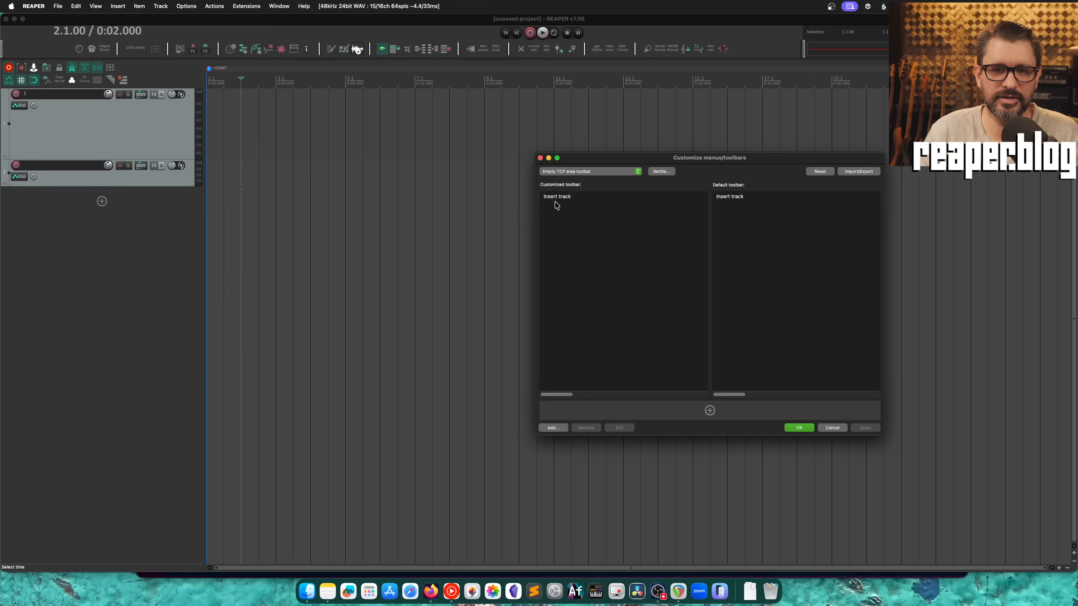
Step: Close the toolbar customization dialog and add two new tracks below the existing ones from the empty track panel area
click(534, 156)
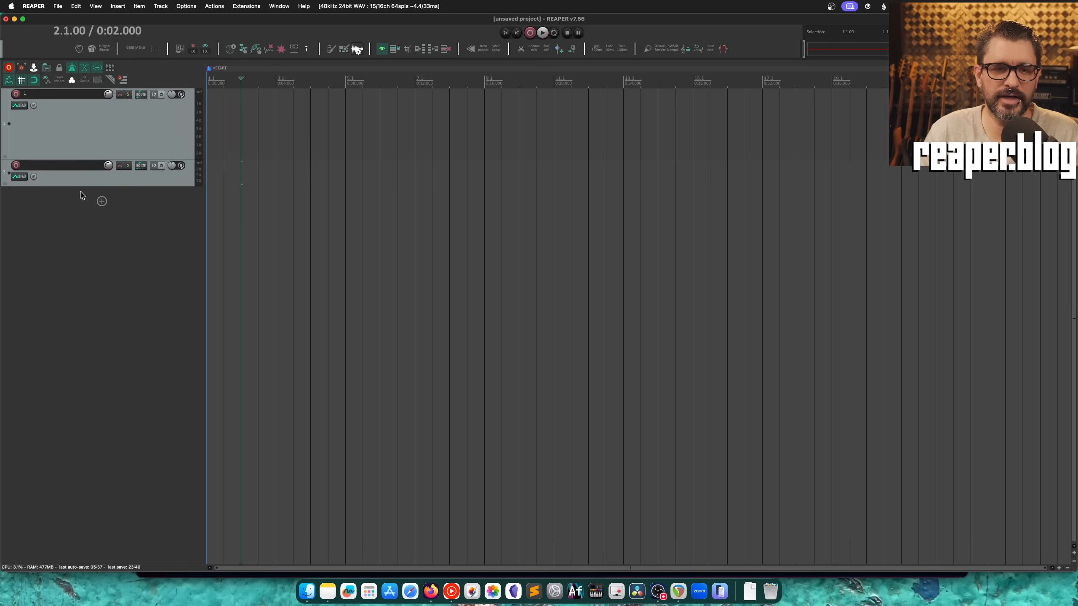
right_click(120, 273)
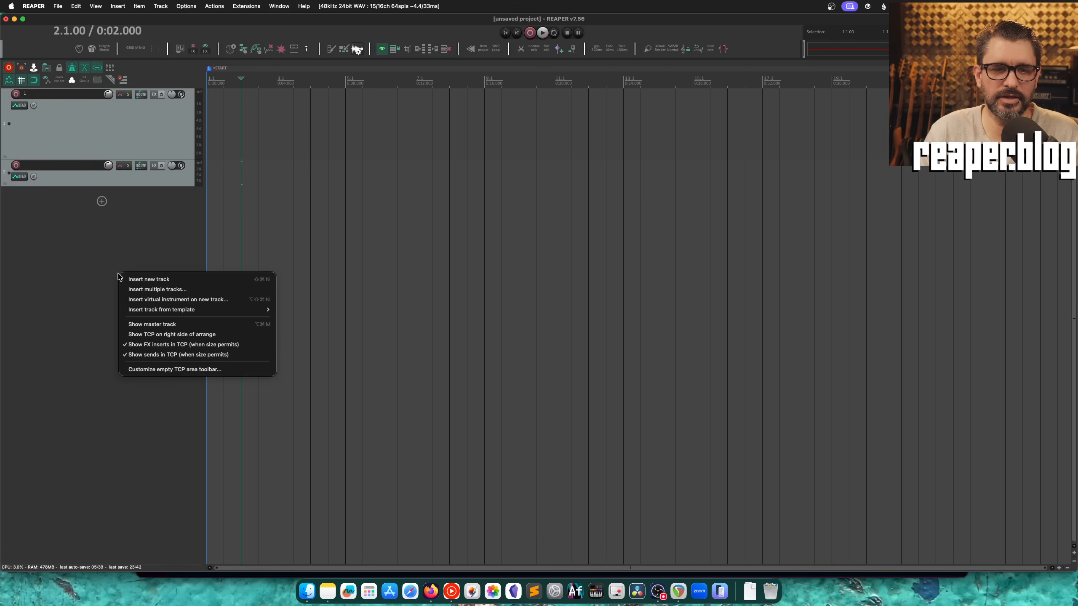
right_click(178, 194)
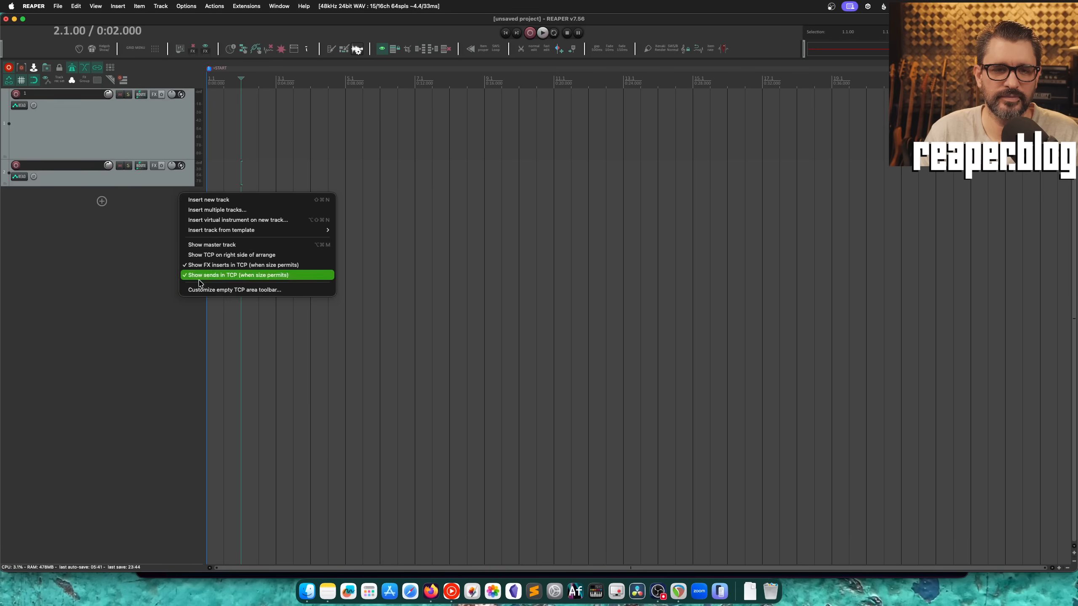
click(173, 199)
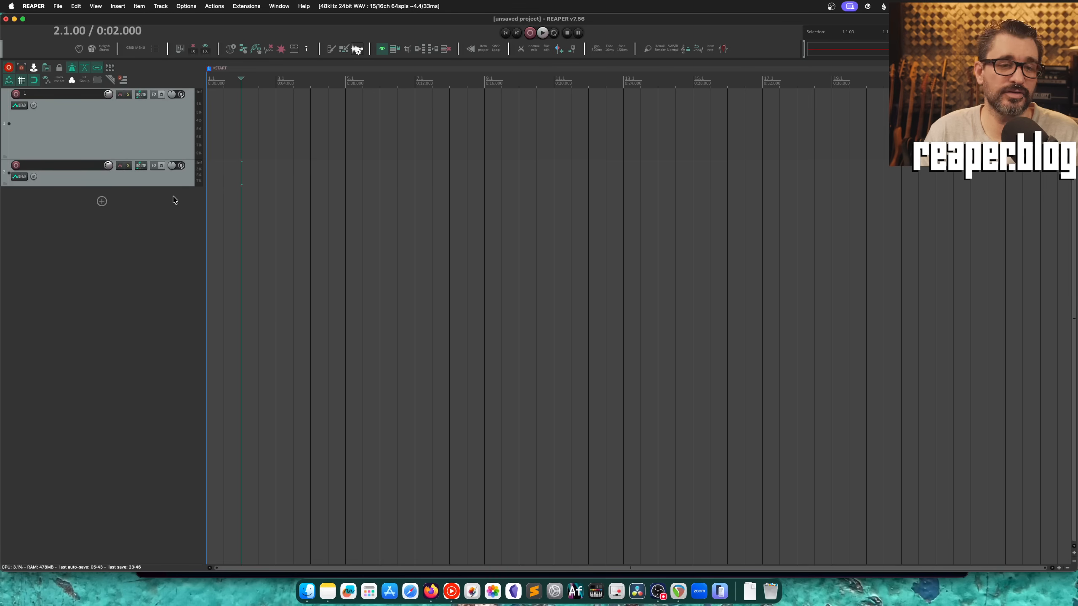
double_click(173, 199)
double_click(157, 298)
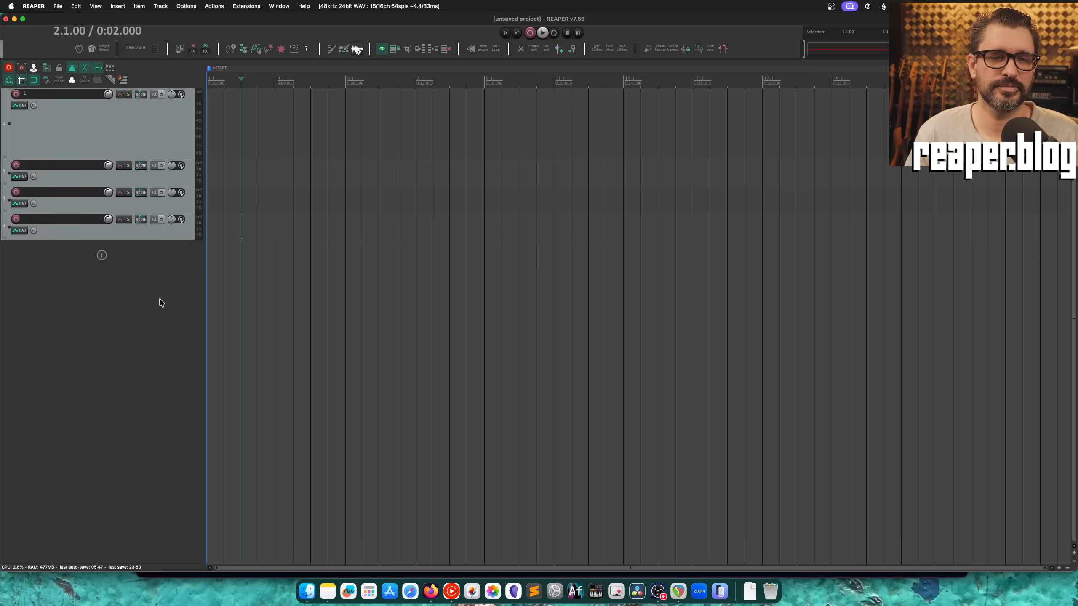
Step: Turn on Use InfoBlock for the Layout A track panel in the Default 7.0 Theme Adjuster and close the adjuster
click(186, 6)
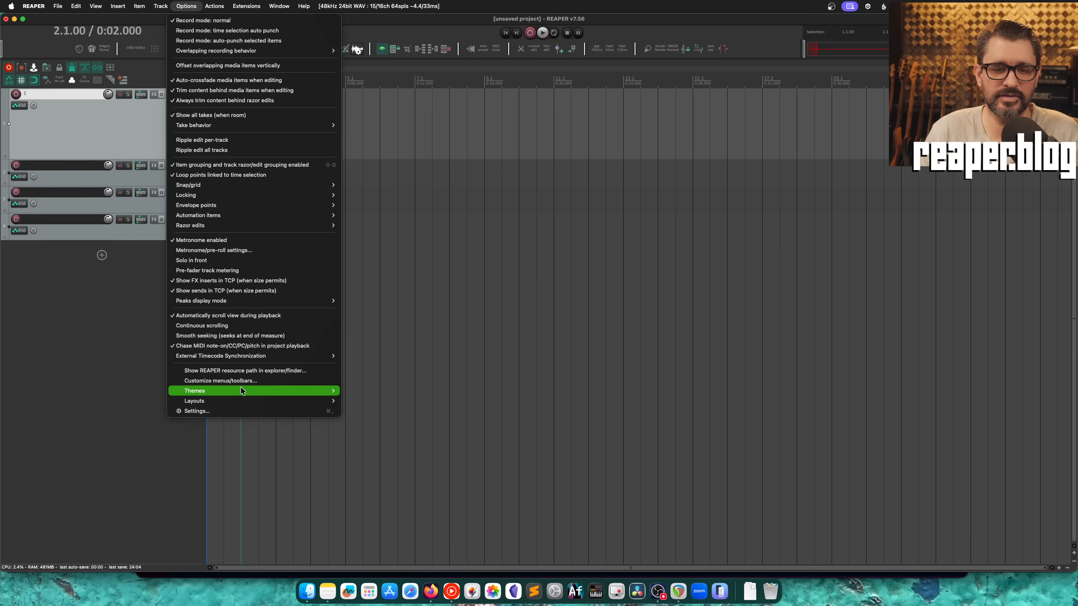
mouse_move(211, 391)
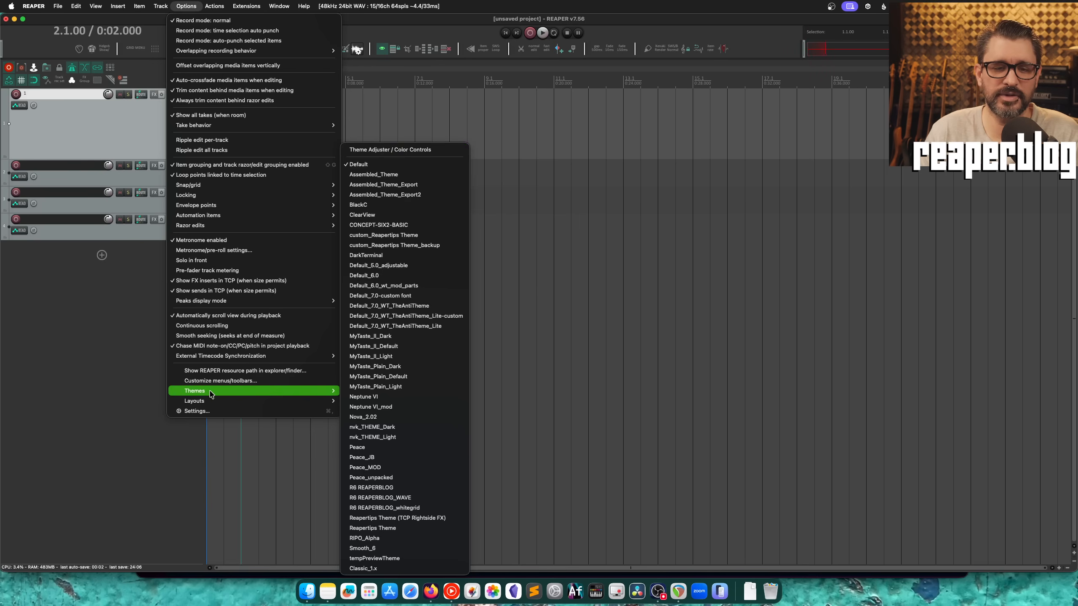
click(376, 150)
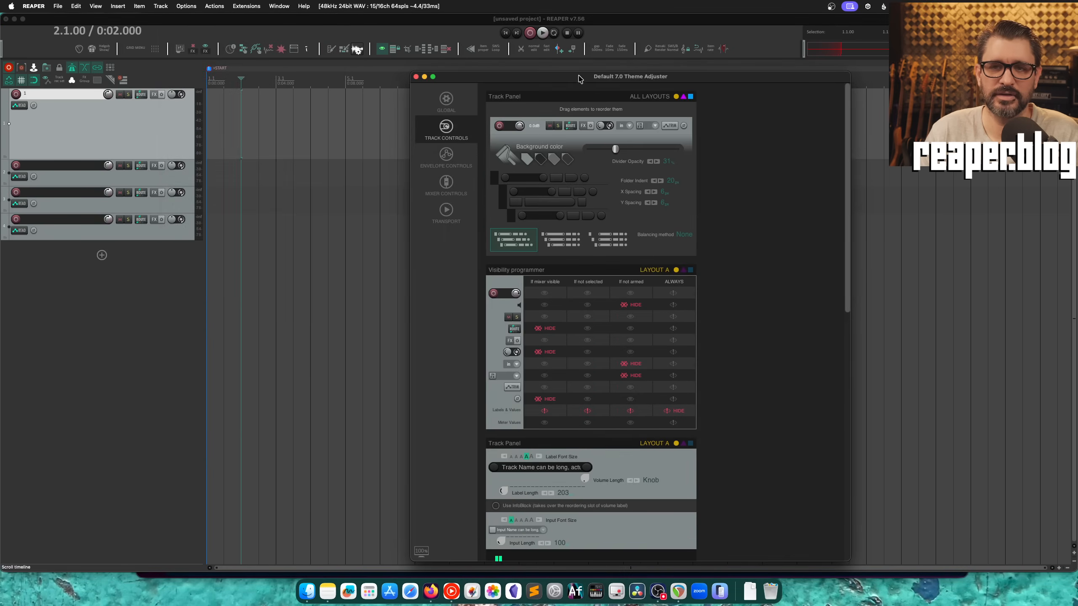
scroll(647, 273, down, 5)
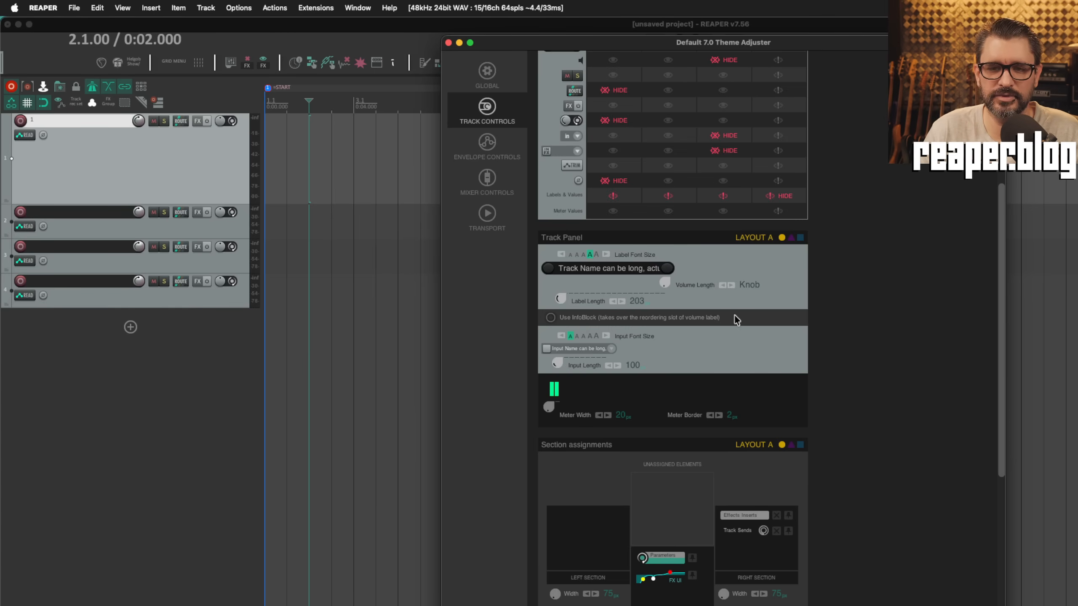
drag(1000, 303, 996, 177)
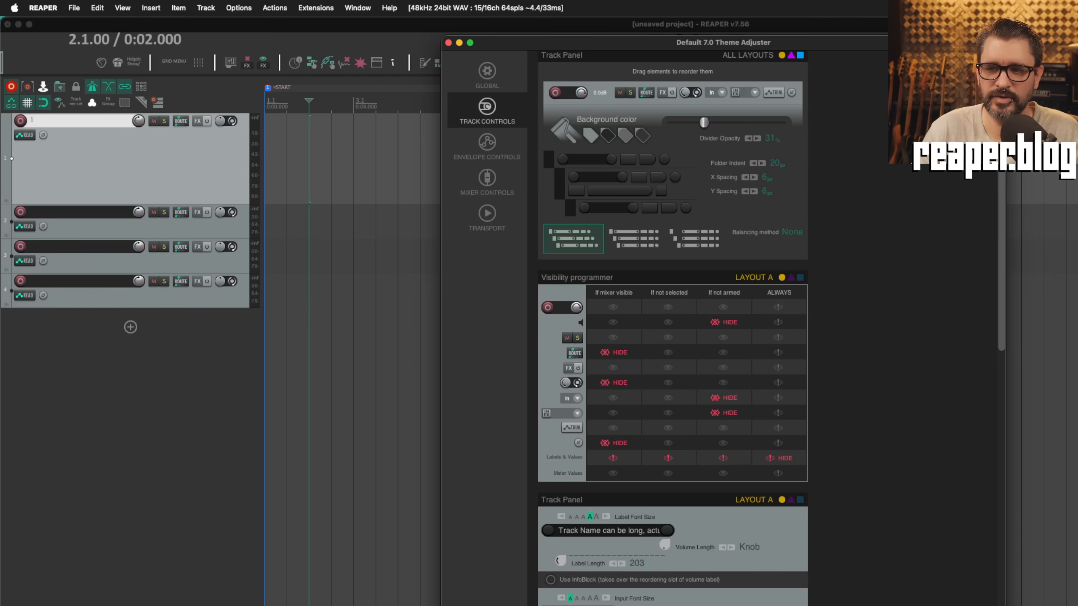
click(551, 580)
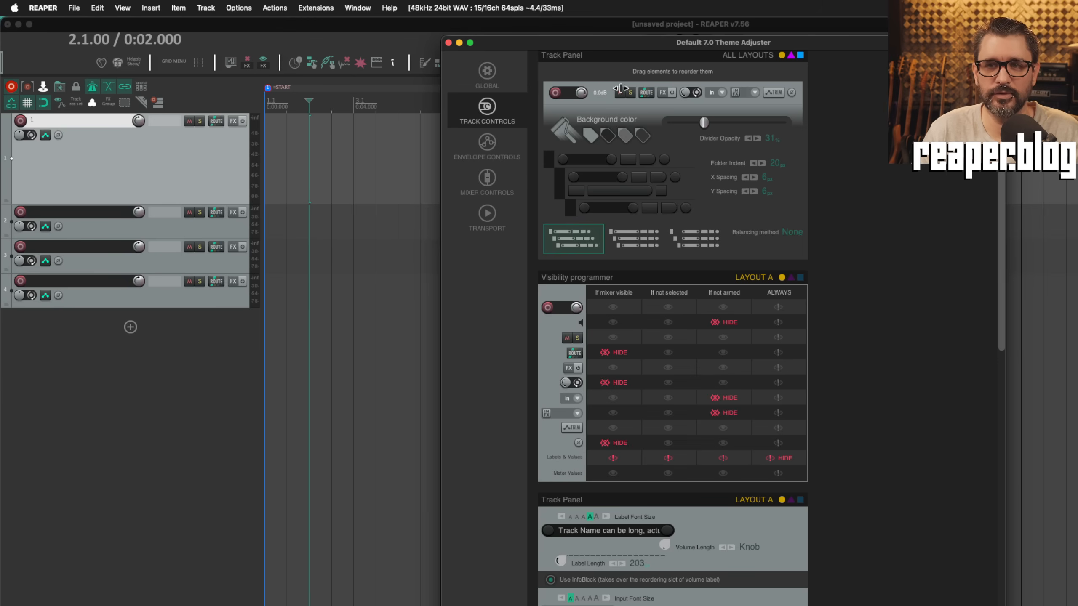
click(448, 42)
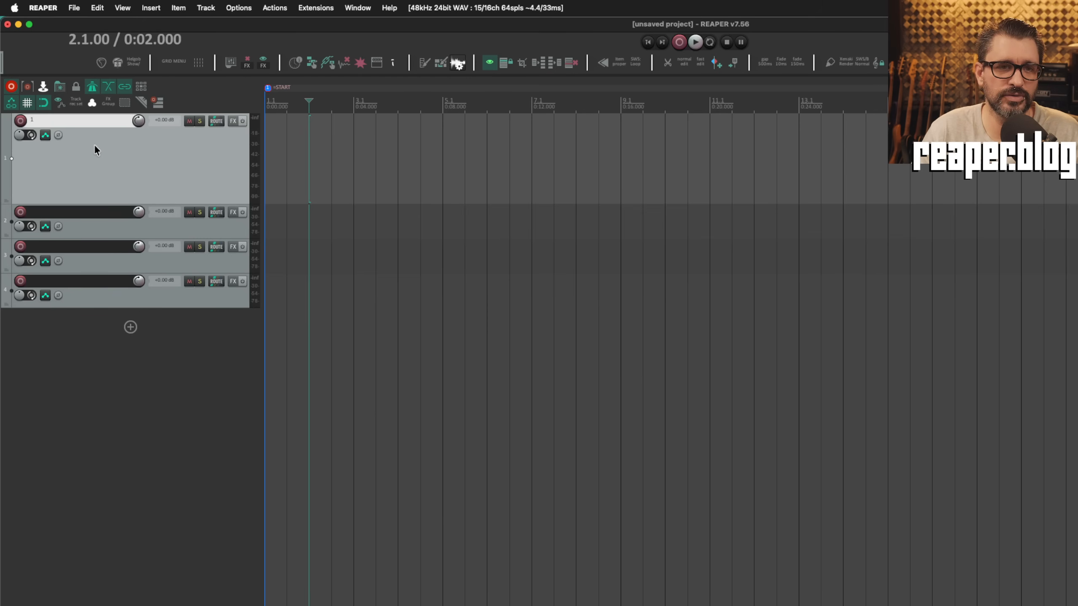
Step: Check the InfoBlock status display by toggling mute on the first track and solo on the second track
mouse_move(18, 135)
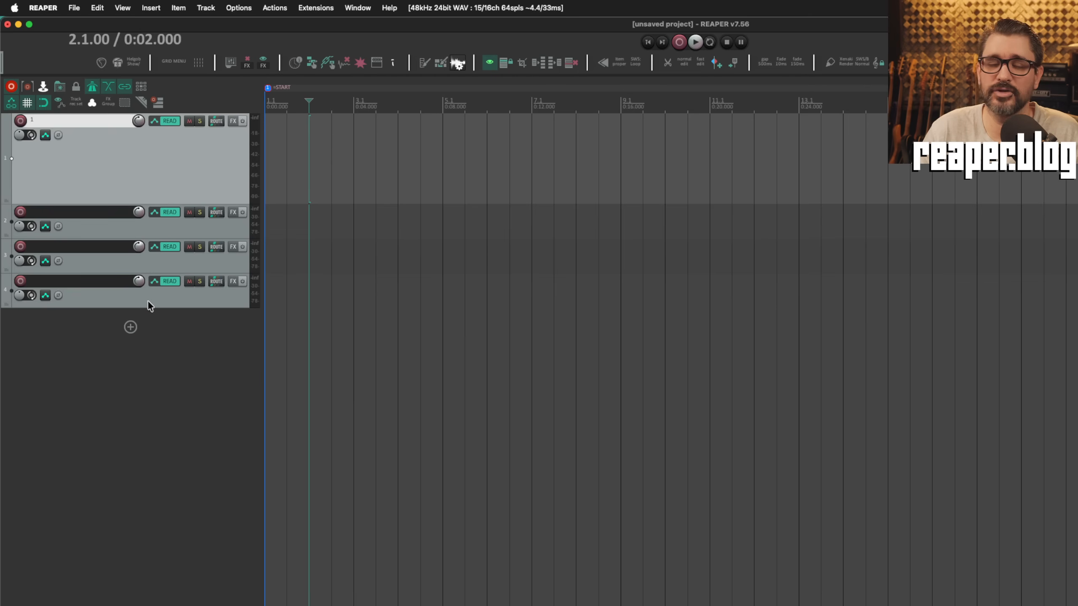
click(190, 120)
click(200, 213)
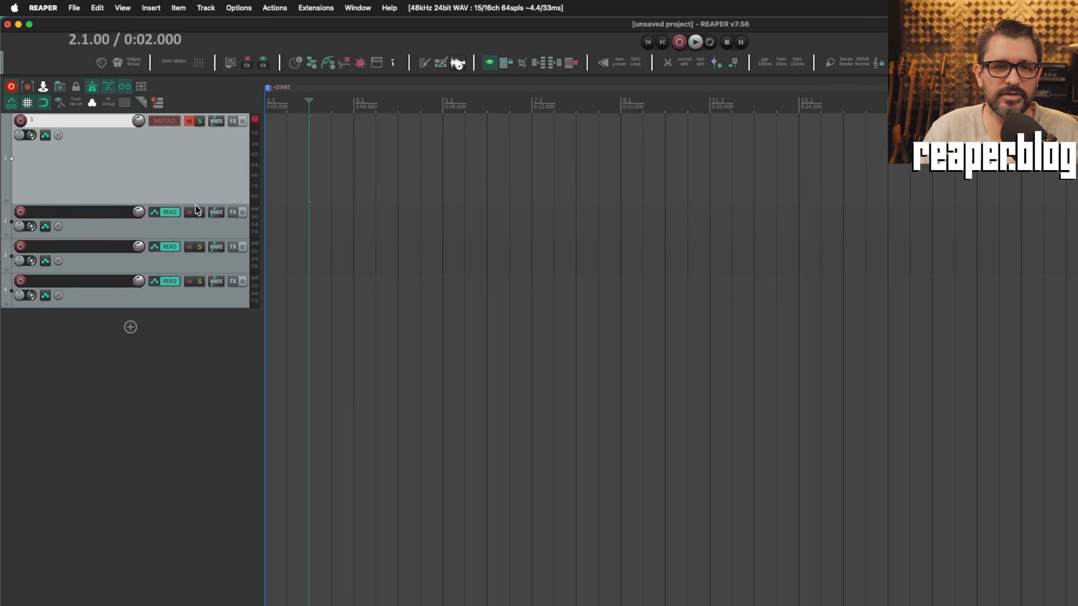
click(190, 121)
click(197, 169)
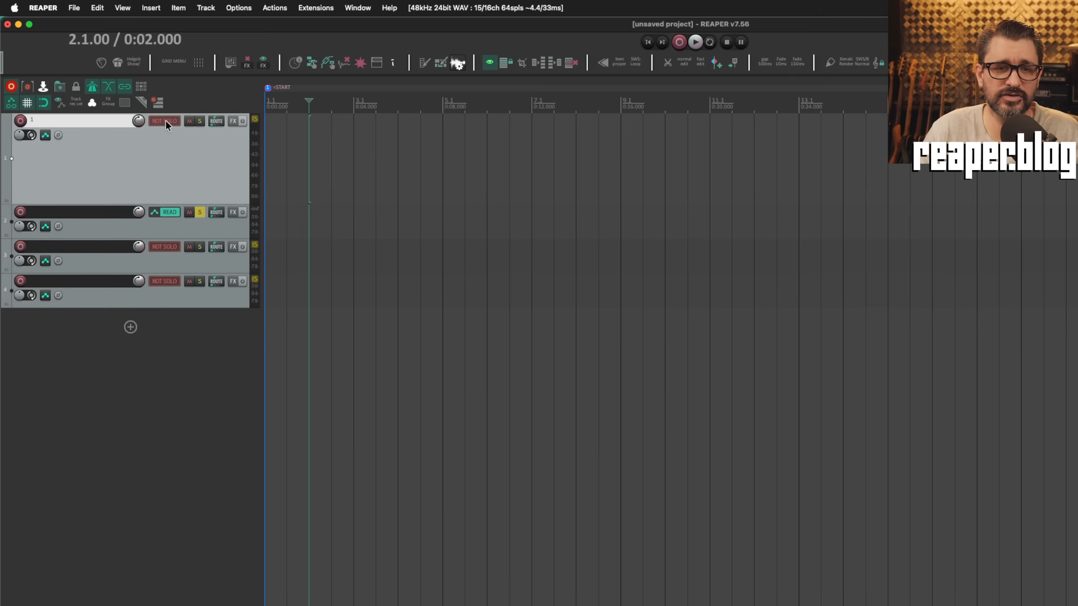
click(200, 212)
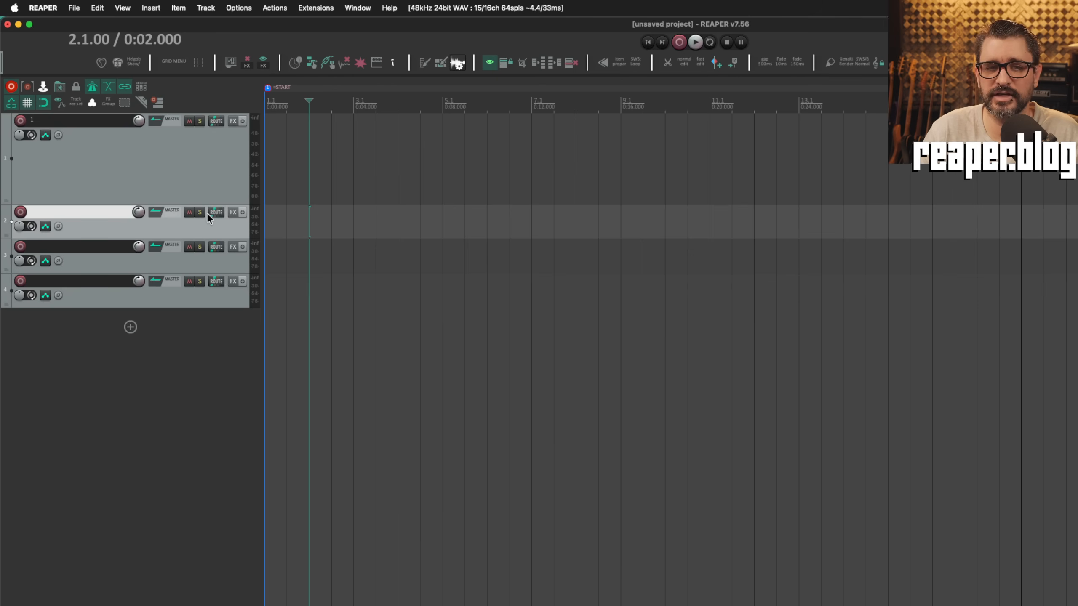
Step: In the Theme Adjuster, turn off Use InfoBlock for Layout A and unhide Labels & Values in the visibility programmer
click(89, 139)
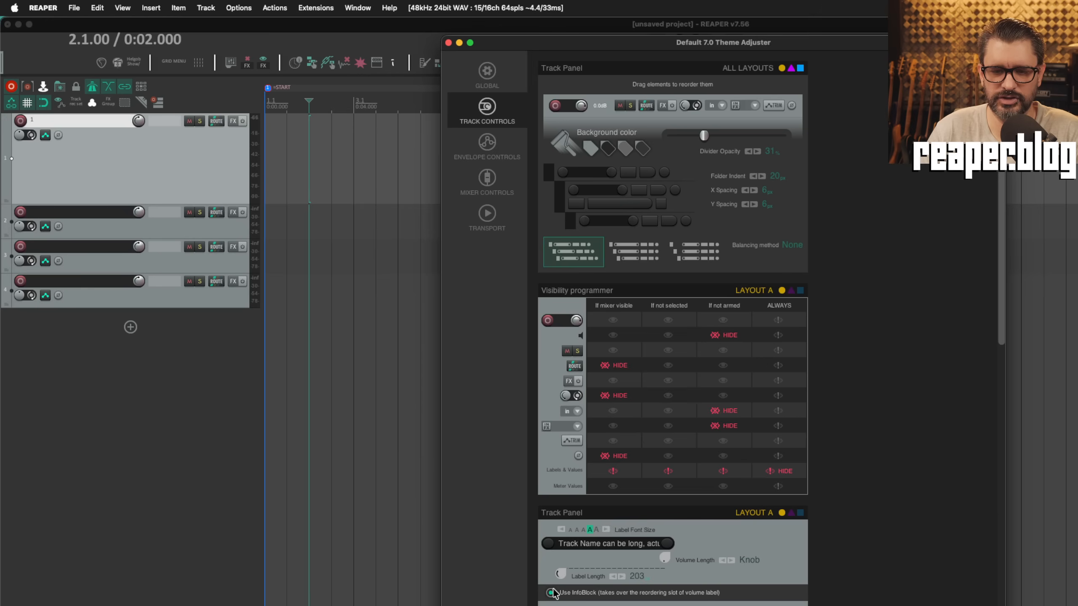
click(551, 592)
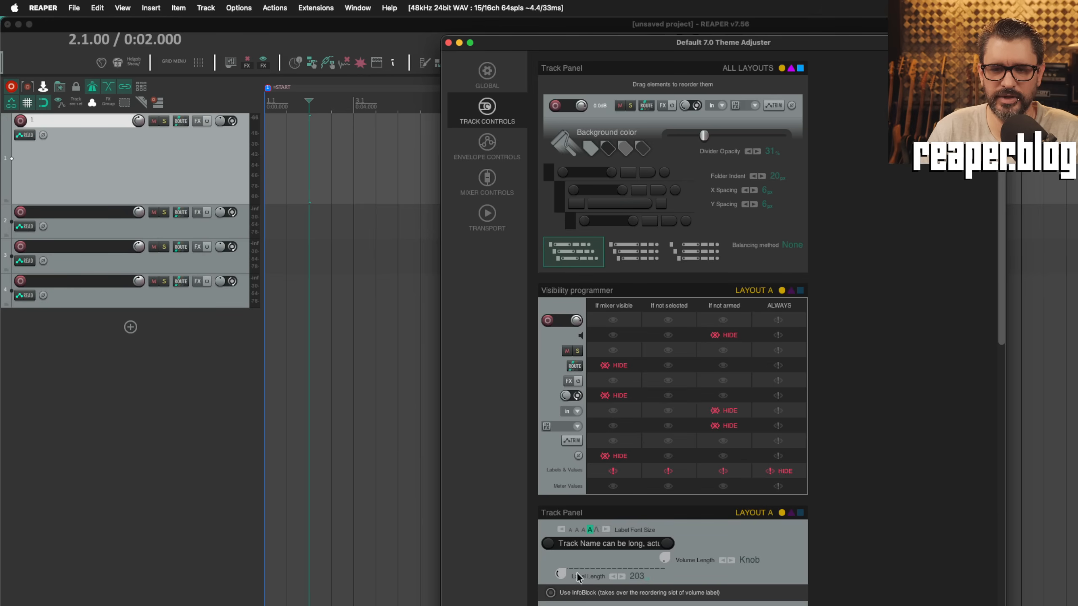
click(779, 471)
click(155, 121)
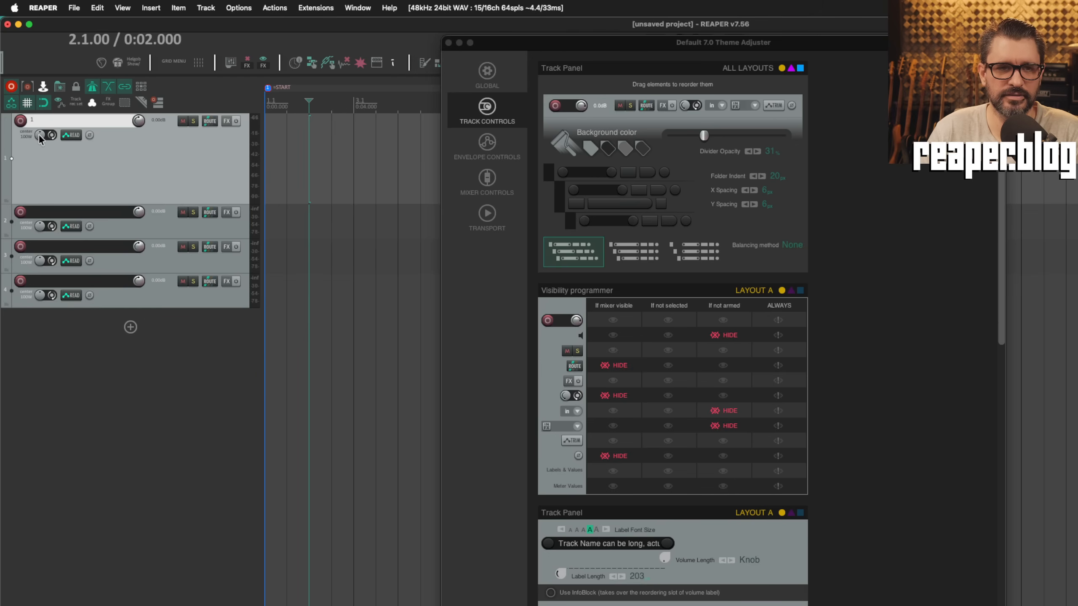
drag(51, 135, 50, 140)
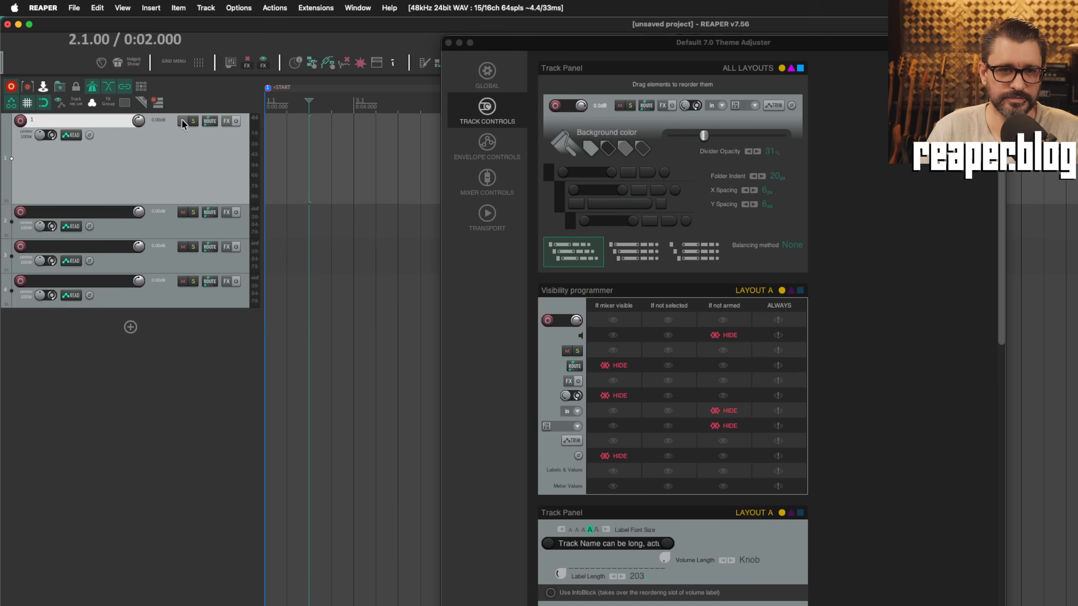
click(195, 214)
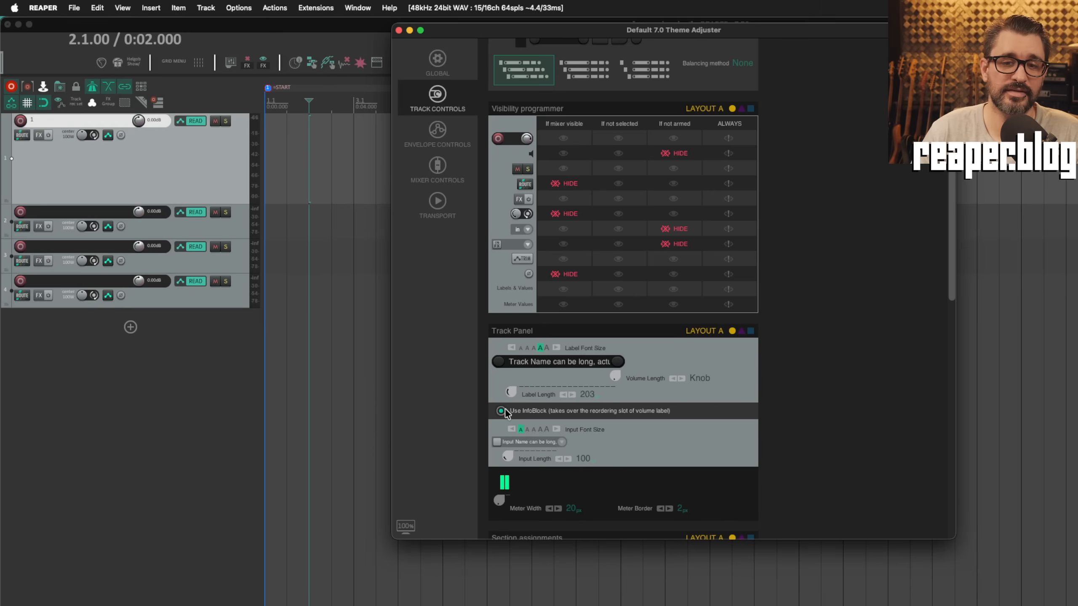
click(500, 411)
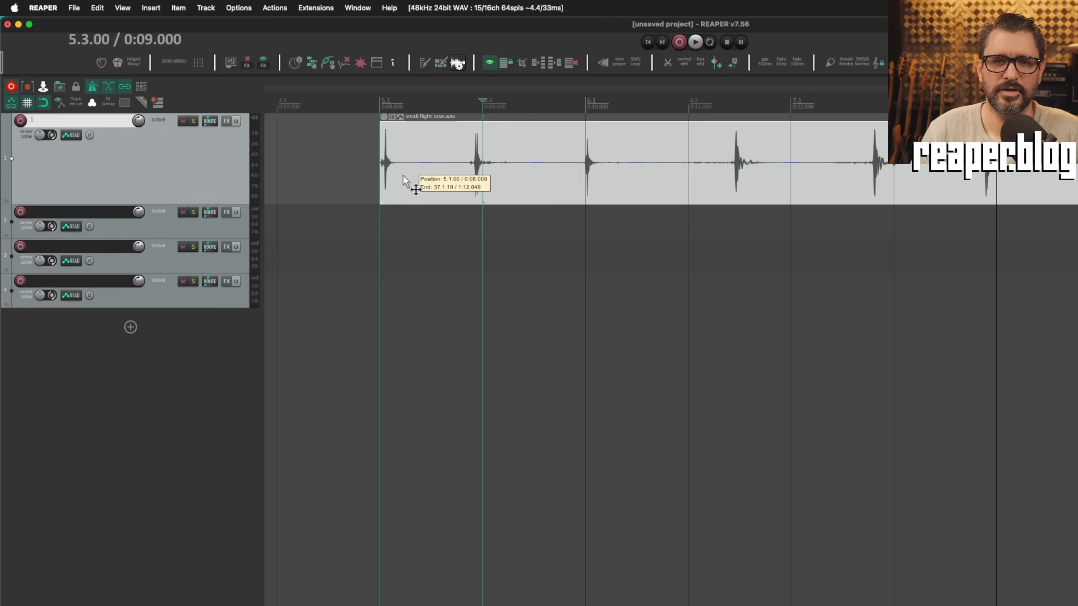
Step: Add a fade-in about 5 seconds long to the small flight case.wav item and enable Low pass fade on it
drag(403, 176, 404, 178)
scroll(408, 218, up, 5)
scroll(411, 218, up, 5)
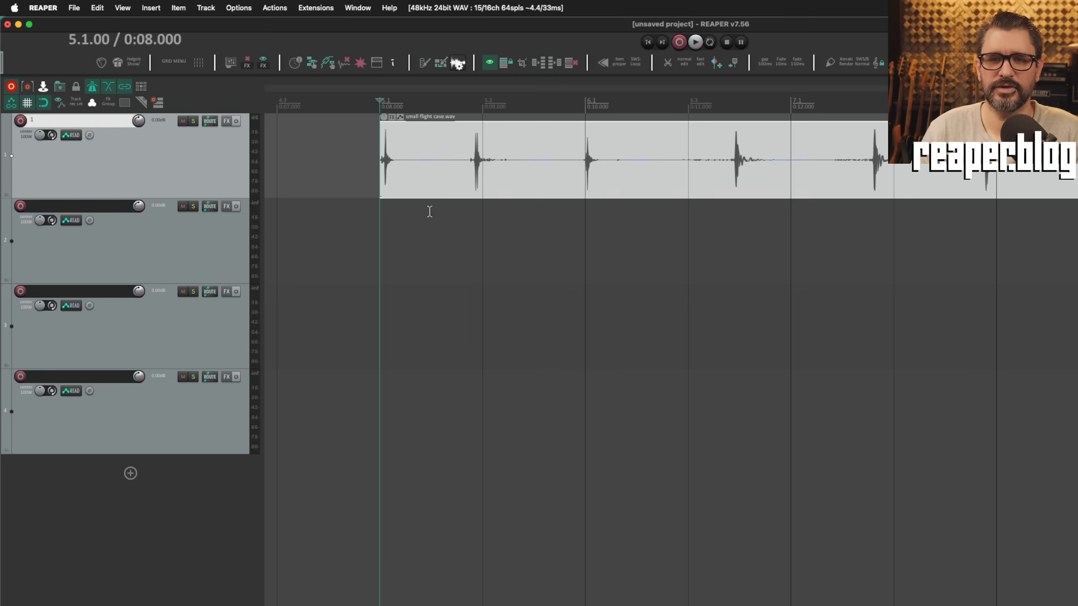
drag(243, 198, 246, 400)
drag(381, 123, 887, 144)
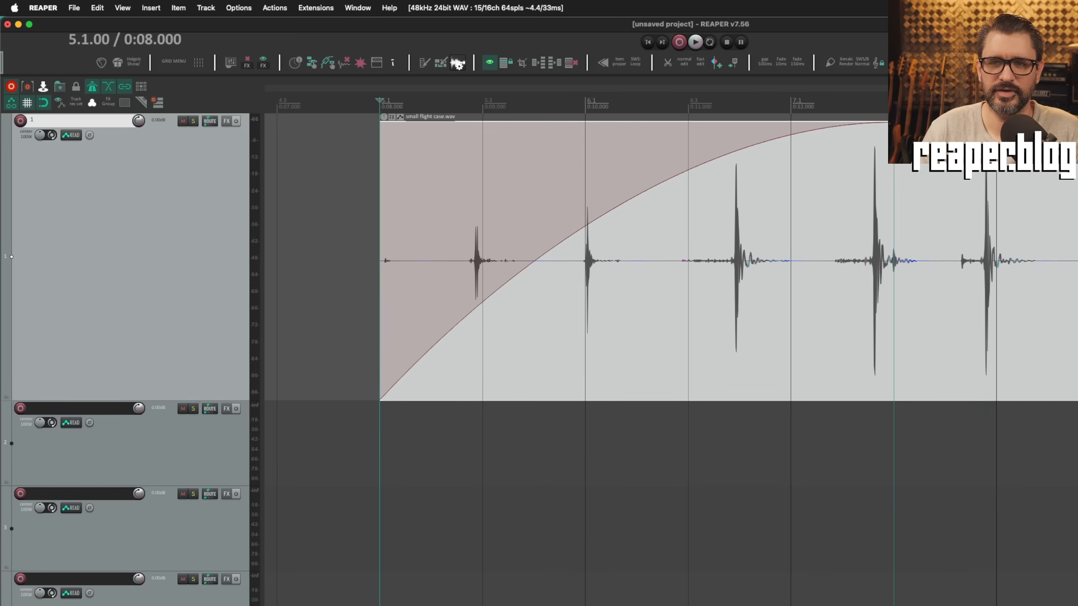
right_click(683, 172)
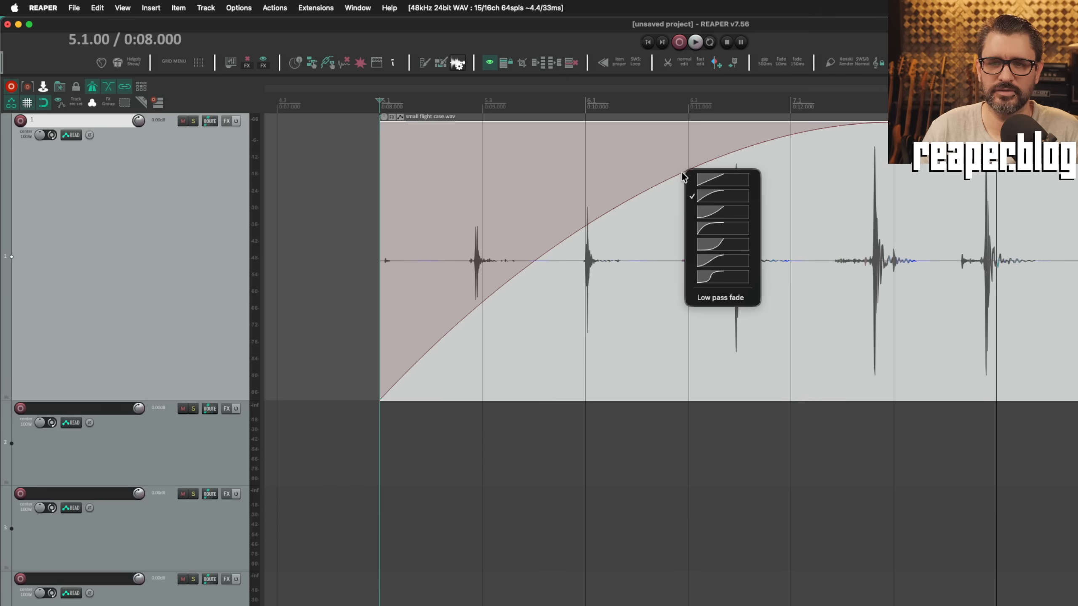
click(739, 299)
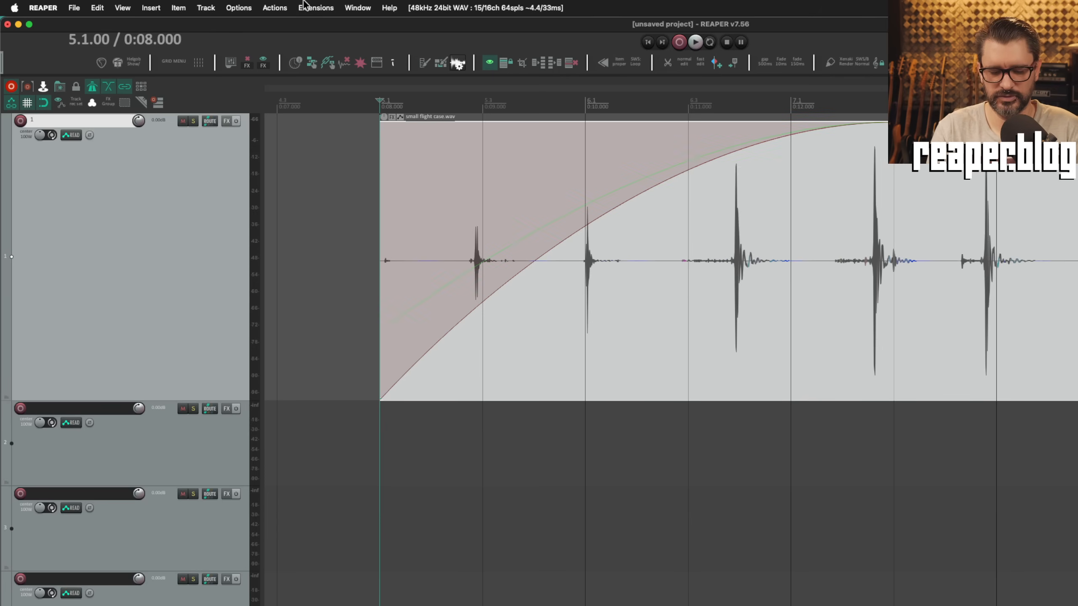
Step: Find and run the action "Theme development: Show theme tweak/configuration window"
key(shift+slash)
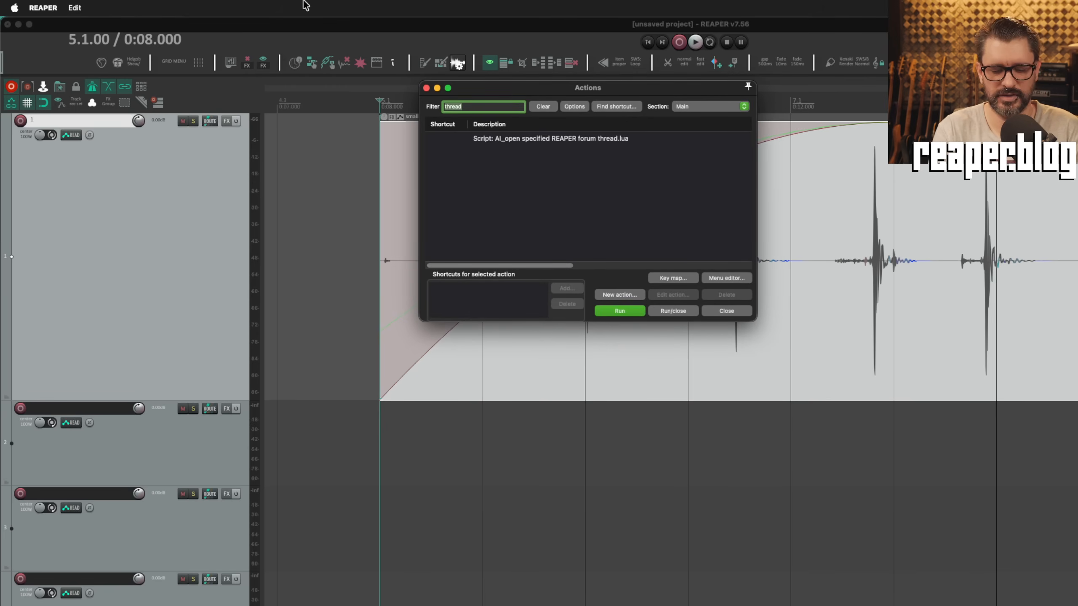
text(theme tw)
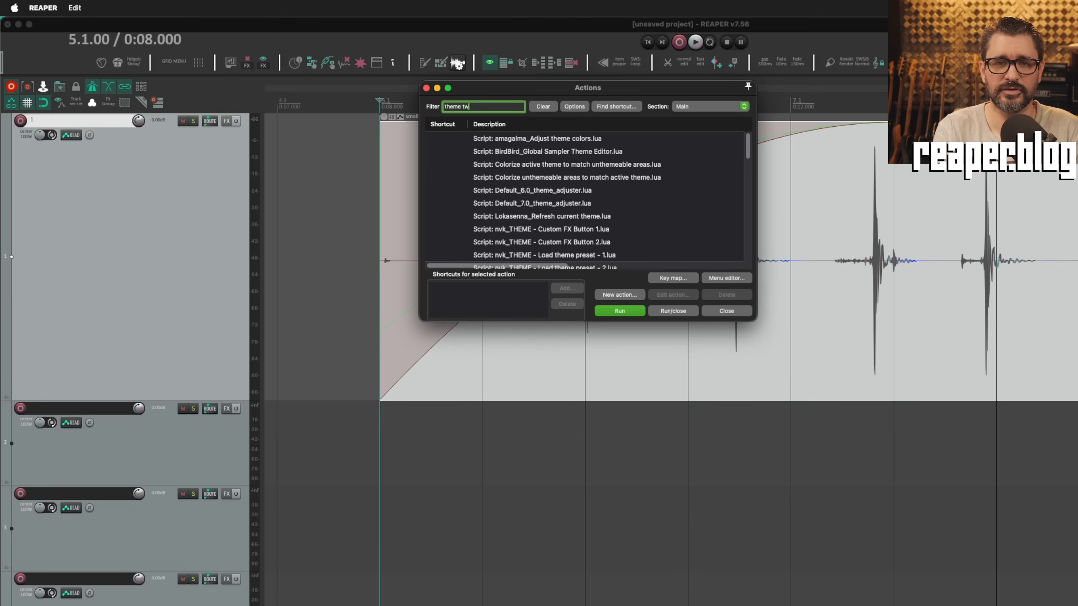
text(ea)
key(Down)
key(Down)
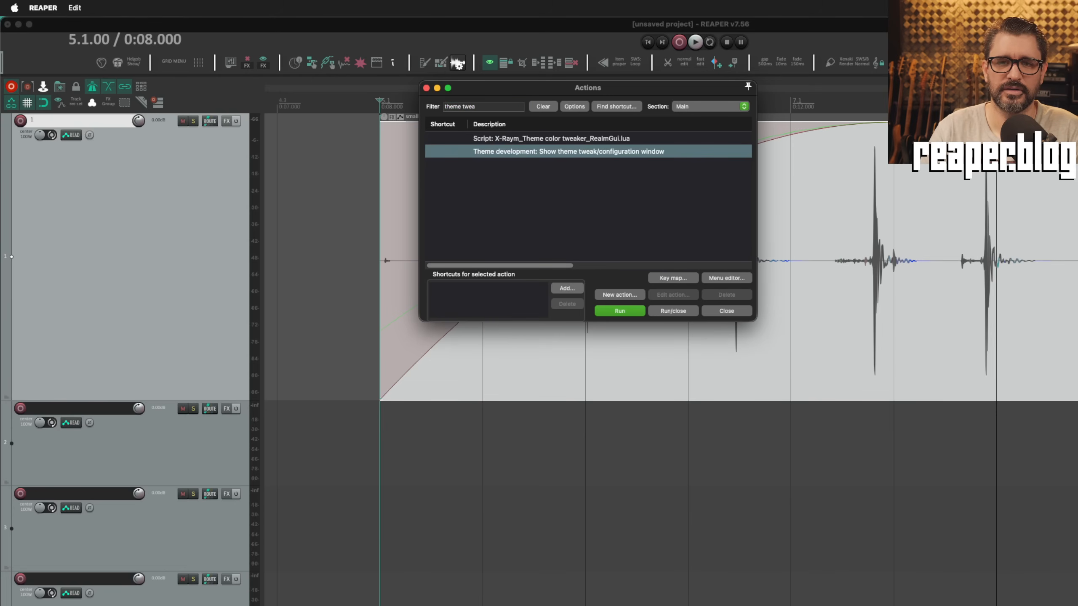
key(Return)
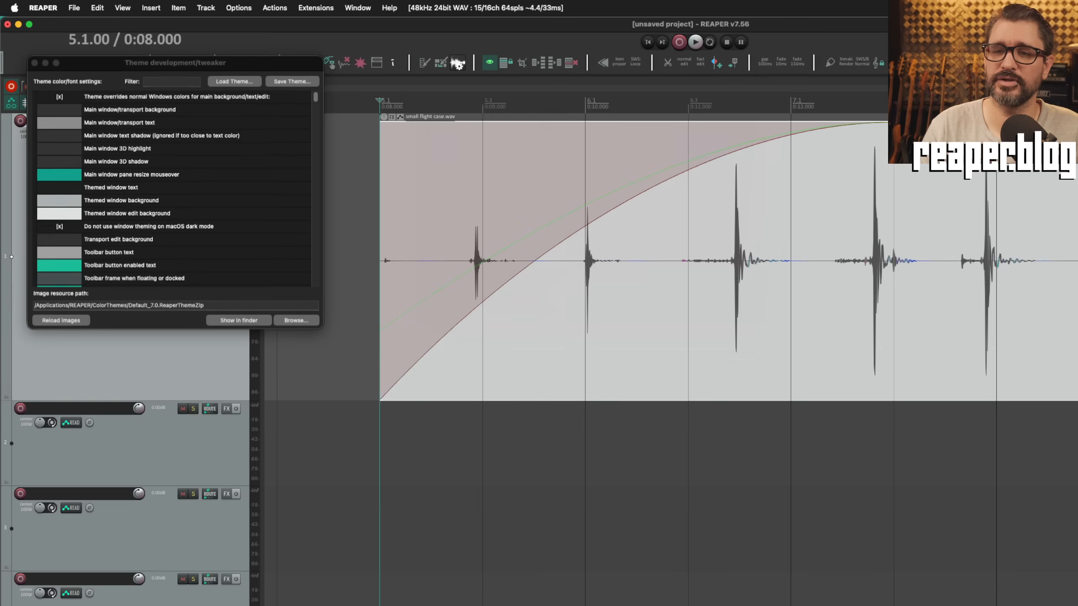
Step: Filter the theme color settings by "fade" and set the Media item LPF fade color to hot pink
click(169, 85)
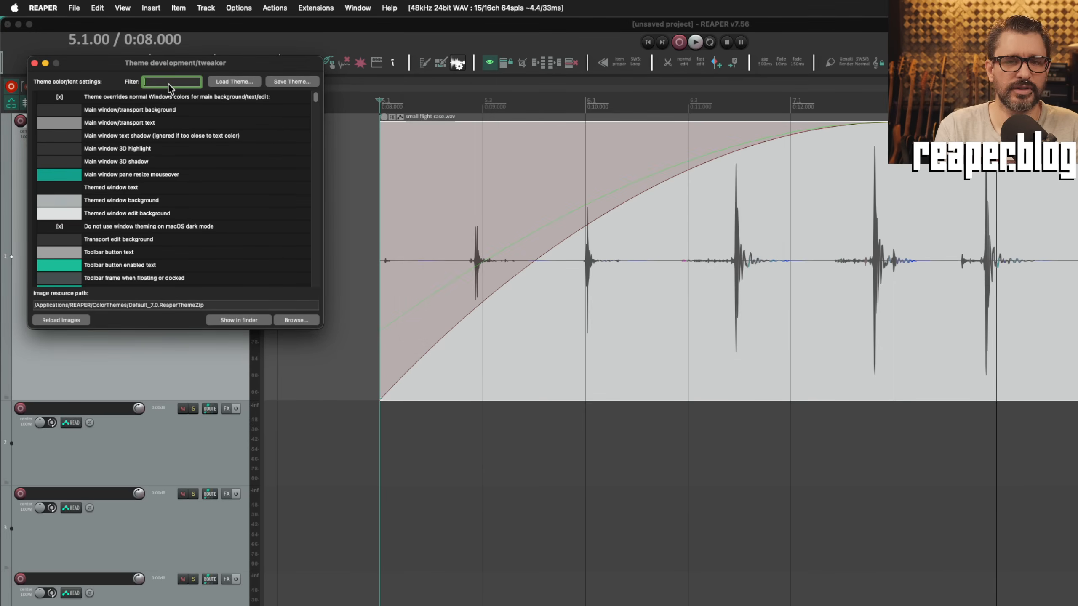
text(fade)
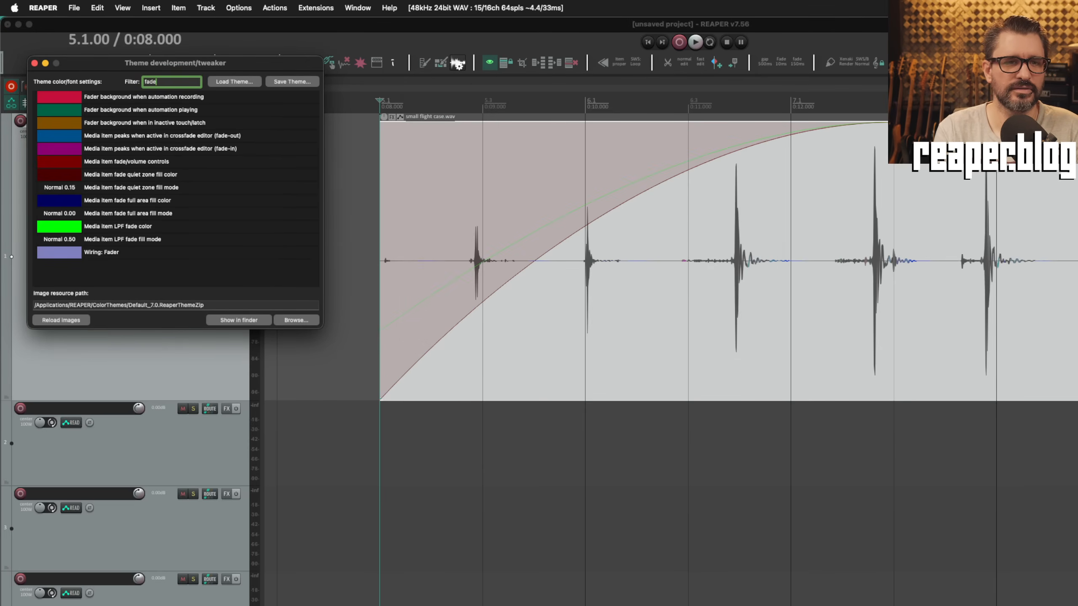
double_click(127, 229)
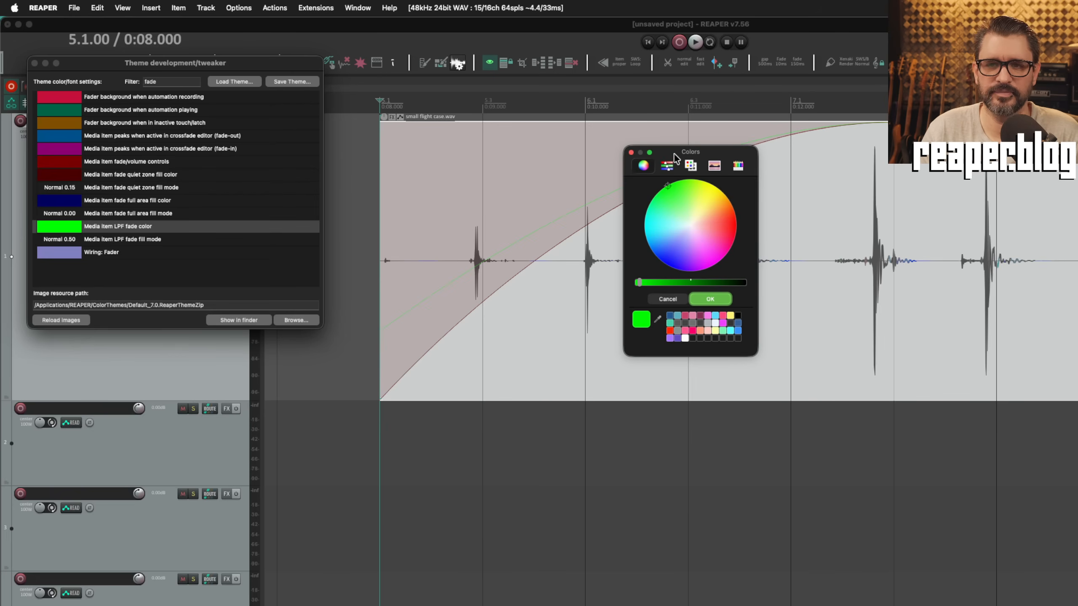
drag(674, 153, 787, 162)
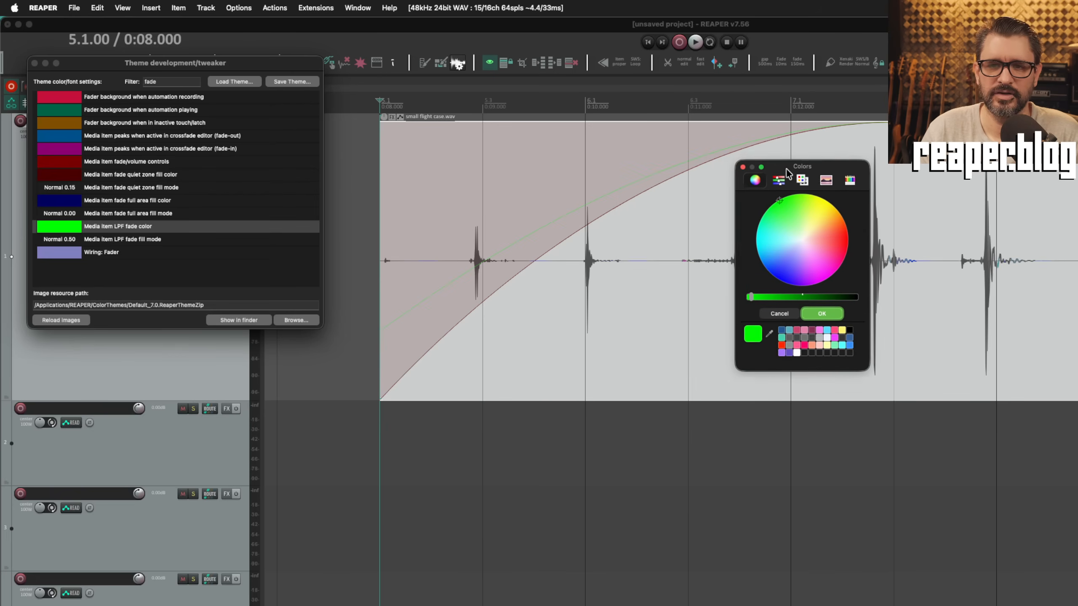
click(806, 341)
click(830, 310)
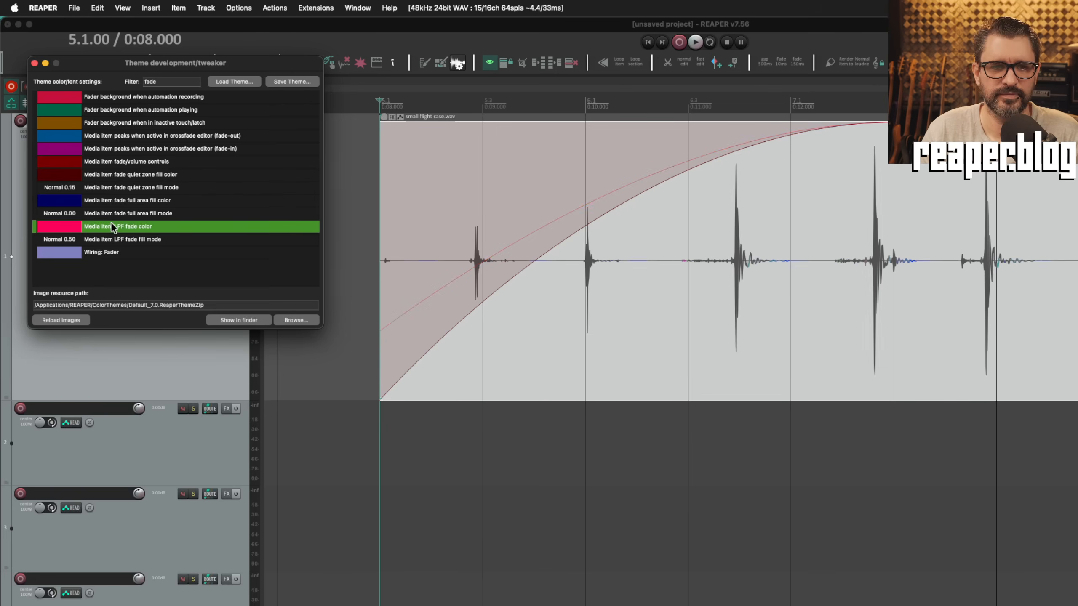
Step: Set the Media item LPF fade color to blue
double_click(77, 229)
click(728, 331)
click(714, 304)
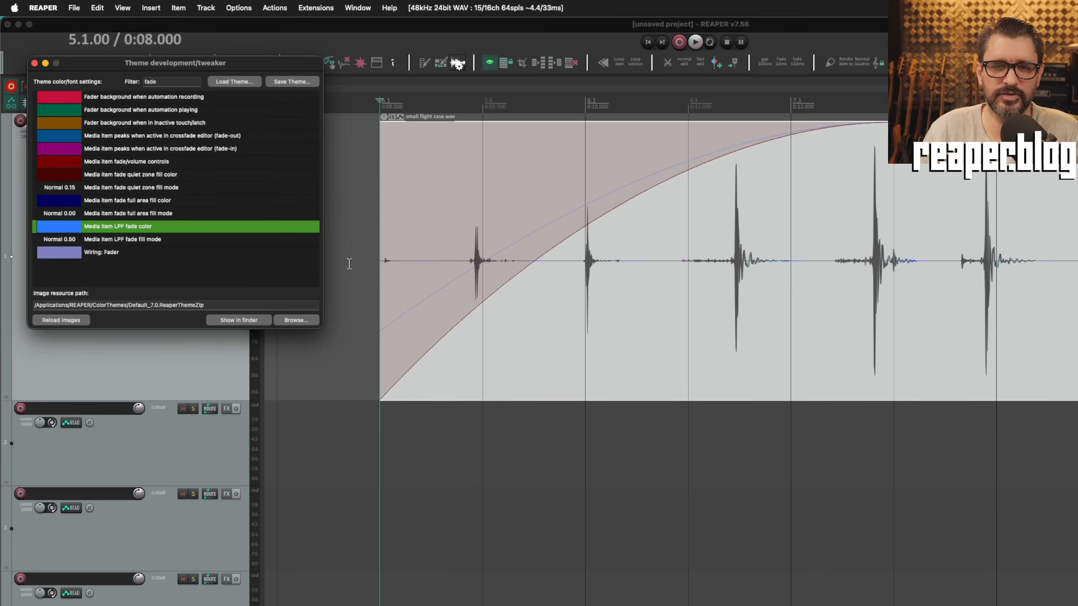
Step: Set the Media item LPF fade fill mode to Overlay with an alpha of 1
double_click(62, 240)
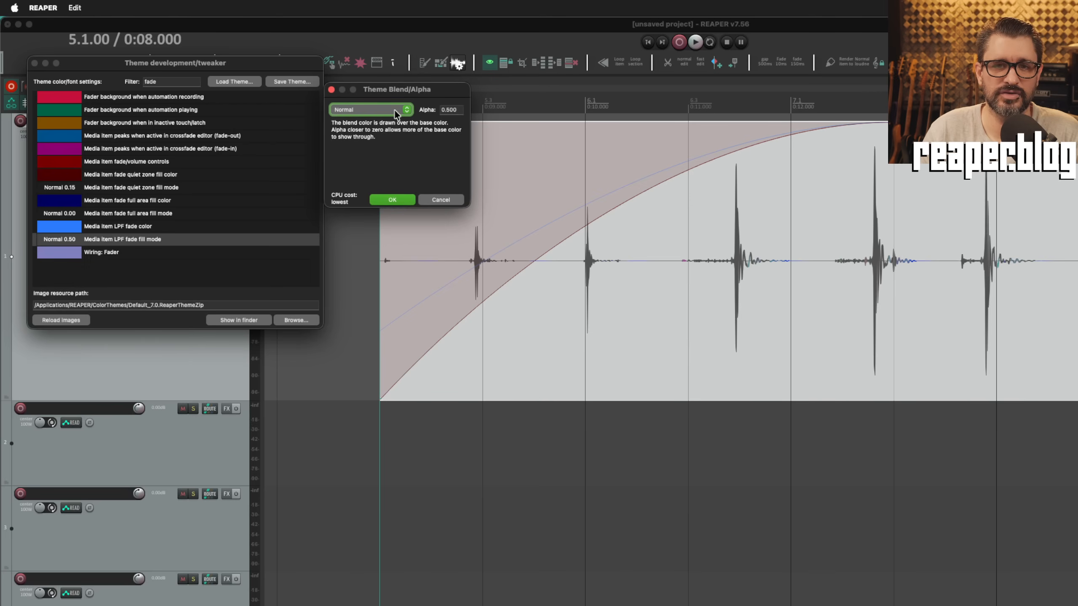
click(410, 112)
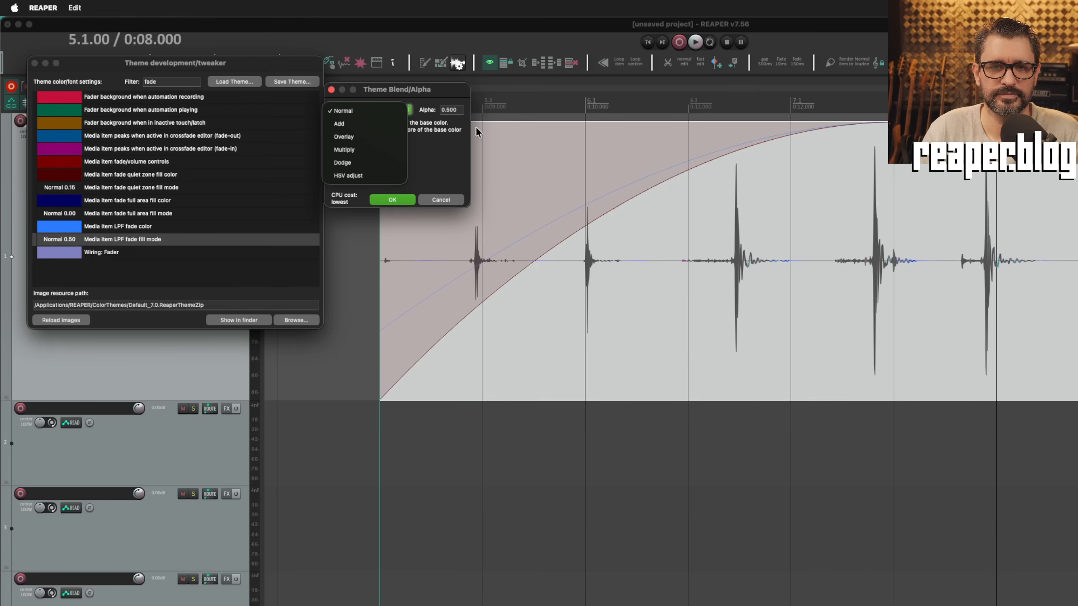
click(368, 138)
click(397, 199)
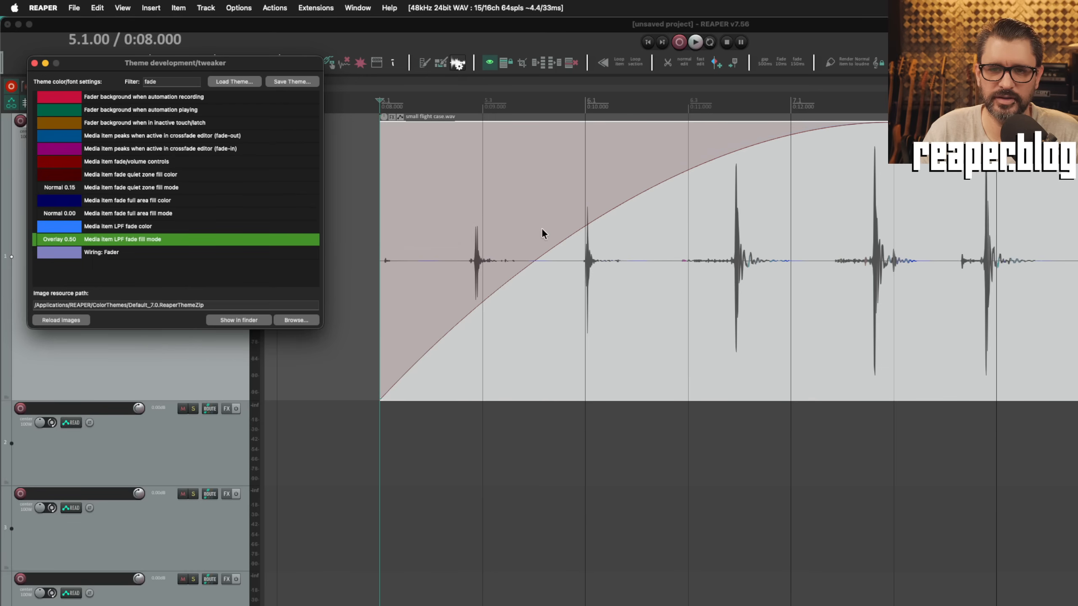
key(Return)
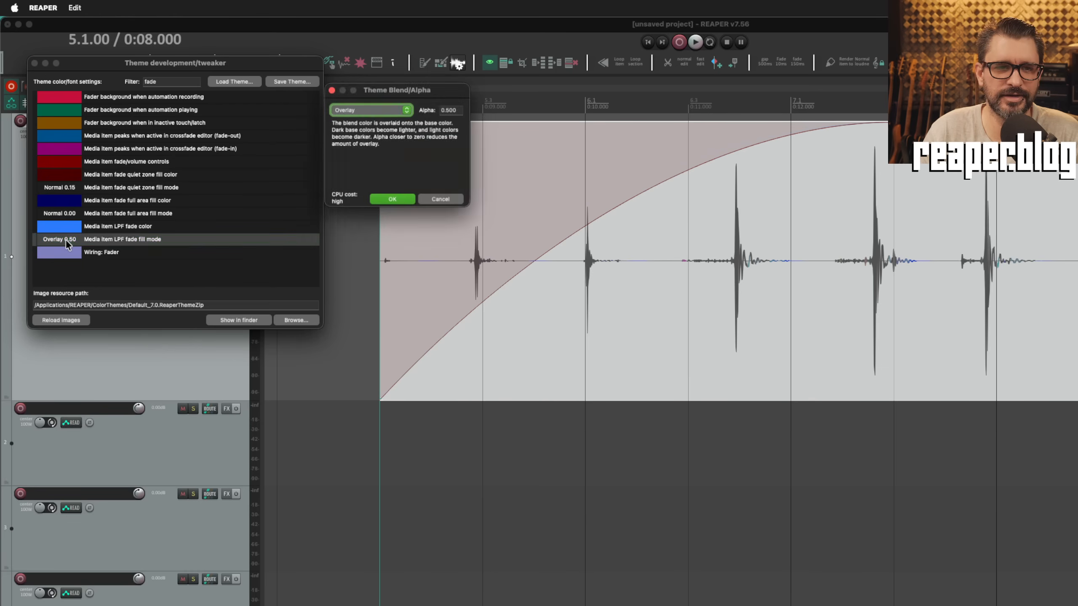
double_click(462, 111)
text(1)
click(406, 202)
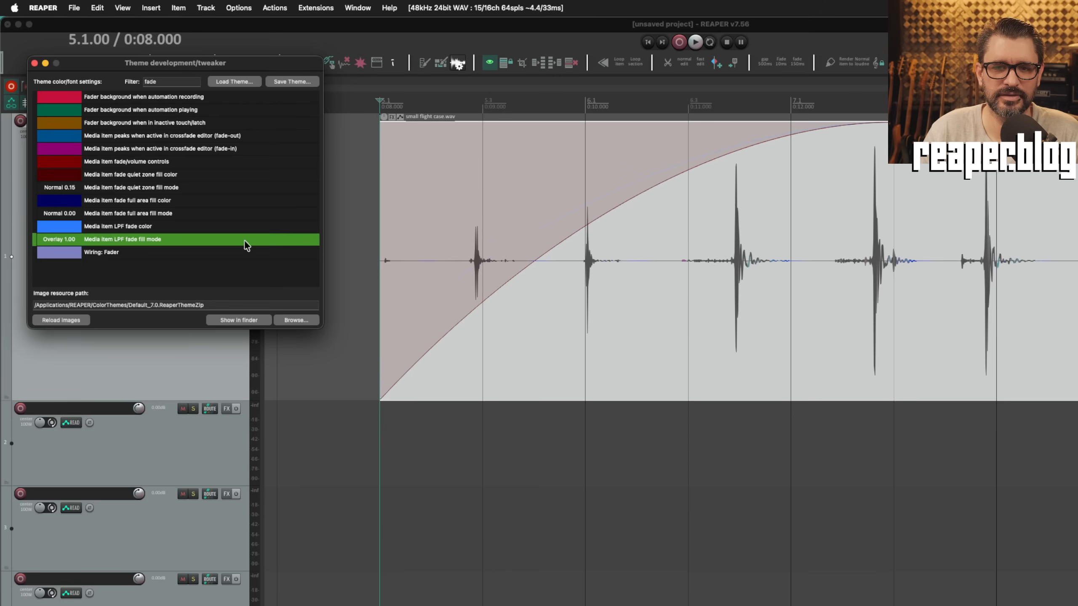
Step: Switch the blend of the Media item LPF fade fill mode to Dodge
double_click(104, 241)
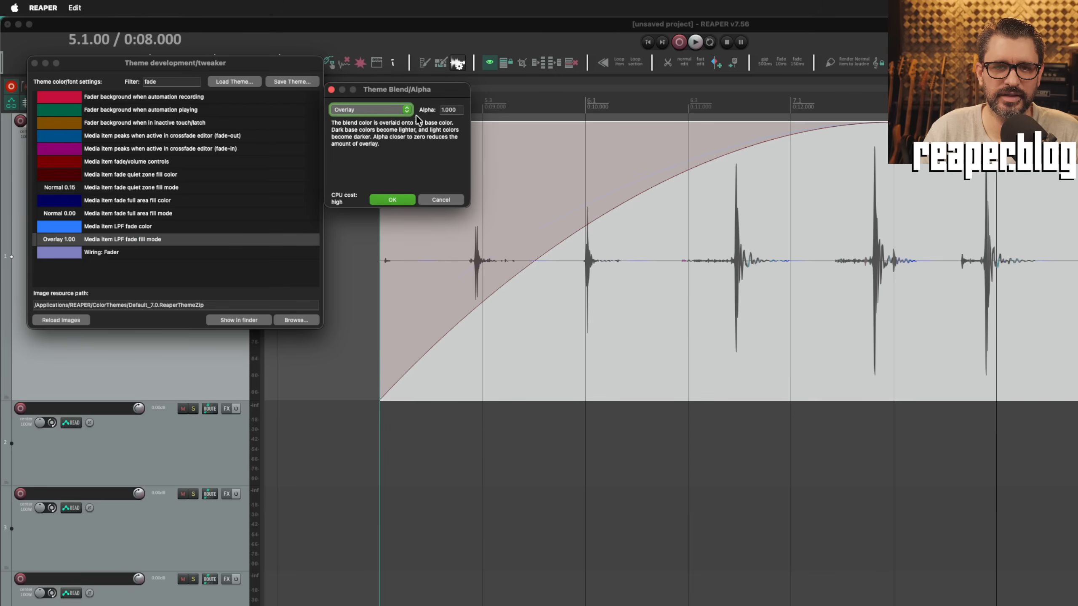
click(404, 110)
click(398, 137)
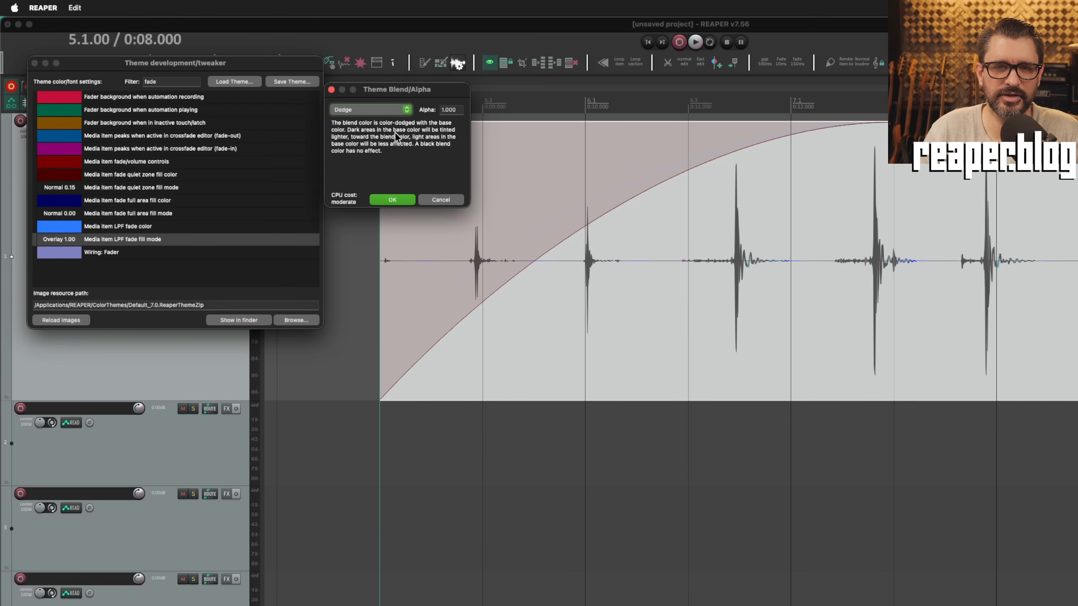
click(392, 199)
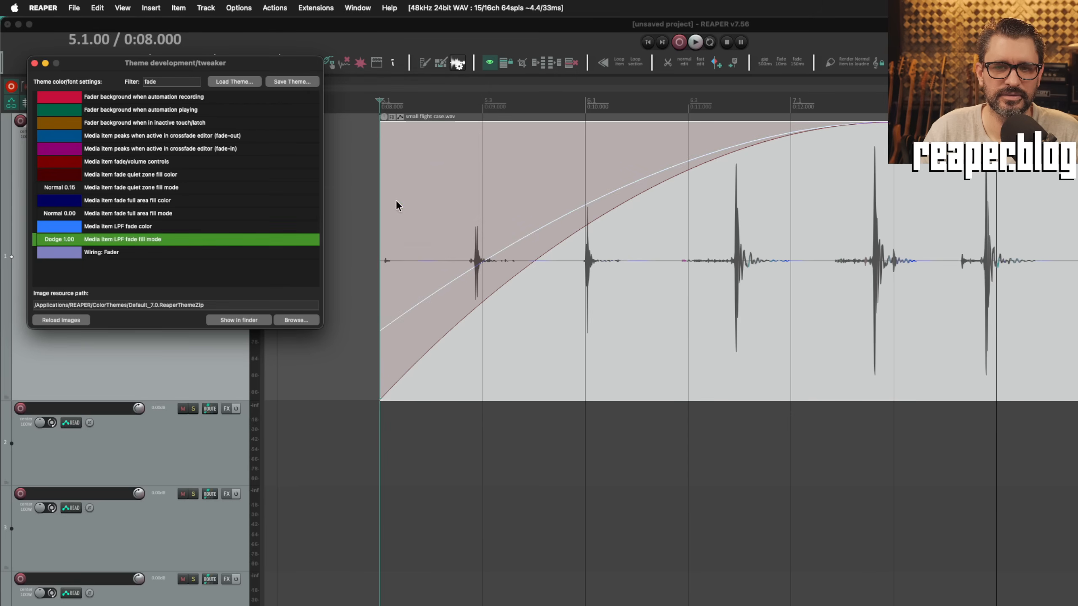
Step: Set the Media item LPF fade fill mode to Add with an alpha of 0.75
double_click(80, 242)
click(401, 111)
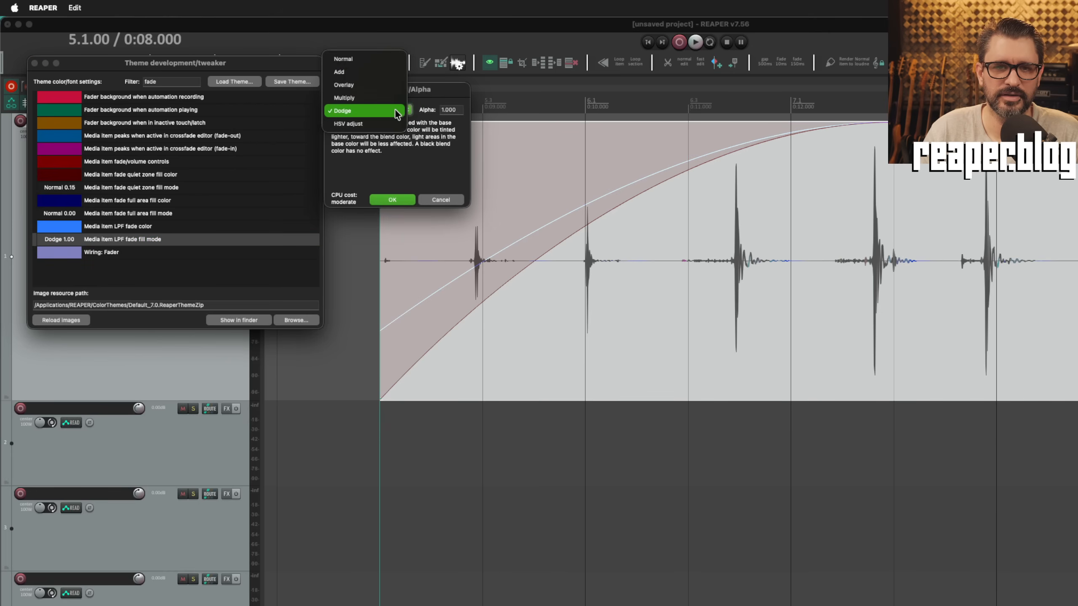
click(384, 73)
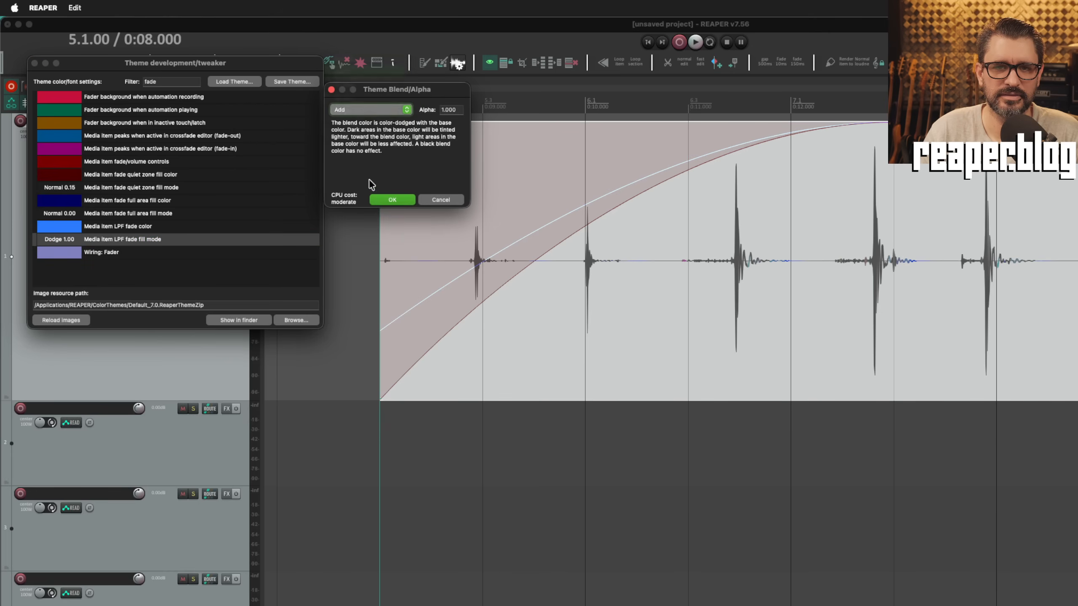
double_click(458, 111)
key(BackSpace)
text(0.75)
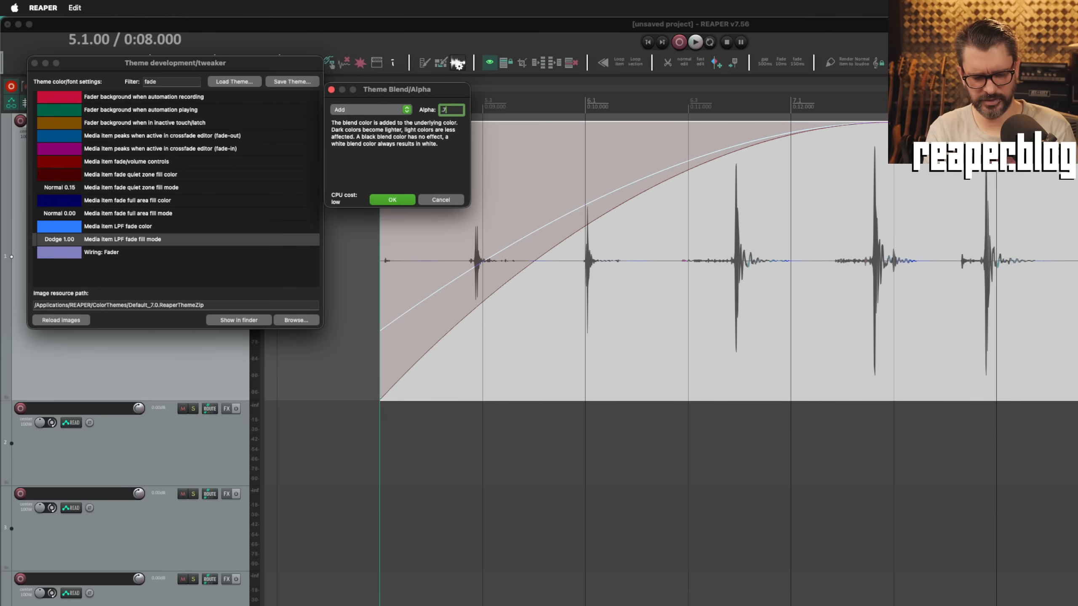
key(Tab)
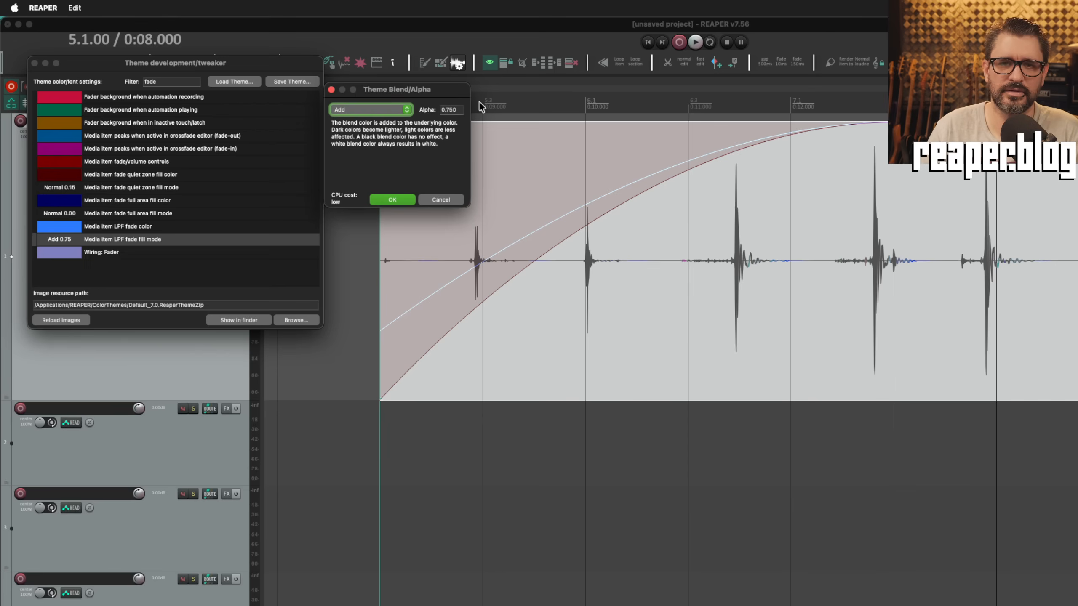
click(397, 199)
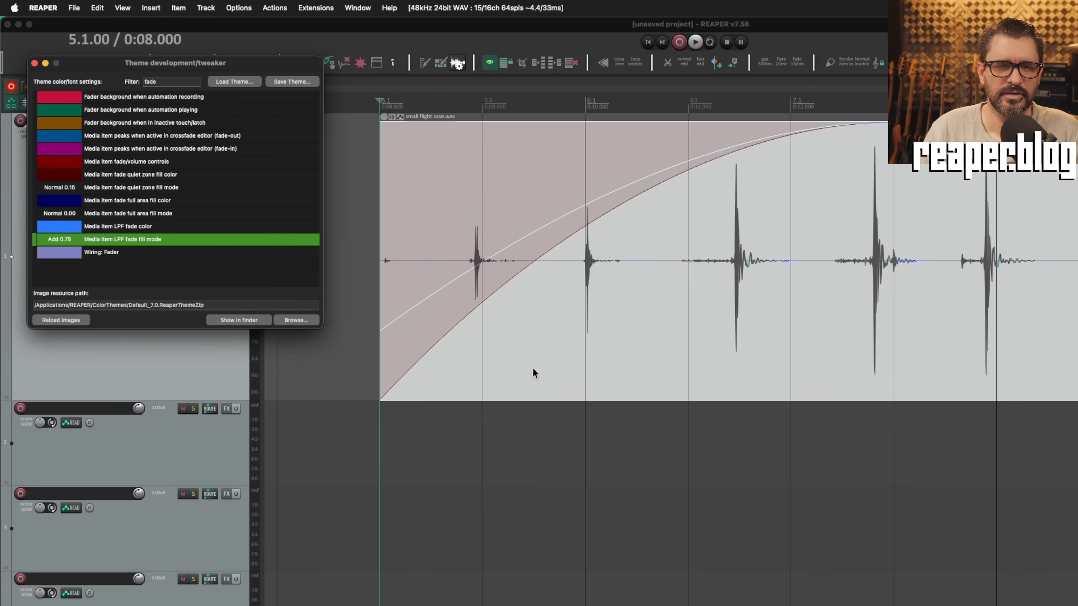
Step: Select track 1 and recolor it and its small flight case.wav item to light blue
click(603, 347)
click(185, 373)
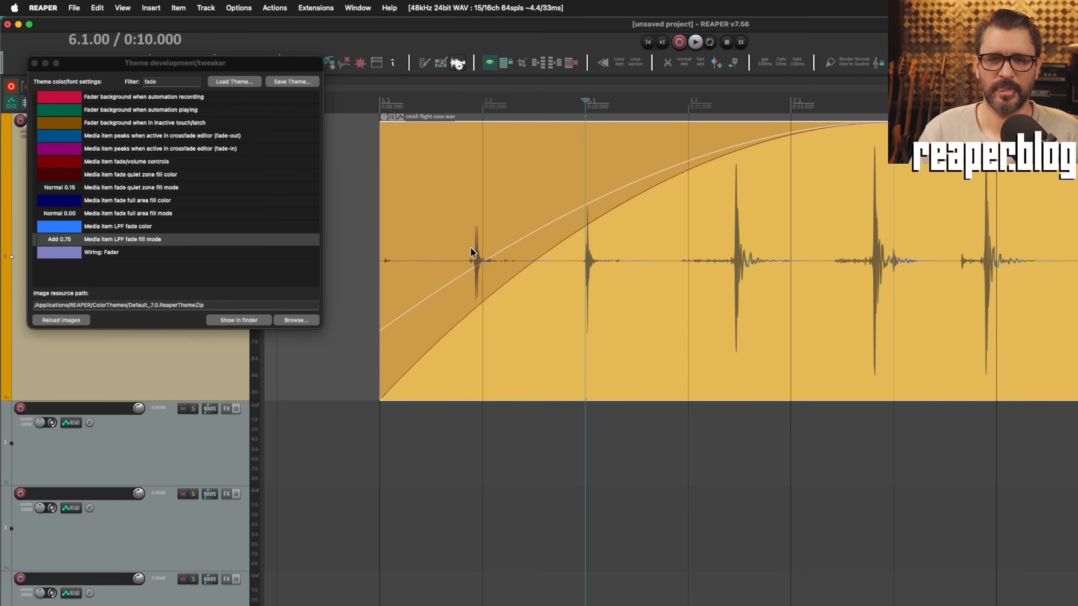
Step: Change the blend of the Media item LPF fade fill mode to Multiply
double_click(59, 239)
click(372, 110)
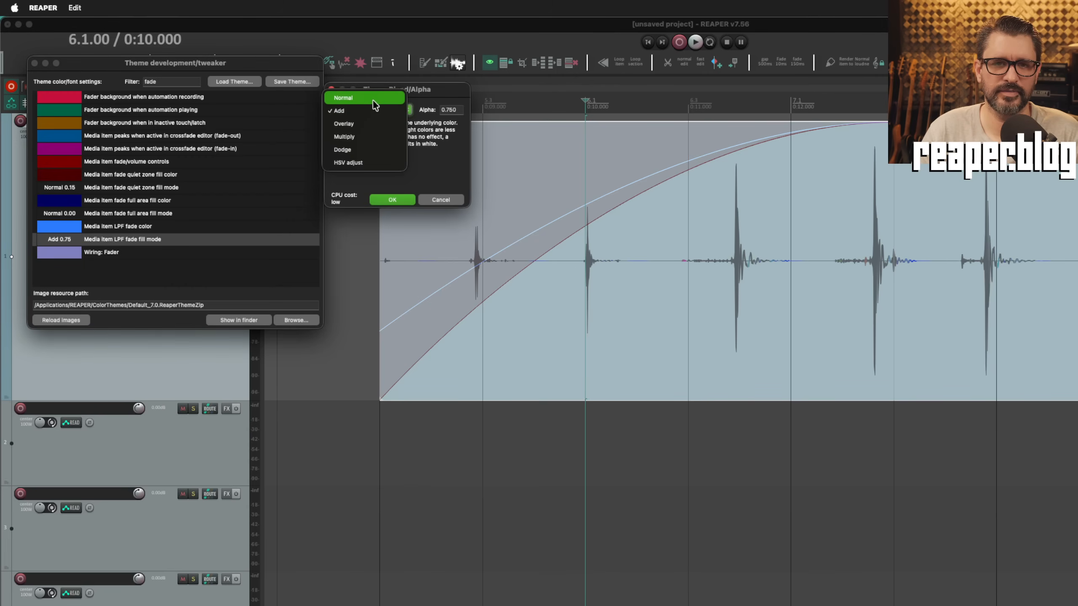
click(377, 138)
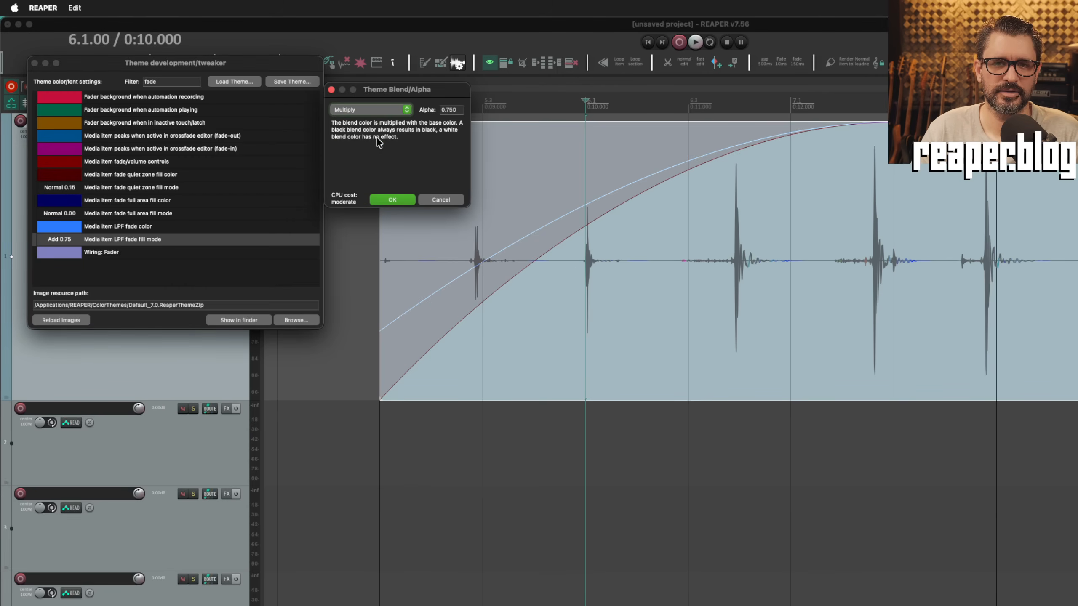
click(400, 198)
Step: Return the blend of the Media item LPF fade fill mode to Normal
double_click(80, 239)
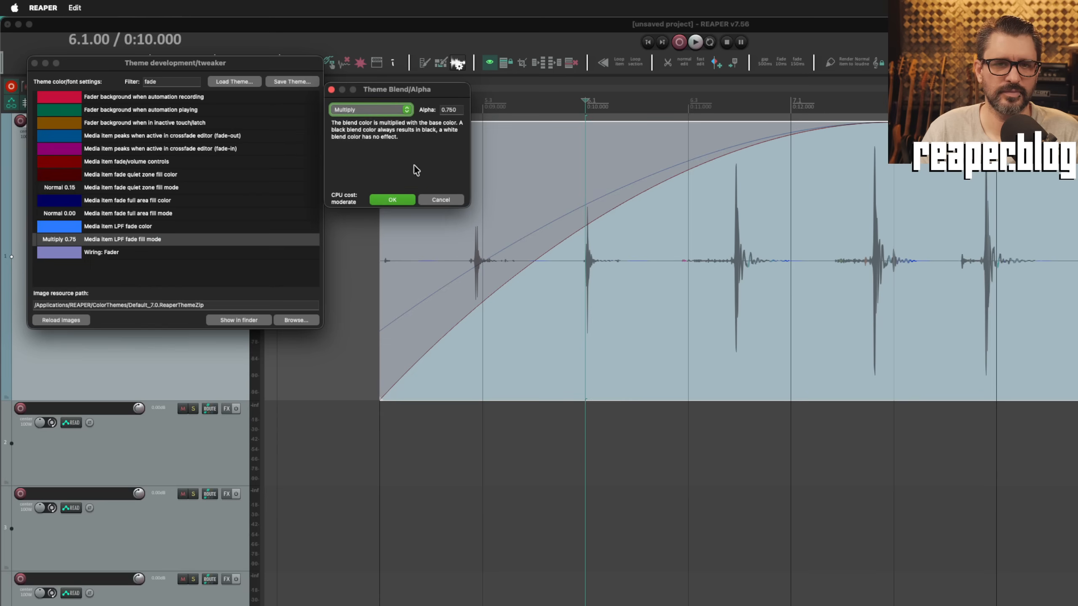
click(369, 110)
click(369, 74)
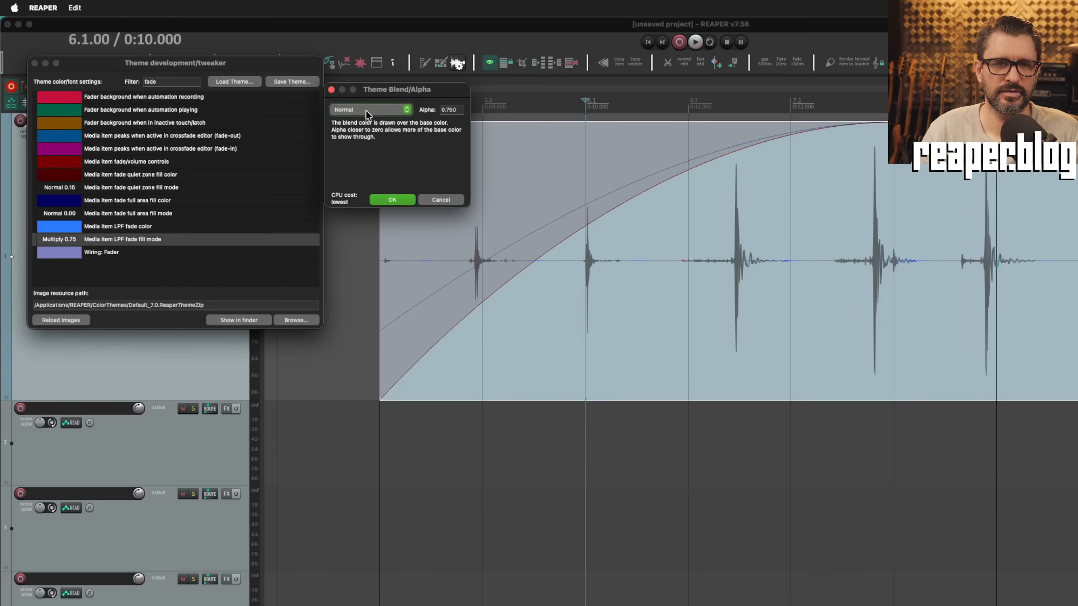
click(399, 199)
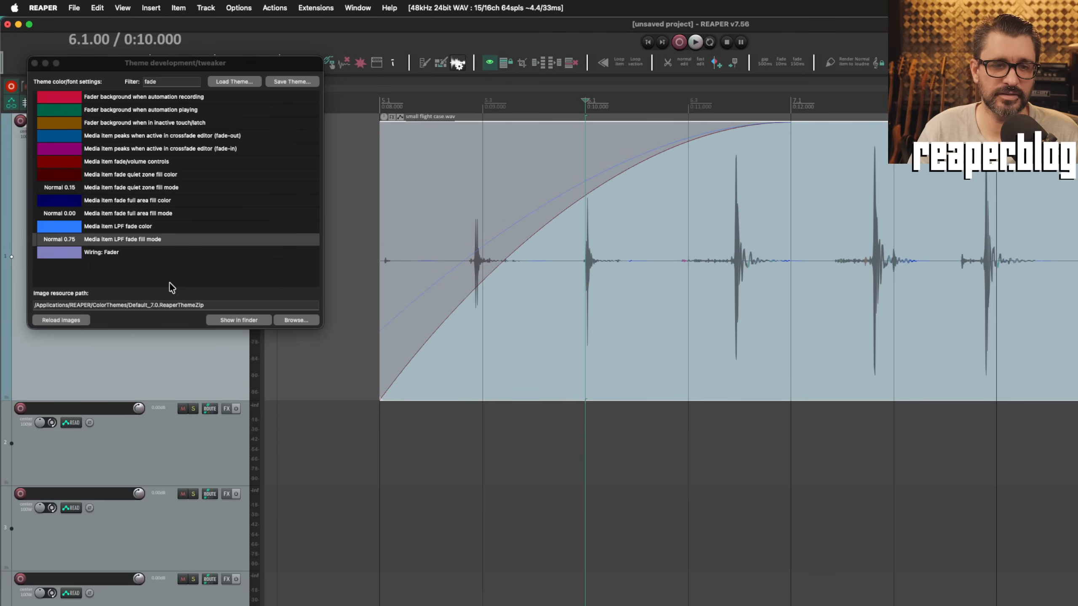
Step: Sample the green of the color dialog's OK button for the Media item LPF fade color and raise it to full brightness
double_click(62, 229)
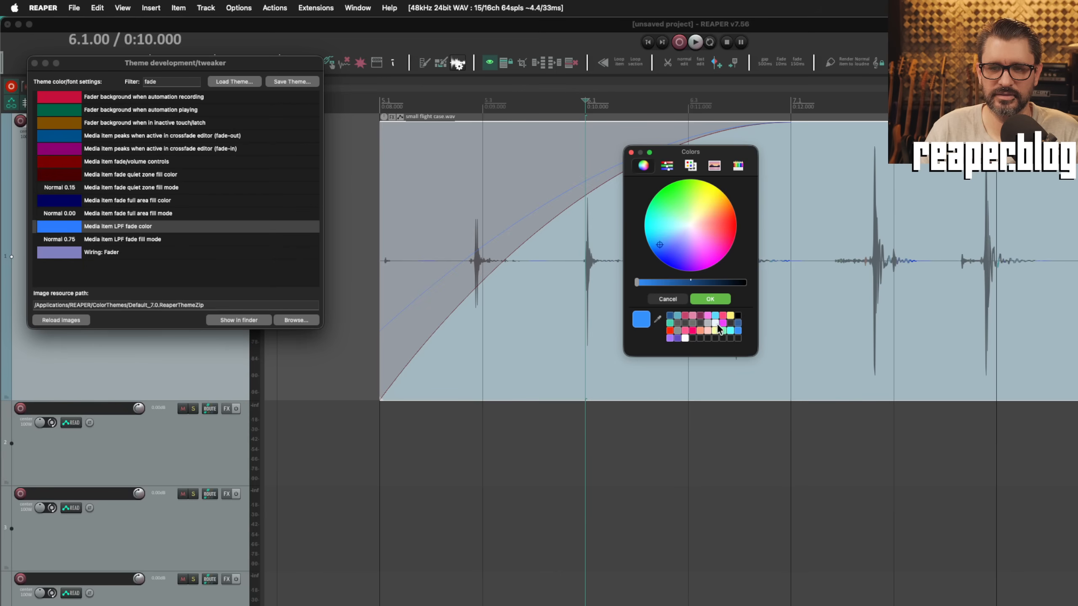
click(657, 319)
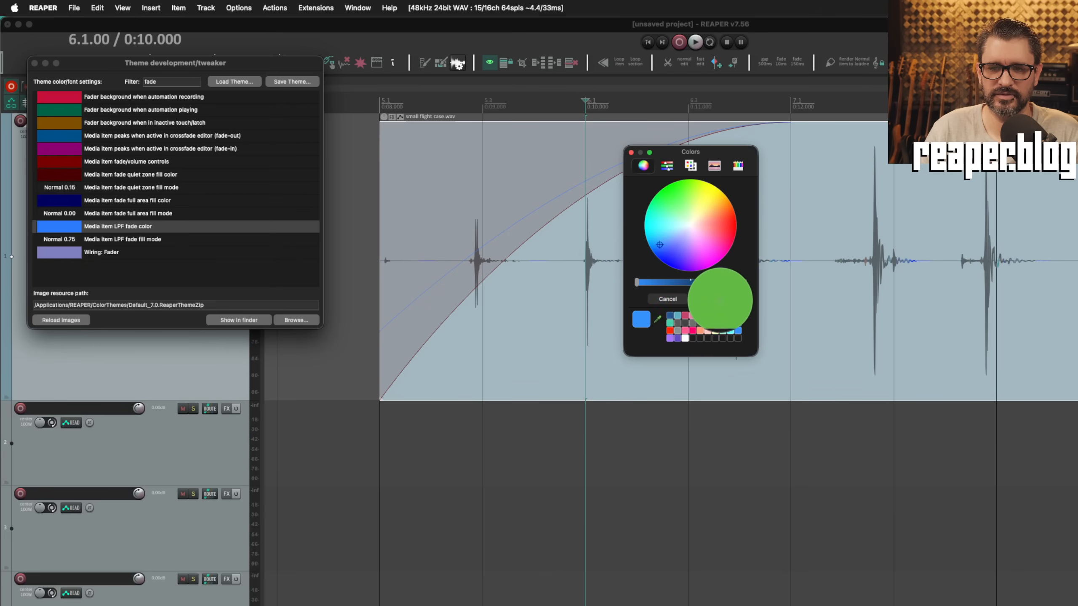
click(721, 299)
click(722, 299)
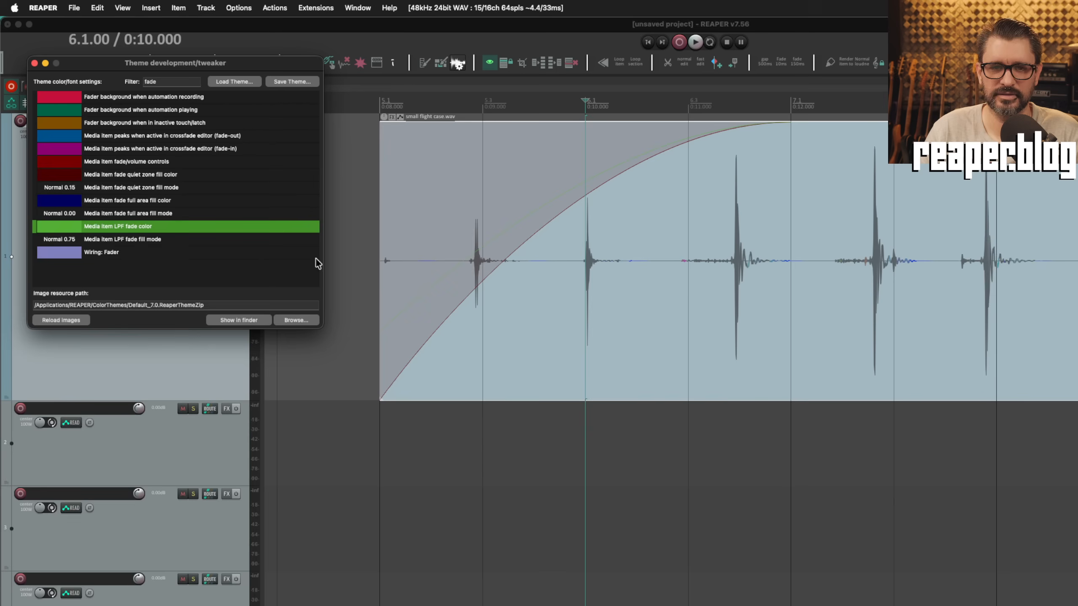
double_click(87, 227)
drag(675, 282, 522, 293)
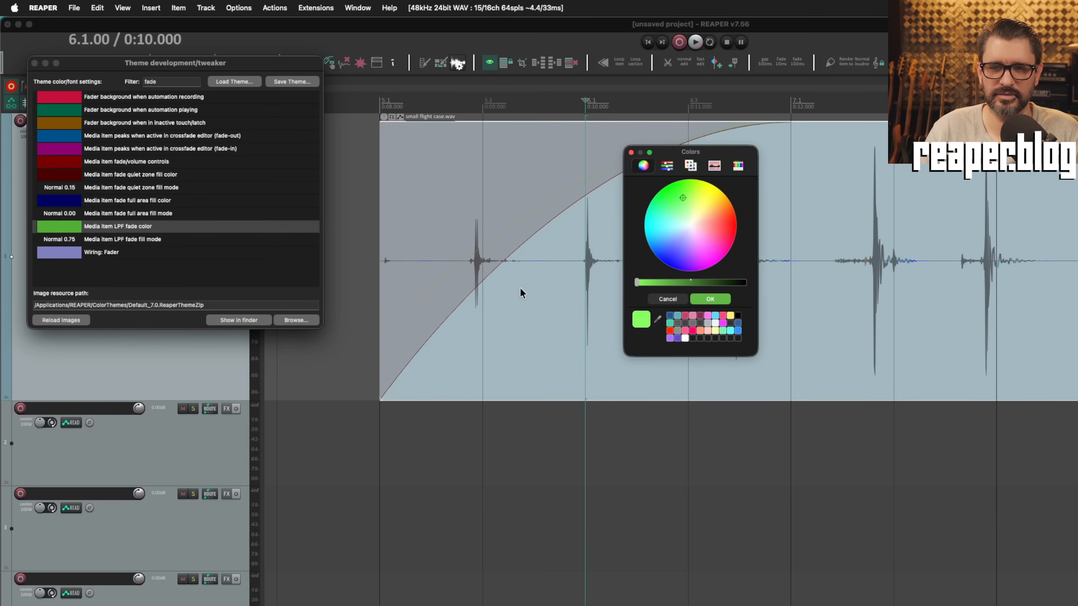
click(719, 302)
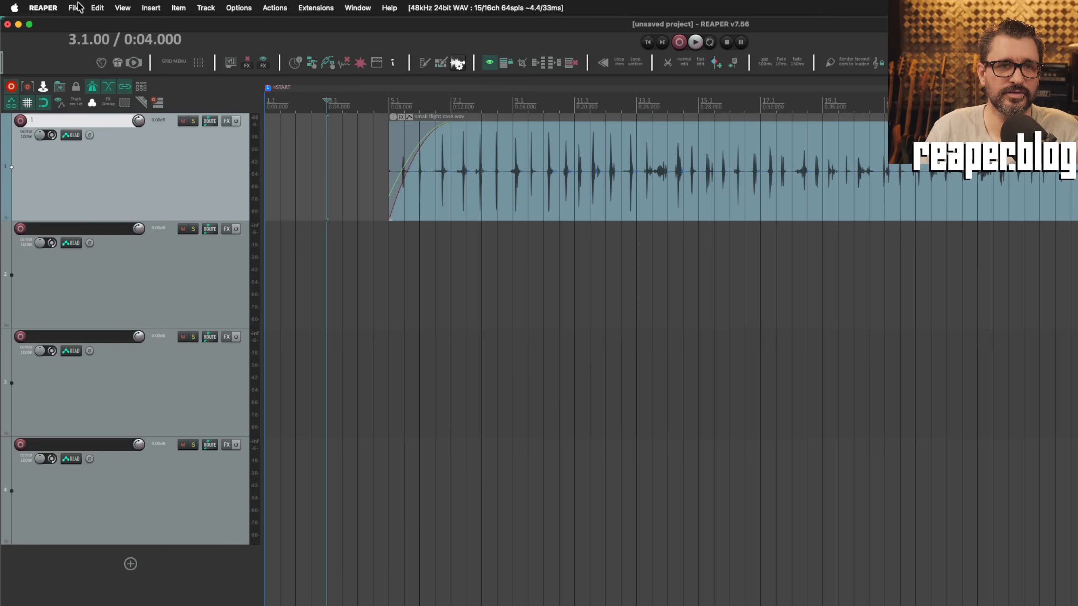
Step: Open the project alkusdnsdduxcknl.RPP from the song ideas and demos folder in a new project tab
click(74, 8)
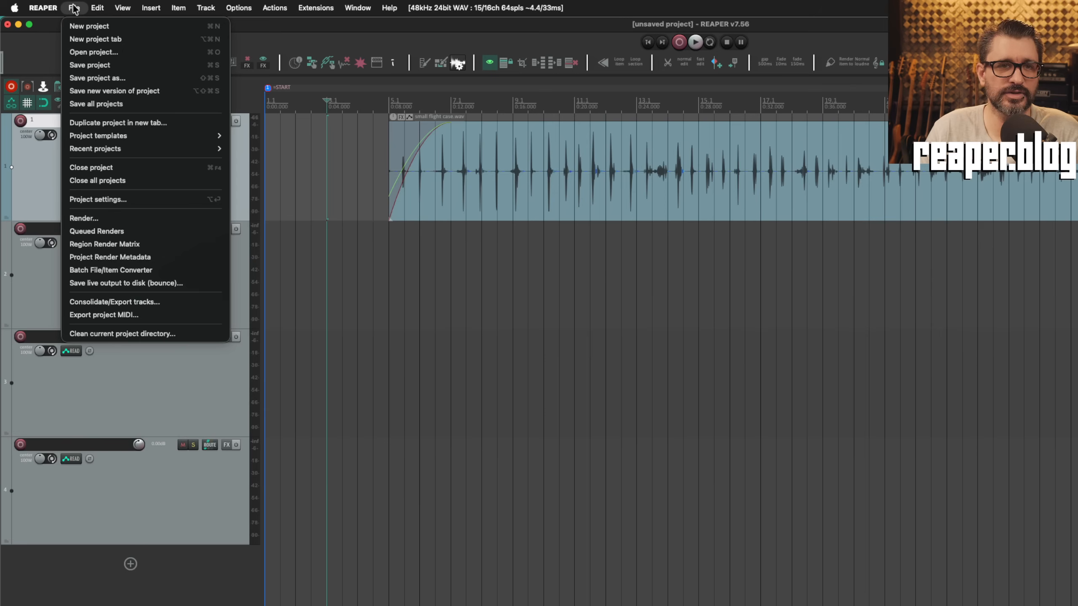
click(126, 55)
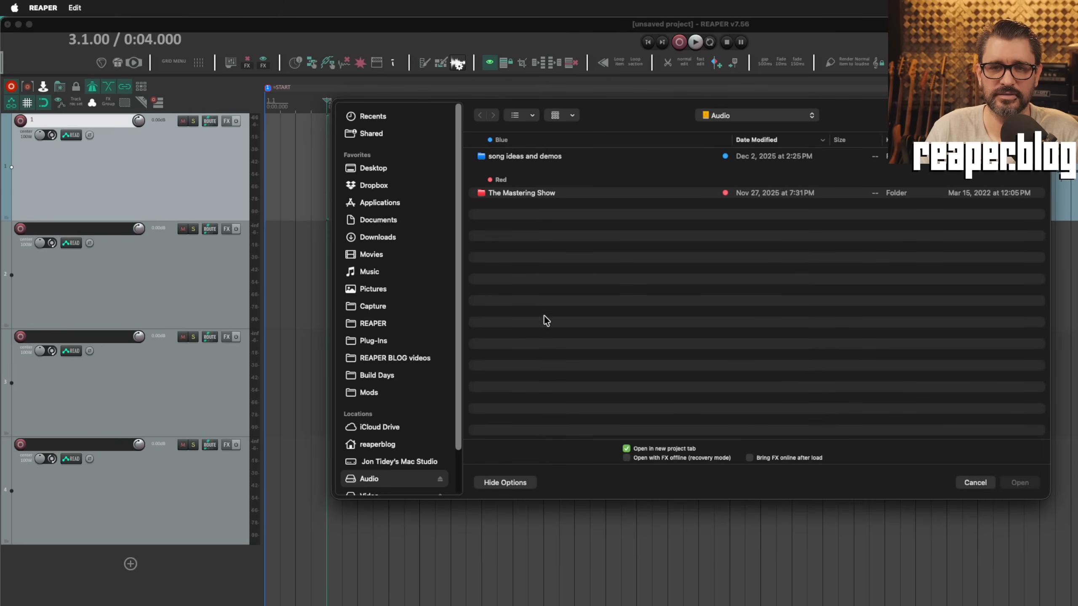
double_click(549, 156)
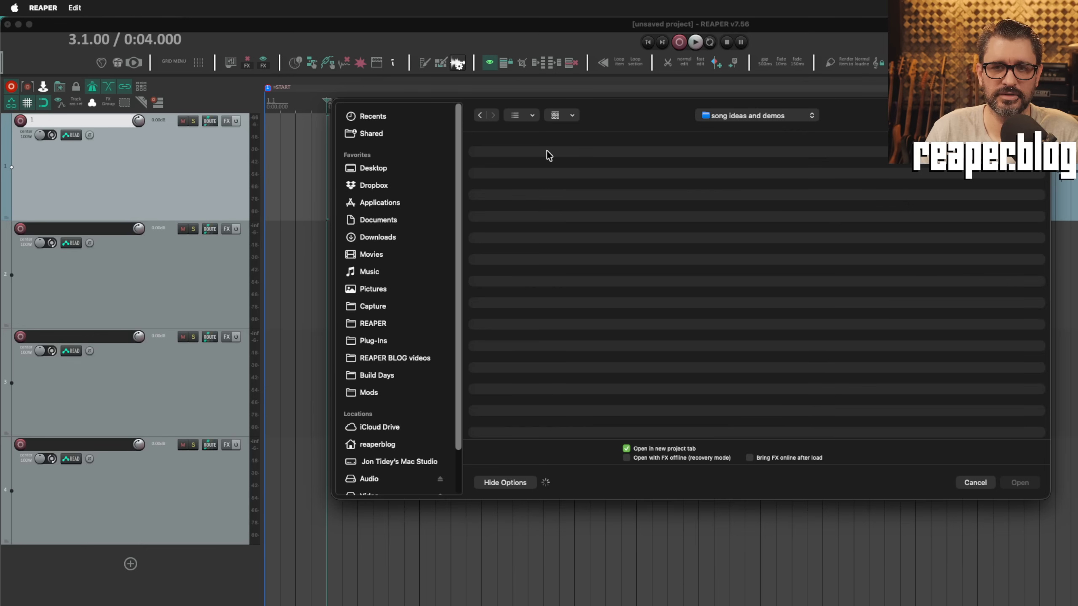
double_click(549, 155)
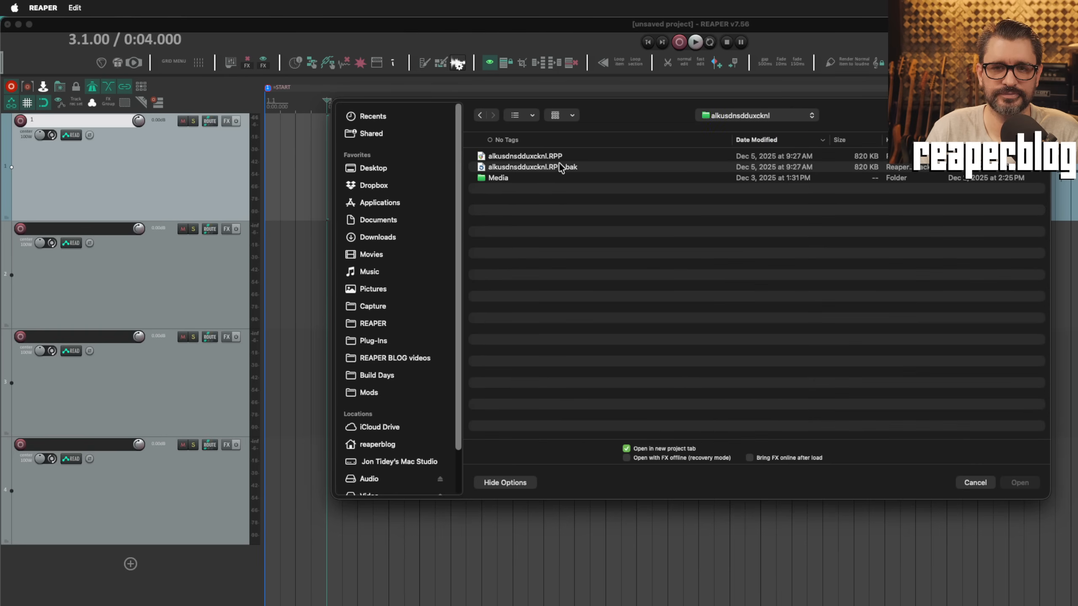
double_click(560, 157)
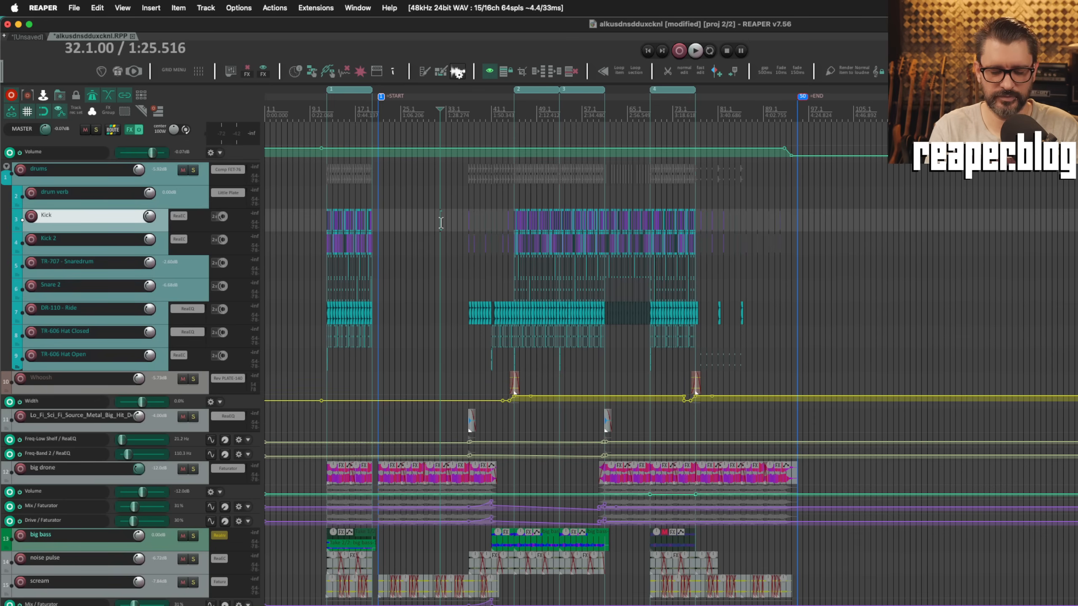
Step: In the General preferences' advanced UI/system tweaks, clear the custom splash screen image path and accept the settings
key(super+comma)
click(707, 276)
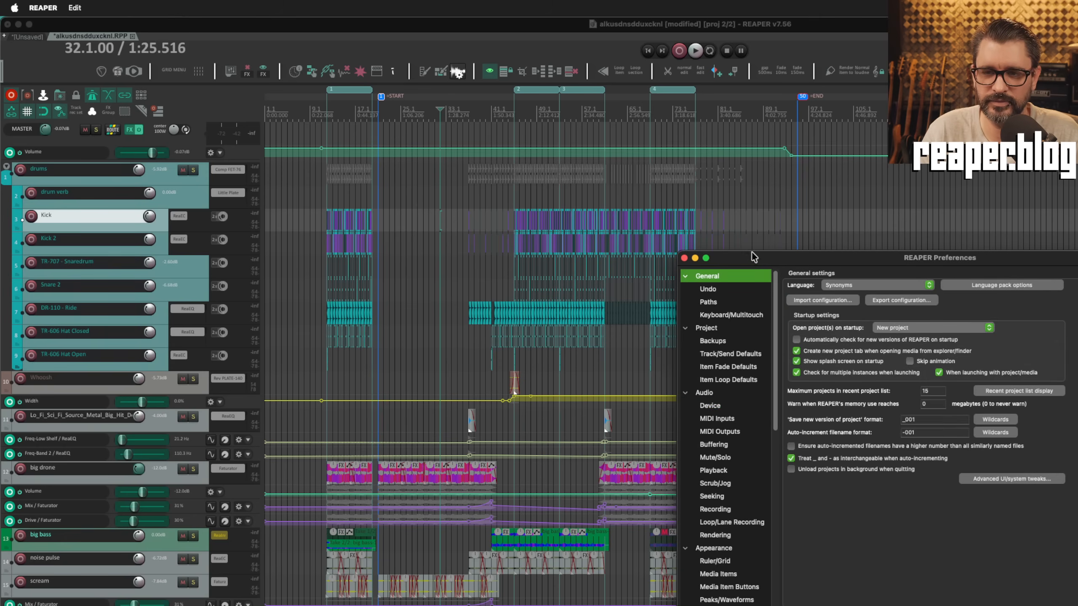
drag(752, 255, 491, 136)
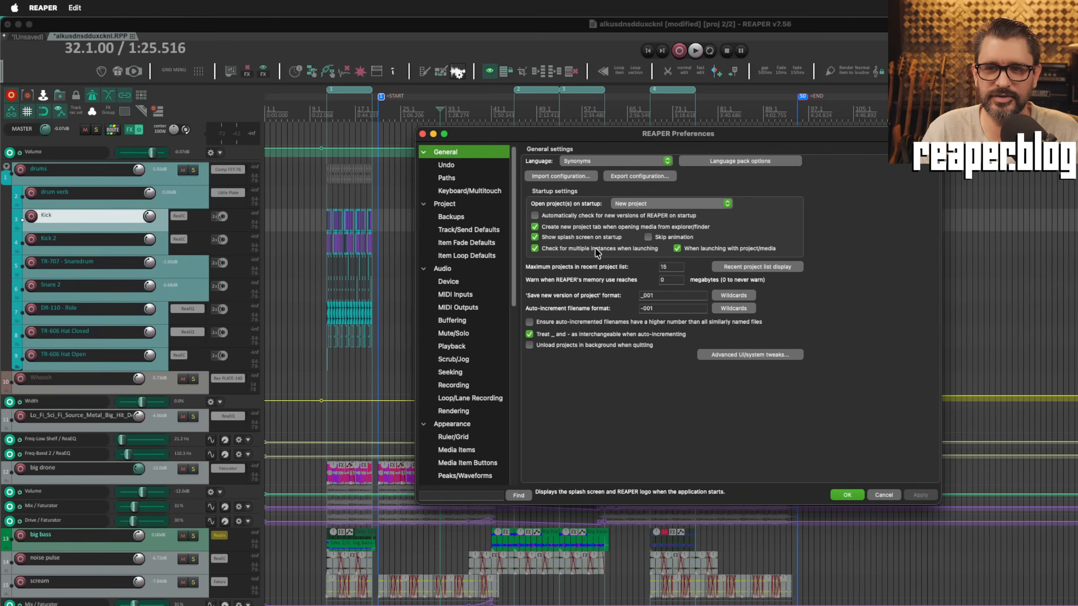
click(756, 354)
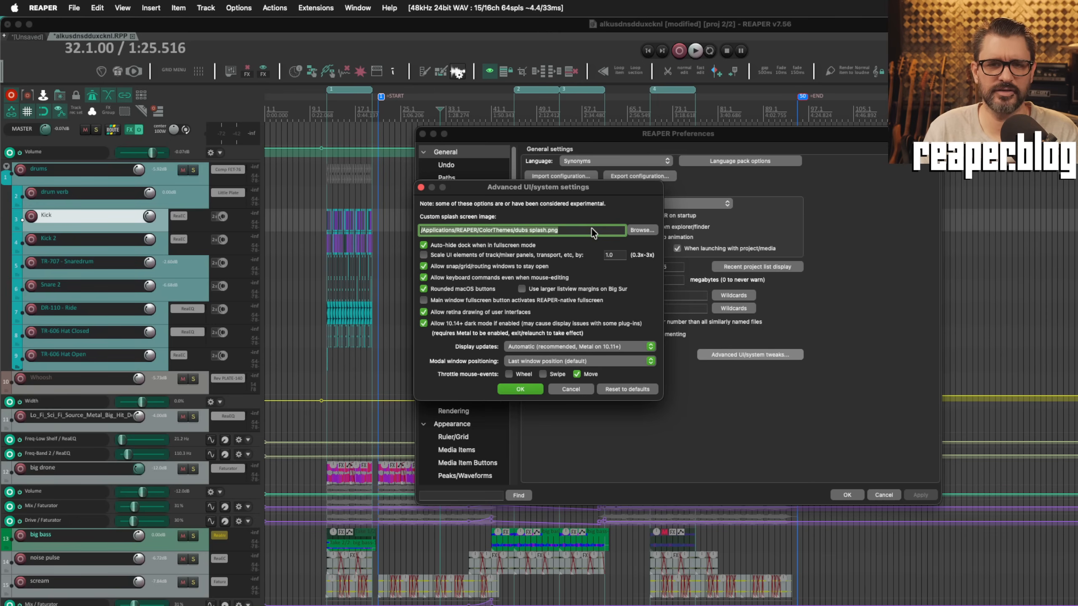
key(BackSpace)
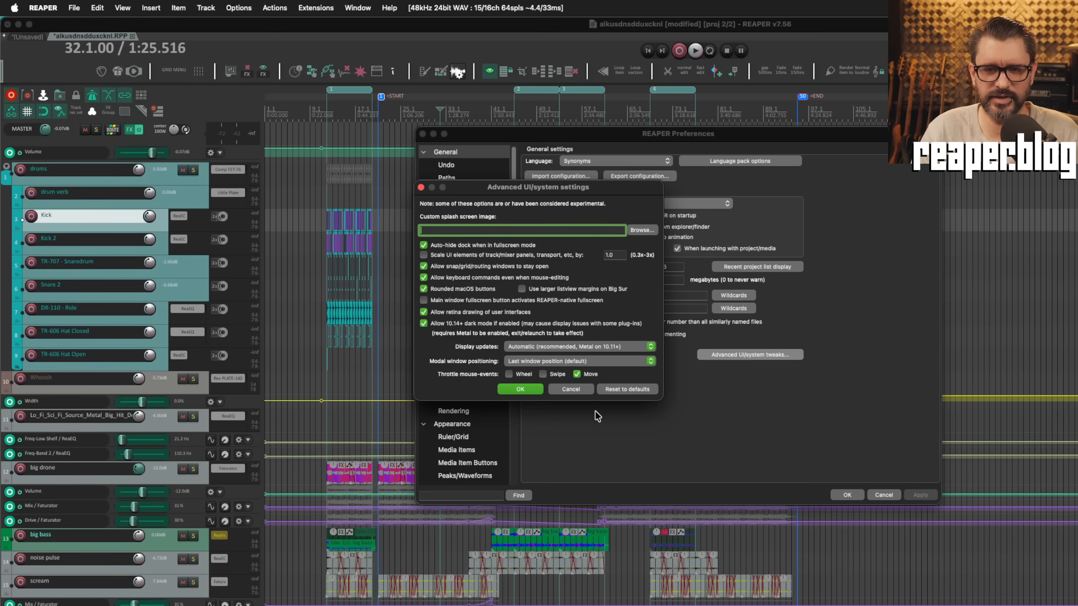
click(521, 389)
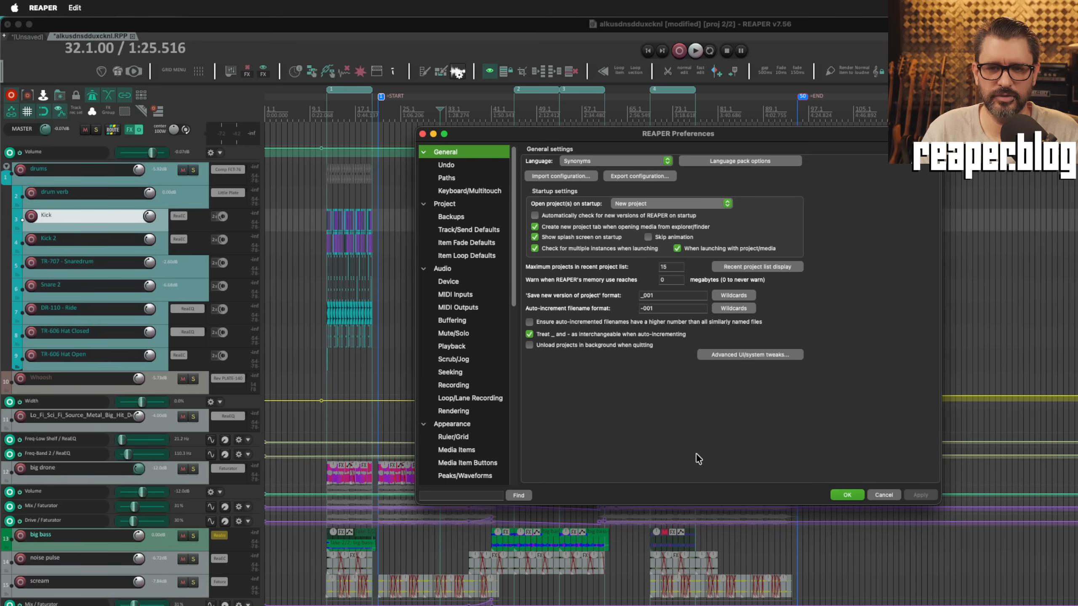
Step: Accept the preferences and reopen the project alkusdnsdduxcknl.RPP from the recent projects
click(846, 495)
click(73, 8)
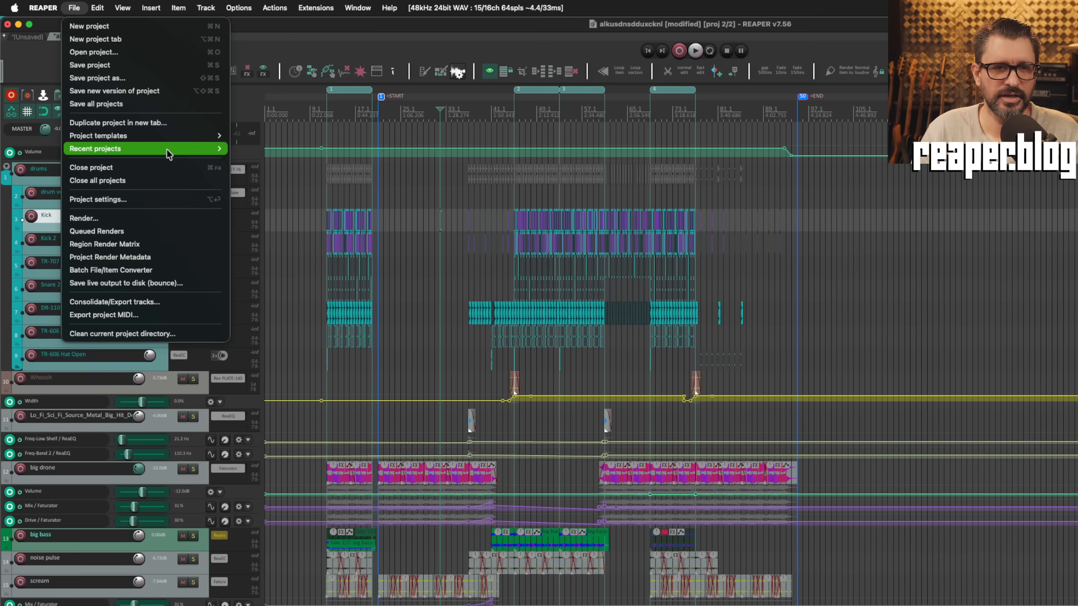
mouse_move(166, 150)
click(372, 178)
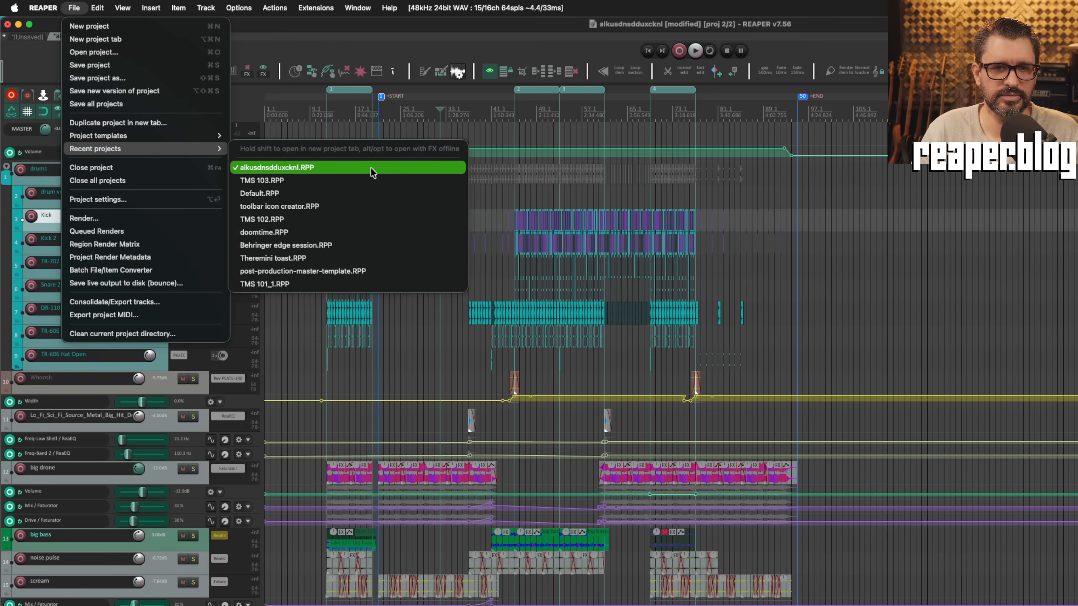
click(714, 282)
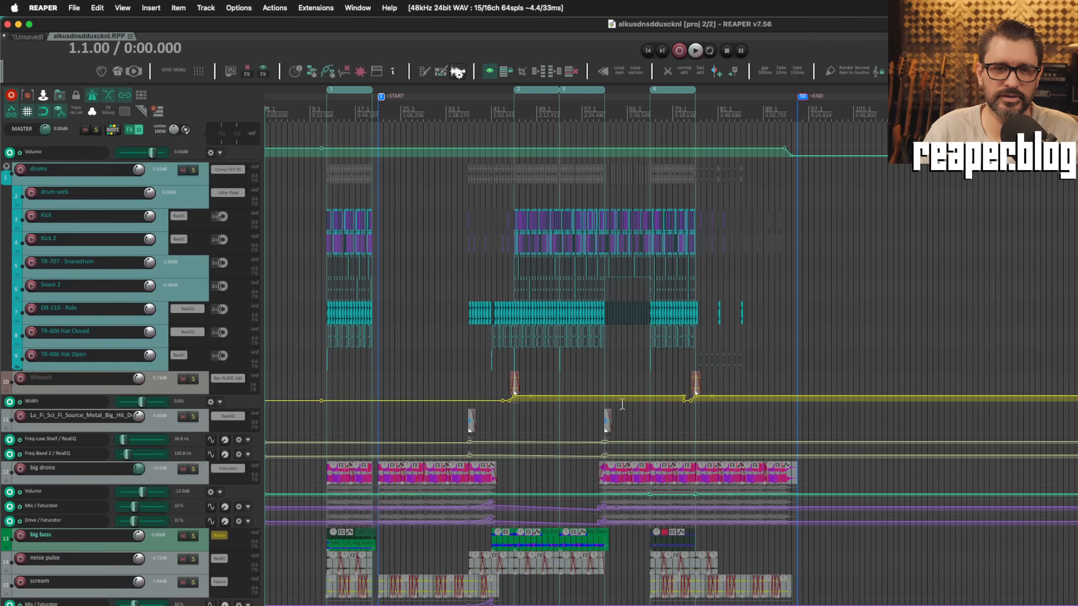
Step: Enable Unload projects in background when quitting in the General preferences, and clear it again
key(super+comma)
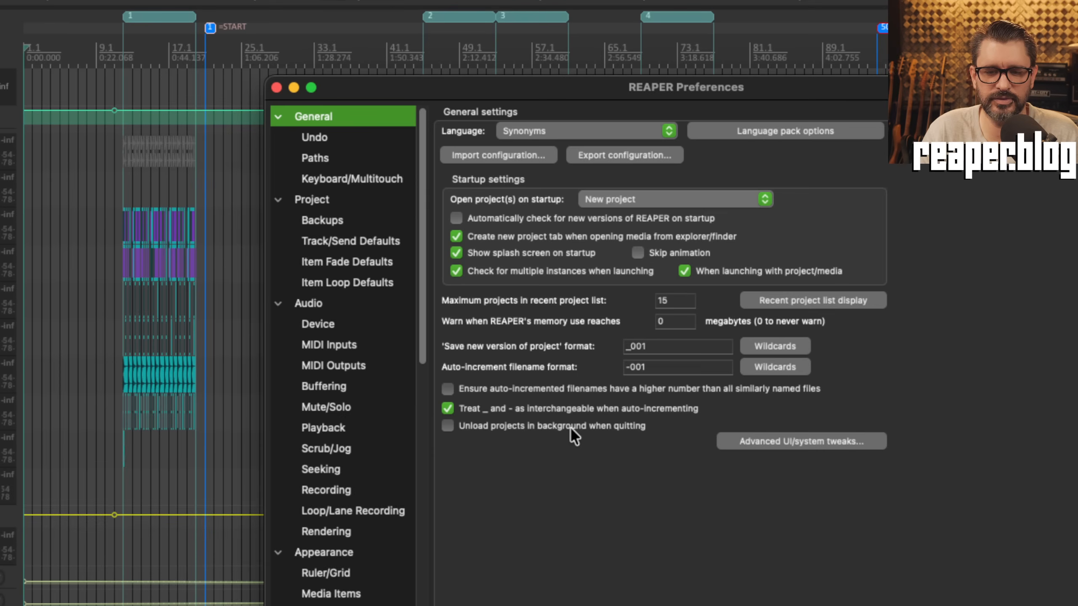
click(484, 427)
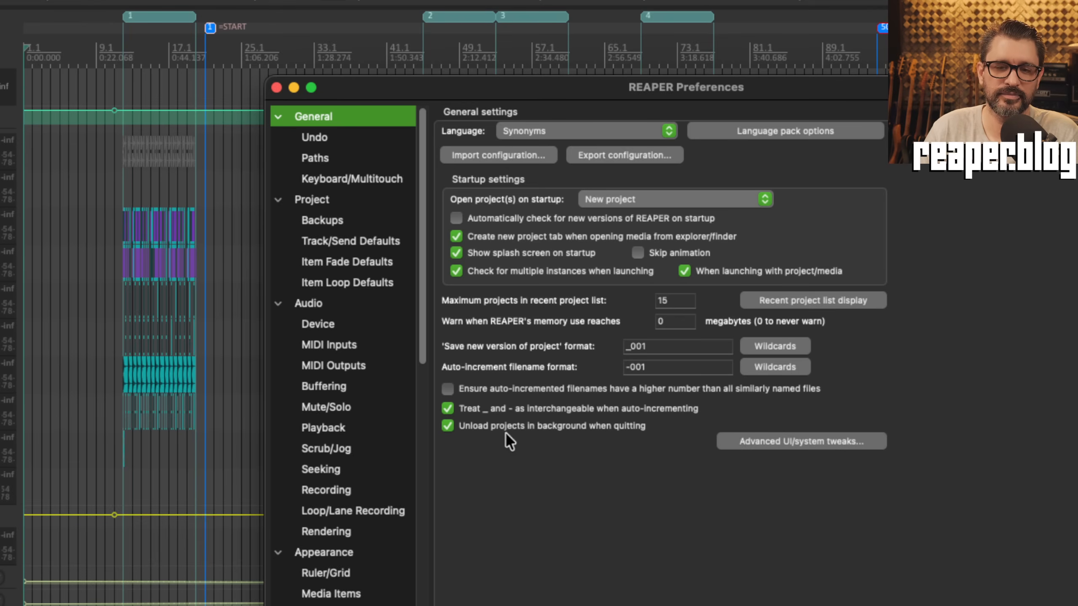
click(476, 426)
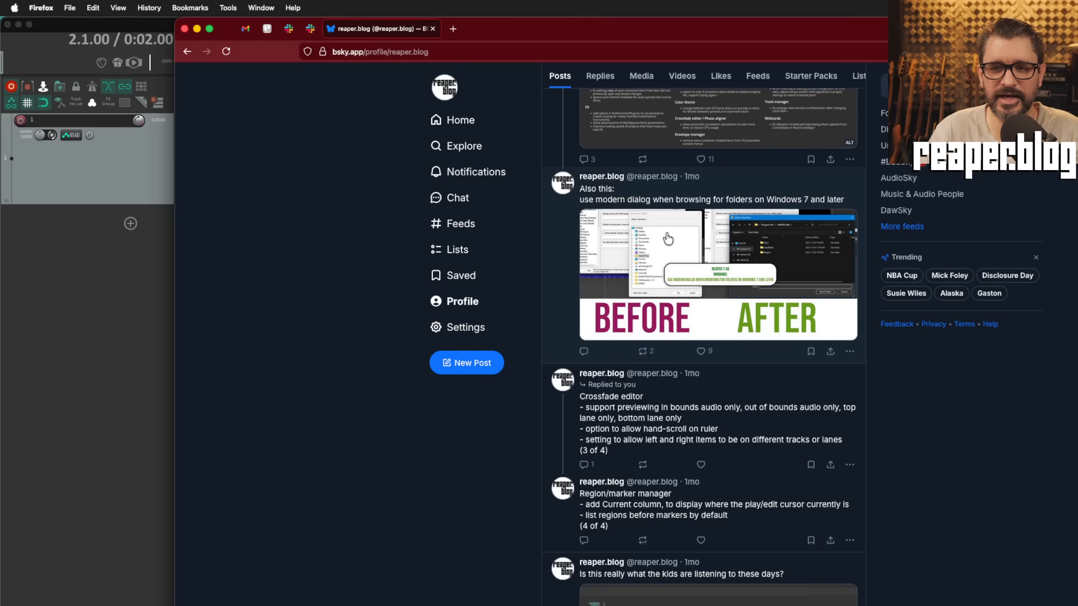
Step: View the before-and-after image of the Windows folder browsing dialog in the Firefox Bluesky post, and return to REAPER
click(676, 260)
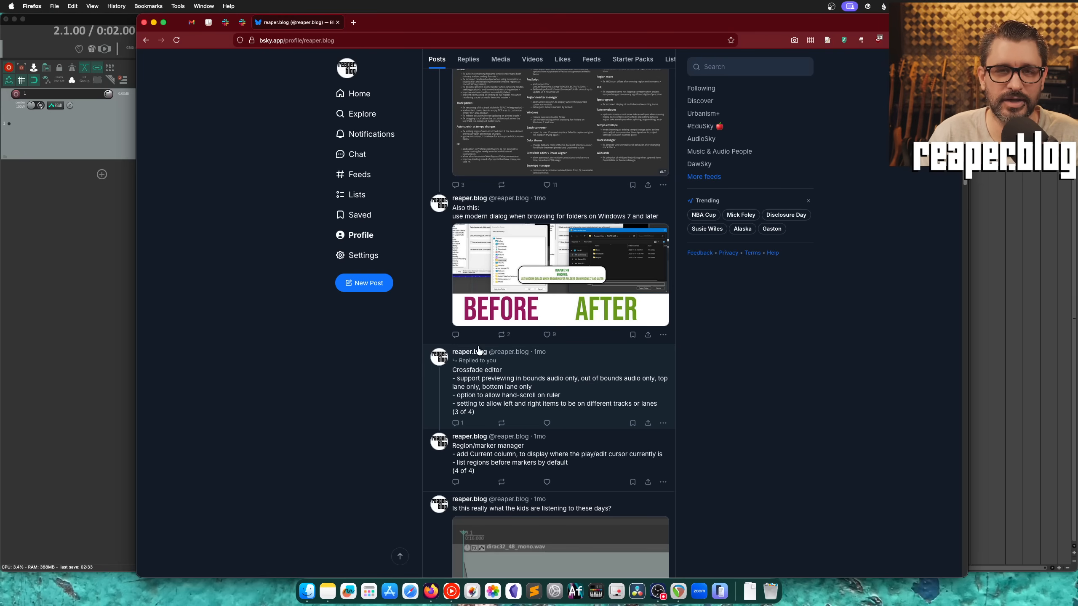
click(87, 262)
click(301, 144)
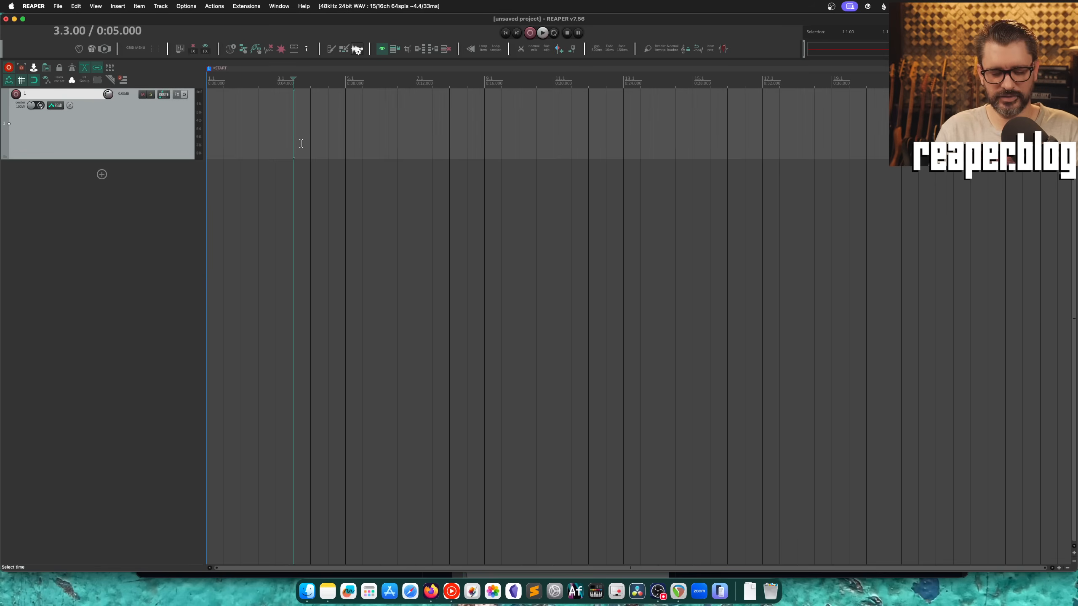
Step: Open the Paths preferences and examine the alternate peak cache location and the list of paths that use it
key(super+comma)
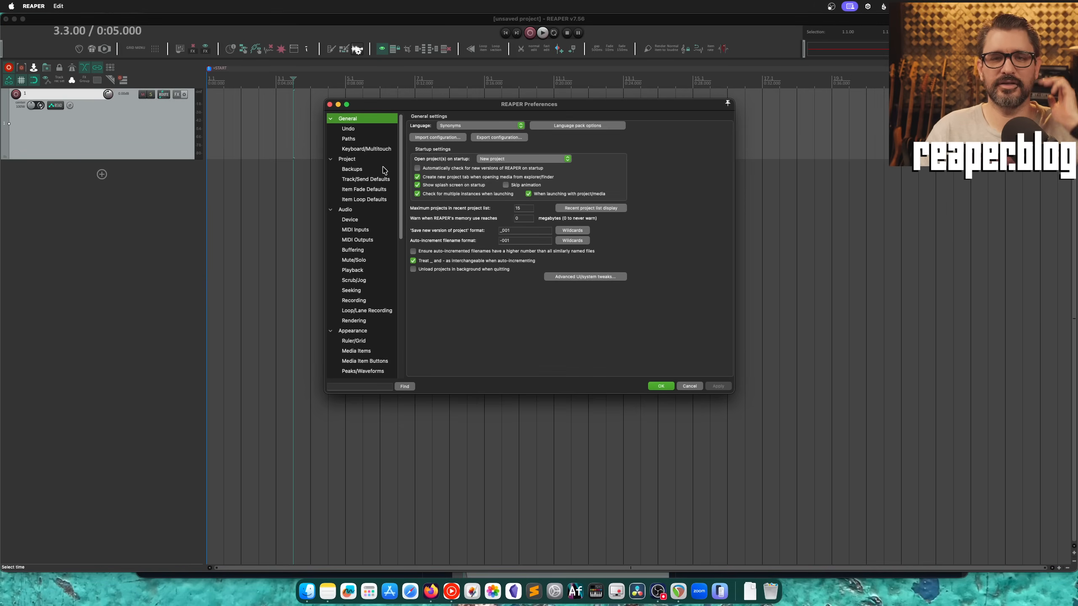
click(354, 140)
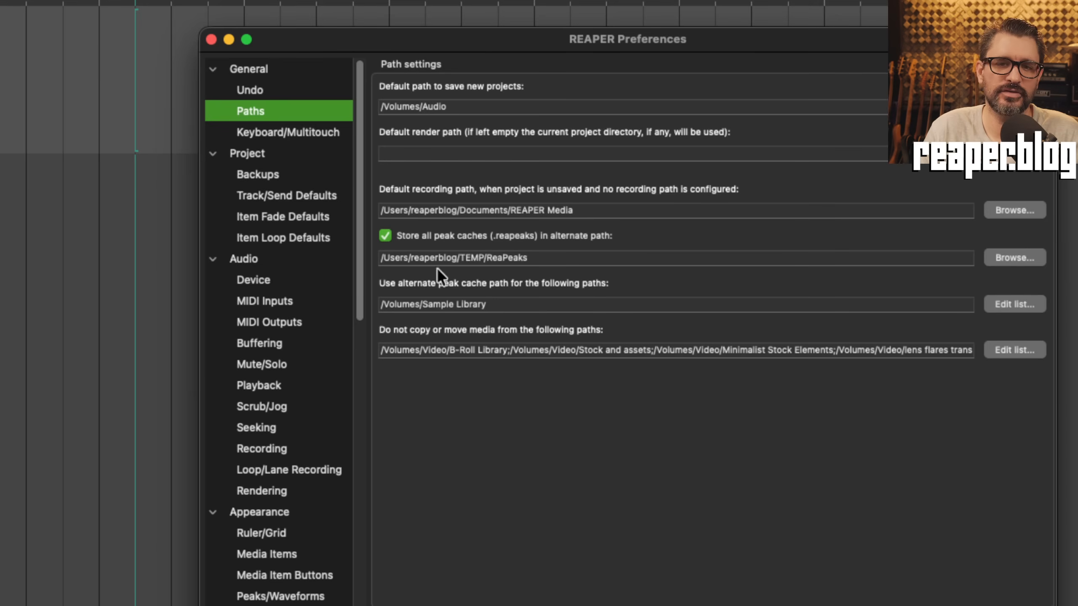
drag(544, 257, 460, 257)
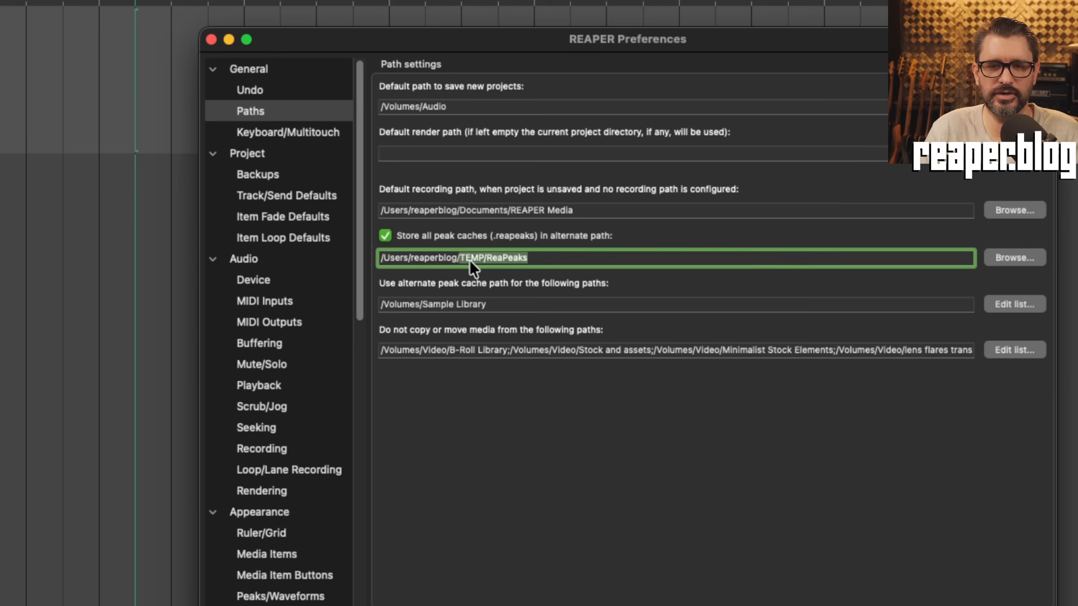
click(508, 259)
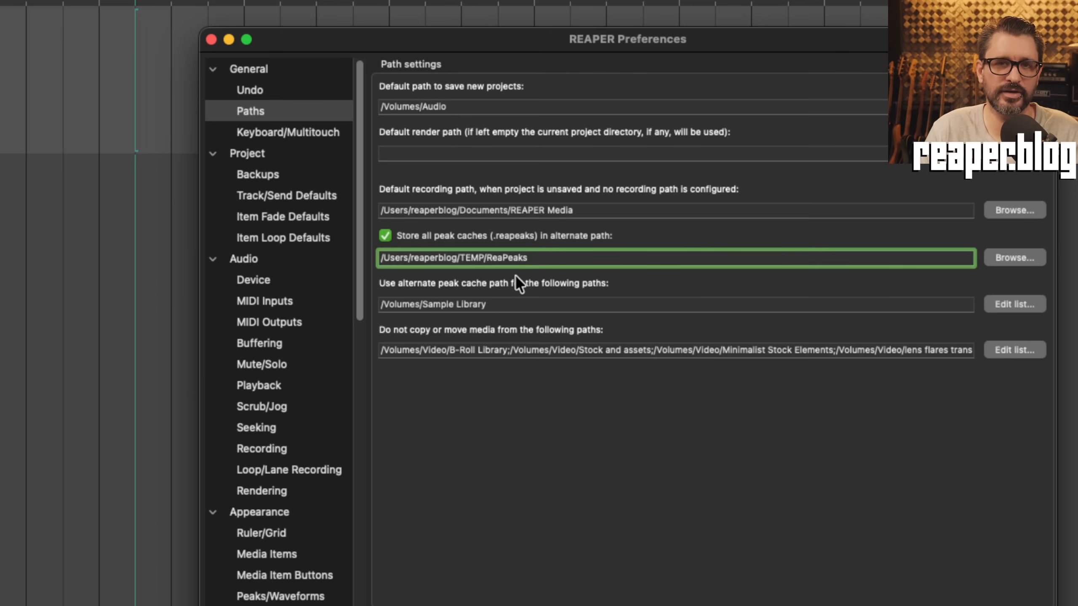
click(499, 303)
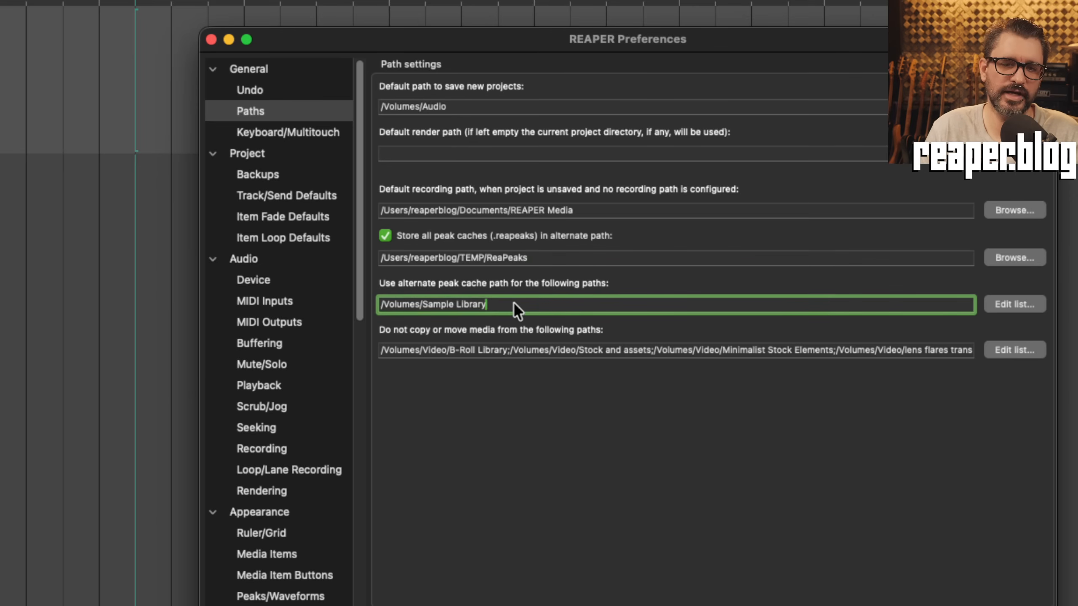
drag(517, 310, 379, 305)
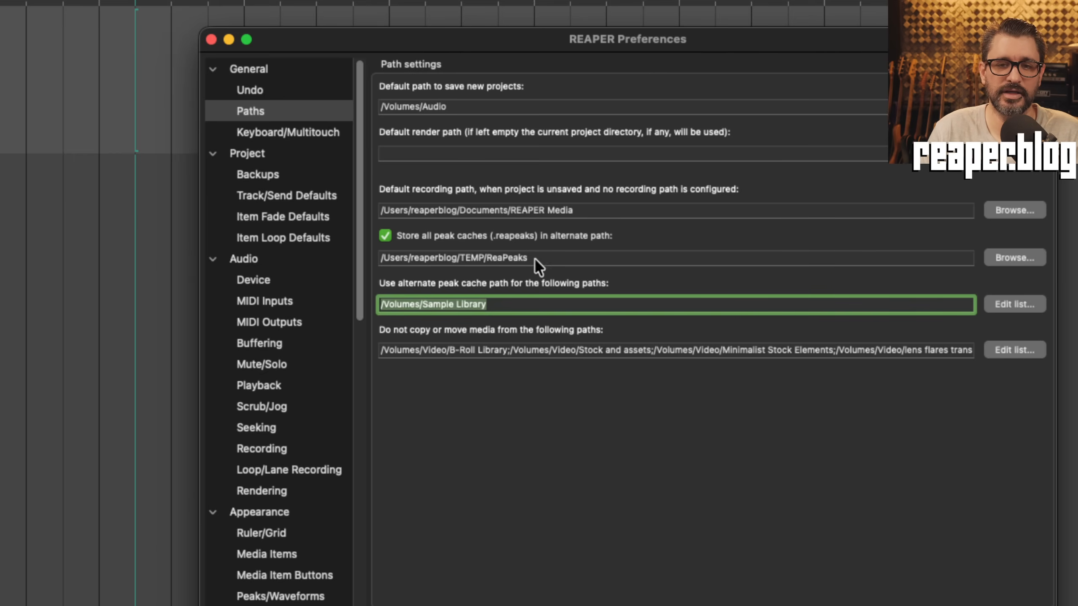
drag(484, 258, 540, 267)
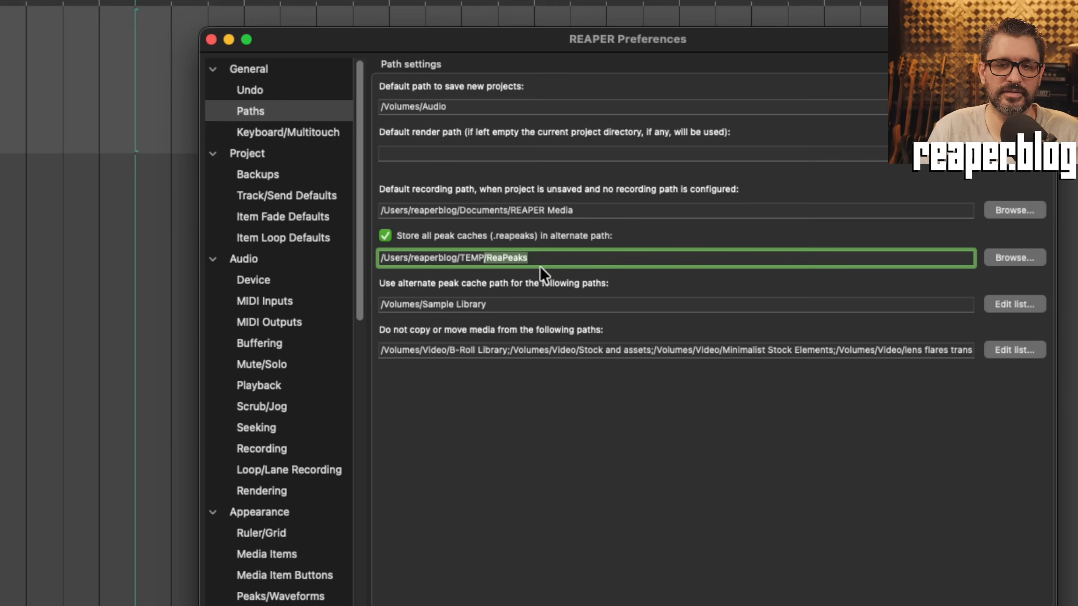
click(530, 302)
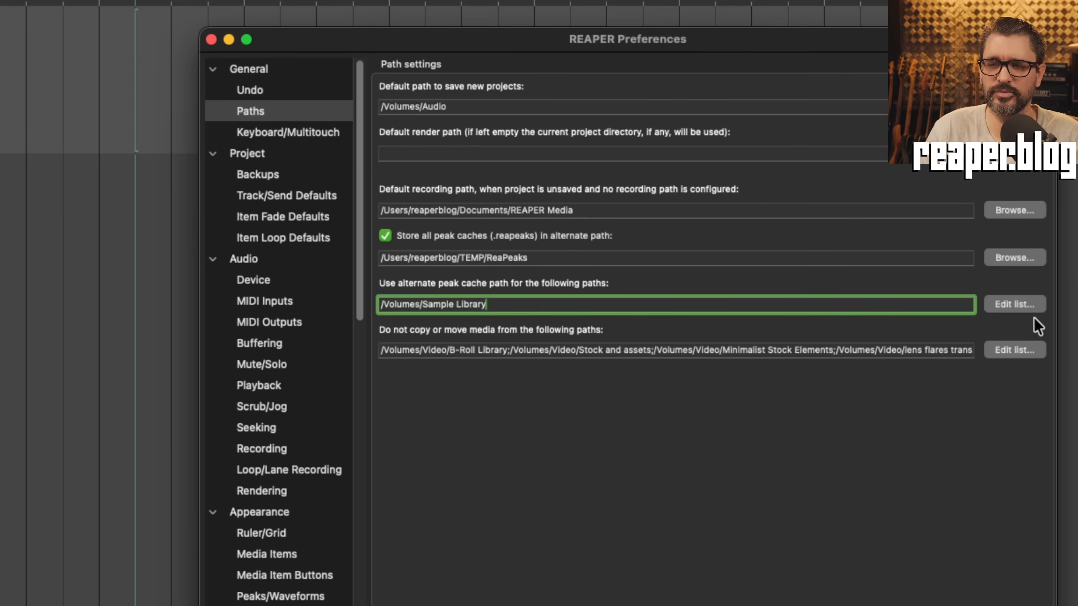
Step: Add the Movies folder to the list of paths that use the alternate peak cache path
click(1002, 305)
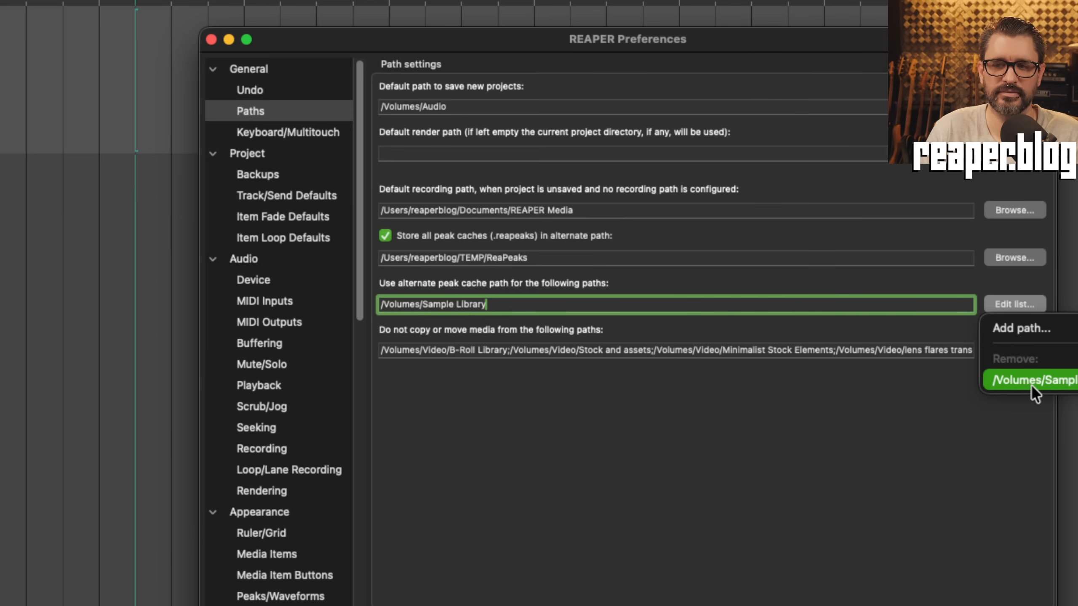
click(1021, 328)
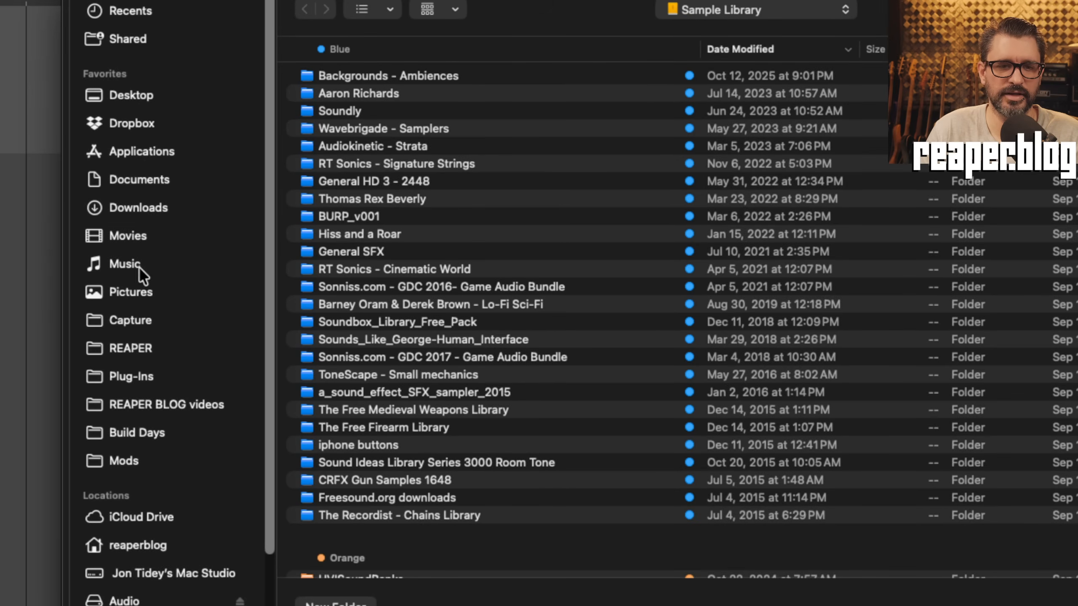
click(144, 237)
key(Return)
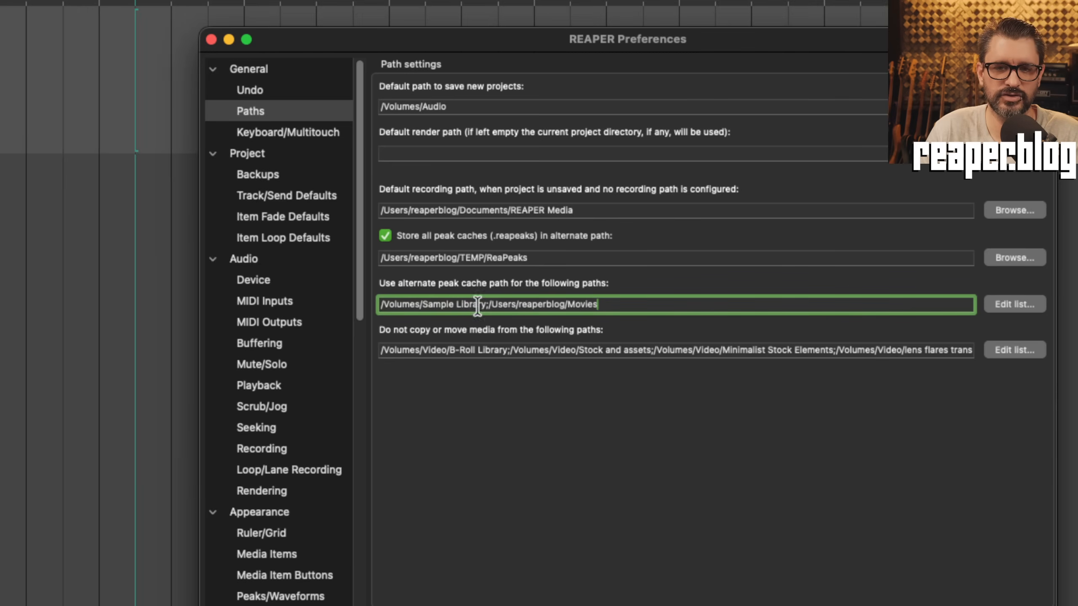
Step: Examine the add and remove options for the alternate peak cache paths and the do-not-copy-or-move media paths
click(1002, 319)
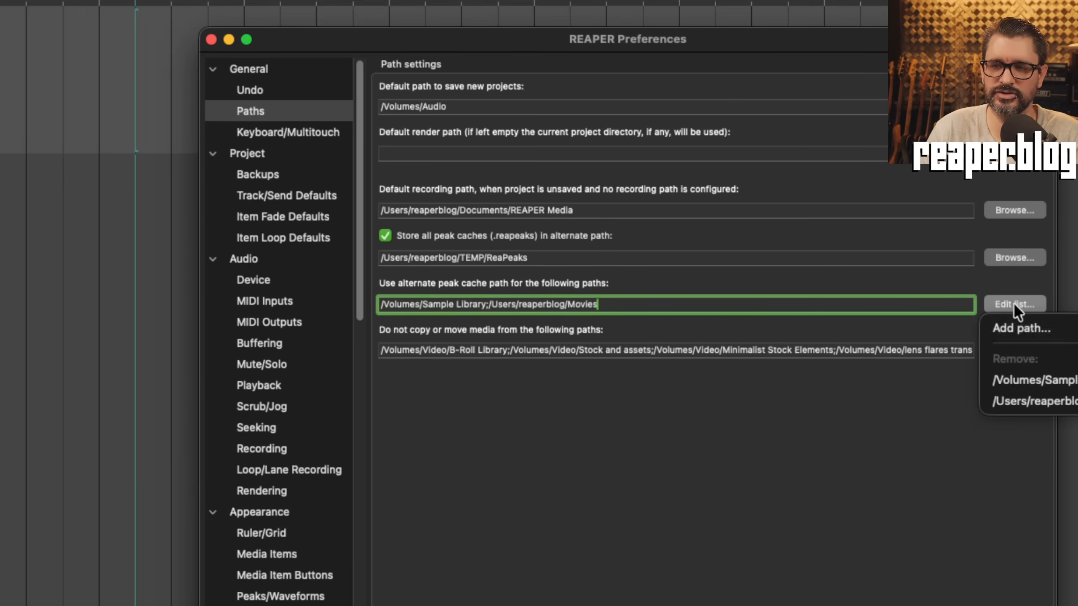
click(872, 404)
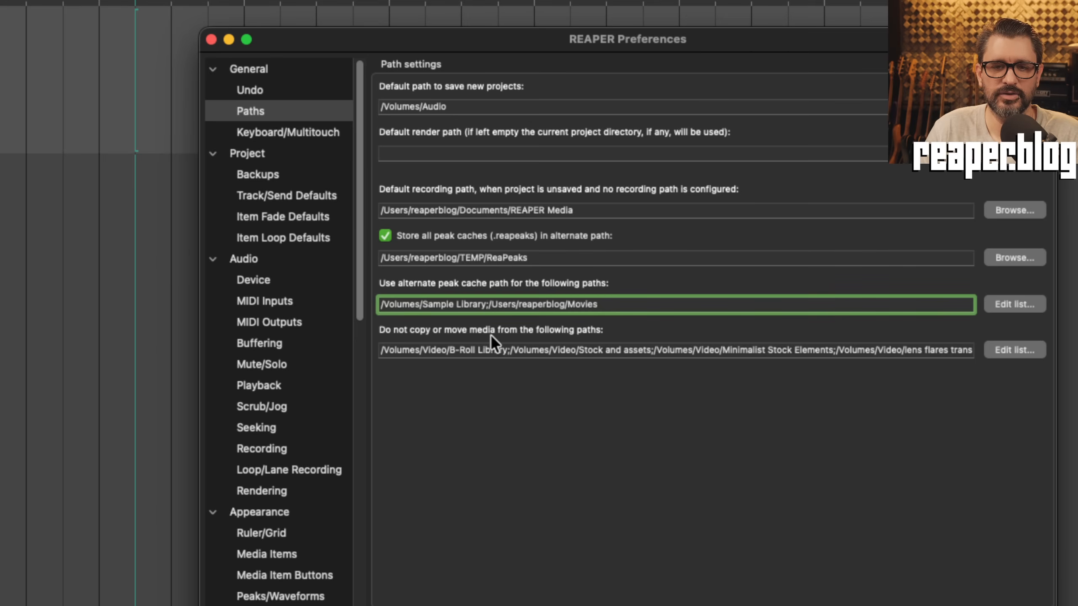
click(998, 347)
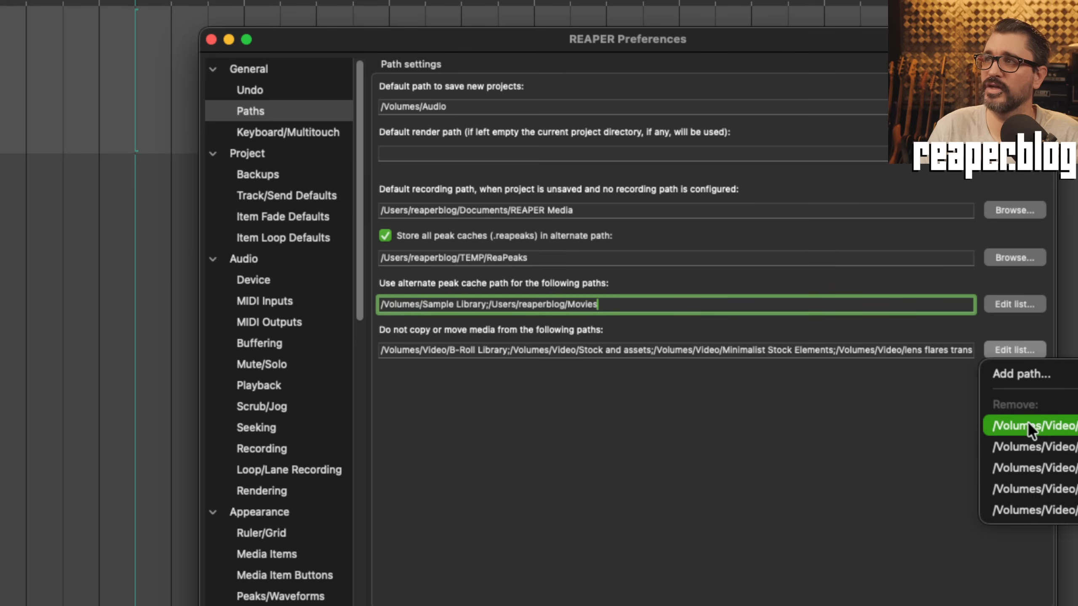
drag(712, 43, 503, 31)
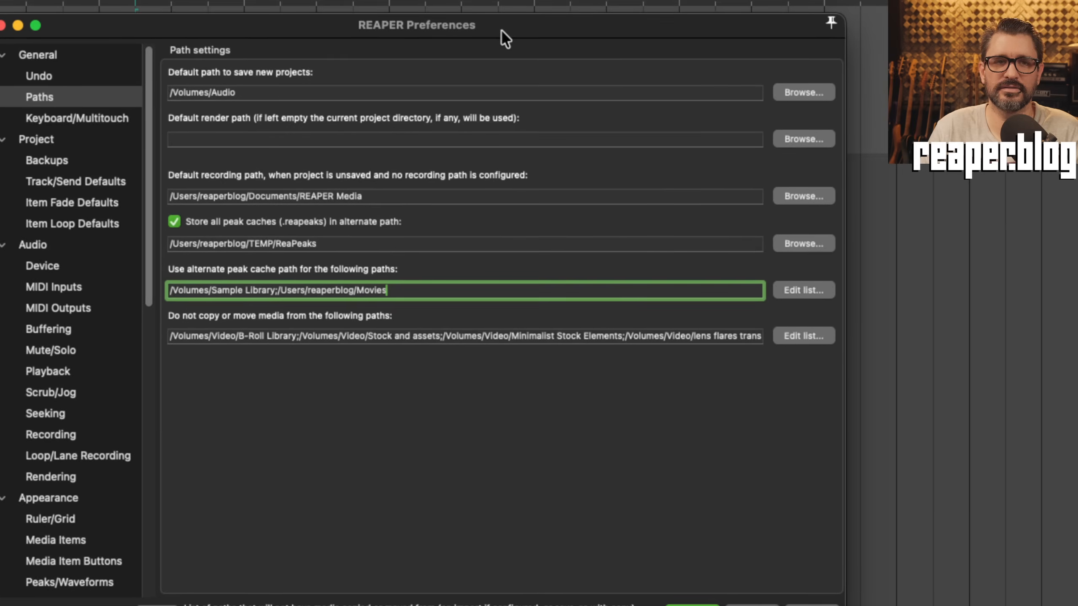
click(797, 335)
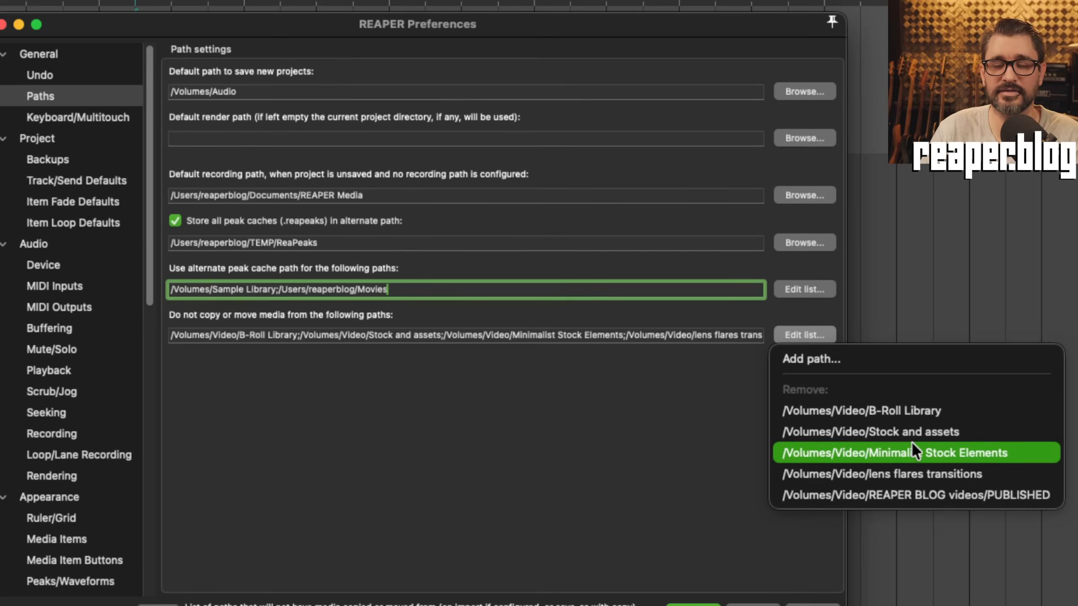
click(704, 447)
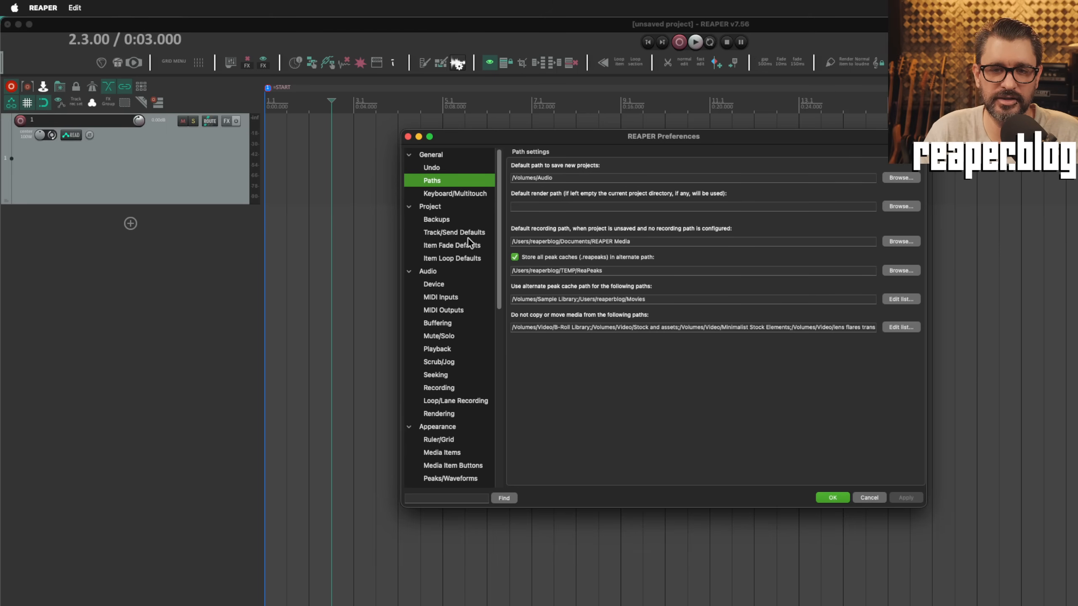
Step: In the General preferences, examine the 'Save new version of project' and auto-increment filename formats and the wildcards available for the project version format
click(448, 155)
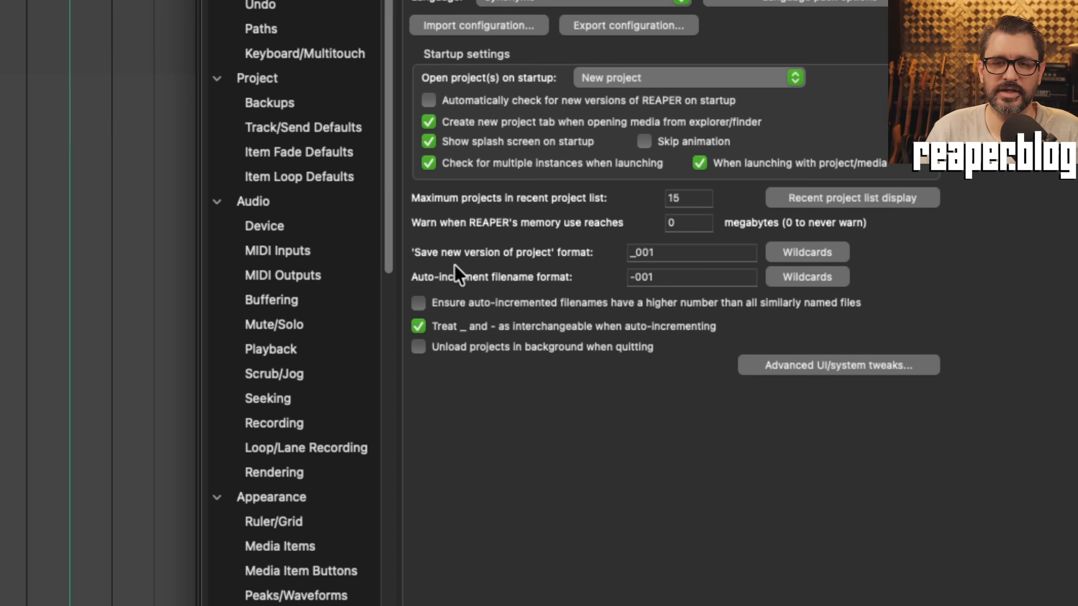
double_click(645, 257)
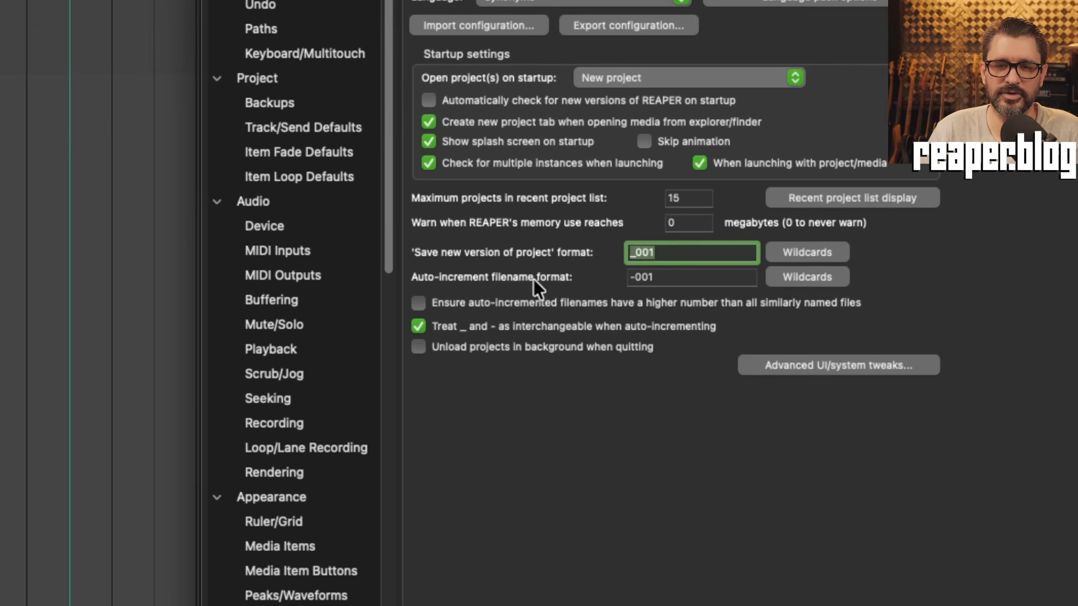
click(670, 276)
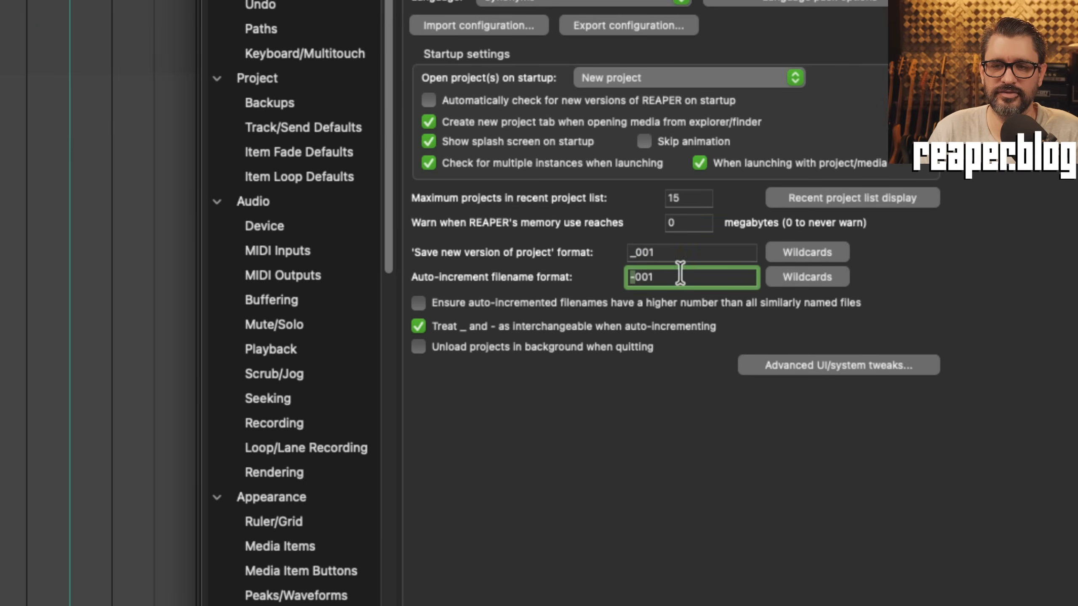
click(694, 255)
click(777, 254)
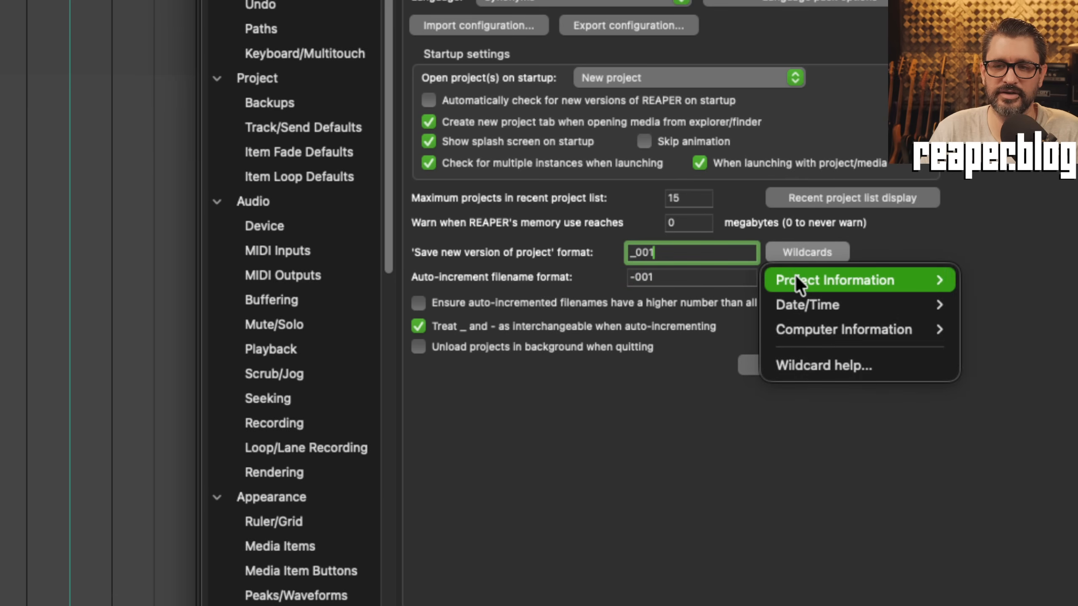
mouse_move(794, 277)
mouse_move(811, 334)
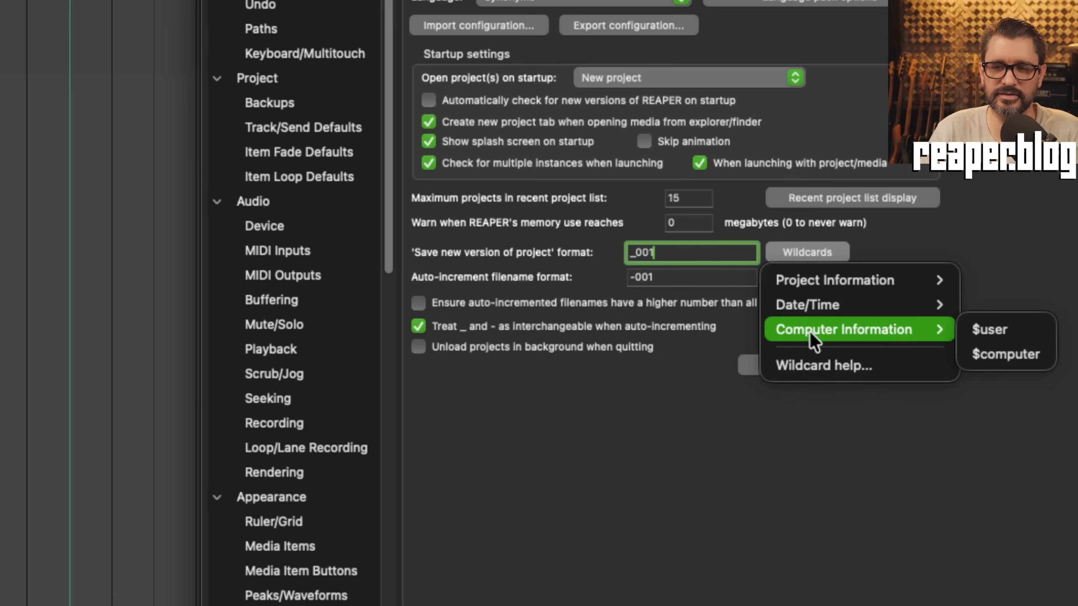
click(669, 398)
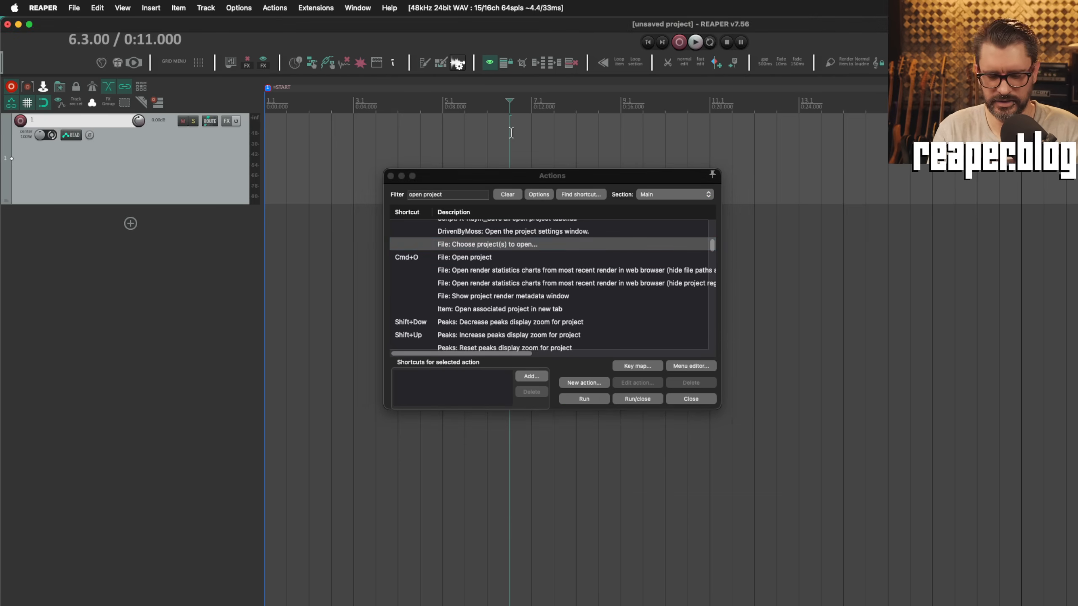
Step: Set Open project(s) on startup to Prompt in the General preferences and move the Preferences window aside to uncover the Actions list
key(super+comma)
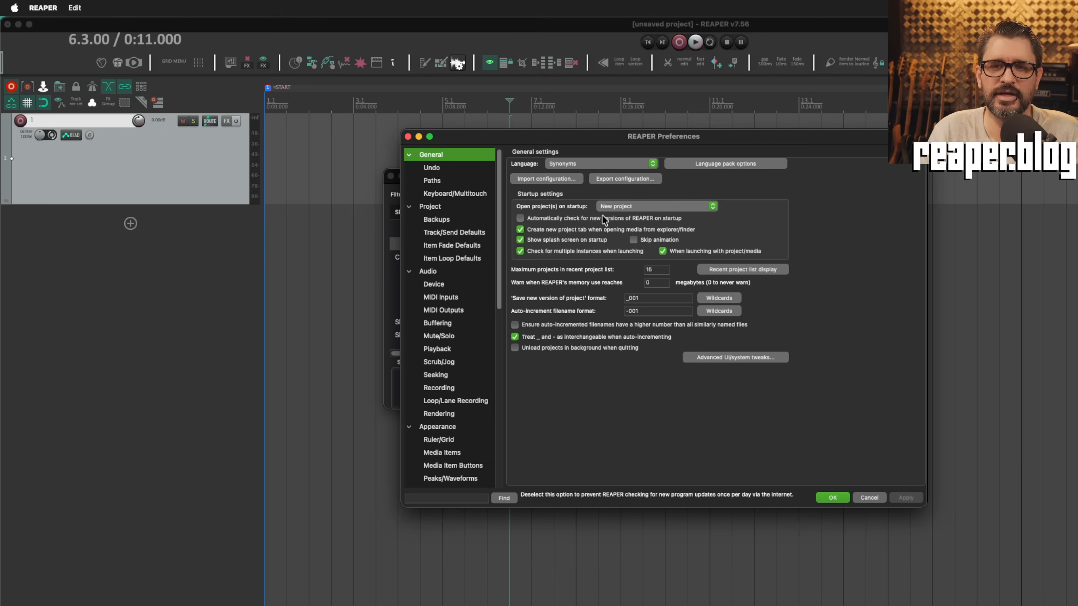
click(635, 207)
click(622, 221)
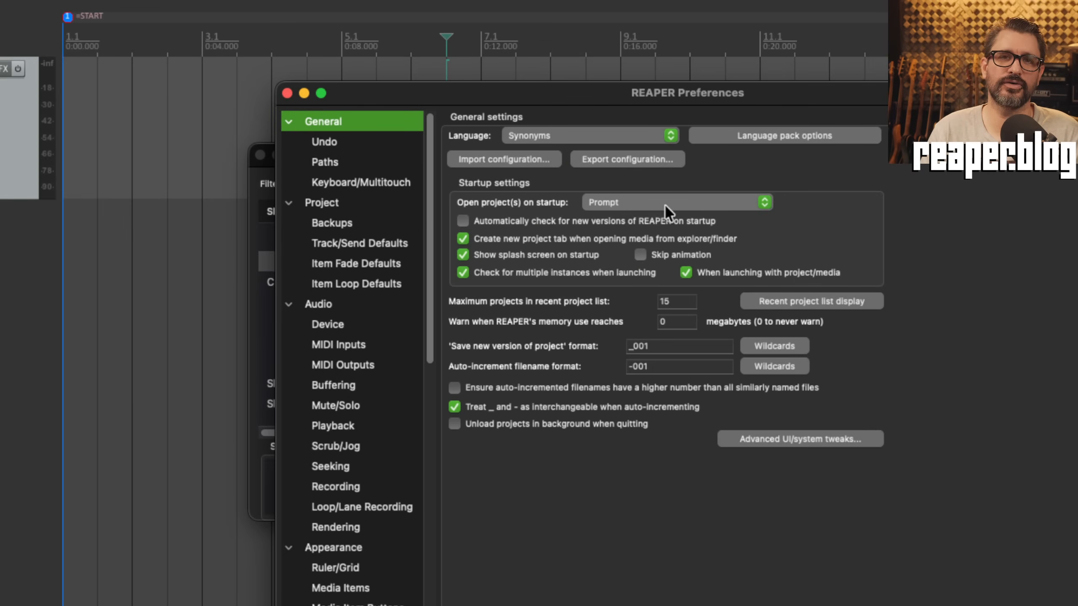
click(664, 204)
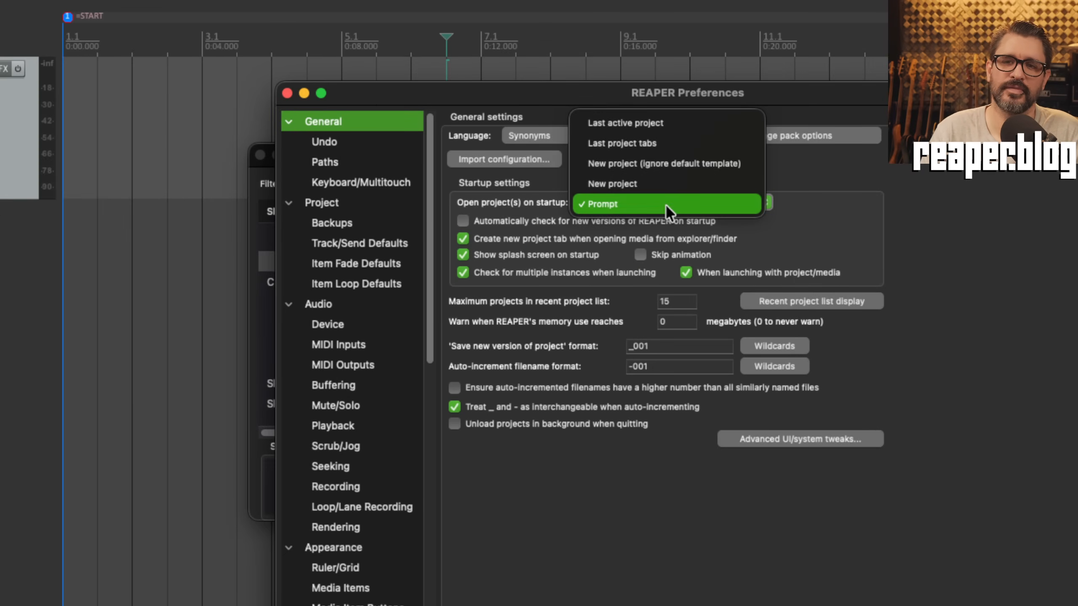
click(670, 208)
drag(581, 98, 684, 110)
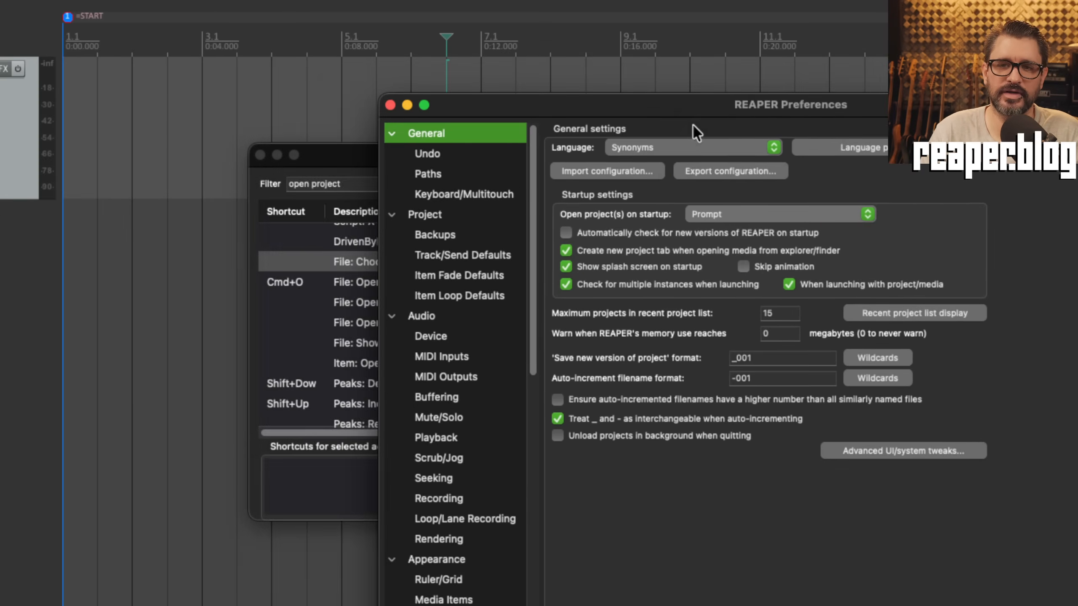
Step: Leave the Preferences and run the 'File: Choose project(s) to open...' action from the Actions list
click(739, 211)
click(738, 202)
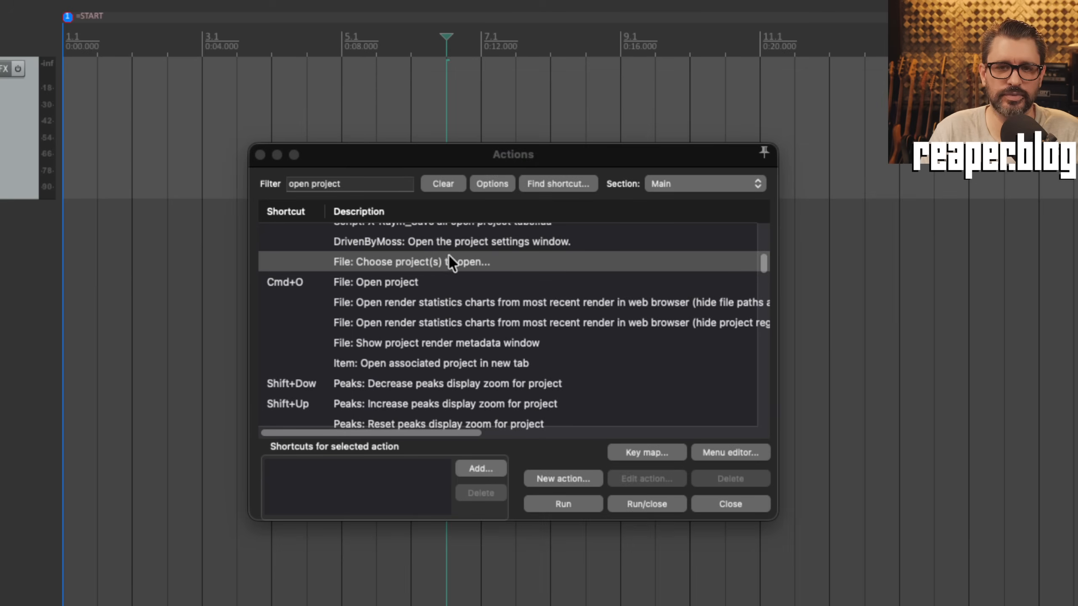
click(449, 257)
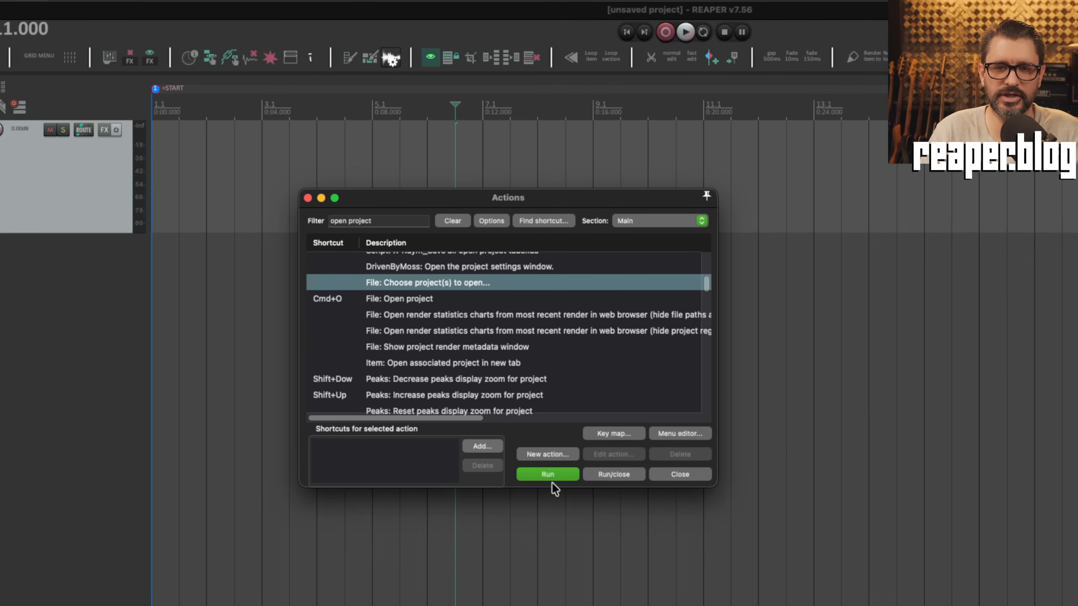
click(548, 474)
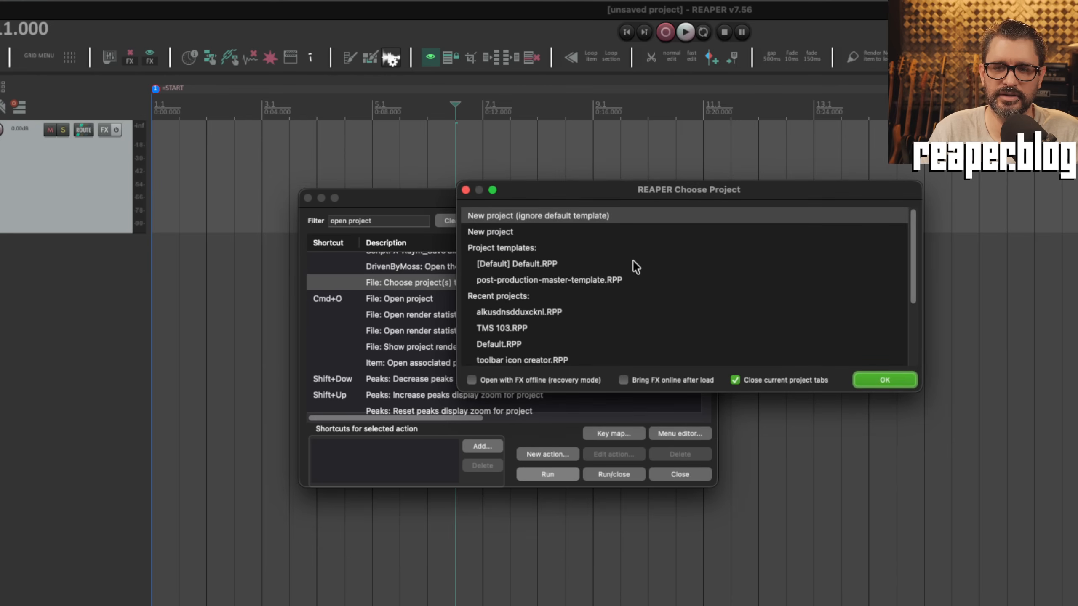
Step: Open the recent project alkusdnsdduxcknl.RPP with 'Bring FX online after load' and 'Close current project tabs' enabled, without saving the unsaved project
drag(581, 195, 599, 157)
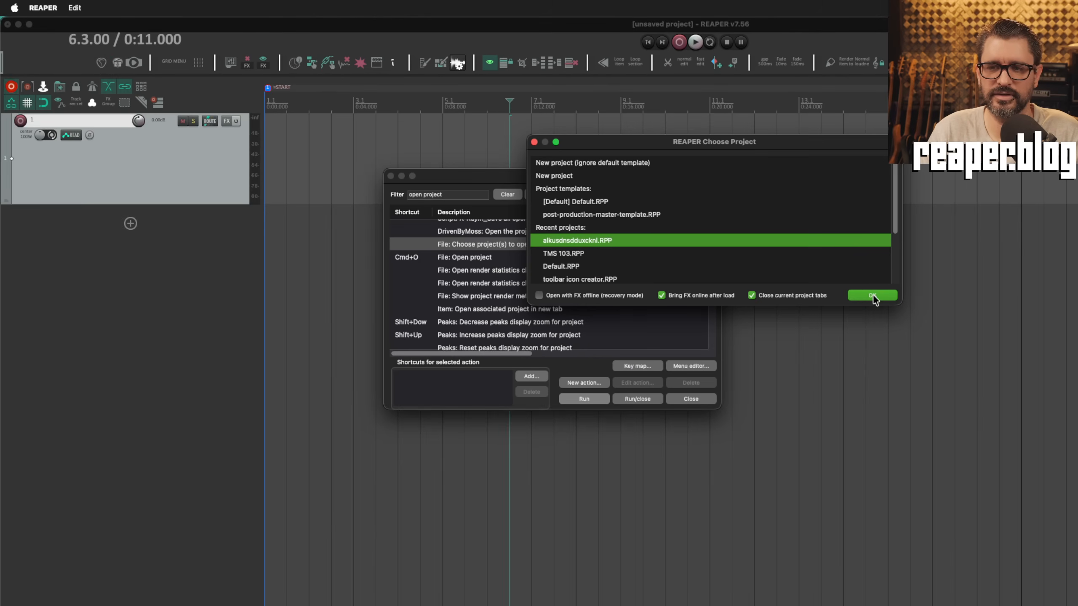
click(905, 345)
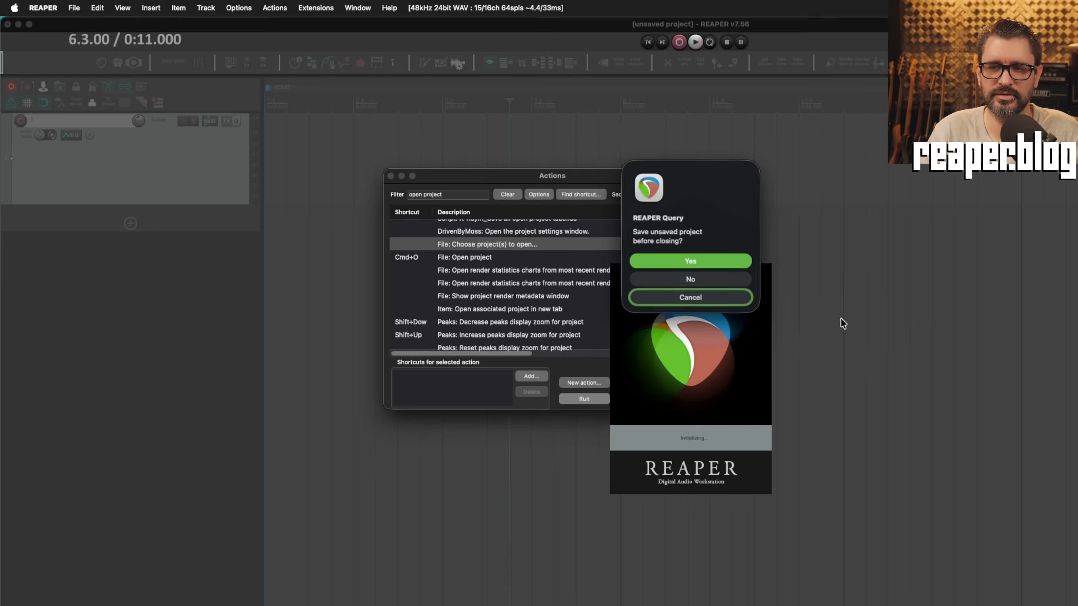
click(696, 279)
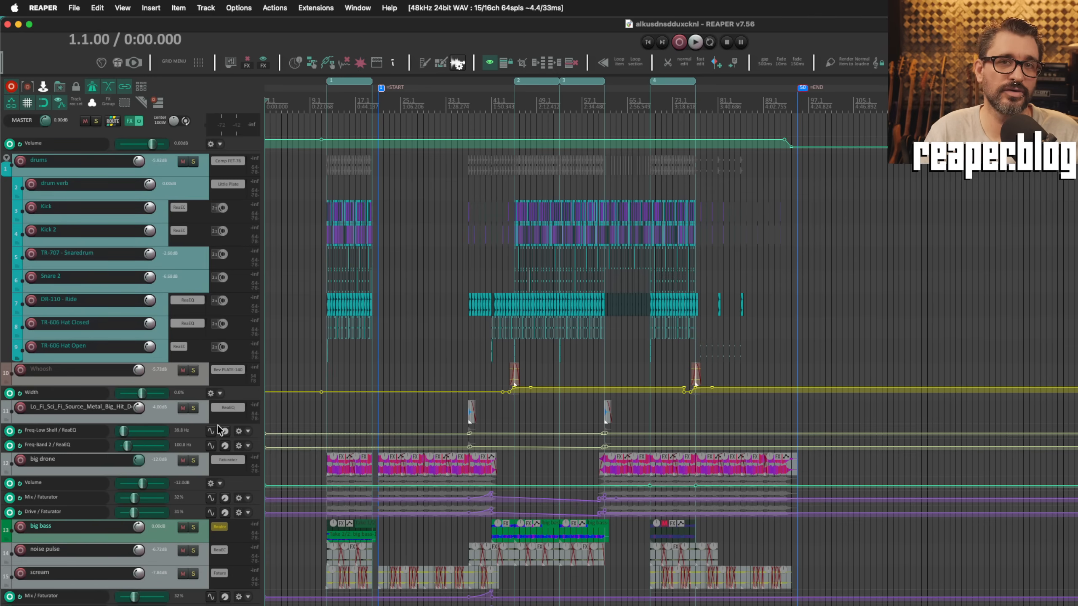
Step: Examine the new project tab, FX offline and 'Bring FX online after load' options in the Open project dialog, and cancel it
click(408, 303)
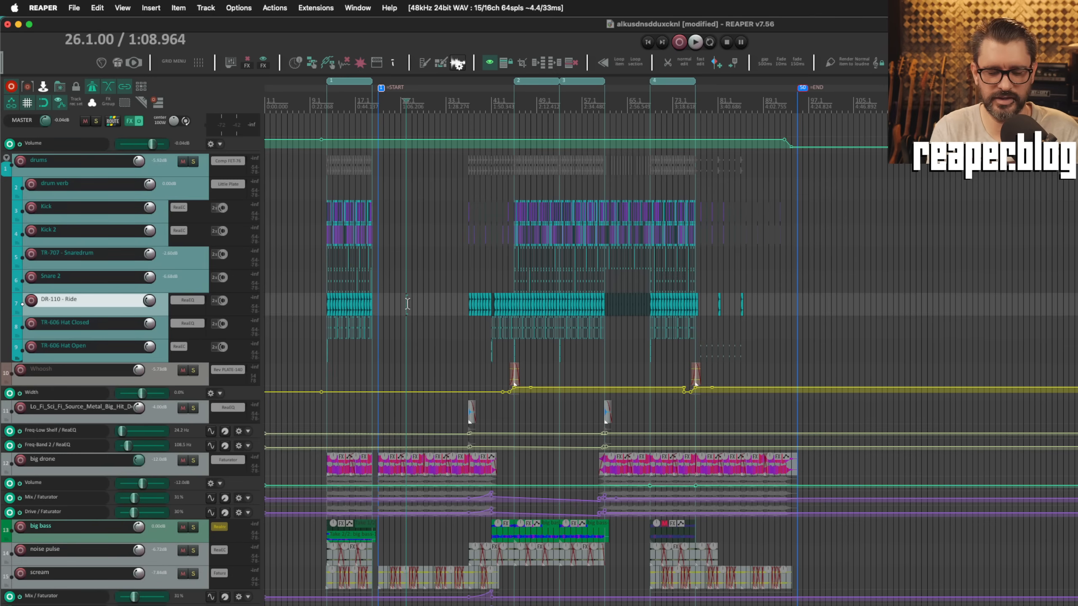
key(super+o)
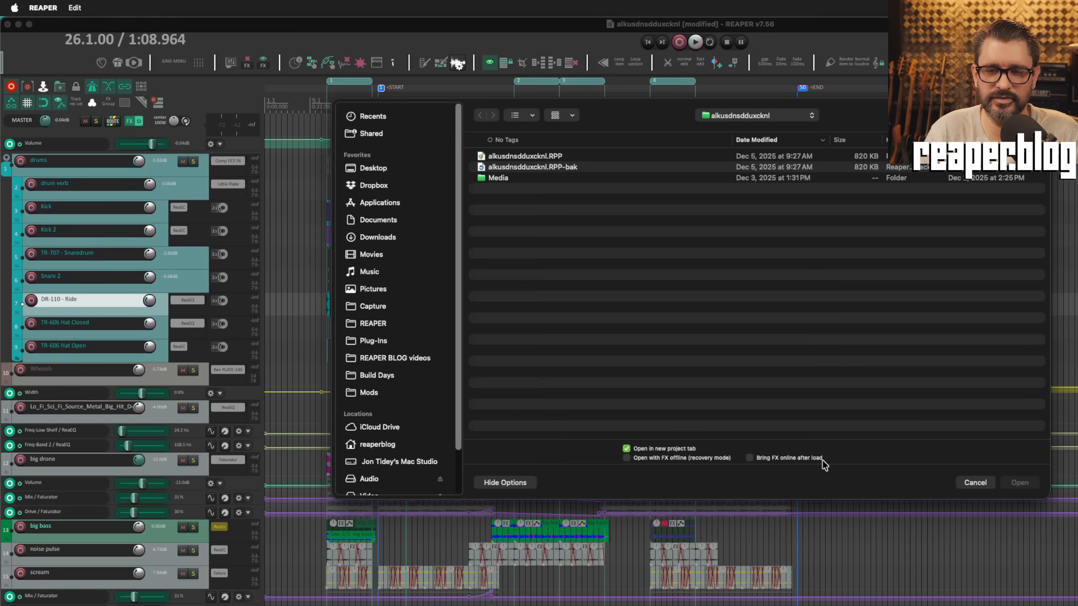
click(975, 483)
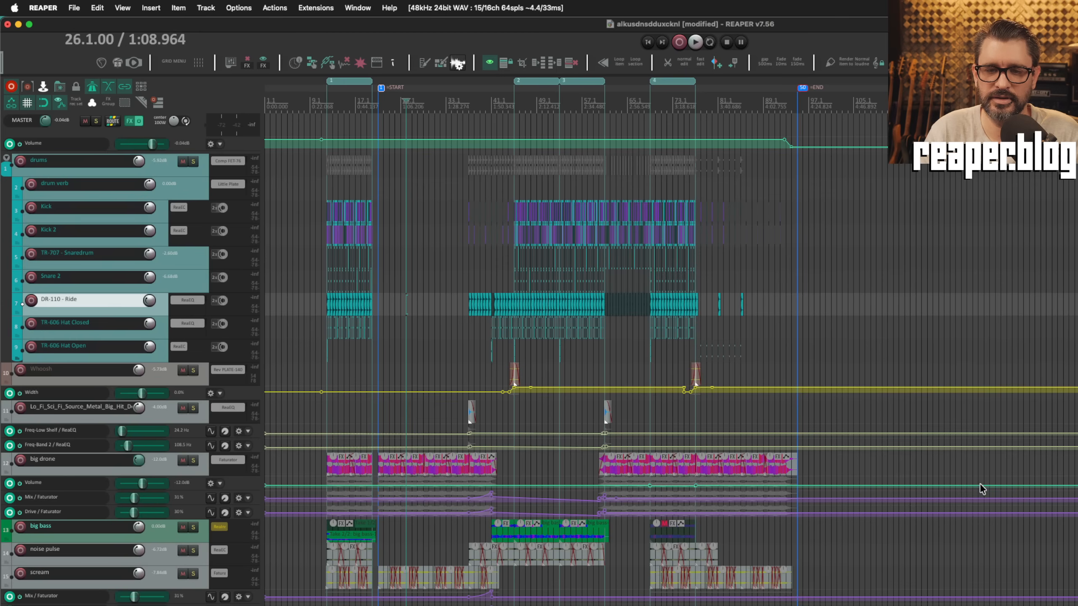
Step: Assign the shortcut Cmd+Shift+O to the 'File: Choose project(s) to open...' action
click(413, 236)
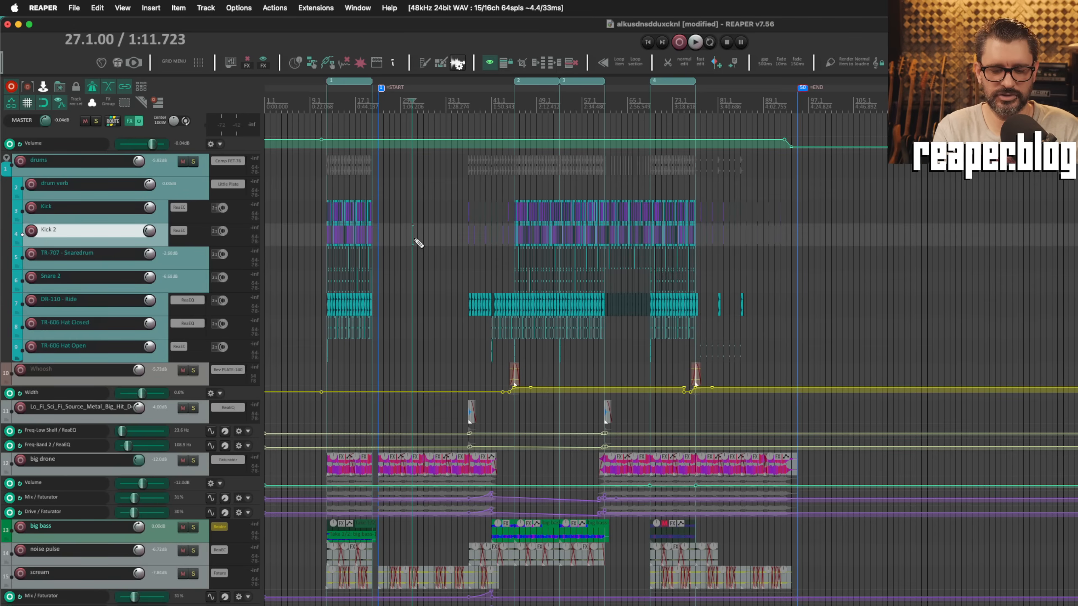
key(shift+slash)
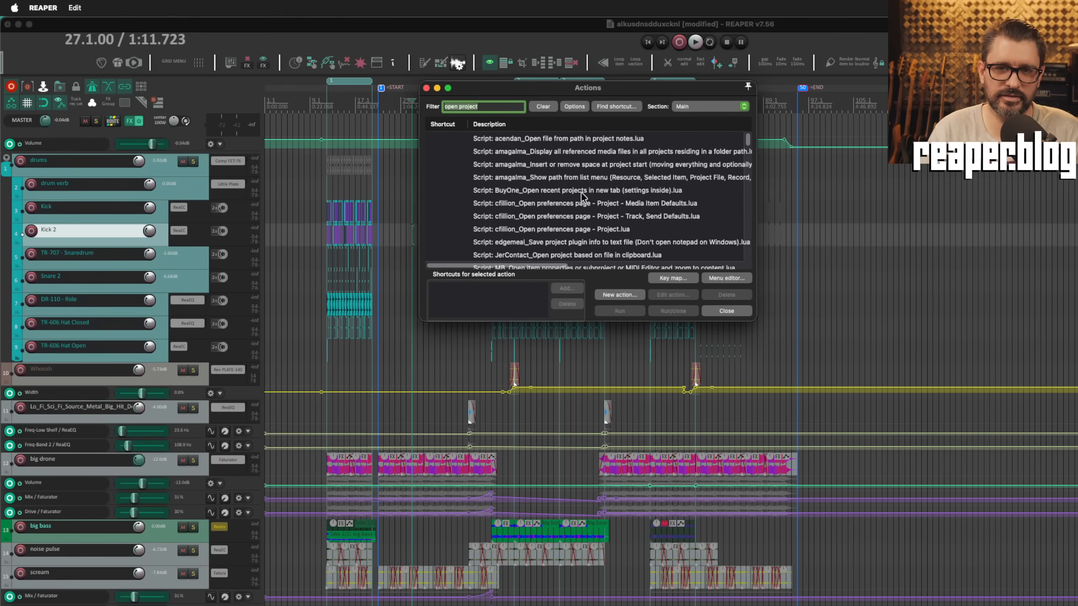
scroll(579, 212, down, 3)
scroll(578, 236, down, 5)
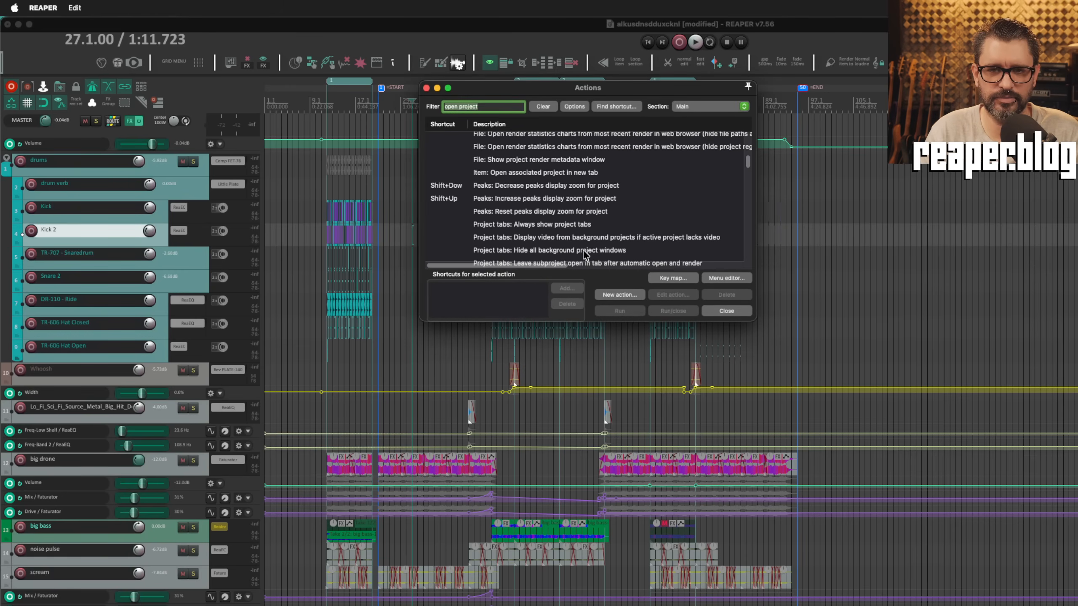
scroll(553, 215, up, 3)
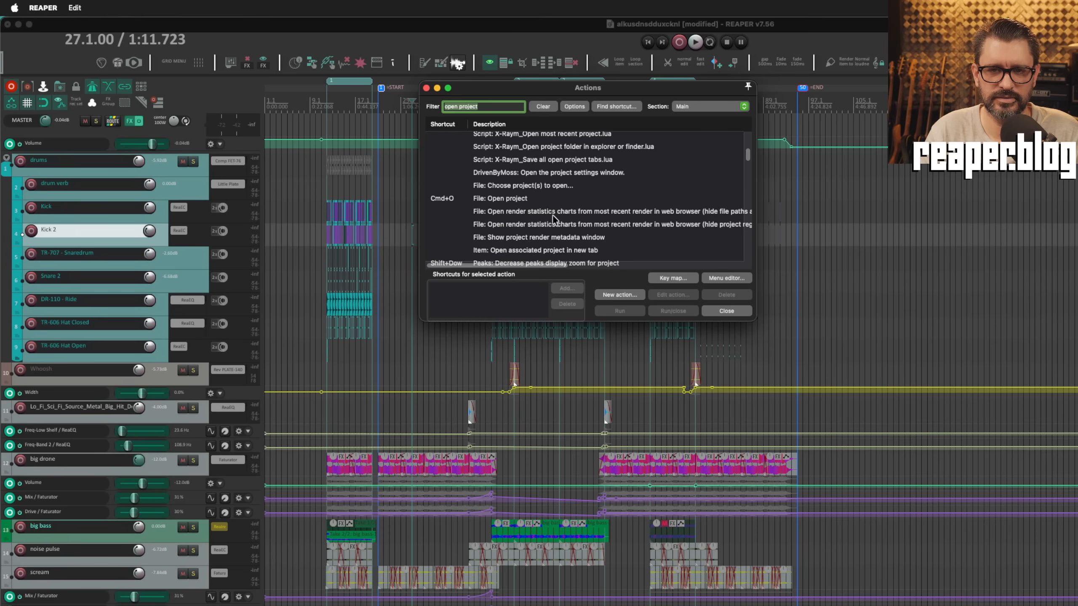
click(550, 185)
click(567, 289)
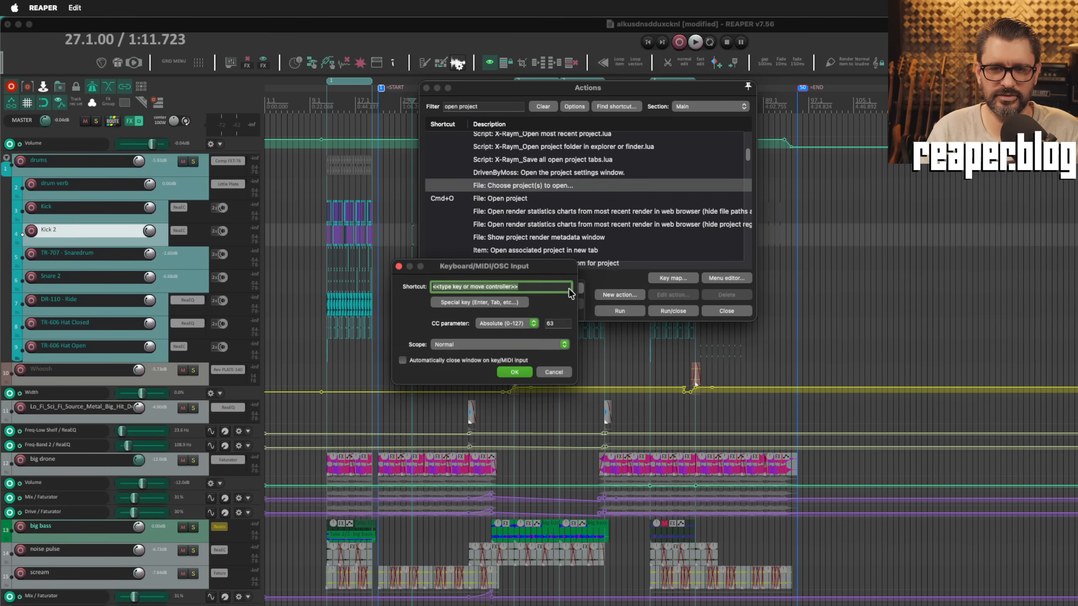
key(super+shift+o)
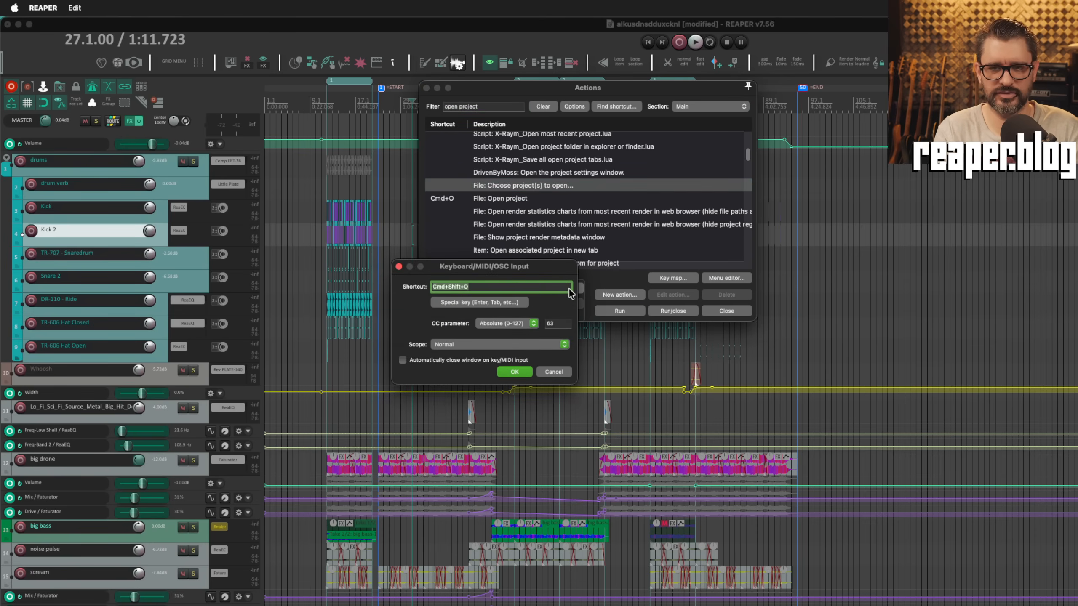
click(511, 371)
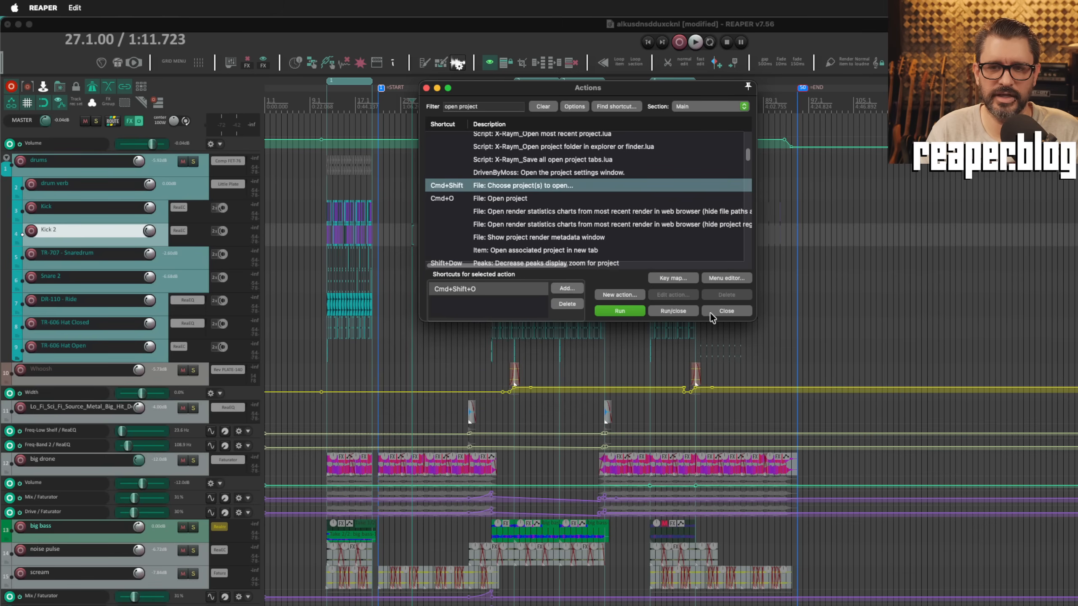
Step: Run the Choose project(s) action, enlarge its window and look through the new project, project template and recent project entries
click(630, 310)
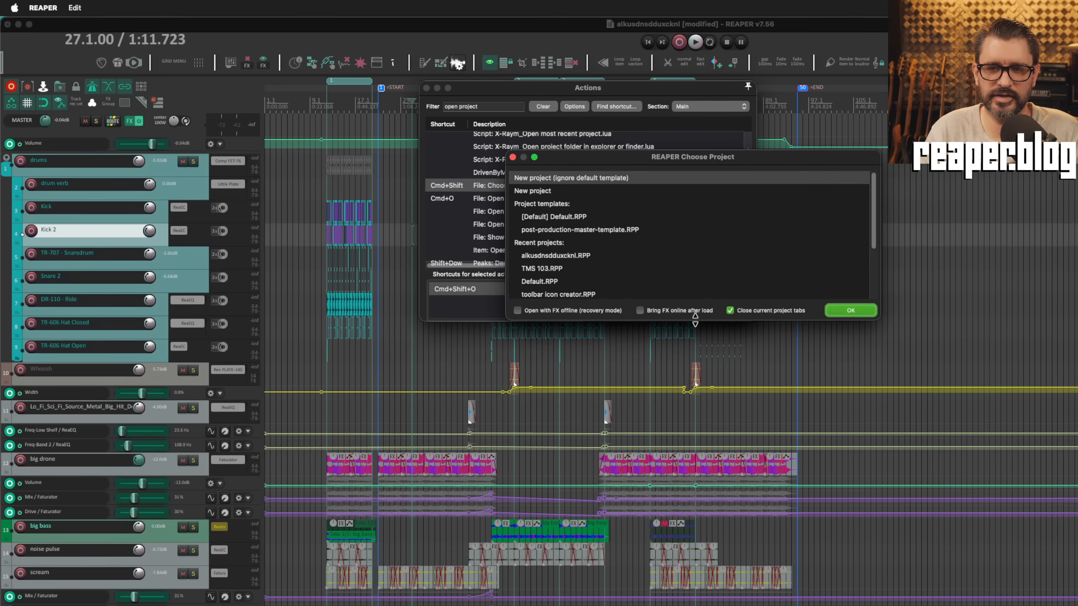
drag(695, 320, 682, 430)
click(573, 191)
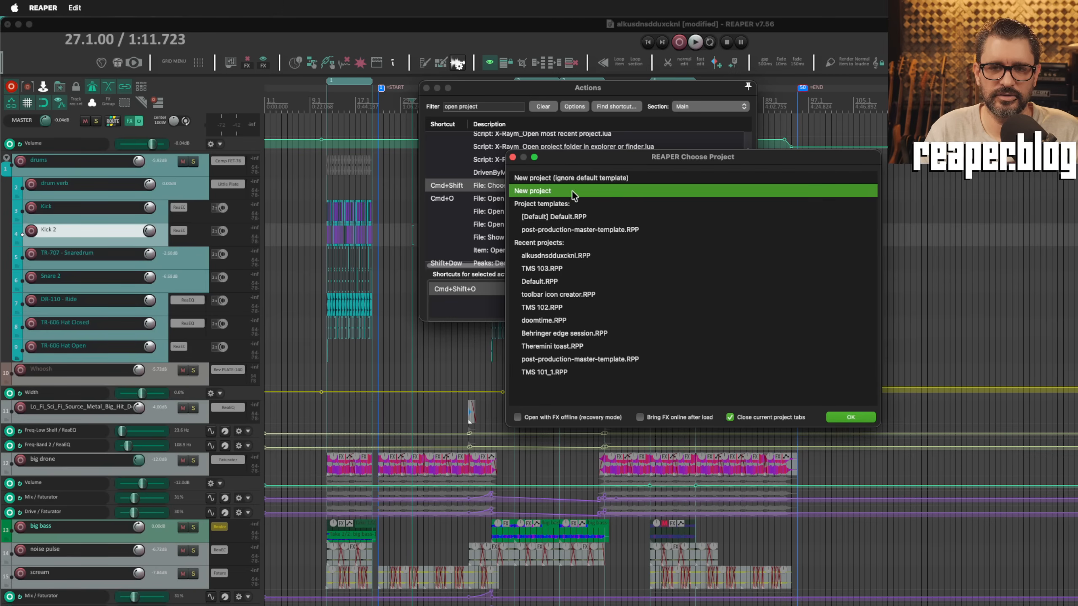
click(585, 217)
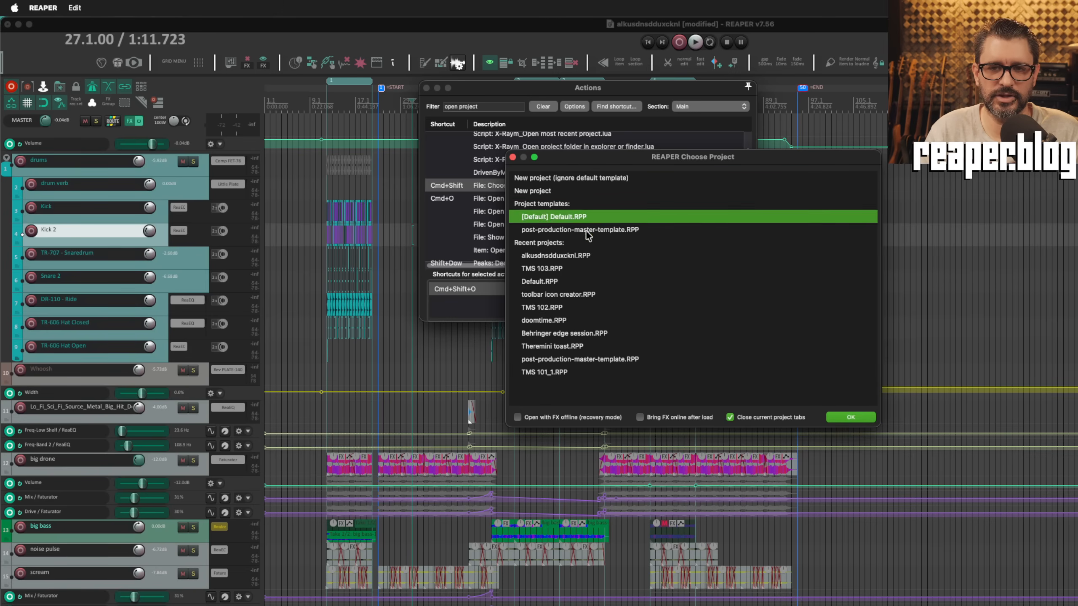
click(586, 231)
click(578, 255)
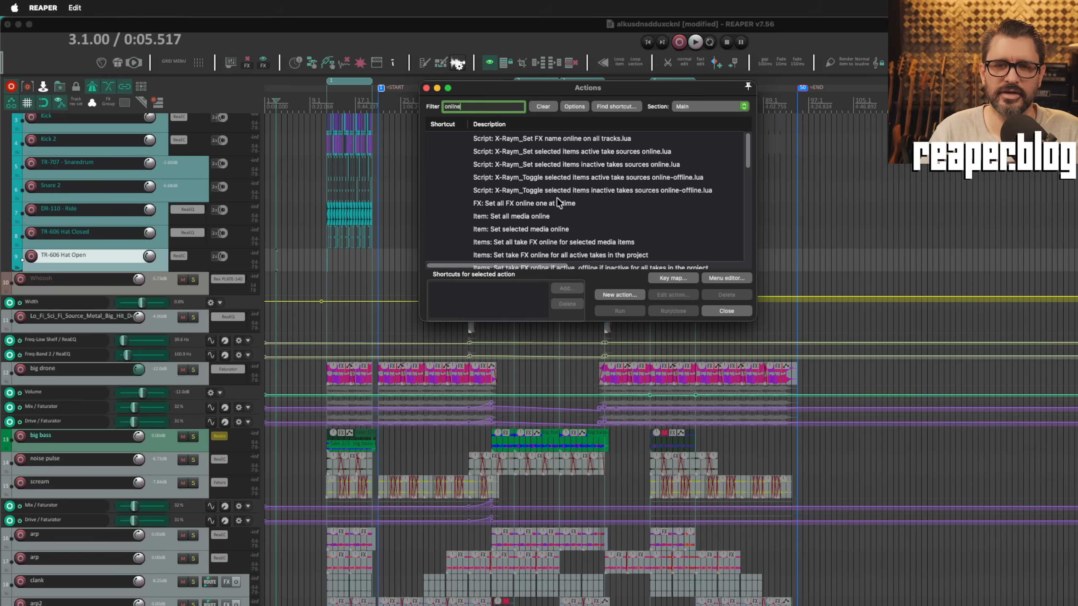
Step: Locate the 'FX: Set all FX online one at a time' action and open doomtime.RPP in a new project tab with FX offline
click(559, 204)
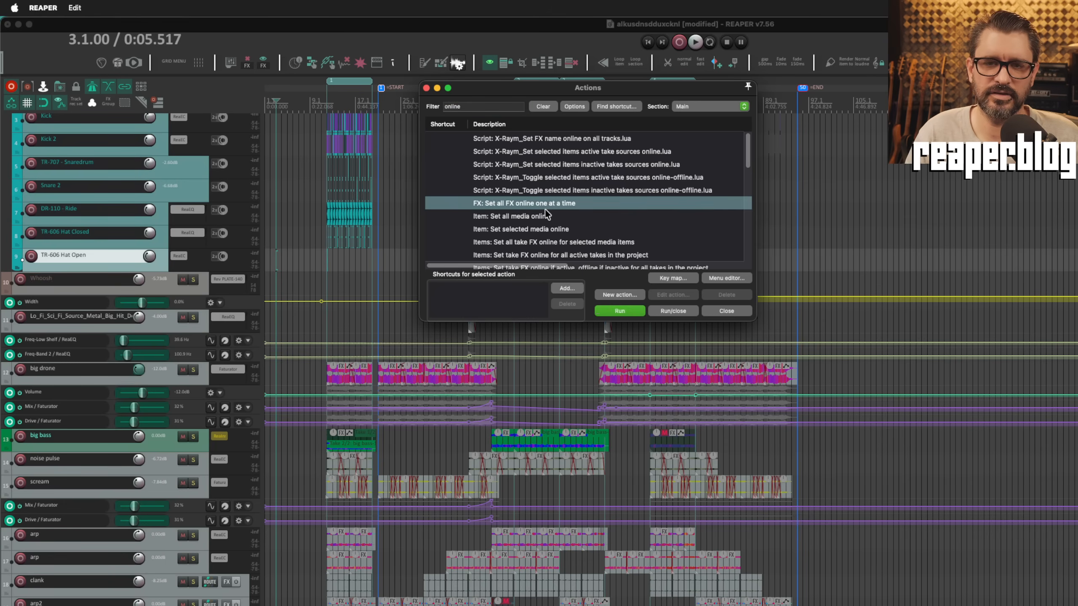
click(403, 271)
key(super+o)
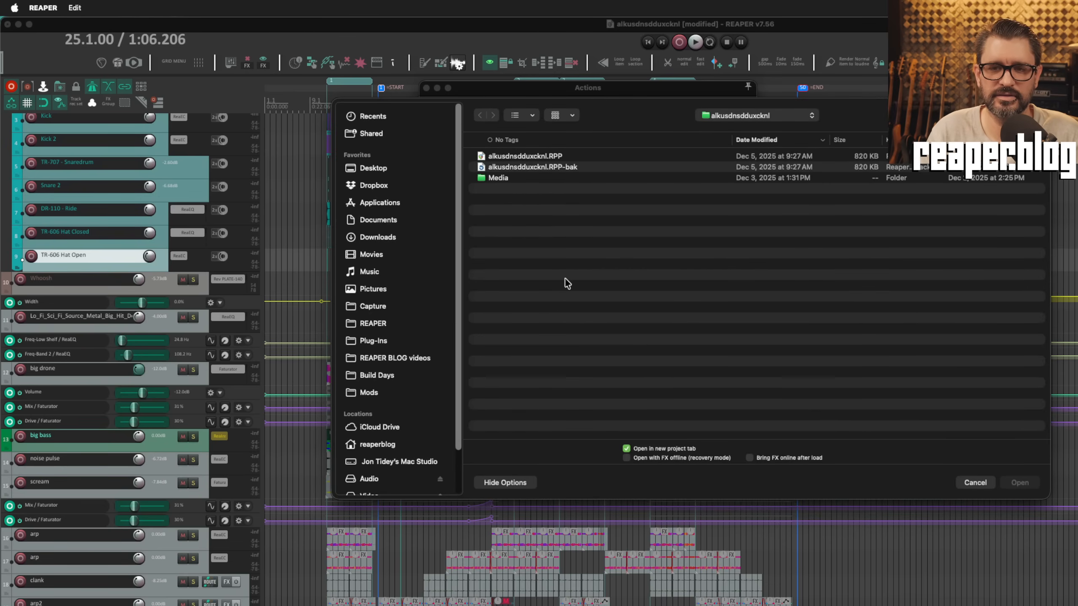
click(524, 168)
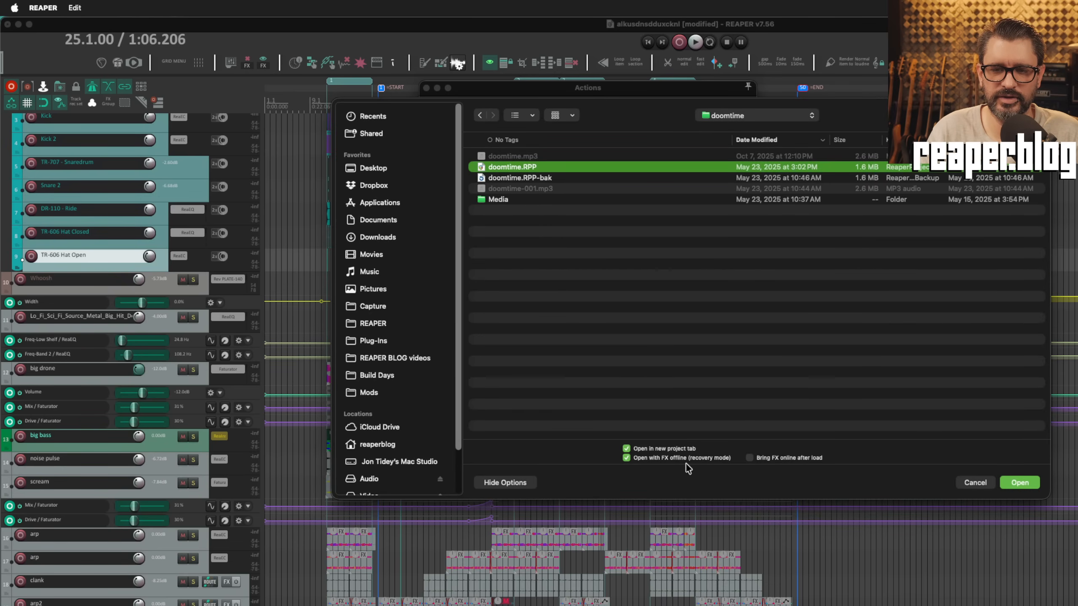
click(1019, 484)
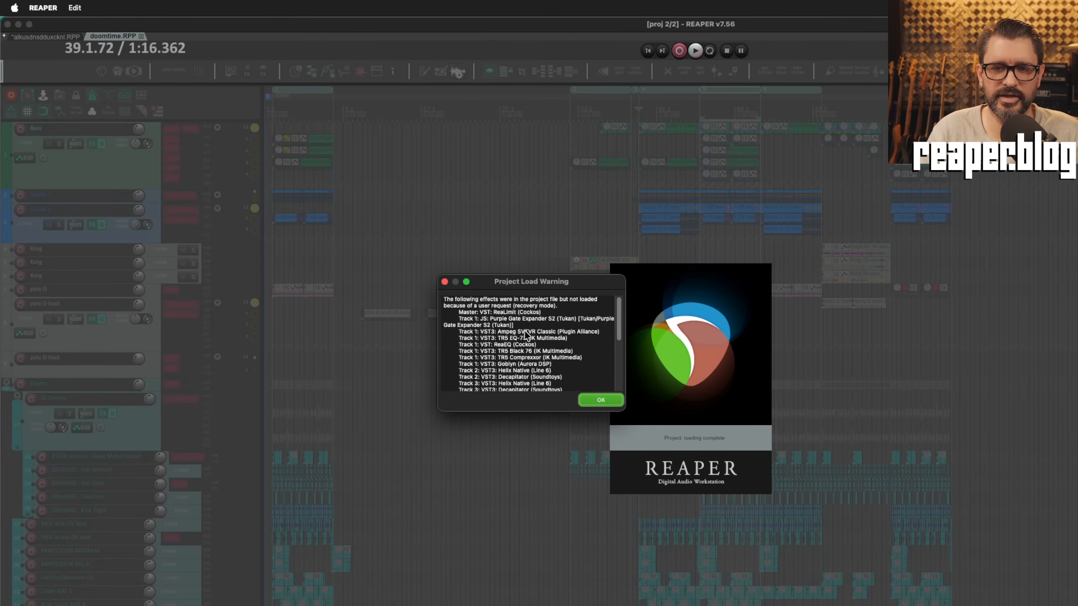
scroll(543, 370, down, 10)
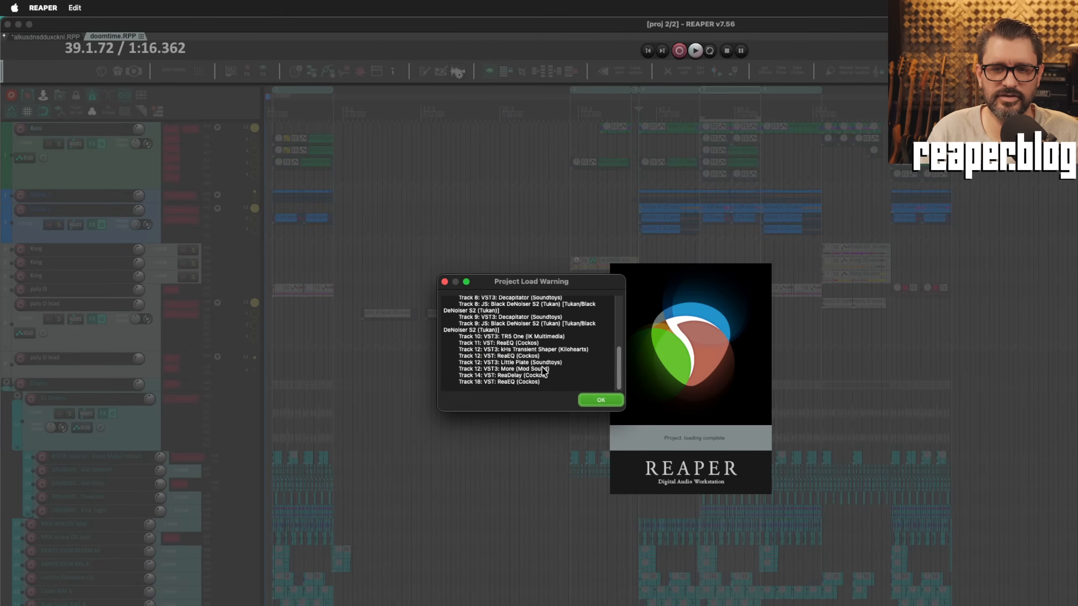
click(594, 401)
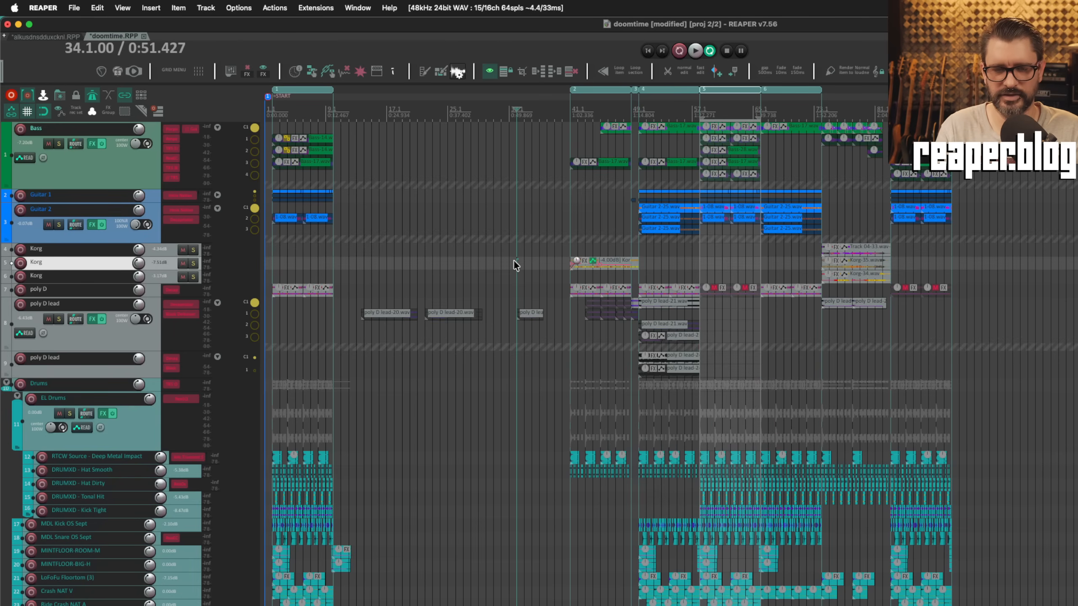
Step: Run the 'FX: Set all FX online one at a time' action on the doomtime project
key(question)
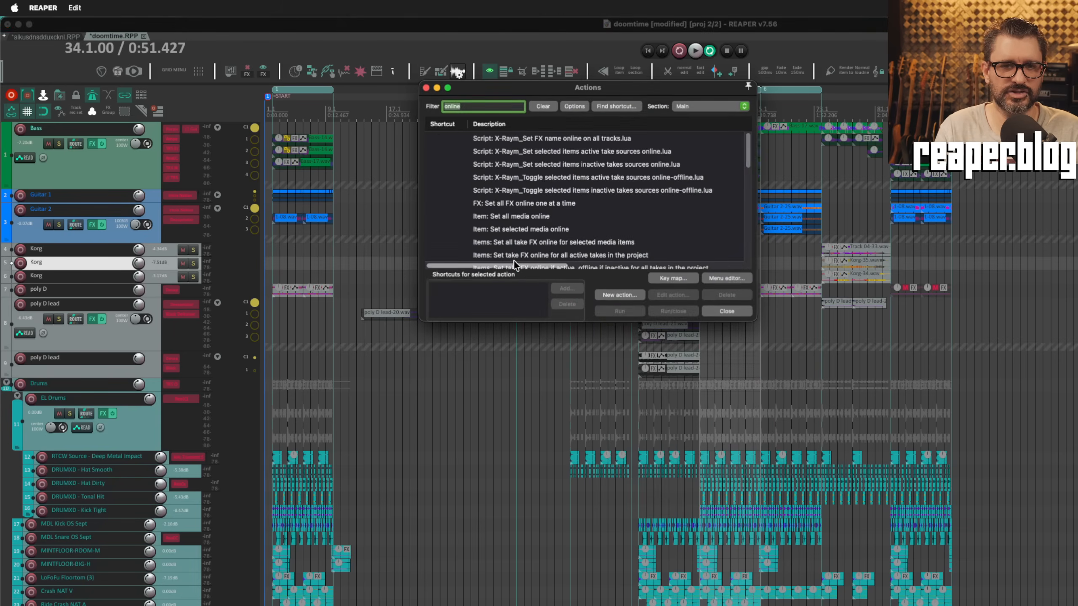
click(529, 203)
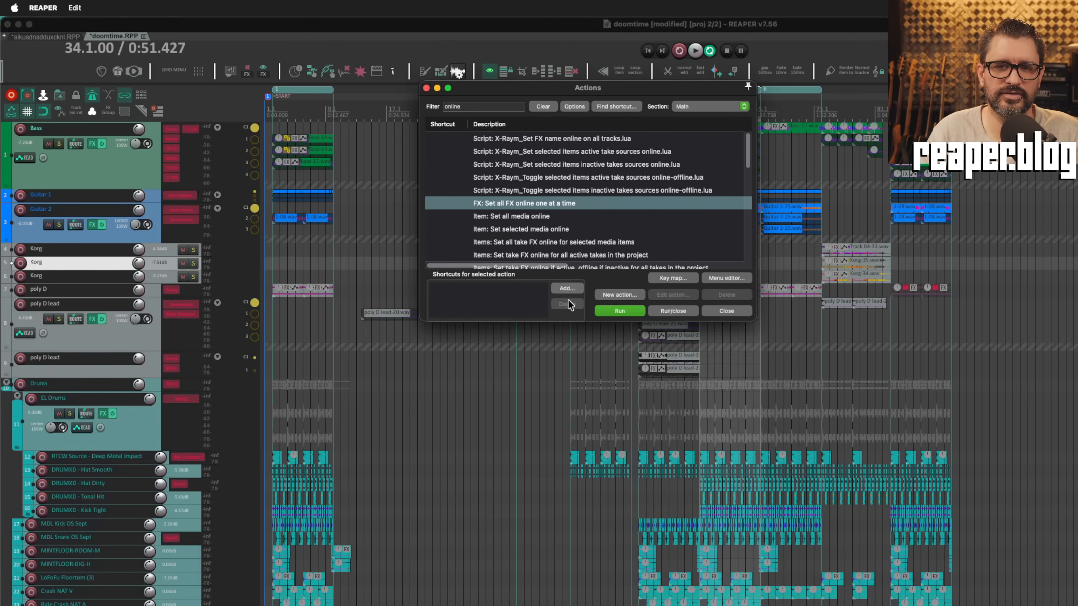
click(626, 312)
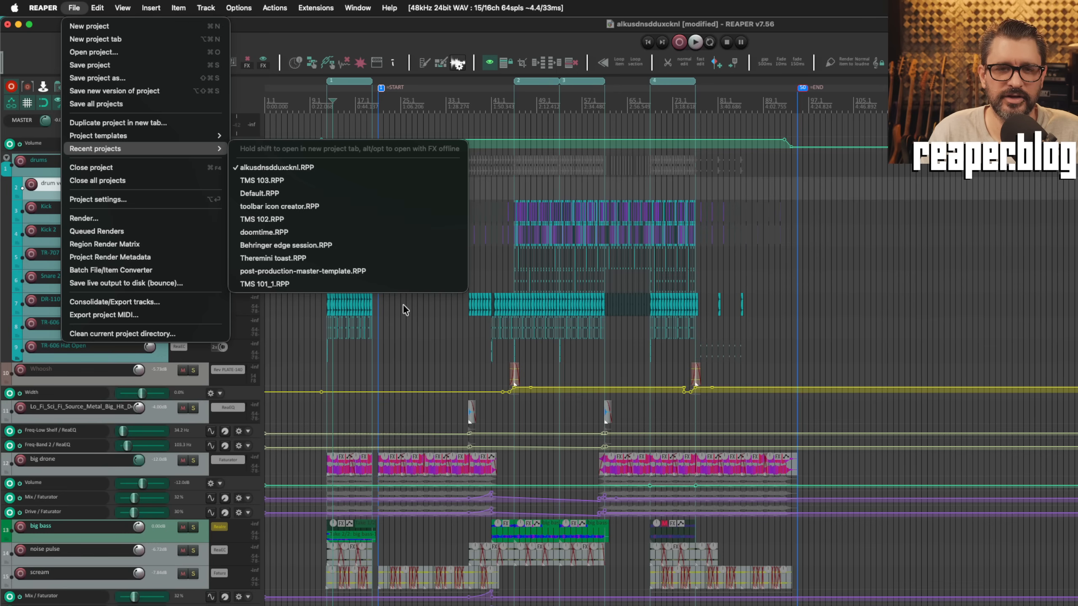
Step: Remove missing projects from the recent list using the General preferences' recent project list options, and check the Recent projects list
click(483, 256)
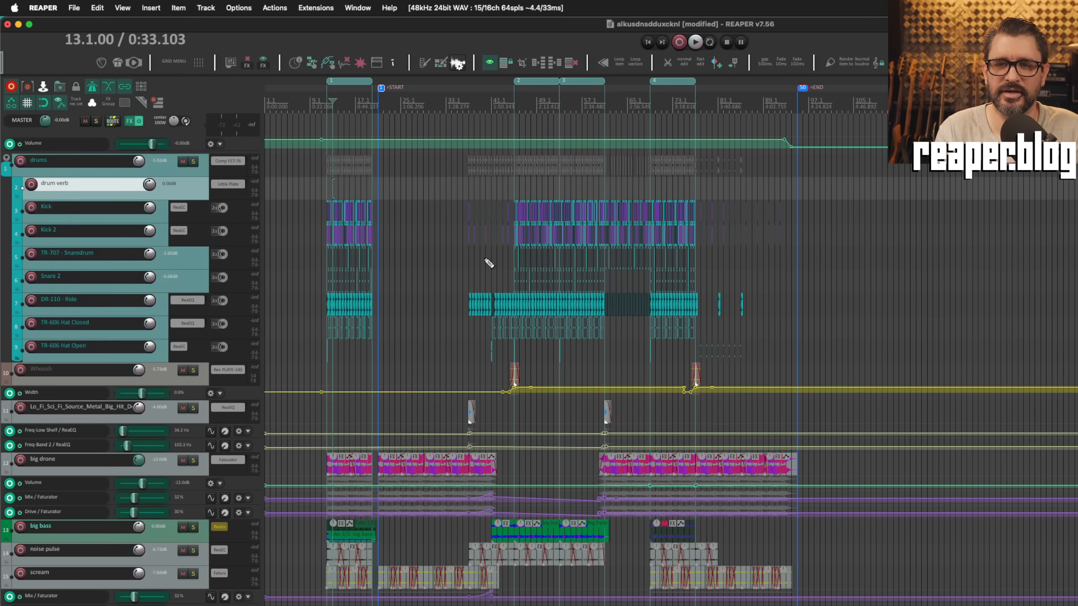
key(super+comma)
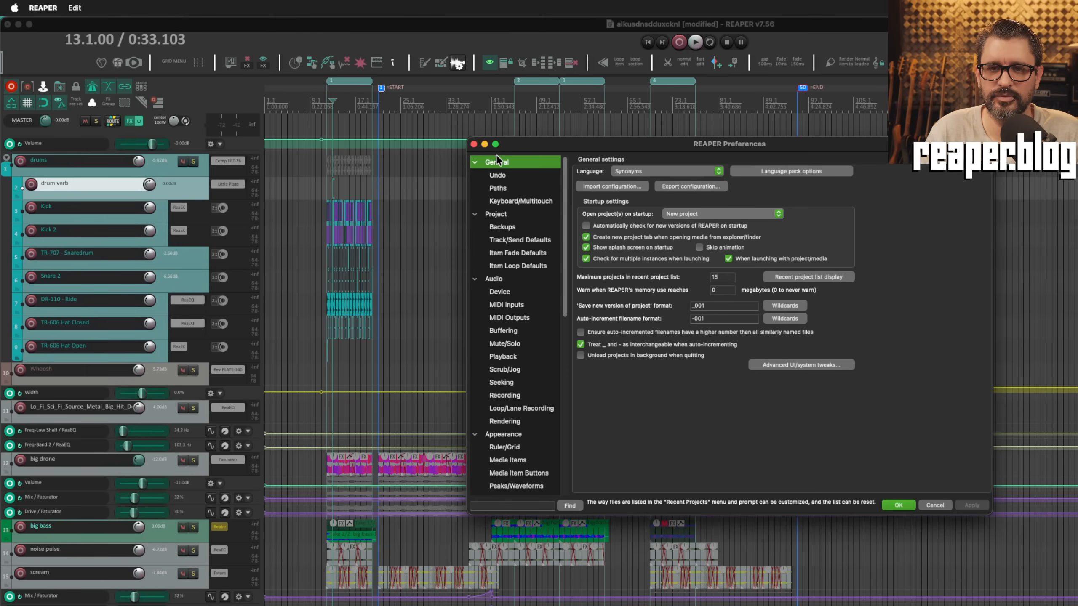
click(806, 279)
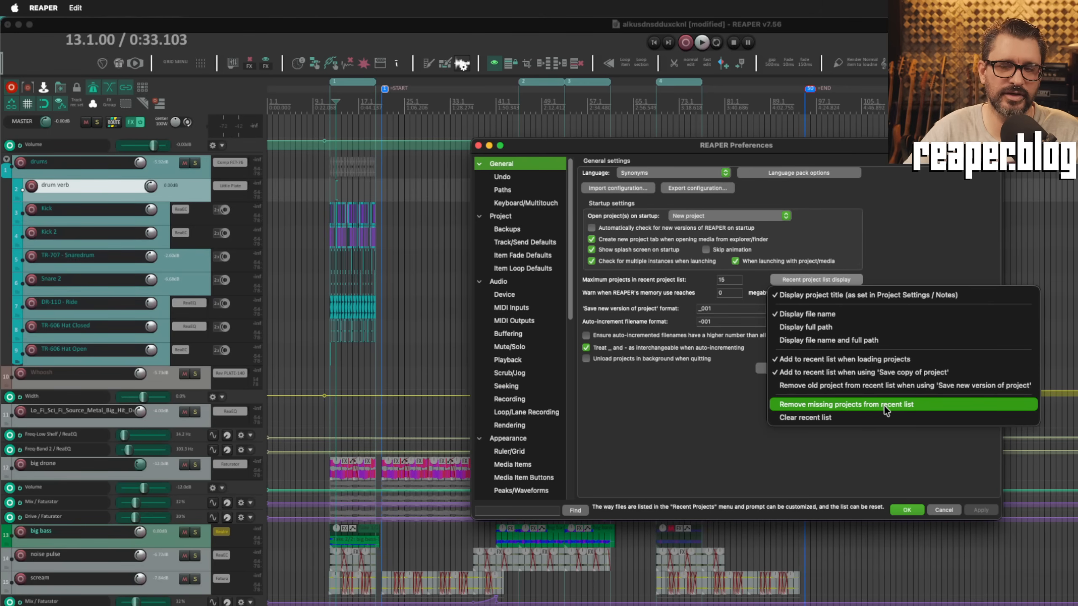
click(885, 406)
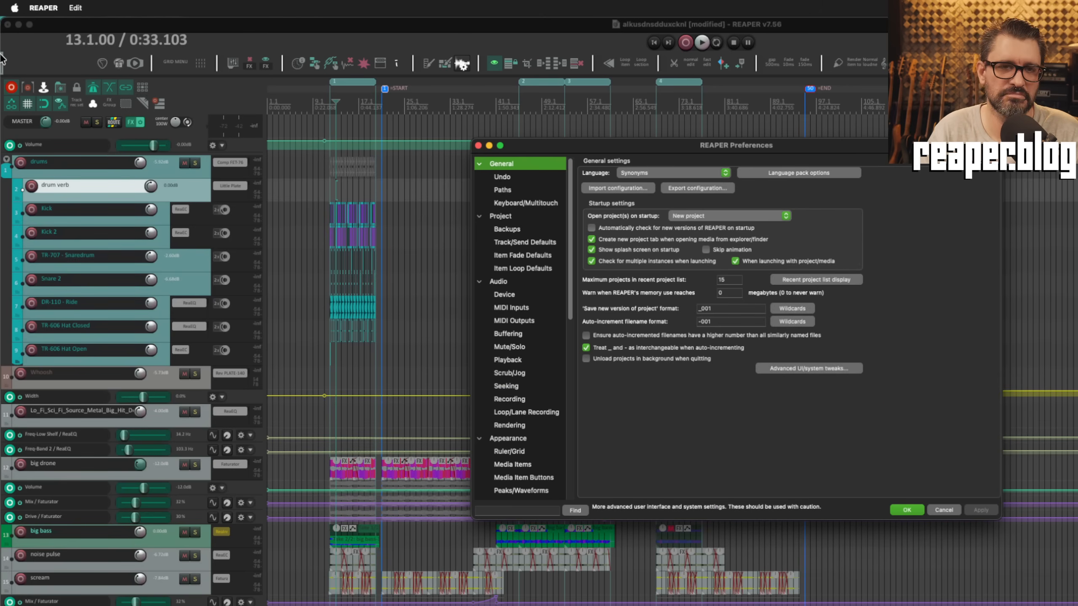
click(67, 44)
click(93, 7)
mouse_move(74, 8)
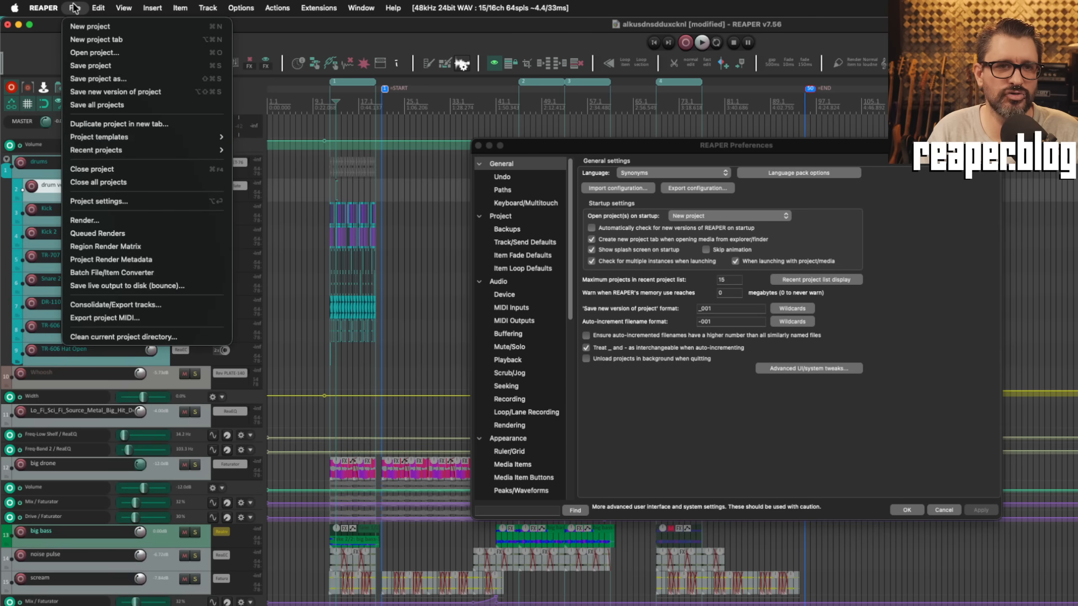
mouse_move(136, 149)
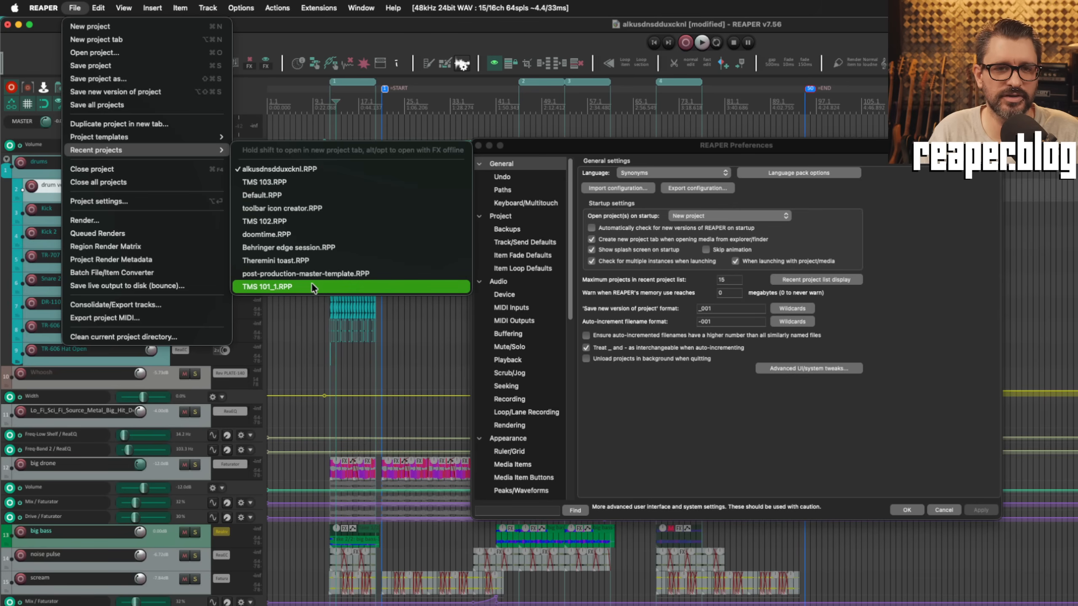
Step: Close the recent projects list and accept the preferences to return to the arrange view
click(649, 402)
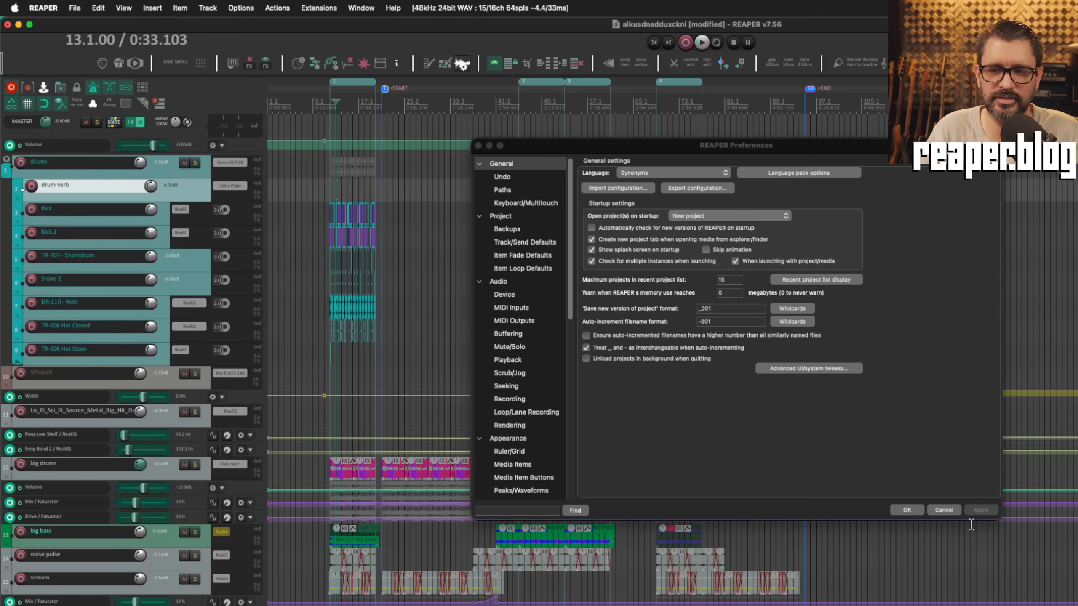
click(907, 510)
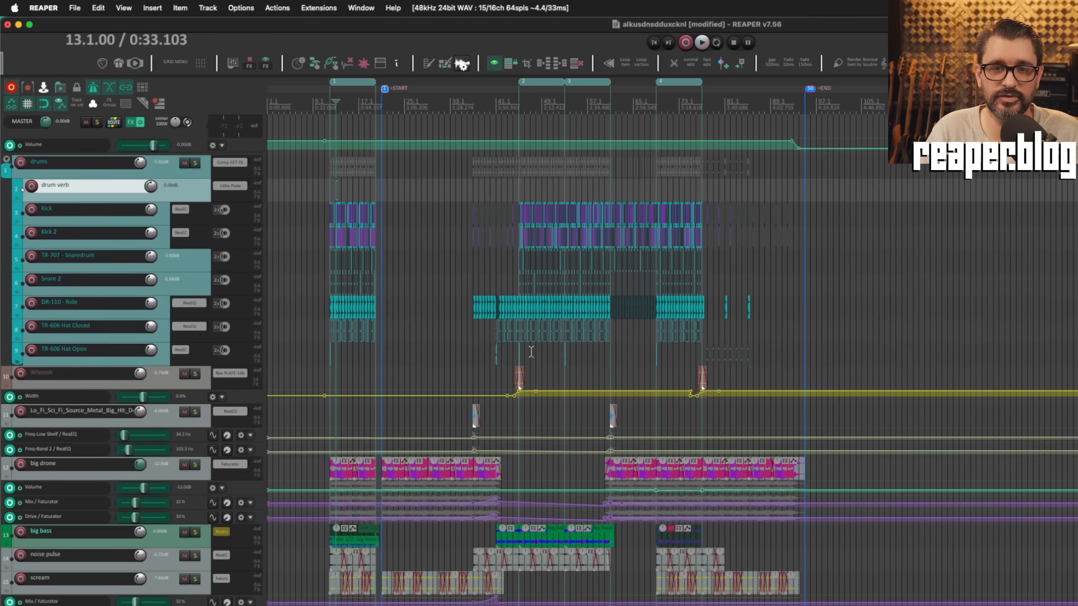
click(447, 285)
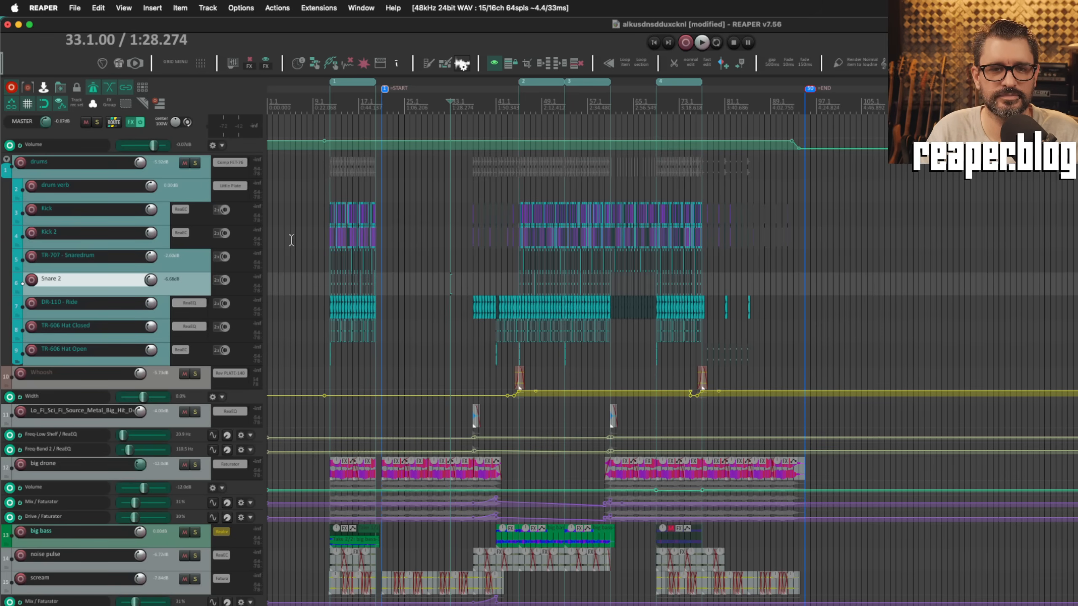
Step: Filter the action list for "toggle zoom" and repeatedly run 'View: Toggle track zoom to default height (ignore pinned tracks)'
click(313, 217)
key(question)
text(t)
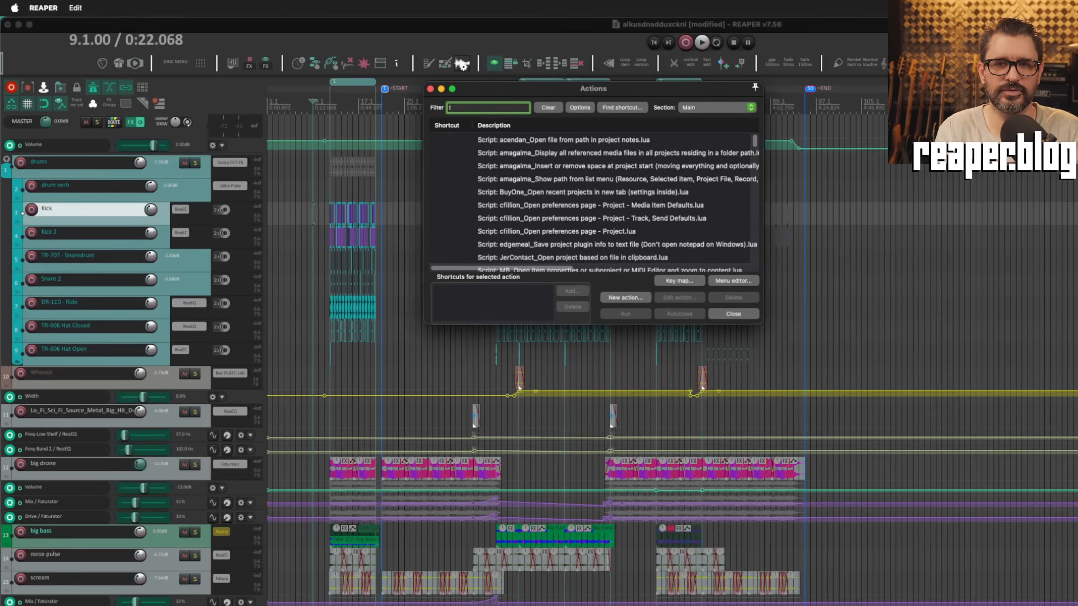
text(oggle zoom)
click(569, 193)
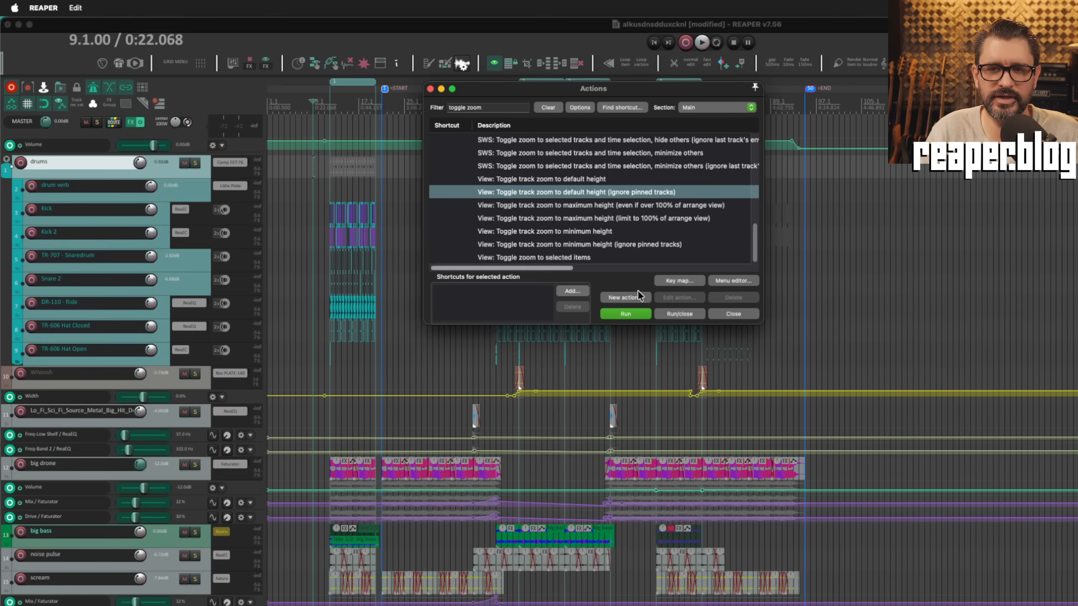
click(627, 314)
click(627, 314)
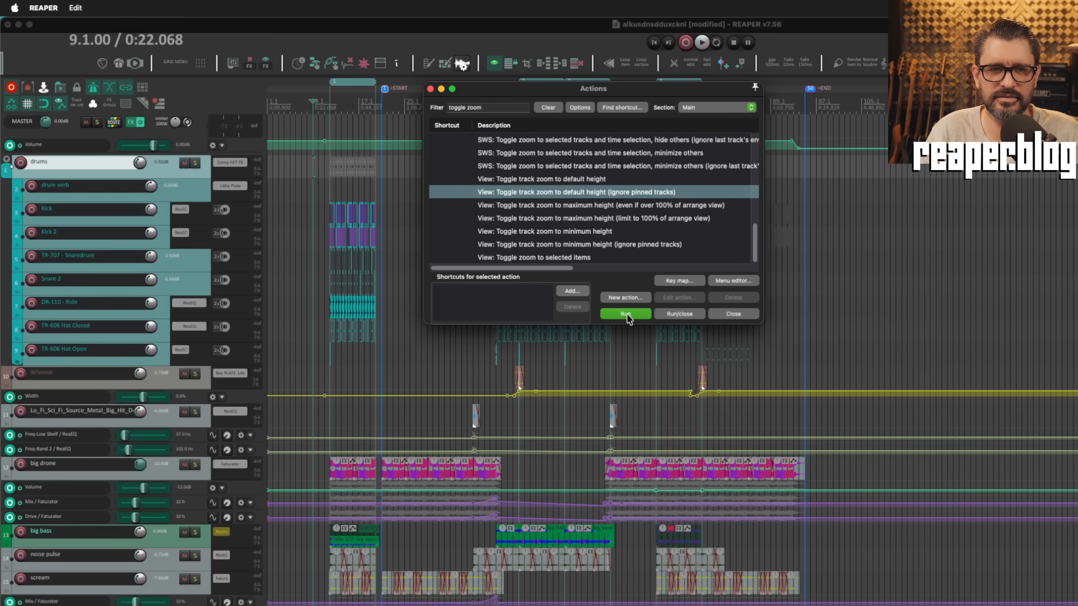
click(627, 314)
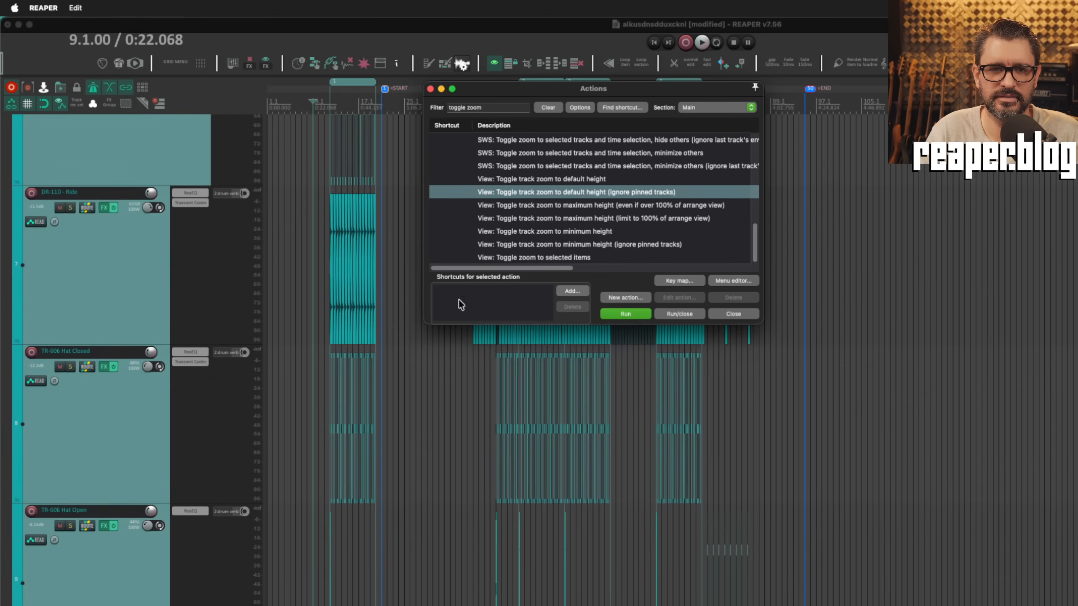
scroll(30, 300, up, 15)
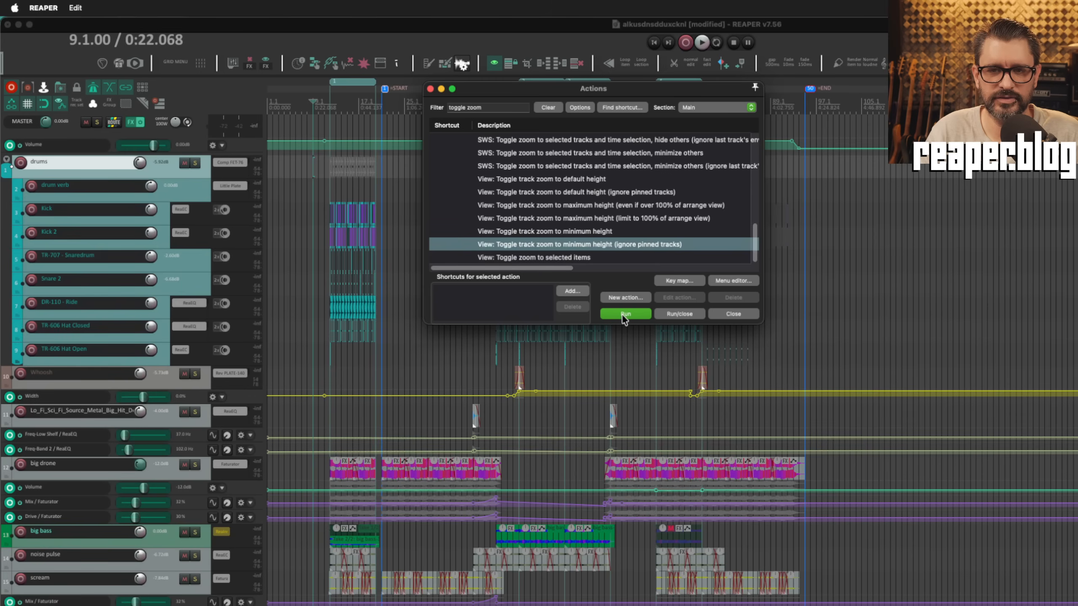
Step: Toggle the track heights repeatedly with the 'View: Toggle track zoom to minimum height (ignore pinned tracks)' action
click(626, 314)
click(622, 314)
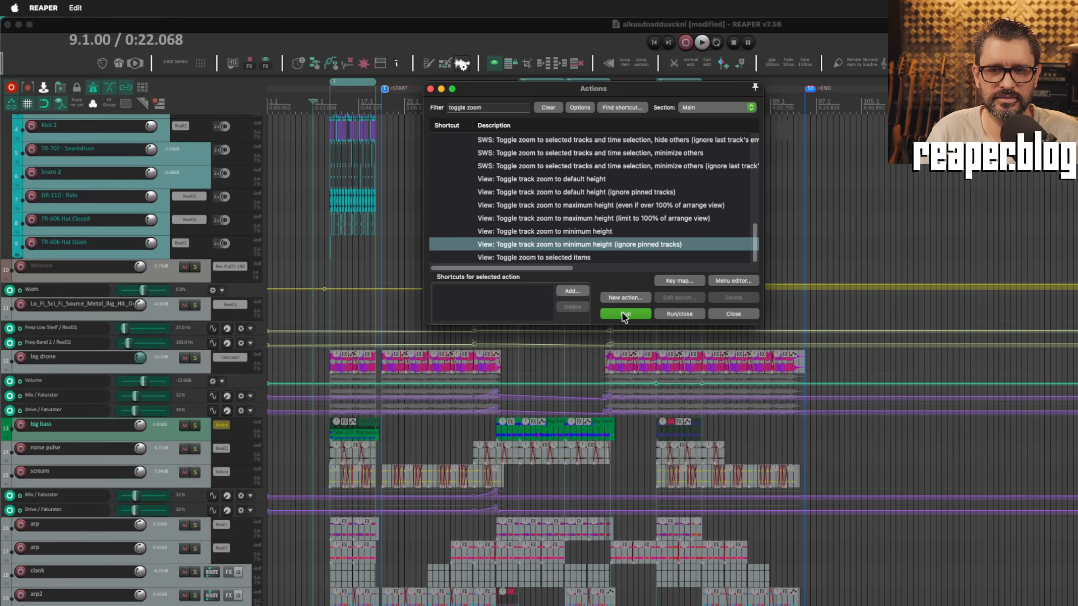
click(622, 314)
click(622, 314)
scroll(326, 359, up, 5)
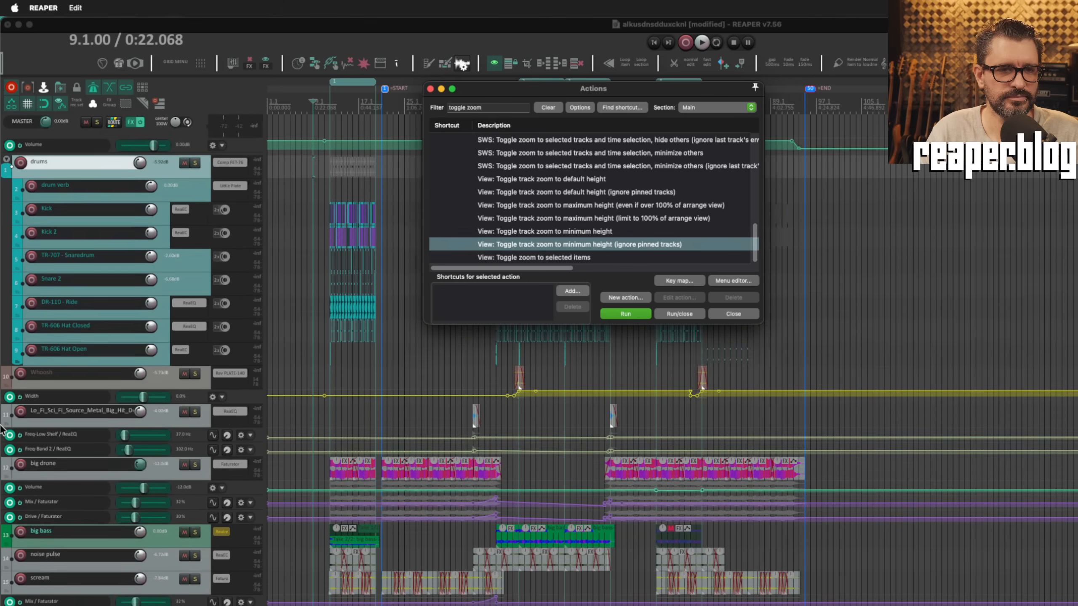
Step: Pin the two arp tracks and the clank track to the top of the arrange view
scroll(326, 359, down, 1)
click(314, 604)
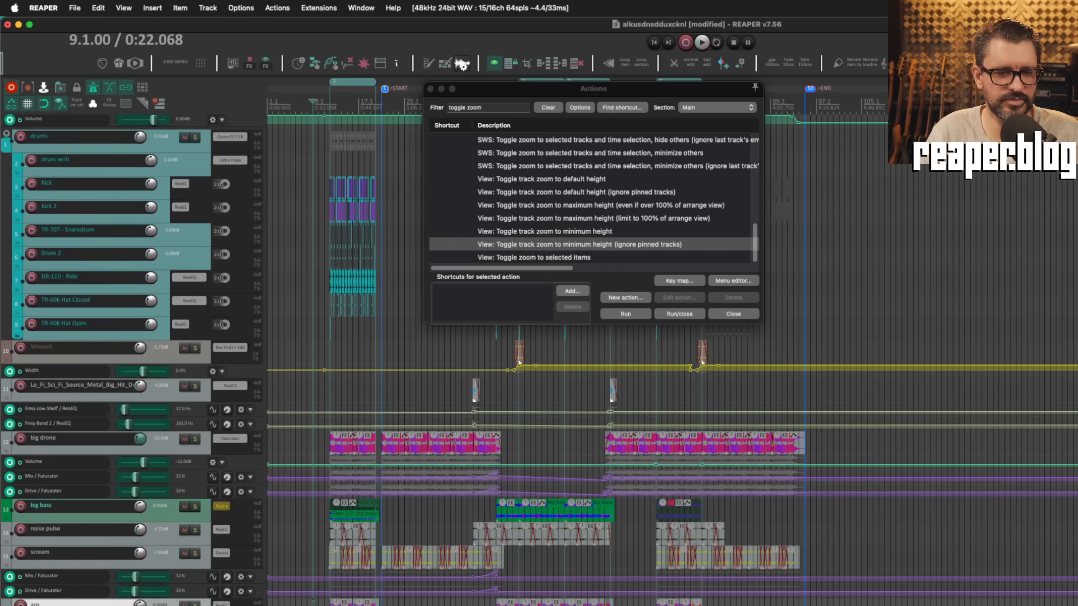
right_click(148, 274)
click(219, 282)
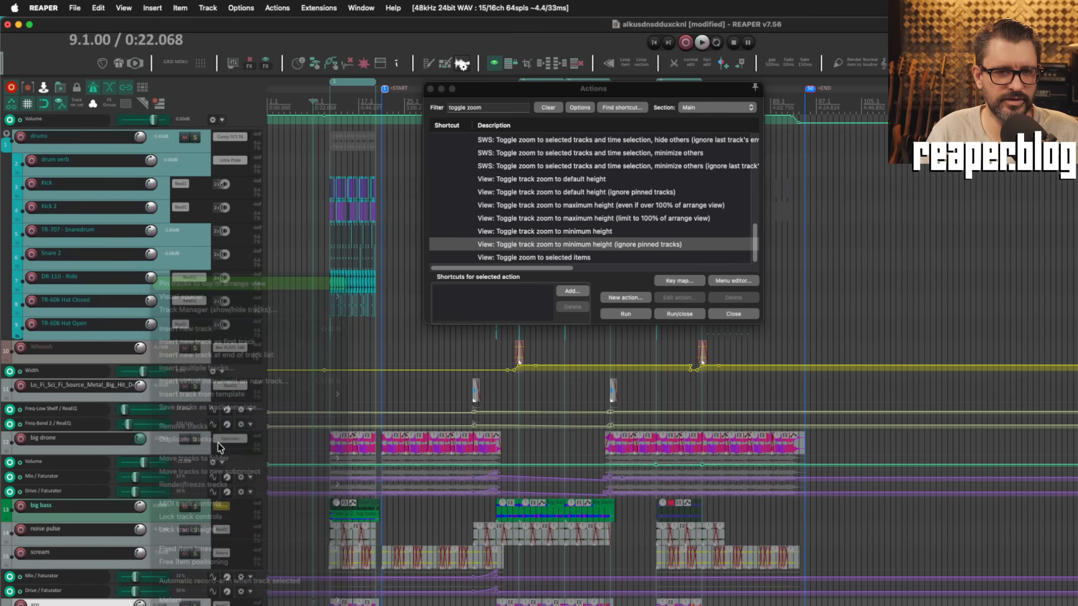
Step: Toggle the minimum-height track zoom on and off, first with the version that ignores pinned tracks, then with the regular version
click(626, 314)
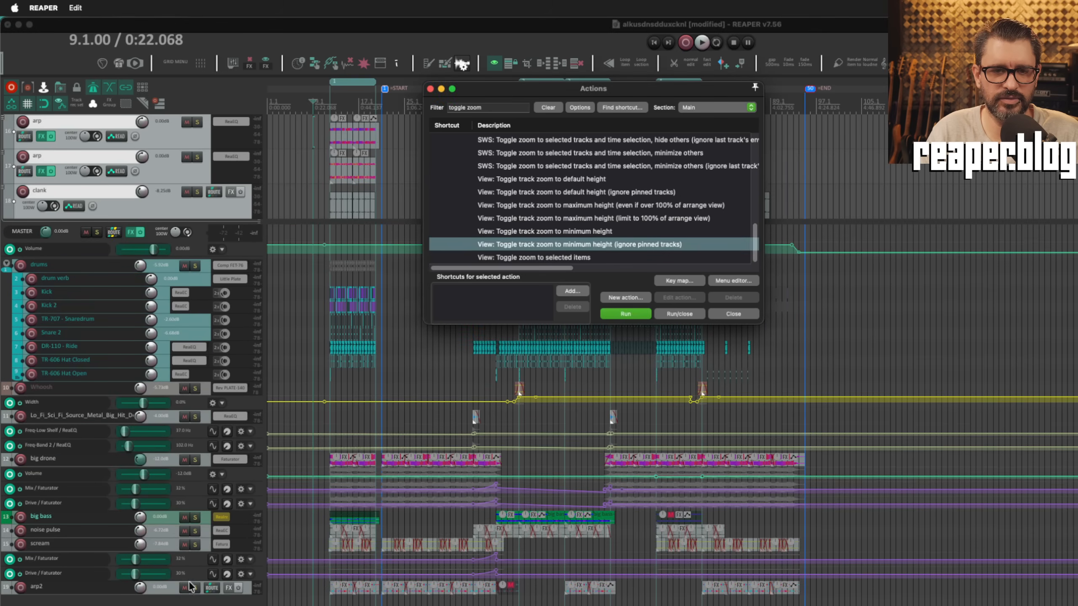
click(635, 314)
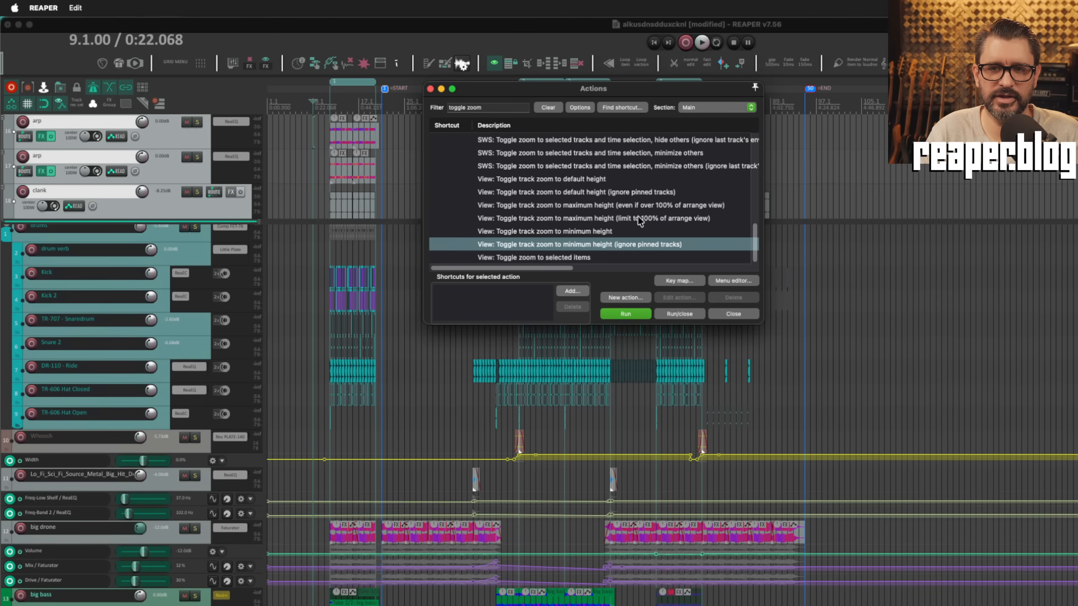
click(611, 231)
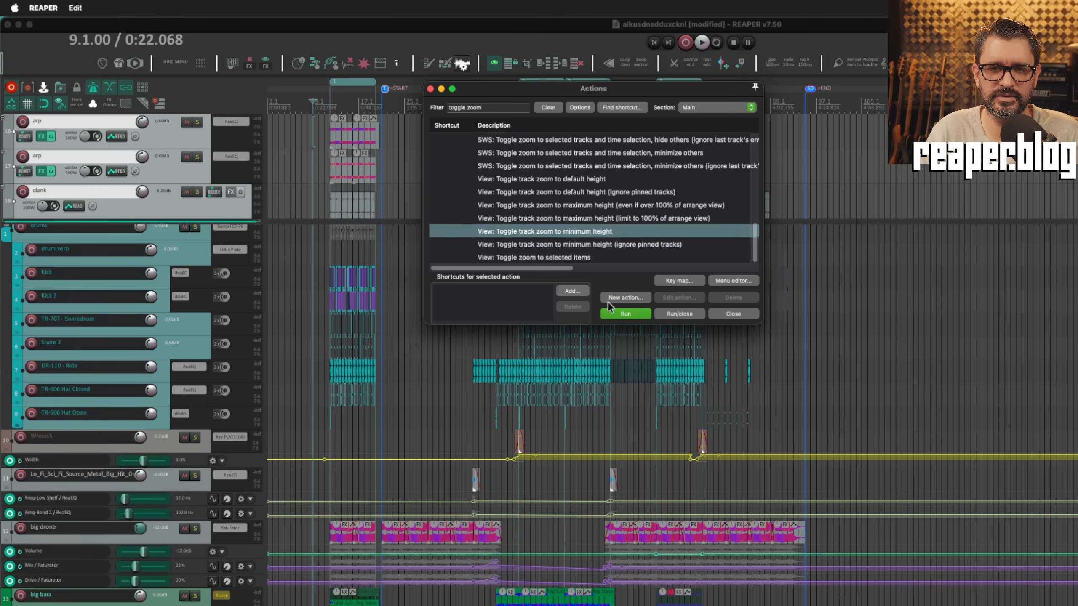
click(631, 313)
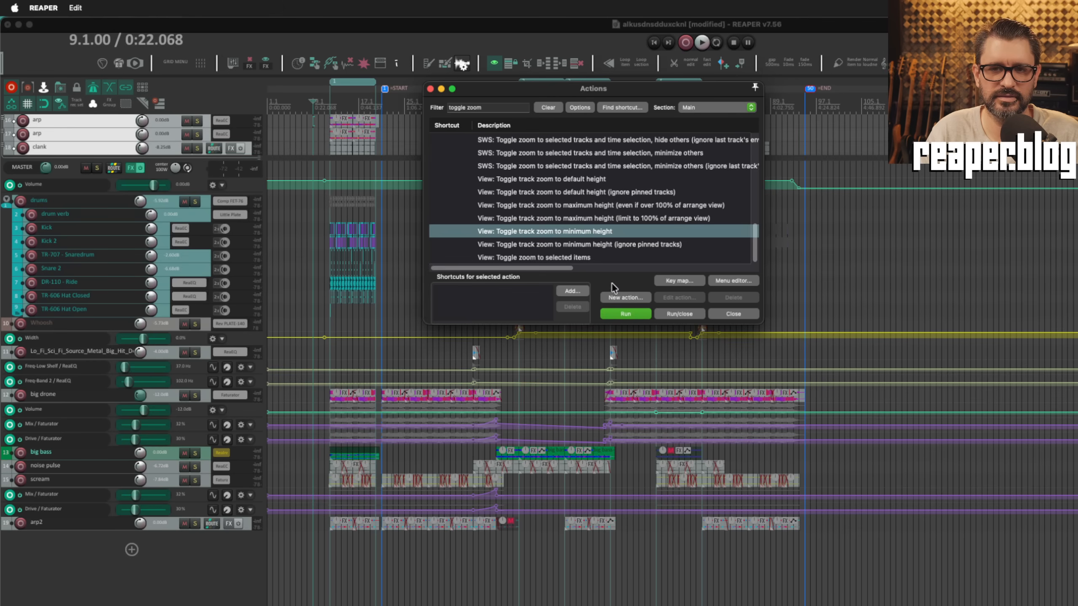
click(618, 313)
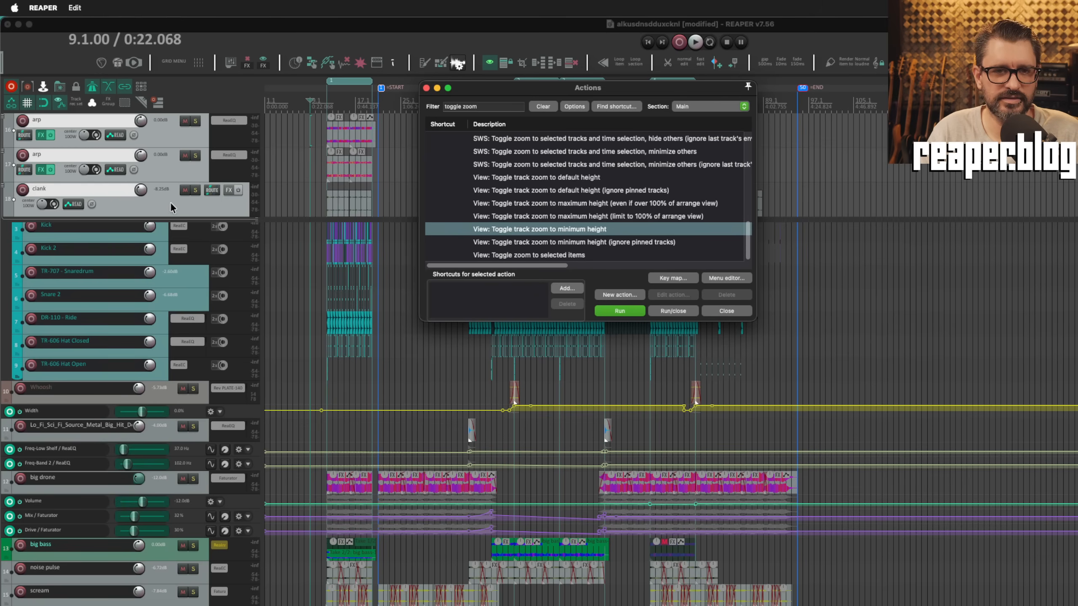
Step: Unpin the two arp tracks and the clank track from the top of the arrange view
click(155, 138)
right_click(158, 129)
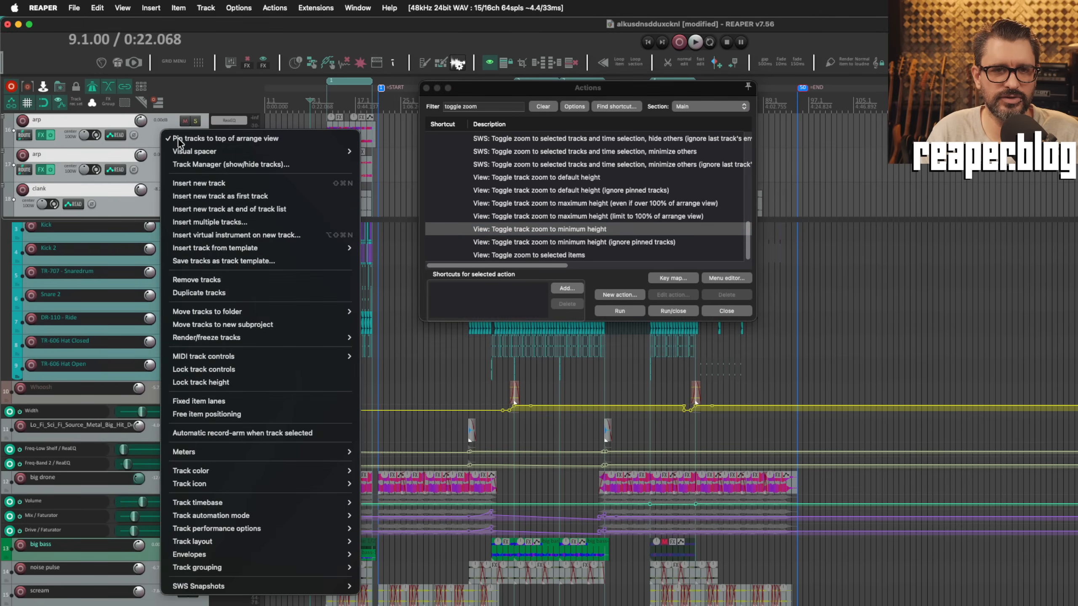
click(178, 139)
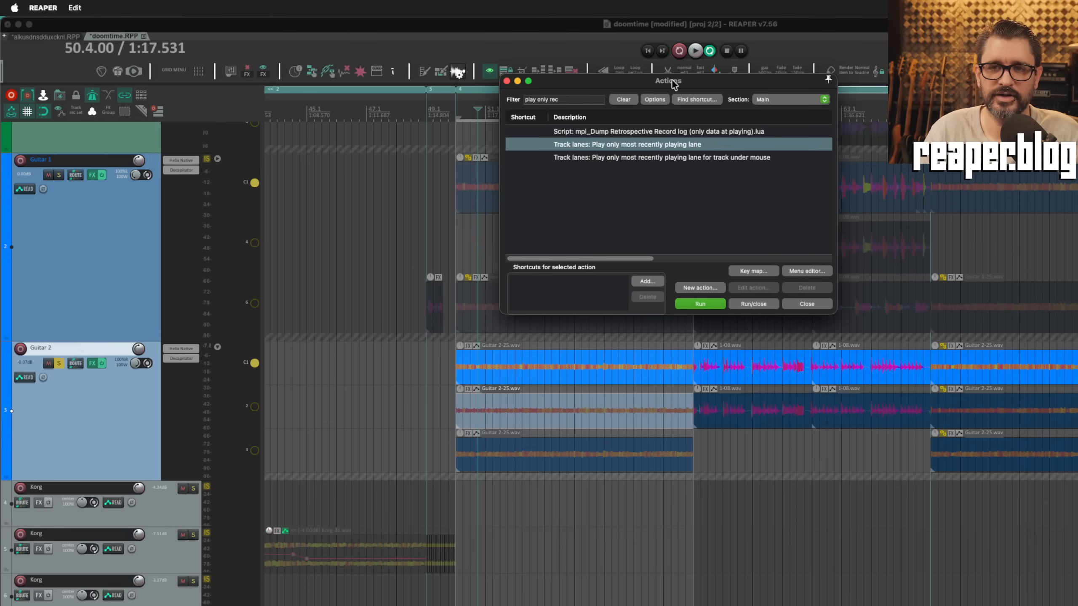
Step: Make the third lane of Guitar 2 play and try 'Track lanes: Play only most recently playing lane for track under mouse'
drag(675, 86, 656, 94)
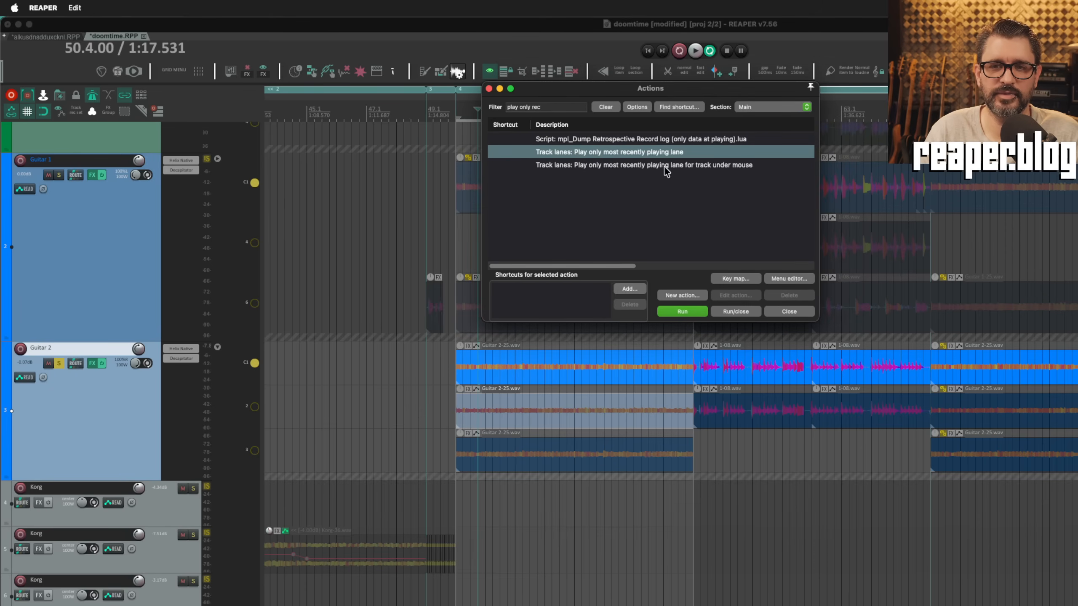
click(689, 165)
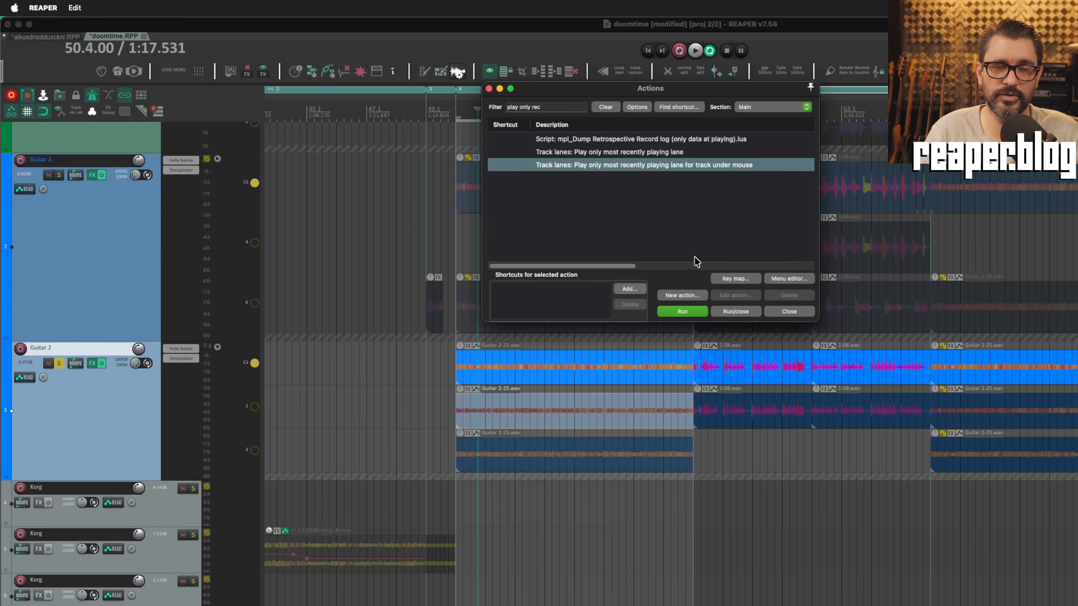
click(589, 408)
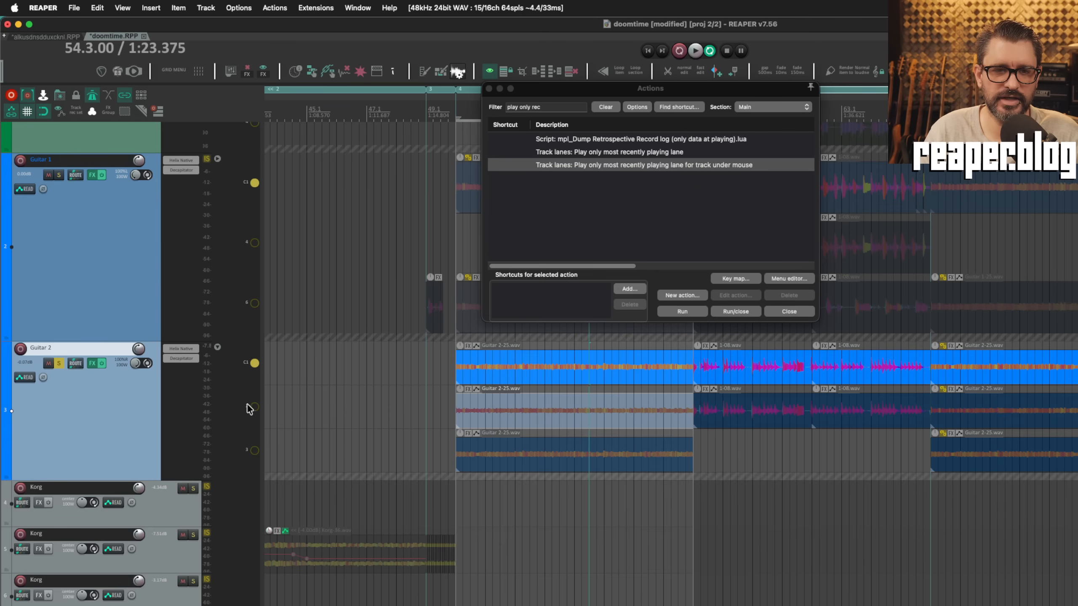
click(254, 451)
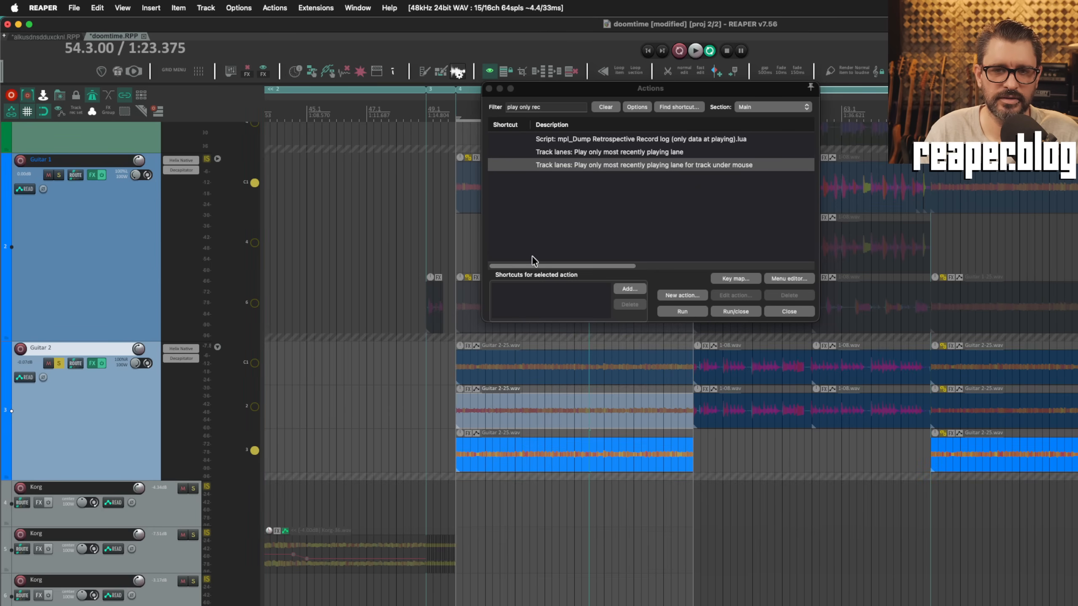
click(682, 312)
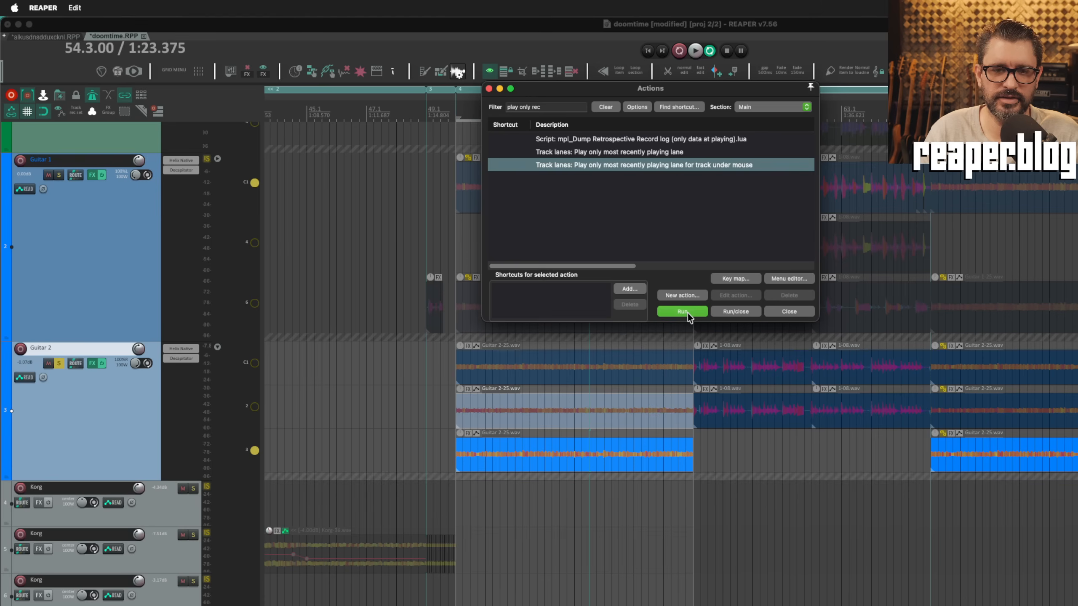
Step: Run 'Track lanes: Play only most recently playing lane' repeatedly to alternate Guitar 2 between its comp lane C1 and third lane
click(693, 154)
click(683, 312)
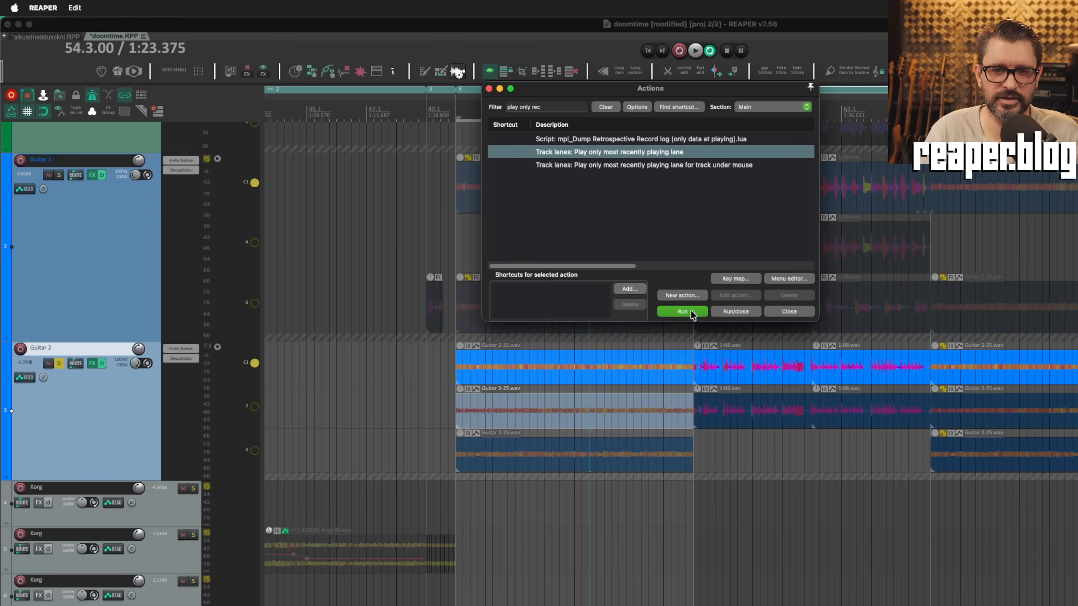
click(691, 312)
click(690, 312)
click(690, 312)
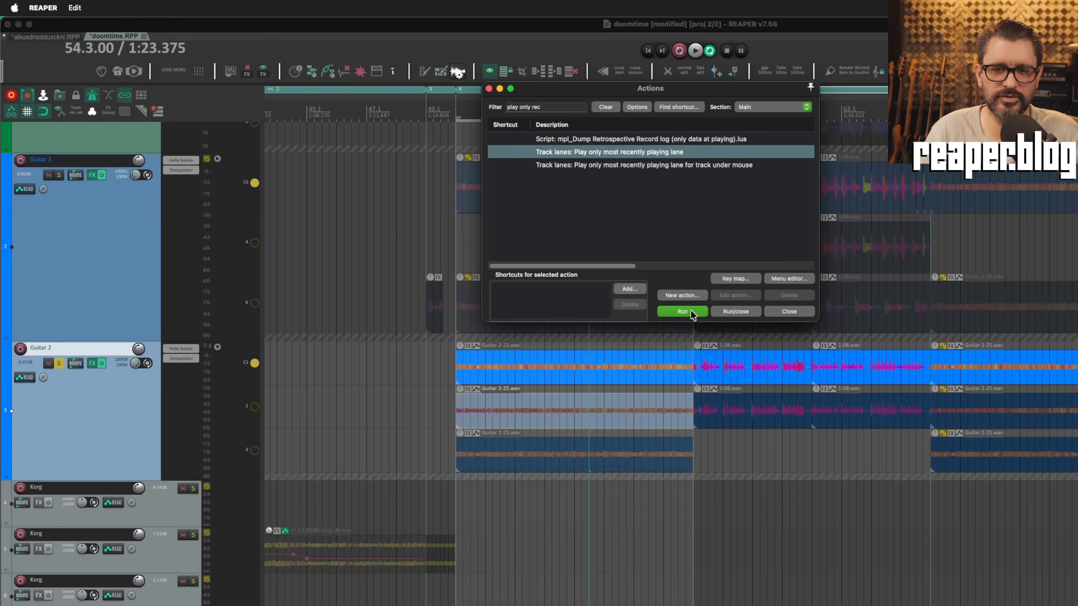
click(688, 313)
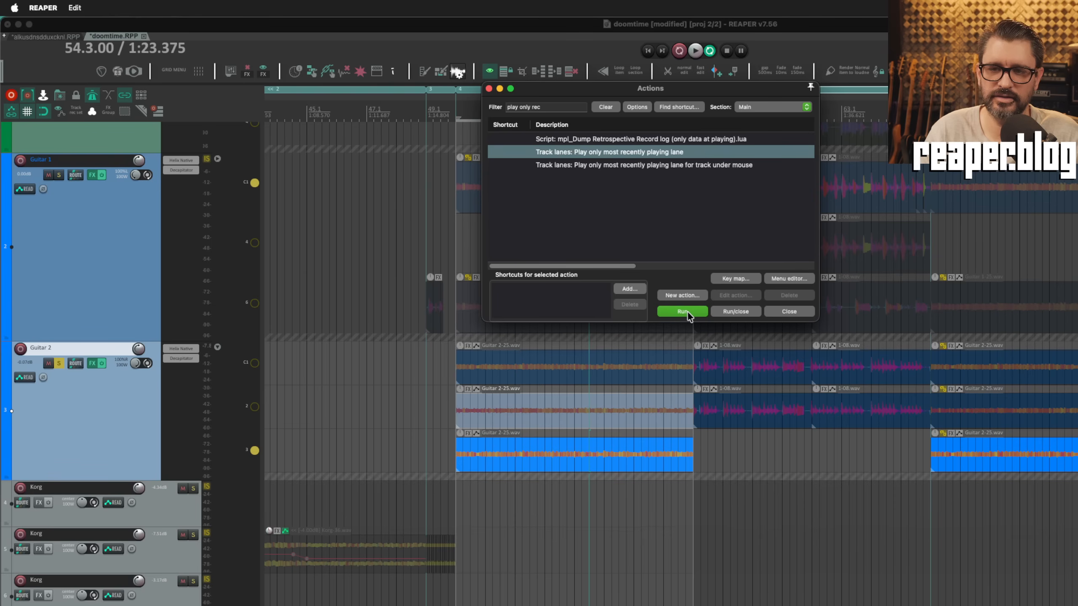
click(688, 314)
Step: Make lane 2 of Guitar 2 play and repeatedly switch between it and the previously playing lane with the same action
click(255, 406)
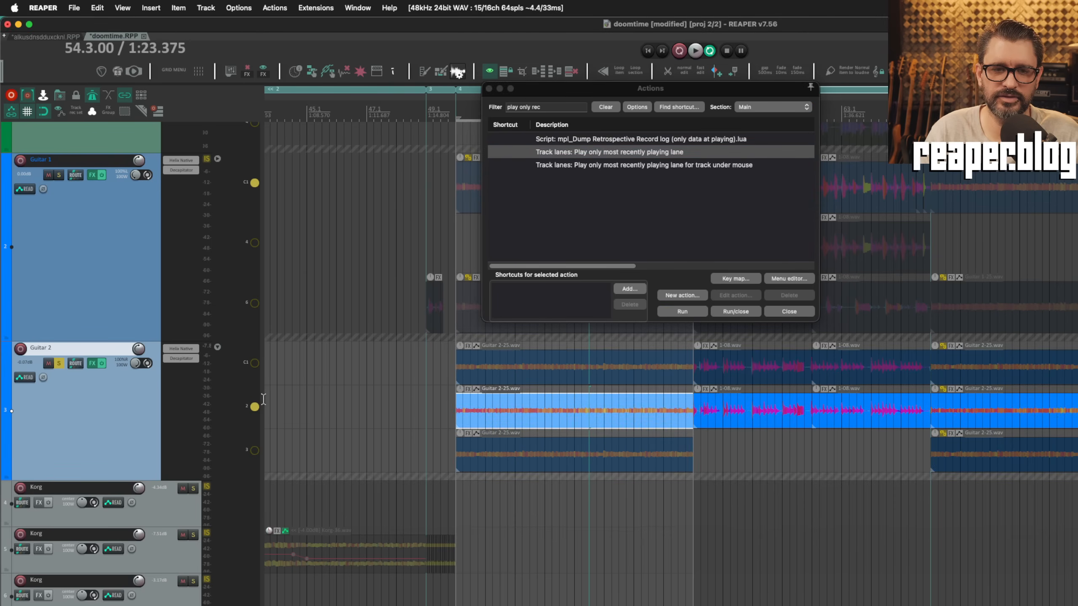
click(684, 313)
click(685, 313)
click(684, 314)
click(686, 315)
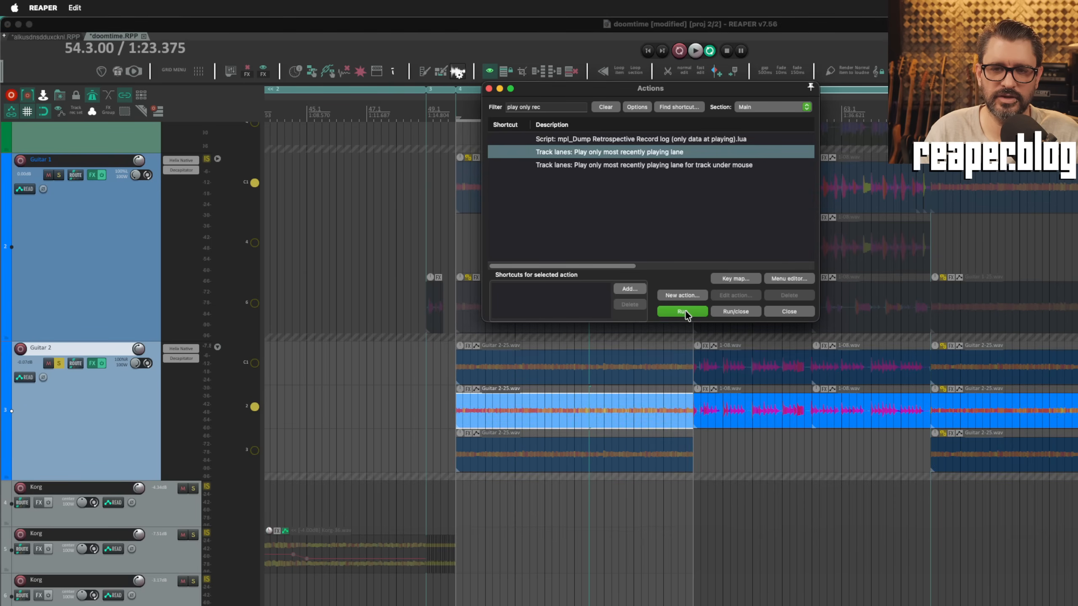
click(686, 315)
click(686, 314)
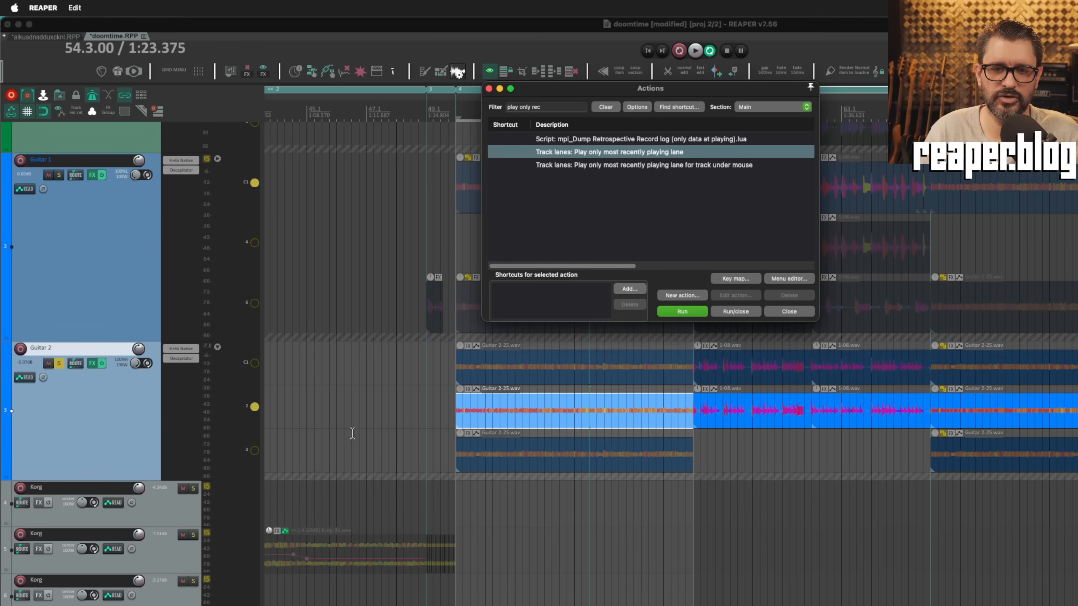
Step: Switch Guitar 2 to its third lane and then to C1, running the most-recently-playing-lane action after each change
click(255, 451)
click(685, 313)
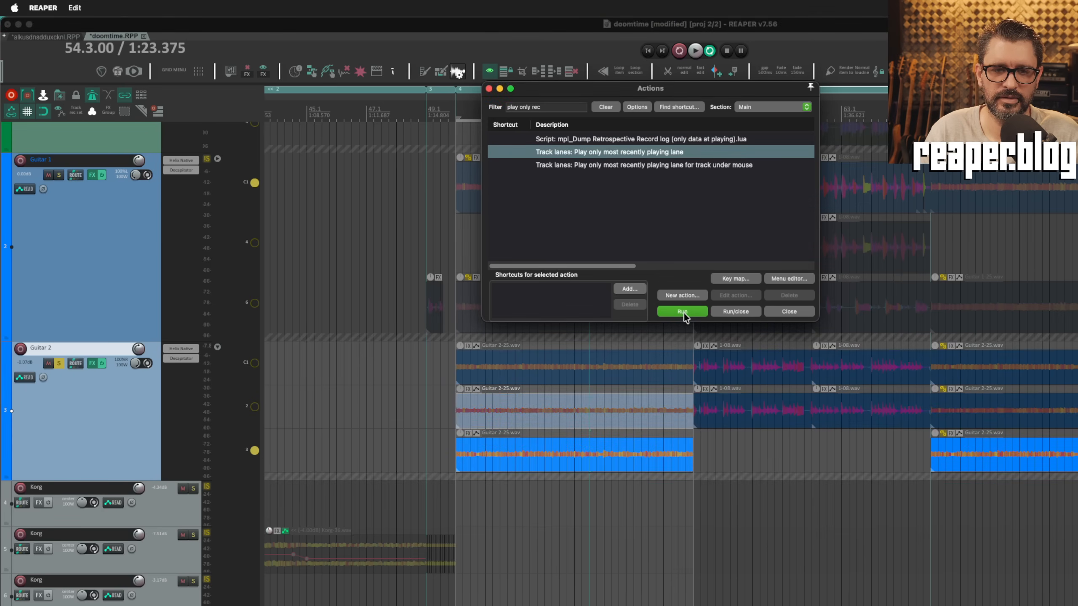
click(255, 363)
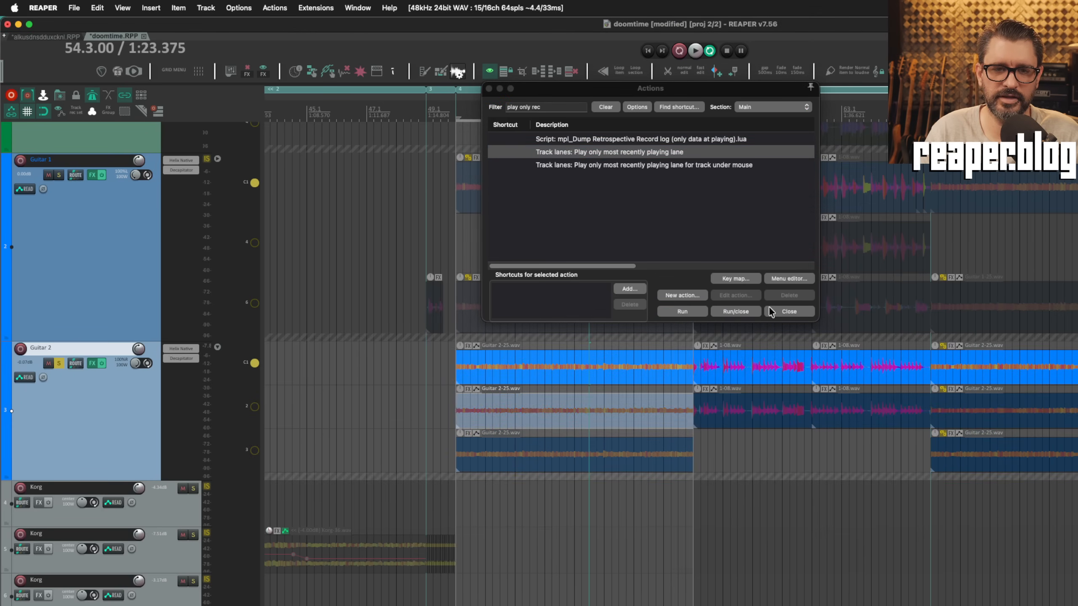
click(685, 312)
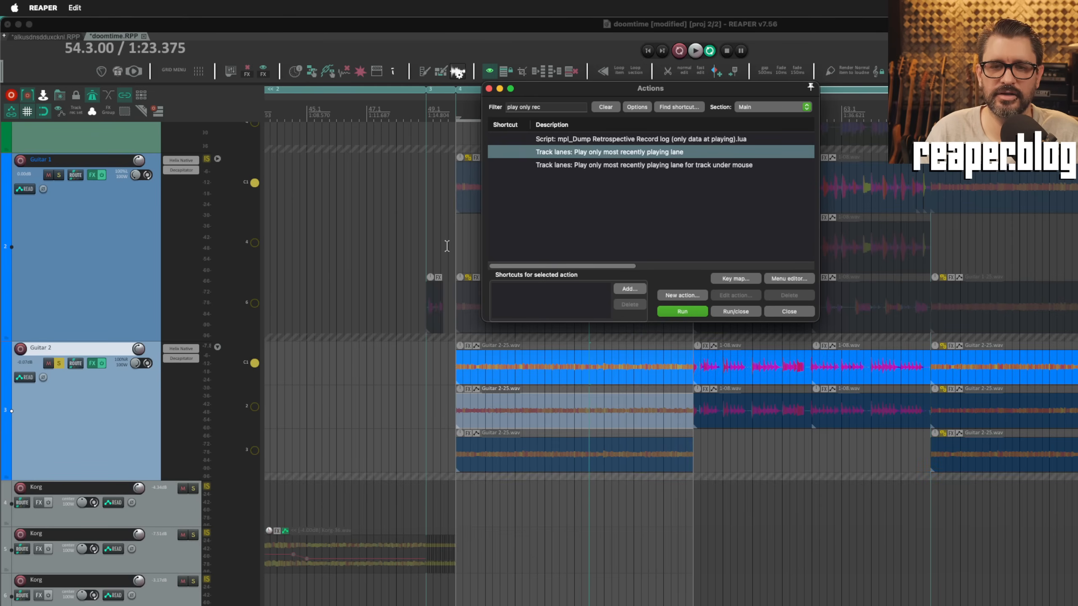
Step: Move the Actions window clear of the guitar lanes and run 'Track lanes: Play only most recently playing lane' on Guitar 1 during playback
drag(525, 88, 710, 111)
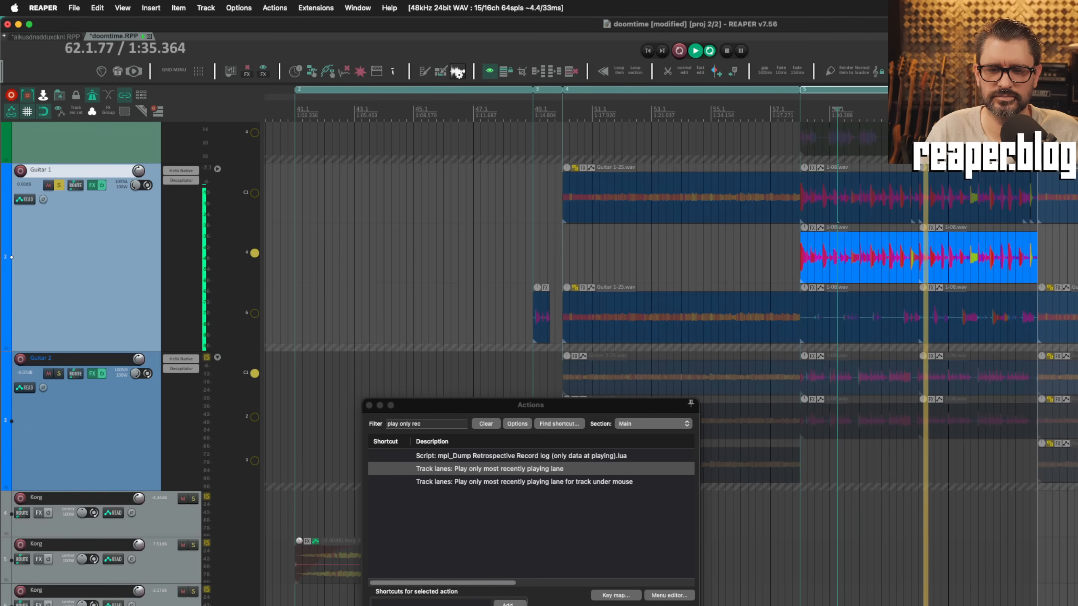
click(565, 605)
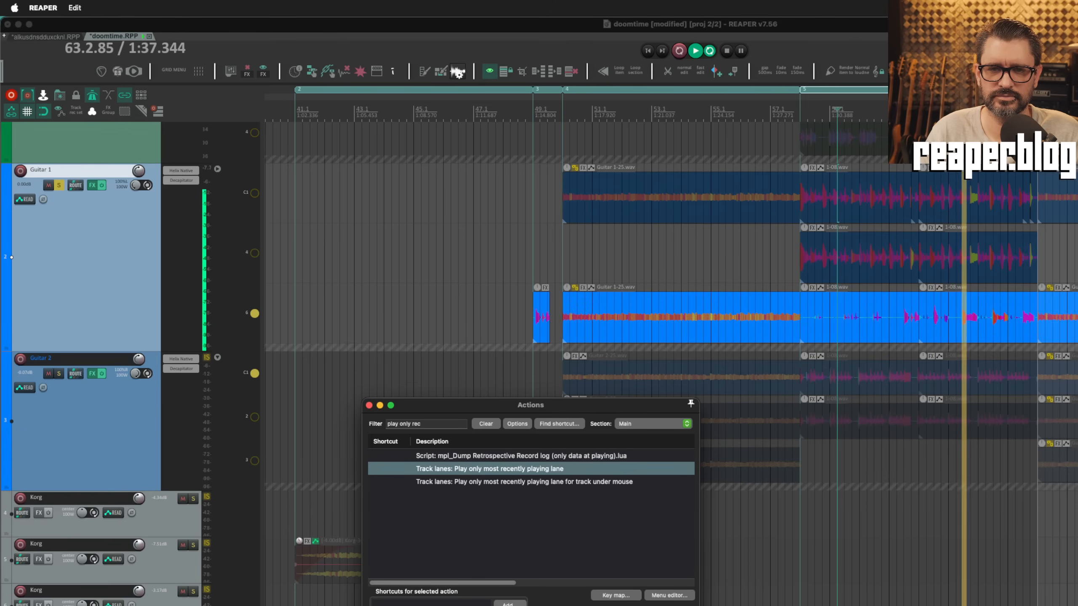
Step: Run 'Track lanes: Play only most recently playing lane' twice more on Guitar 1, stop playback and close the Actions window
key(Return)
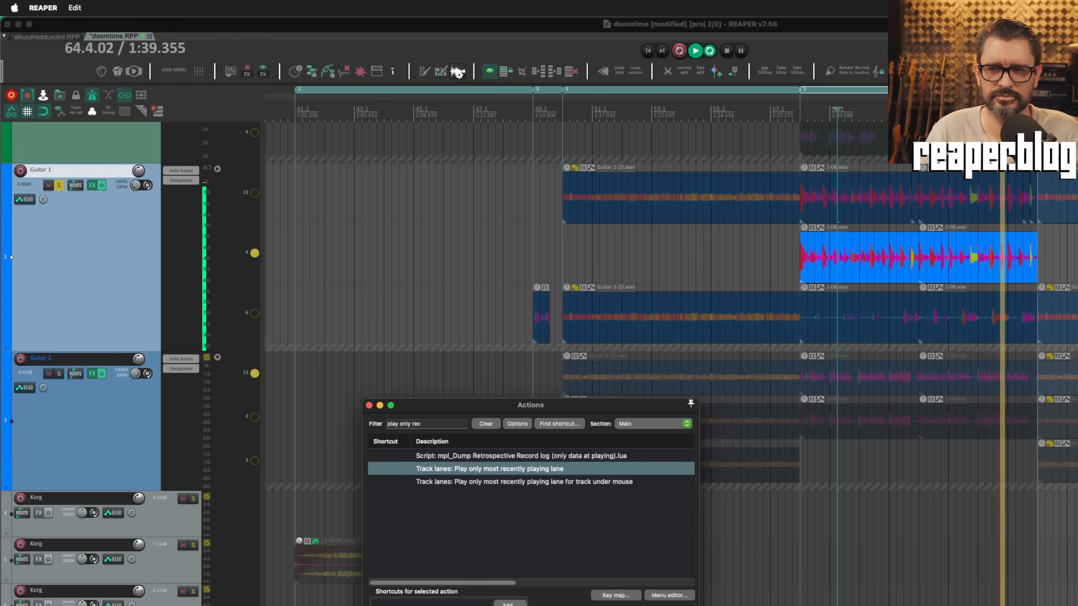
key(Return)
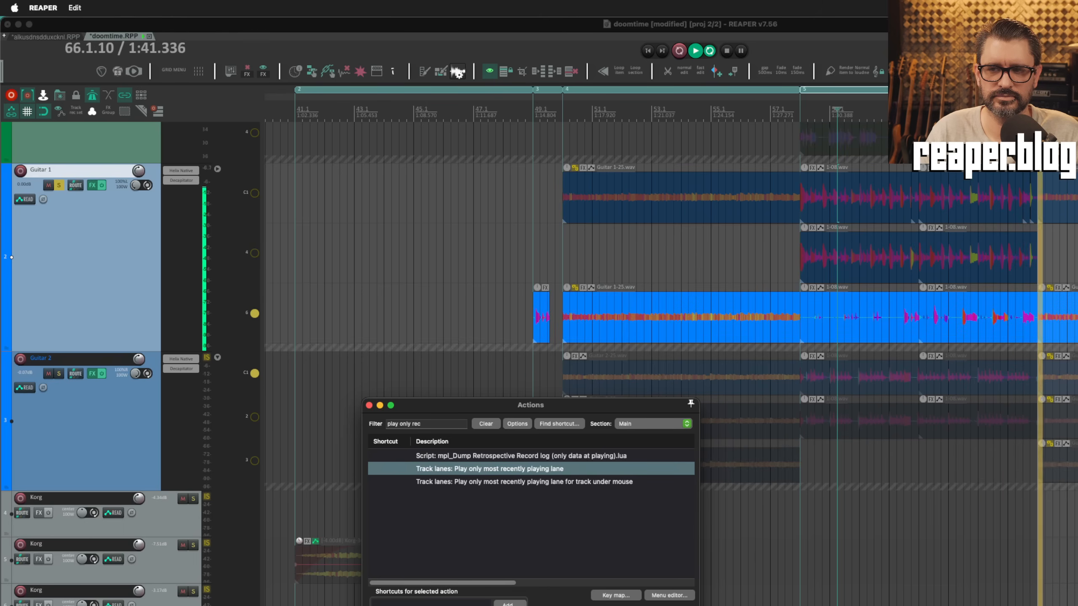
key(space)
drag(420, 406, 472, 276)
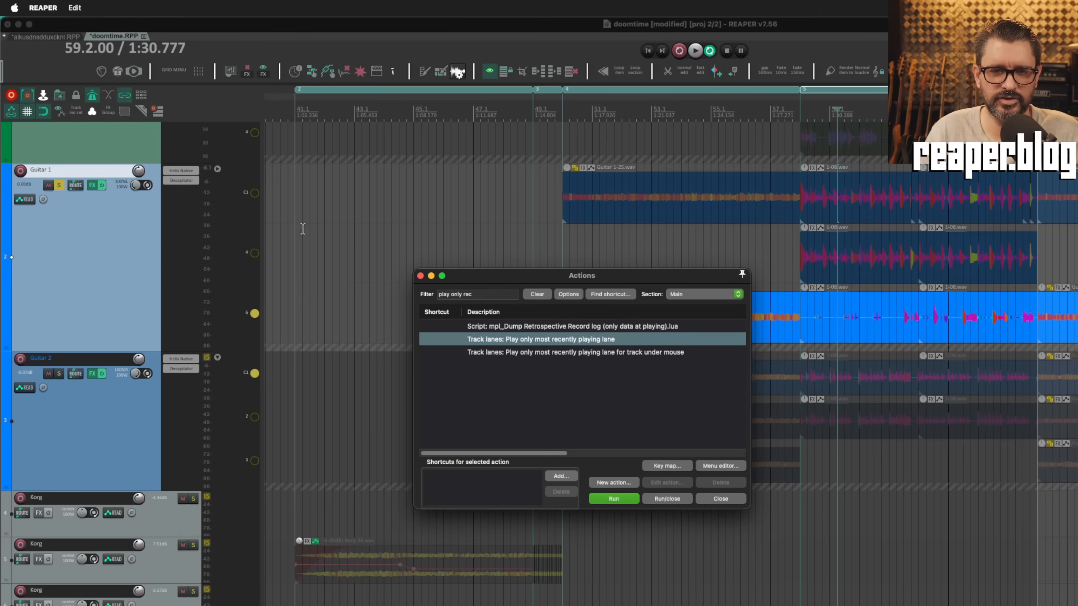
click(420, 275)
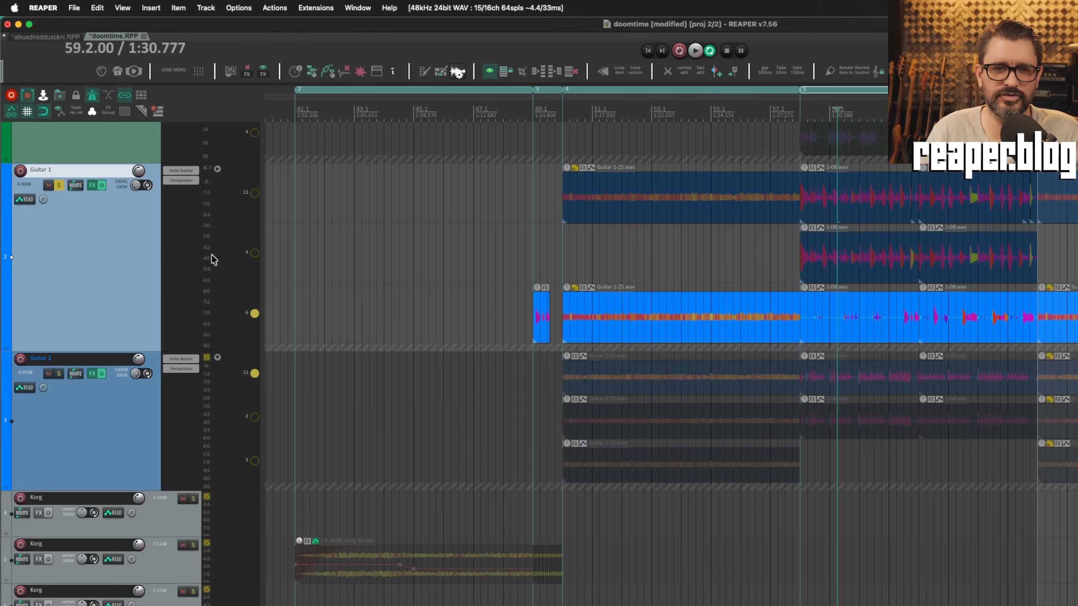
Step: Manually alternate Guitar 1 between lanes 4 and 6, ending with lane 6 playing
click(255, 252)
click(255, 313)
click(255, 253)
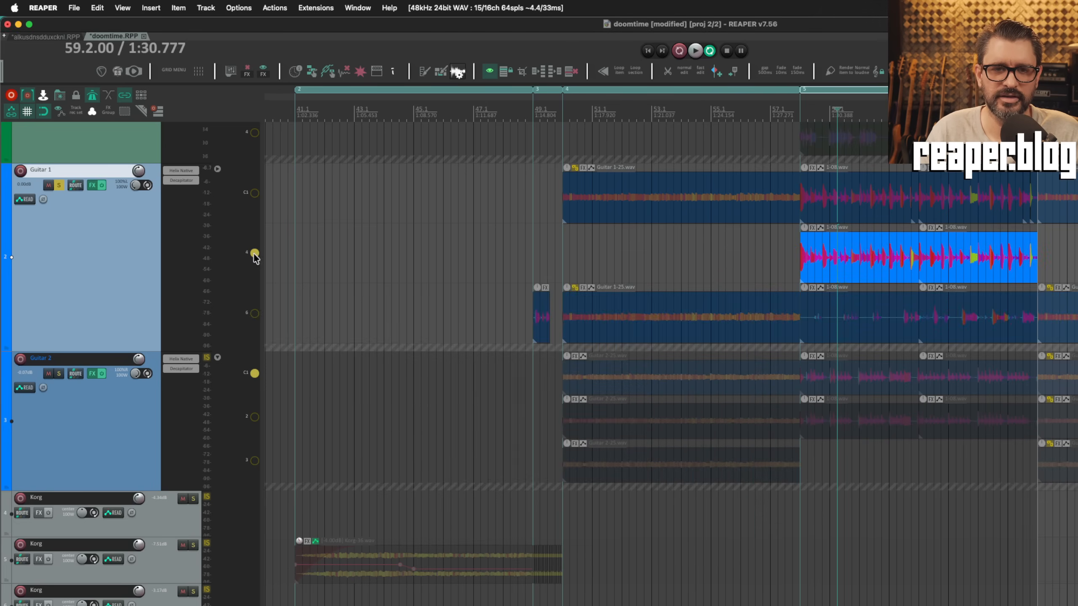
click(255, 314)
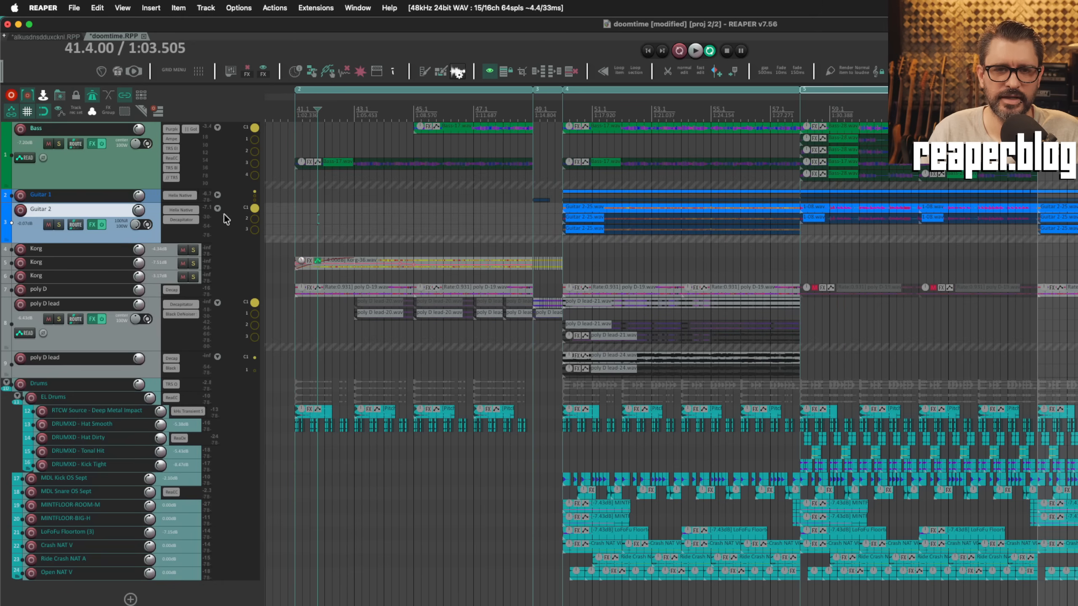
Step: Run 'FX: Delete all track FX on selected tracks' on the Bass track and undo the deletion
click(151, 183)
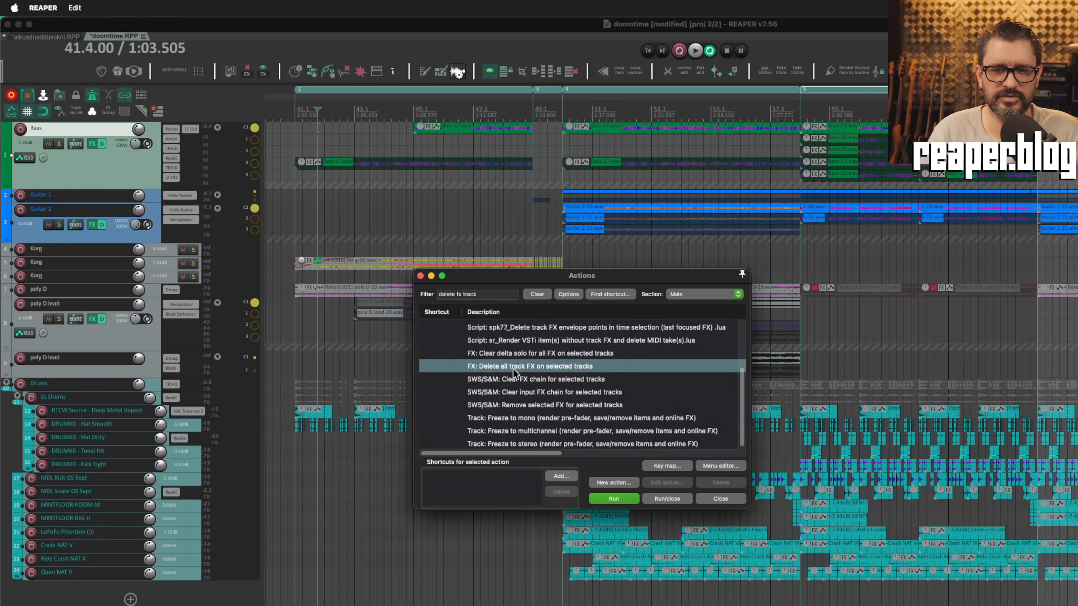
click(628, 499)
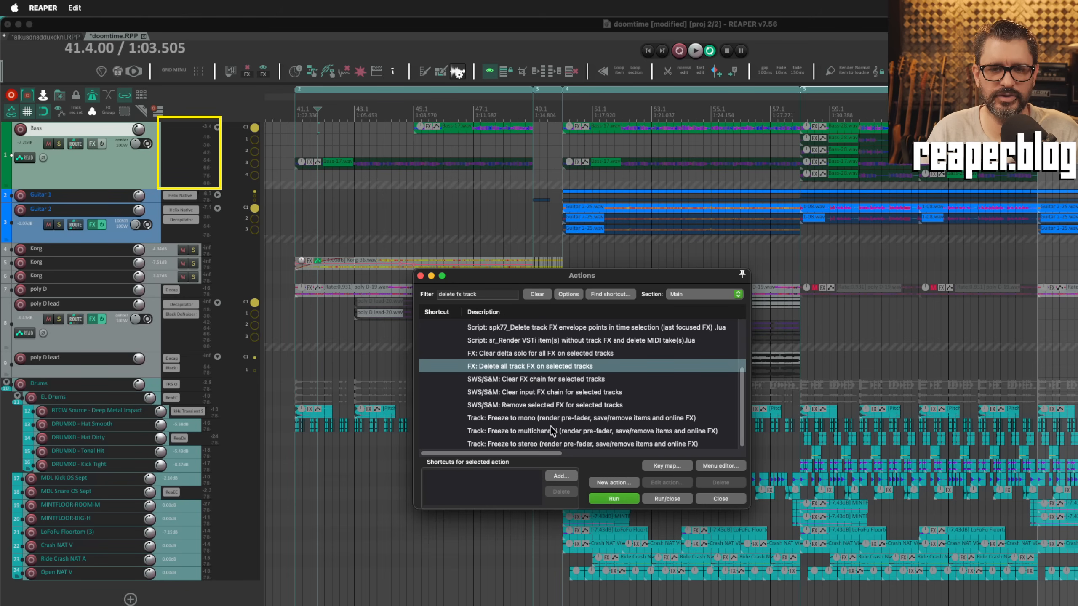
key(super+z)
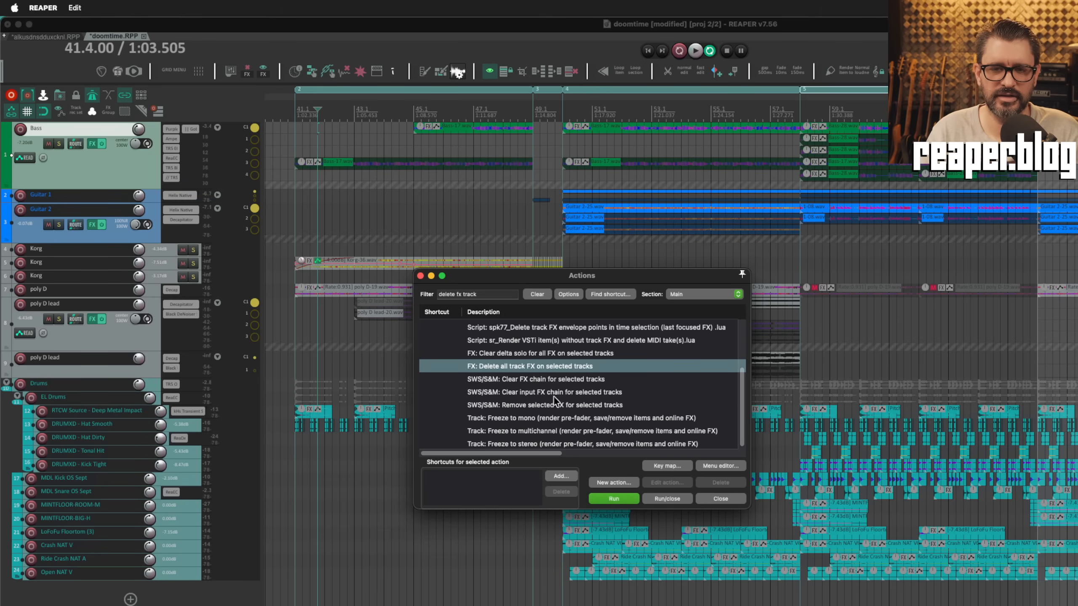
Step: Highlight 'SWS/S&M: Clear FX chain for selected tracks', remove the Bass track's whole FX chain directly from its track controls and undo it
click(492, 381)
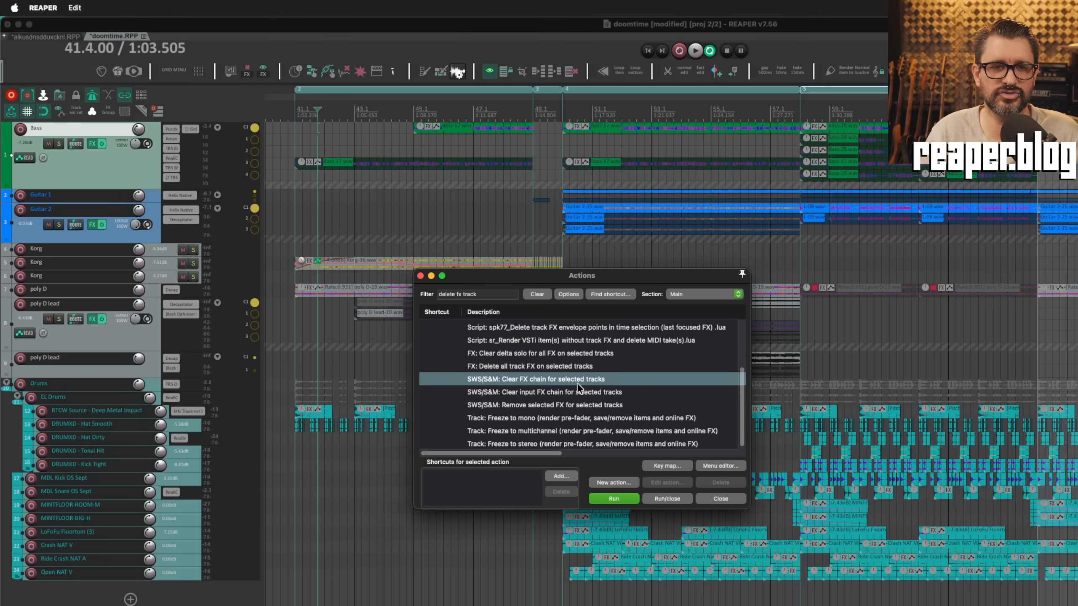
click(127, 168)
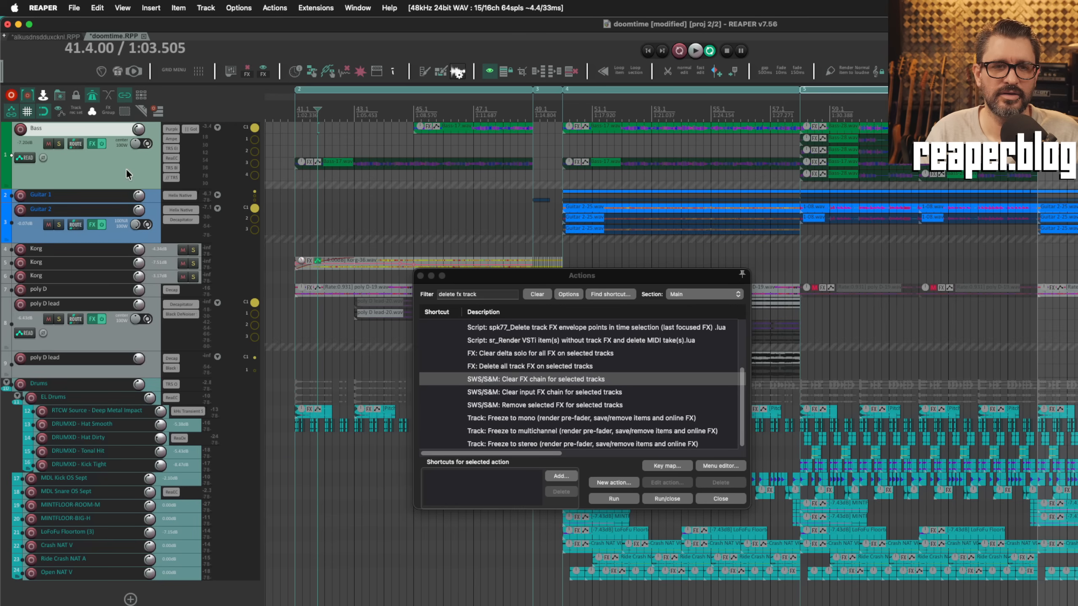
alt+click(93, 146)
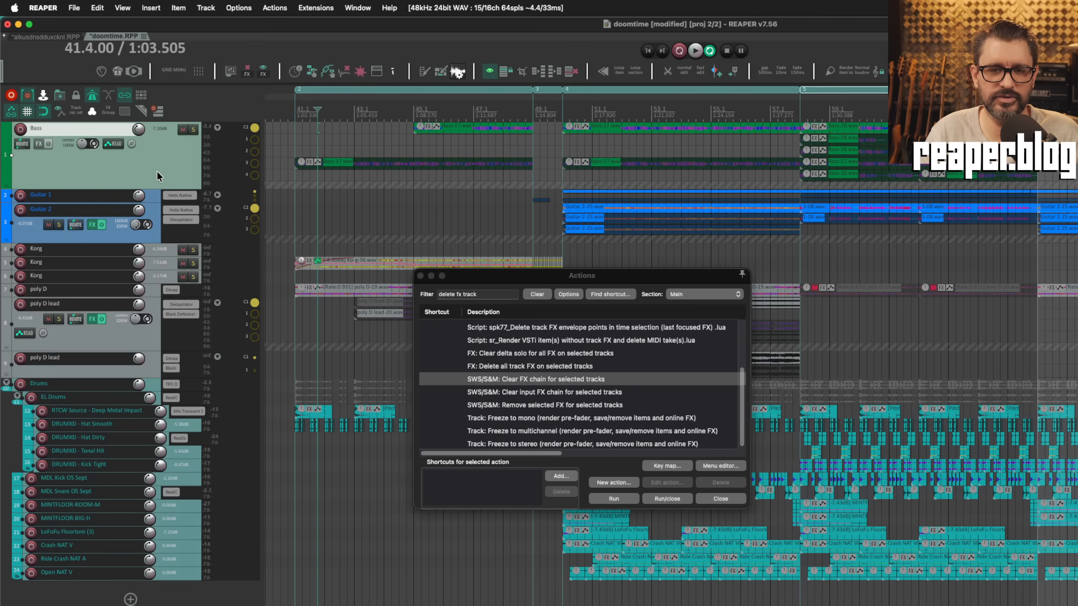
key(super+z)
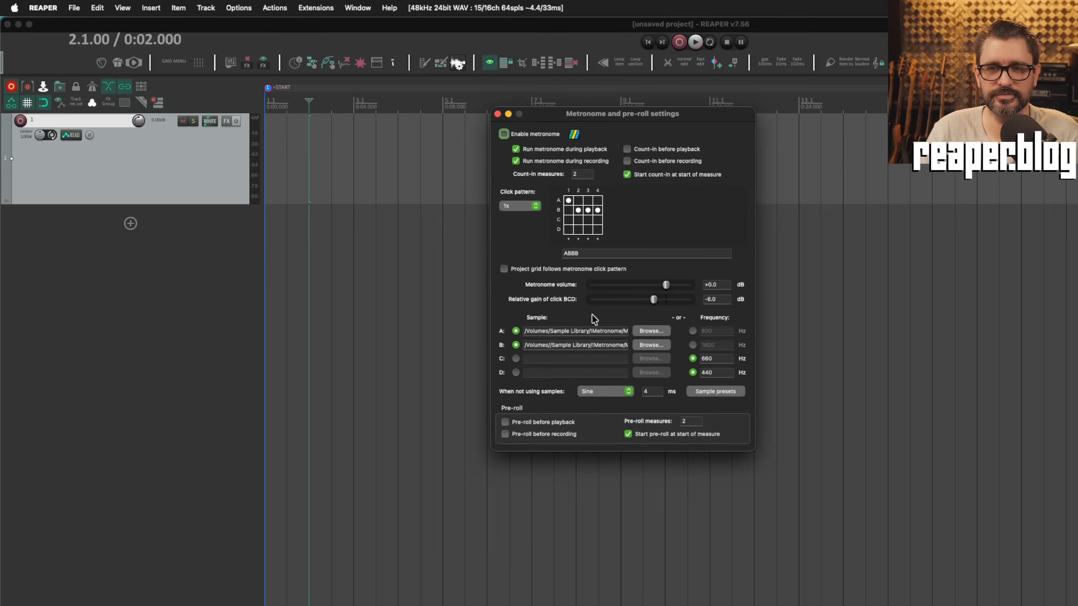
Step: Enable the metronome and try the 0.5x click pattern in the metronome settings
click(517, 135)
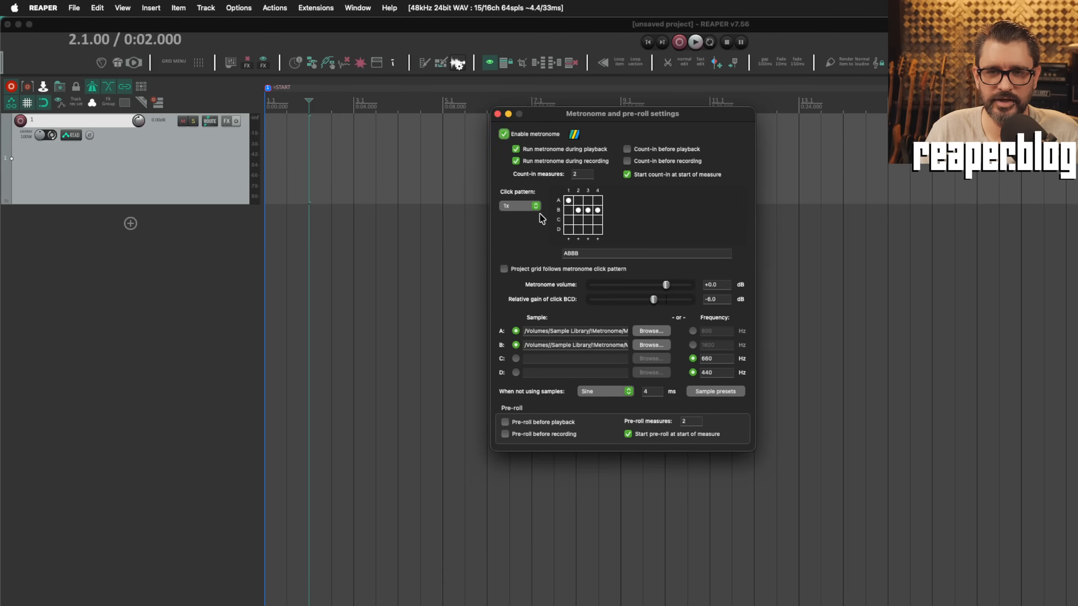
click(537, 207)
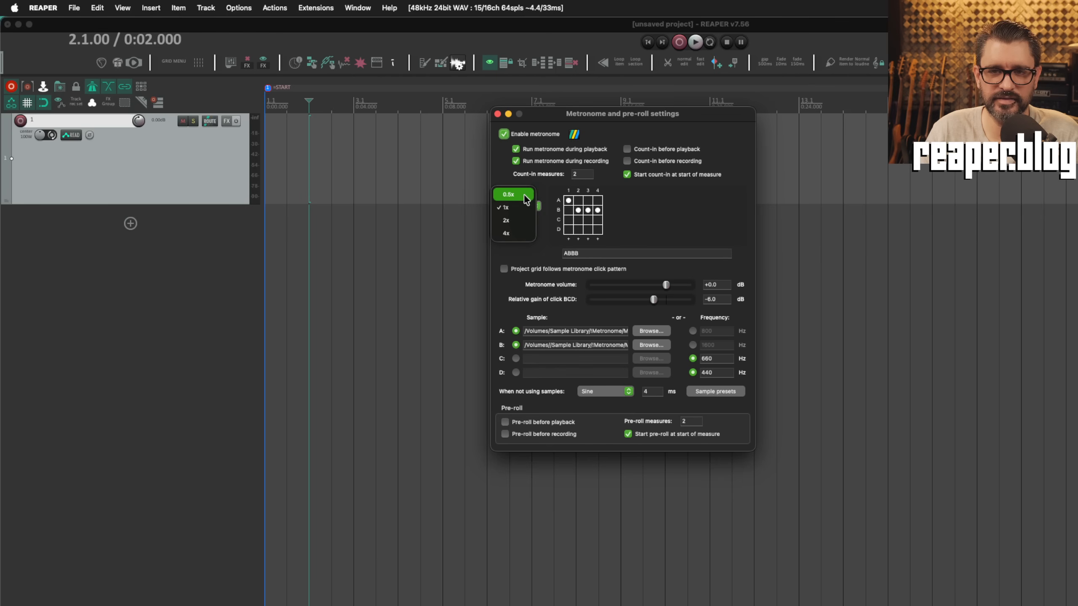
click(526, 195)
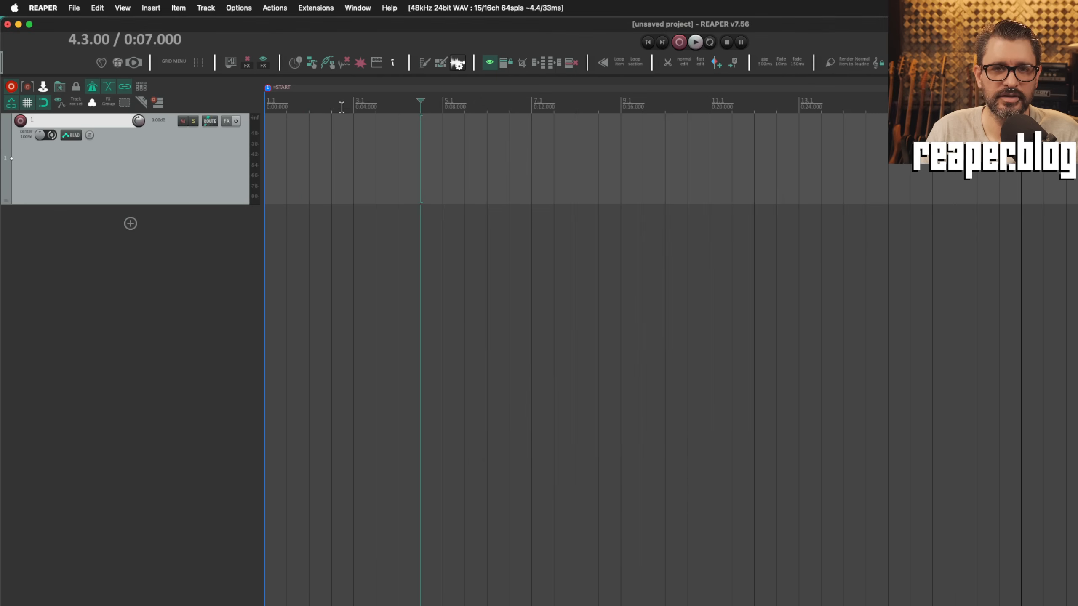
Step: Return the edit cursor to the project start, listen to the metronome click and stop playback
click(353, 155)
click(420, 164)
key(Home)
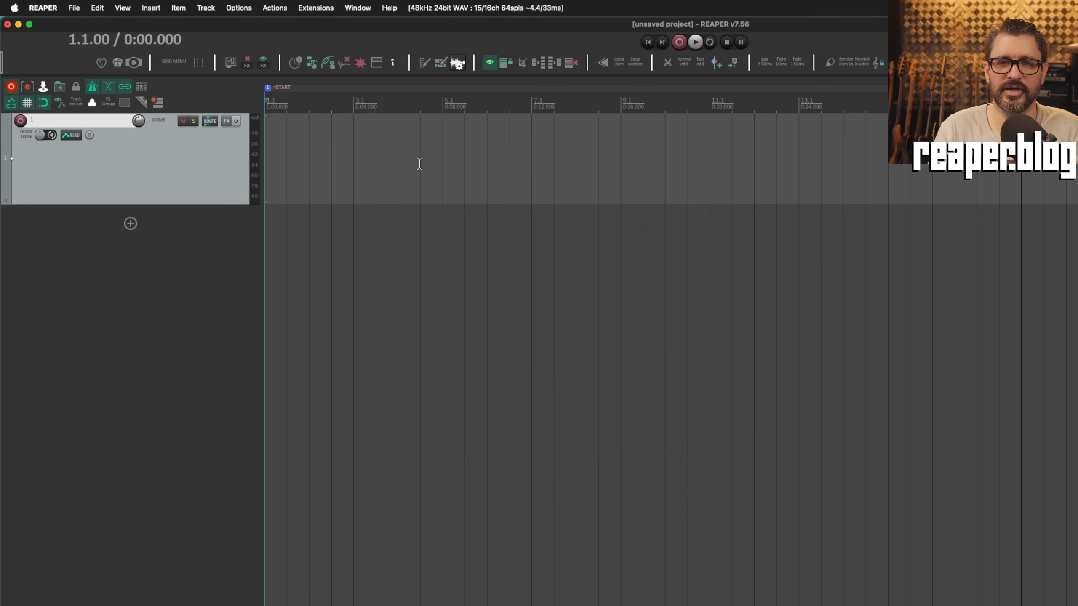
key(space)
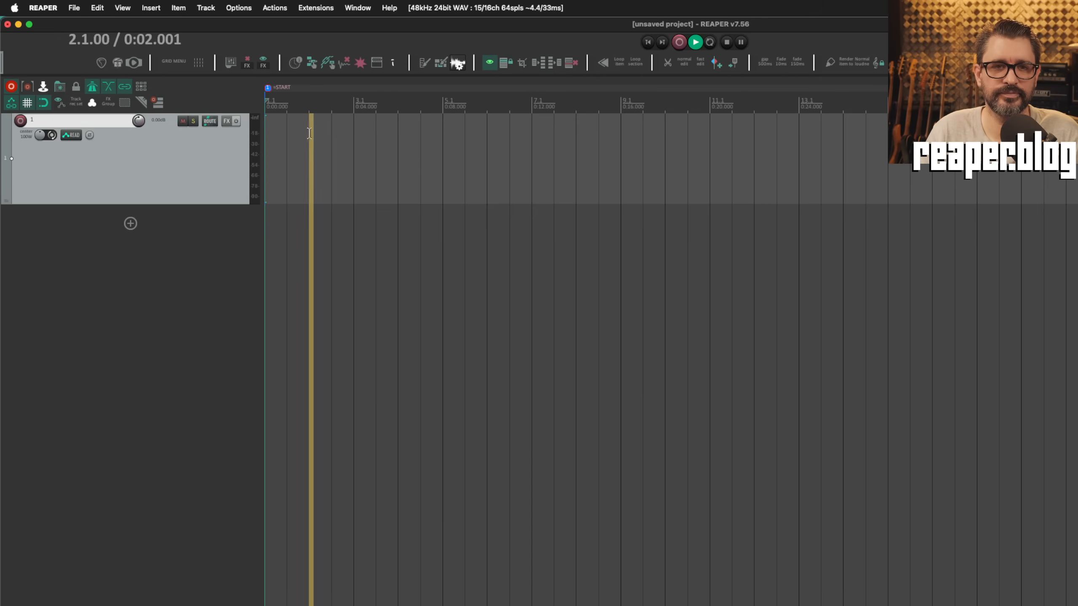
key(space)
Step: Set the metronome click pattern to 0.5x and audition it from the project start
right_click(92, 86)
click(538, 206)
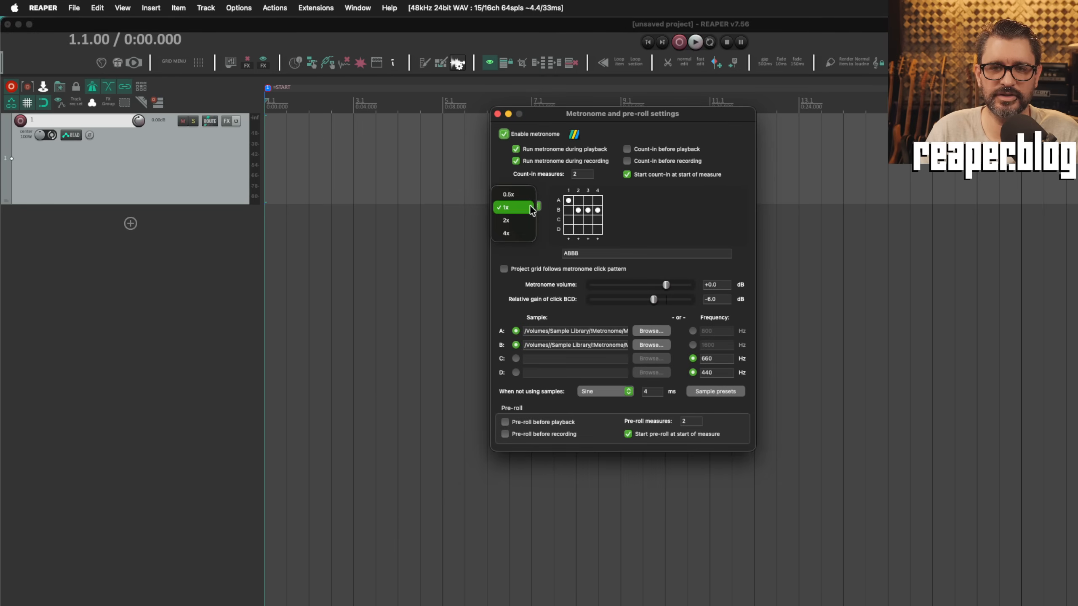
click(525, 202)
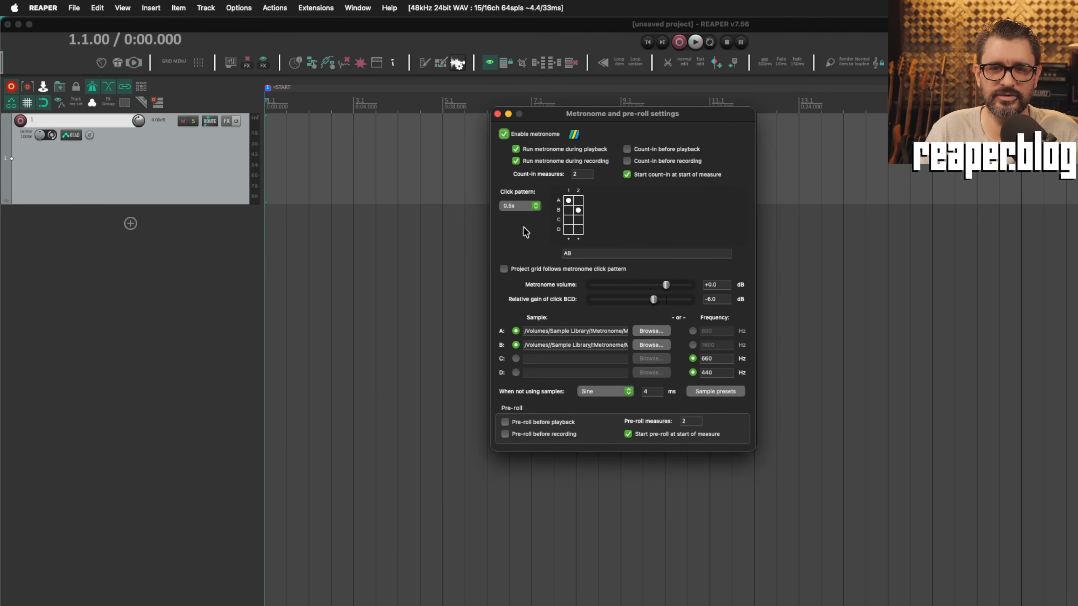
key(Escape)
key(space)
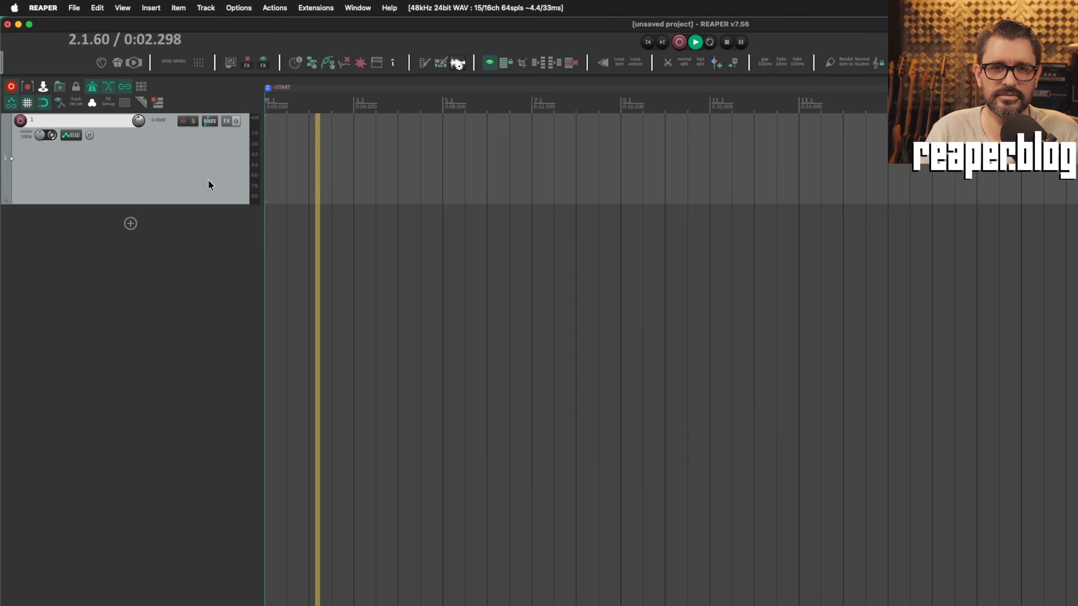
key(space)
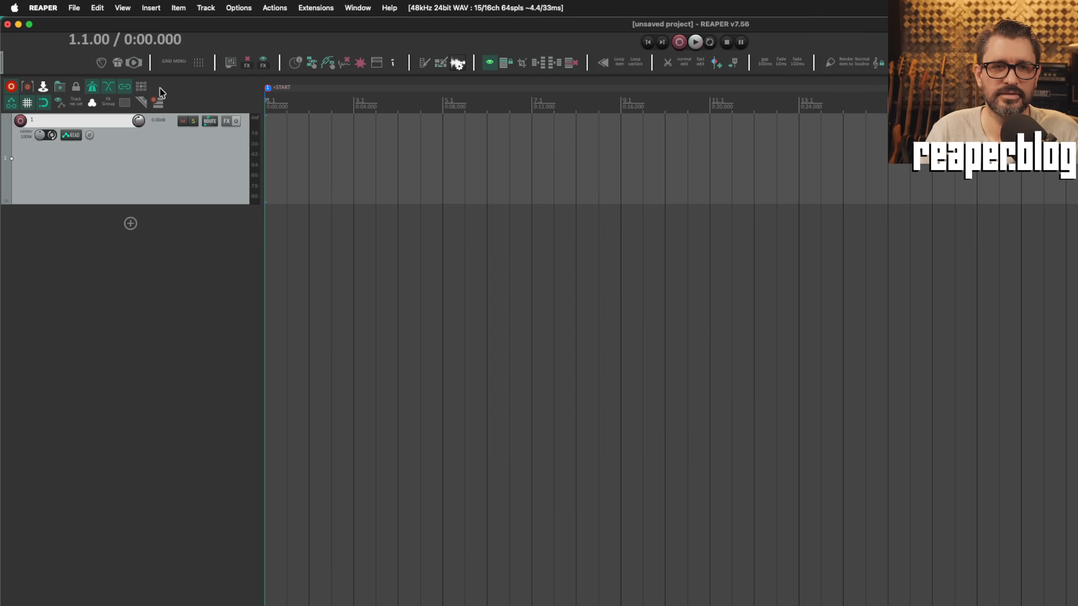
Step: Set the metronome click pattern to 2x and audition it from the project start
right_click(97, 87)
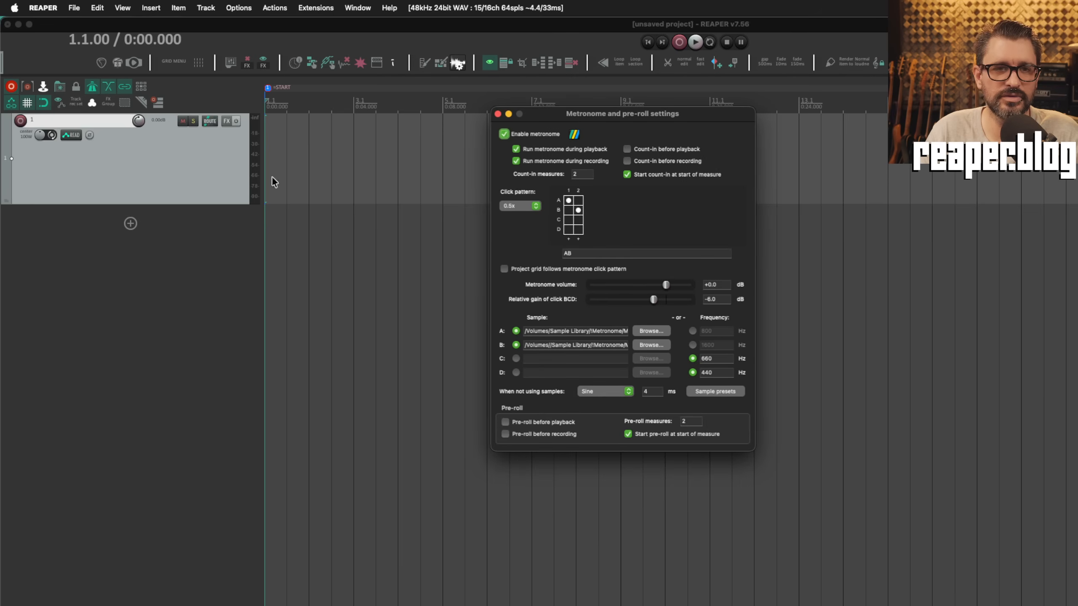
click(532, 212)
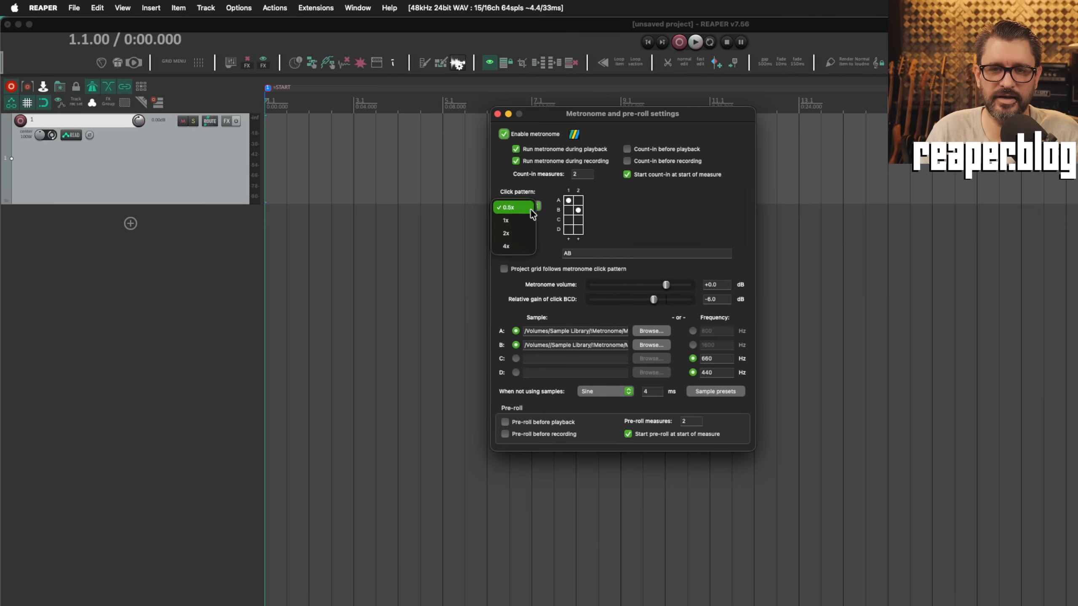
click(526, 233)
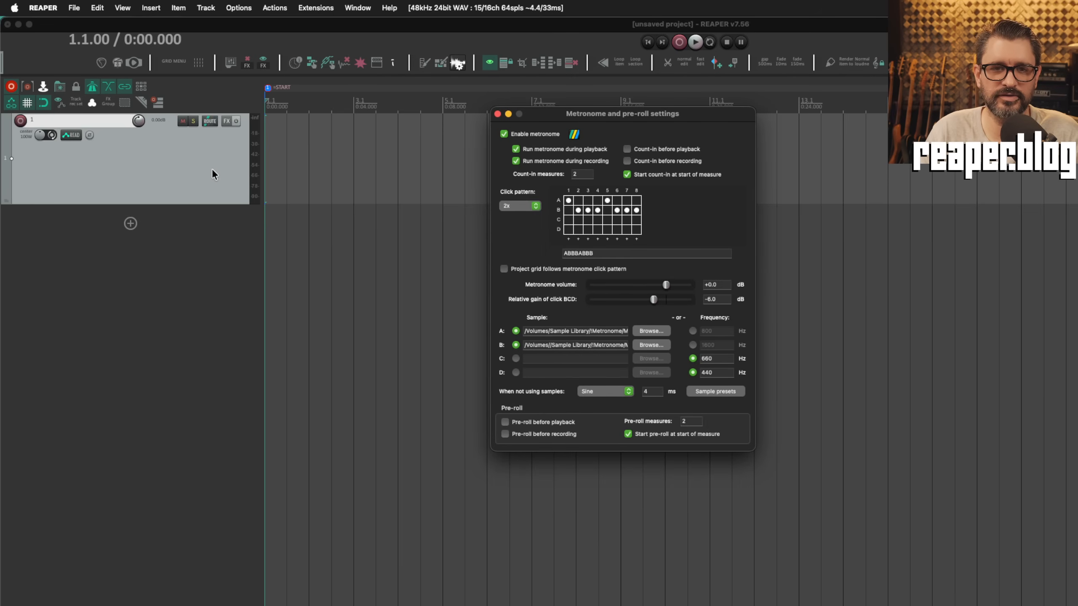
key(Escape)
key(space)
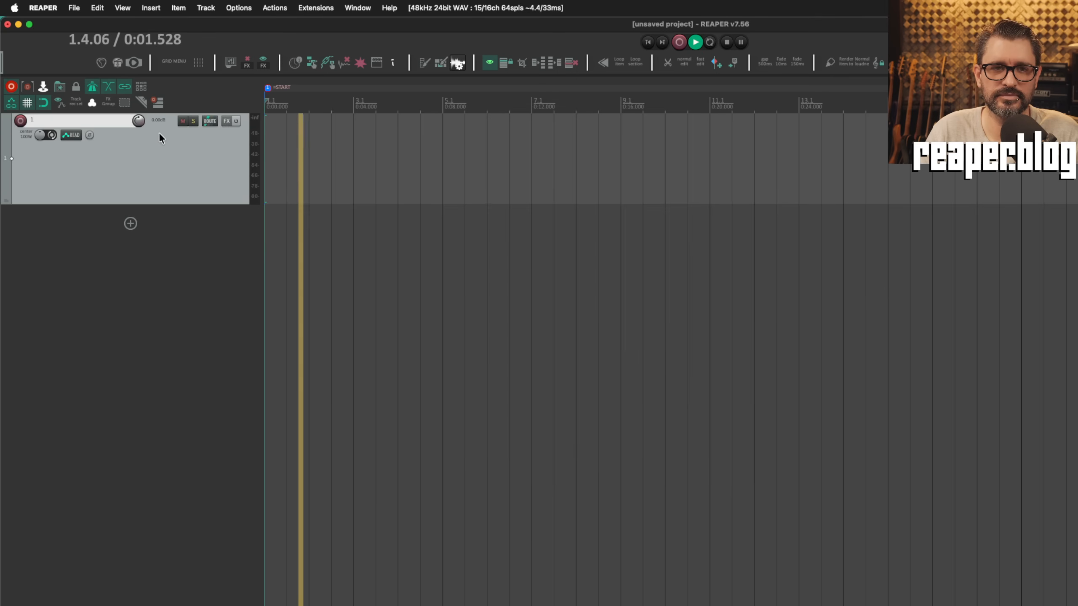
key(space)
Step: Return the metronome click pattern to 1x and insert a click source on track 1 at measure 3
right_click(93, 89)
click(533, 210)
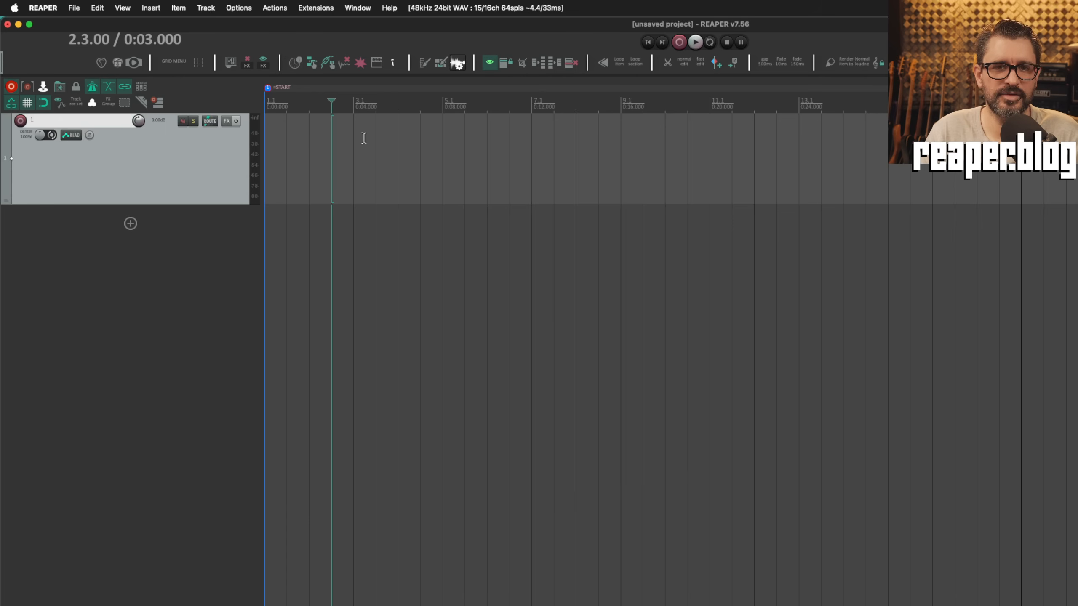
key(Right)
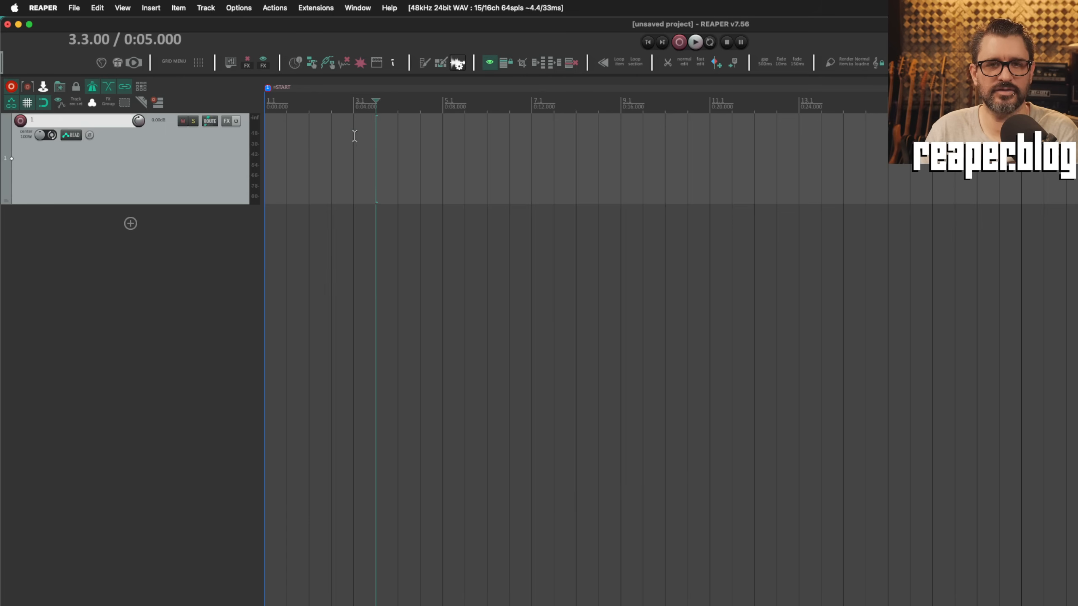
click(354, 136)
click(141, 5)
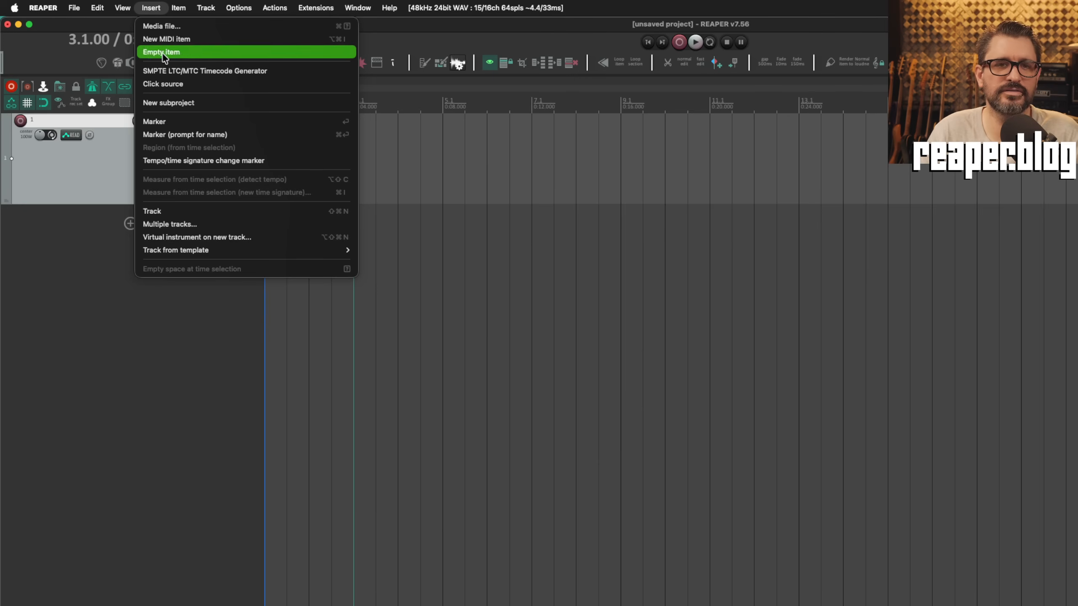
click(170, 86)
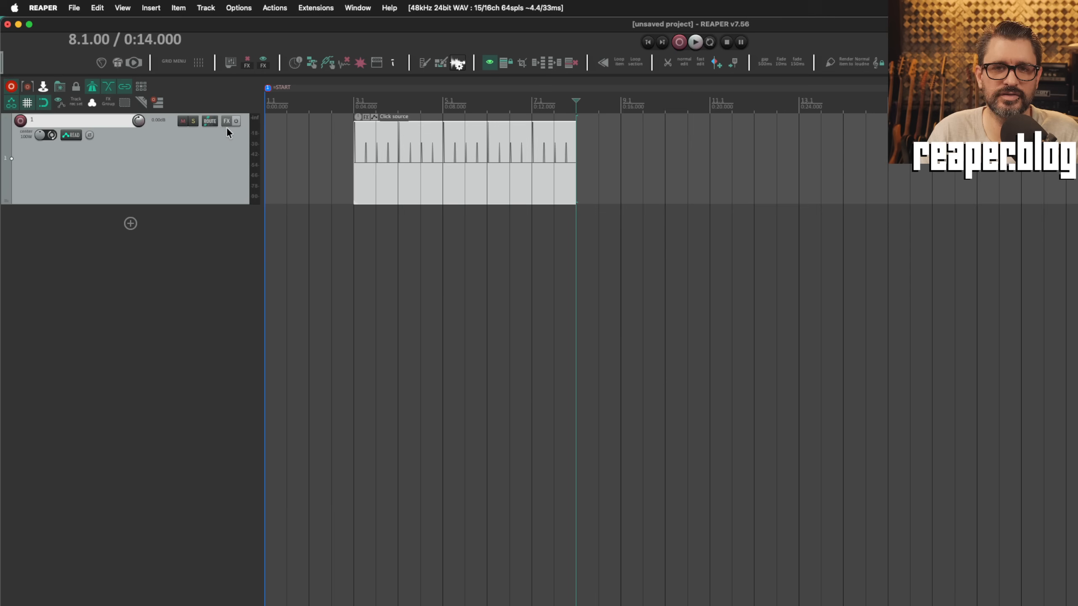
Step: Open the source properties of the click source item and move the dialog over the arrange area
click(467, 179)
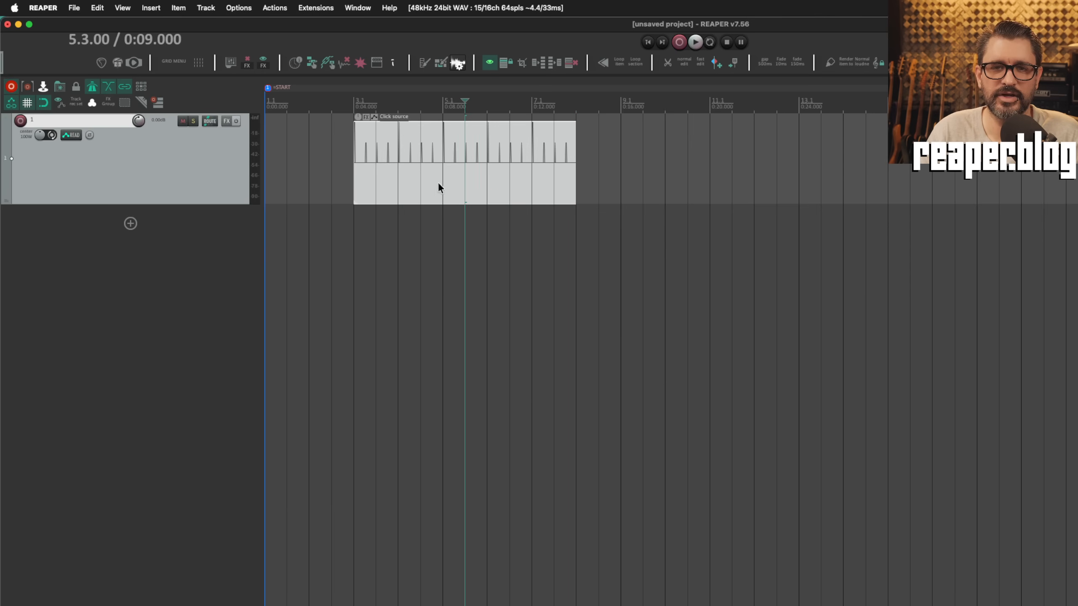
right_click(460, 166)
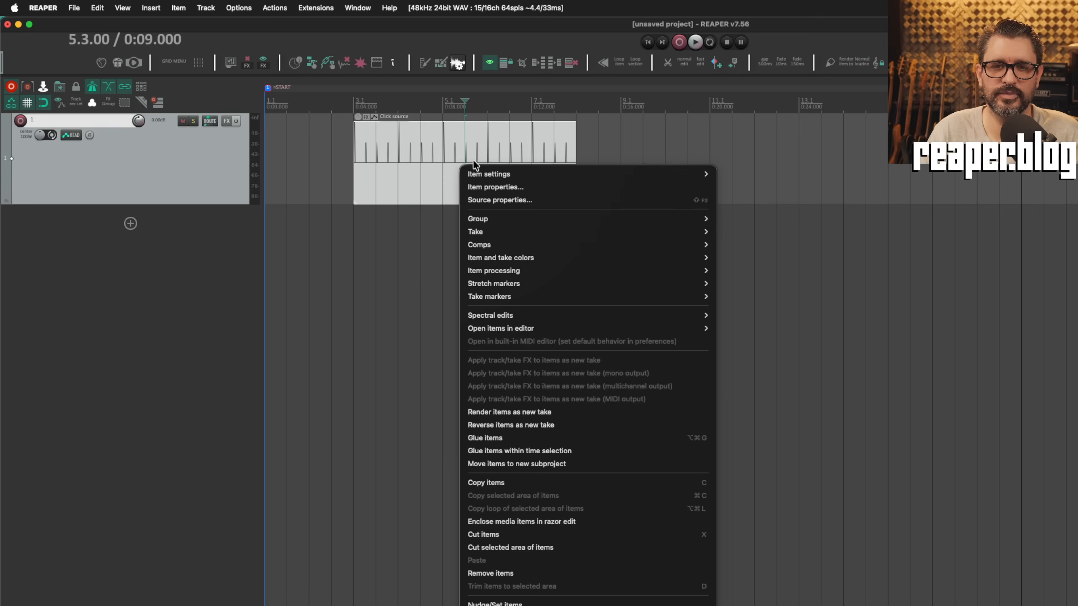
click(490, 199)
drag(250, 71, 760, 75)
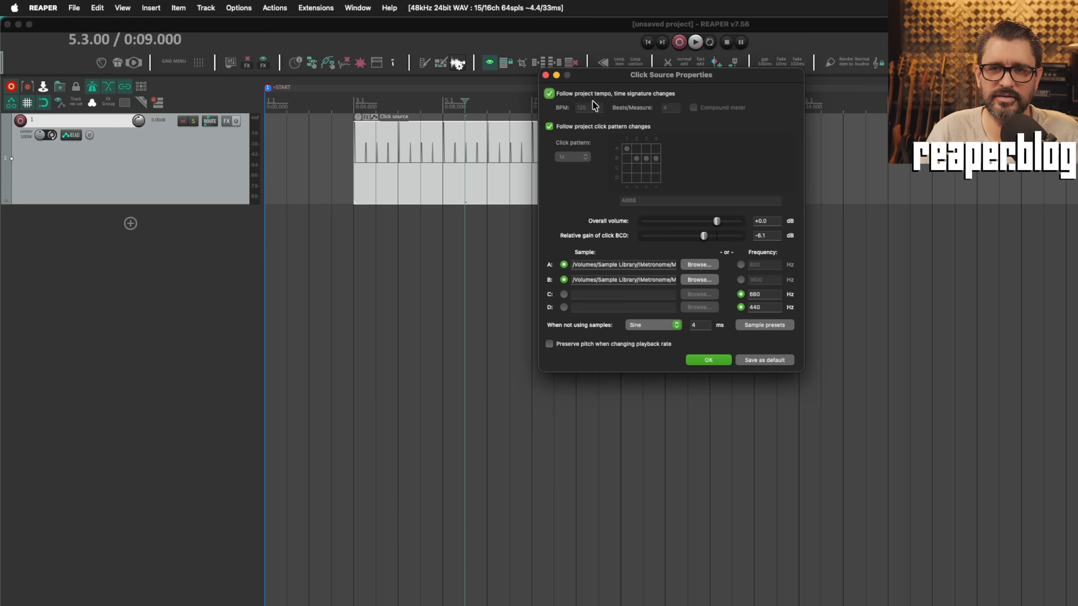
Step: Toggle the click source's project tempo following off and on, then do the same for click pattern following, checking the pattern multiplier options
click(549, 94)
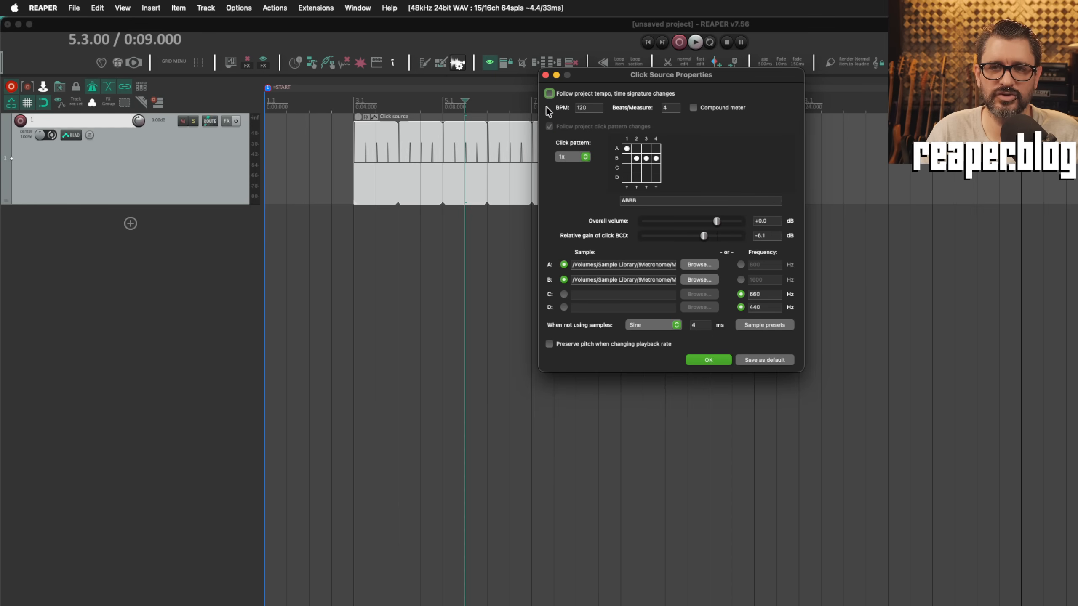
click(549, 94)
click(550, 126)
click(582, 158)
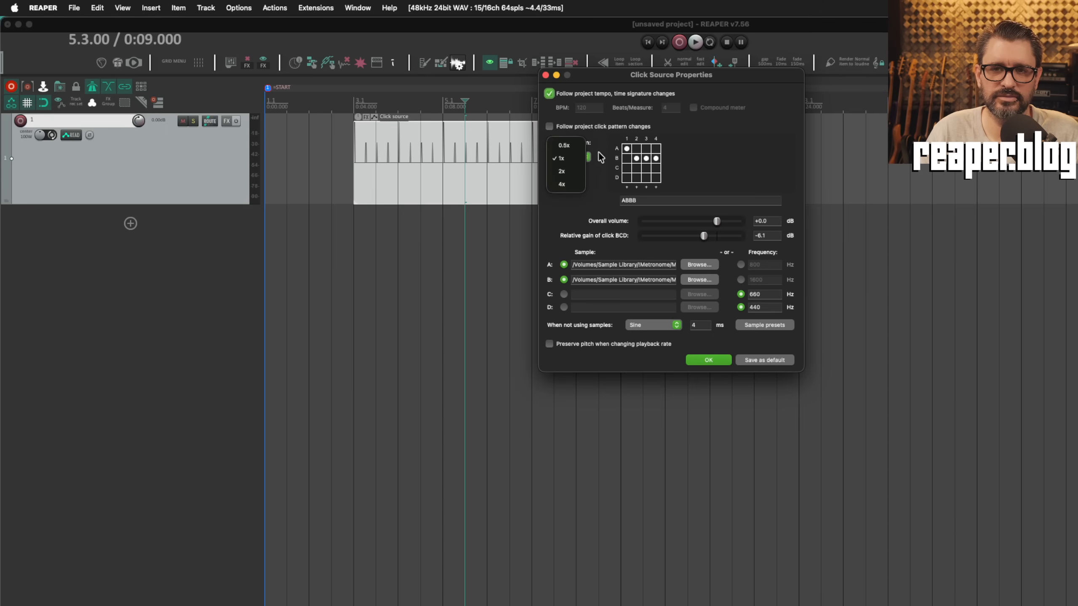
click(580, 159)
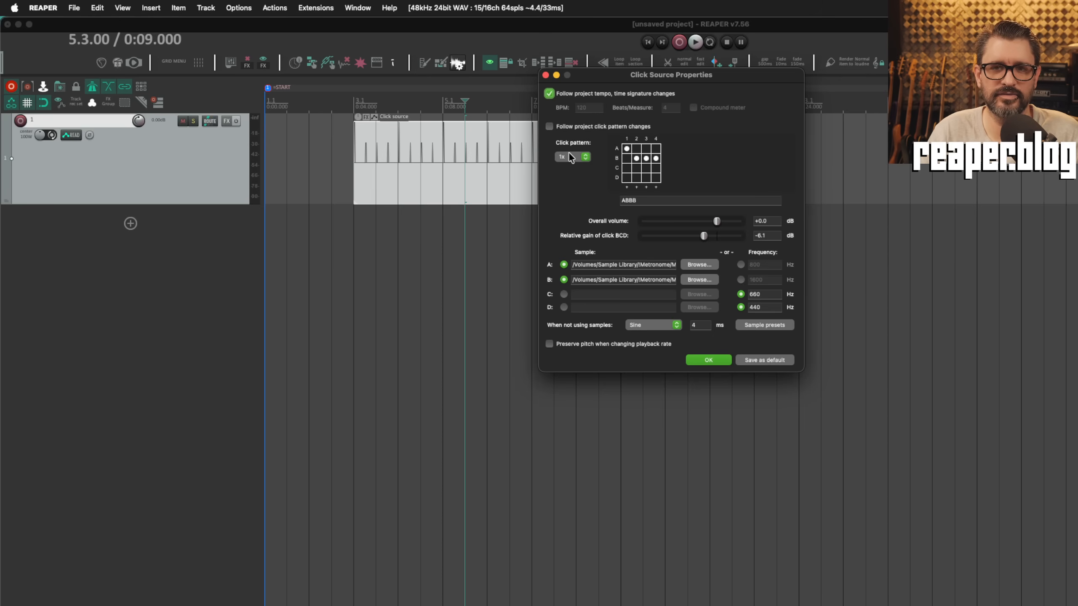
click(549, 127)
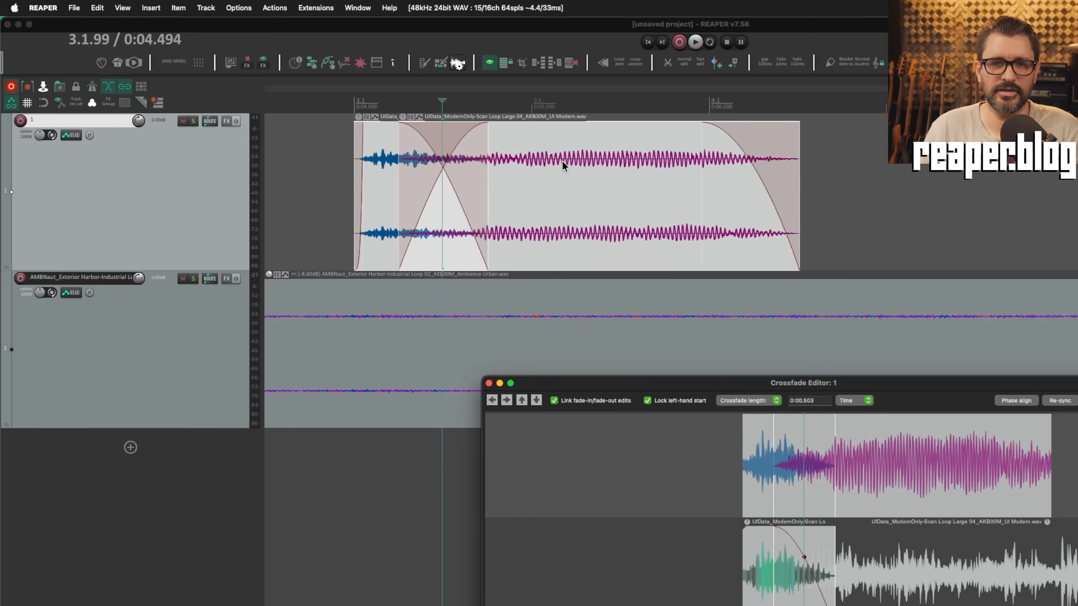
Step: Reposition the second overlapping item on track 1 for a crossfade of about 0.433 s, and close the Crossfade Editor
drag(561, 163, 592, 170)
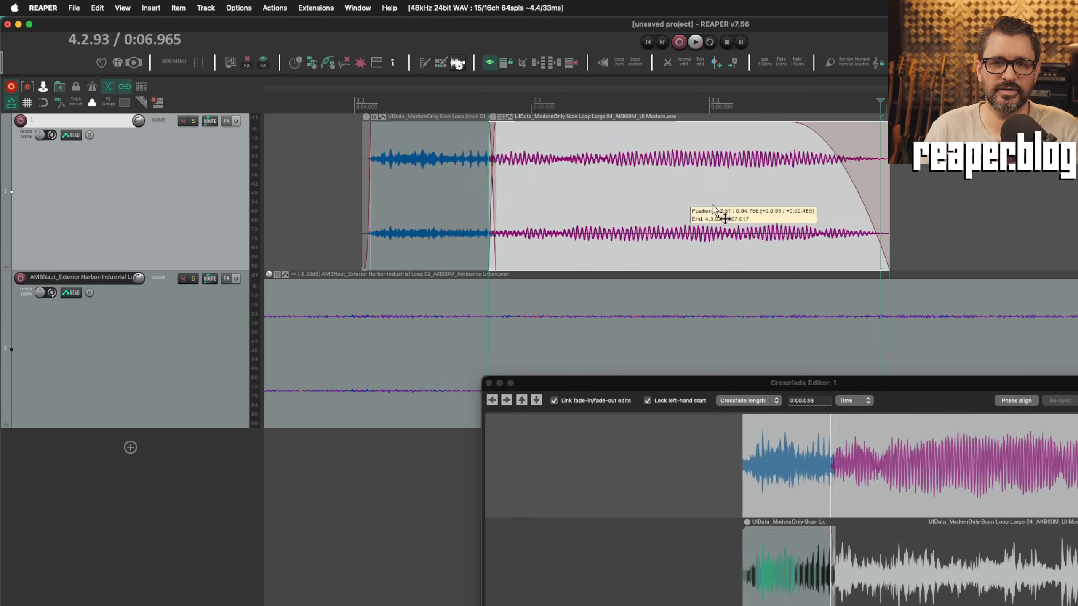
drag(667, 214, 615, 208)
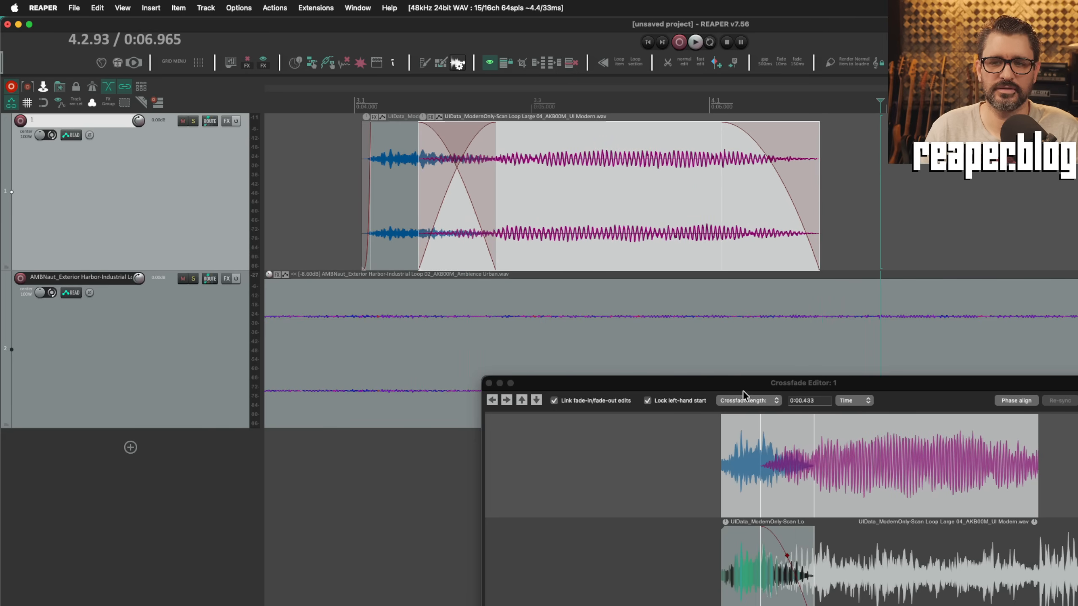
drag(744, 392, 523, 312)
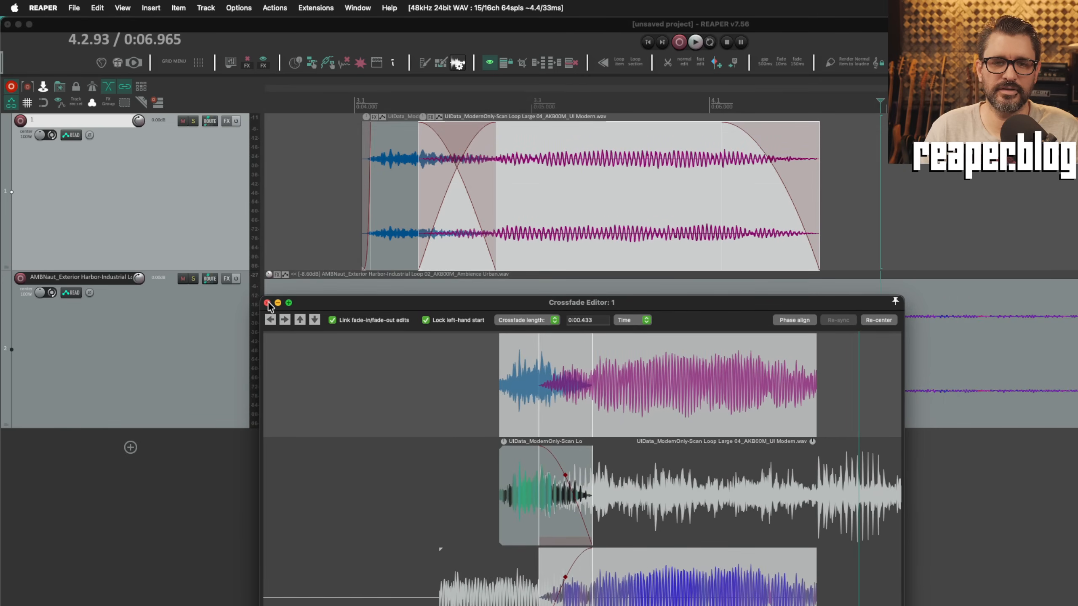
click(267, 303)
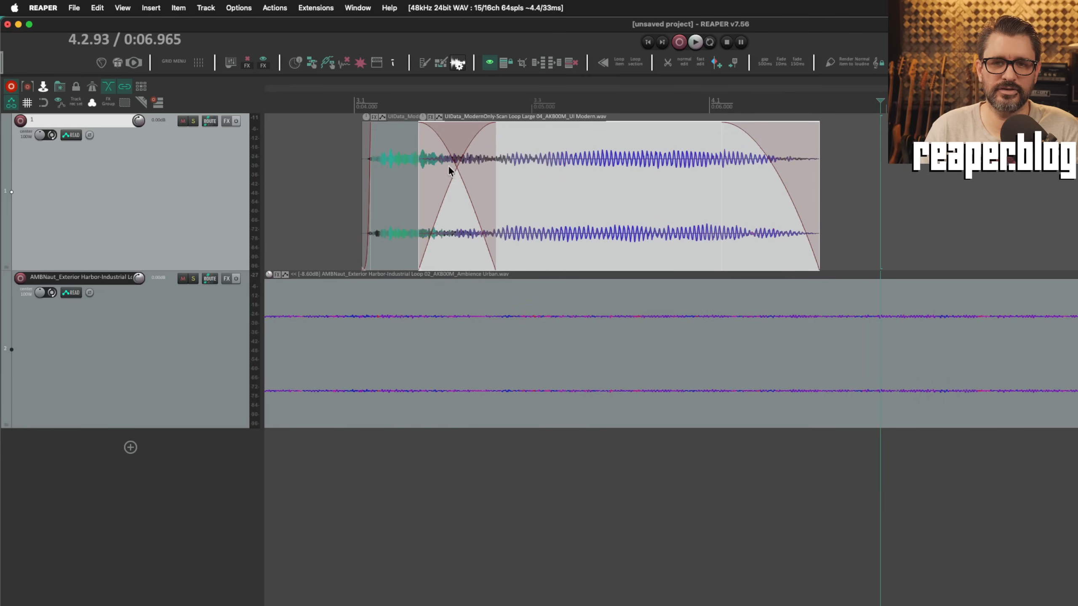
Step: Reopen the Crossfade Editor from the crossfade between the two items on track 1 and reposition its window
click(456, 170)
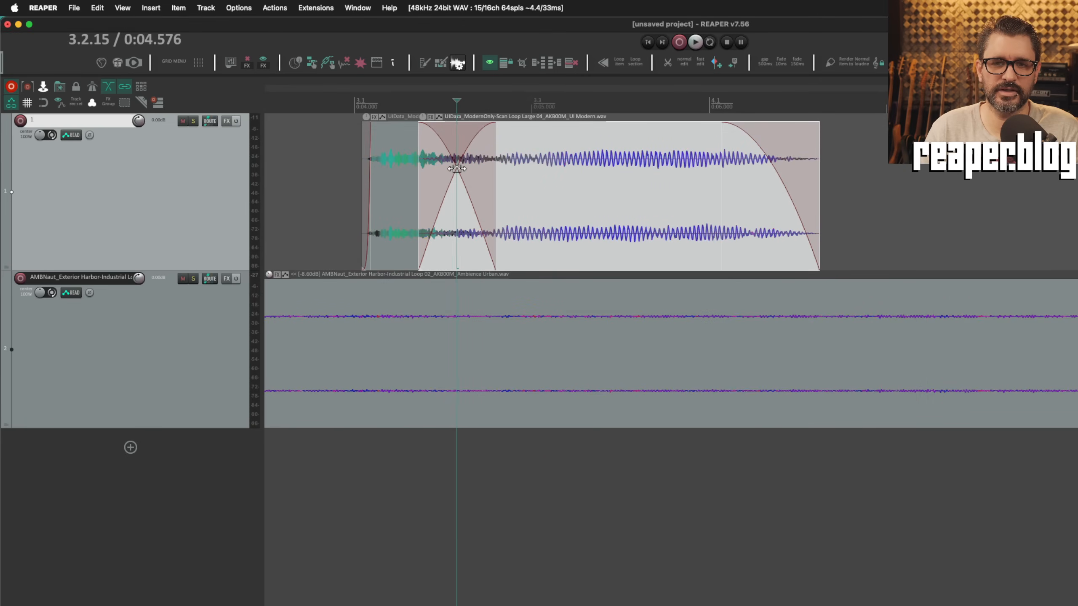
double_click(456, 169)
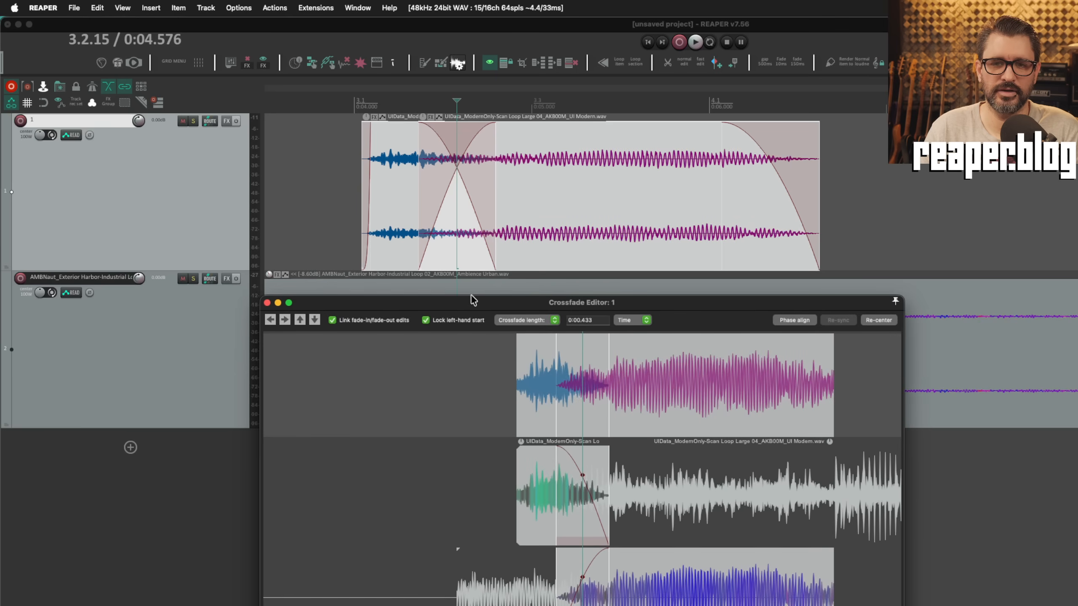
drag(473, 300, 464, 129)
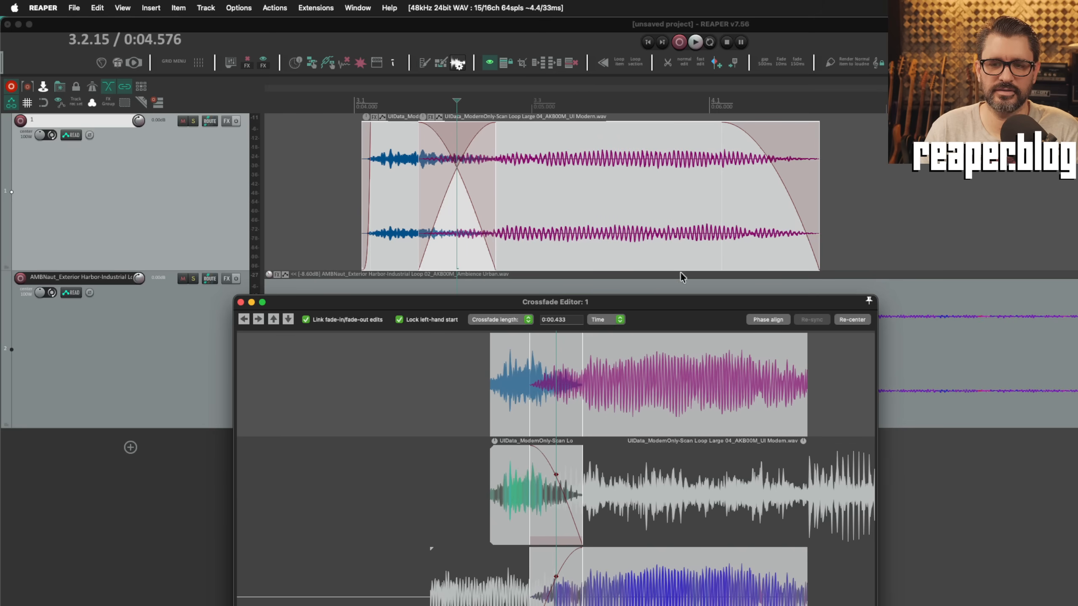
Step: Adjust both edges of the crossfade in the Crossfade Editor to shorten it to about 0.276 s
drag(669, 582, 670, 581)
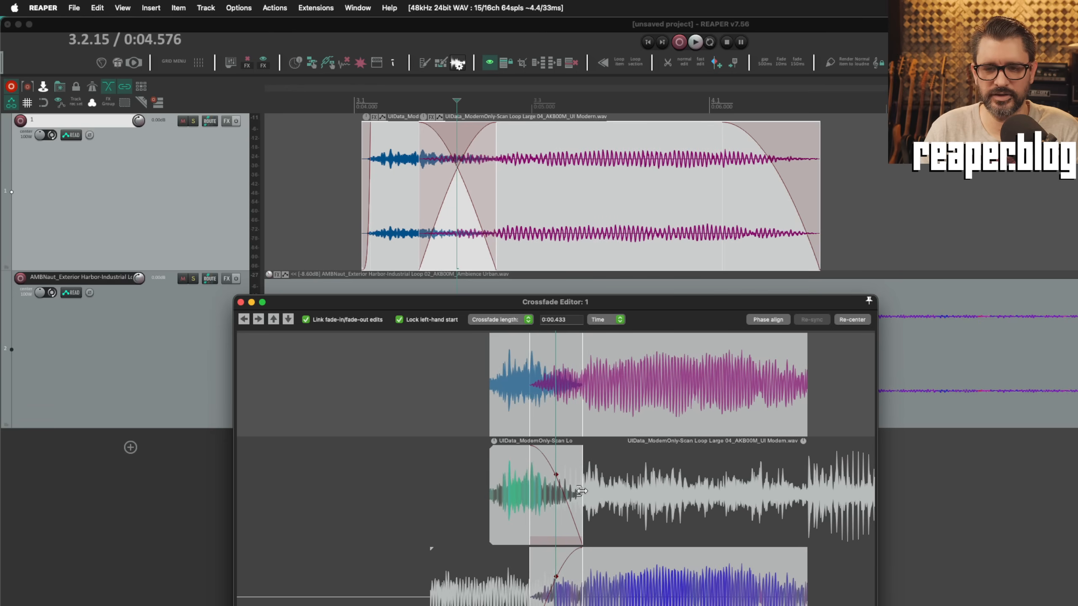
mouse_move(582, 491)
mouse_down()
mouse_move(730, 493)
mouse_move(569, 492)
mouse_up()
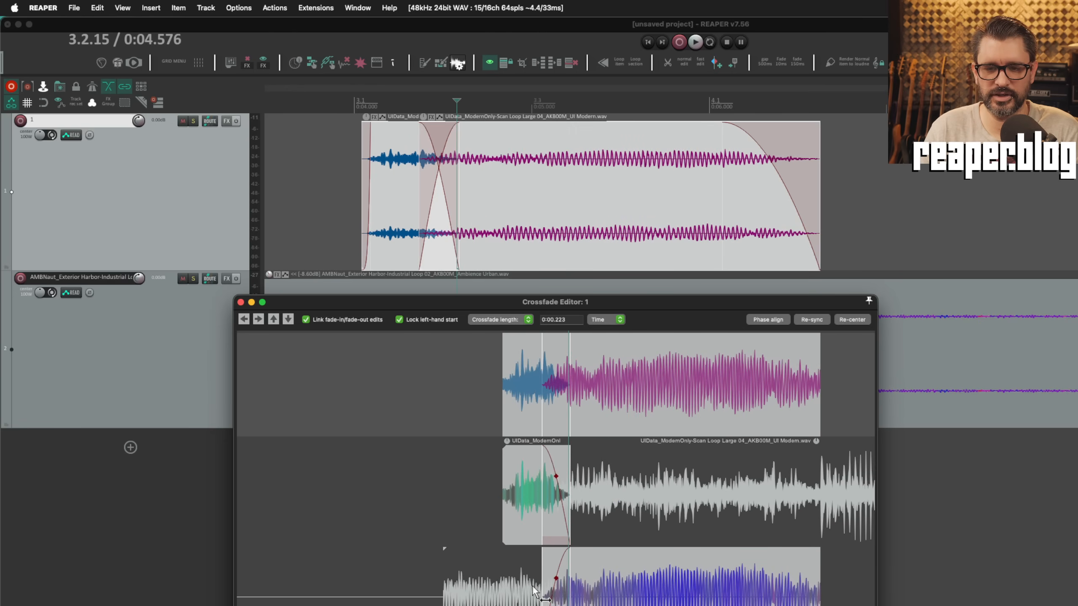
drag(538, 577, 525, 576)
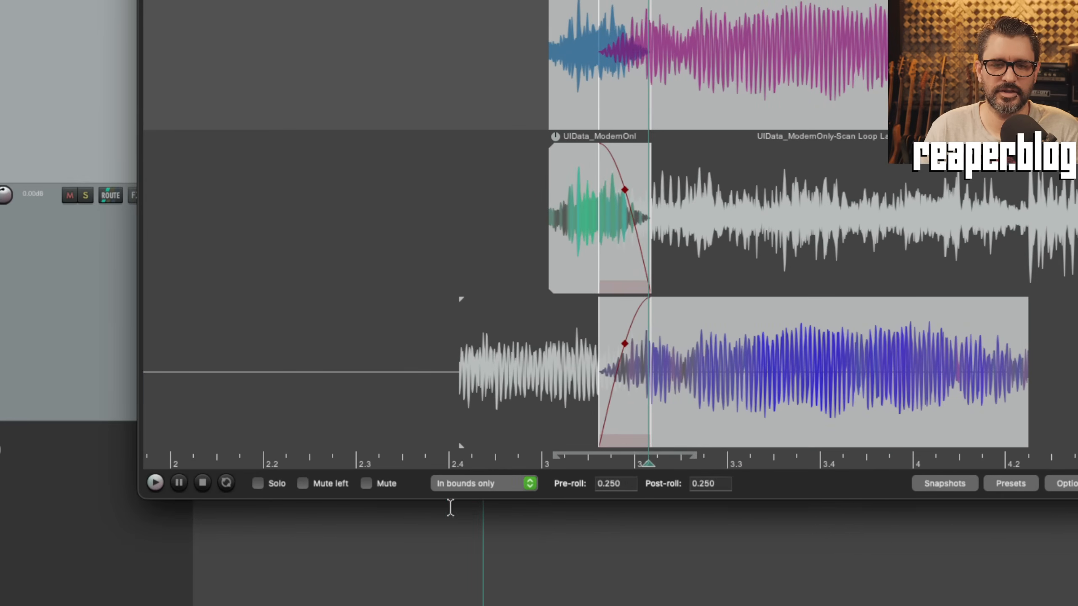
Step: Cycle the Crossfade Editor's audition mode through Out of bounds only, Top lane only and Bottom lane only, returning to In bounds only
click(464, 488)
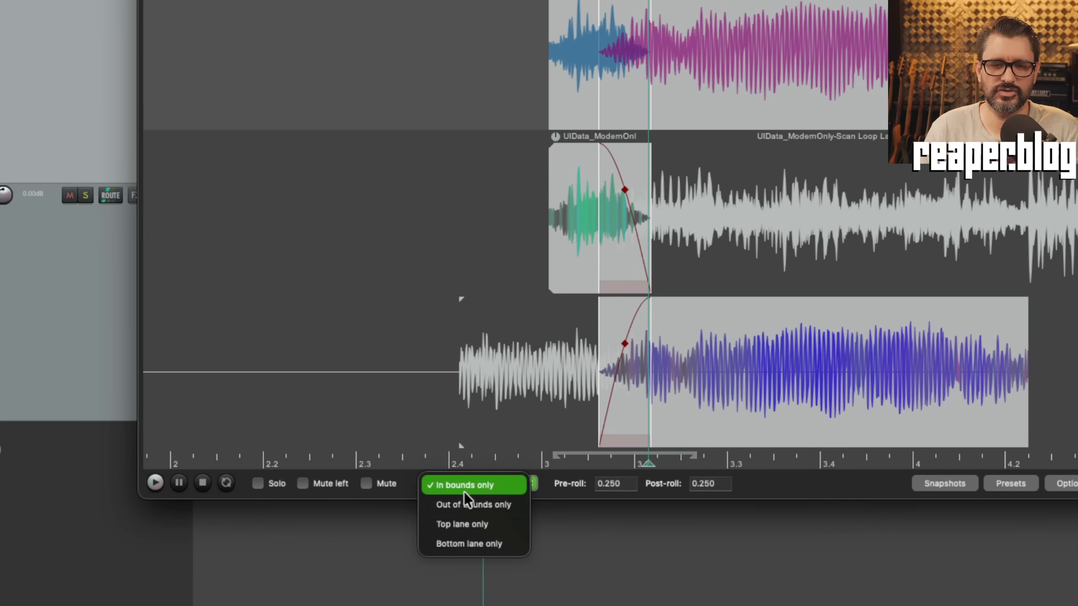
click(497, 488)
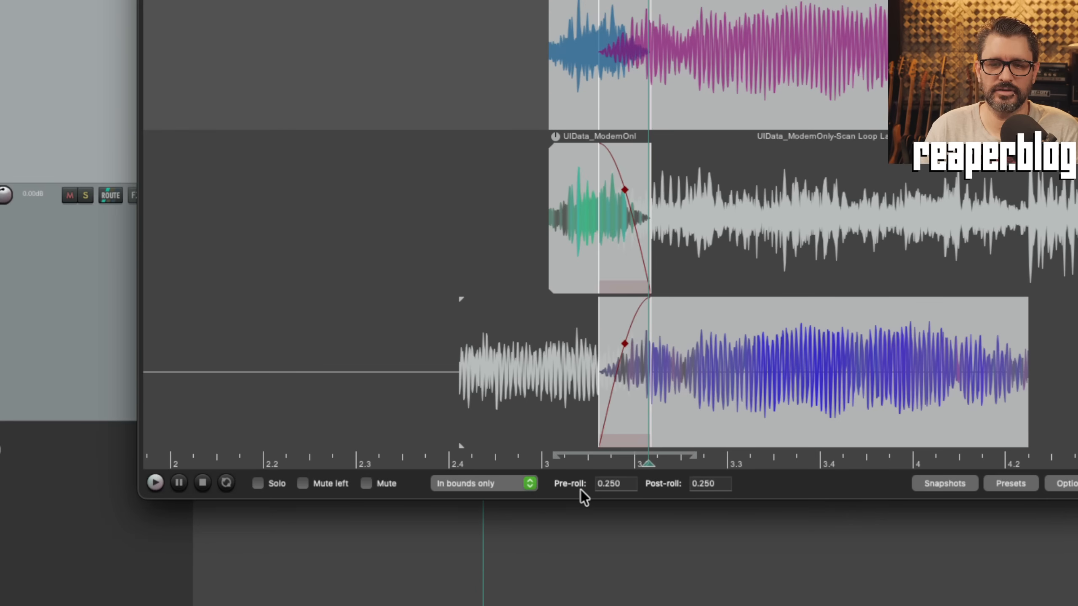
click(508, 485)
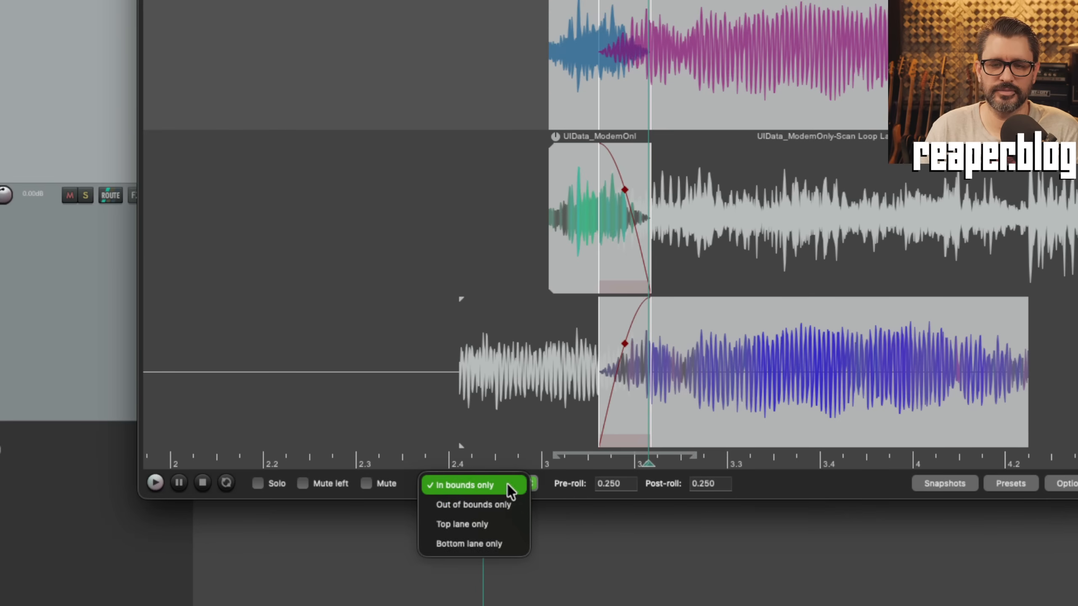
click(504, 507)
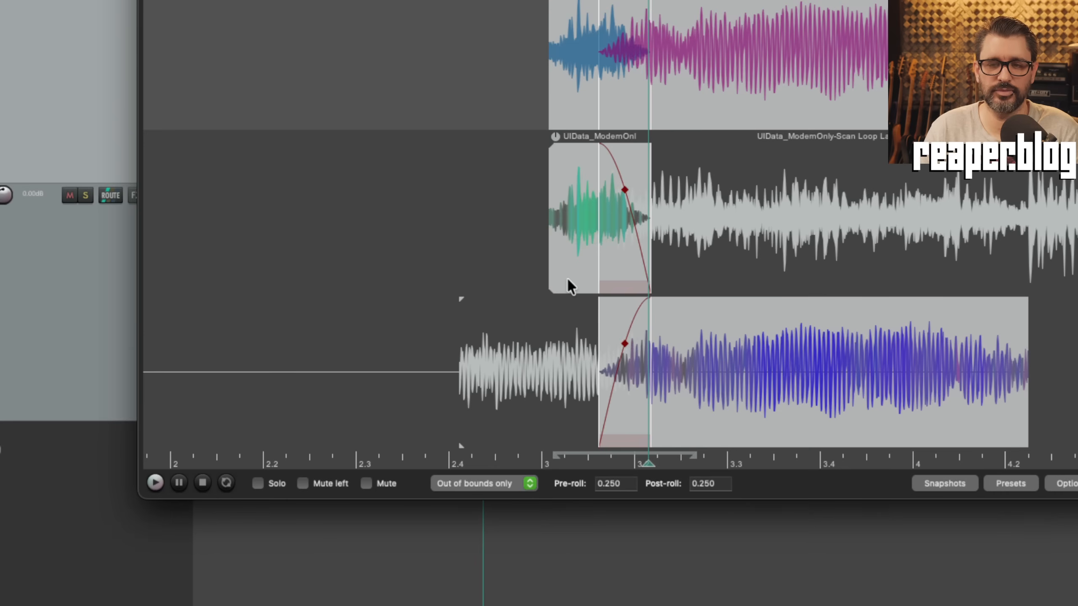
click(508, 484)
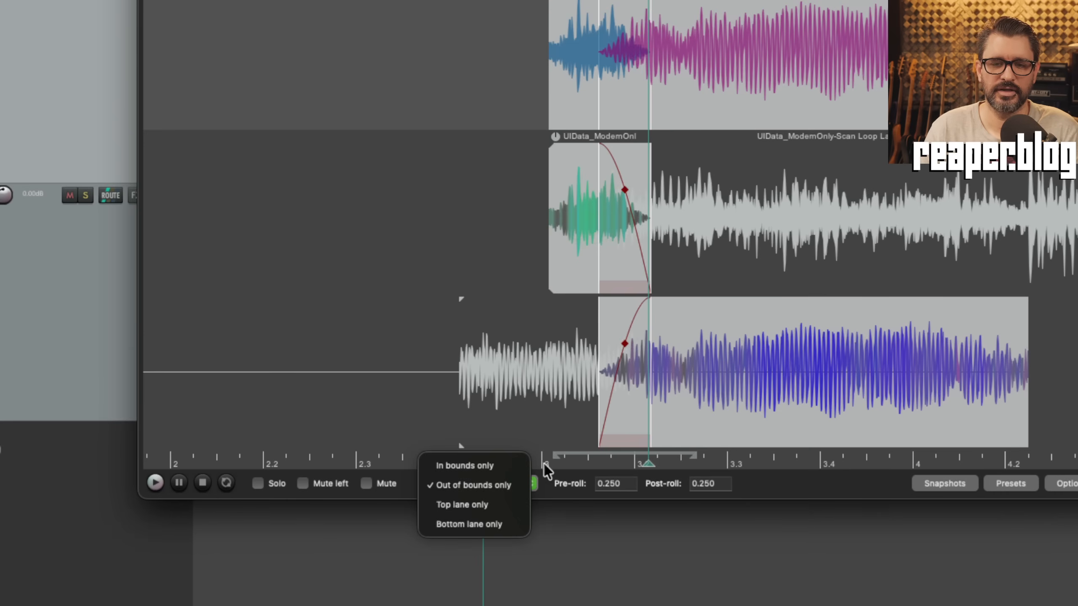
click(504, 508)
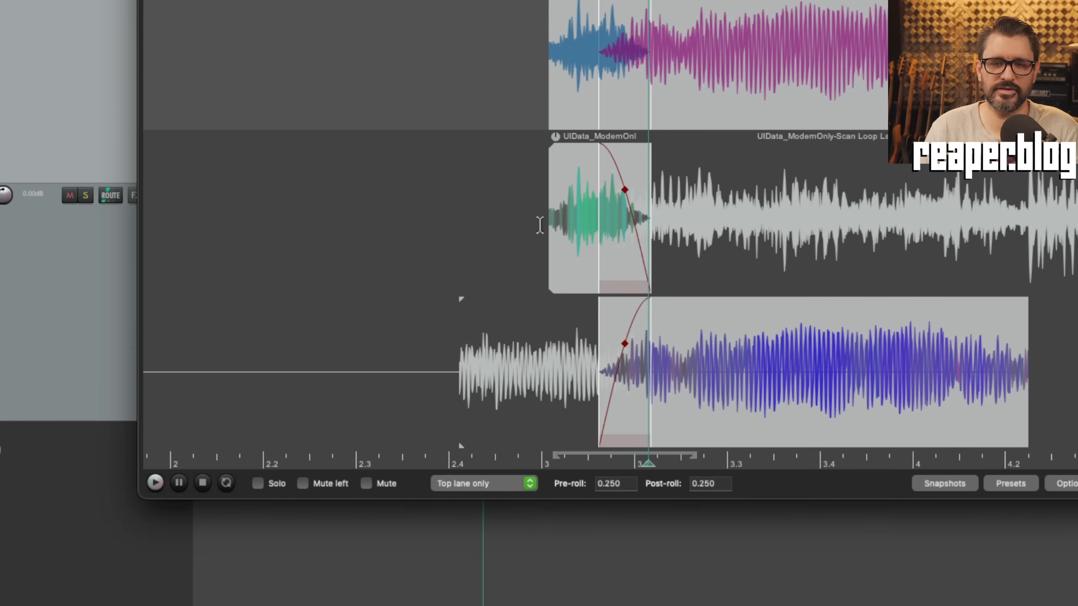
click(493, 485)
click(491, 509)
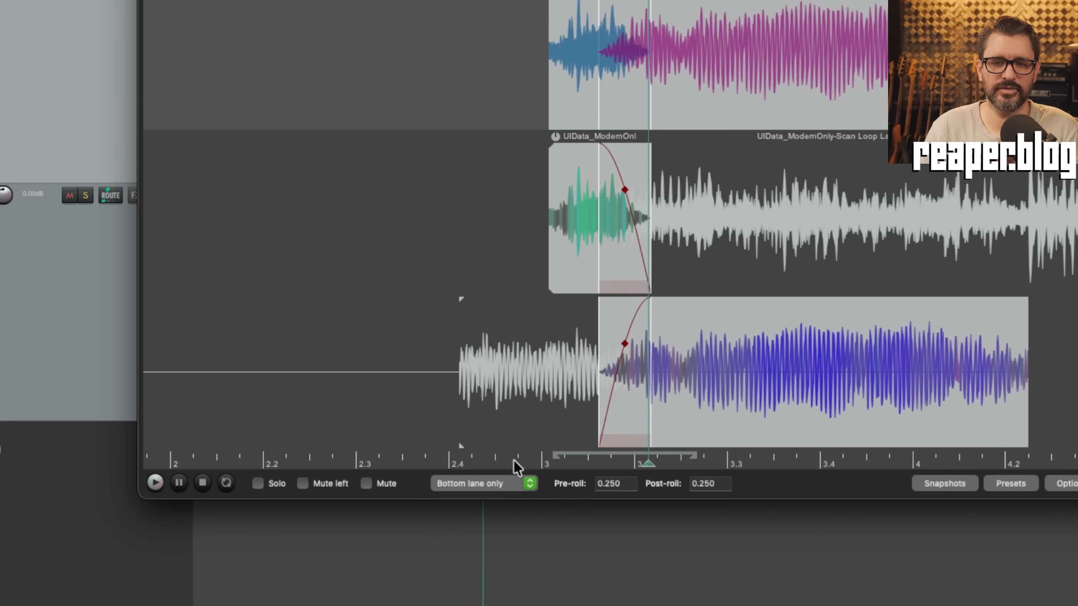
click(507, 484)
click(507, 433)
click(507, 484)
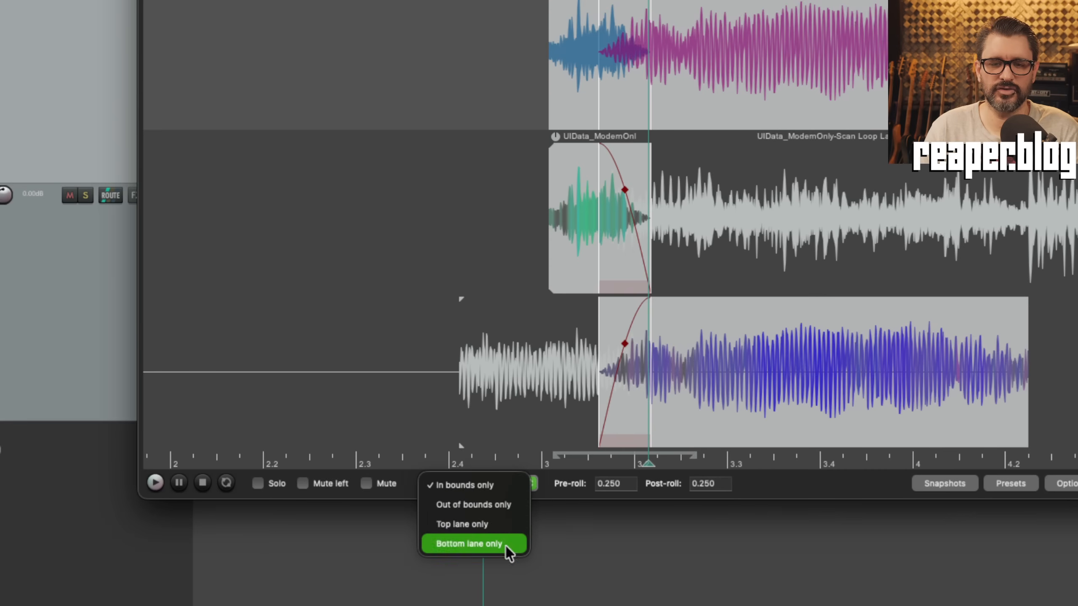
click(405, 502)
Step: Toggle the Crossfade Editor's Mute left and Mute options on and off again
click(303, 485)
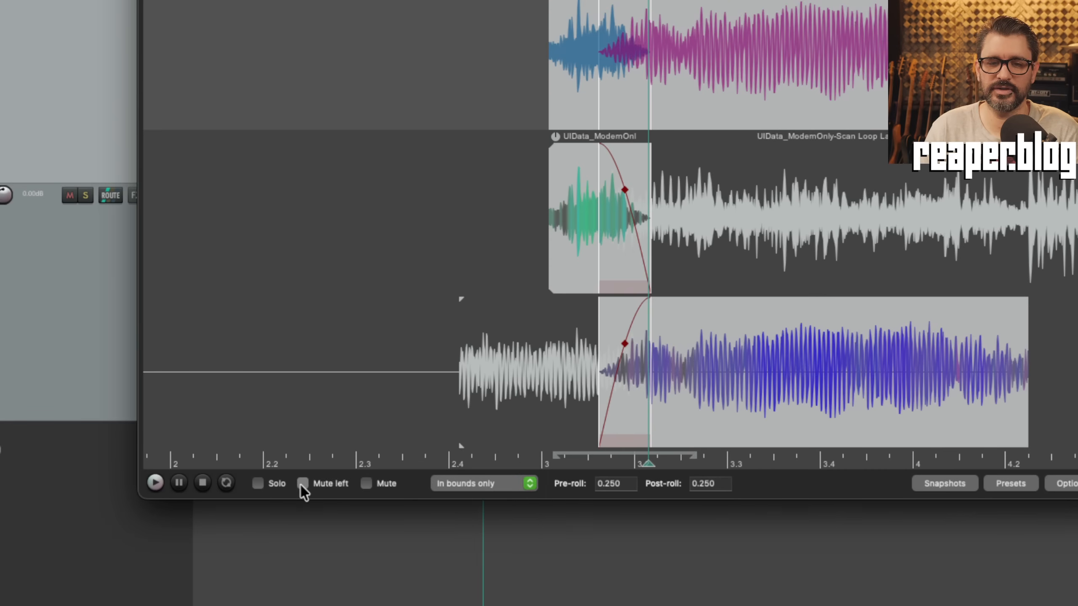
click(302, 484)
click(366, 485)
click(366, 484)
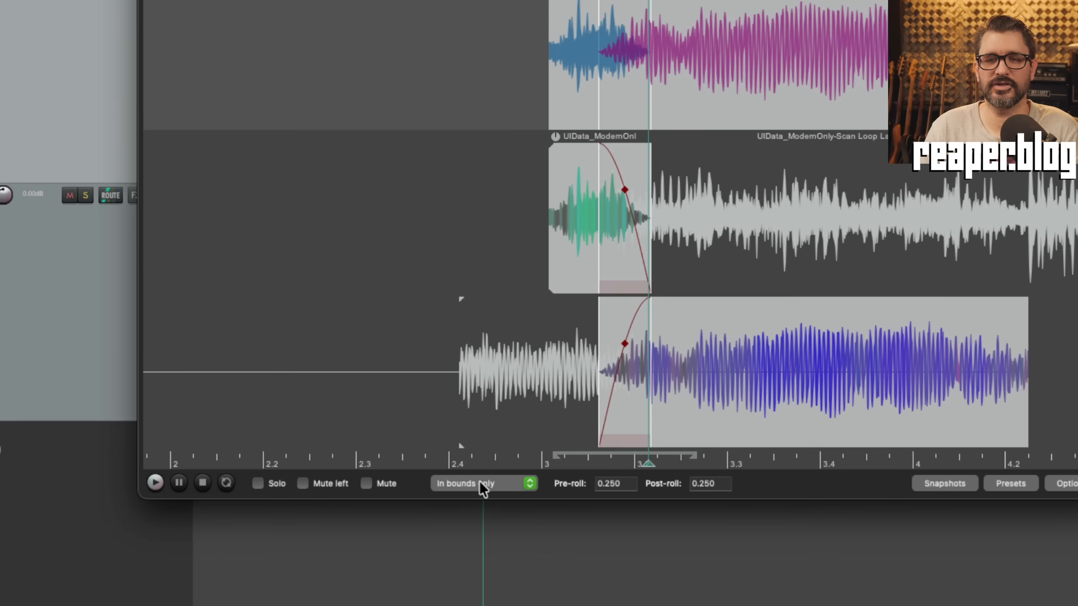
Step: Enable Mute left with the audition mode set to Top lane only, and audition the crossfade
click(314, 488)
click(530, 484)
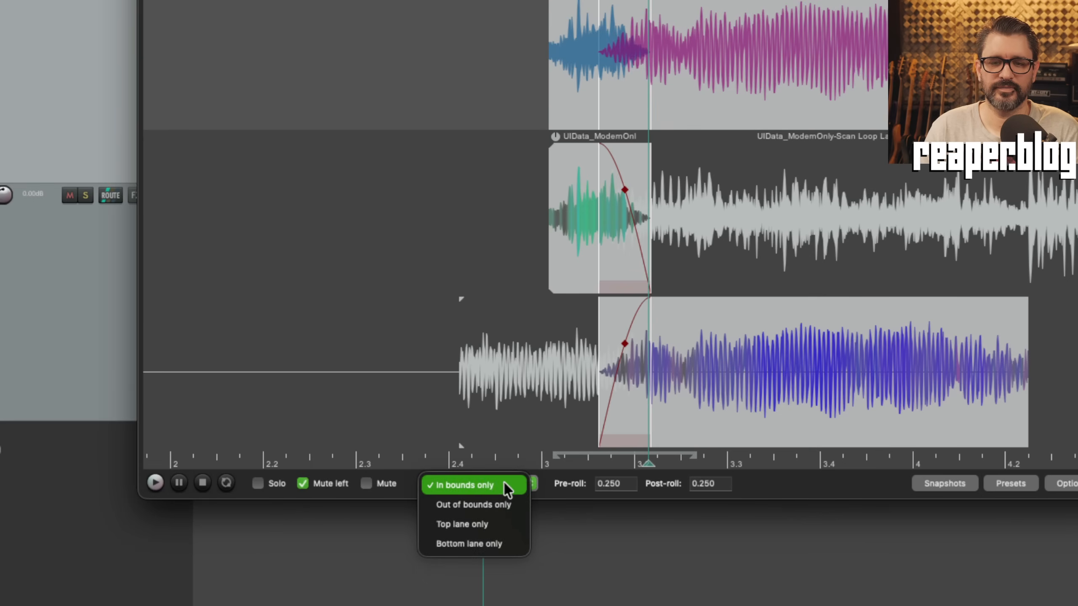
click(504, 525)
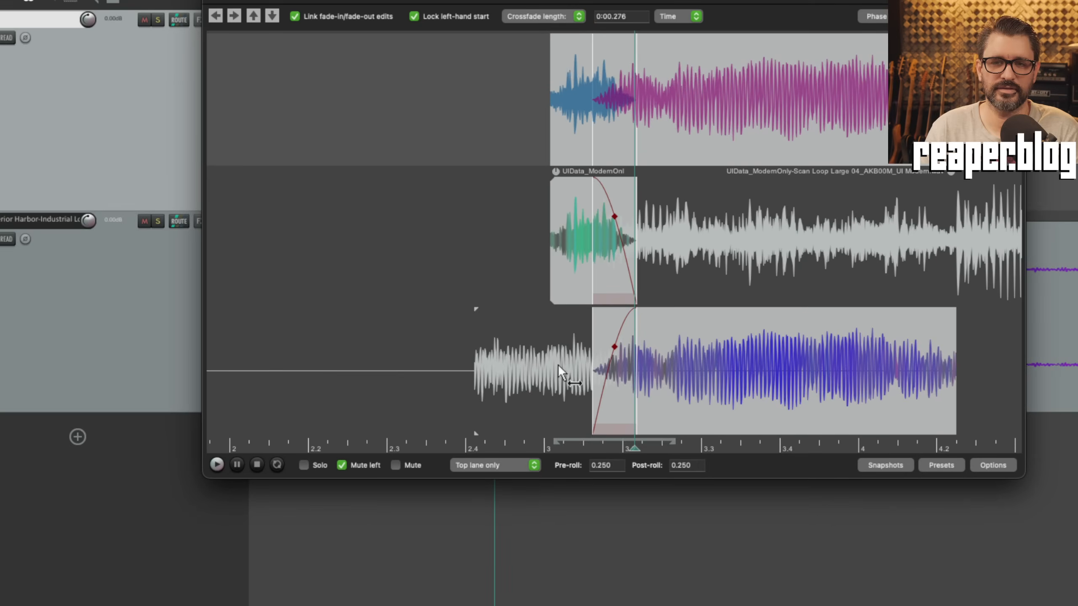
key(space)
key(space)
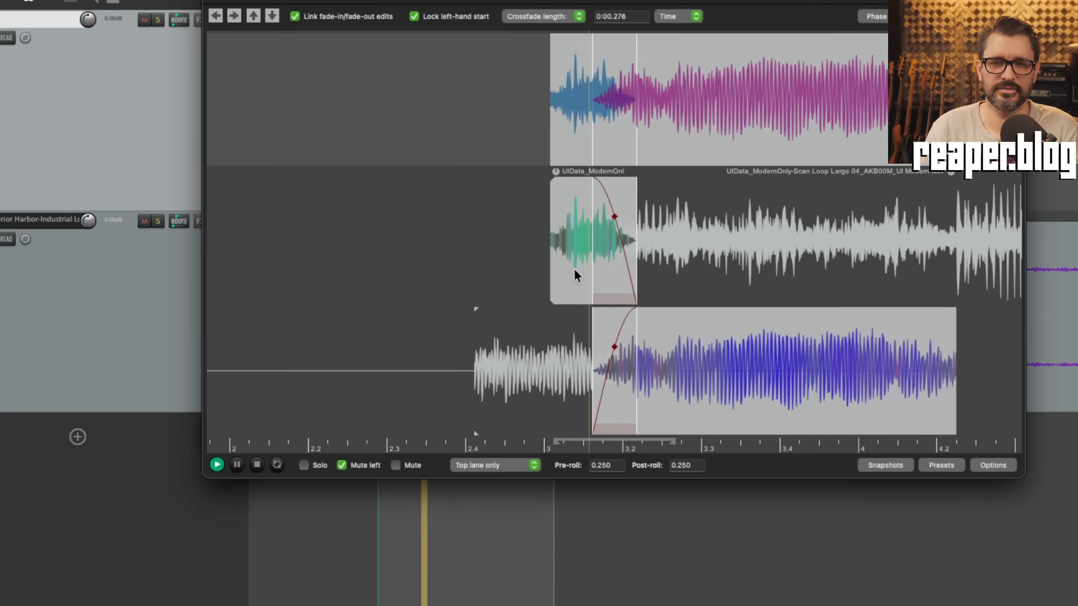
key(space)
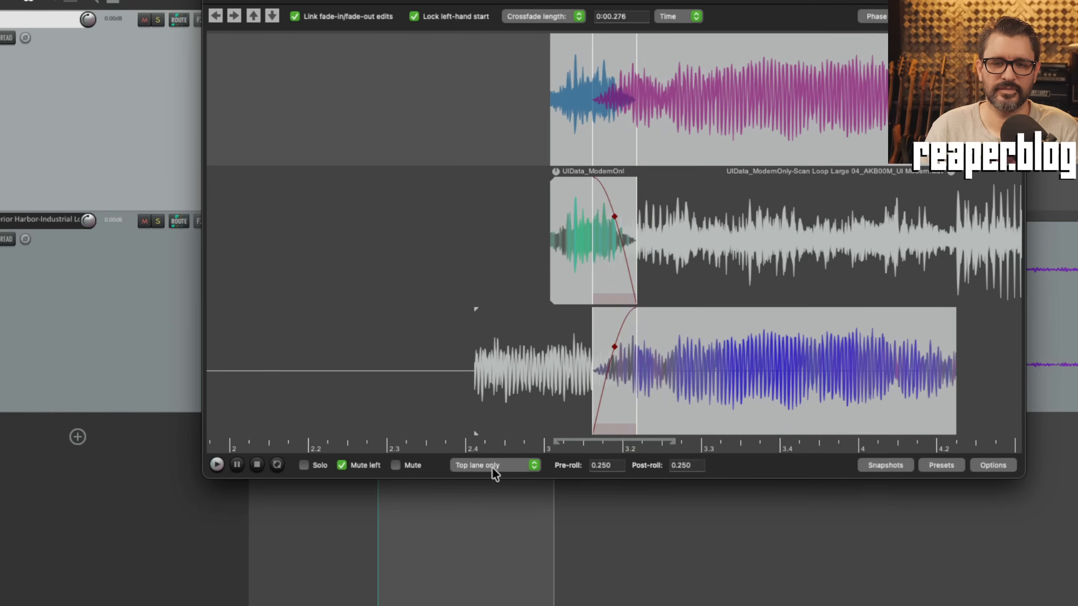
Step: Set the audition mode to Bottom lane only, and audition the crossfade with Mute left on and off
click(495, 471)
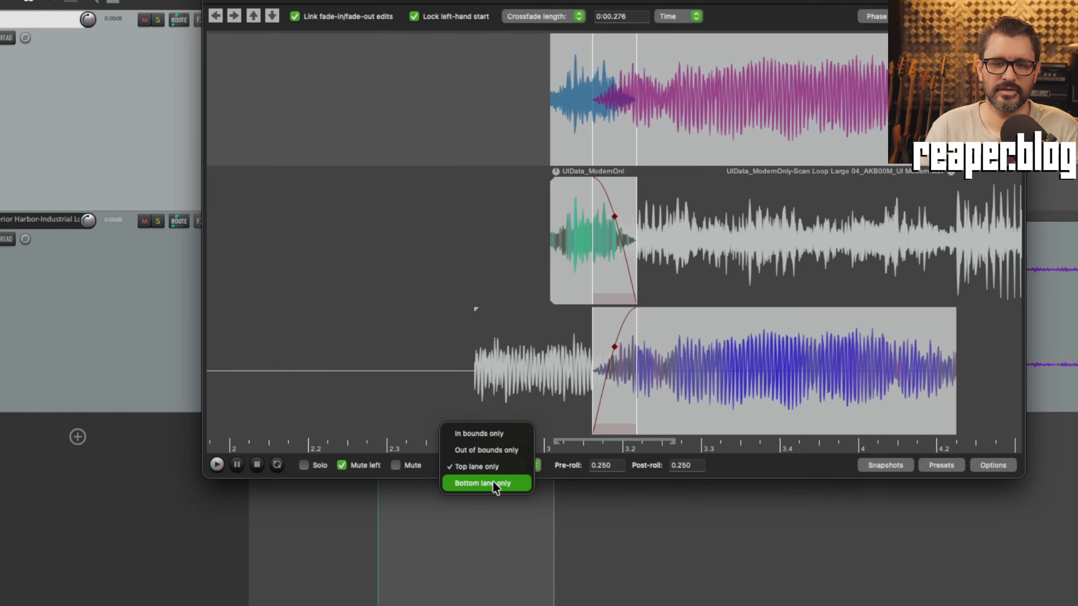
click(493, 483)
key(space)
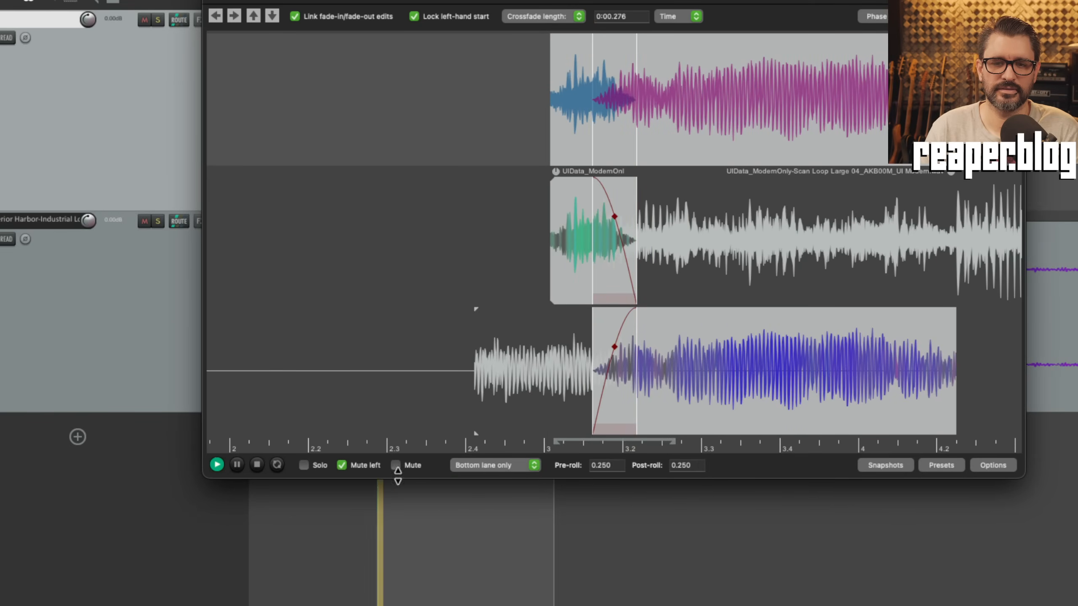
click(342, 466)
key(space)
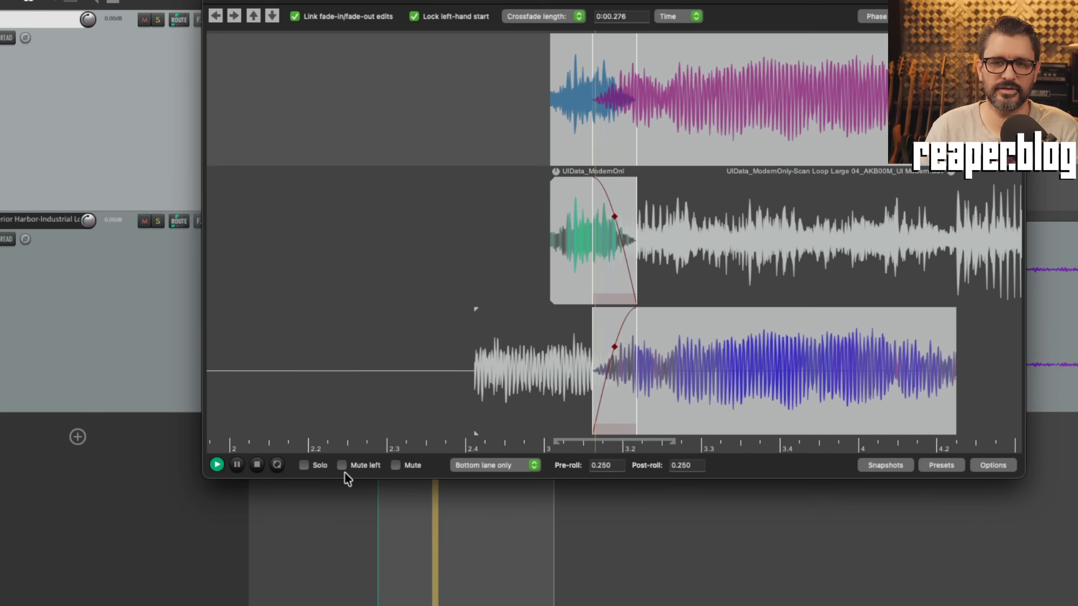
Step: Enable Solo in the Crossfade Editor and audition the crossfade with Bottom lane only
click(304, 465)
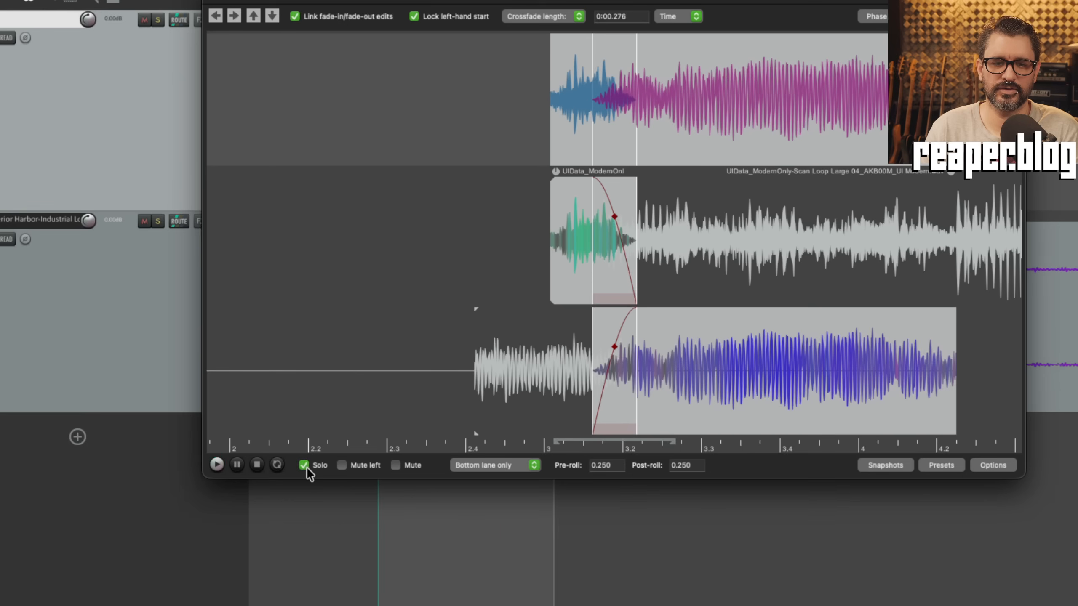
key(space)
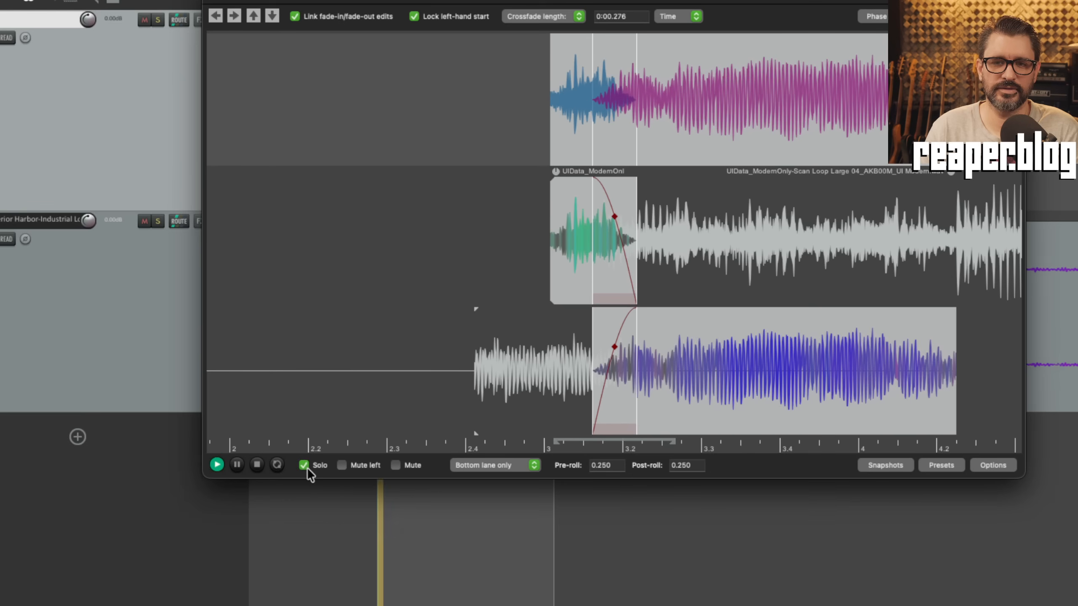
key(space)
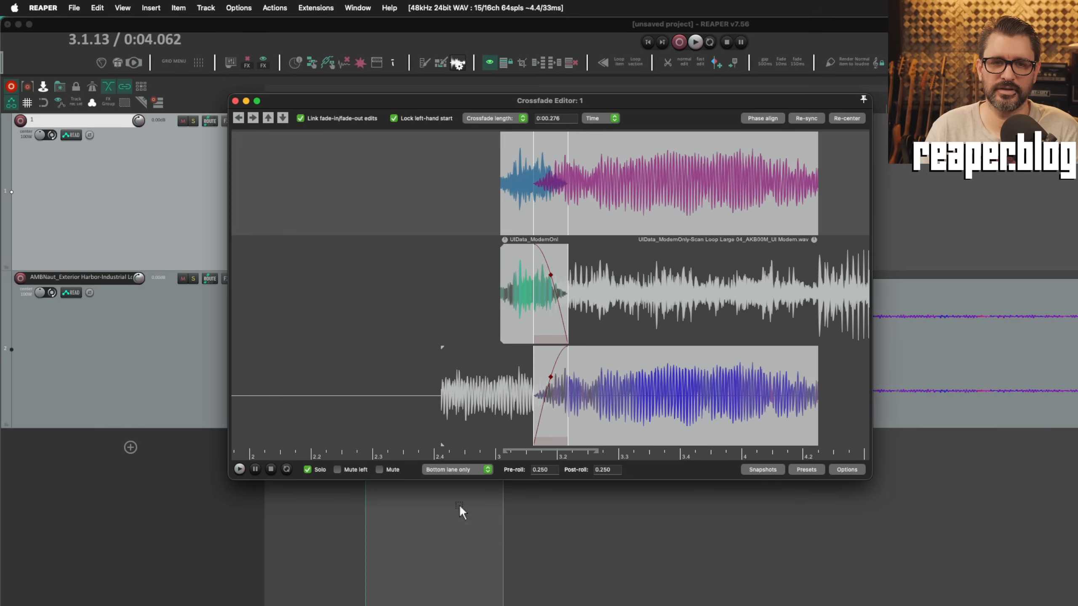
key(space)
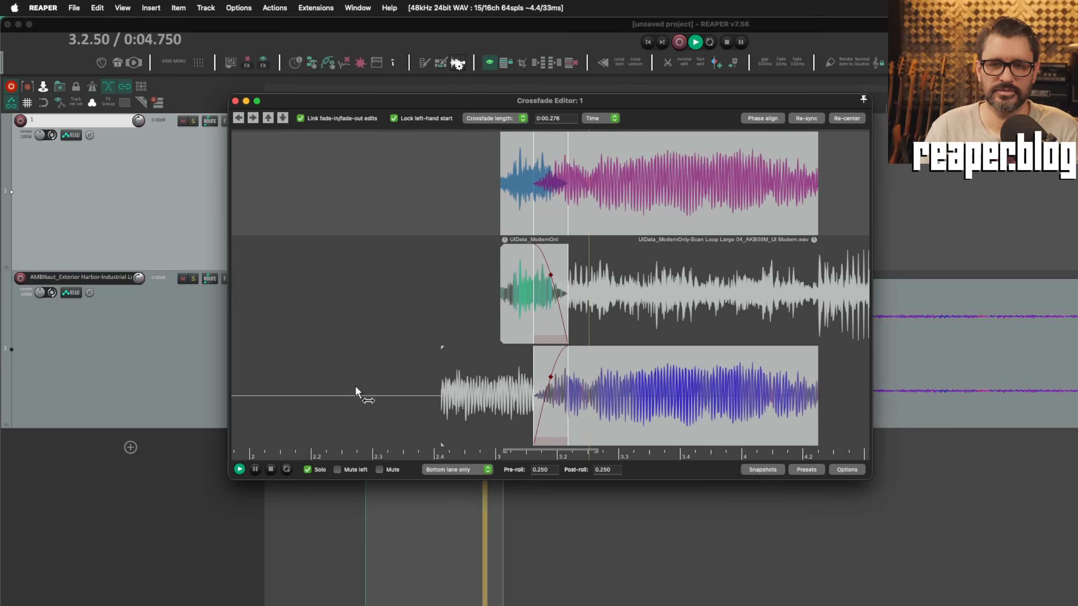
Step: Stop playback, move the Crossfade Editor aside, and audition the ambience track in solo
key(space)
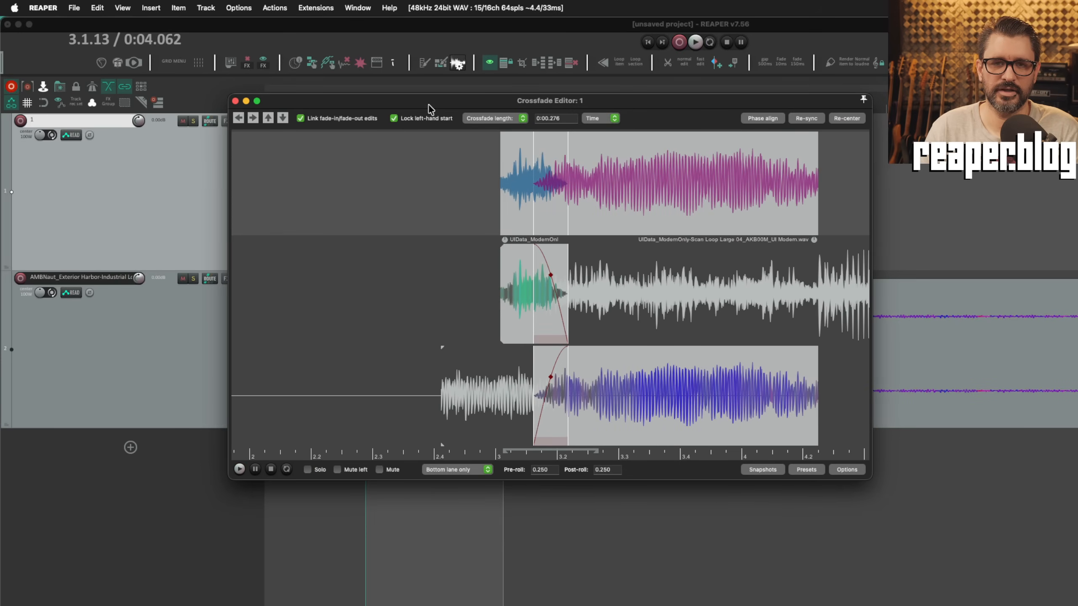
drag(429, 104, 1033, 167)
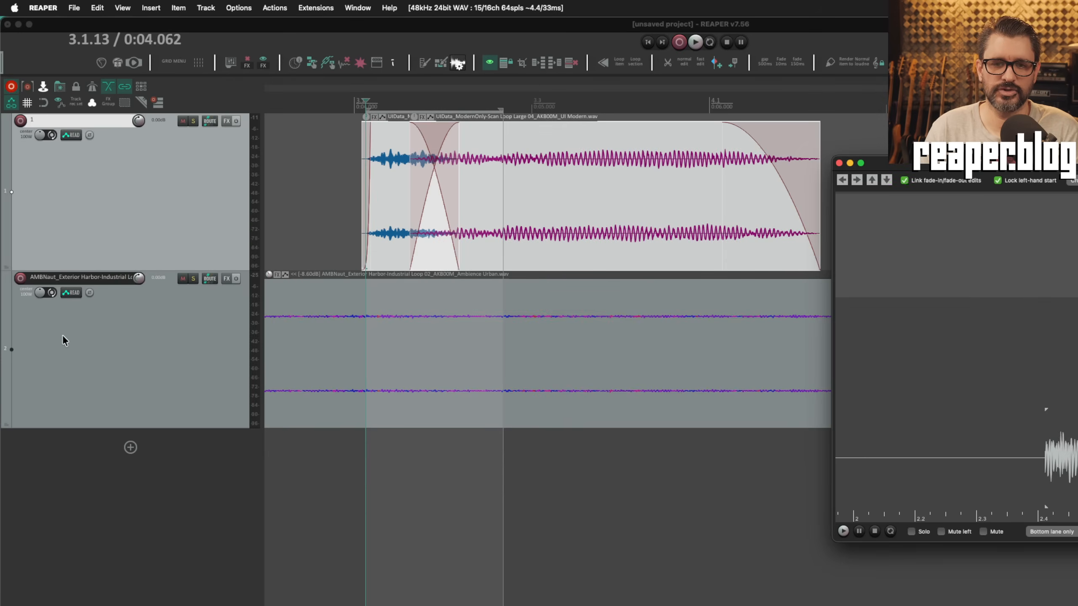
click(194, 281)
key(space)
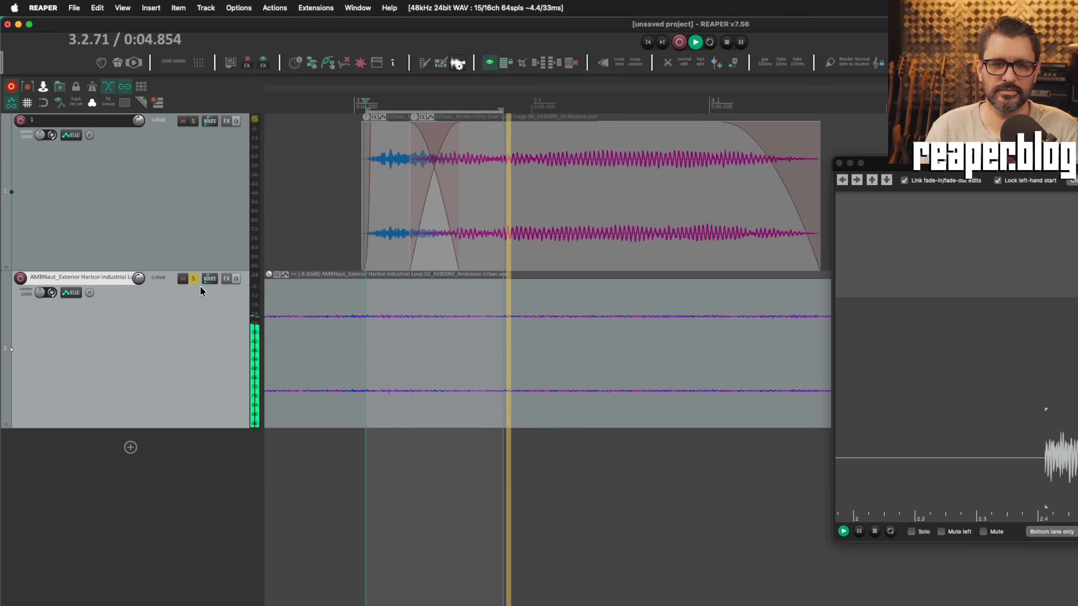
click(194, 280)
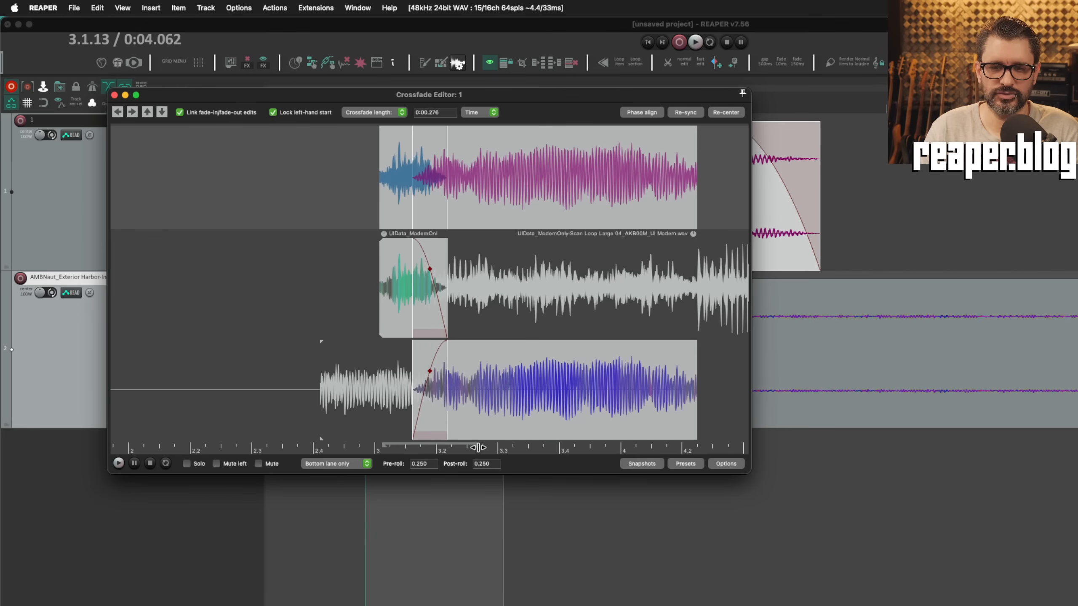
Step: Stretch the linked pre-roll and post-roll to 0.570, then unlink them and set pre-roll to 0.456 and post-roll to 0.171
drag(478, 447, 513, 447)
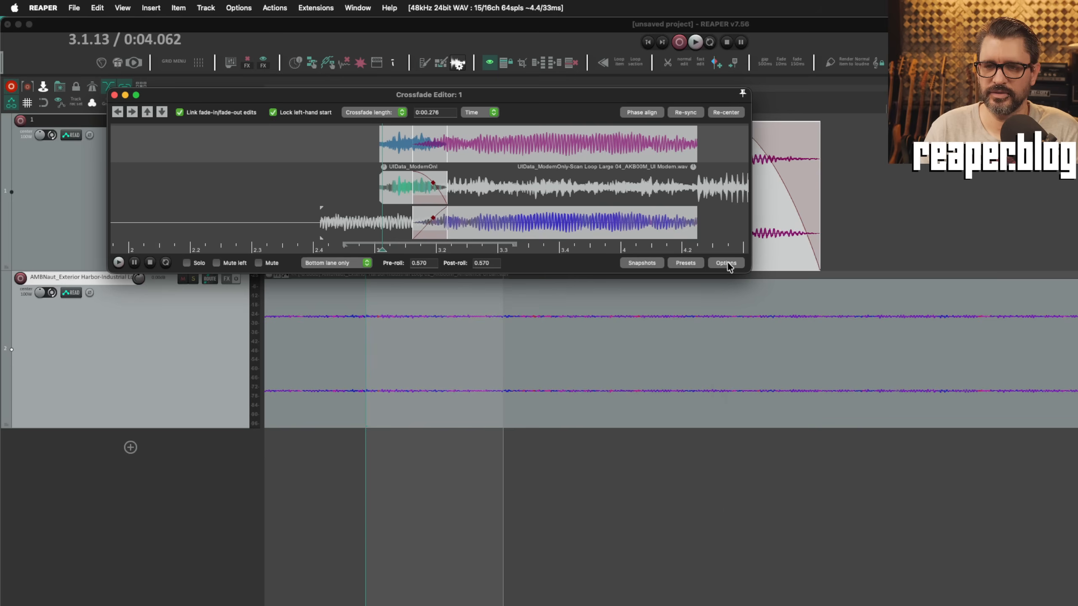
click(726, 263)
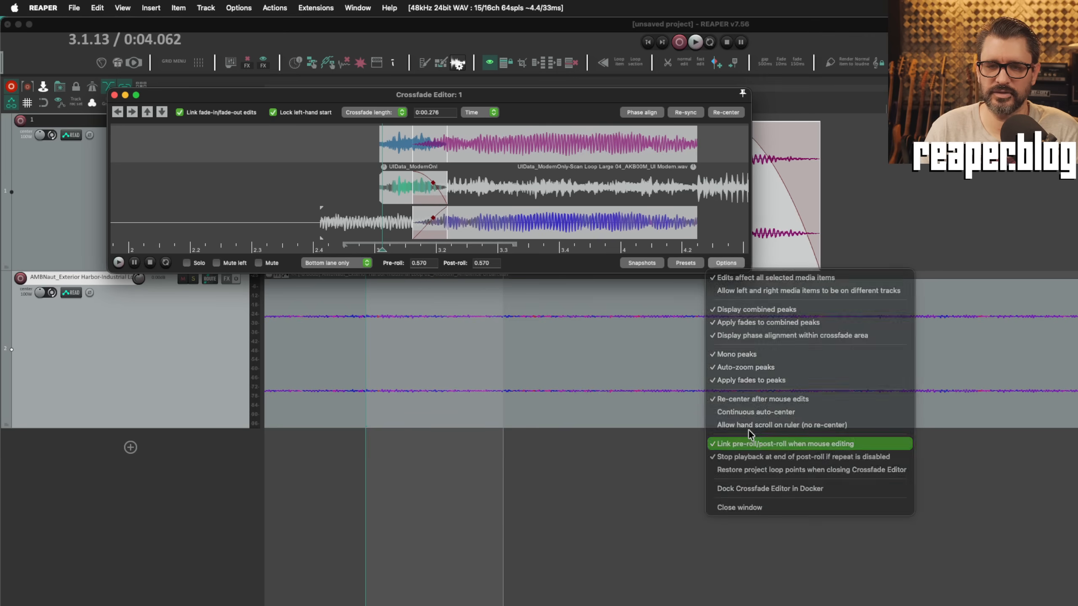
click(761, 444)
drag(513, 244, 467, 245)
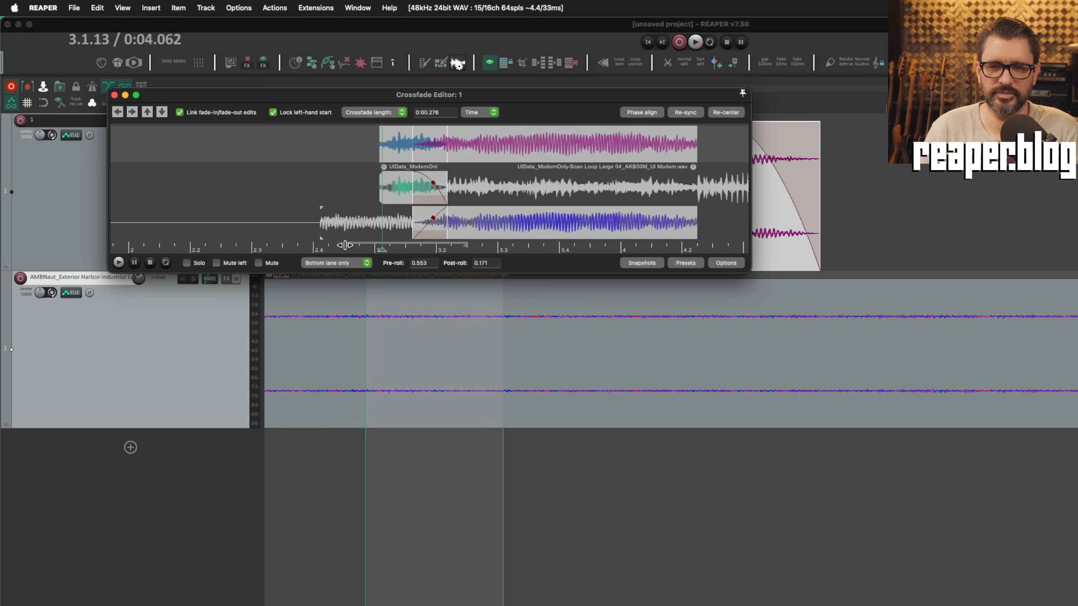
drag(344, 245, 358, 245)
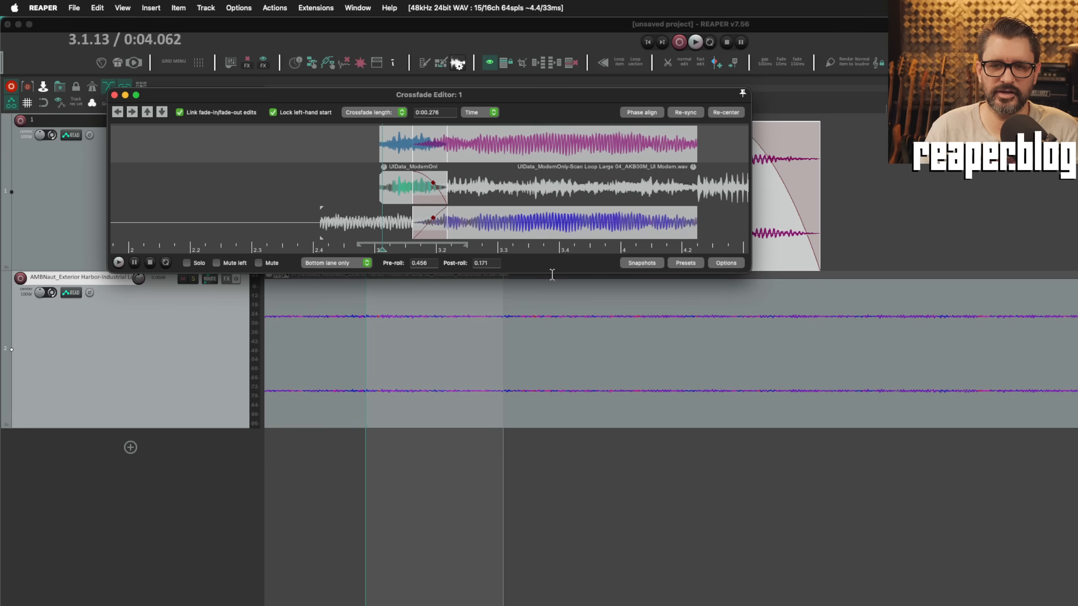
Step: Make the Crossfade Editor taller, allow hand scrolling on its ruler without re-centering, and try scrolling and zooming the waveforms
drag(553, 273, 550, 335)
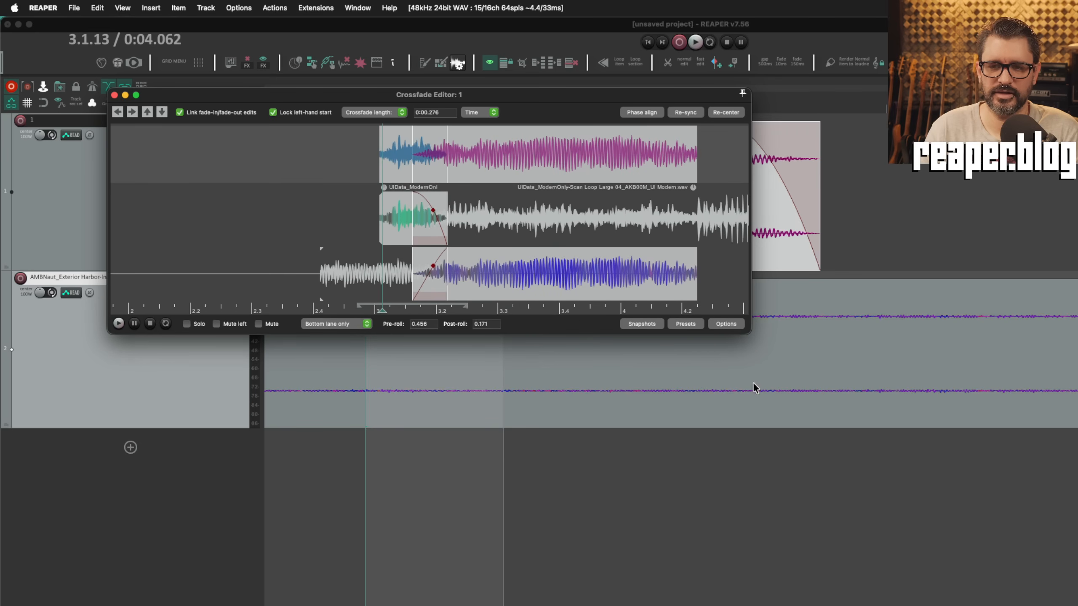
click(731, 324)
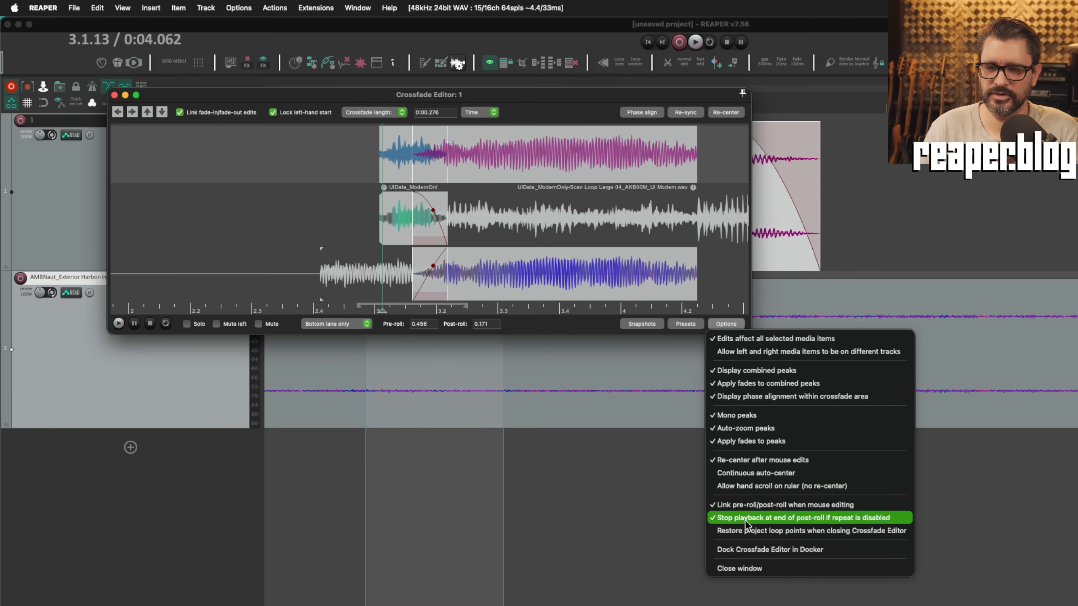
click(747, 486)
drag(537, 309, 588, 309)
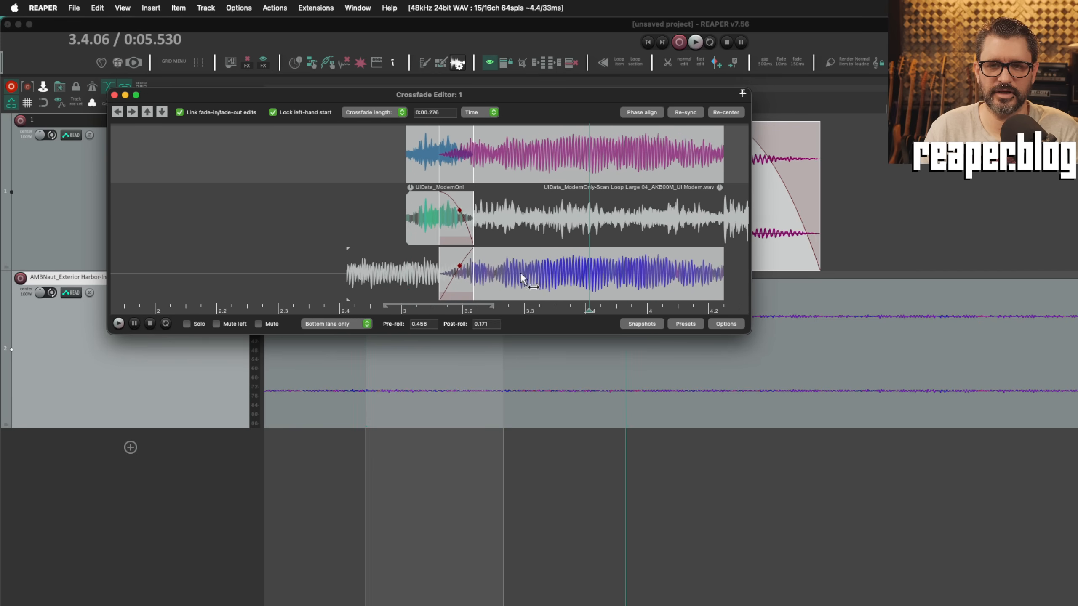
scroll(502, 242, up, 5)
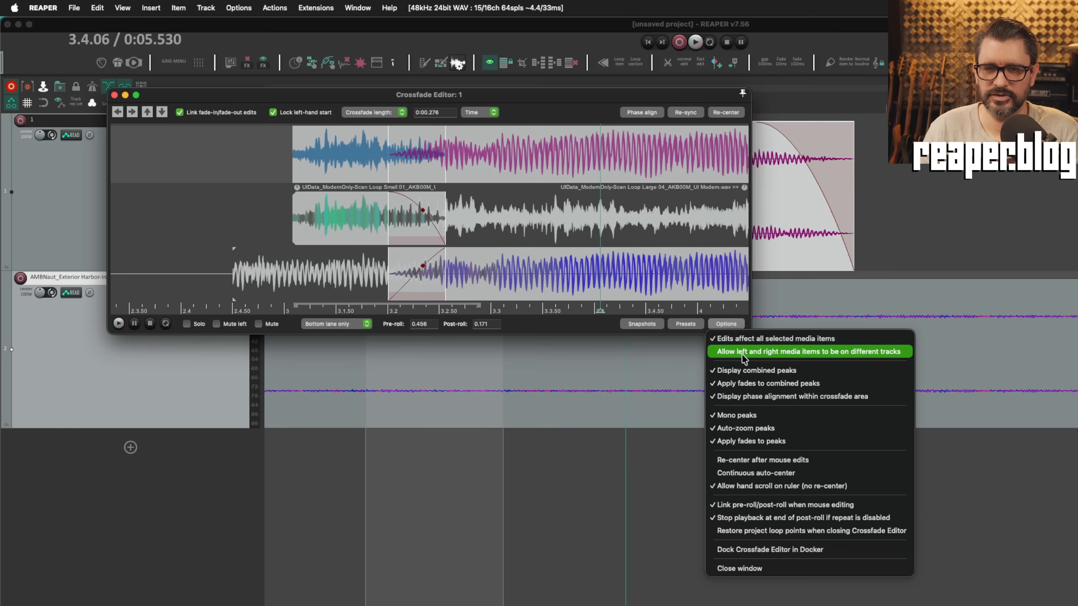
Step: Allow left and right media items on different tracks, and reshape the crossfade between the small scan loop and ambience items
click(742, 352)
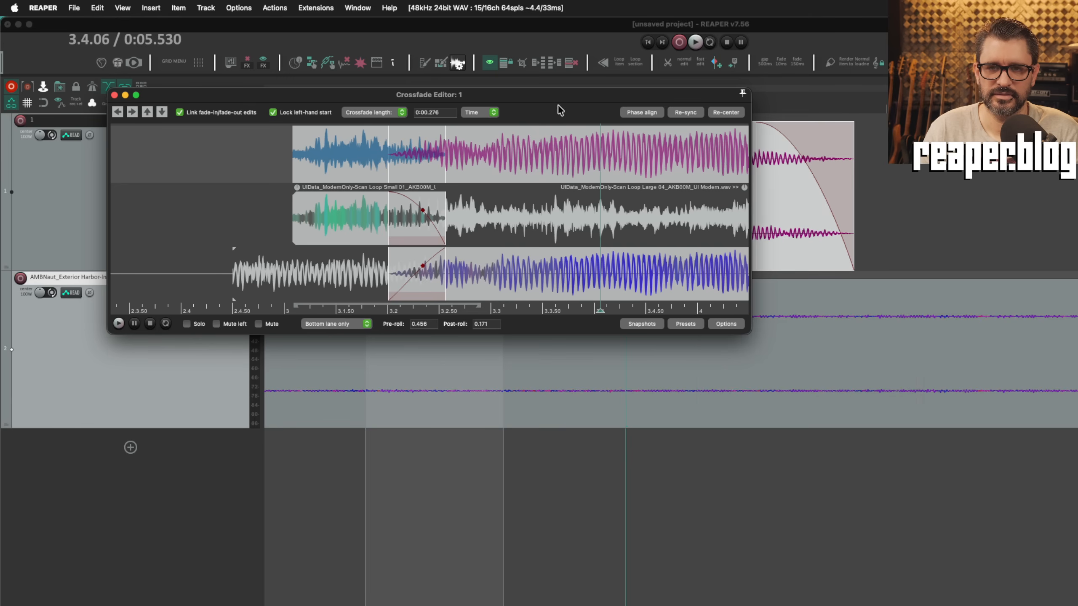
drag(557, 98, 1019, 146)
click(627, 335)
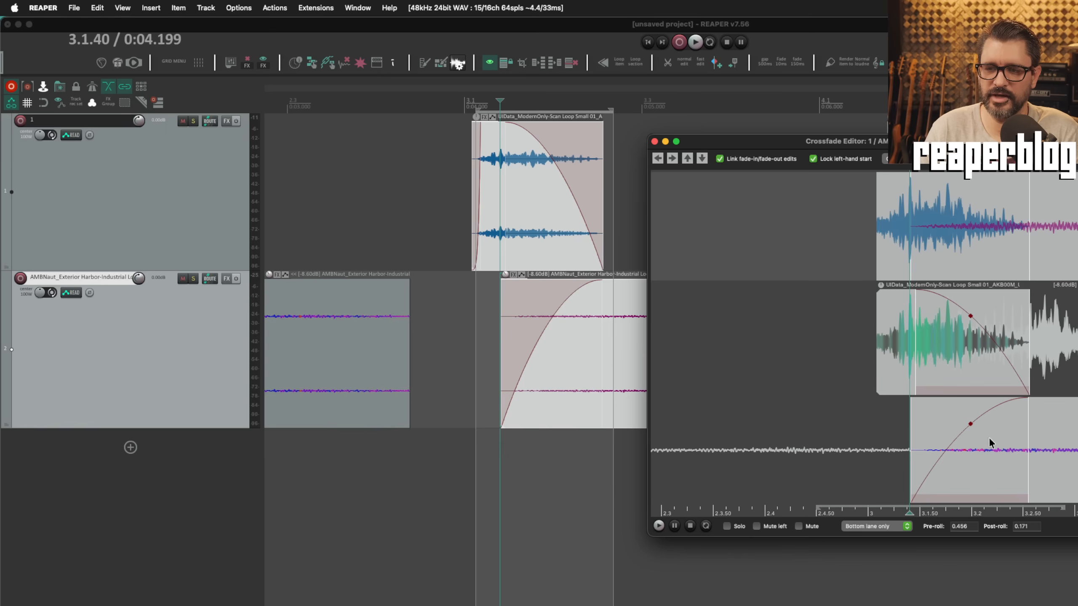
drag(971, 424, 995, 441)
drag(1071, 449, 1021, 449)
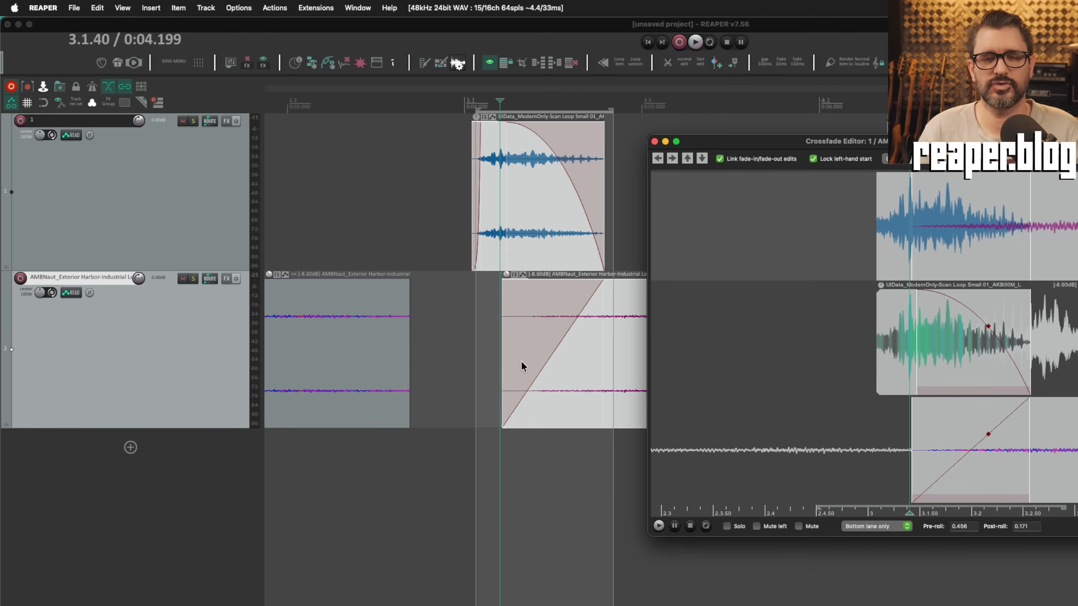
Step: Reposition the items so each crossfade lies within a single track, and select the large scan loop item on track 1
drag(740, 140, 750, 358)
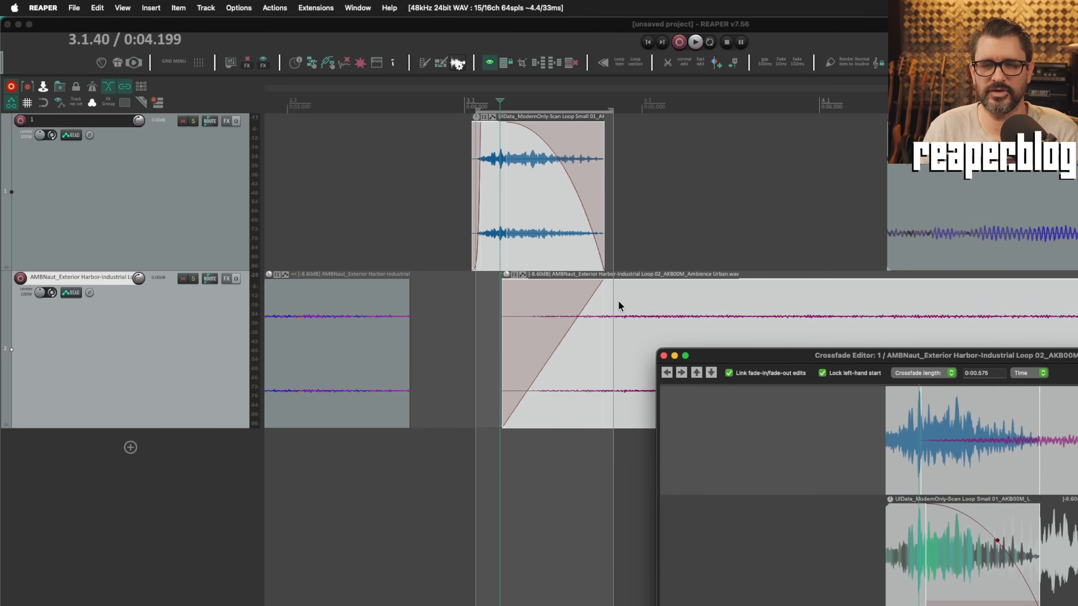
drag(689, 190, 662, 192)
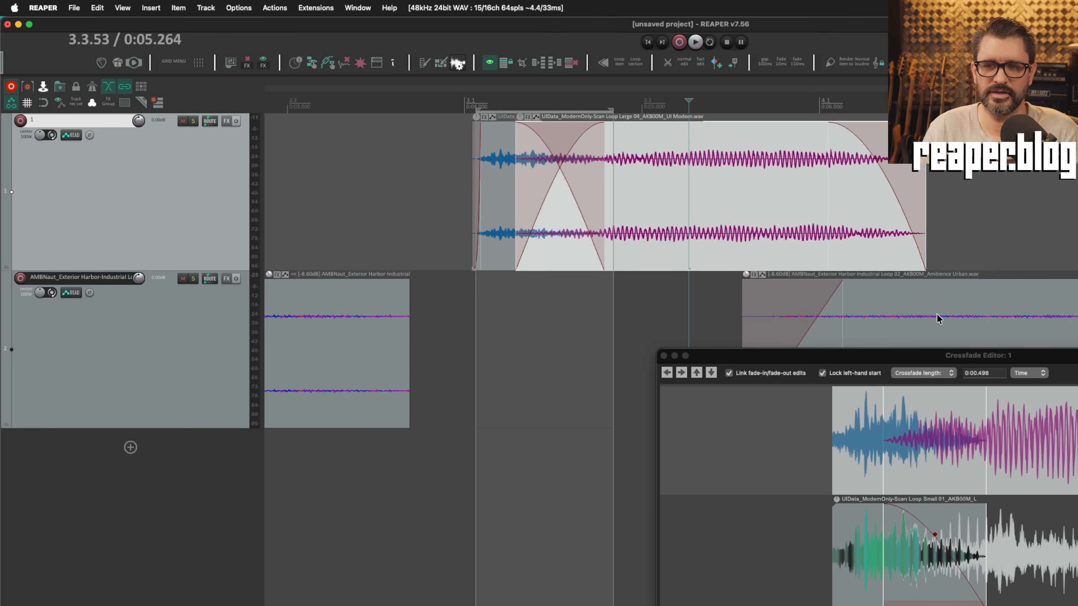
drag(936, 315, 514, 333)
click(523, 207)
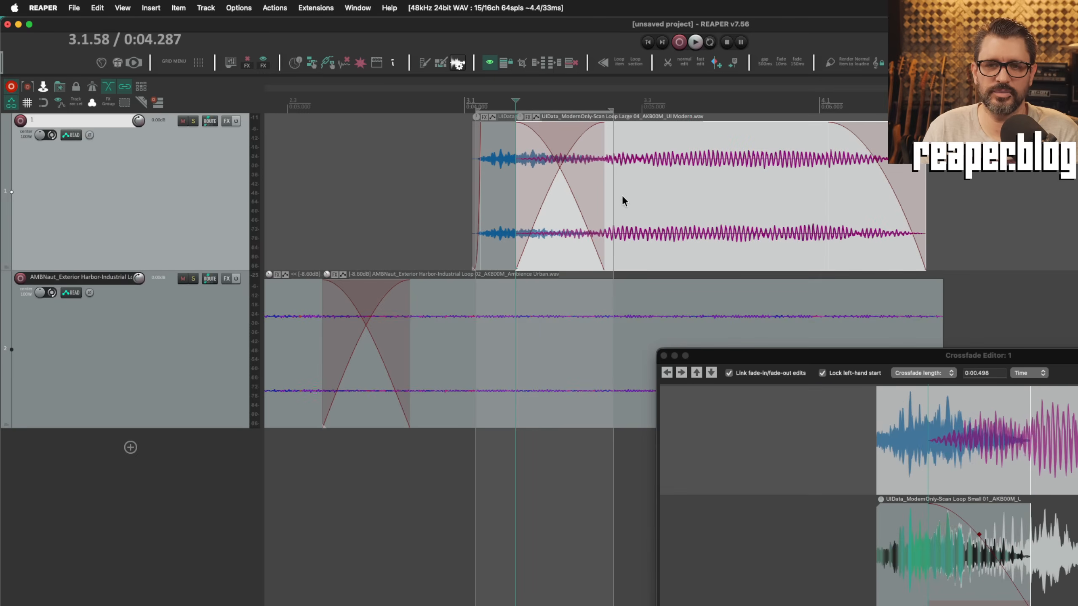
click(623, 198)
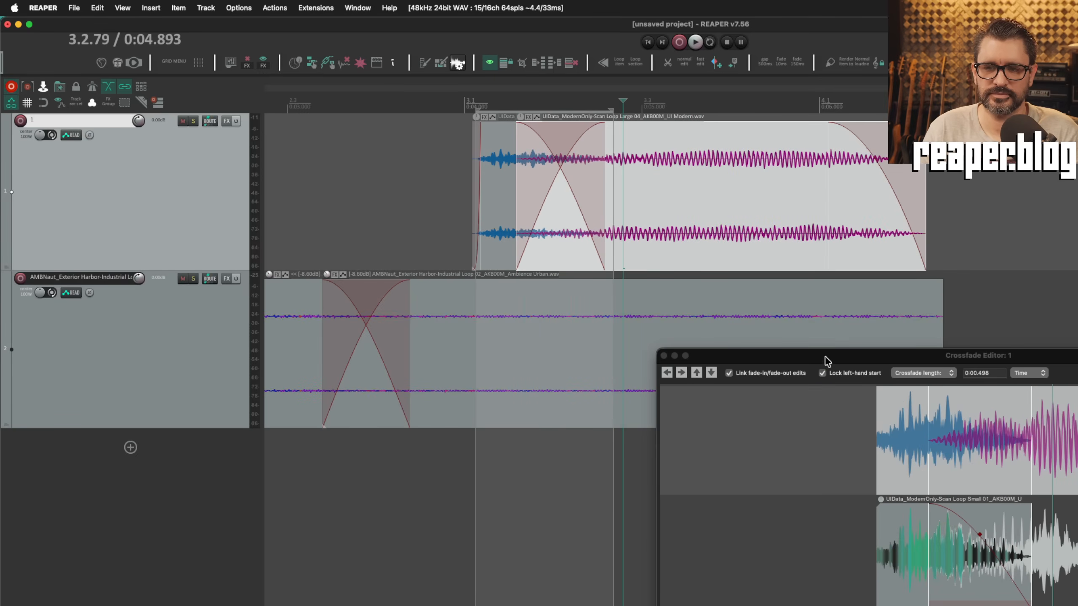
Step: Shift the small scan loop item earlier and place the ambience item's start beneath its end for a cross-track crossfade
drag(826, 357, 908, 232)
click(635, 352)
drag(640, 353, 886, 354)
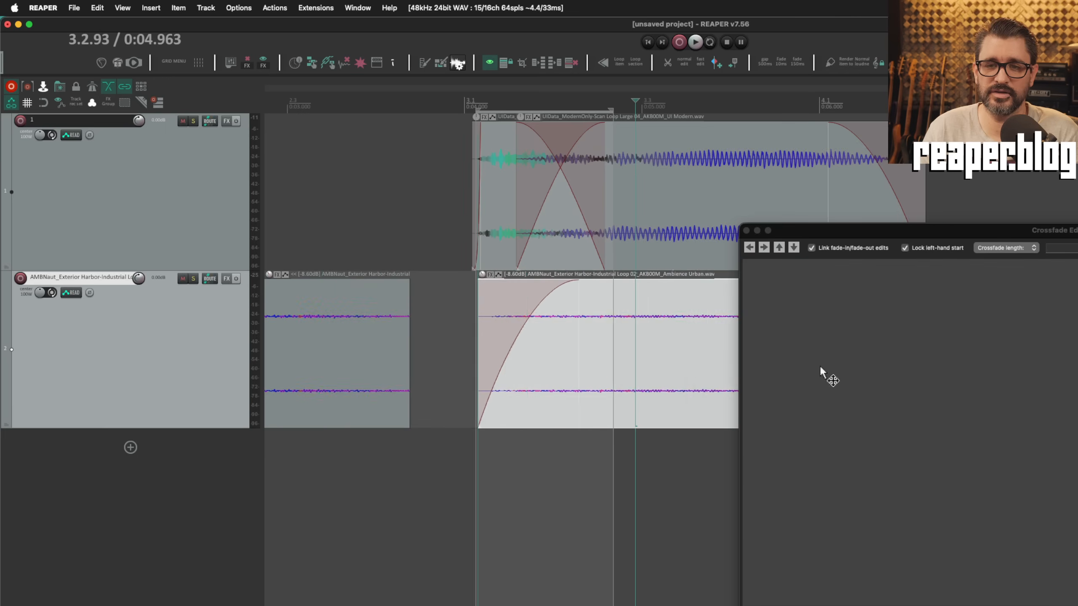
click(659, 237)
drag(508, 217, 391, 219)
drag(692, 370, 556, 368)
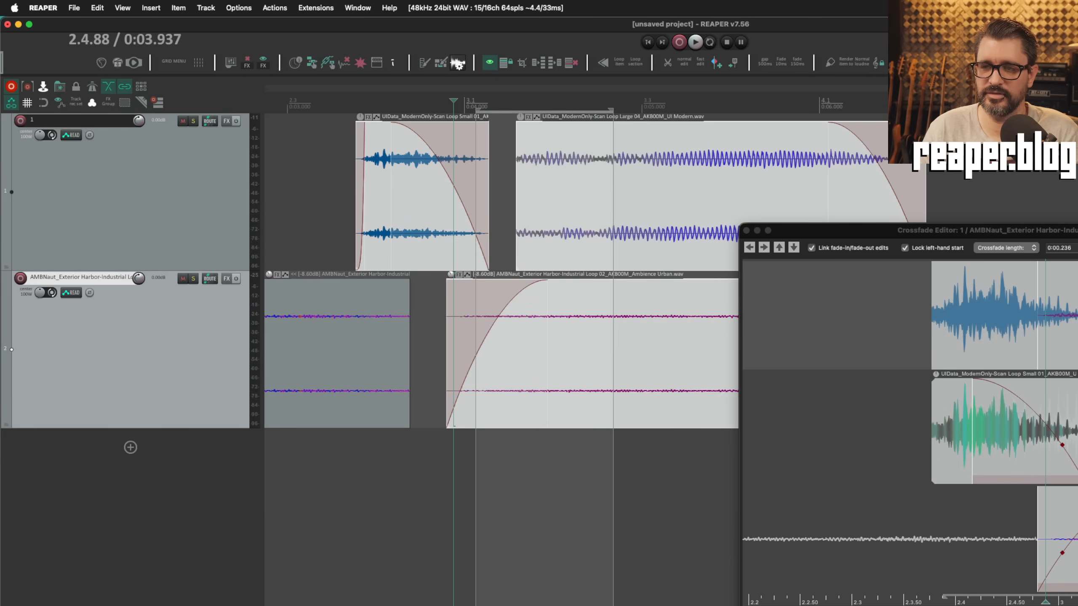
Step: Bring the Crossfade Editor over the arrangement, view the crossfade between the scan loop items, and leave the editor
drag(1073, 231, 858, 151)
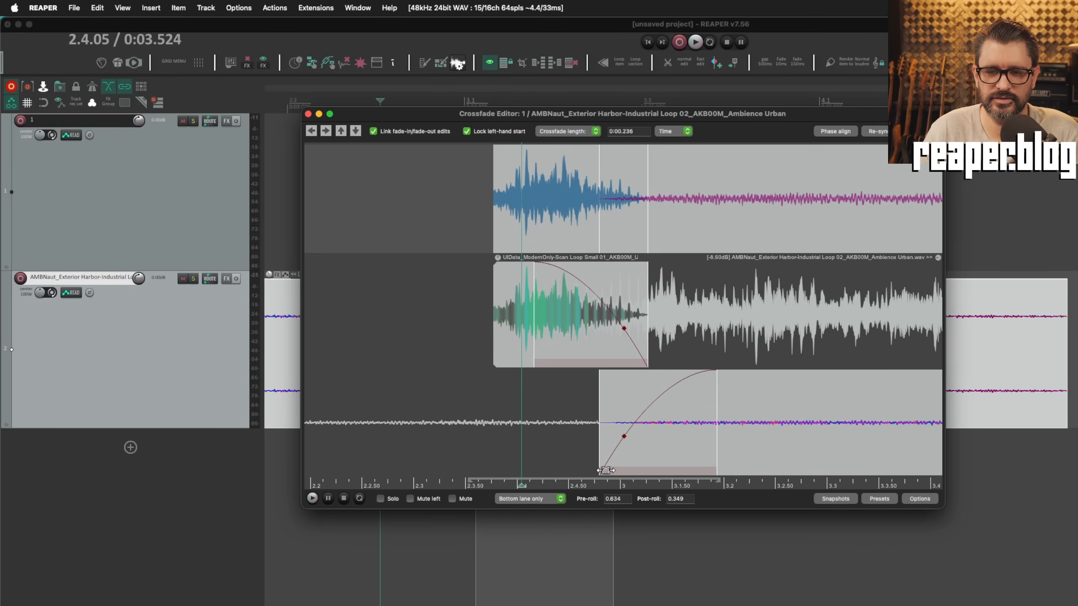
drag(520, 486, 585, 419)
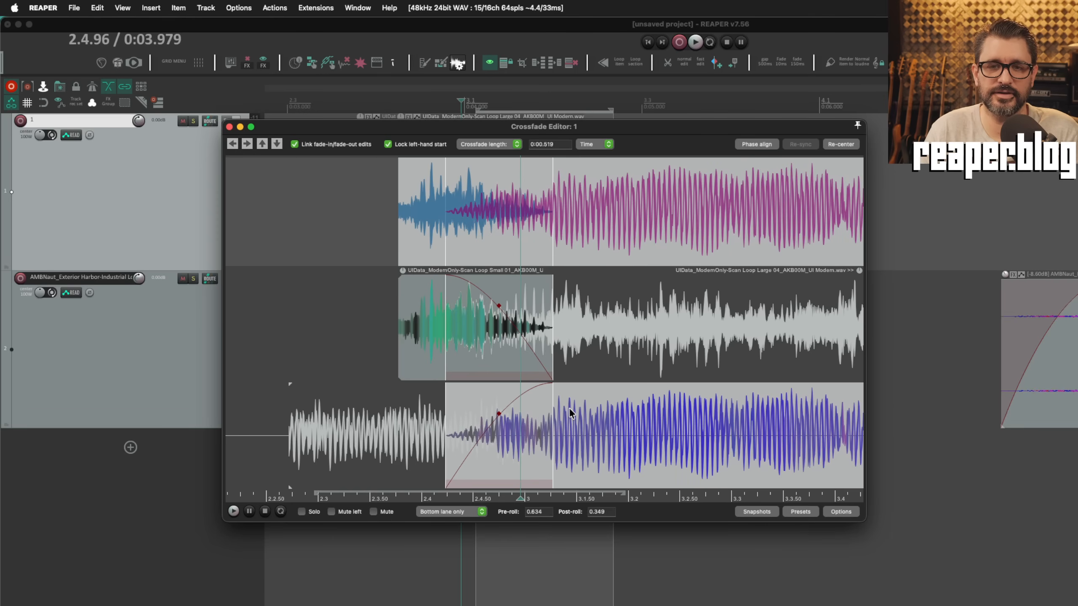
key(super+Tab)
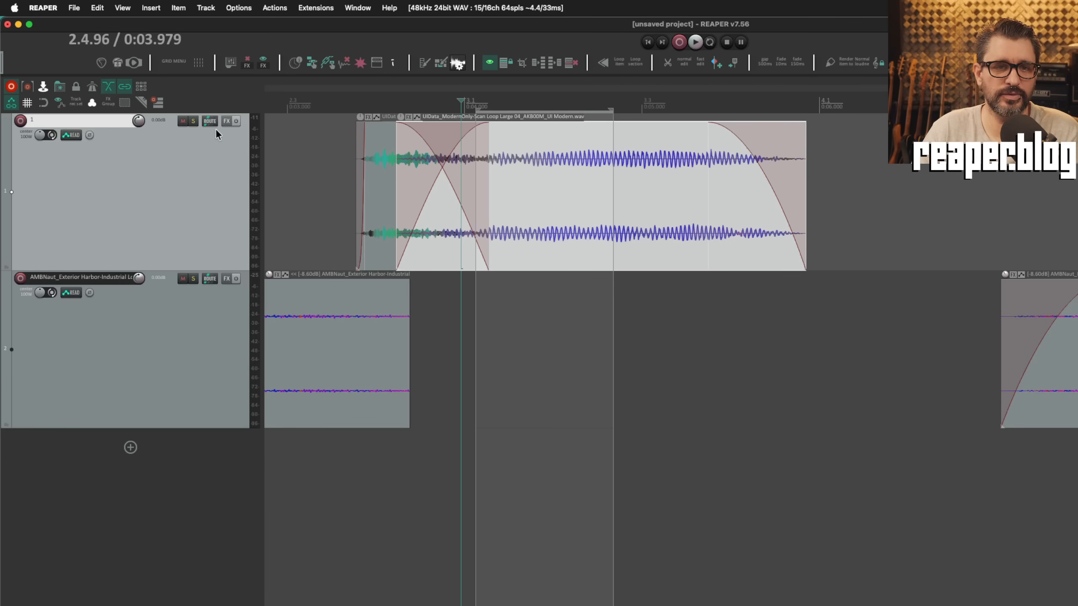
Step: Open the FX browser for track 1, close the empty FX chain window, and enlarge the docked browser
click(225, 121)
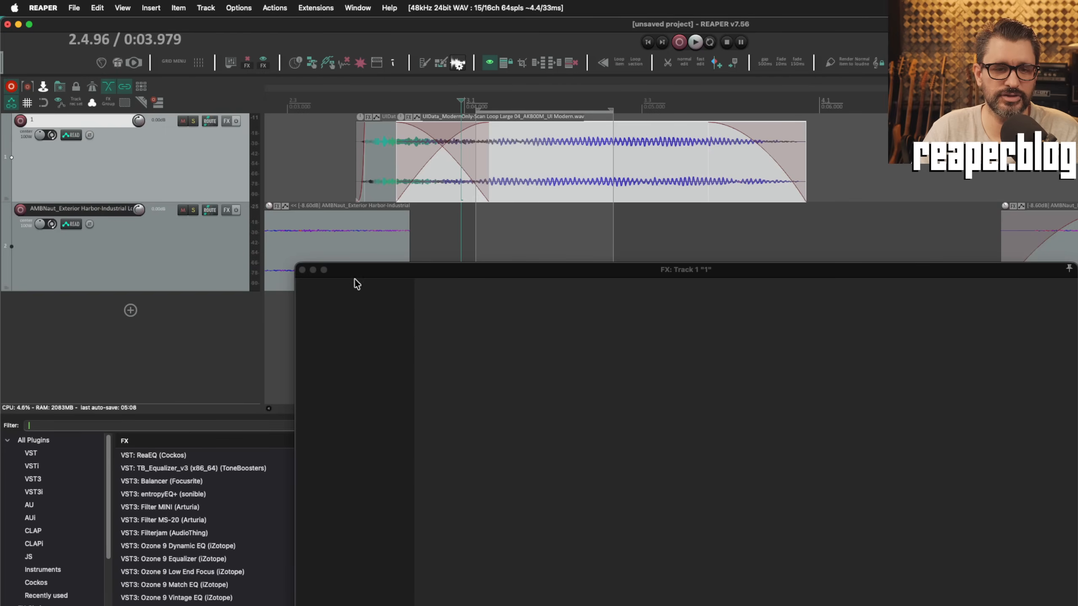
click(302, 270)
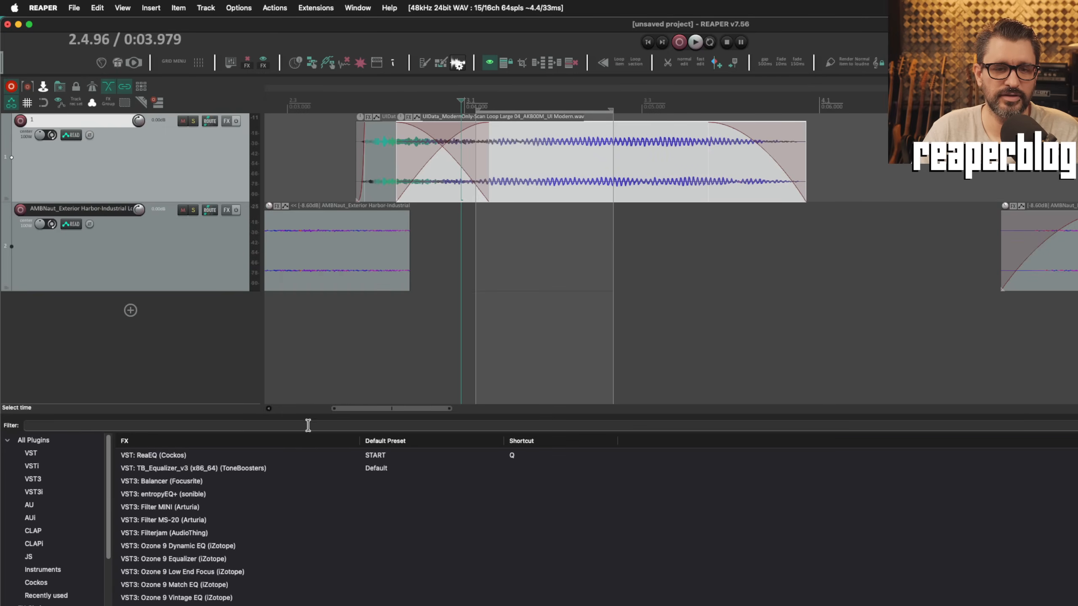
drag(309, 414, 309, 151)
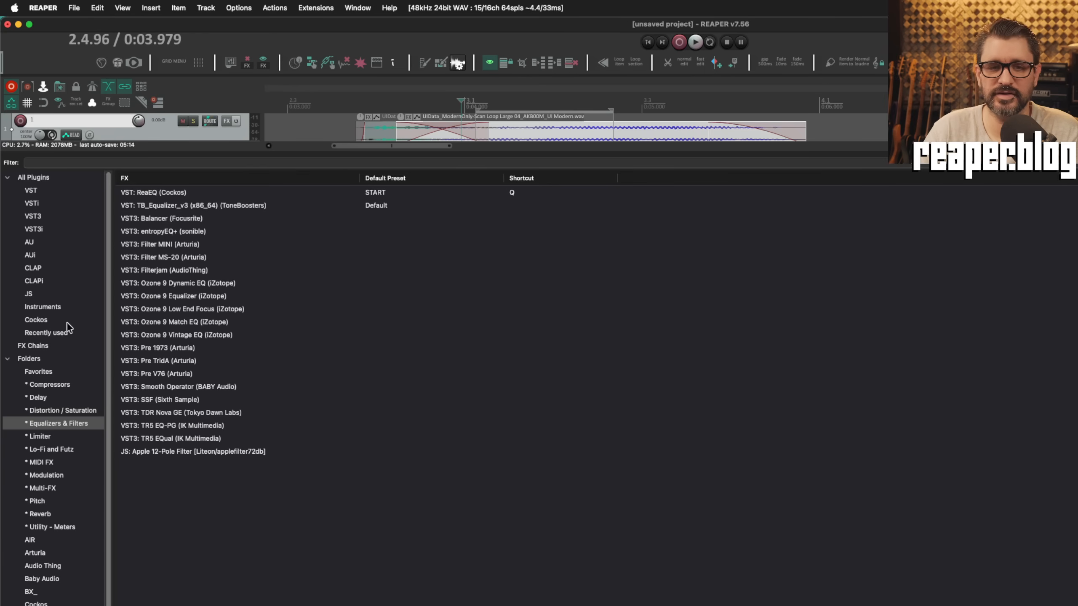
click(272, 309)
Step: Examine the VST plug-in paths in the preferences, and show the Arturia folder in the FX browser
key(super+comma)
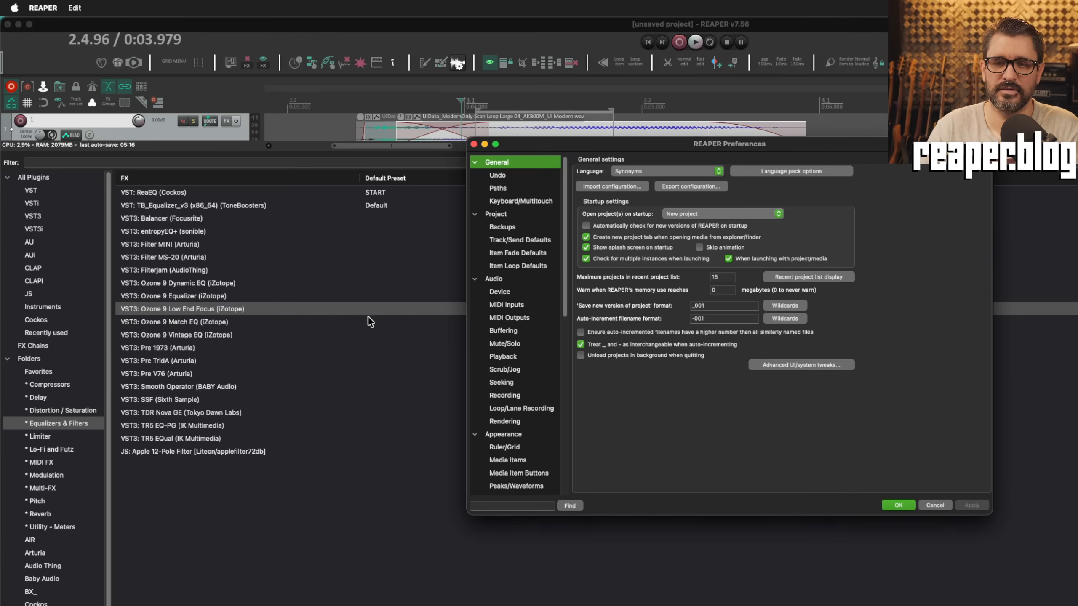
scroll(515, 414, down, 10)
click(523, 404)
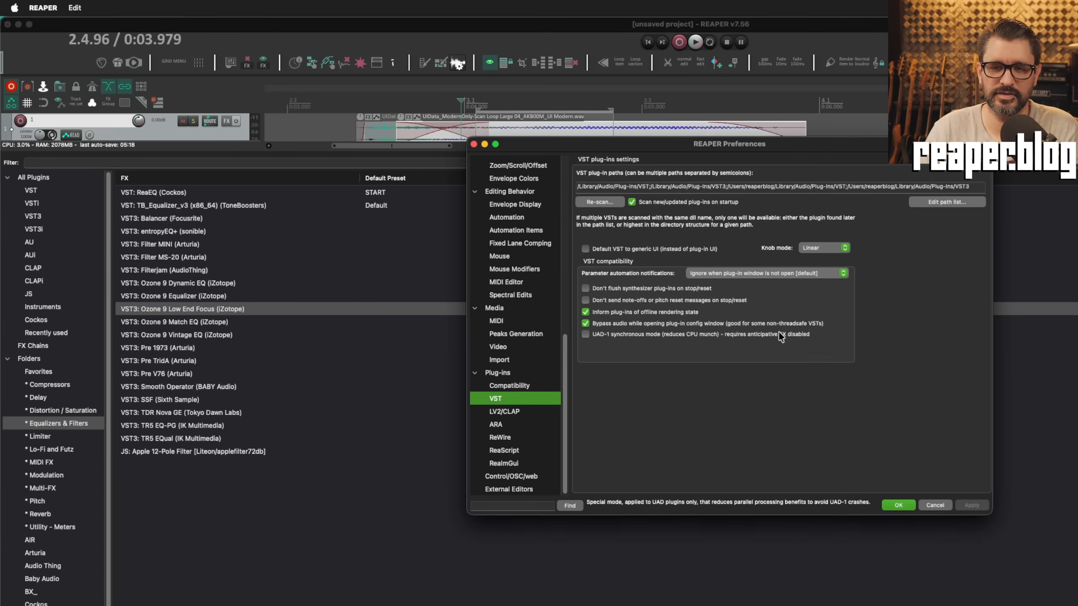
click(890, 187)
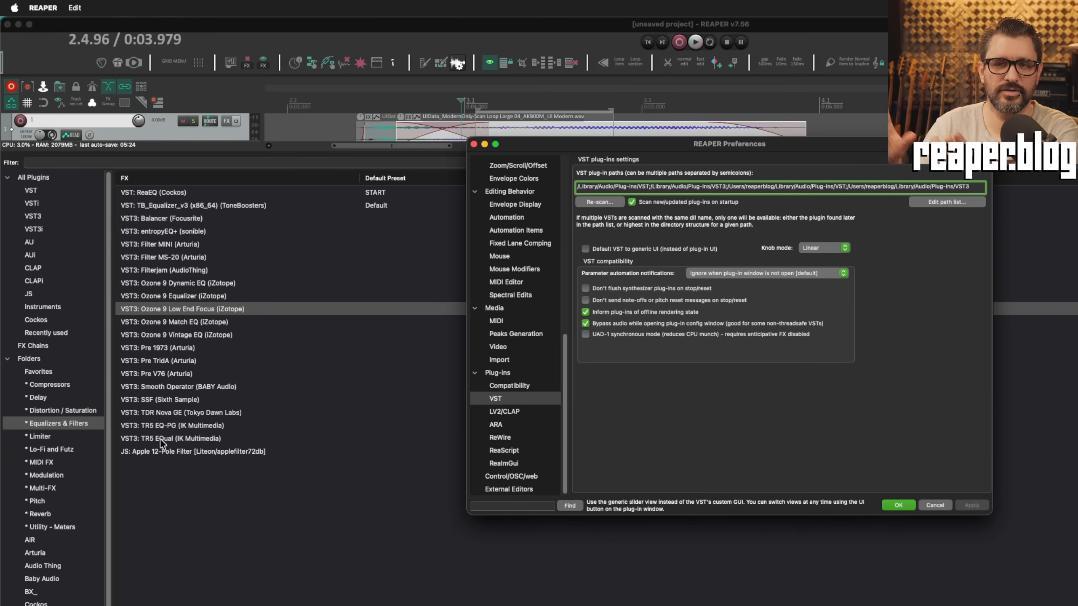
click(73, 474)
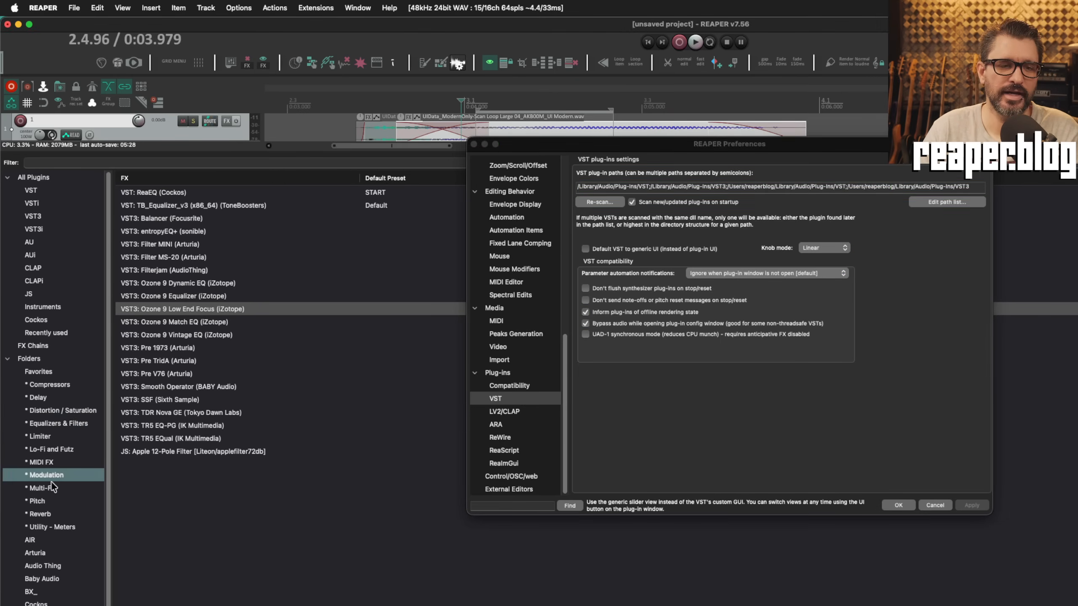
click(43, 552)
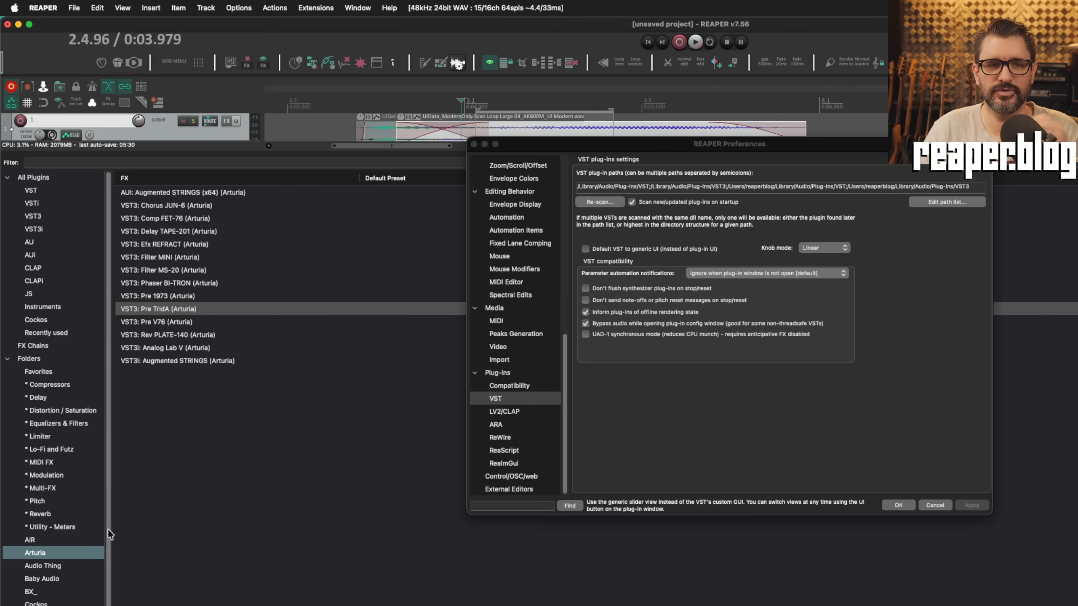
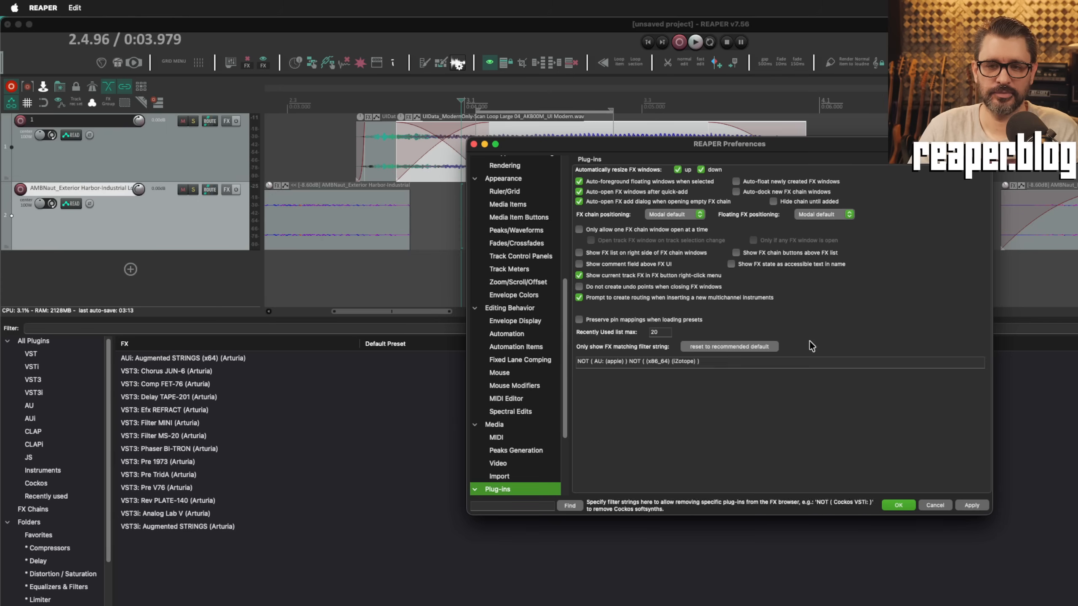
Step: Add ReaComp from the FX browser's Cockos list to track 2, the ambience track
click(683, 321)
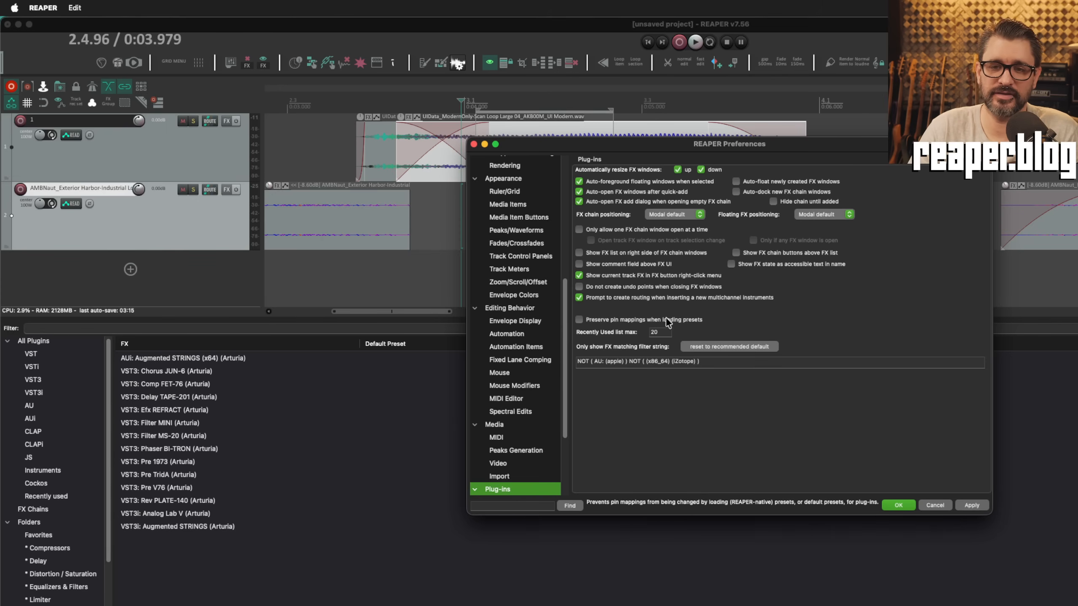
click(48, 485)
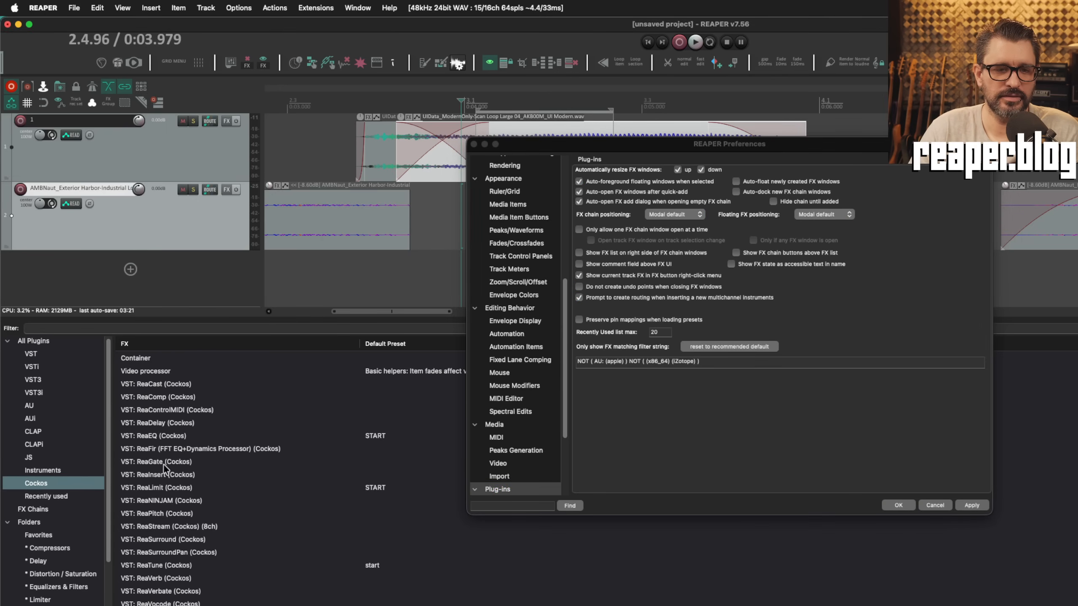
click(191, 396)
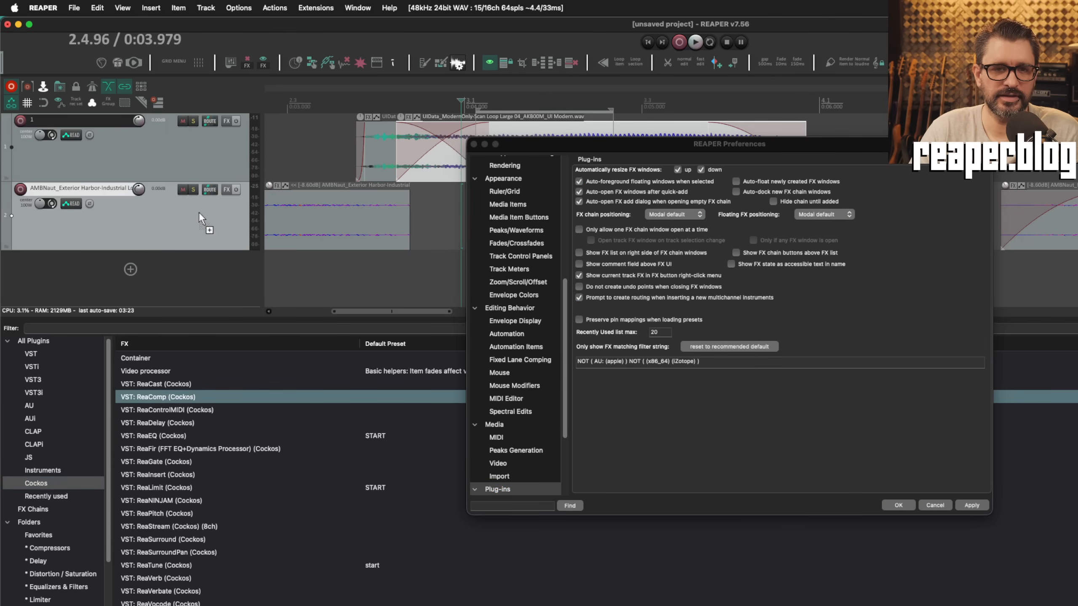
drag(198, 212, 200, 213)
Step: Review ReaComp's pin connections and preset list, and close the preferences
click(530, 119)
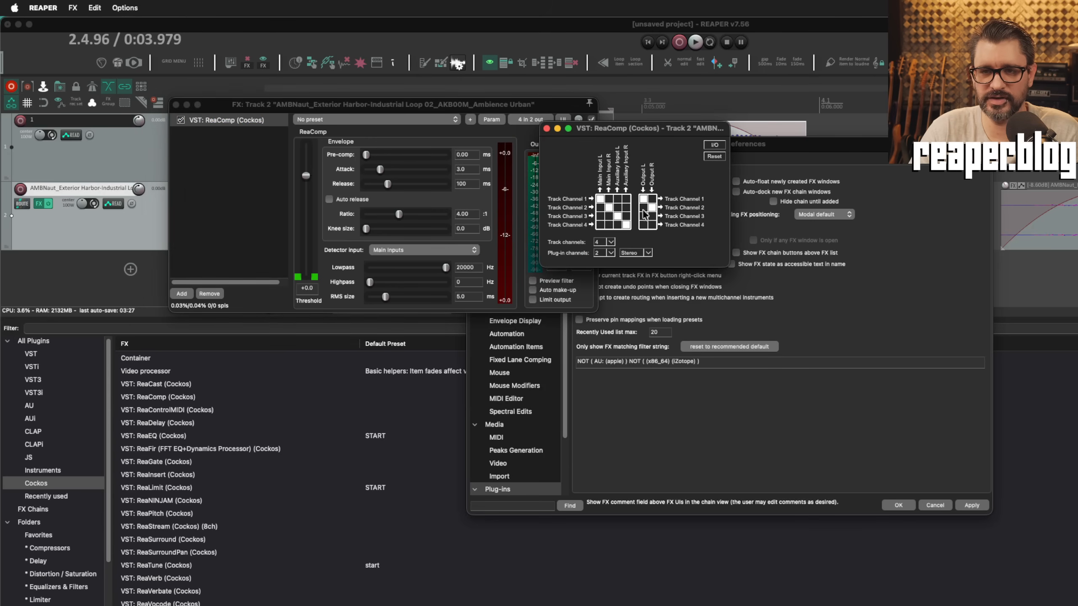
click(546, 128)
click(399, 120)
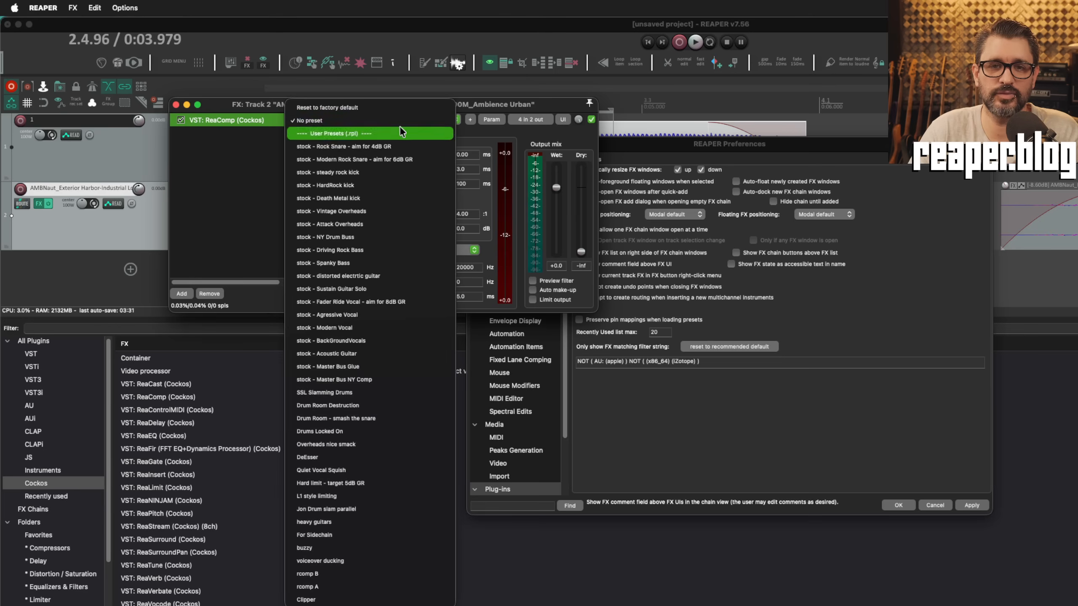
click(535, 135)
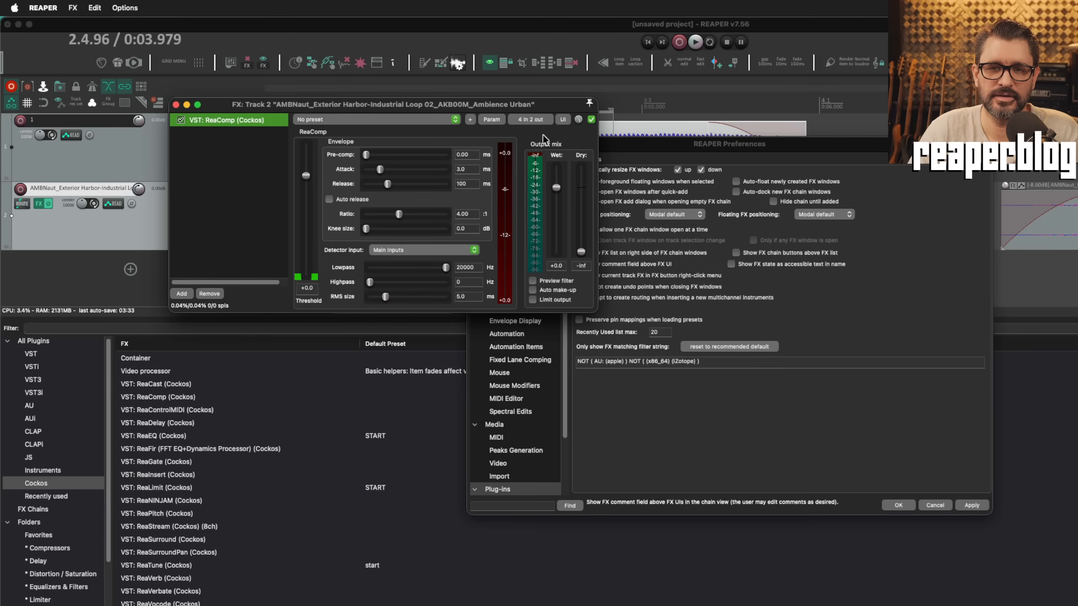
click(587, 320)
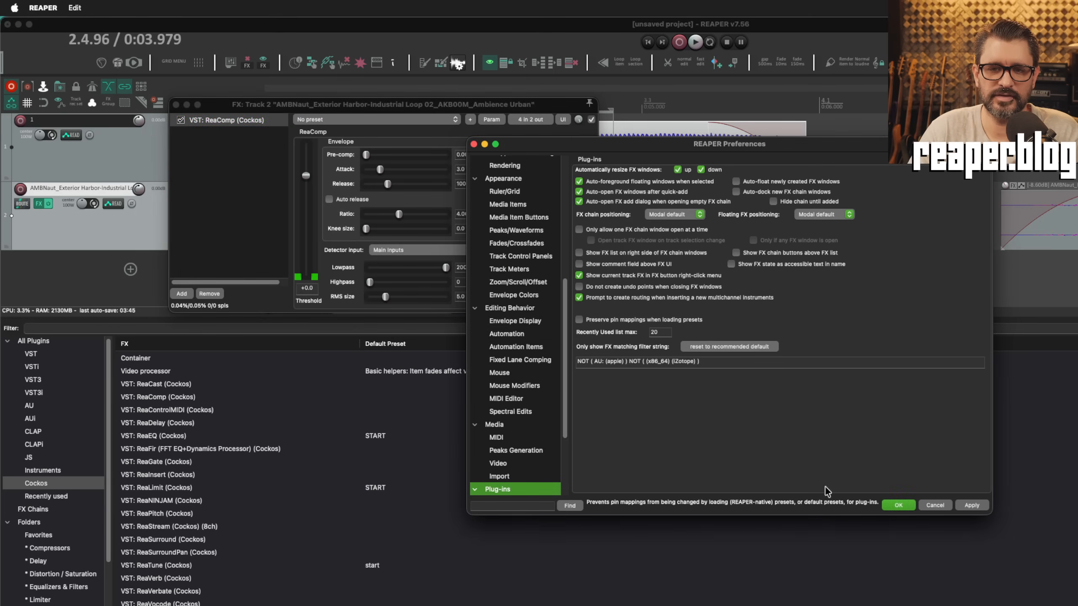
click(898, 506)
Step: Remove ReaComp's auxiliary input pin connections for track channels 3 and 4, and lower its threshold to -21.4
click(559, 136)
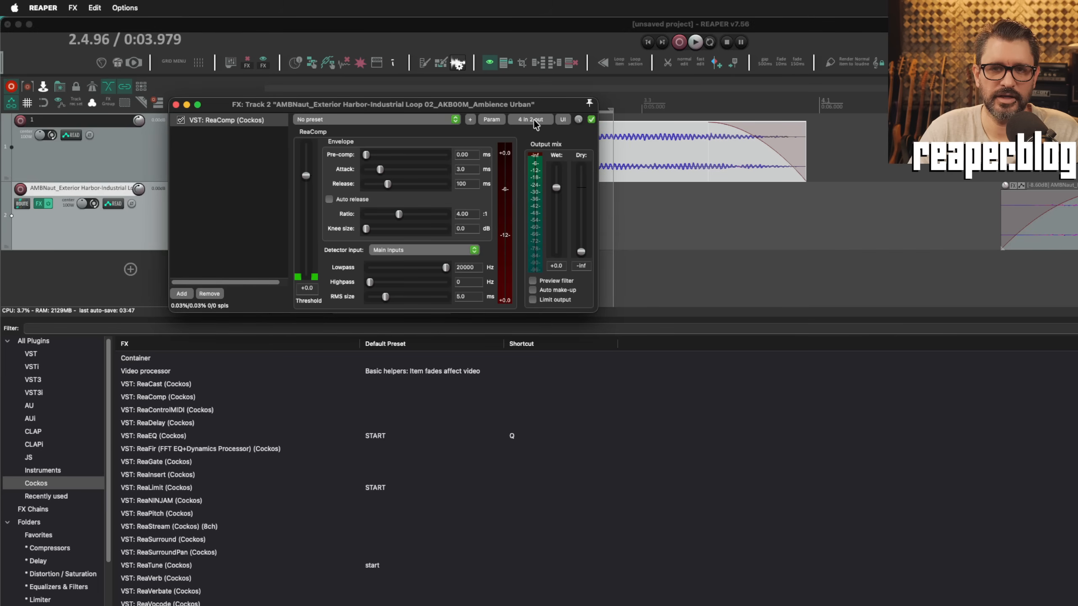
click(535, 122)
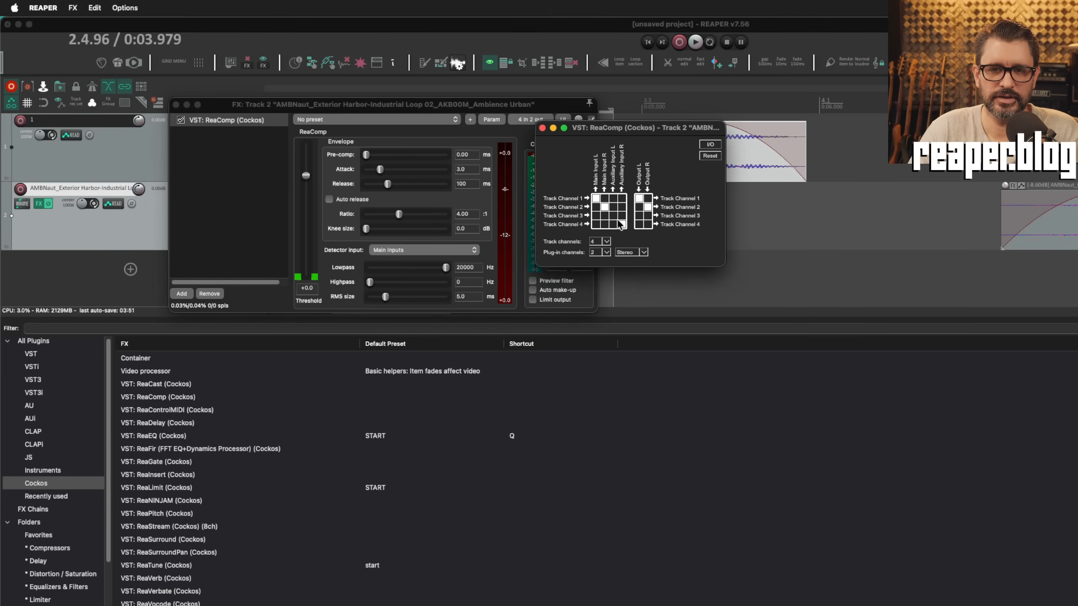
click(542, 127)
drag(305, 175, 308, 230)
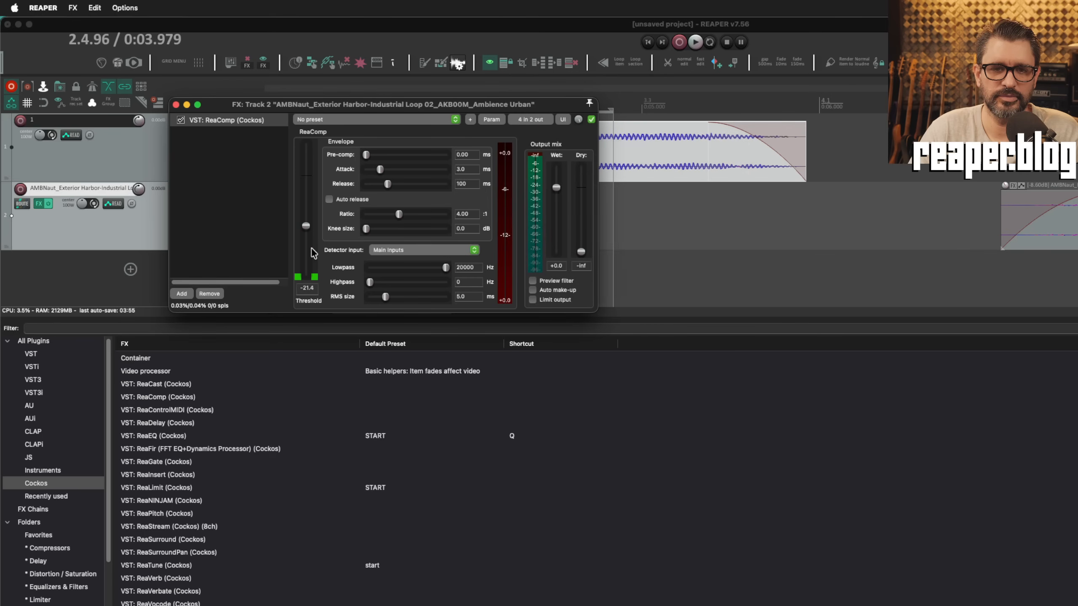
Step: Save the current ReaComp settings as a preset named "example"
click(326, 122)
click(520, 102)
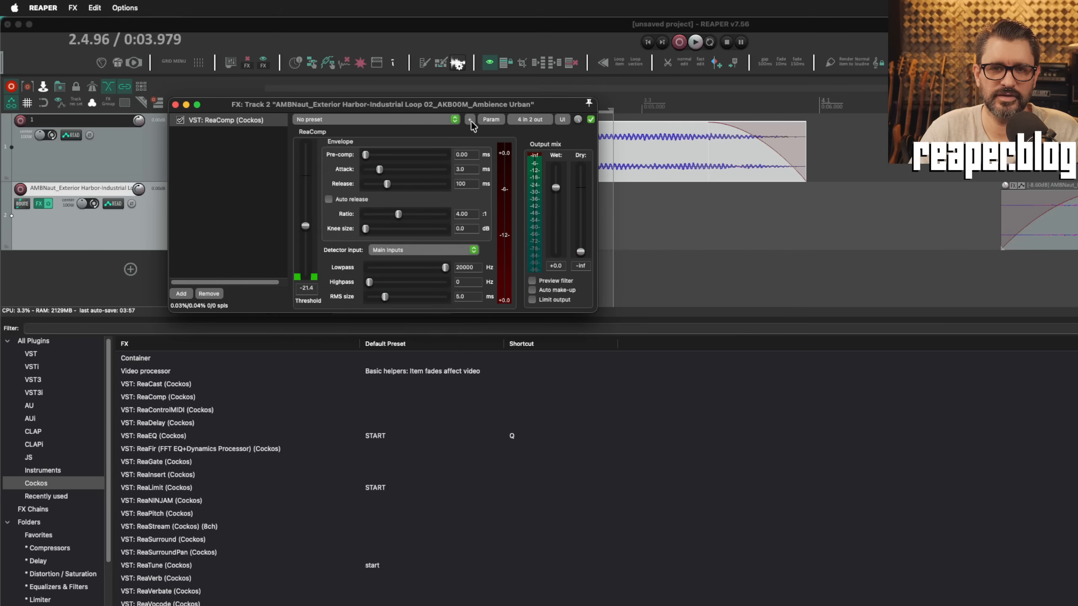
click(470, 120)
click(501, 136)
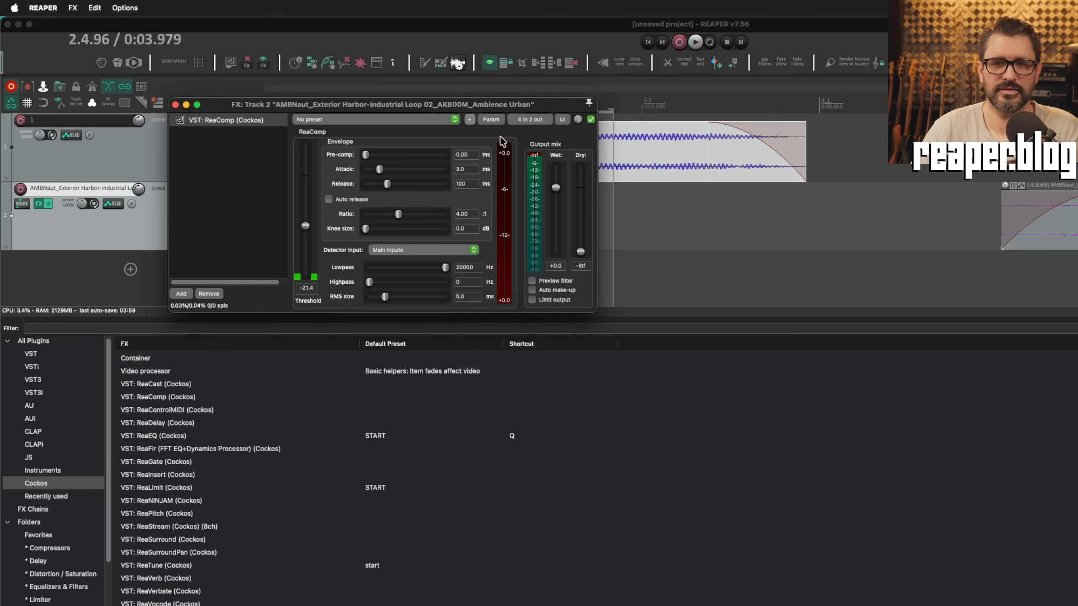
text(example)
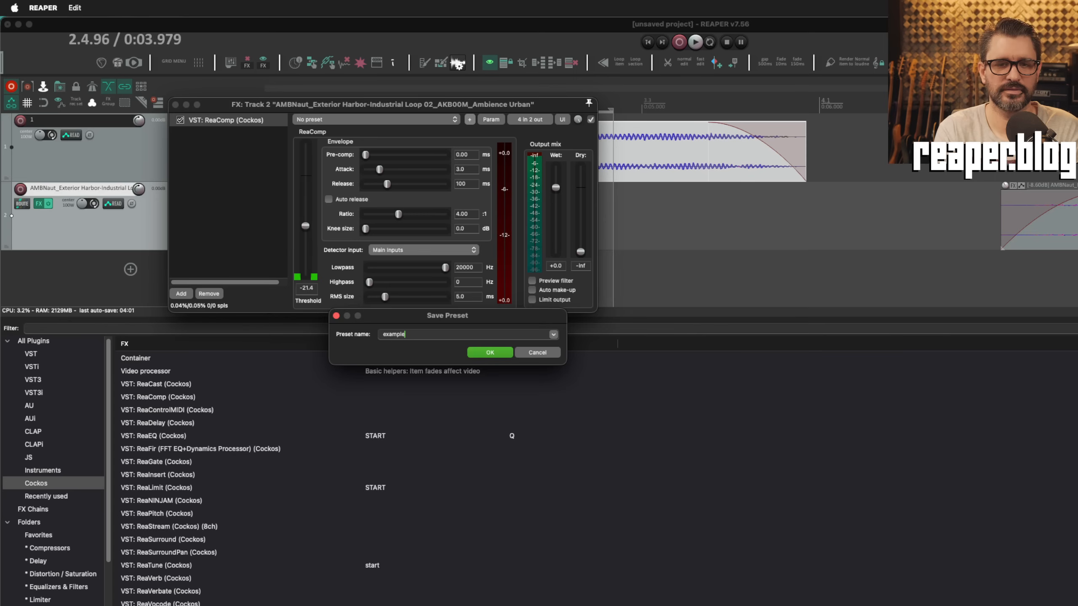
key(Return)
Step: Load the Clipper preset in ReaComp and check its pin connections
click(418, 122)
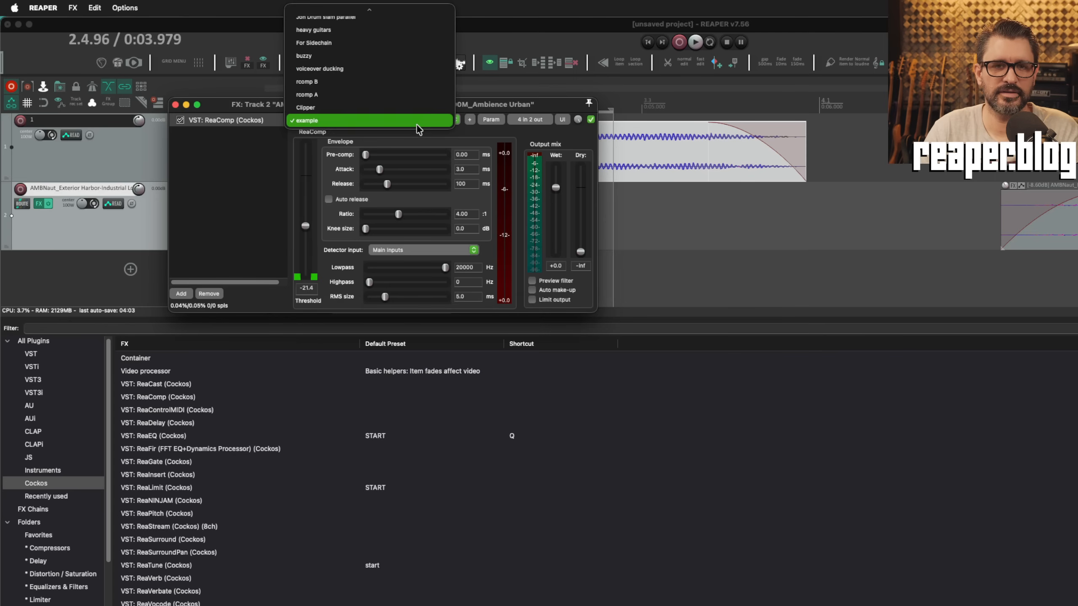
click(413, 108)
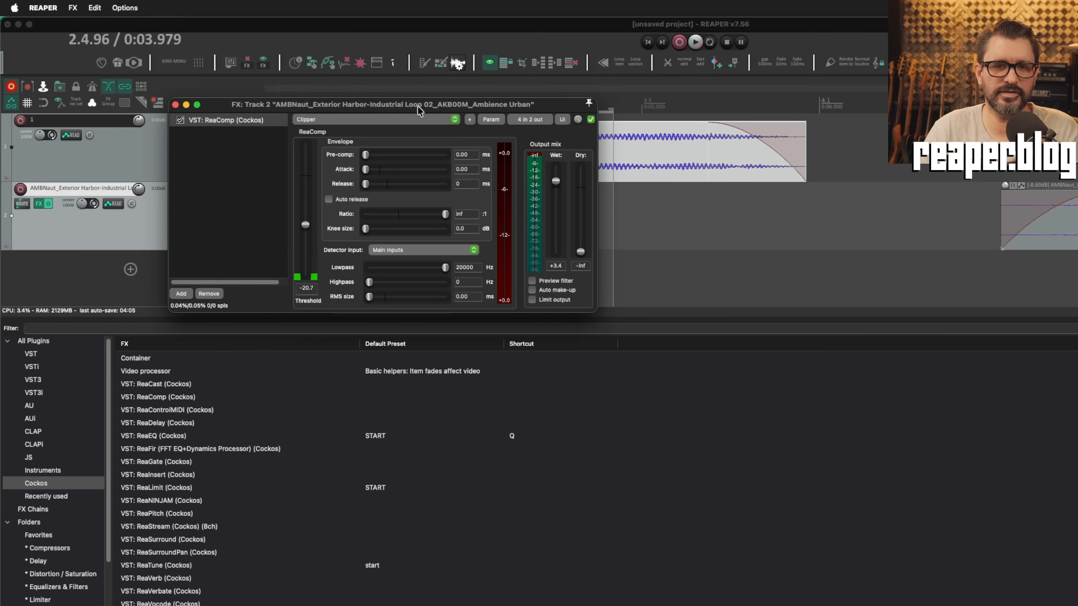
click(527, 120)
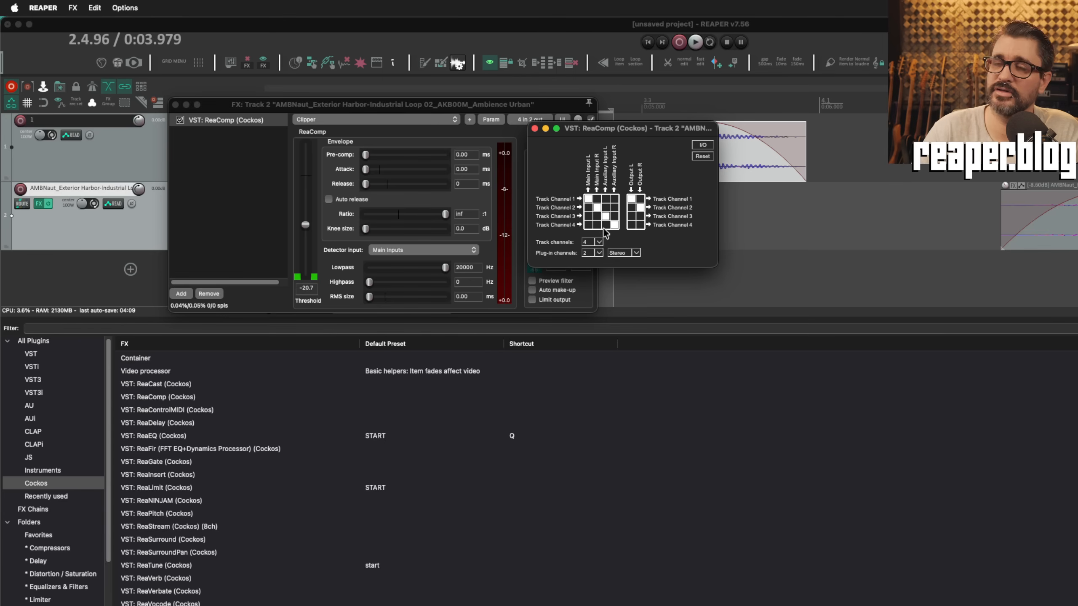
click(534, 129)
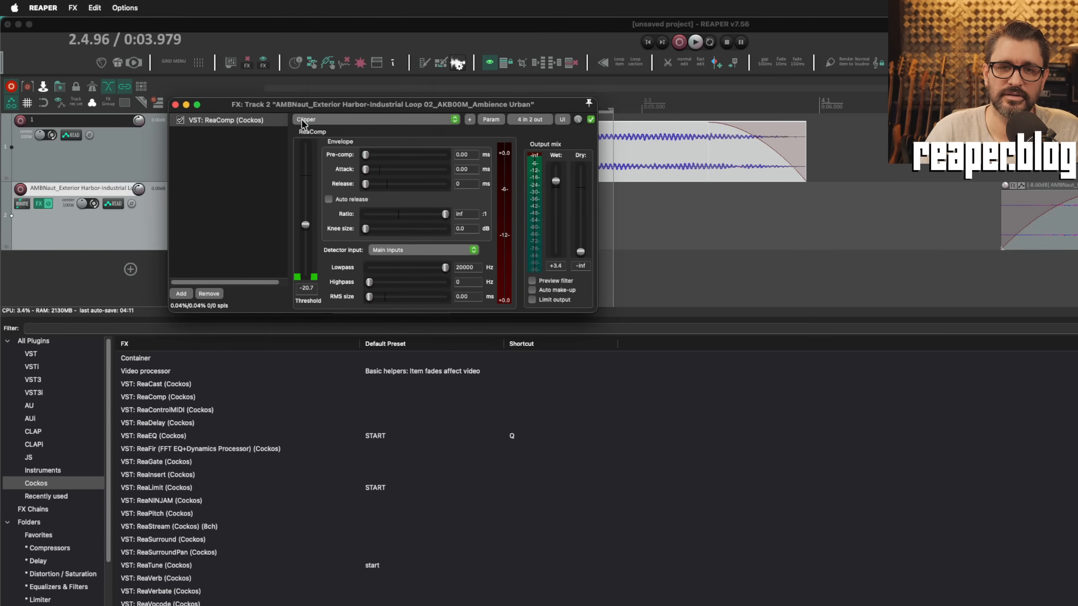
Step: Load the "example" preset in ReaComp and check its pin connections
click(315, 121)
click(319, 133)
click(532, 120)
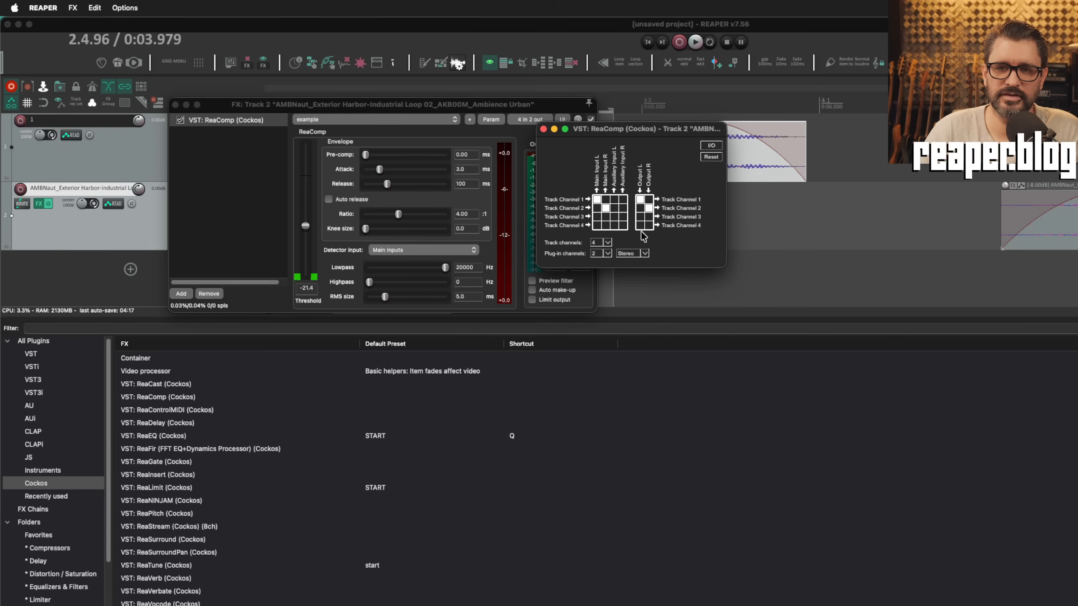
click(544, 130)
Step: Switch ReaComp back to the Clipper preset and inspect the pin connections again
click(366, 119)
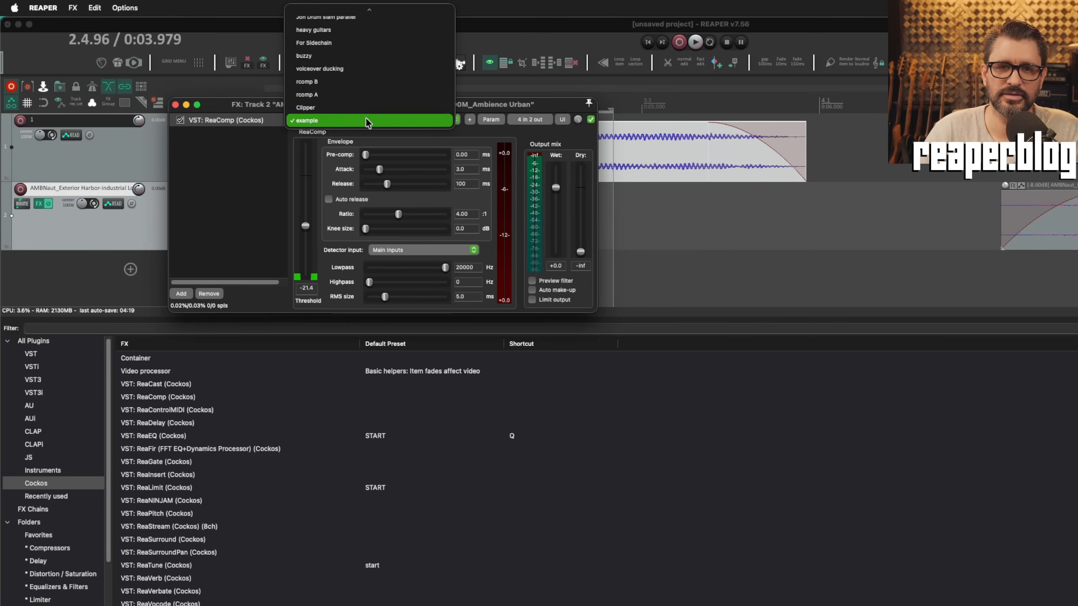
click(372, 108)
click(549, 120)
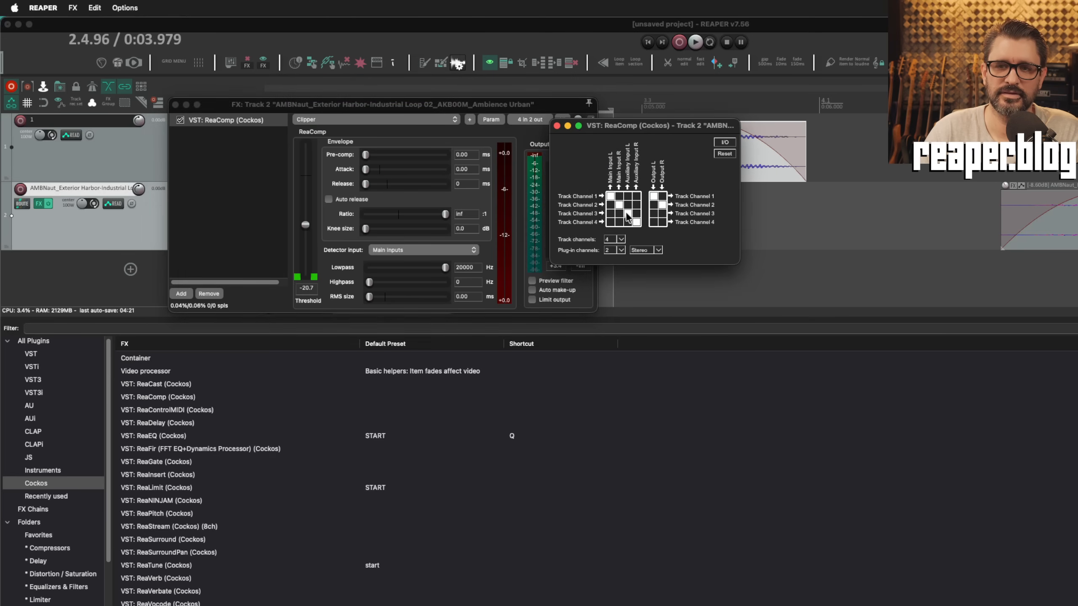
click(557, 125)
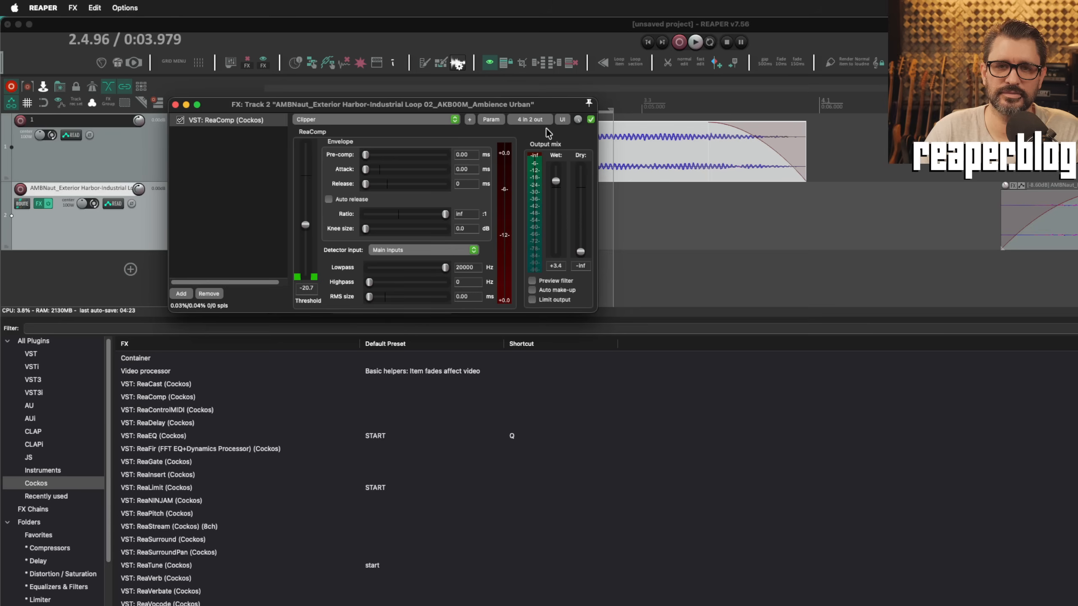
Step: Enable "Preserve pin mappings when loading presets" in the plug-in preferences
key(super+comma)
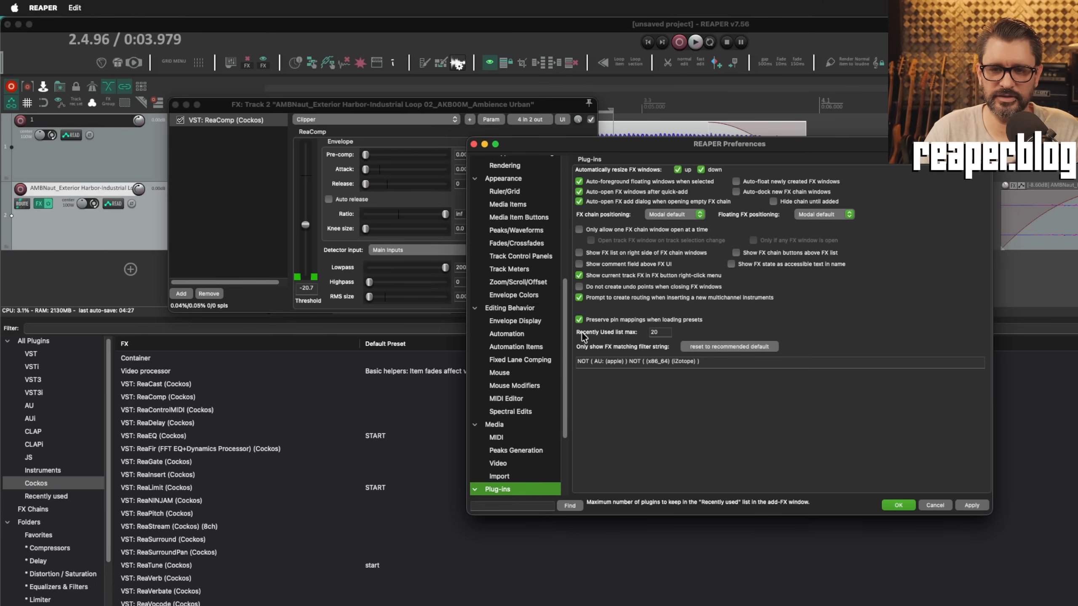
click(899, 505)
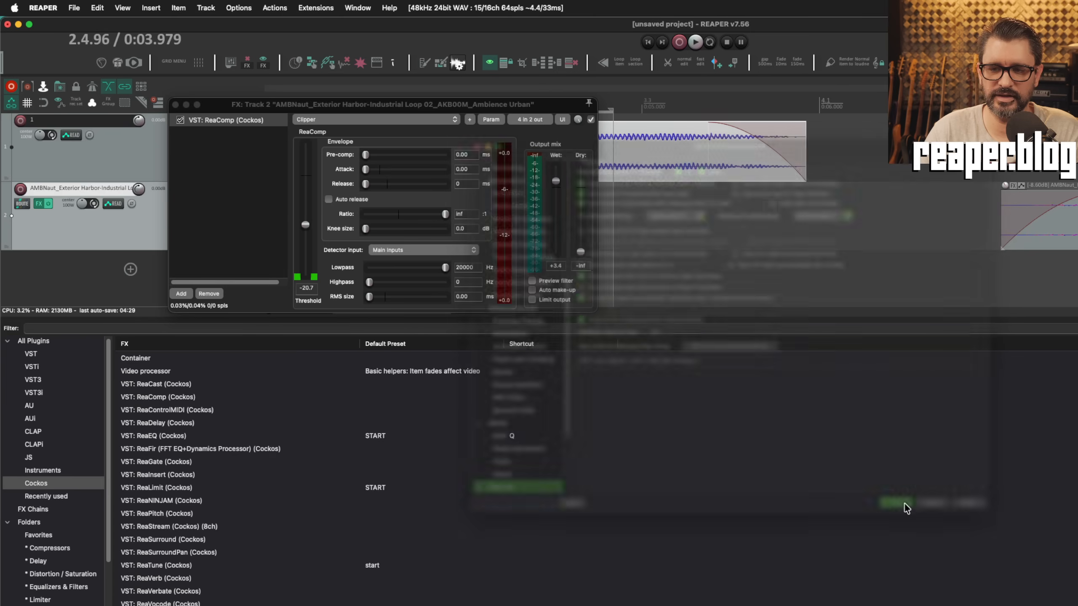
click(517, 138)
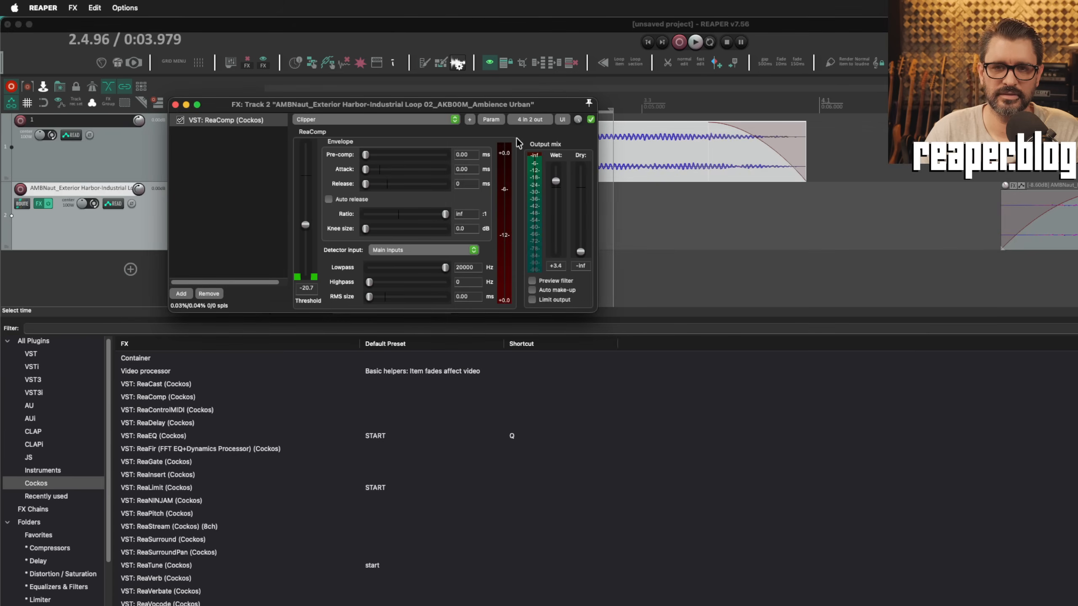
Step: Reload ReaComp's "example" preset and compare its pin connections under the new preference
click(407, 121)
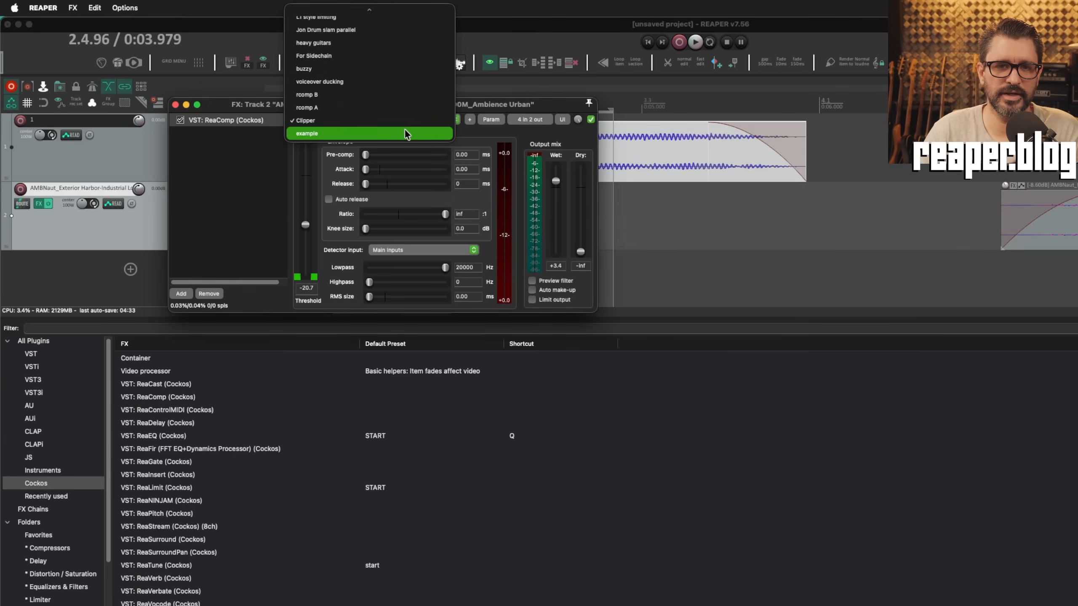
click(404, 132)
click(538, 121)
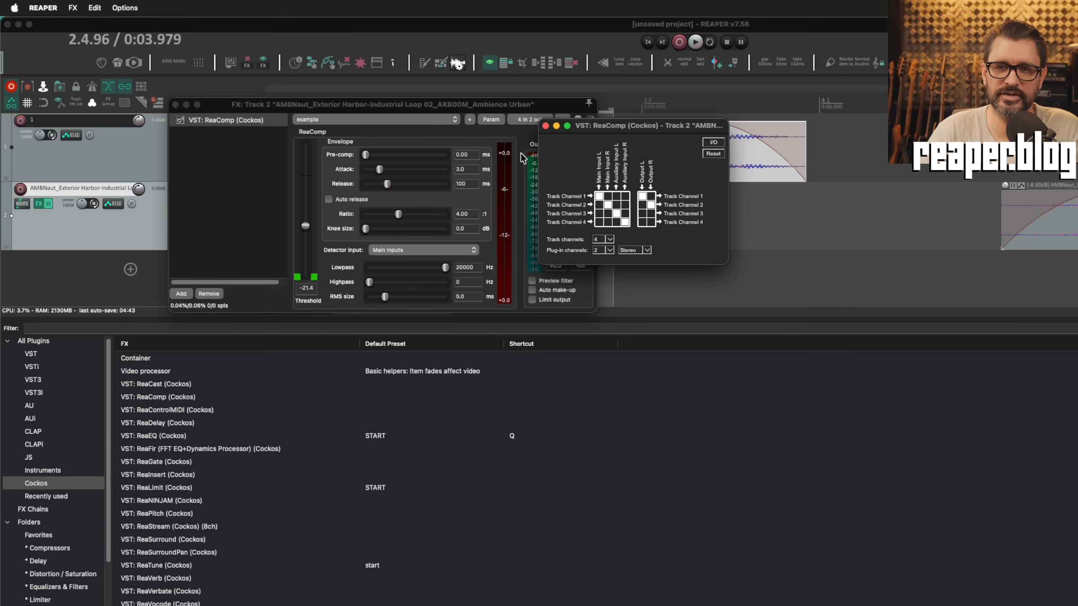
click(547, 125)
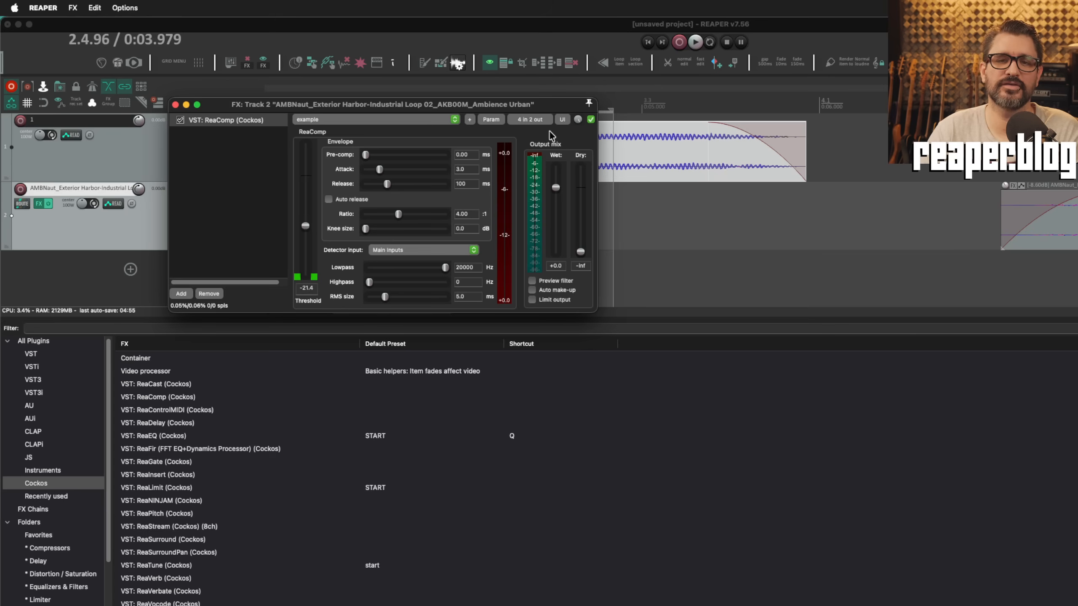
key(super+comma)
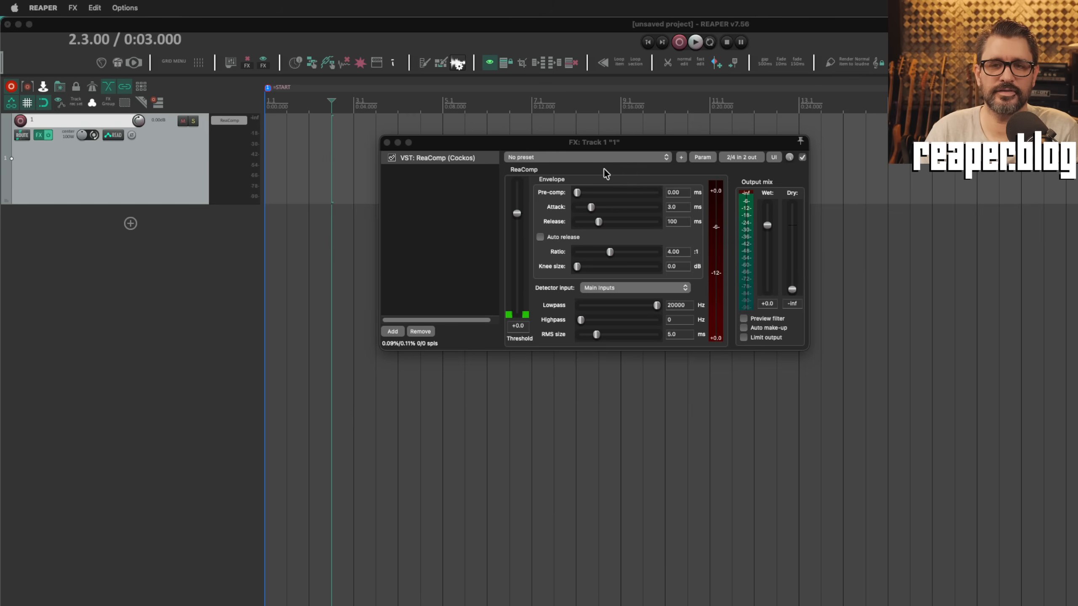
Step: Touch the wet/dry control of ReaComp on track 1 and show the Wet parameter's track envelope
click(611, 172)
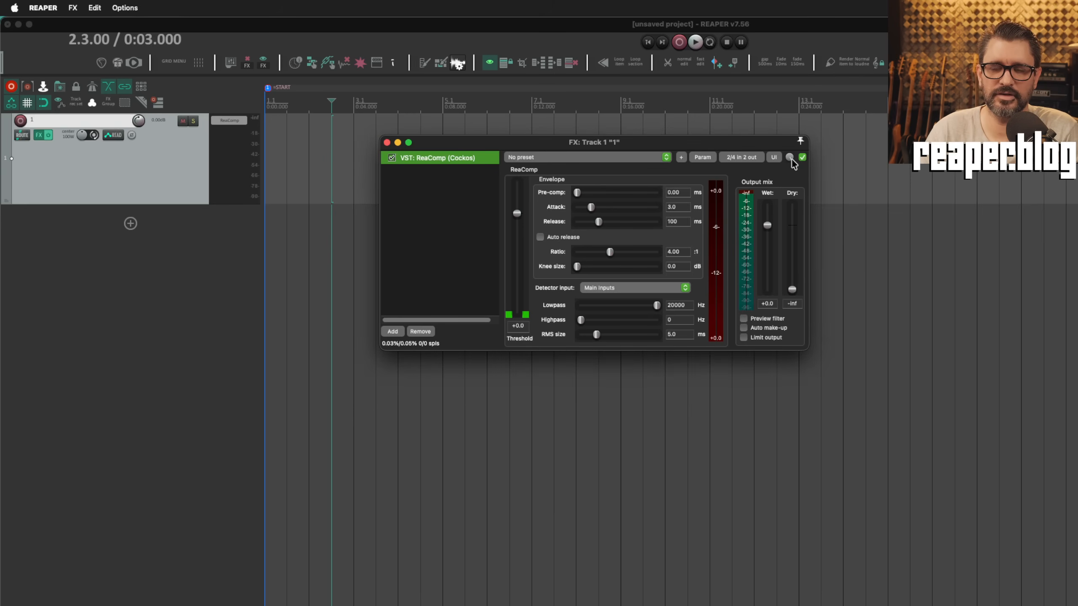
drag(790, 157, 790, 159)
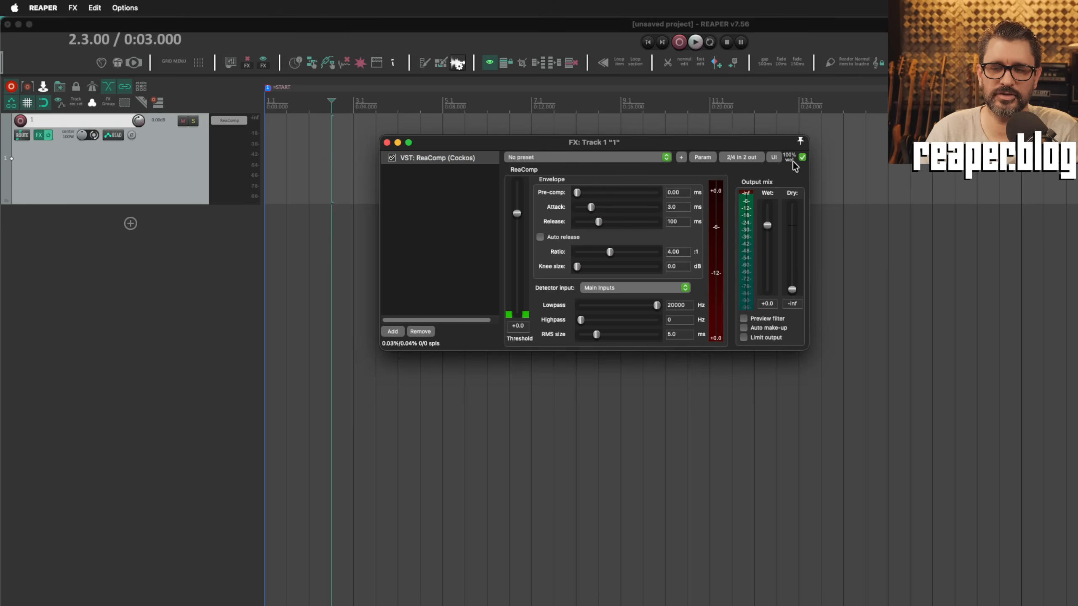
click(698, 158)
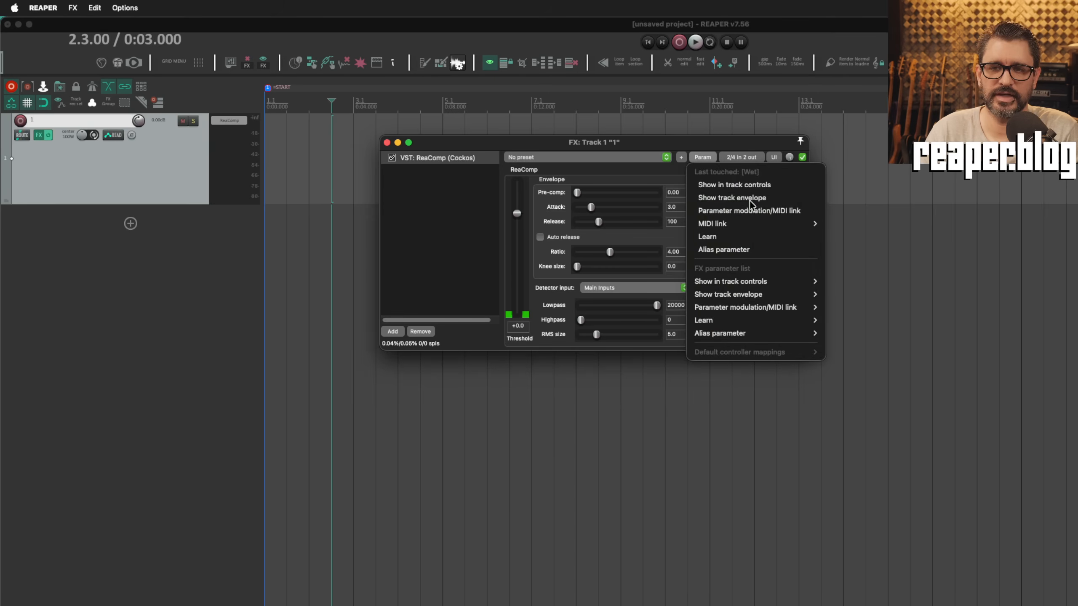
click(743, 198)
Step: Toggle ReaComp's bypass, and show the Bypass parameter as a track envelope and in track 1's controls
click(802, 157)
click(803, 157)
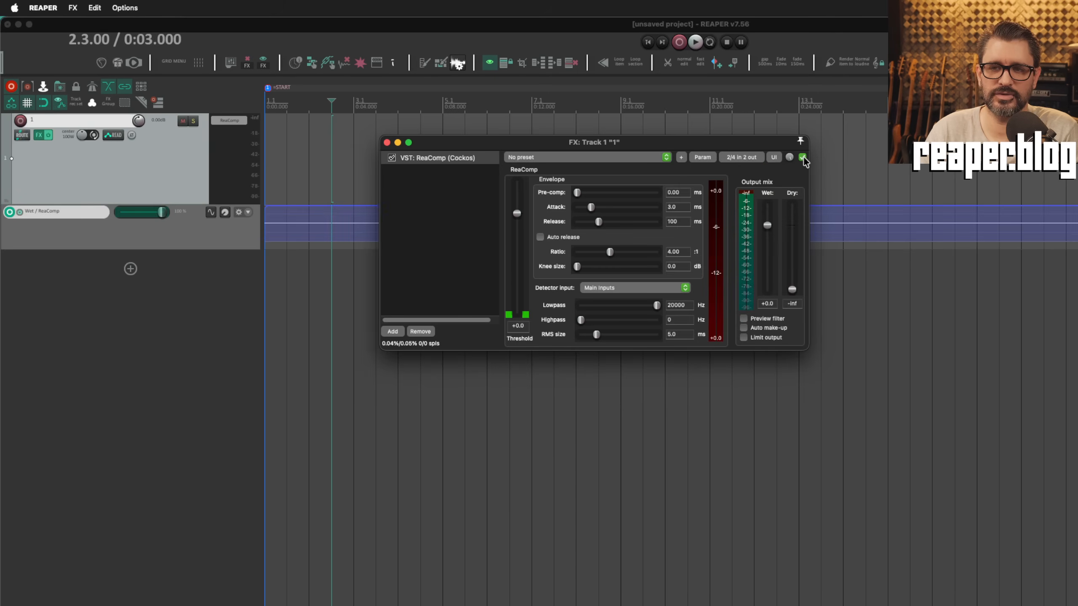
click(695, 158)
click(732, 198)
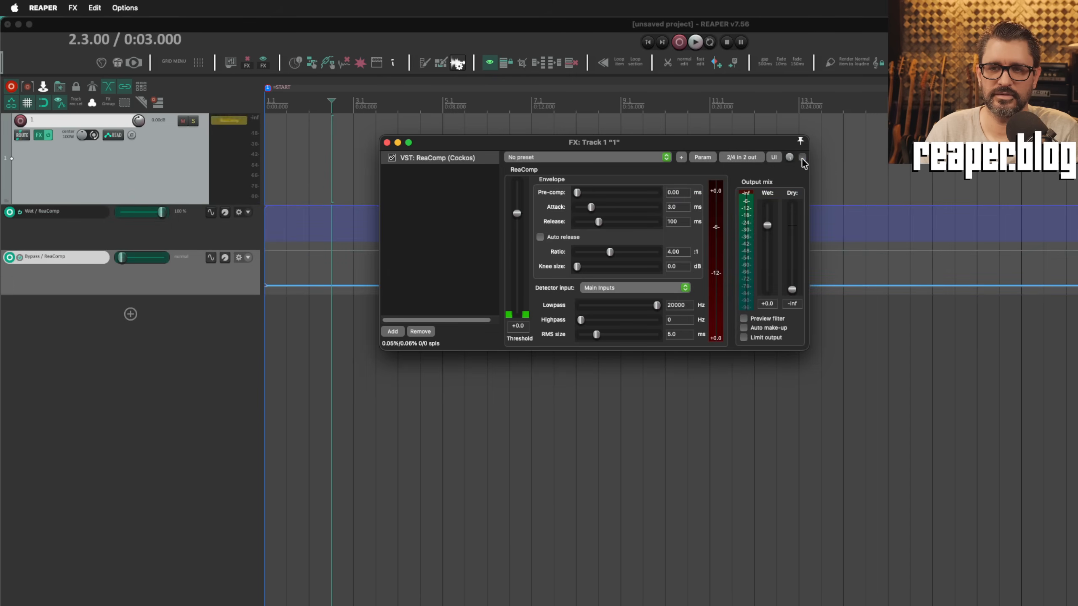
click(708, 158)
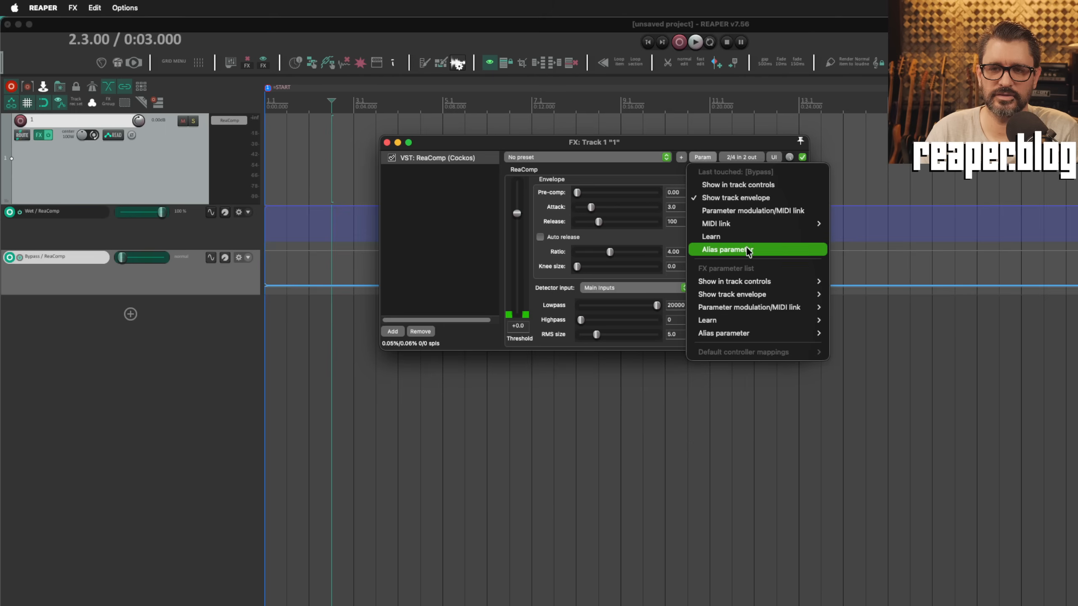
click(759, 185)
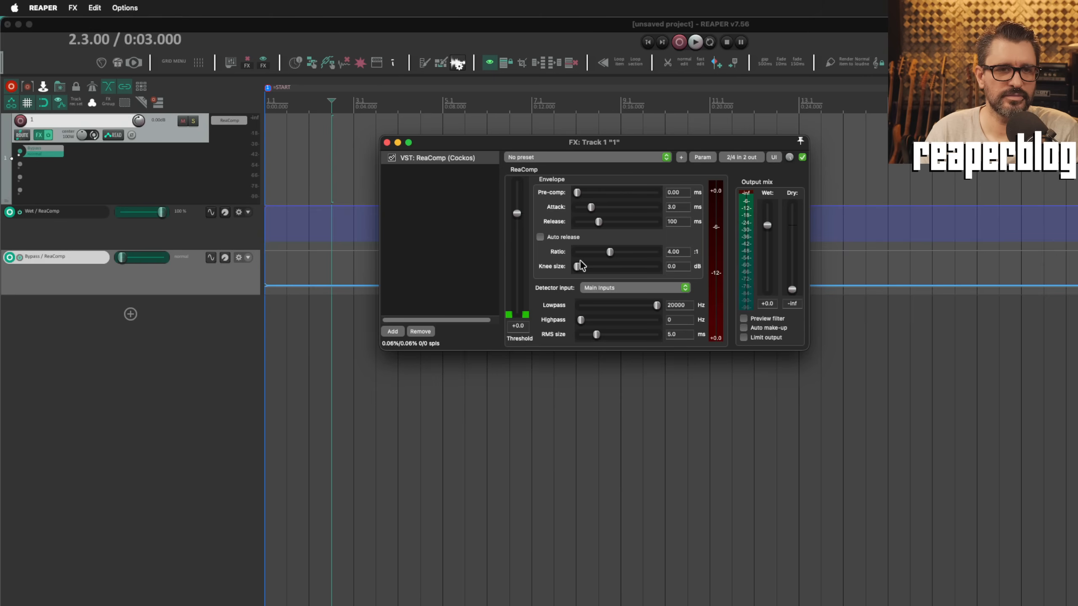
Step: Alias ReaComp's last-touched Bypass parameter as "Coffee" and check its name in track 1's controls and envelope
click(704, 157)
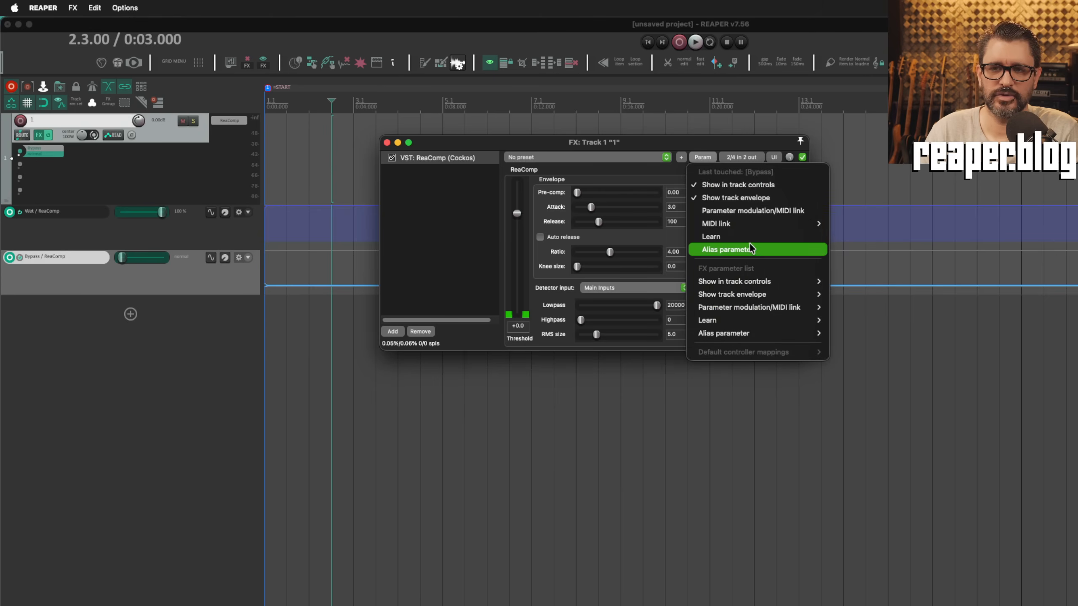
click(719, 250)
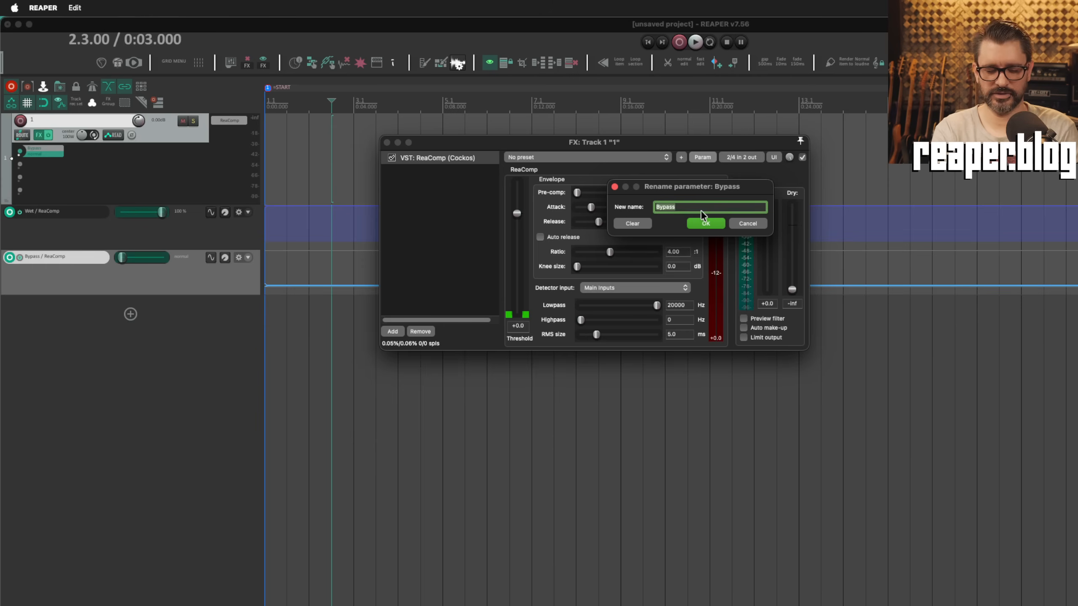
text(Coffee)
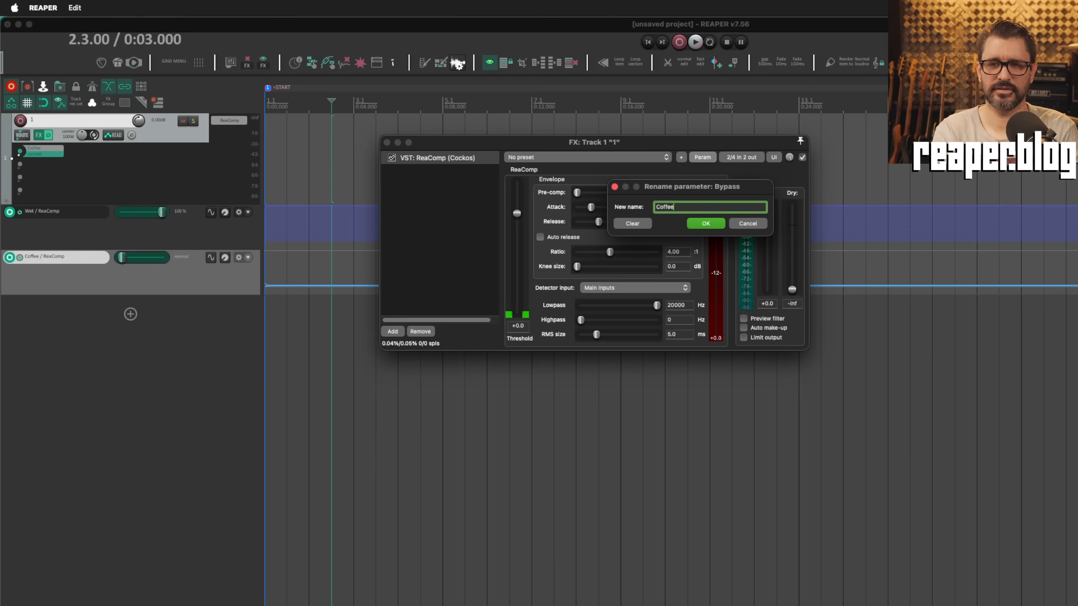
key(Return)
click(94, 275)
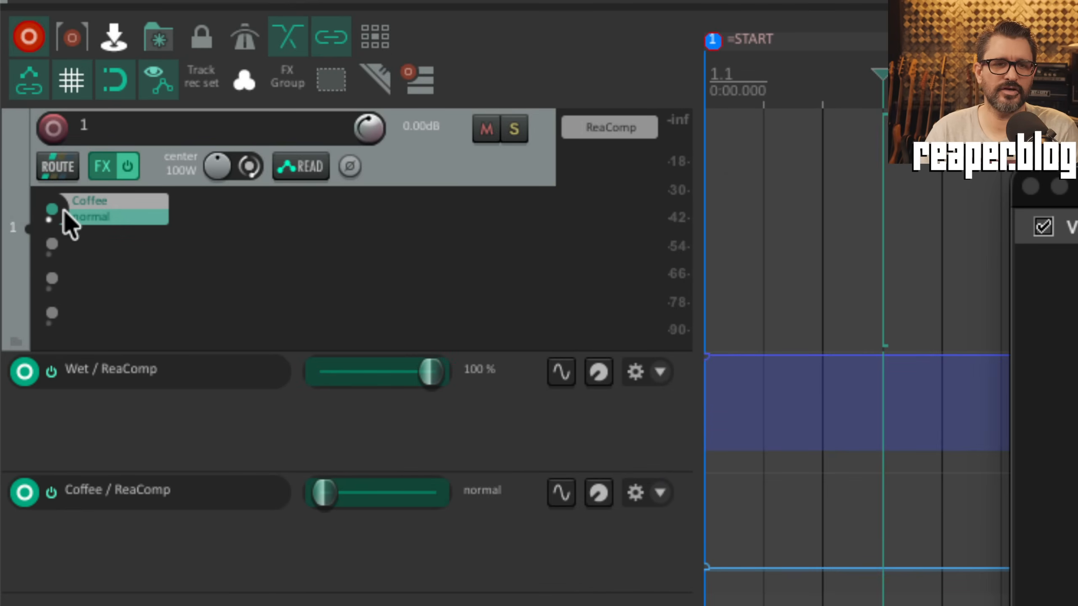
click(68, 221)
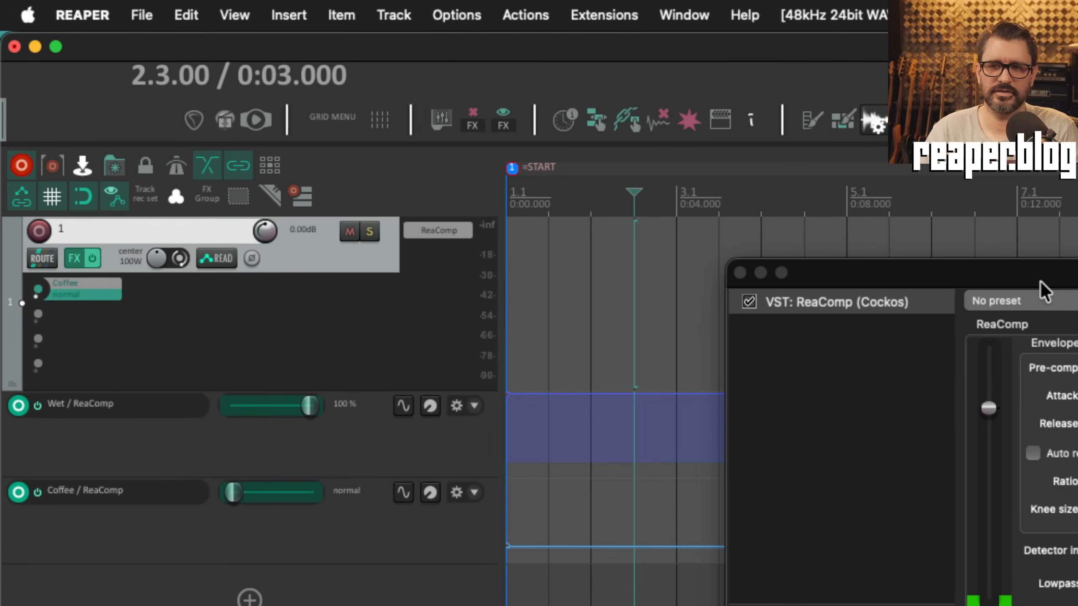
Step: Move the FX window beside the track controls and alias the Wet parameter as "Tea" from its envelope
drag(1041, 282, 587, 221)
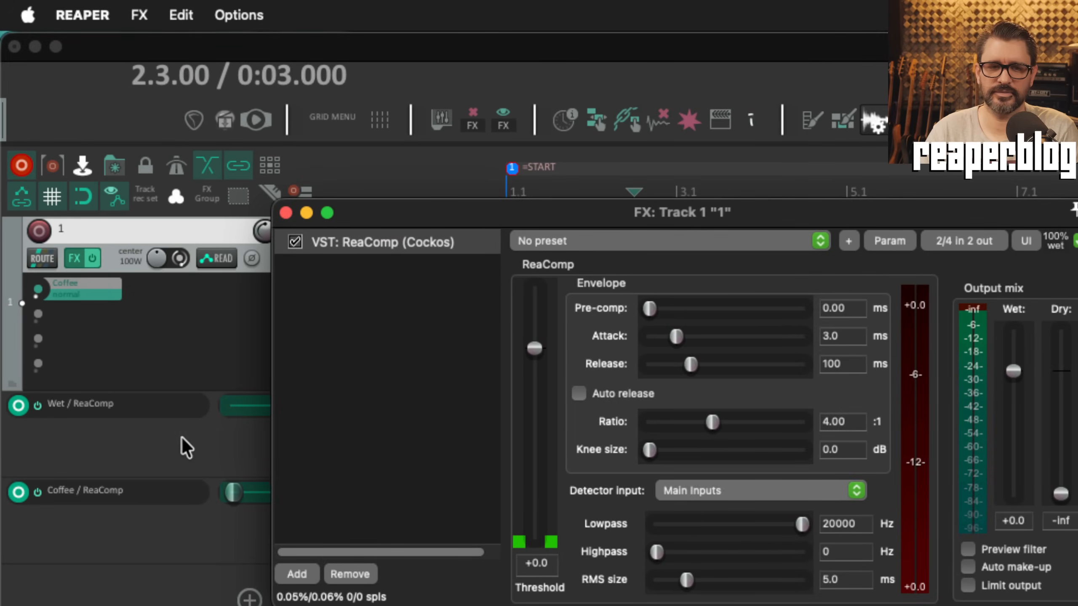
click(138, 445)
right_click(138, 445)
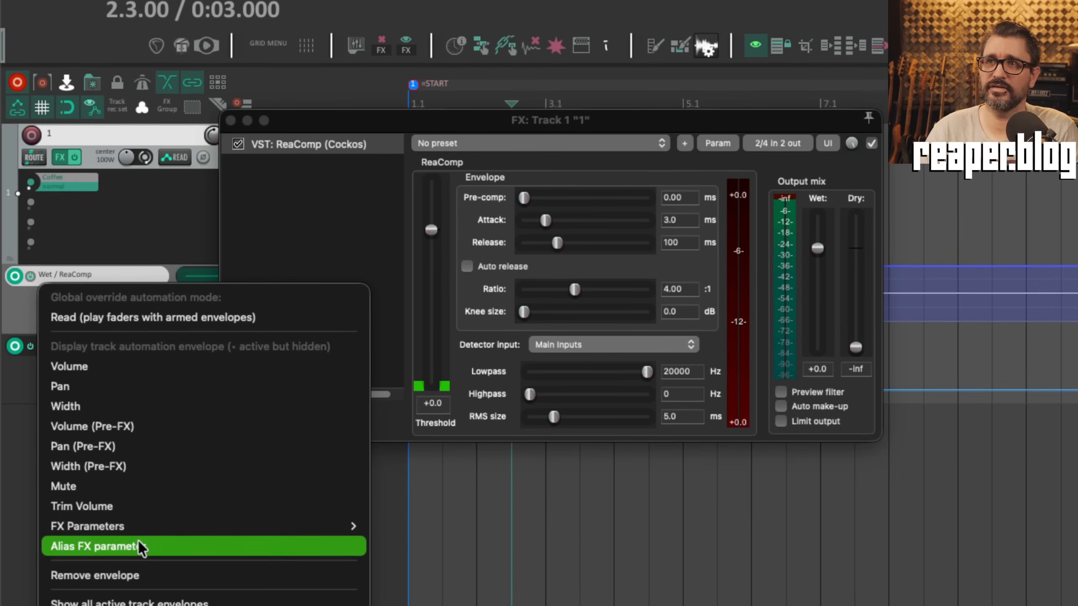
click(138, 547)
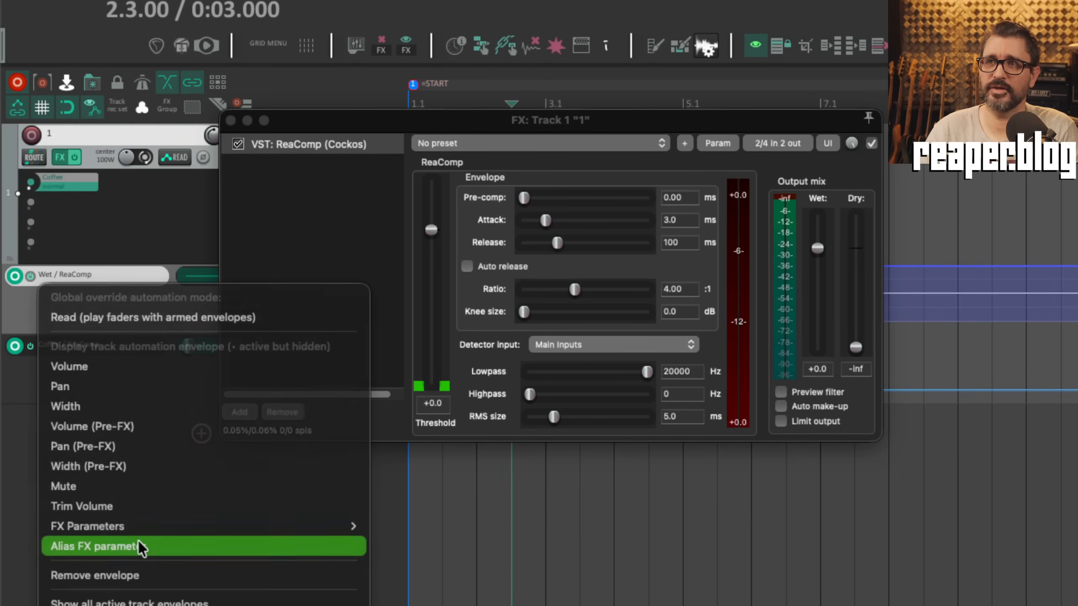
drag(1077, 238, 598, 216)
text(Tea)
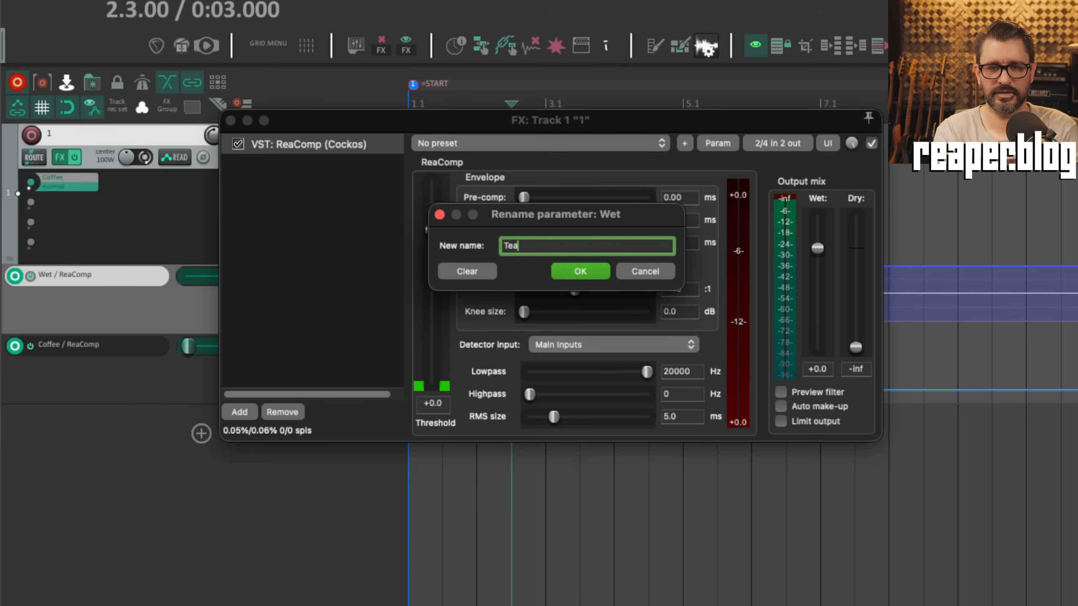
key(Return)
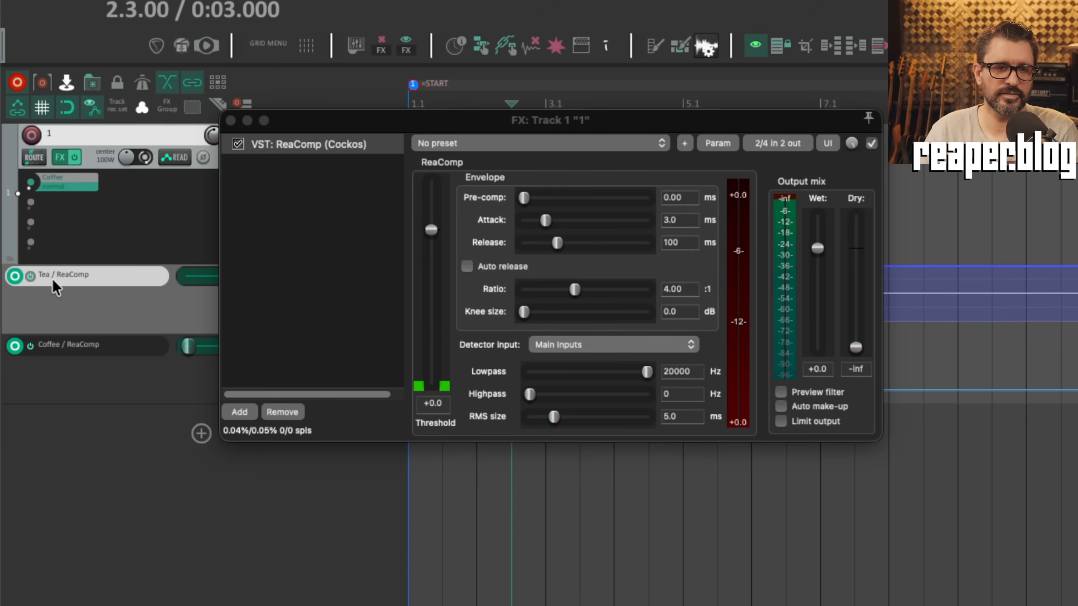
Step: Turn on delta solo for ReaComp and examine the options offered for the last-touched Delta parameter
drag(428, 118, 725, 227)
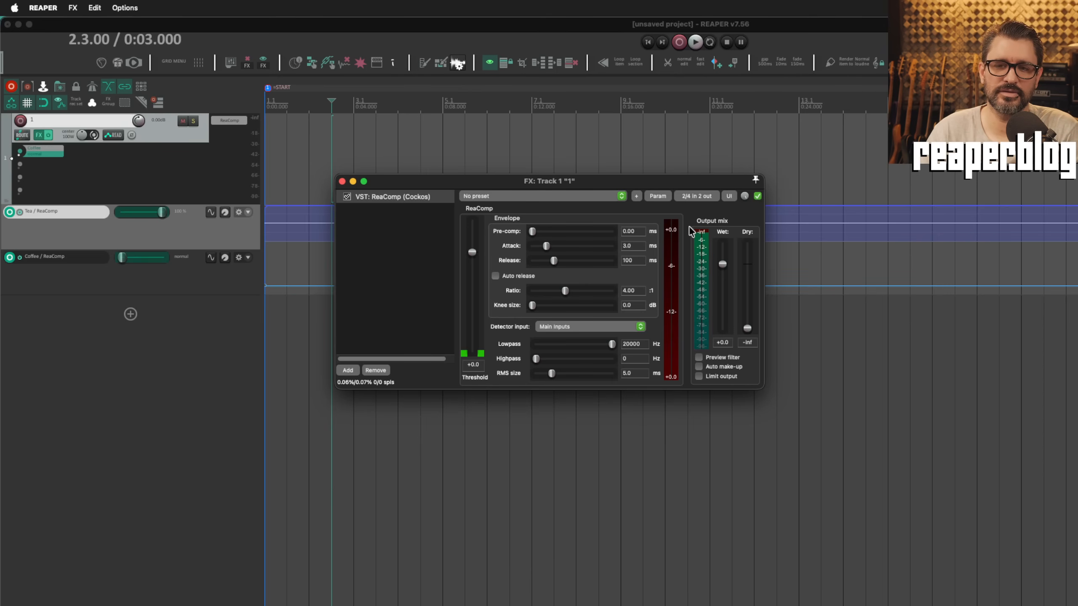
drag(706, 184, 721, 179)
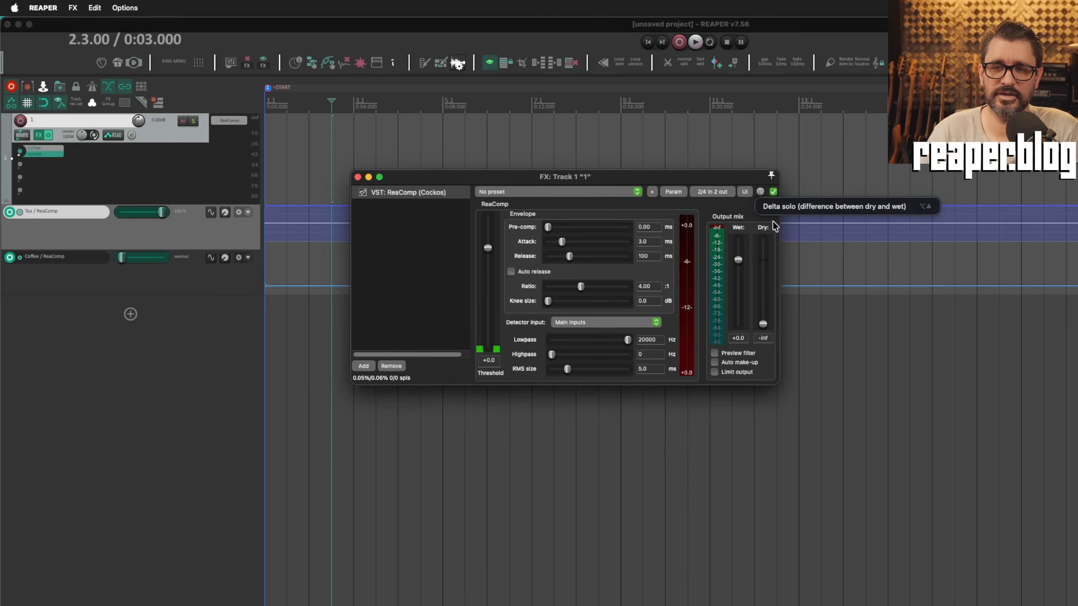
click(760, 191)
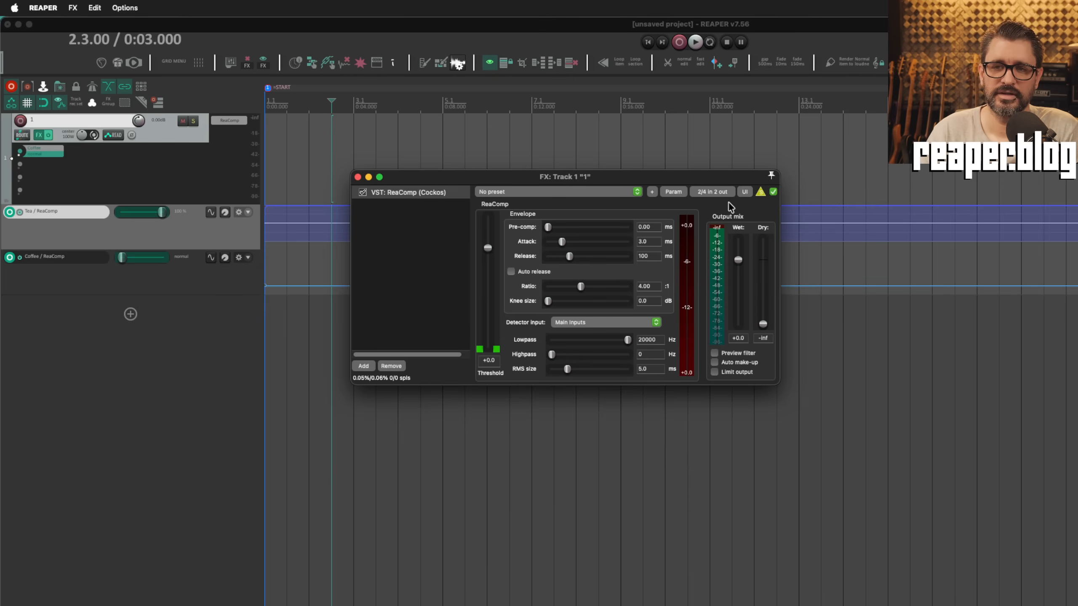
click(680, 193)
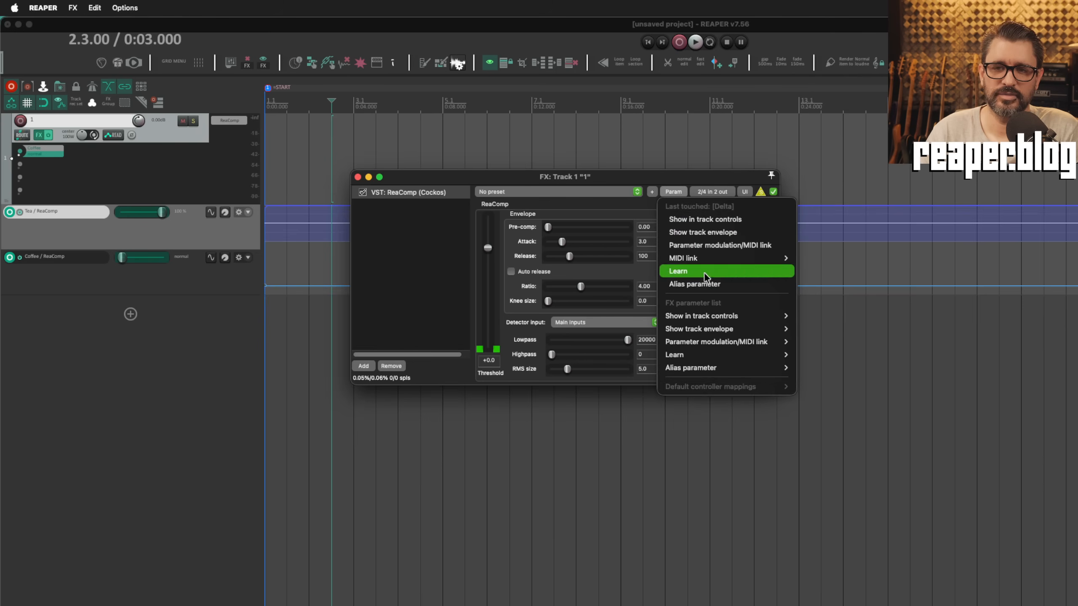
click(648, 210)
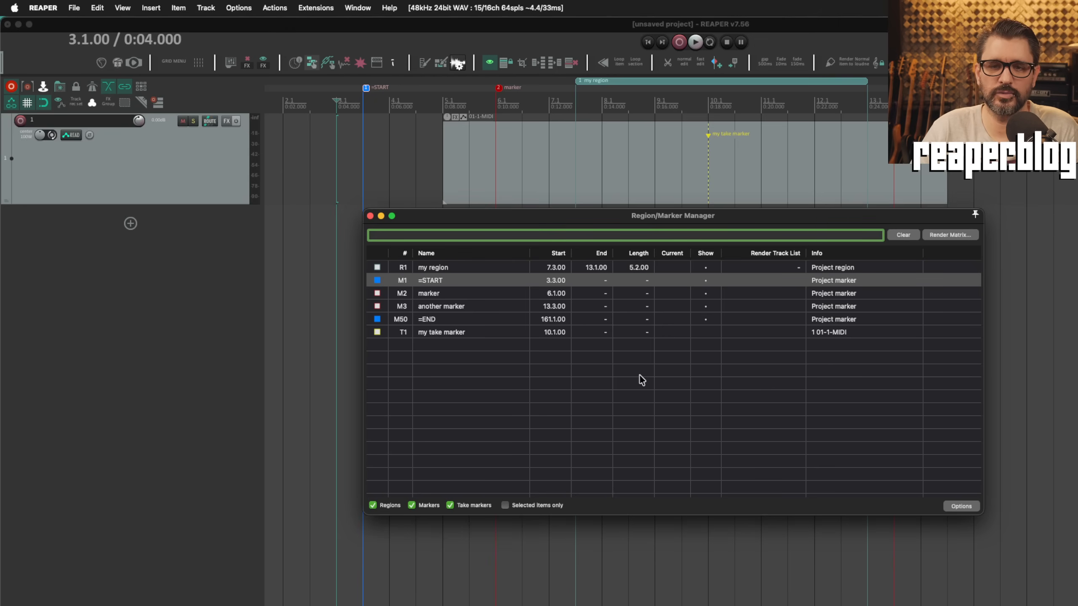
Step: Place the edit cursor at 4.1, 6.3, 8.1, 10.1 and 14.1 to check the Region/Marker Manager's Current column
click(387, 101)
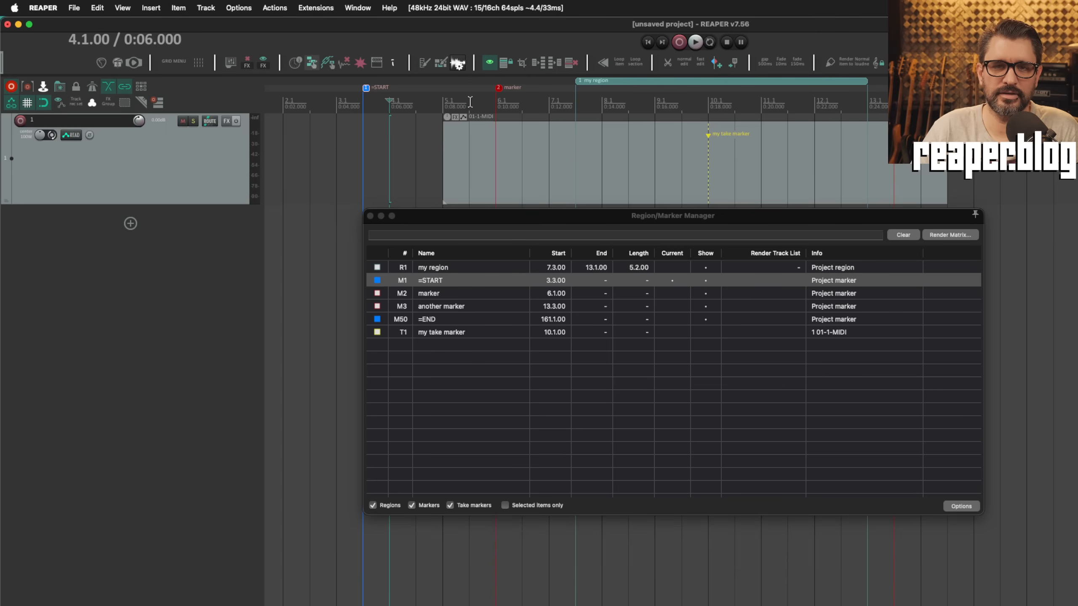
click(523, 103)
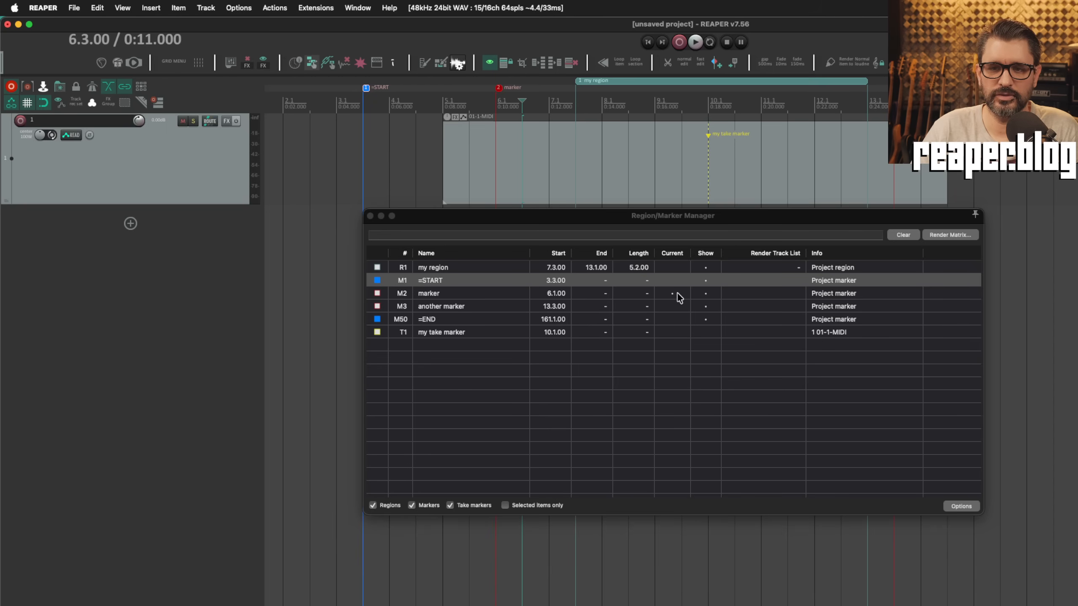
click(604, 103)
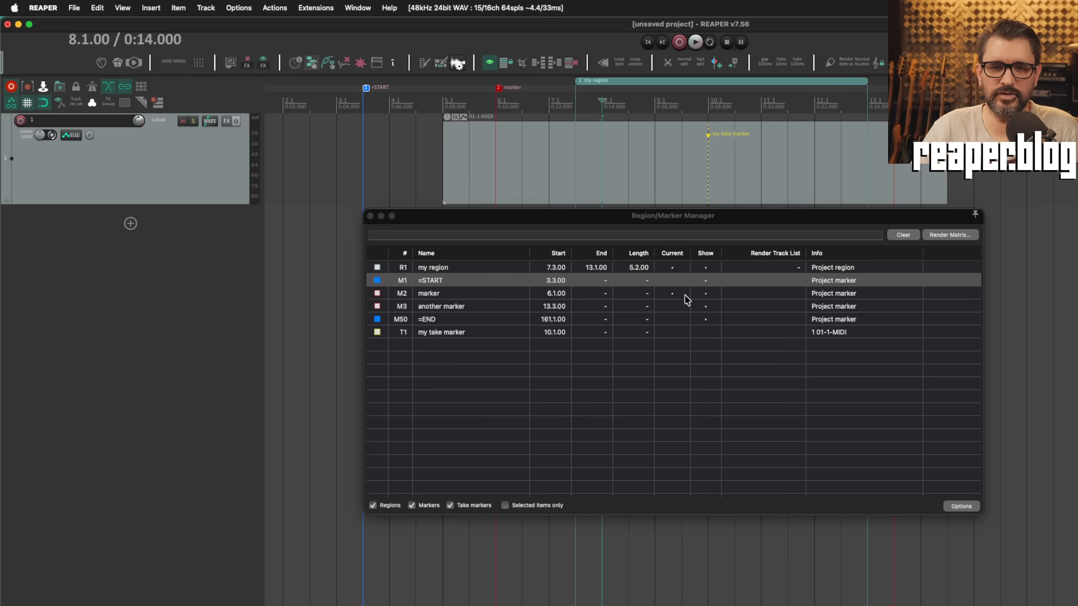
click(706, 102)
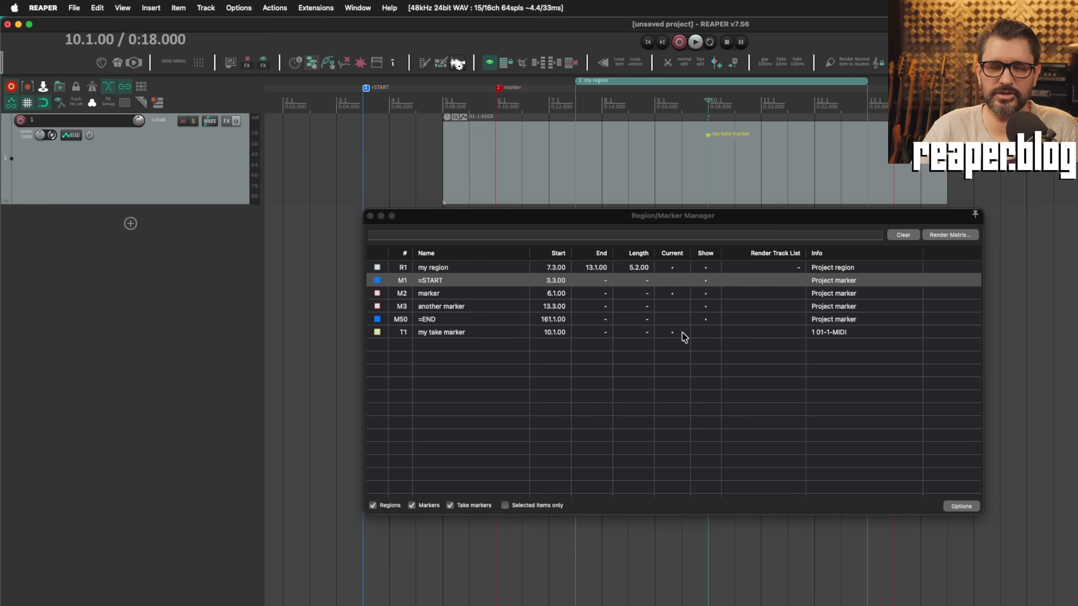
click(752, 152)
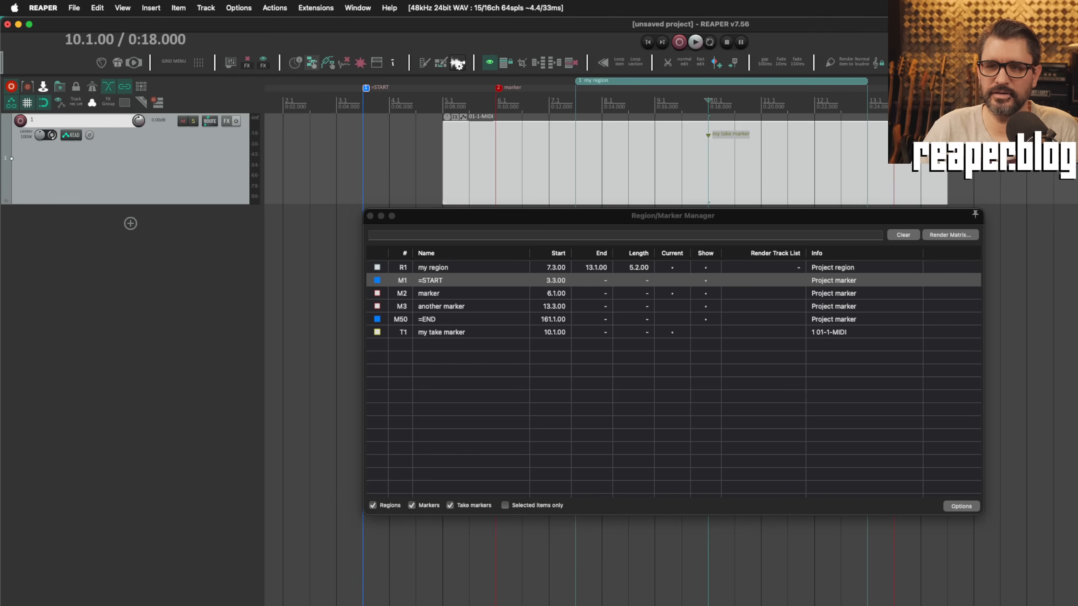
click(921, 148)
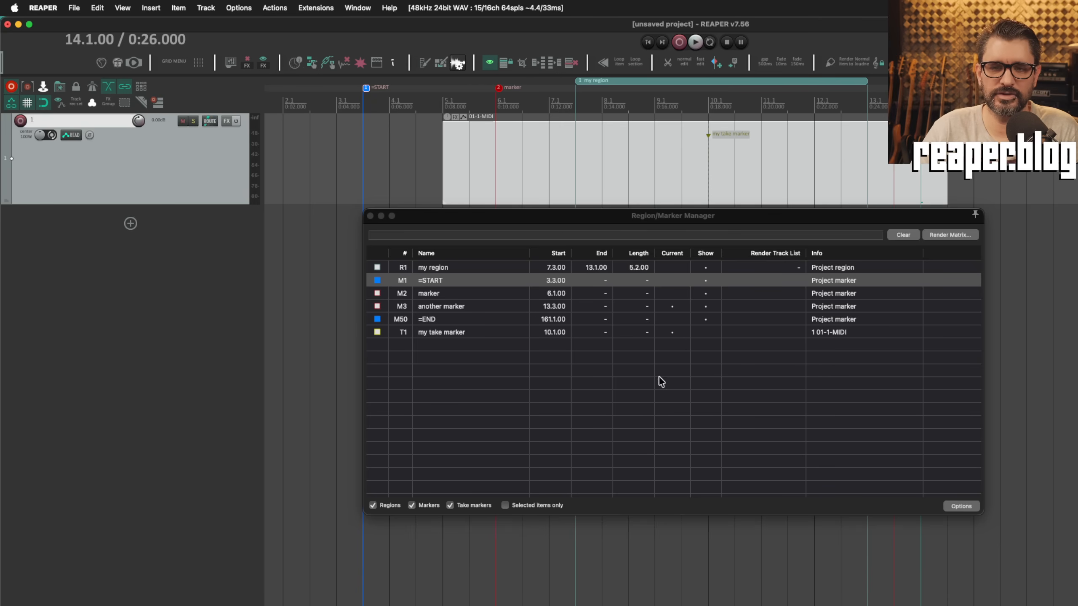
Step: Jump to "another marker" and "my take marker" from the Region/Marker Manager and compare their Current indicators
click(672, 307)
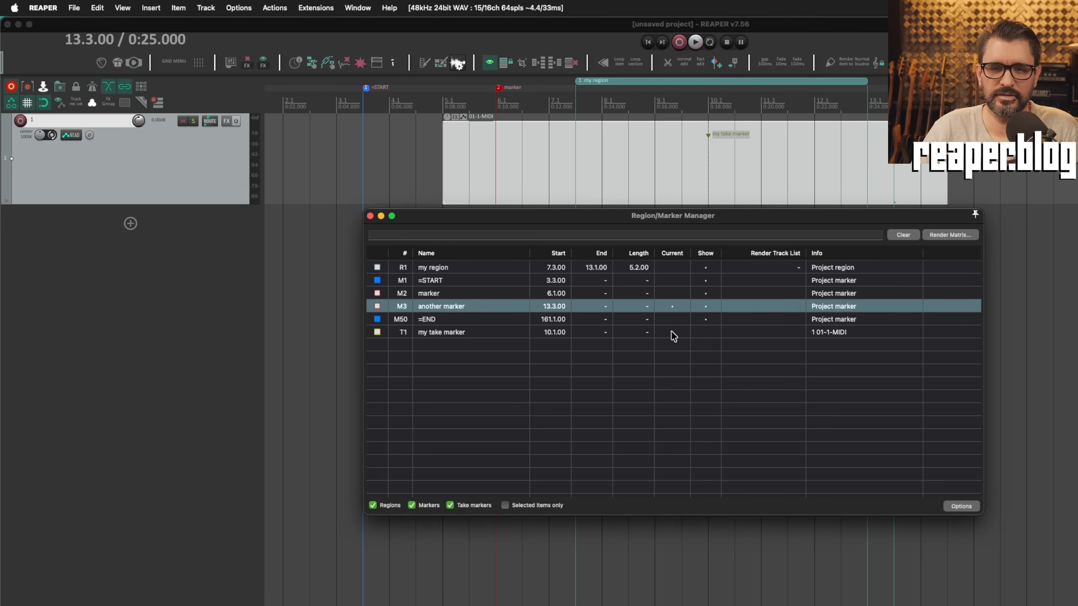
click(685, 336)
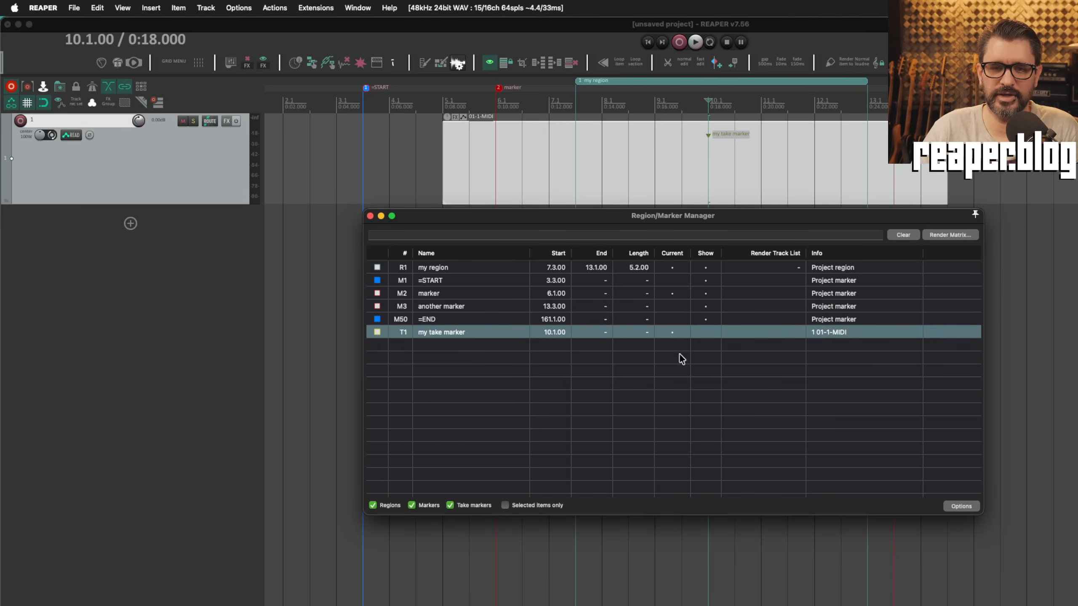
click(974, 194)
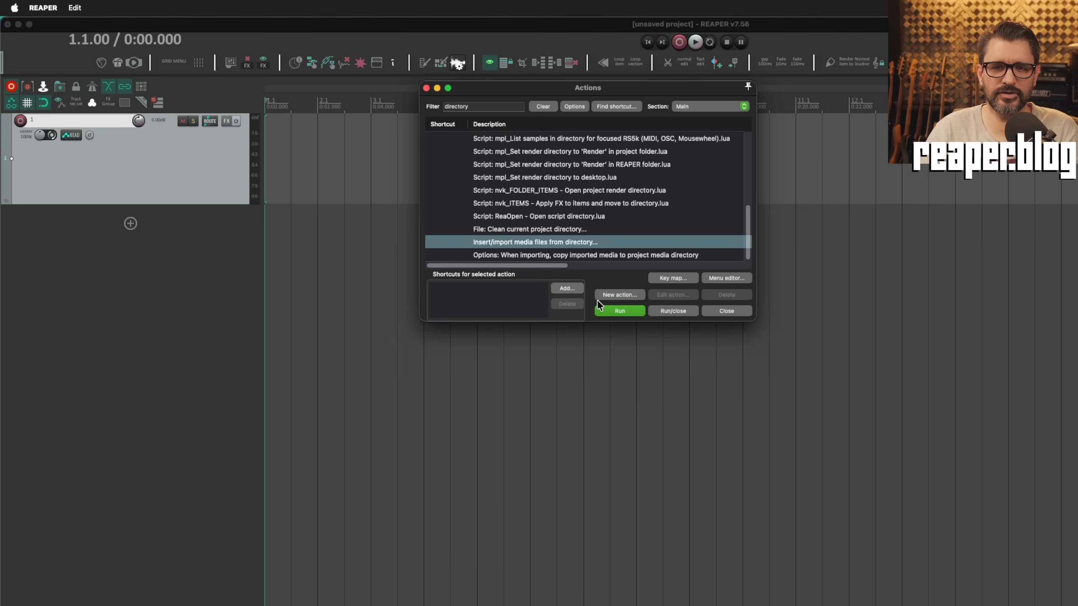
Step: Run "Insert/import media files from directory" on the REAPER Media folder, using sequential time positions on a single track
click(617, 316)
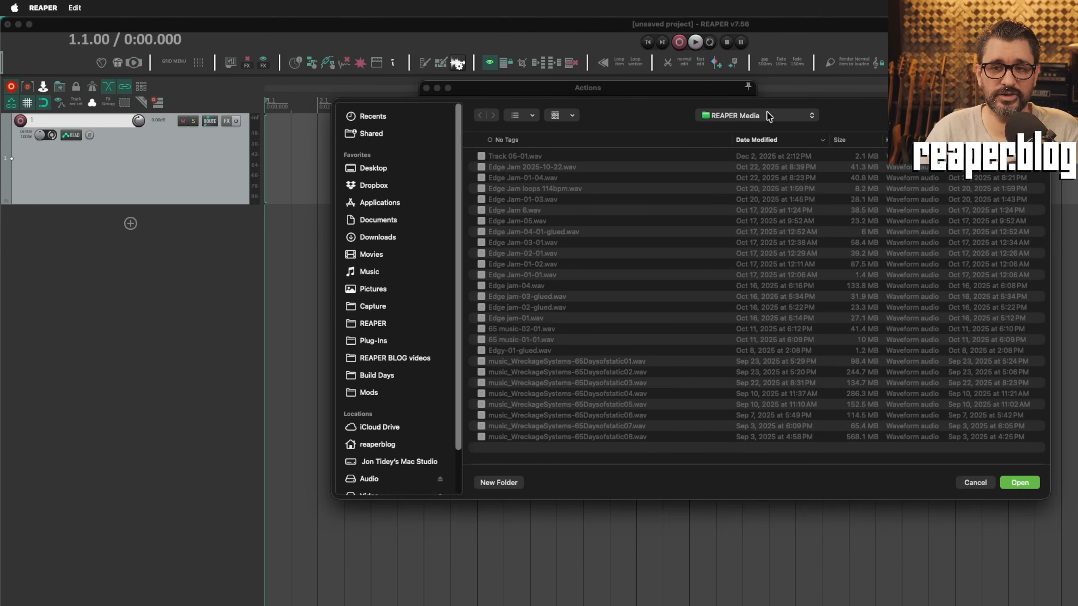
click(1025, 483)
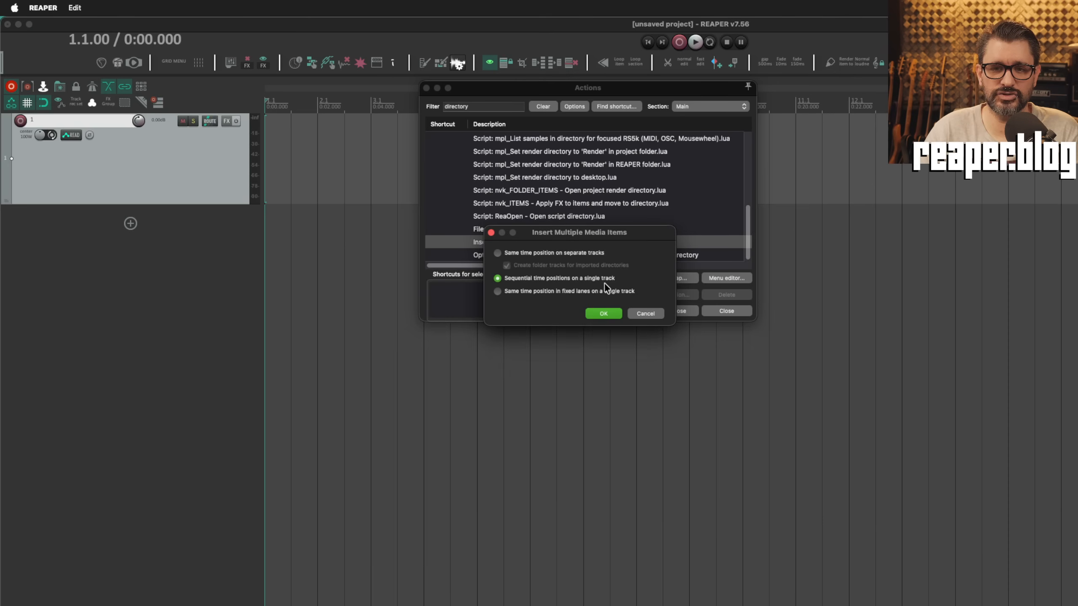
click(608, 316)
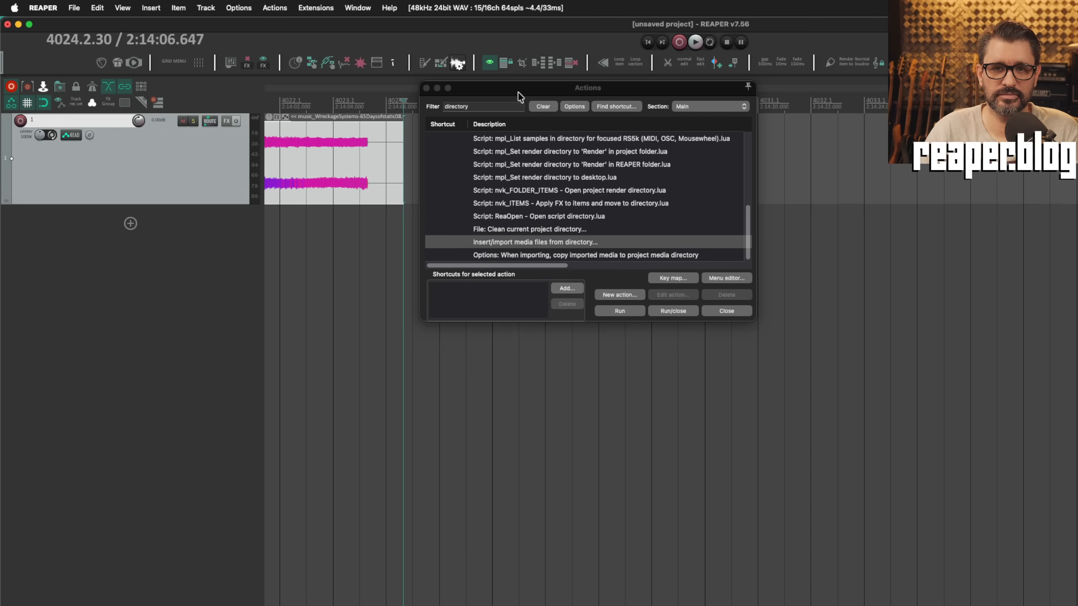
Step: Move the Actions window out of the way and inspect the imported media items along the whole timeline
drag(518, 92, 596, 376)
click(370, 194)
scroll(393, 213, down, 15)
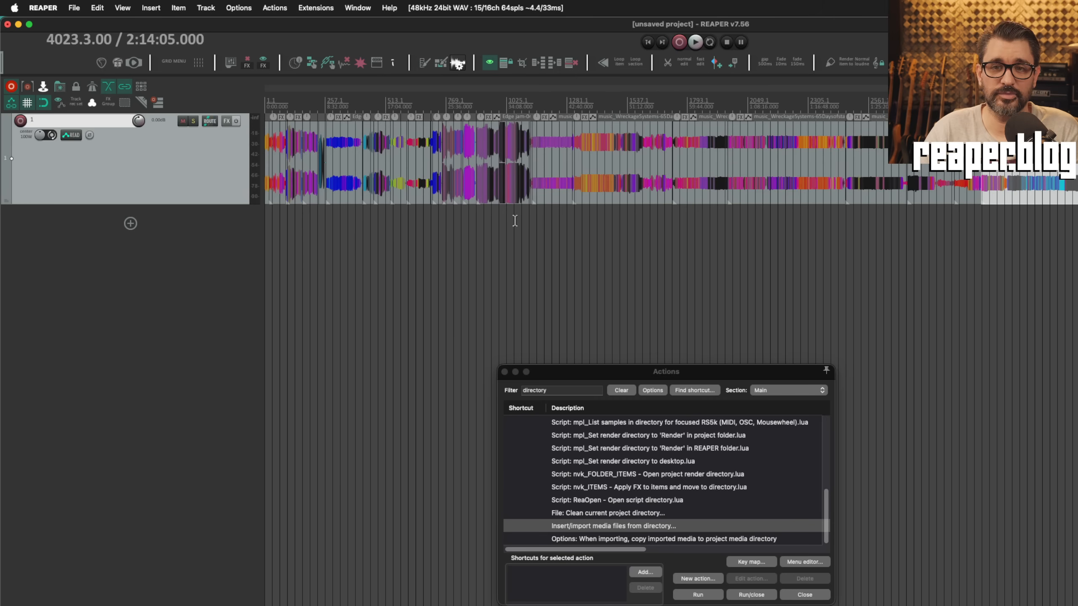
scroll(429, 229, up, 10)
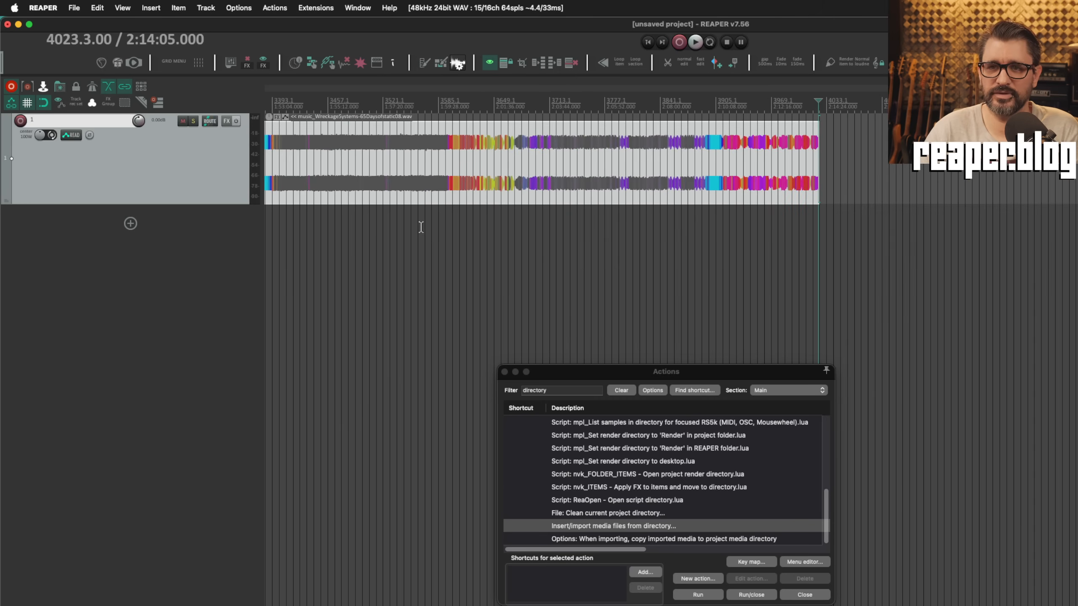
key(Home)
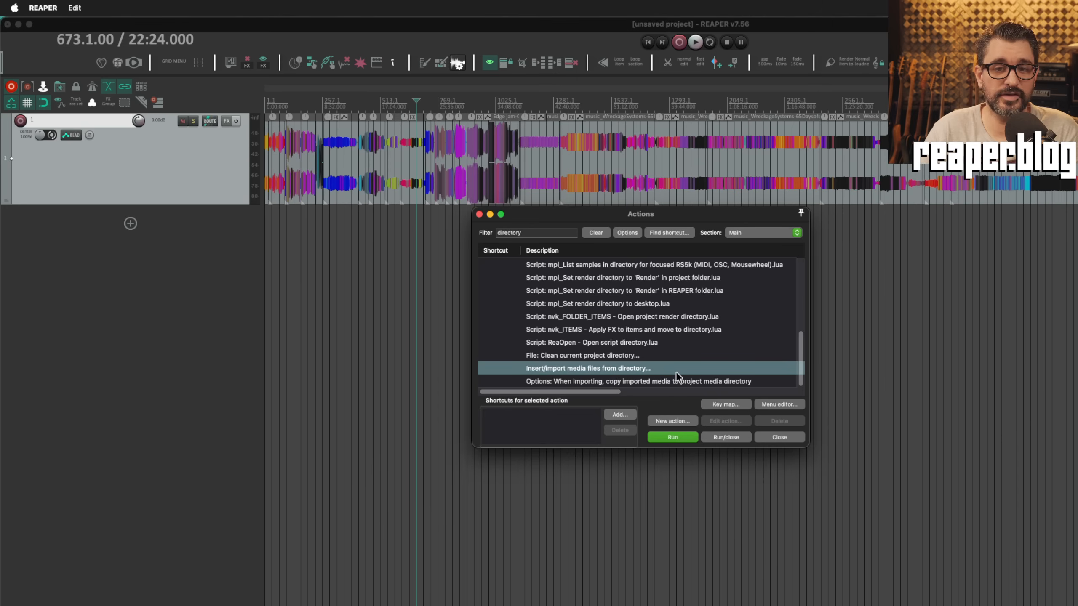
Step: Examine the standard media file insertion dialog for comparison and dismiss it without importing anything
click(366, 226)
click(151, 8)
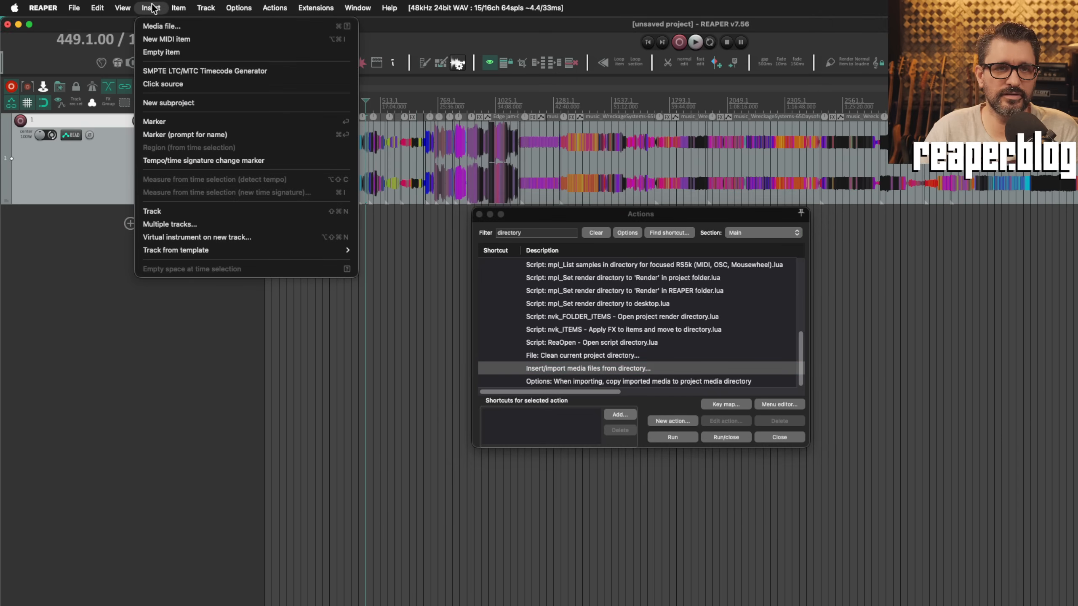
click(171, 27)
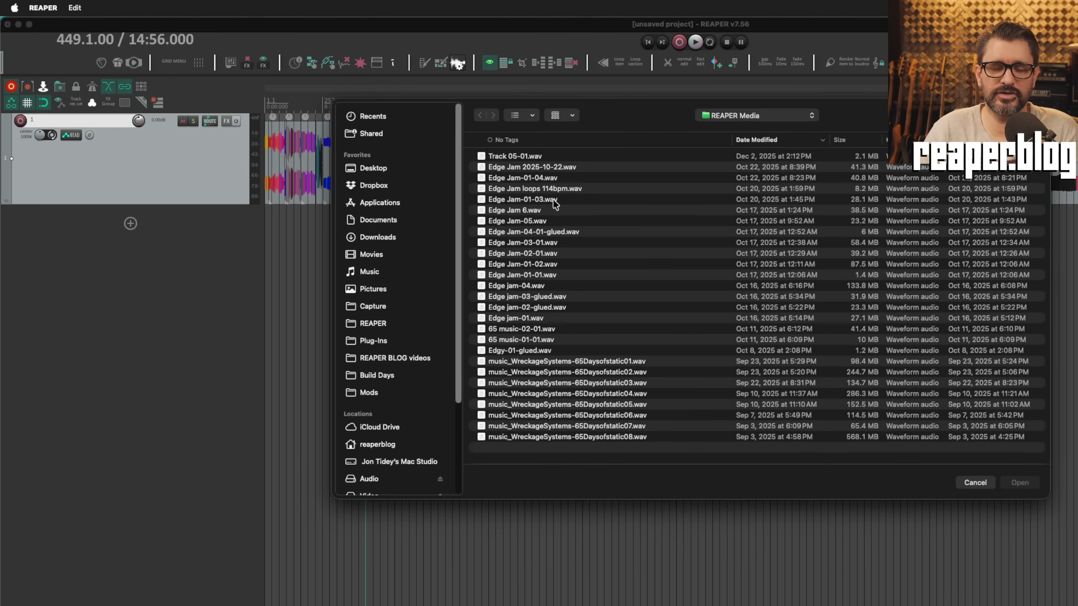
click(975, 483)
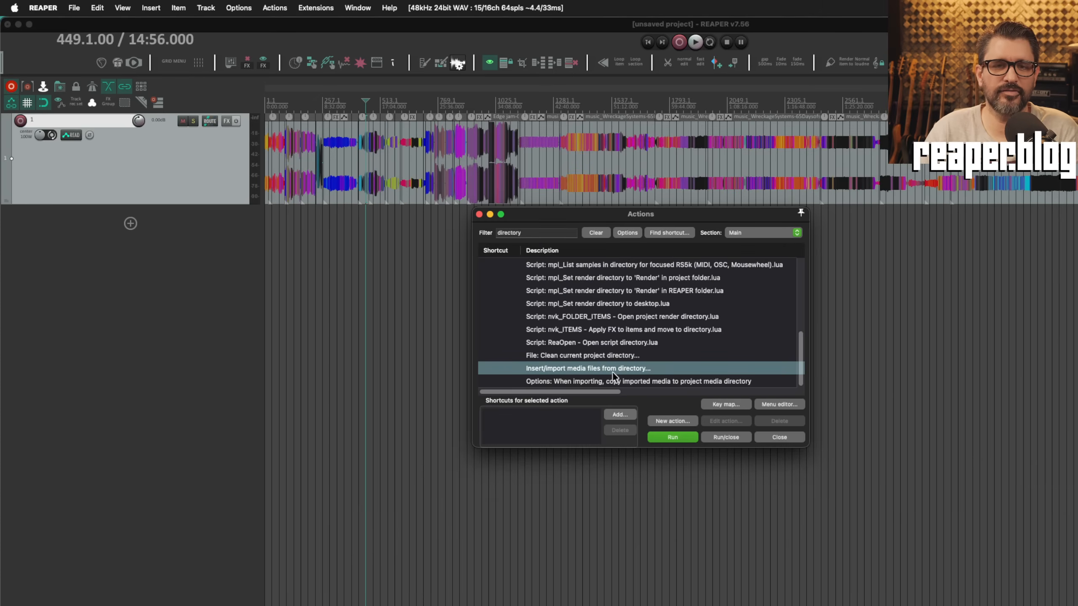
Step: Clear the imported items and start a directory import of the "foley interact" folder from Sample Library's General SFX folder
click(673, 437)
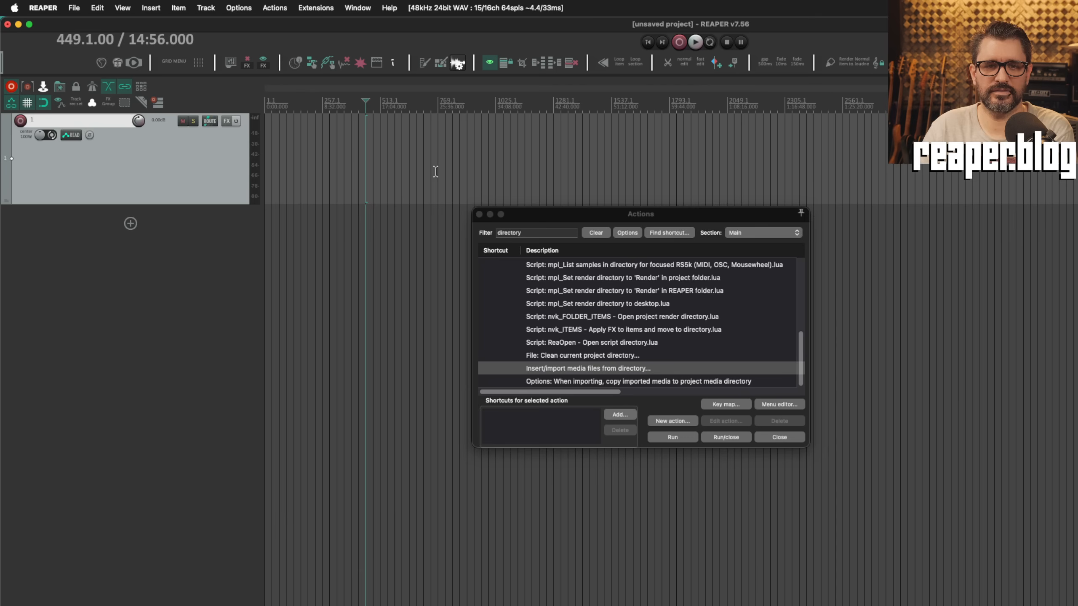
click(681, 436)
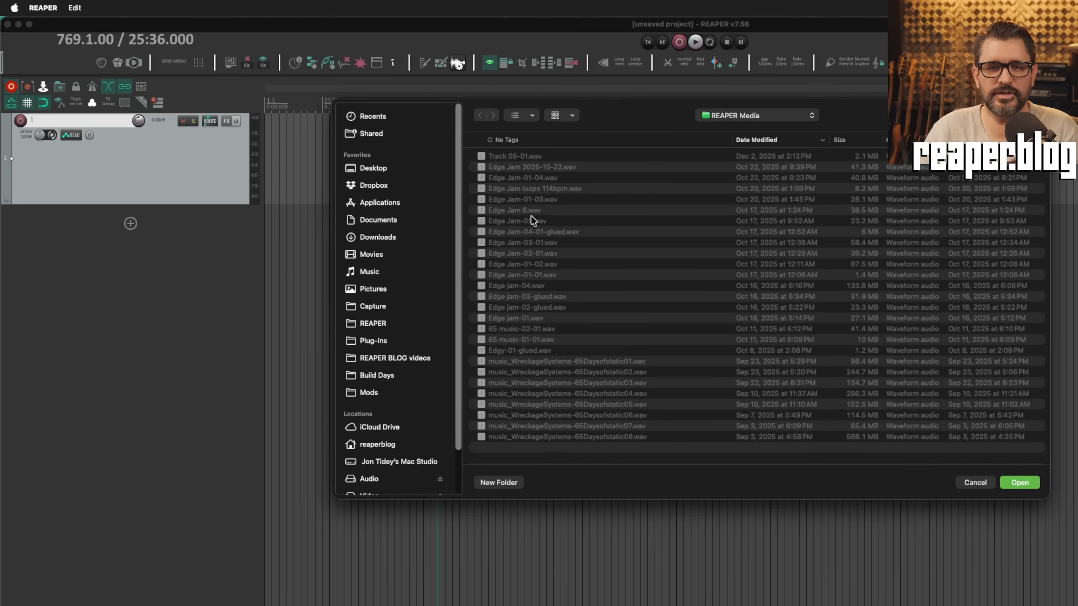
scroll(395, 371, down, 2)
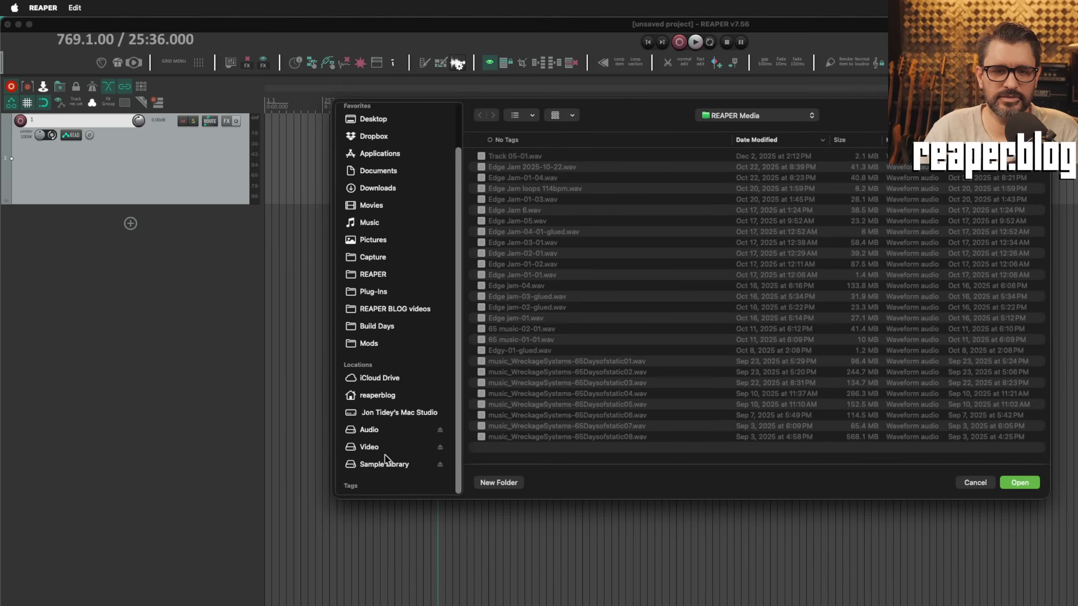
click(396, 465)
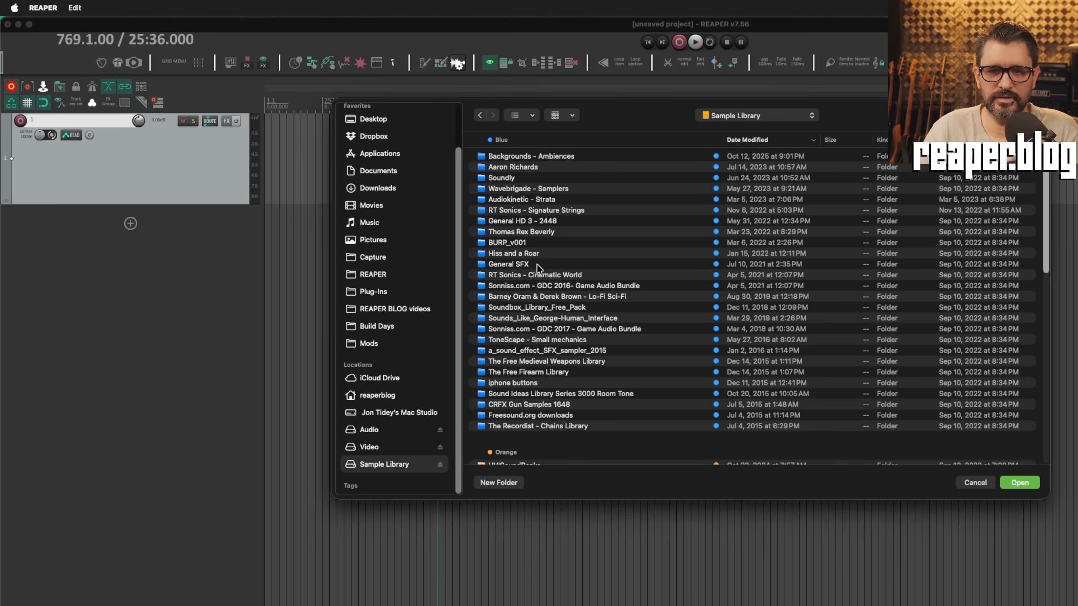
click(538, 265)
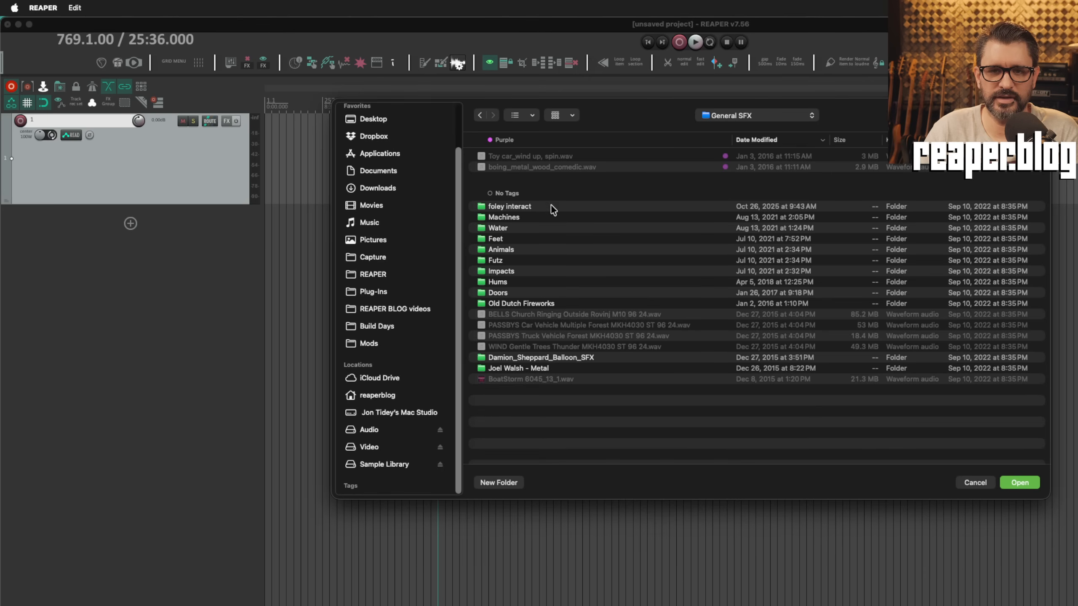
click(553, 208)
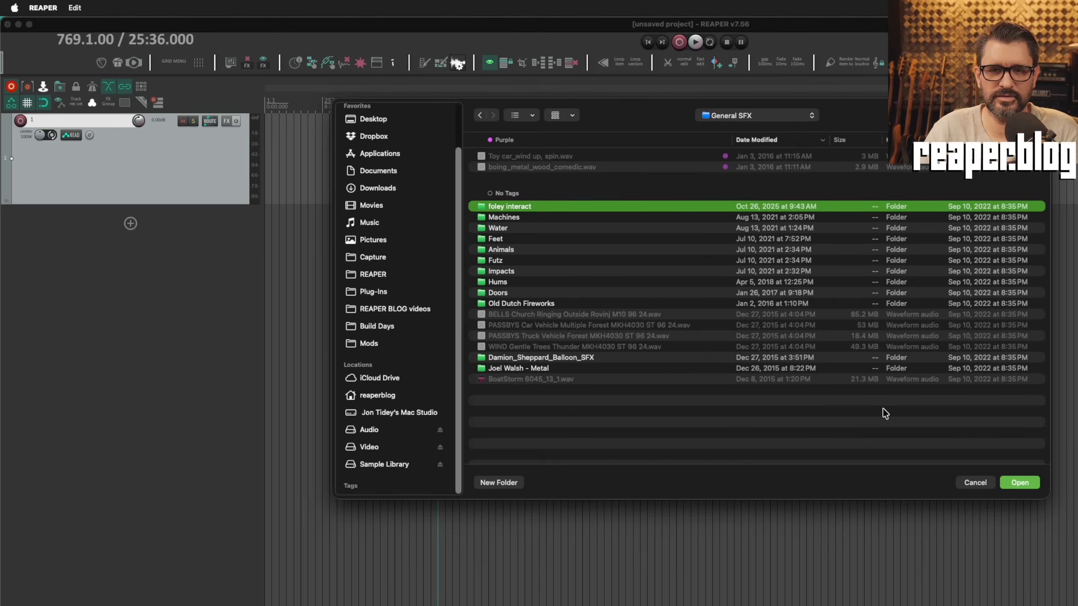
Step: Import the foley interact folder at the same time position on separate tracks, recursively including subdirectories and creating folder tracks
click(1019, 483)
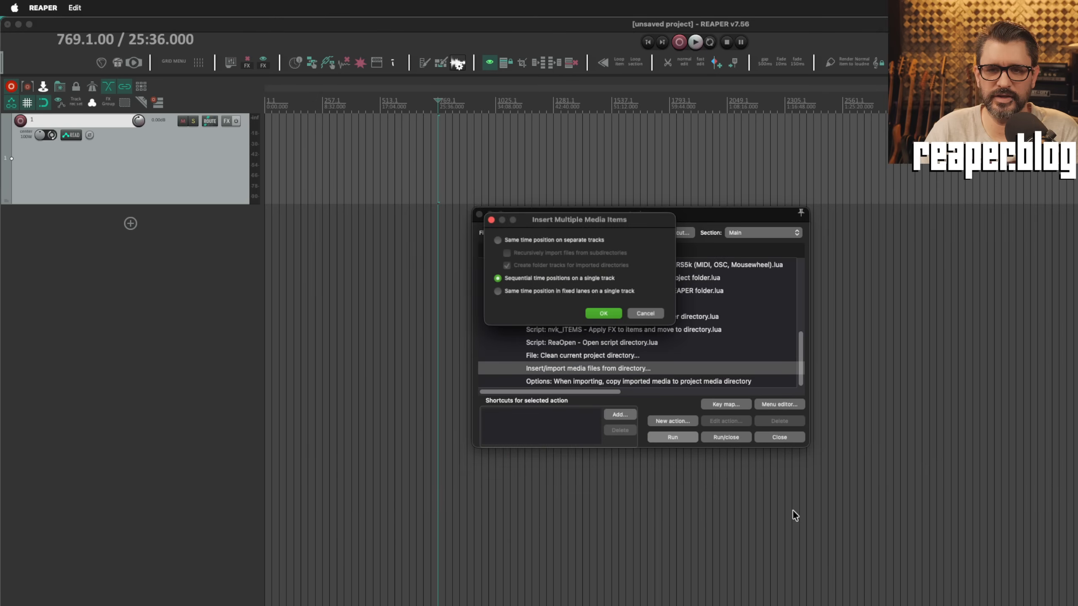
click(508, 241)
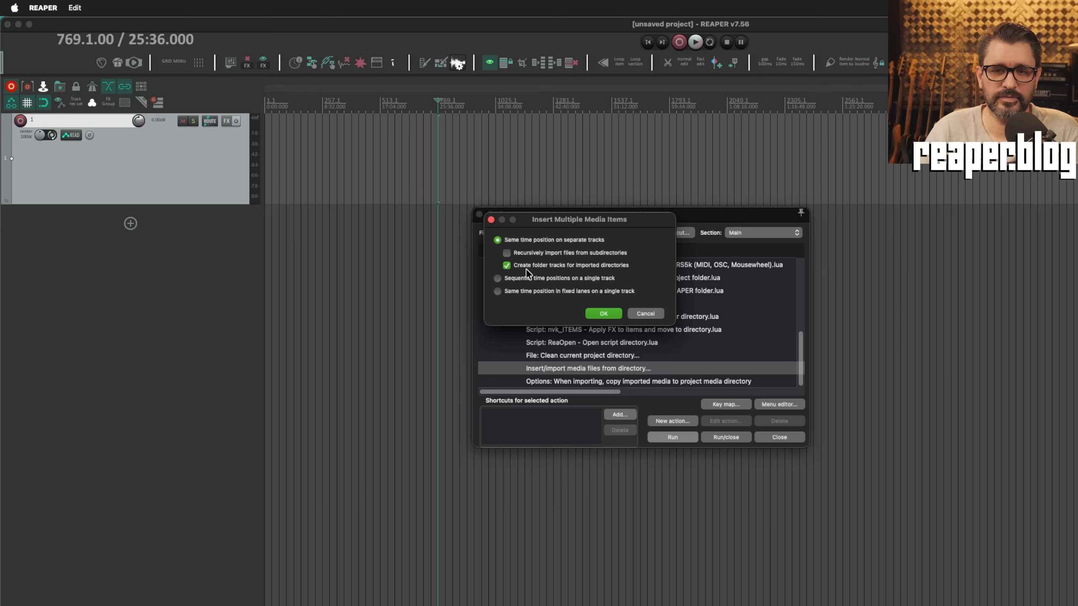
click(506, 254)
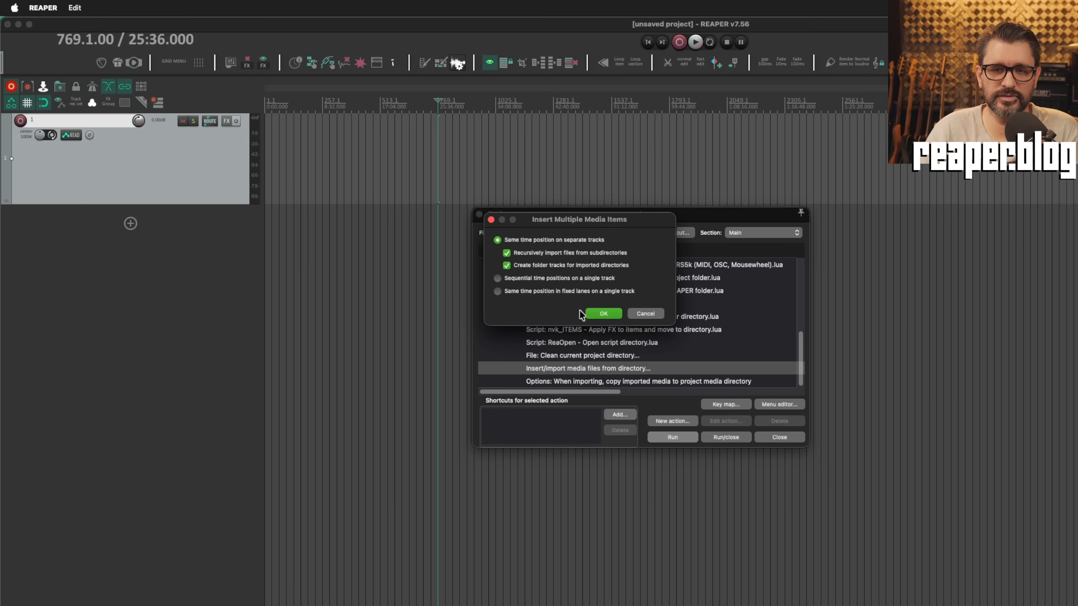
click(604, 314)
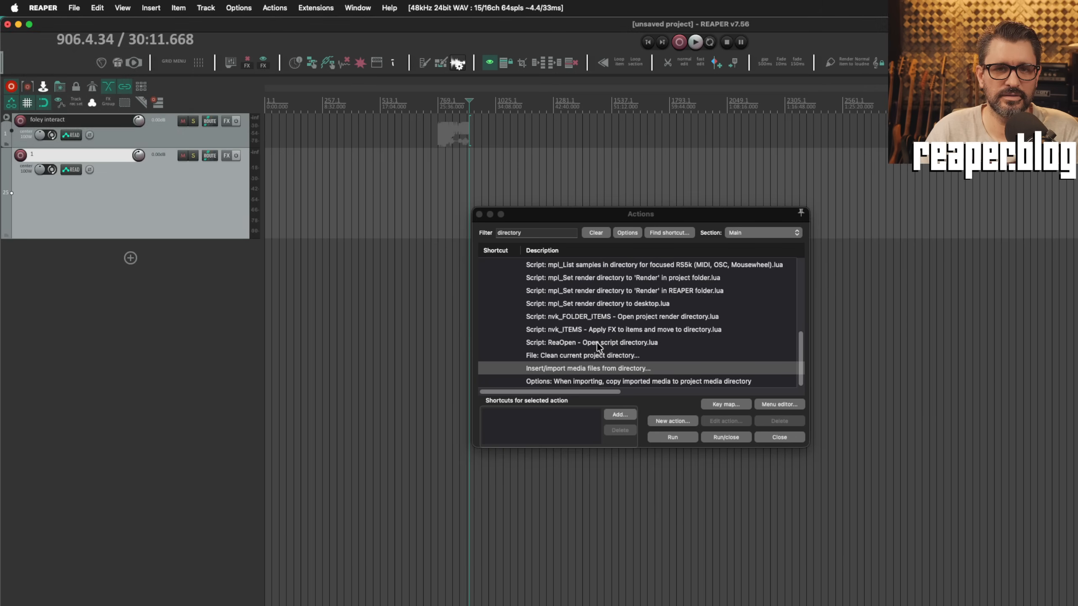
Step: Expand the foley interact folder track and move the Actions window clear of the imported items
click(9, 124)
click(8, 120)
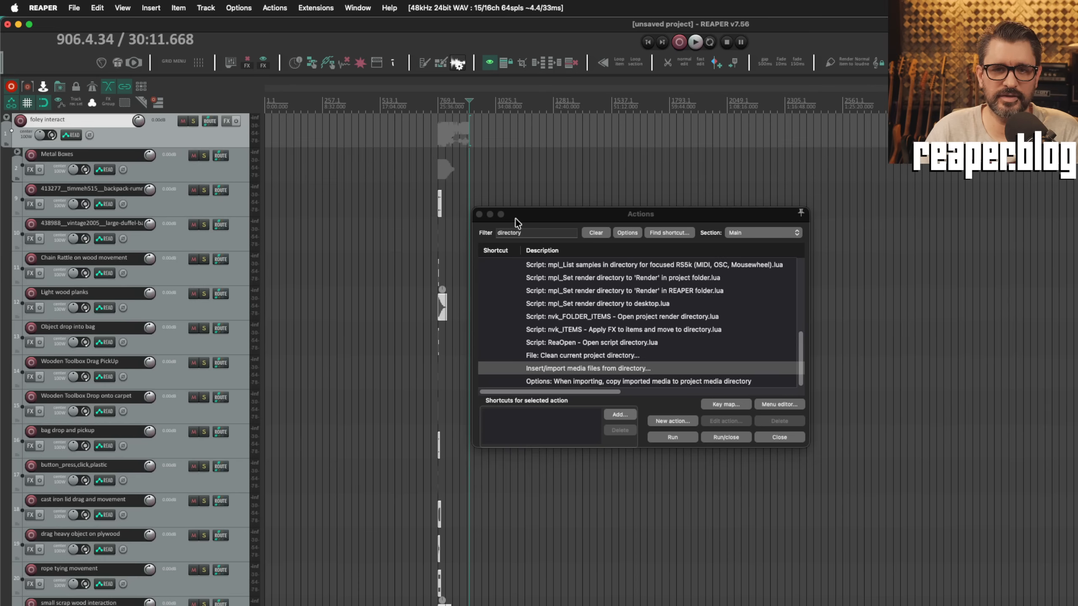
drag(516, 214, 885, 209)
Step: Look through the imported items in the foley interact folder and expand its Metal Boxes subfolder track
click(440, 203)
scroll(488, 230, up, 8)
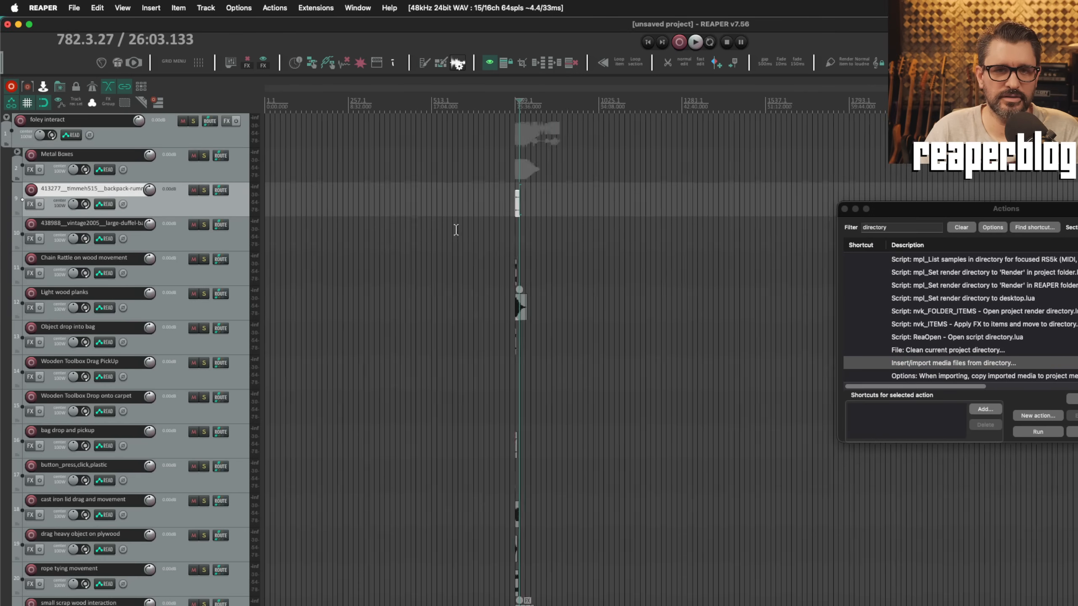
scroll(698, 235, up, 8)
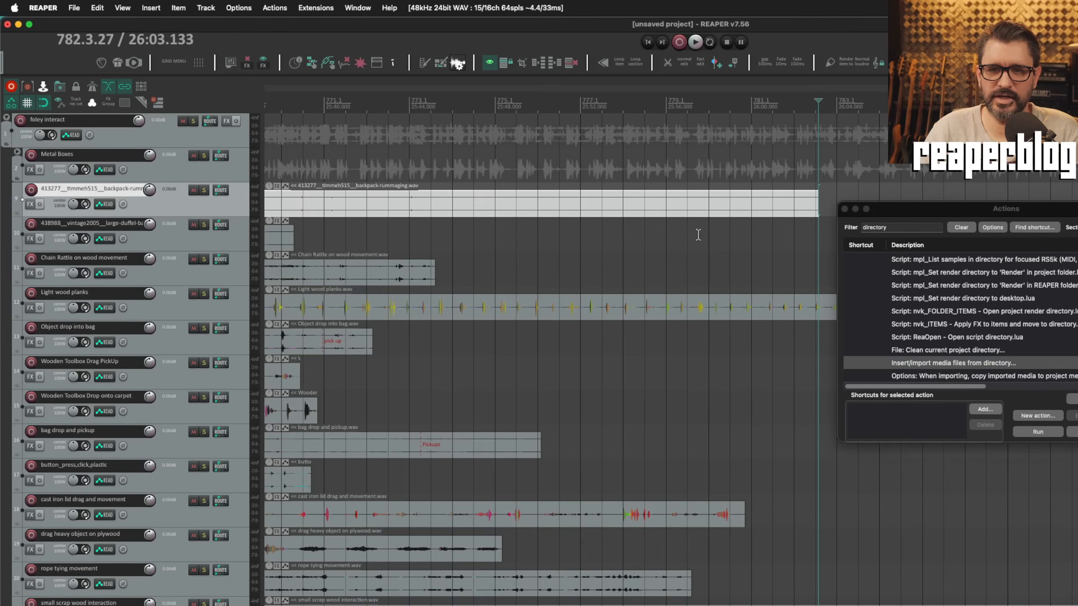
scroll(526, 261, down, 10)
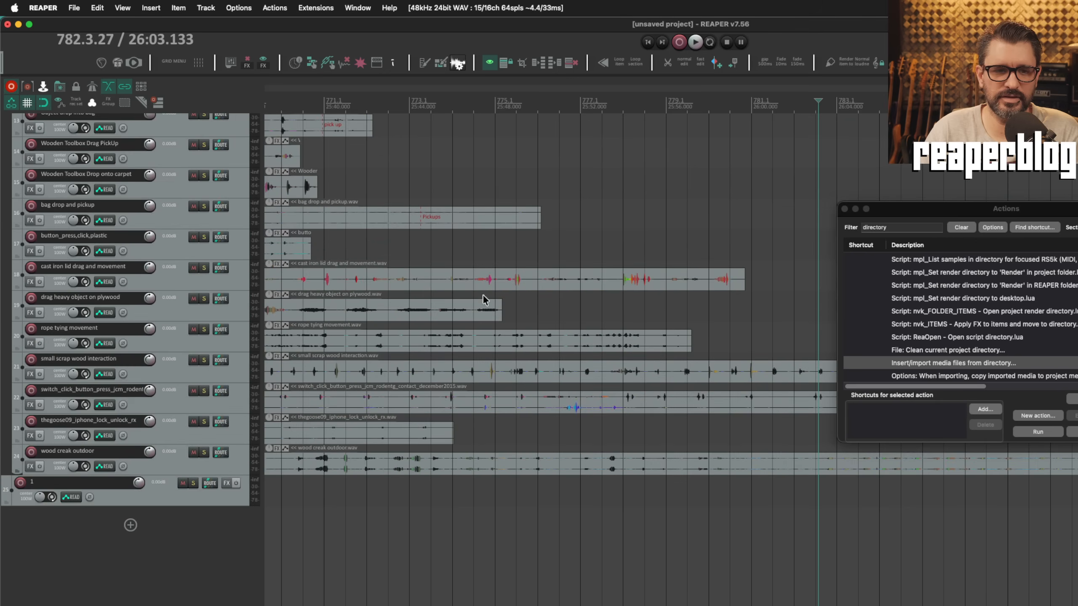
scroll(328, 490, up, 10)
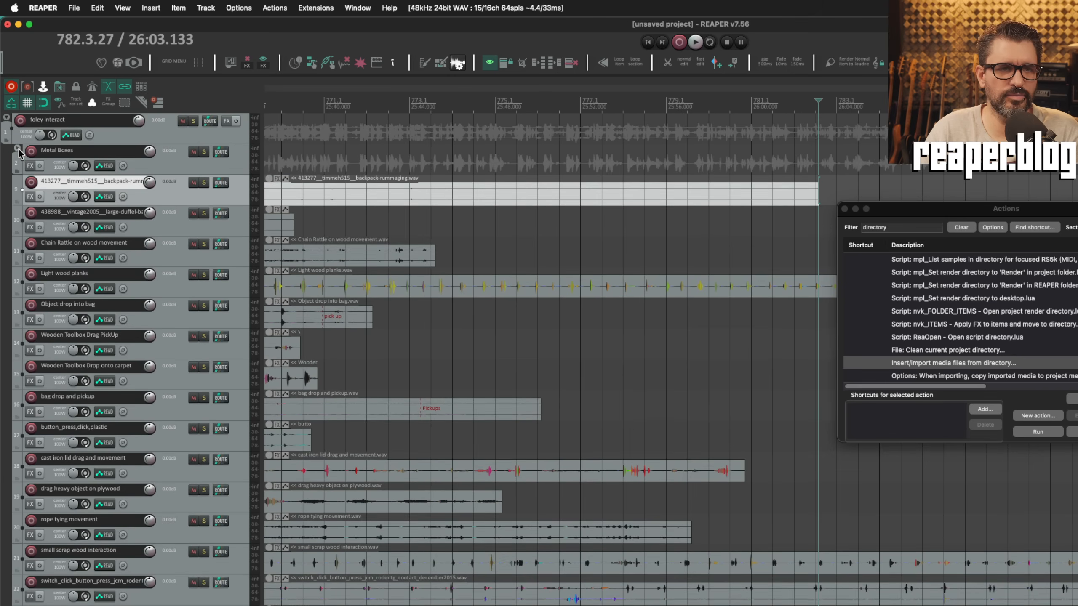
click(18, 149)
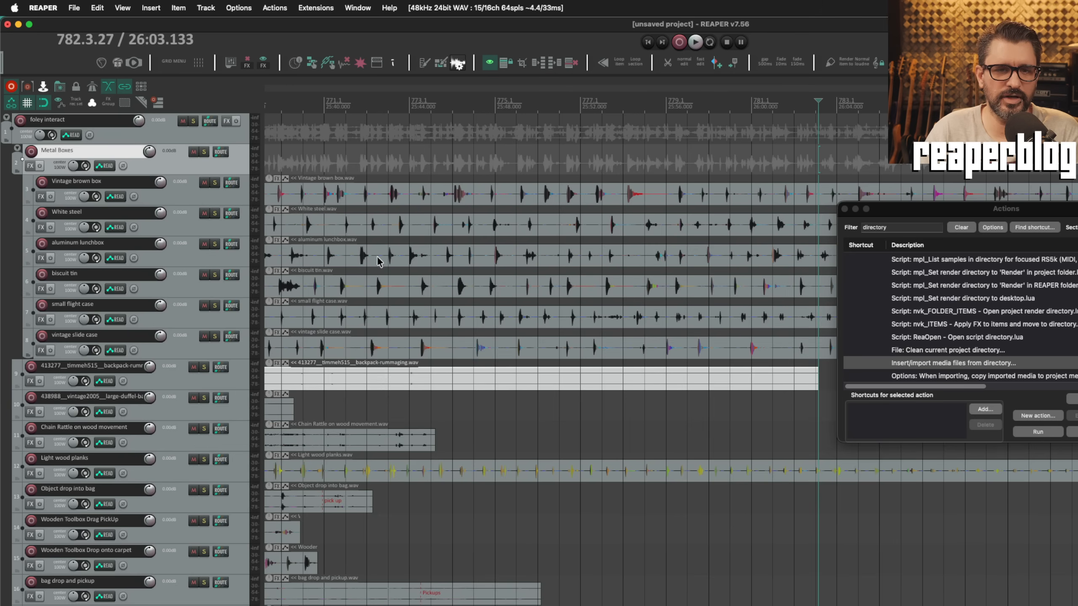
scroll(360, 339, down, 5)
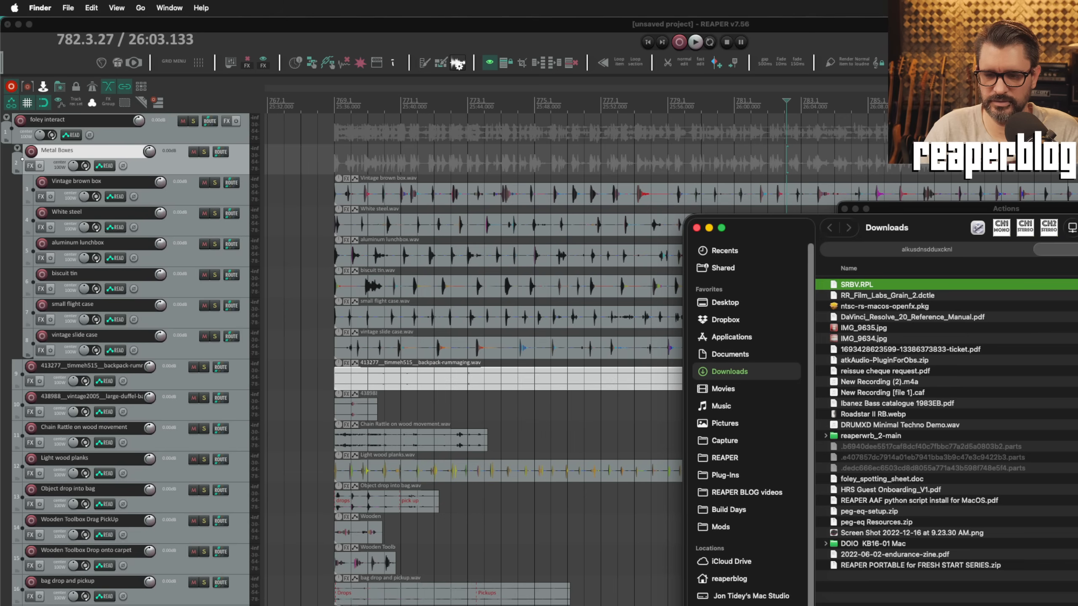
Step: Switch to Finder, open foley interact under Sample Library > General SFX, and select its Metal Boxes folder
click(739, 605)
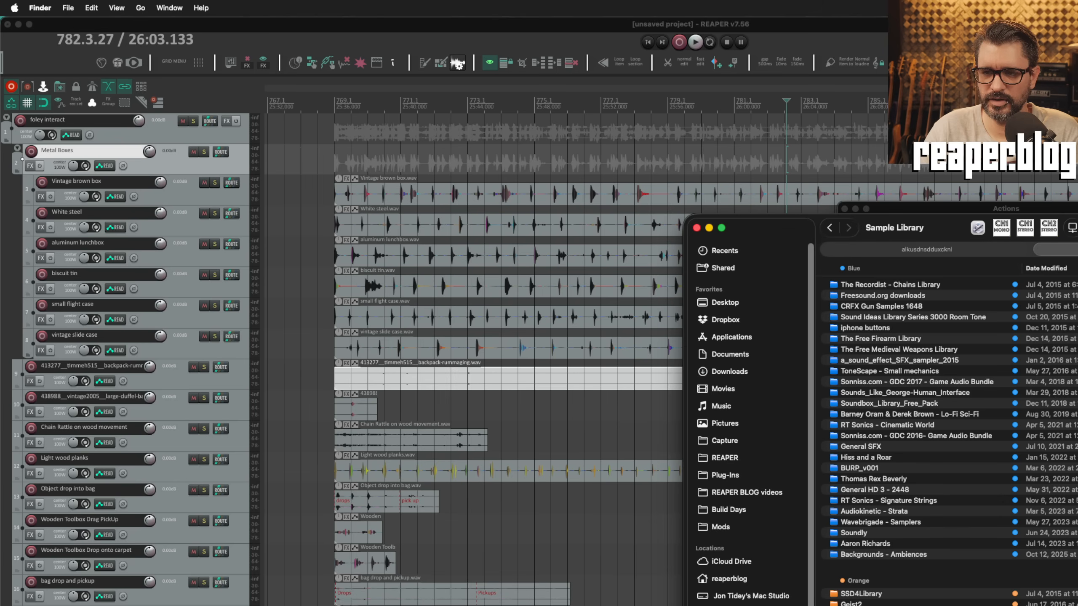
double_click(870, 446)
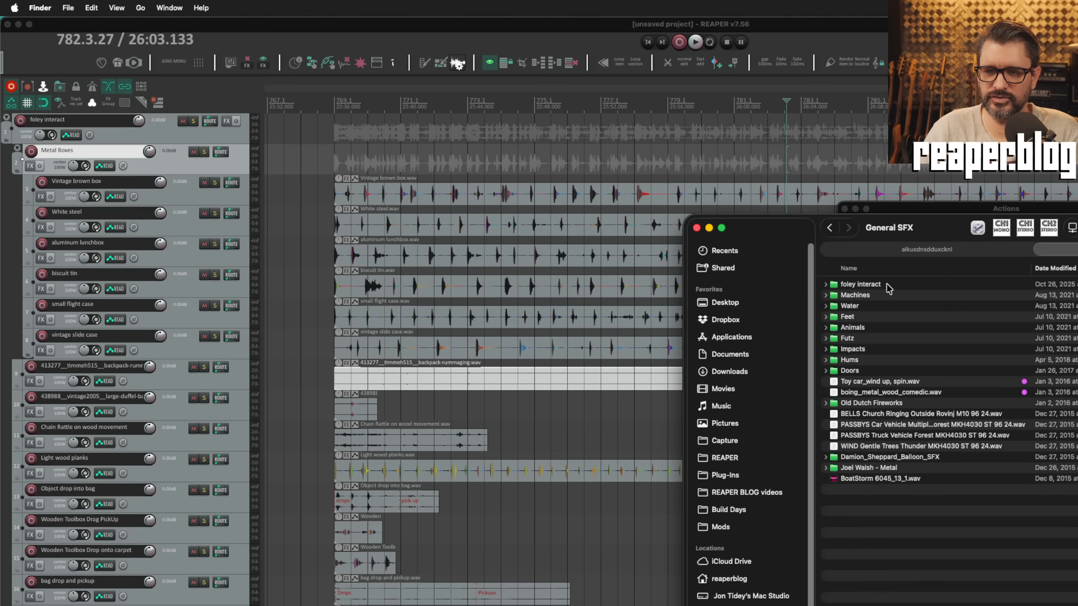
double_click(888, 289)
click(870, 372)
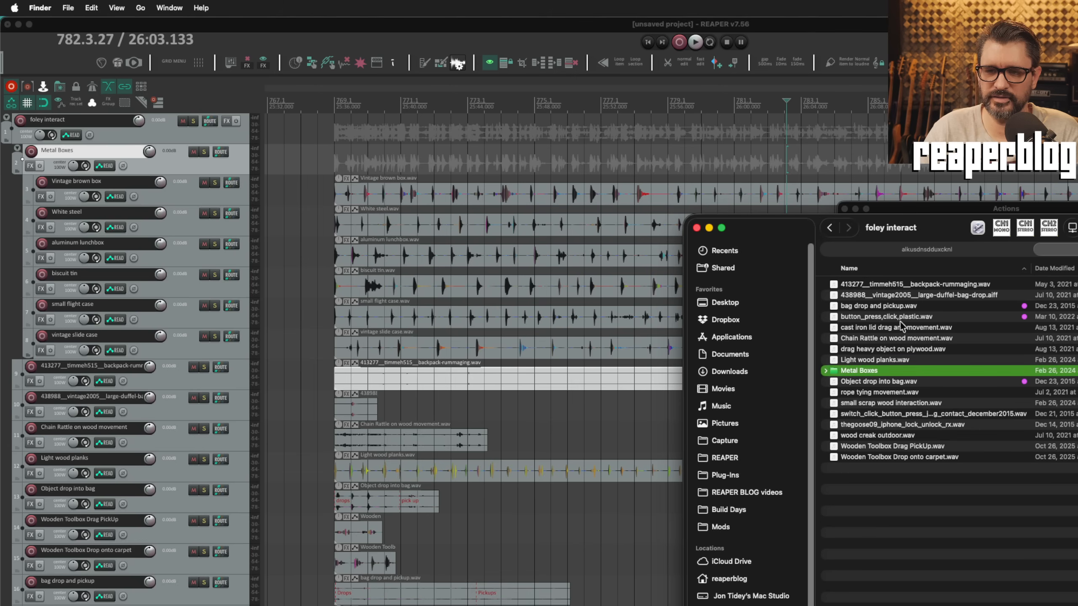
drag(927, 235, 819, 141)
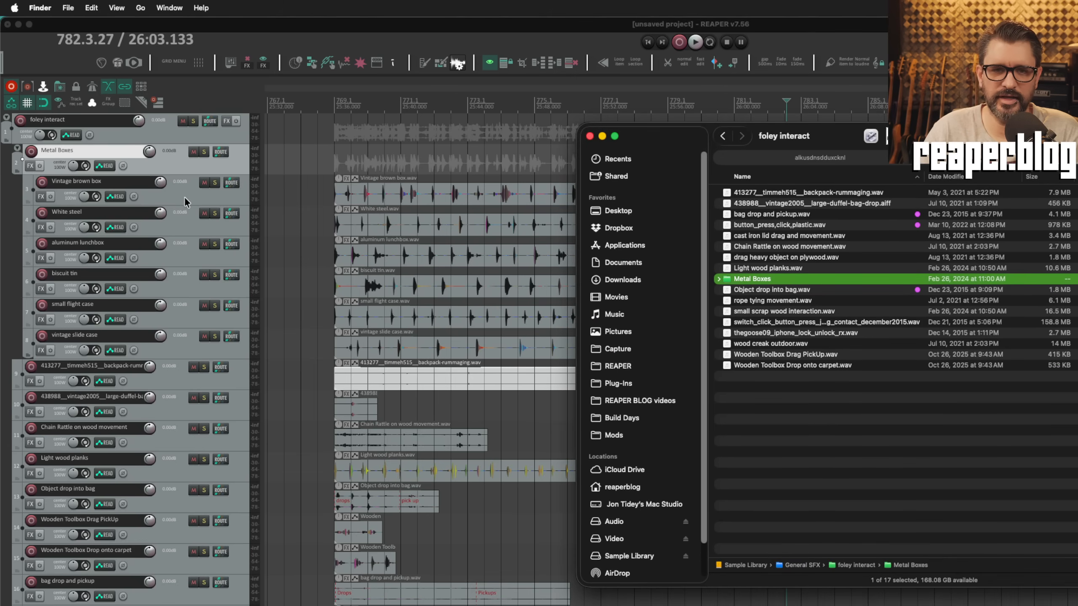
Step: Expand the Metal Boxes folder in Finder and check its files against the imported tracks
click(719, 280)
click(787, 293)
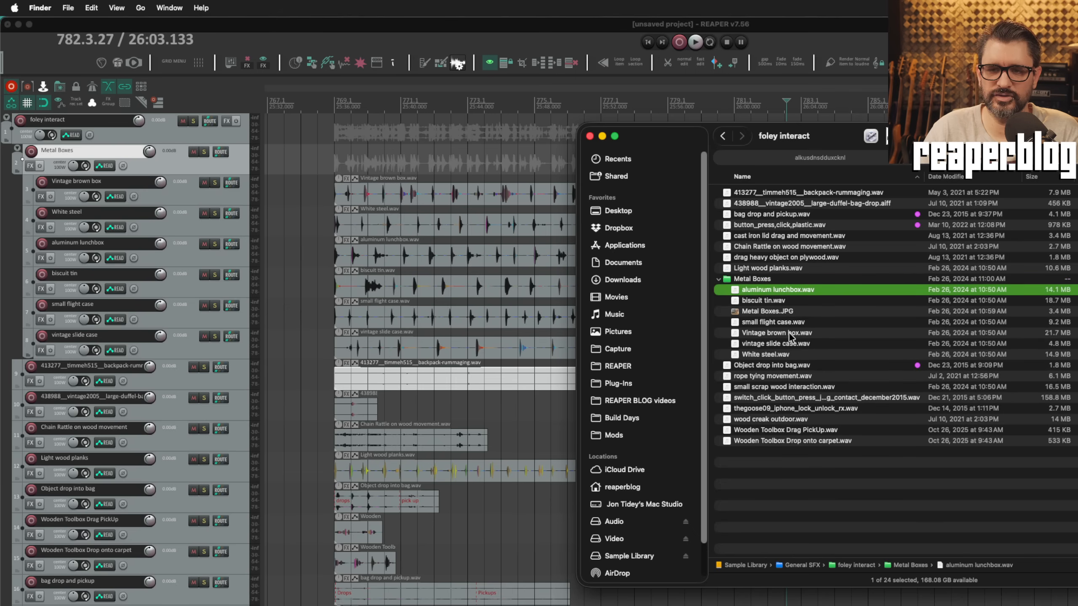
click(792, 356)
click(796, 293)
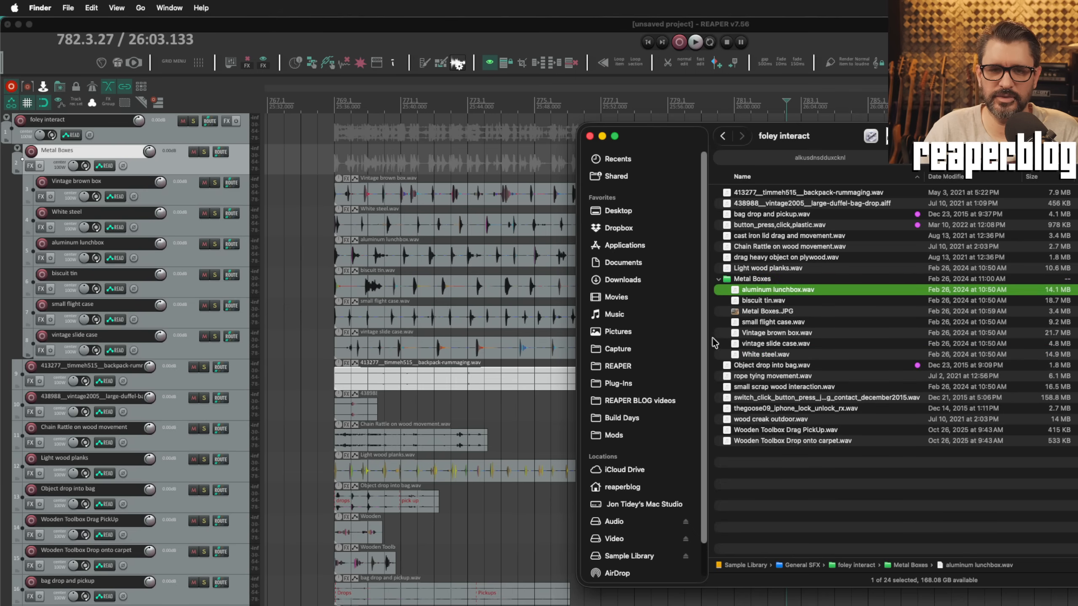
Step: Return to REAPER and examine the items on the Metal Boxes child tracks and the remaining imported tracks
click(399, 351)
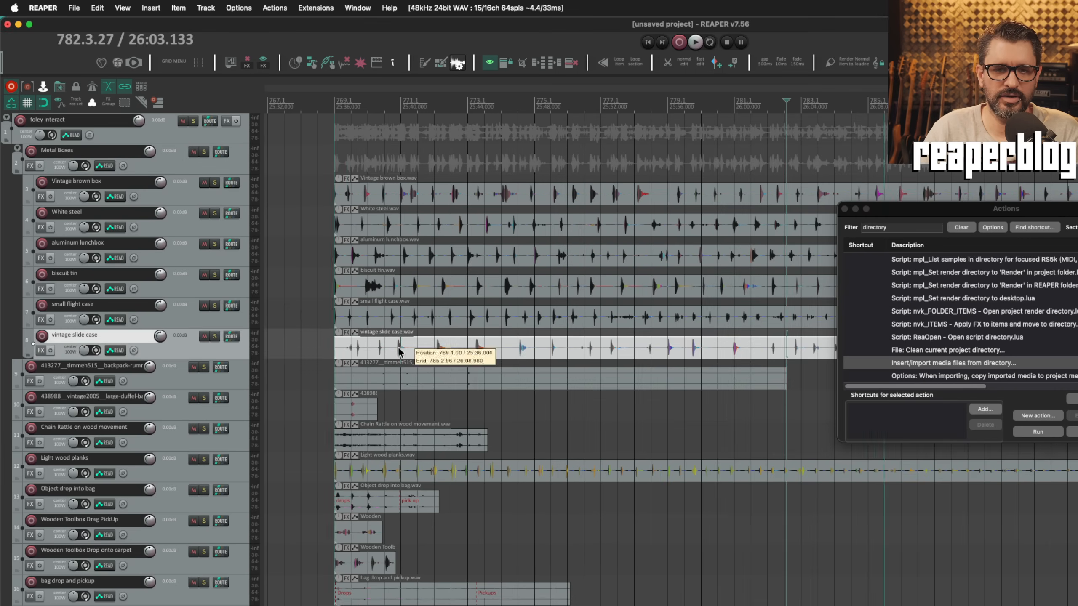
click(424, 202)
scroll(475, 326, down, 5)
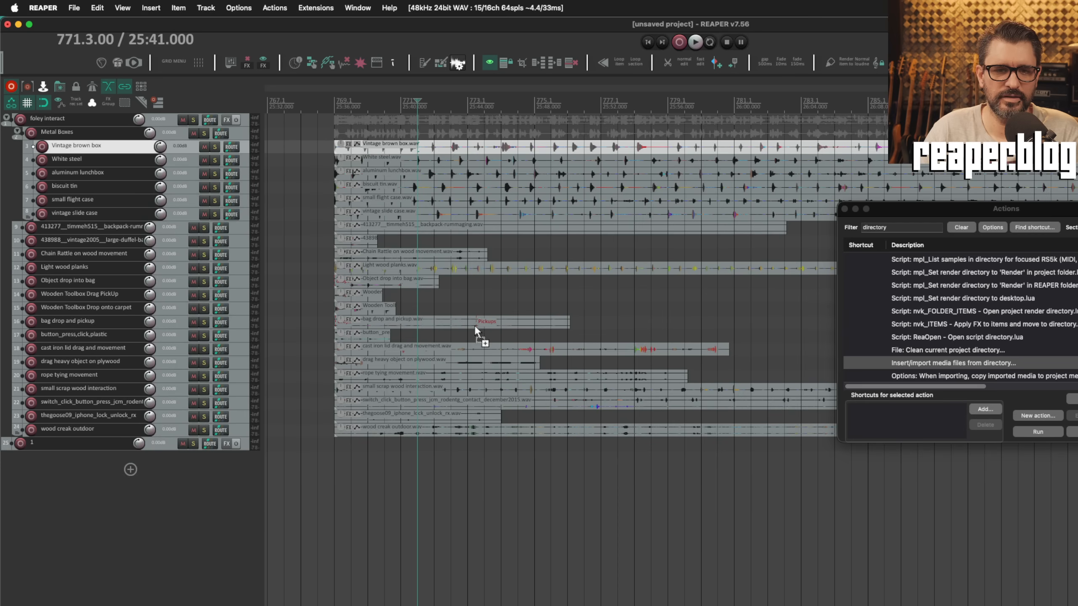
scroll(467, 389, up, 6)
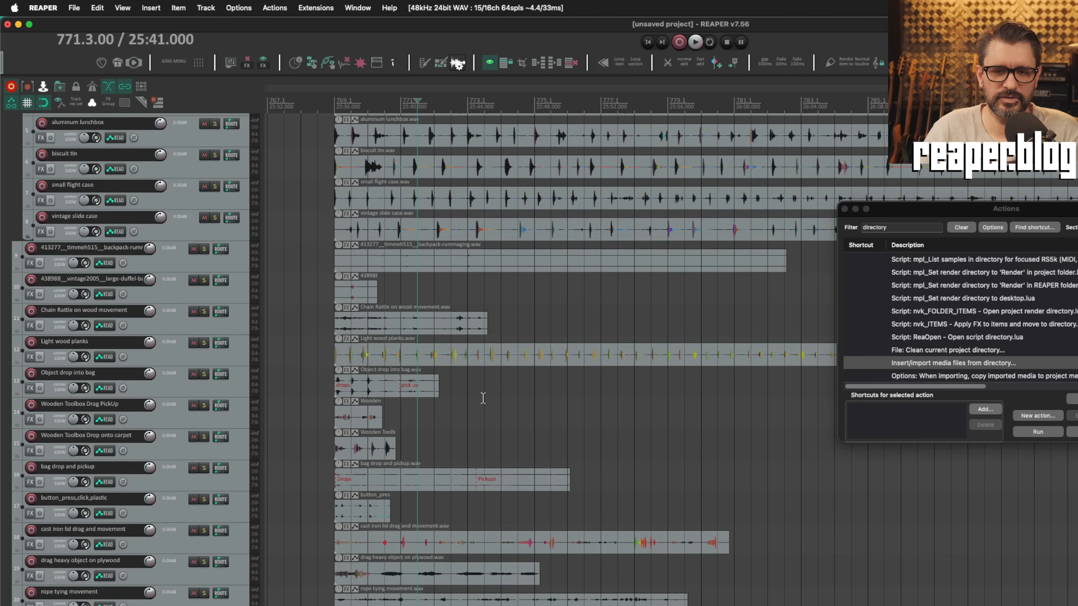
scroll(483, 398, up, 3)
scroll(513, 298, down, 3)
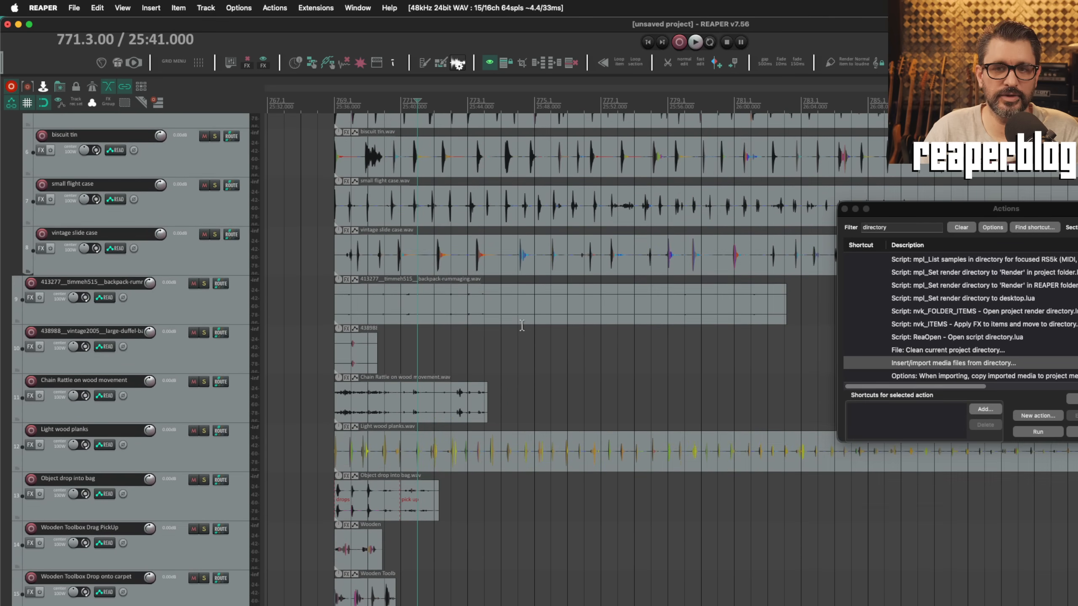
click(531, 292)
scroll(535, 314, up, 3)
click(555, 276)
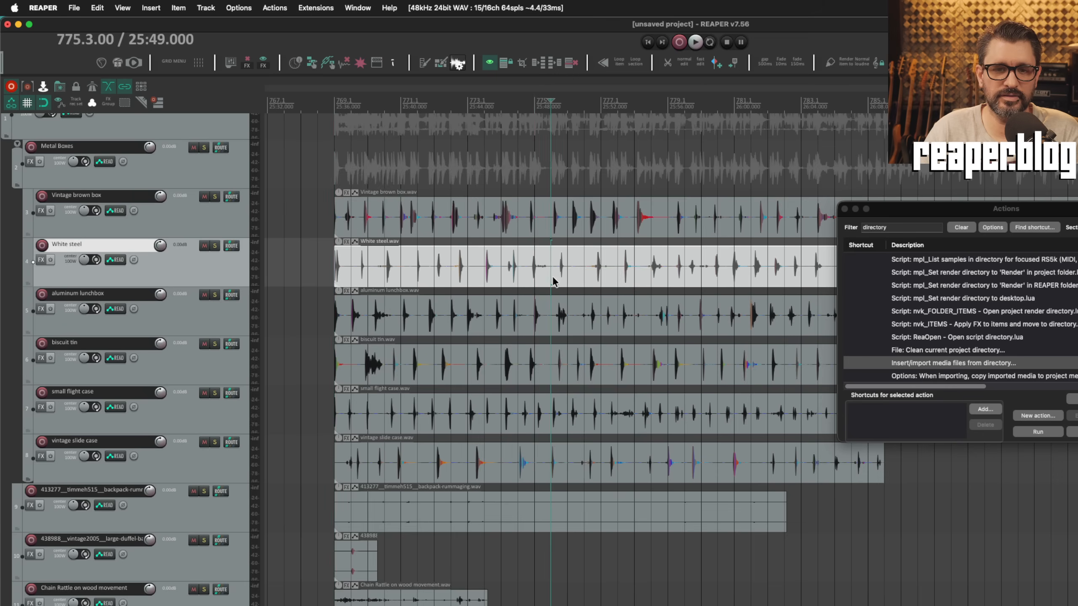
scroll(557, 339, down, 6)
Step: Switch to Finder and preview the Metal Boxes.JPG image in the Metal Boxes folder
key(super+Tab)
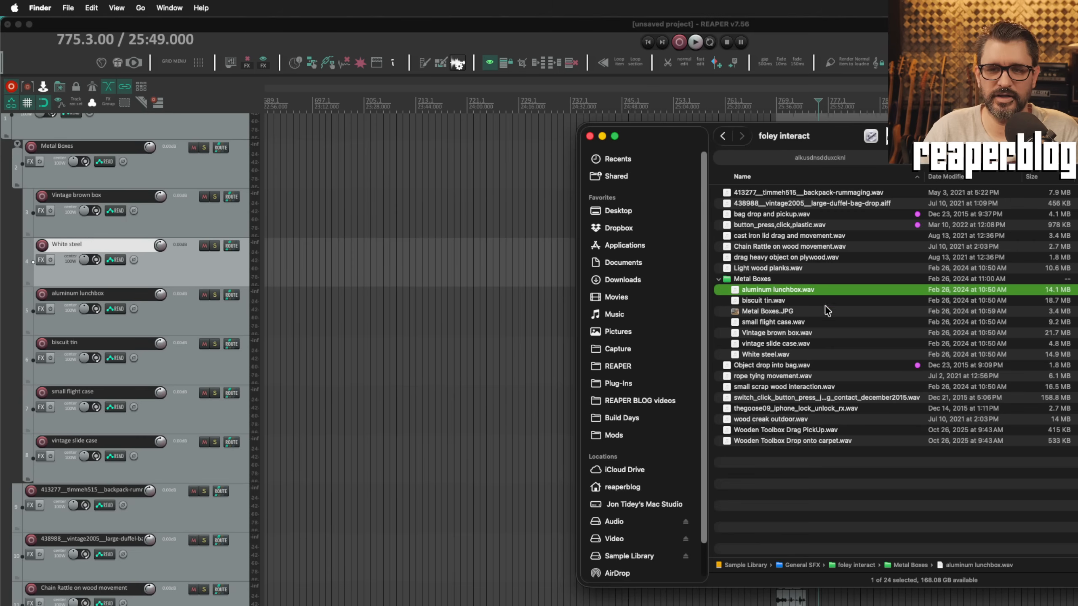
click(790, 313)
key(space)
key(space)
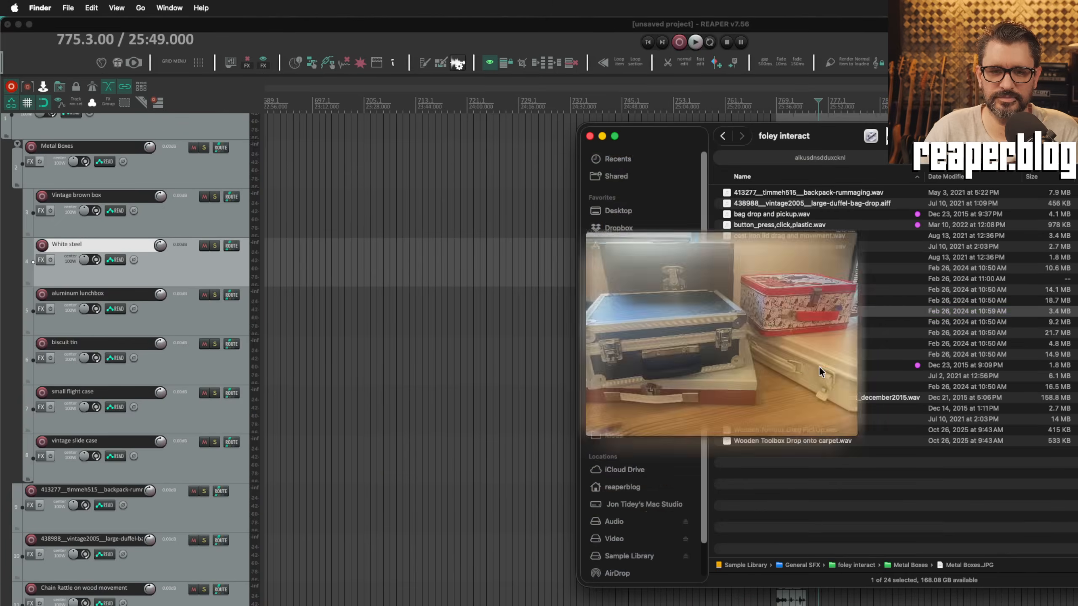
drag(685, 131, 936, 354)
Step: Go back to REAPER, review the lengths and start of the imported items, and place the edit cursor just before them
click(675, 246)
scroll(749, 339, right, 10)
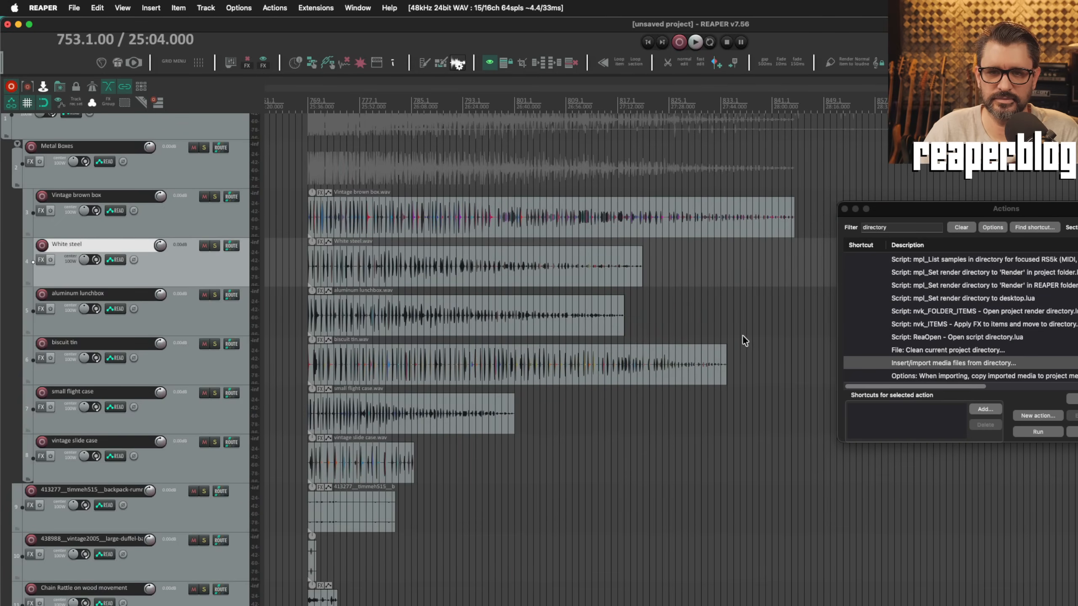
click(321, 320)
scroll(518, 337, up, 10)
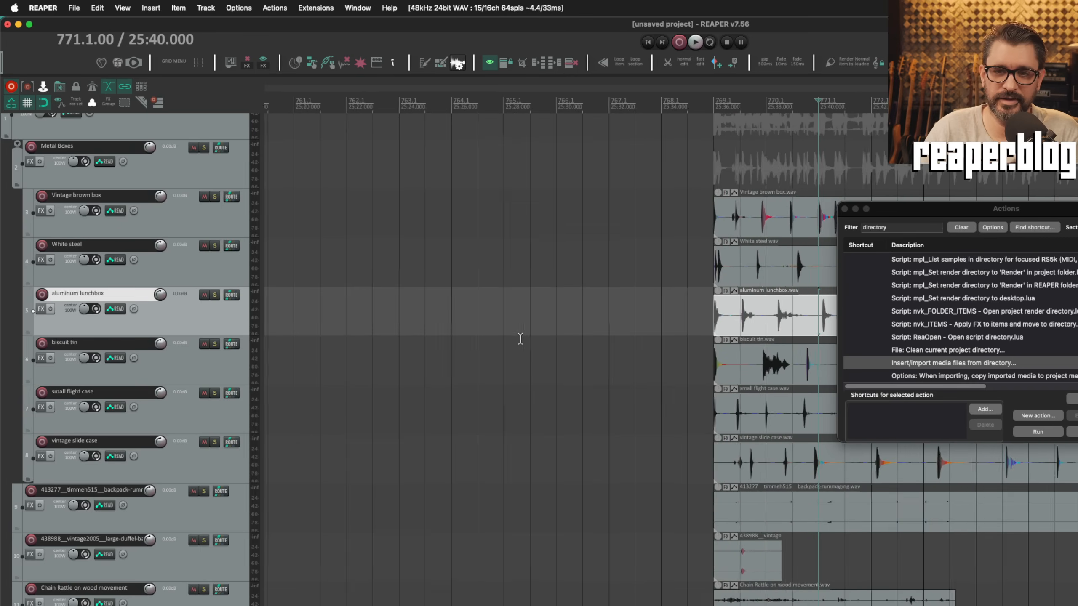
scroll(521, 339, down, 8)
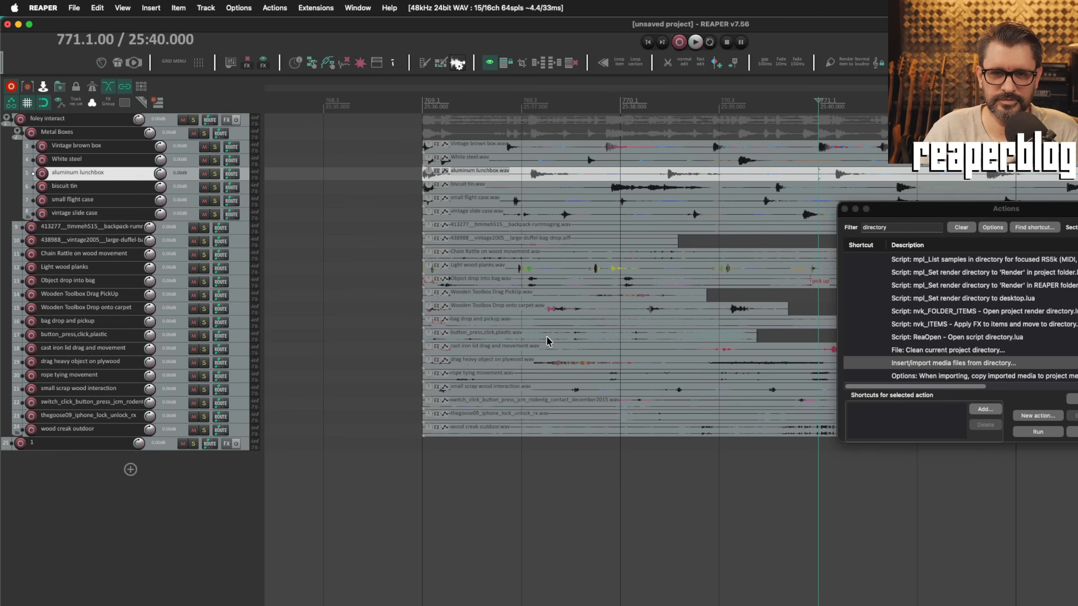
click(345, 202)
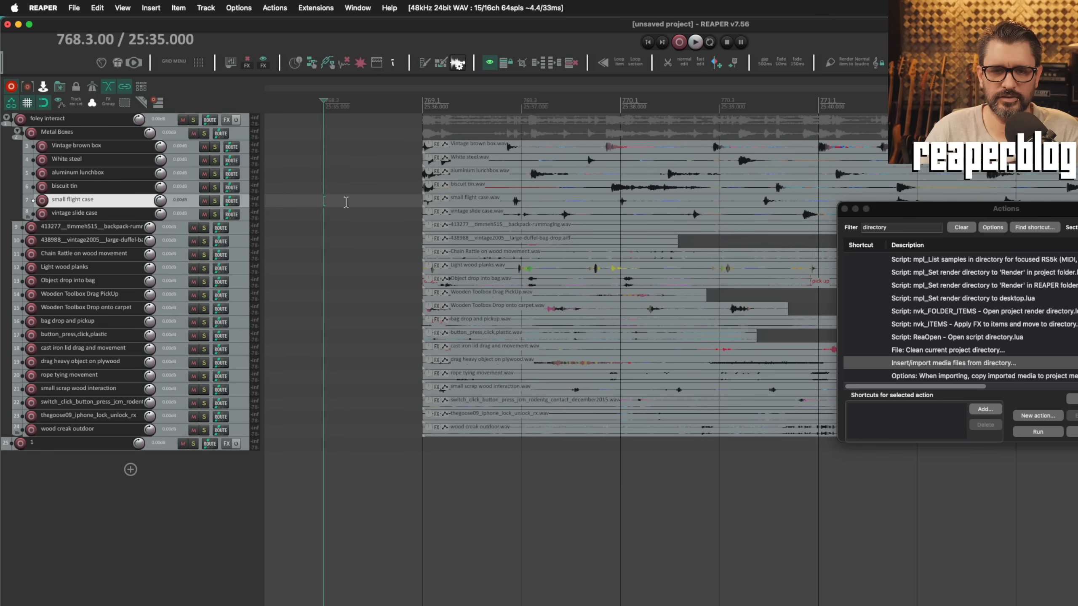
Step: In the Media Import preferences, set importing of multiple media items to Insert on separate tracks
key(super+comma)
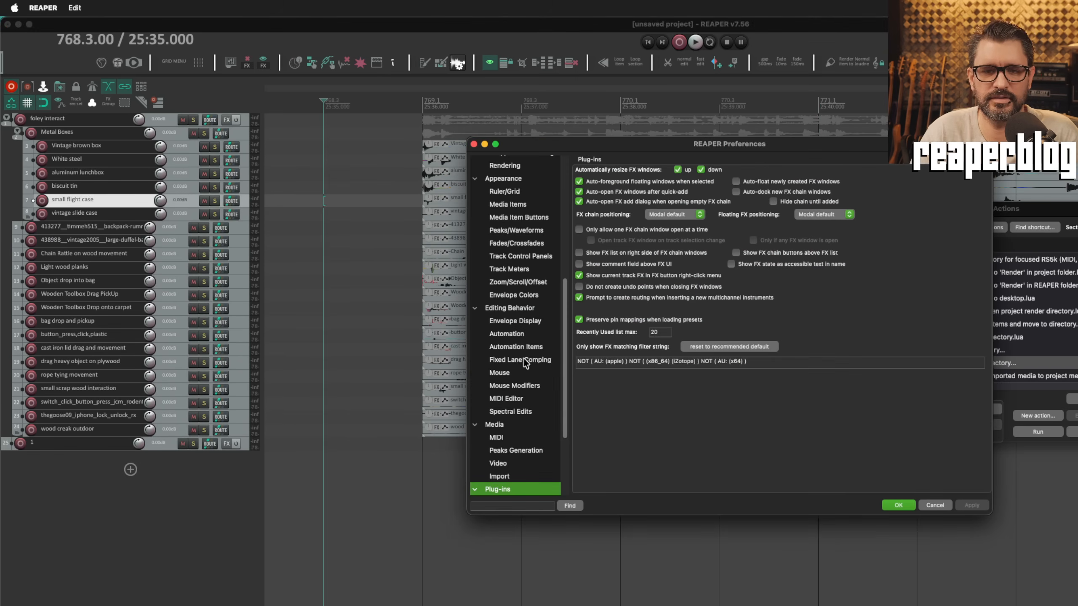
scroll(513, 408, down, 5)
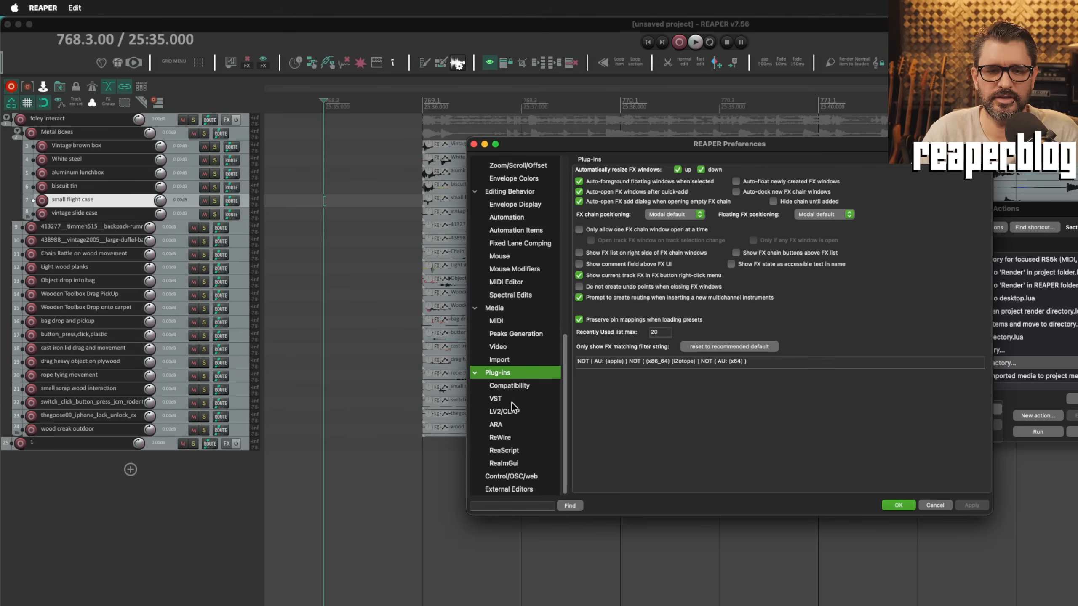
click(505, 361)
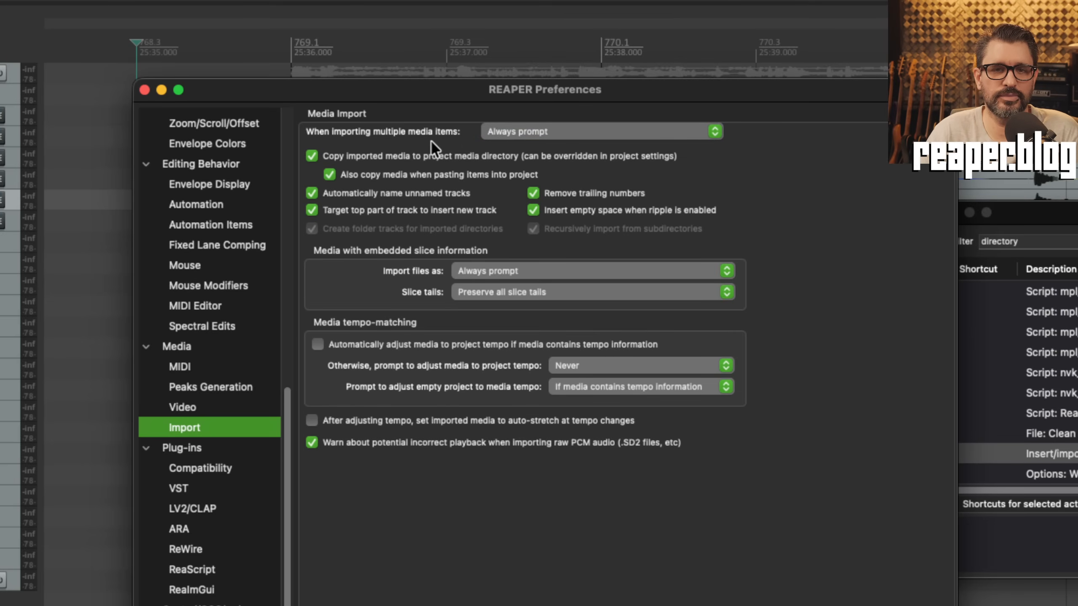
click(534, 135)
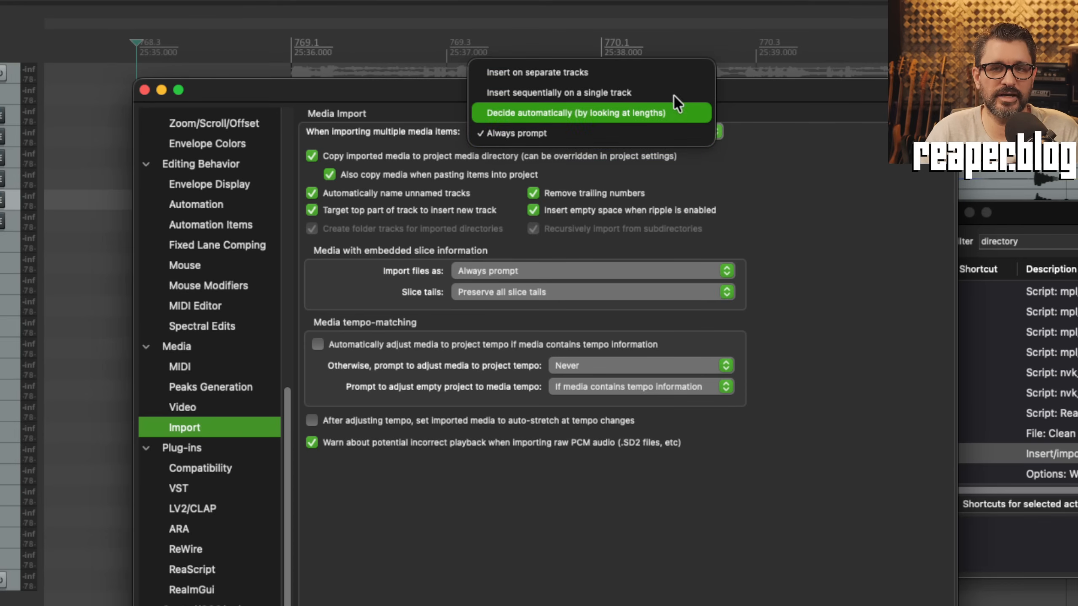
click(647, 78)
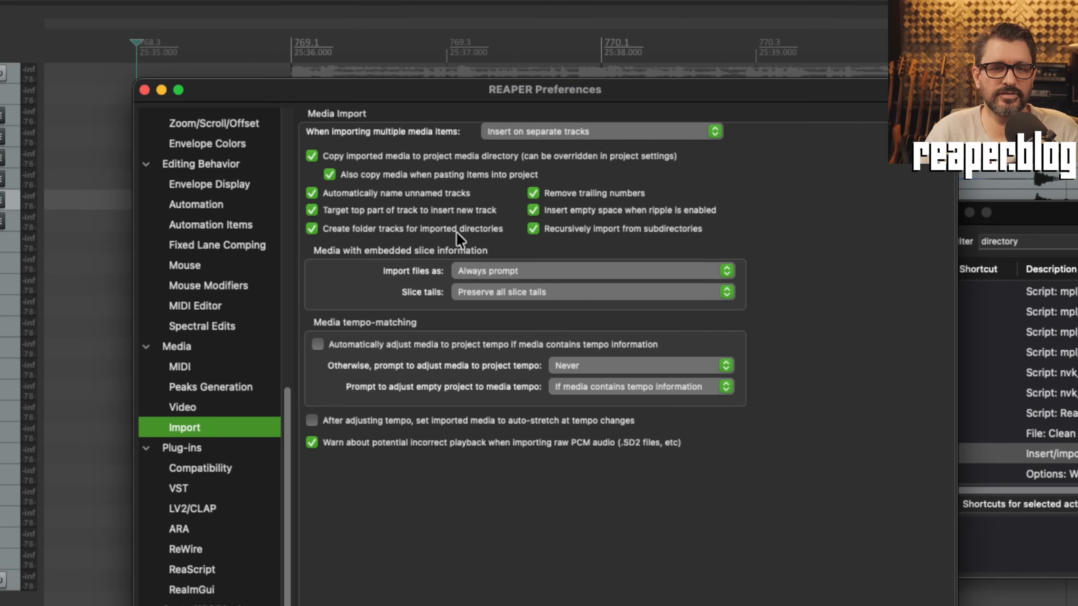
Step: Toggle folder-track creation for imported directories off and back on, and disable recursive import from subdirectories
click(347, 232)
click(347, 231)
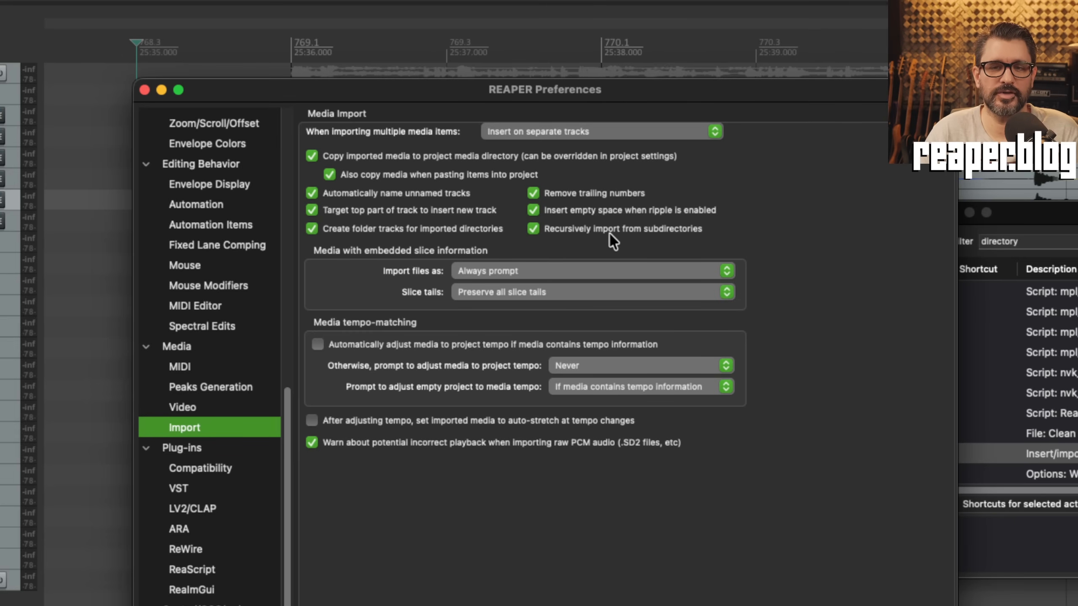
click(583, 232)
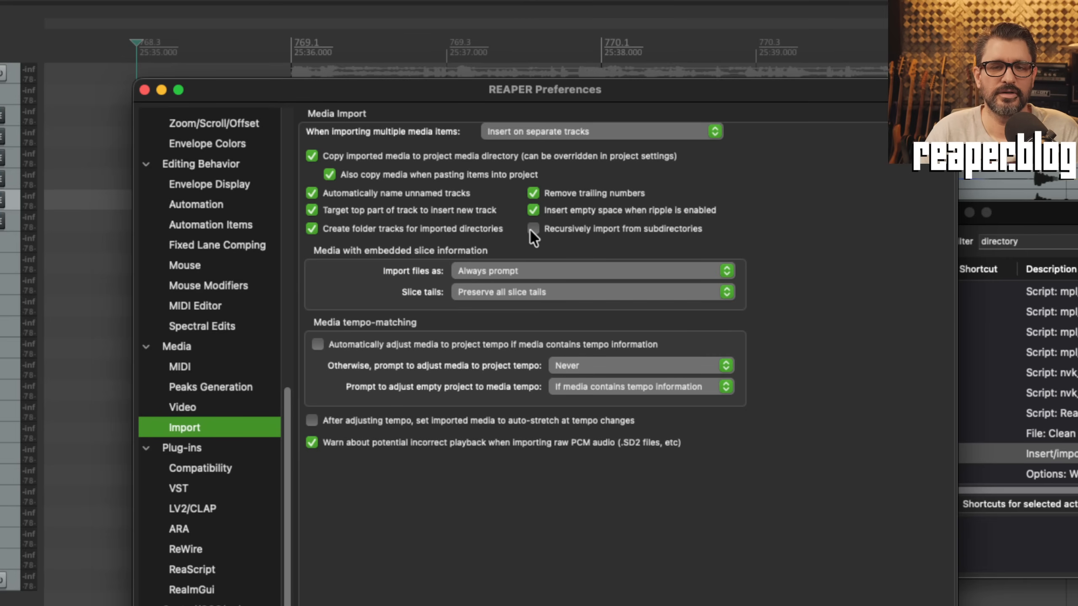
Step: Re-enable recursive import from subdirectories, and toggle folder-track creation for imported directories off and back on
click(581, 232)
click(364, 232)
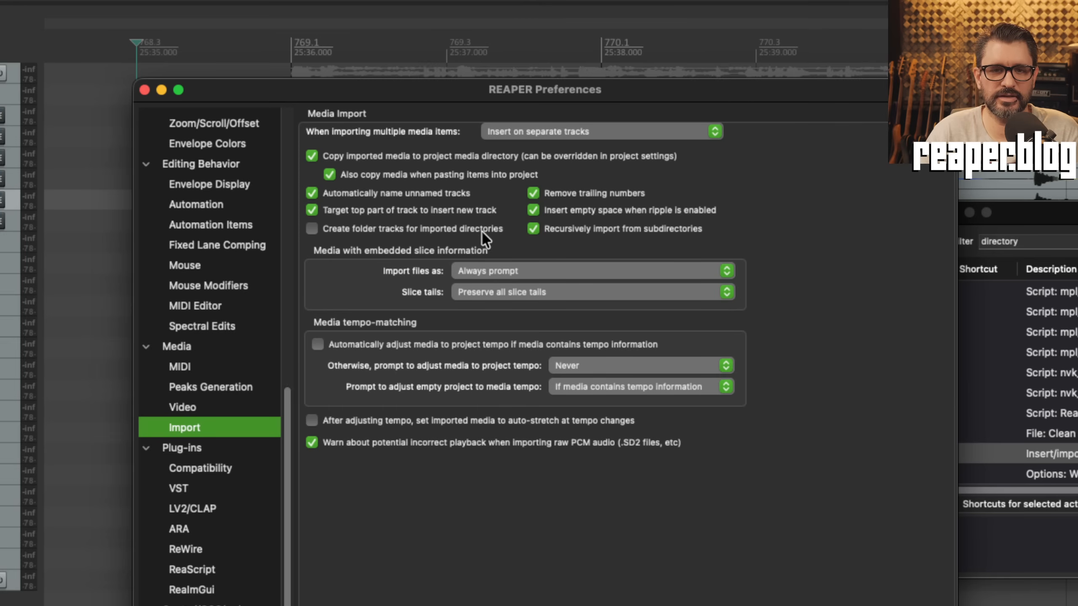
click(497, 230)
Step: Try the sequential single-track and decide-automatically modes for importing multiple media items, and set the option to Always prompt
click(554, 132)
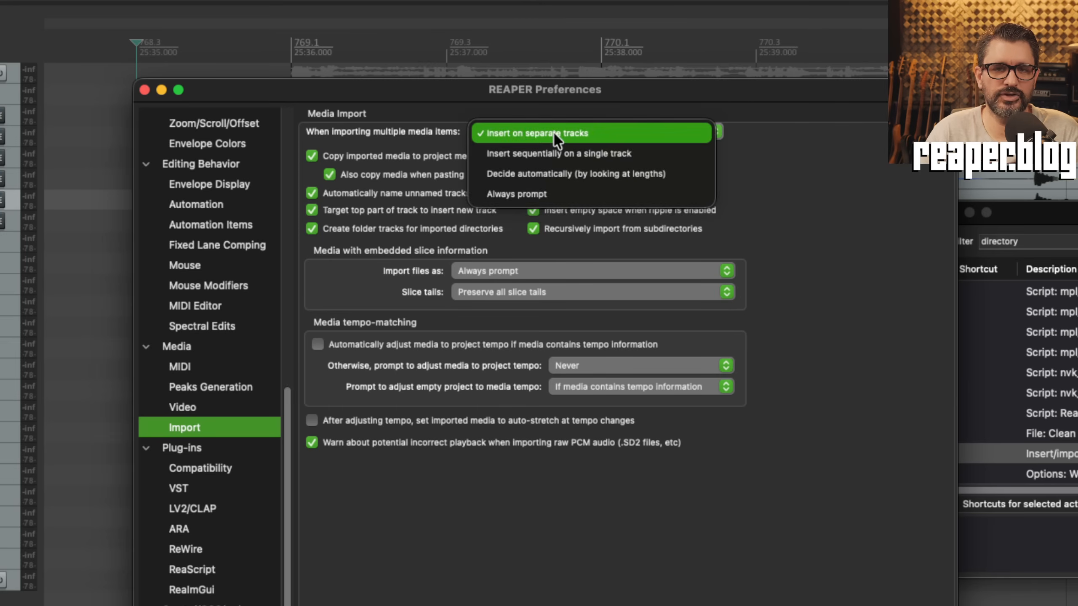
click(581, 158)
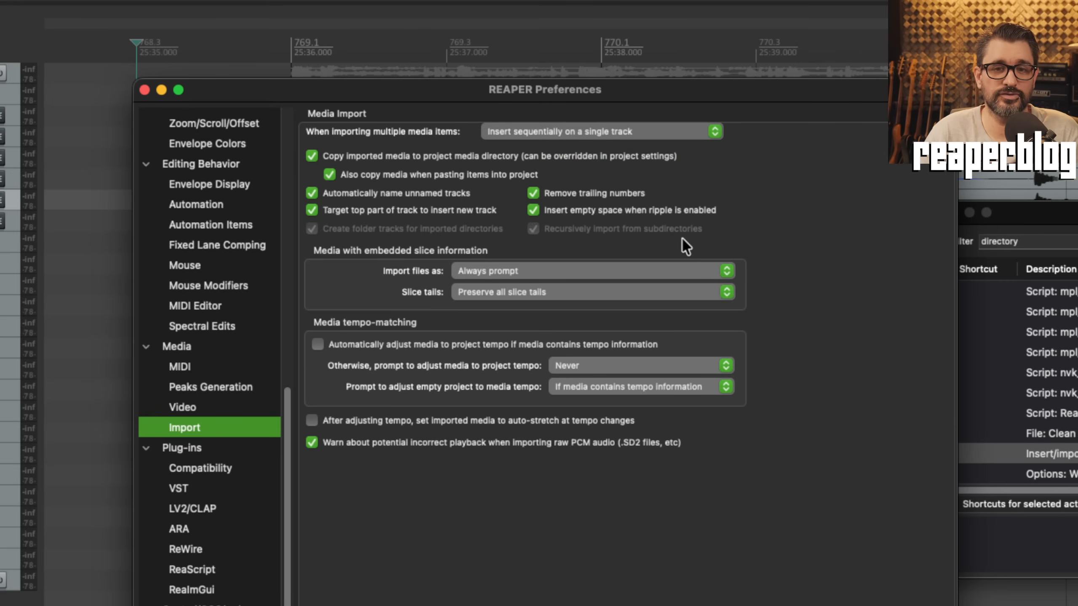
click(572, 127)
click(571, 128)
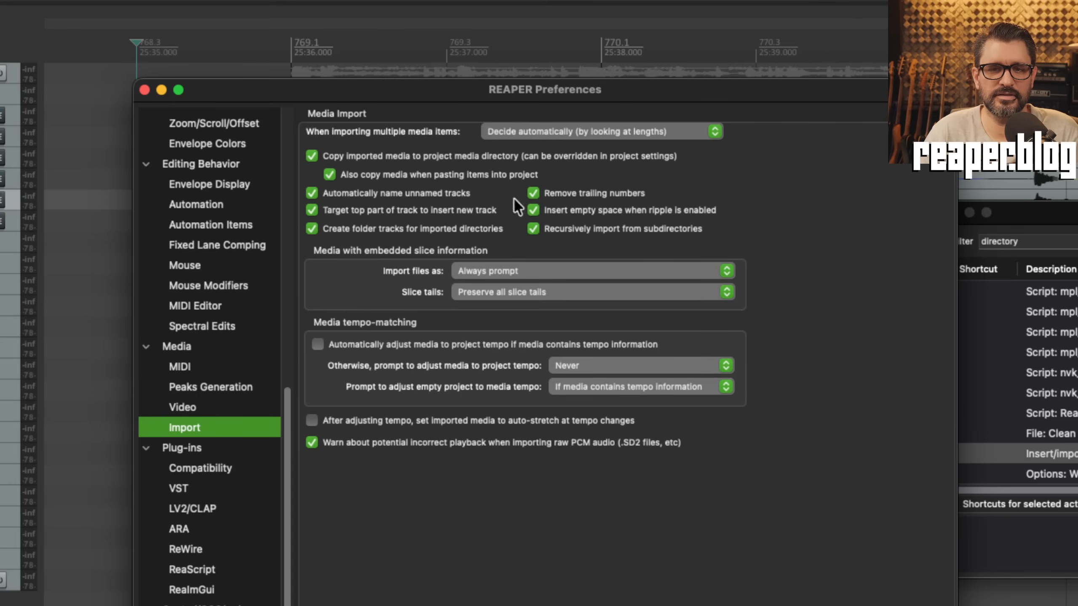
click(544, 128)
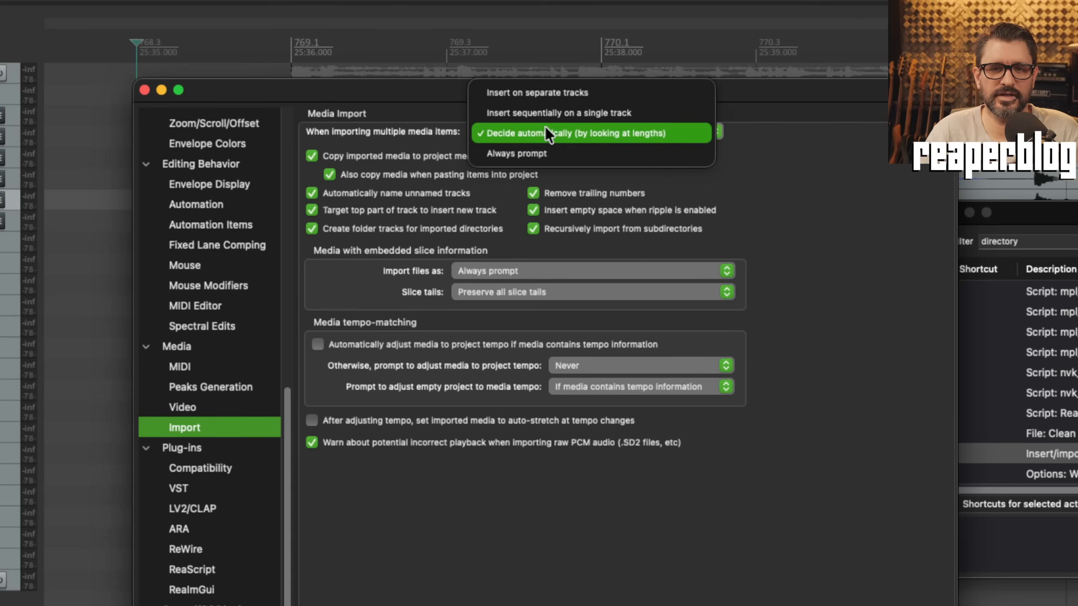
click(566, 151)
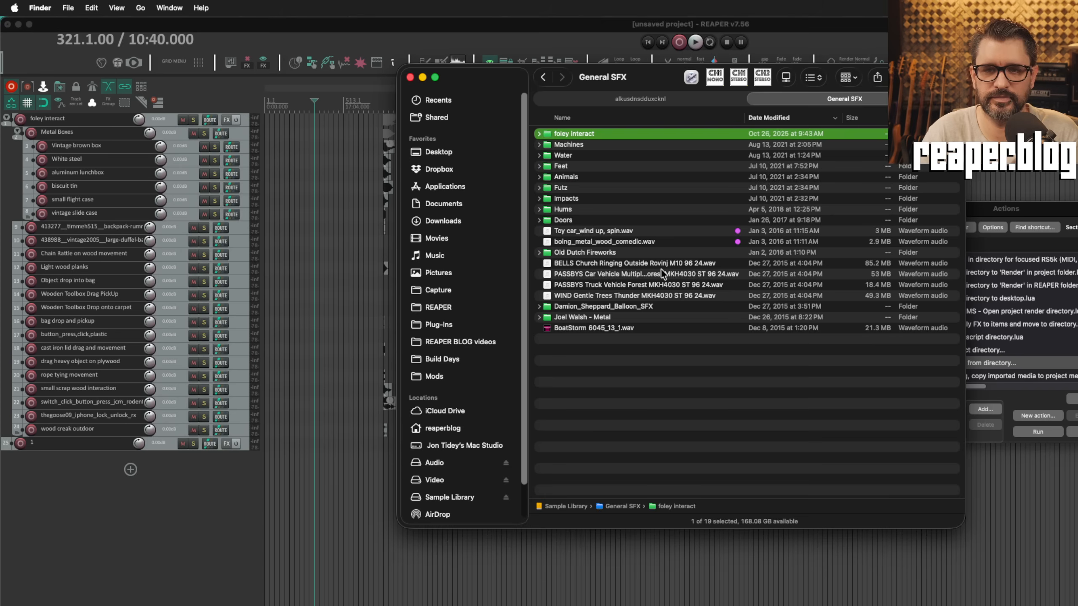
Step: In Finder, go up to Sample Library and check the folder info of ToneScape - Small mechanics and The Free Firearm Library
key(super+Up)
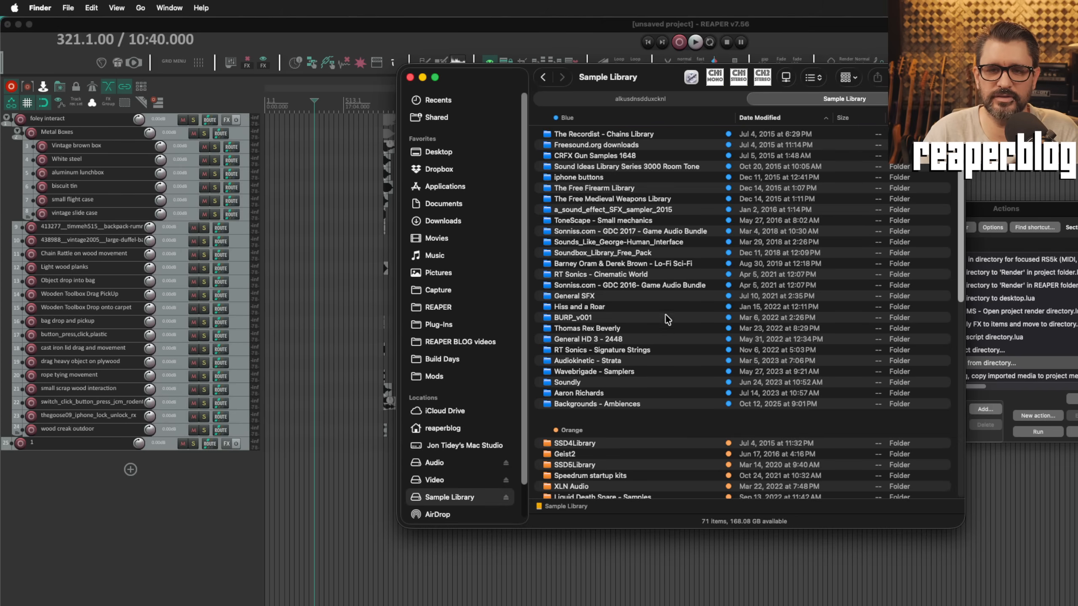
click(642, 223)
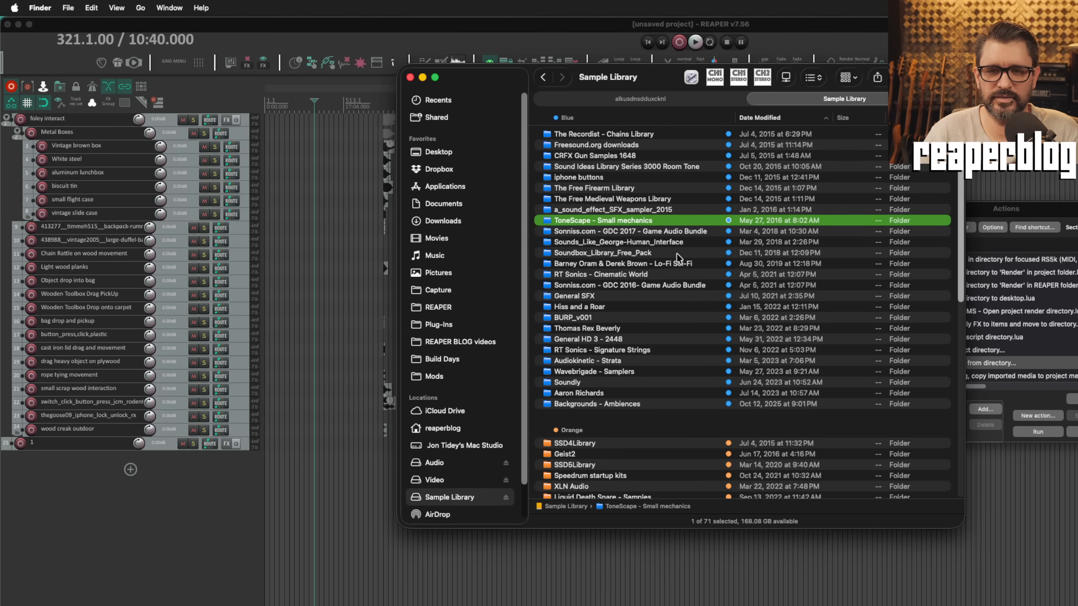
key(super+i)
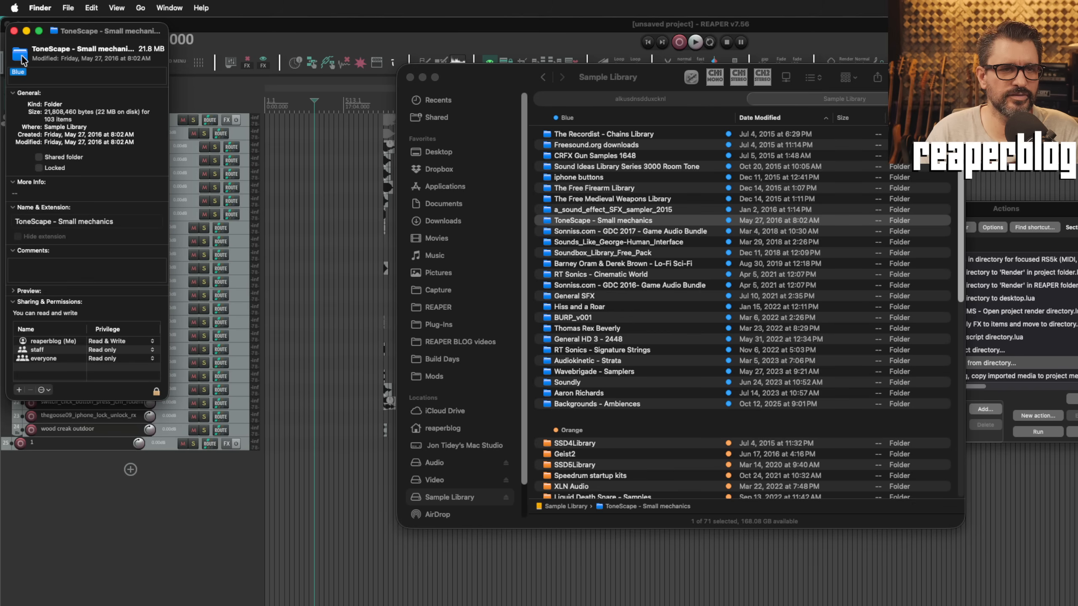
click(13, 31)
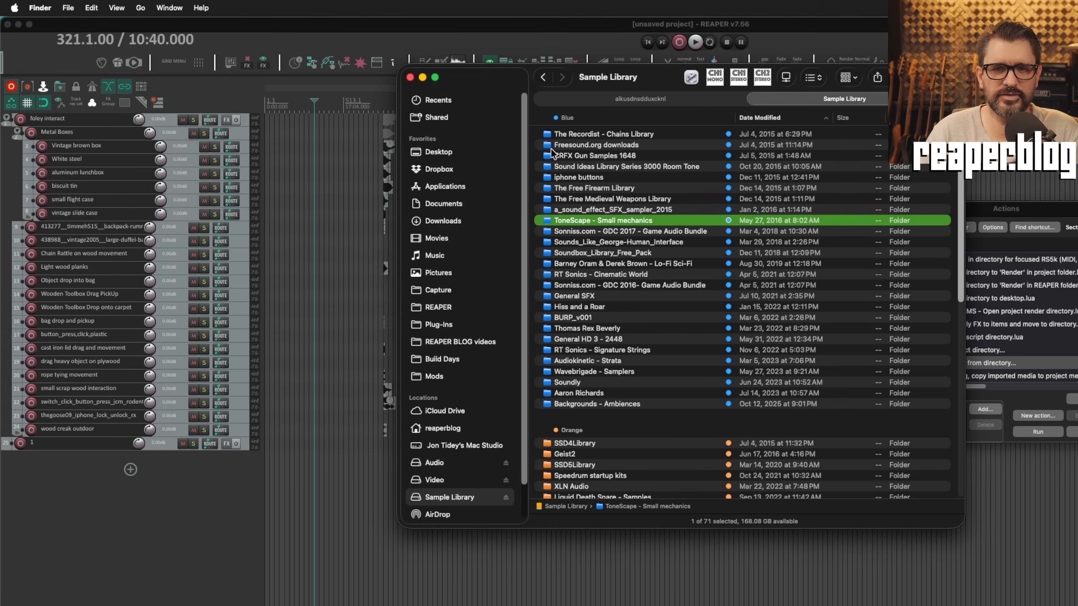
click(590, 192)
key(super+i)
click(13, 30)
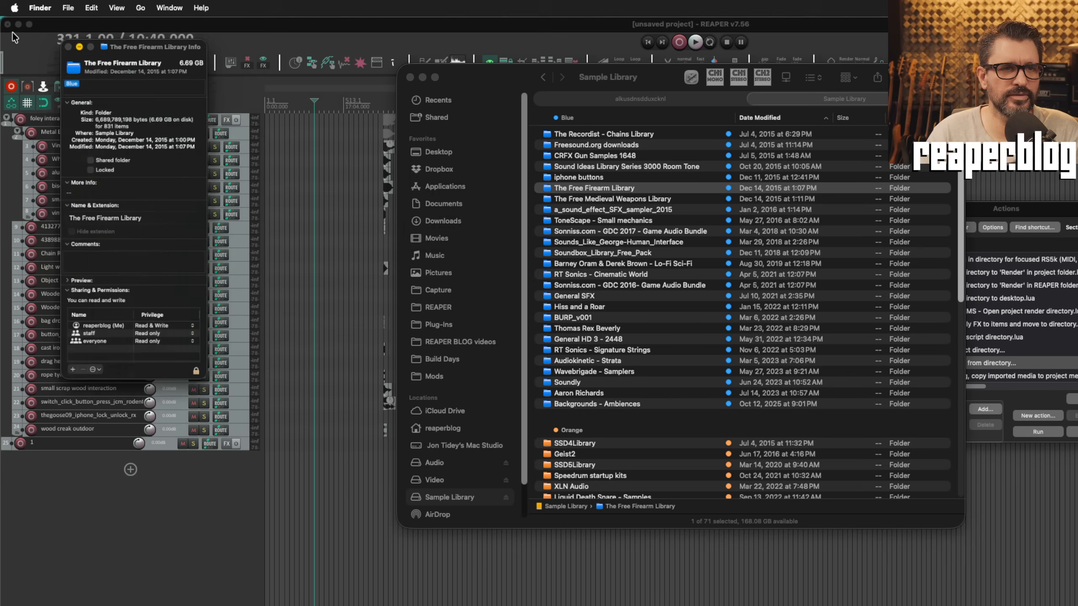
Step: Try to import the folders from The Recordist - Chains Library through a_sound_effect_SFX_sampler_2015 into the REAPER project, and decline the large import
click(651, 209)
shift+click(644, 134)
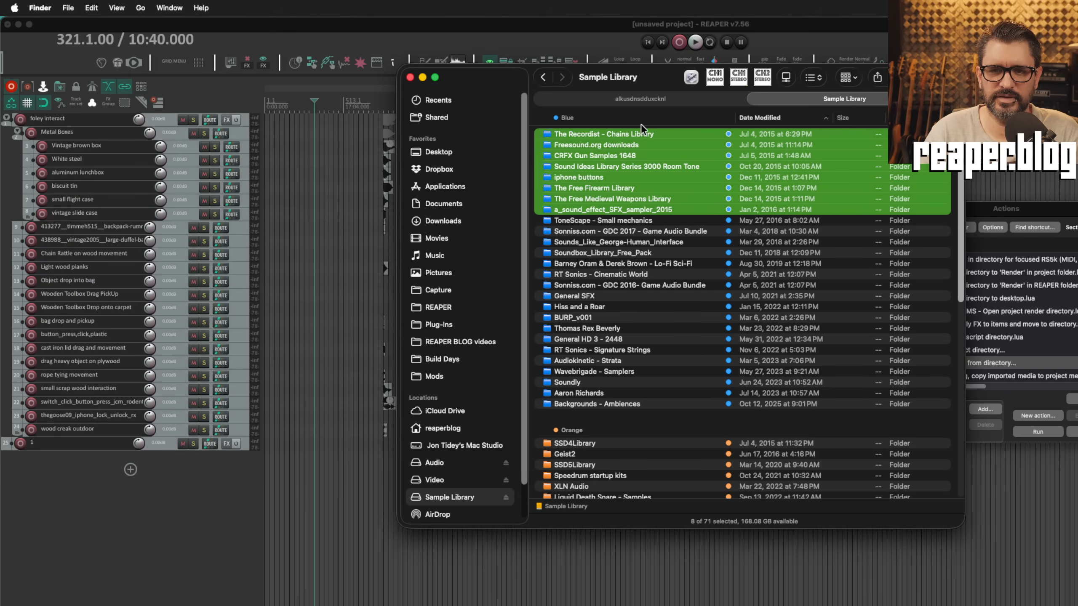
drag(507, 80, 838, 122)
drag(939, 192, 182, 513)
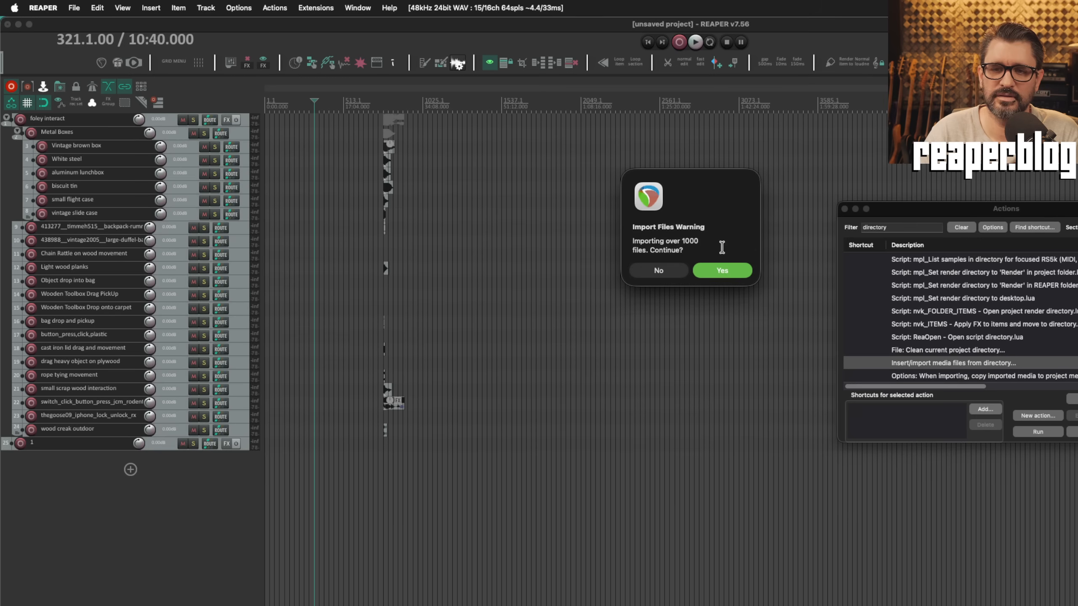
click(660, 272)
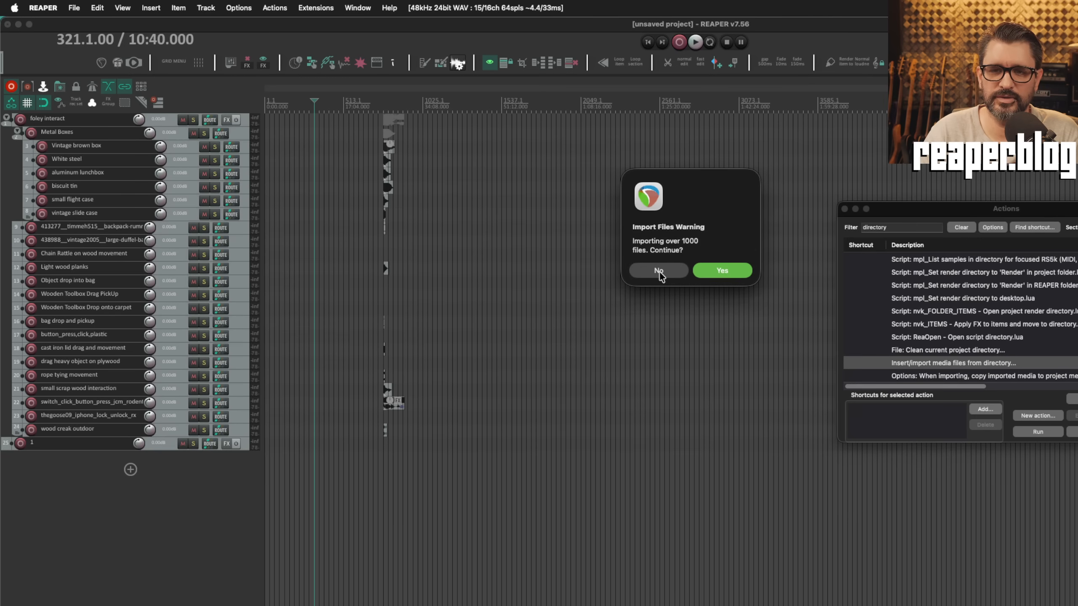
click(615, 292)
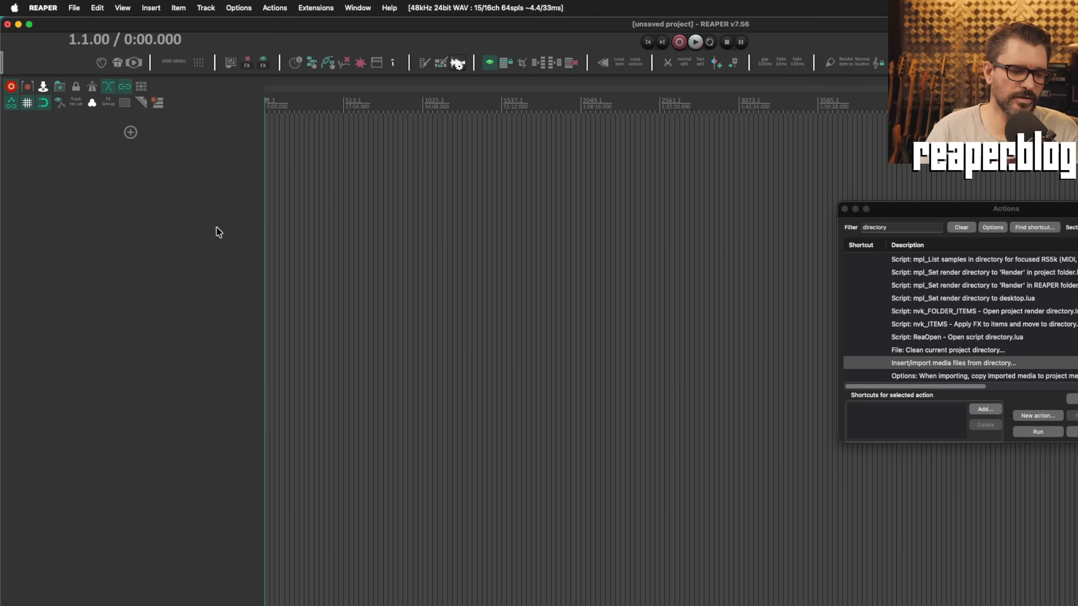
Step: Open the Media Explorer and enable preview fade-in on play and fade-out on stop with a length of 250 ms
key(super+alt+x)
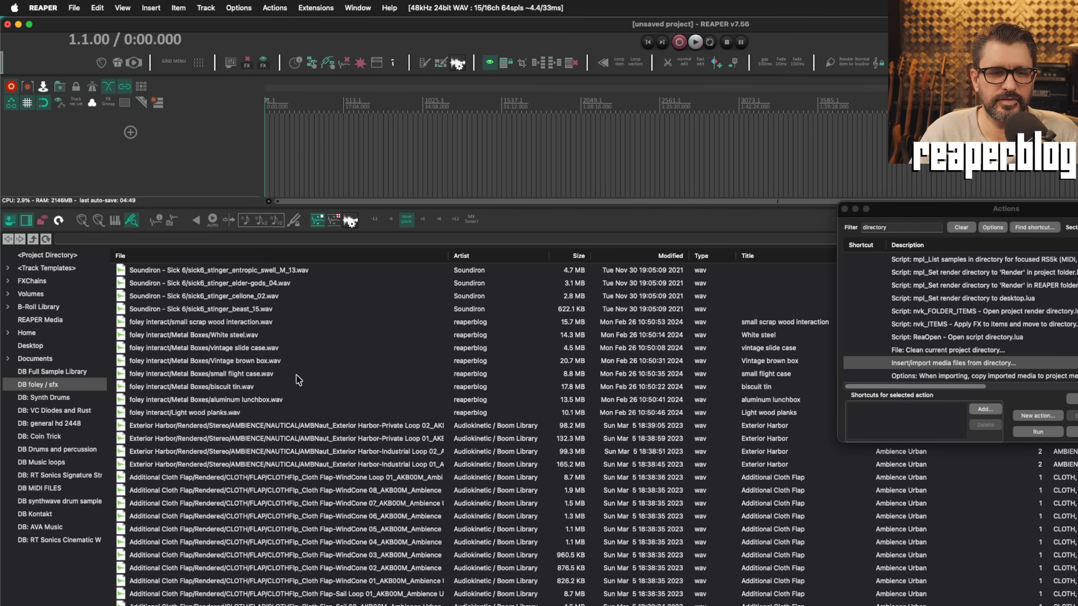
right_click(444, 498)
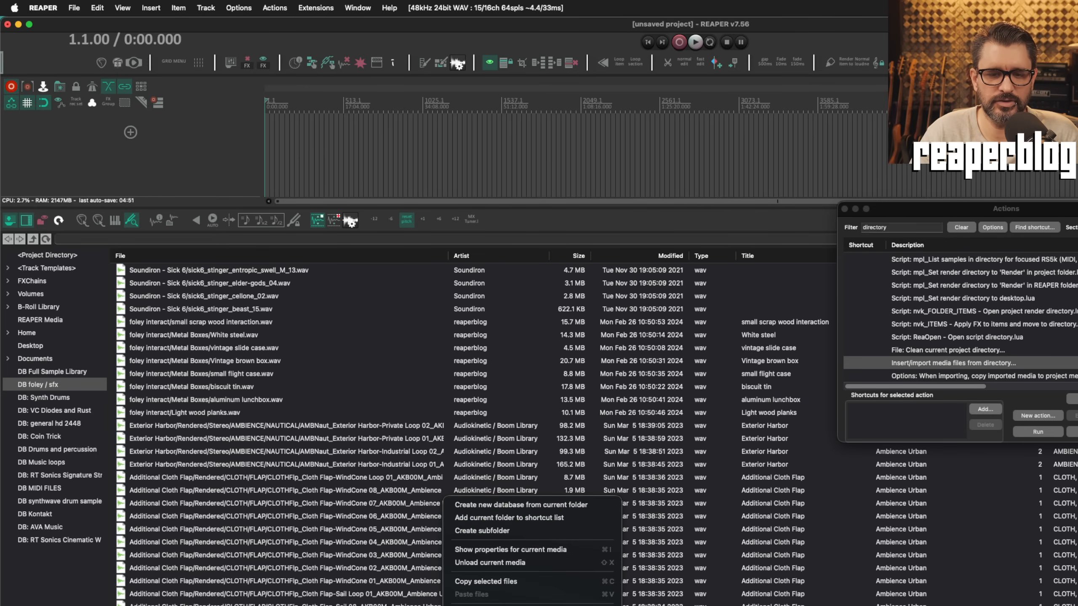
mouse_move(539, 605)
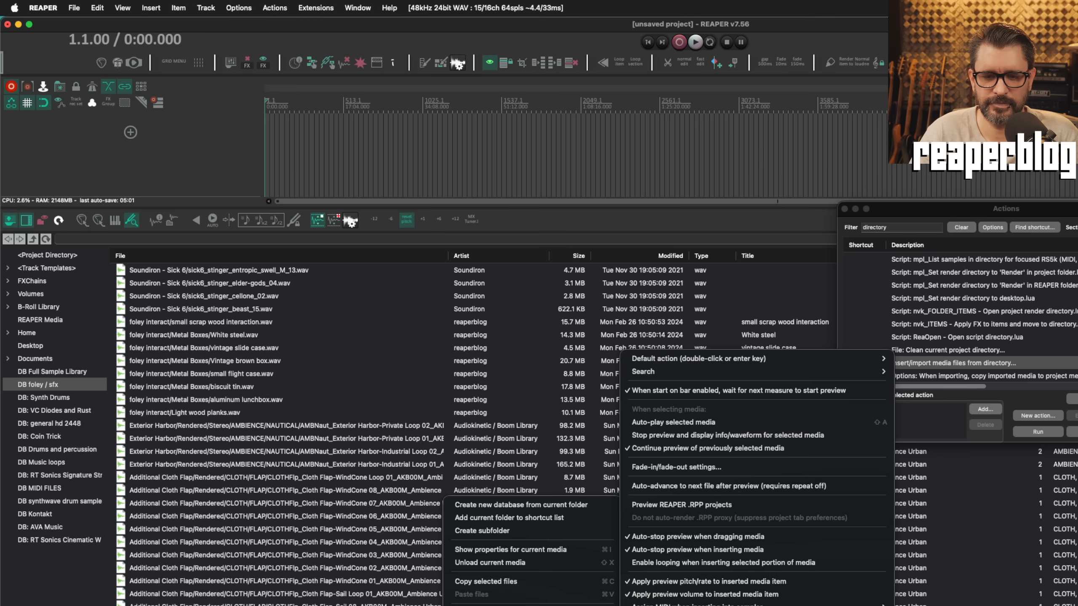
click(671, 470)
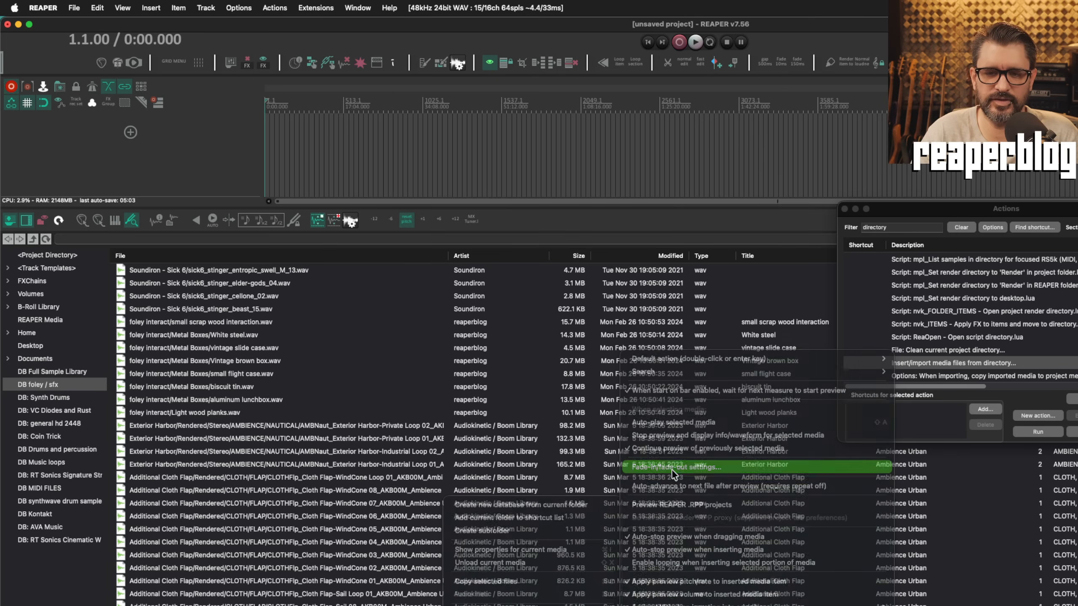
click(691, 165)
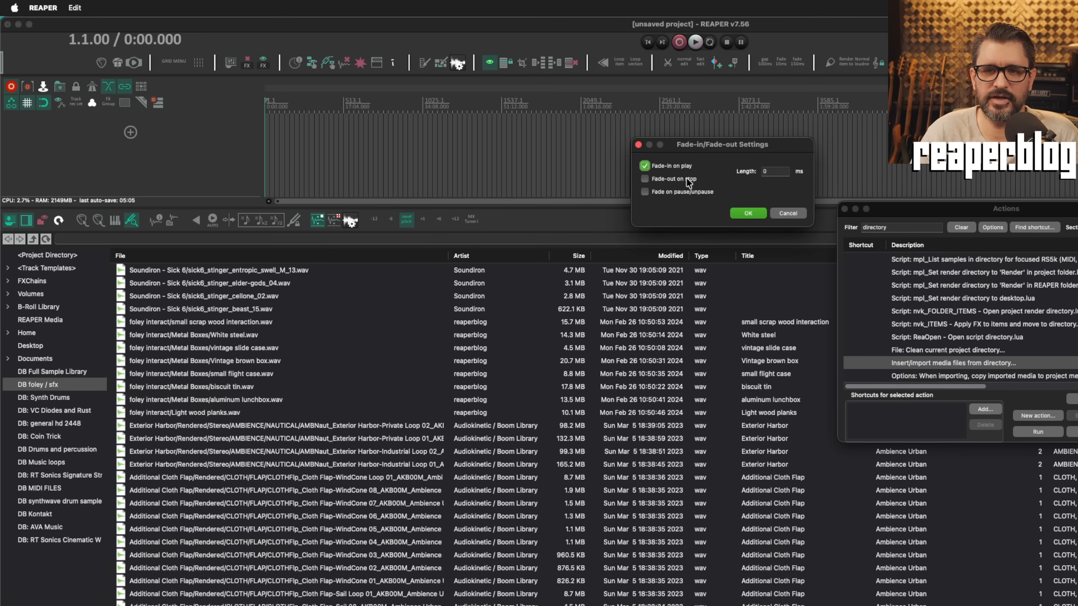
click(686, 179)
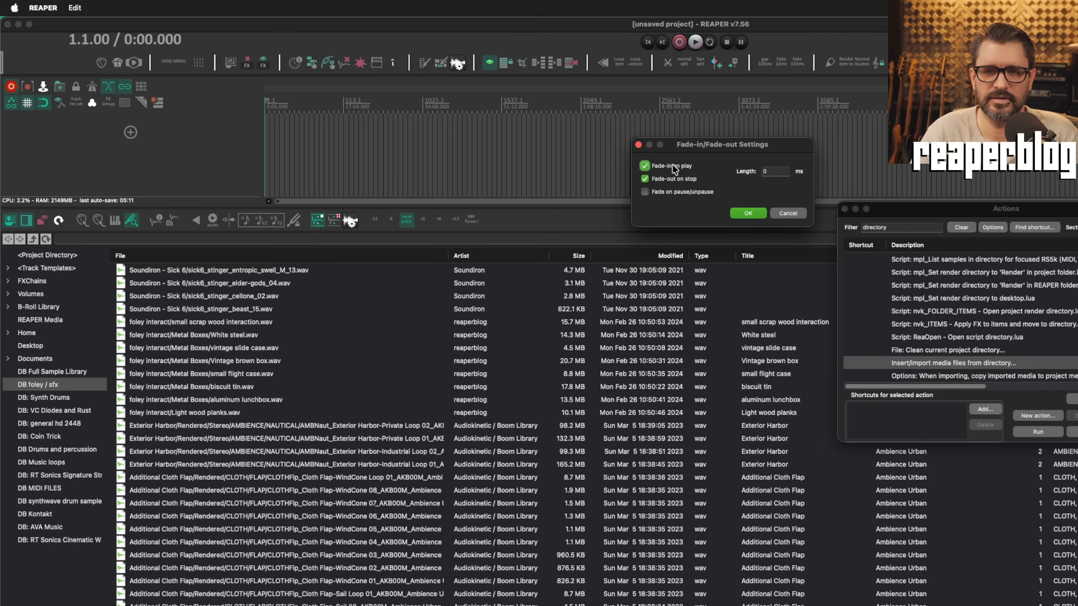
click(774, 172)
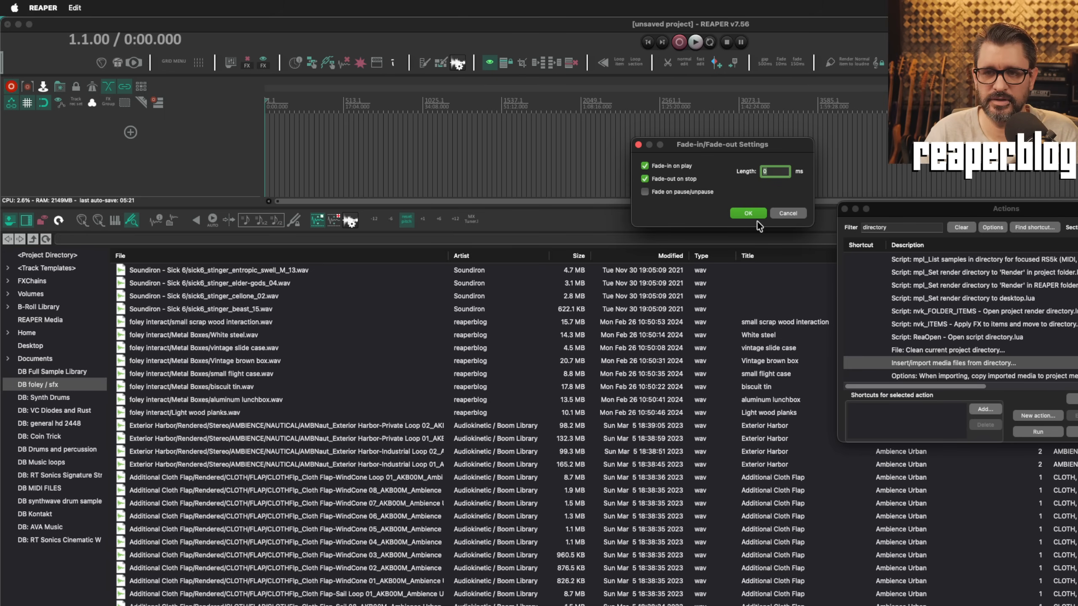
text(250)
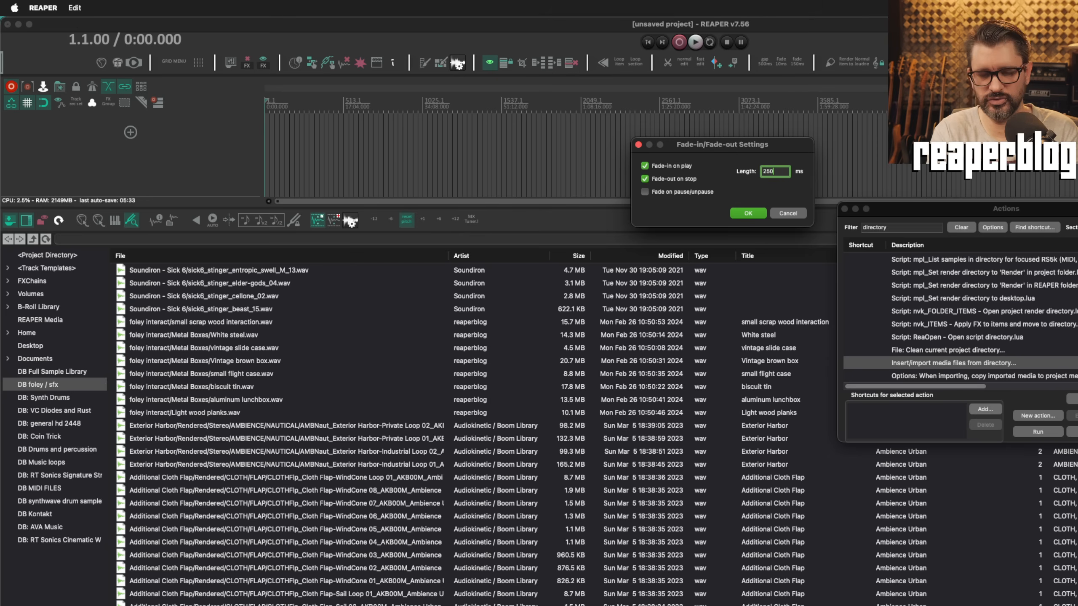
click(756, 214)
Step: Select the UI Modern Progress Loop MediumMid 01 file, and play and stop its preview to hear the fades
scroll(319, 553, down, 5)
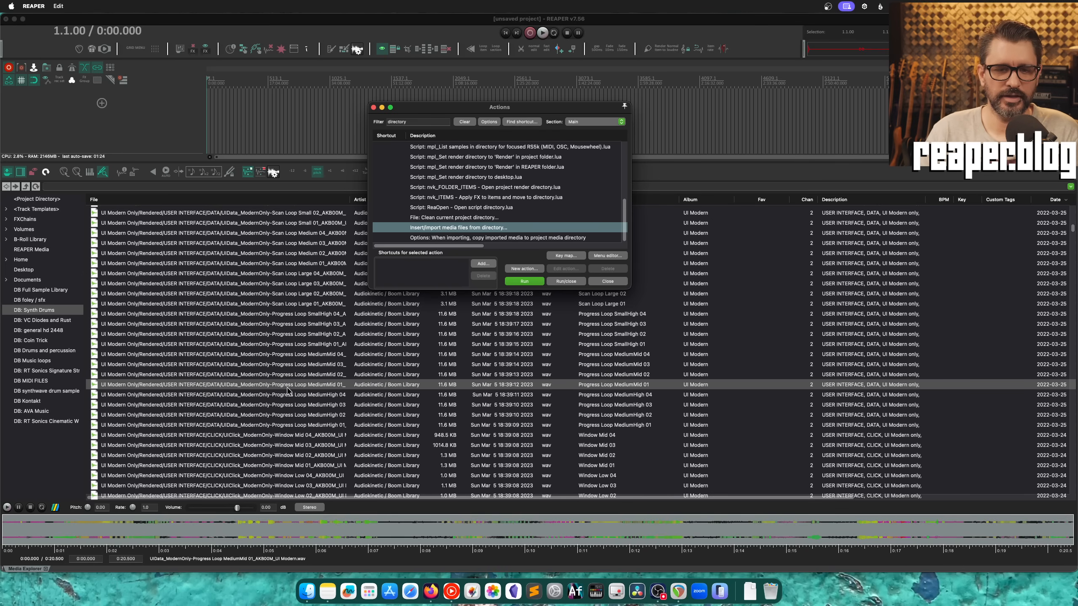
click(287, 389)
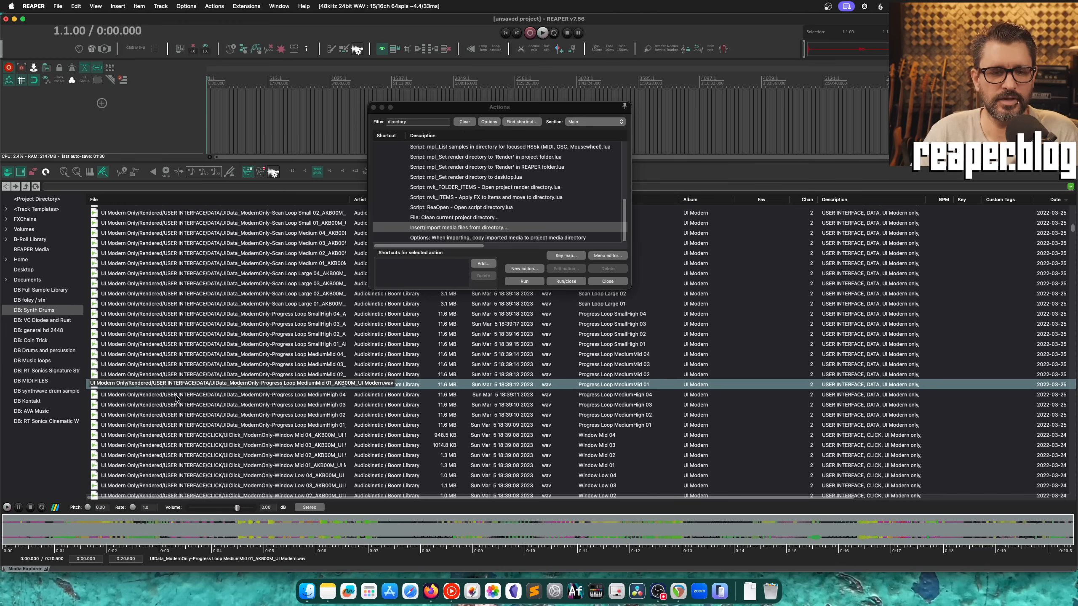
key(space)
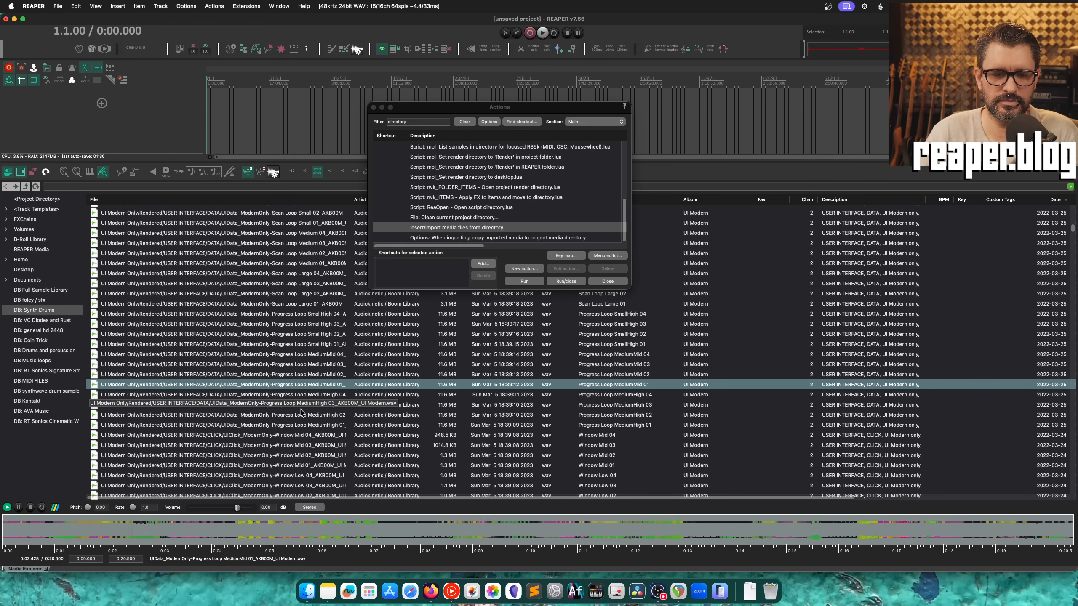
key(space)
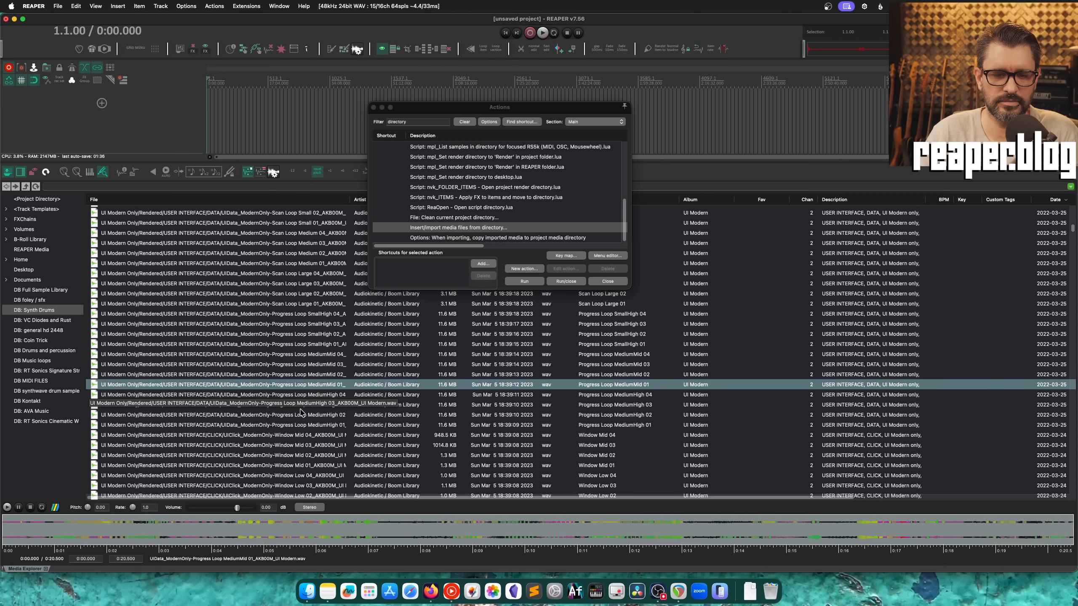
Step: Disable fade-in on play and fade-out on stop in the Media Explorer's fade settings
right_click(337, 510)
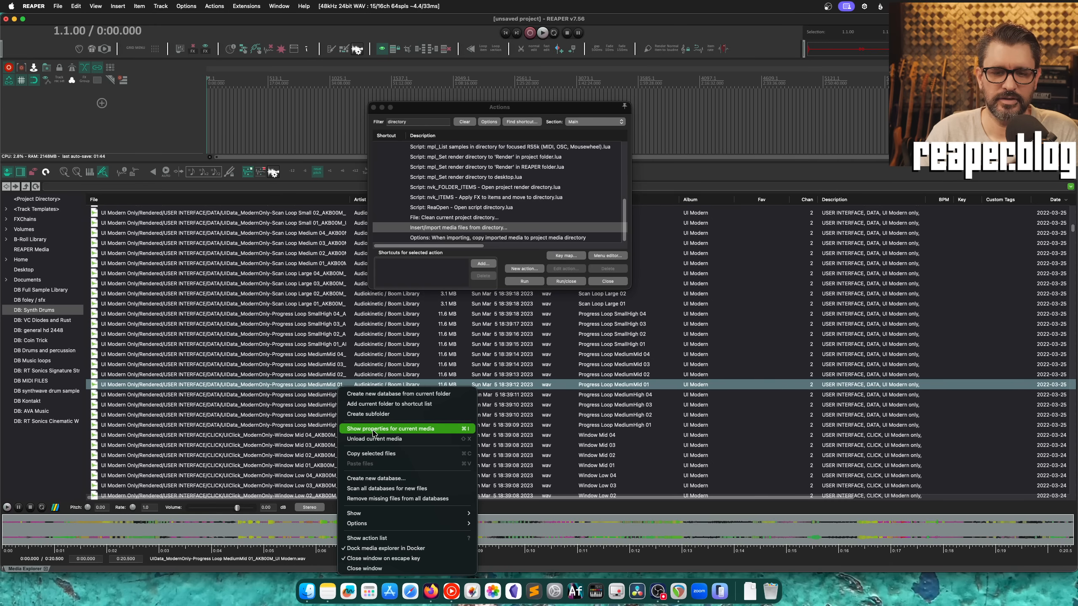
mouse_move(384, 524)
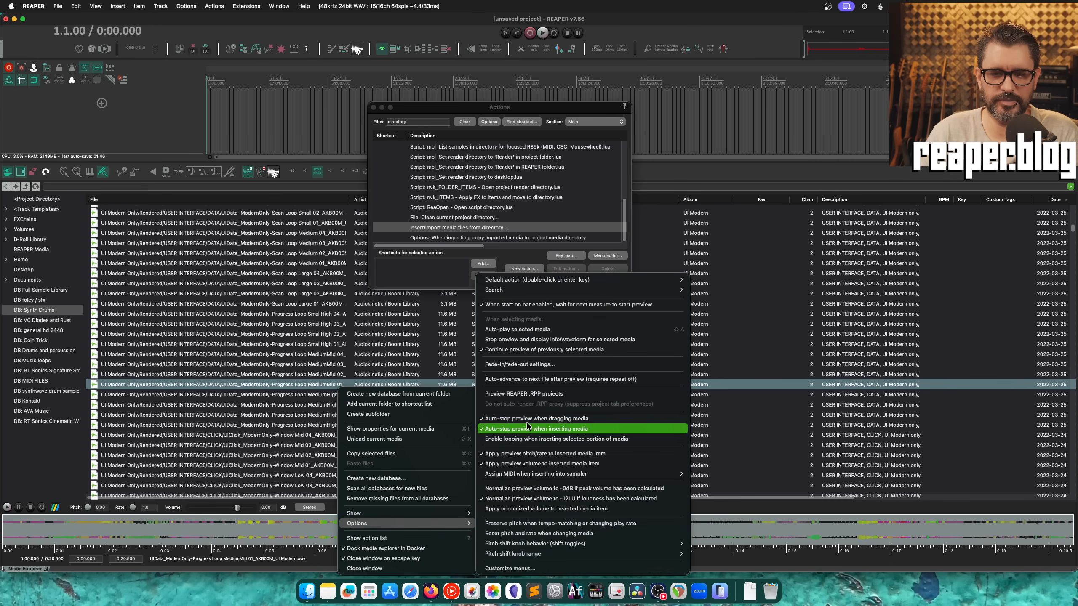
click(520, 365)
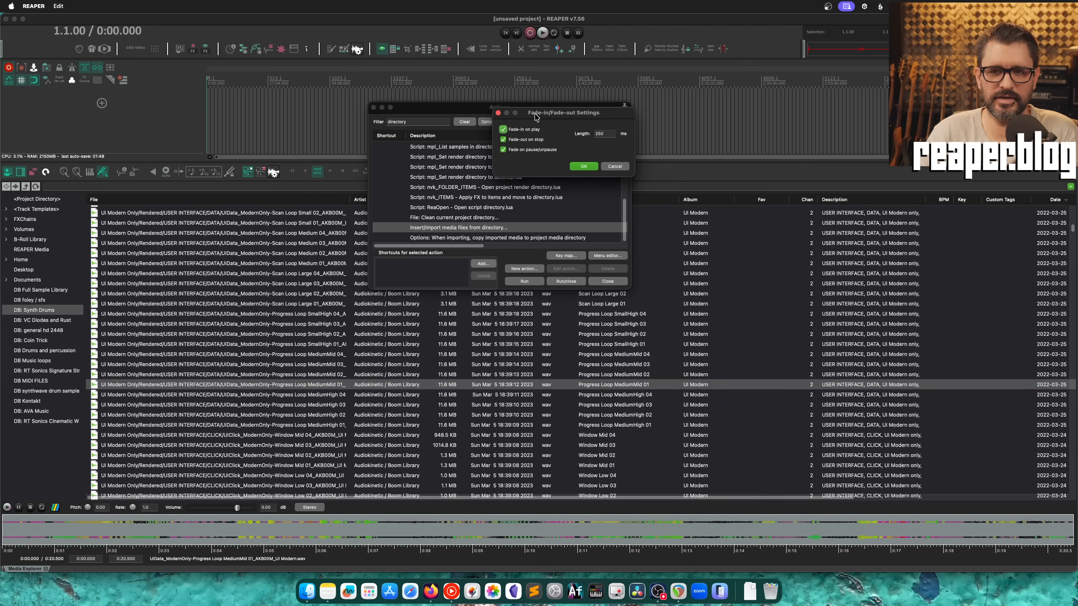
click(518, 133)
click(520, 140)
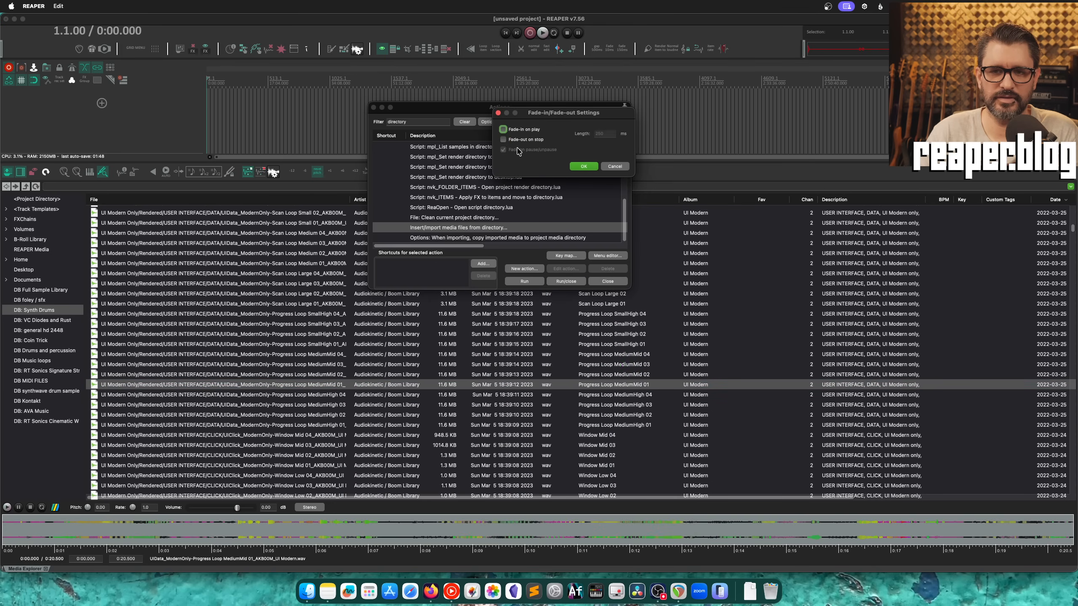
click(584, 167)
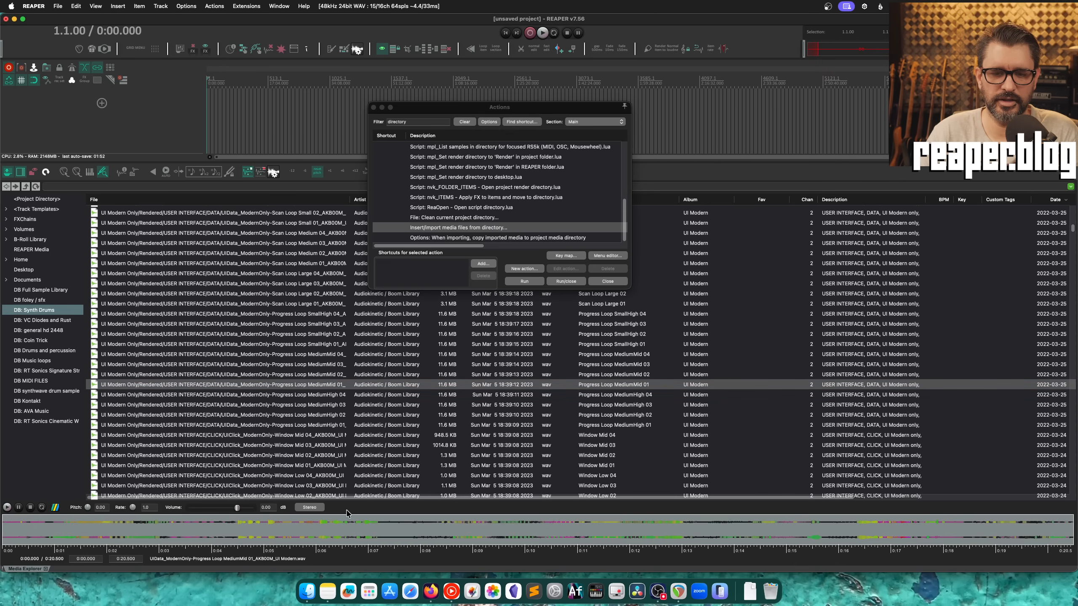
Step: Play and stop the selected loop's preview again for comparison, and show the files of the DB: Synth Drums database
key(space)
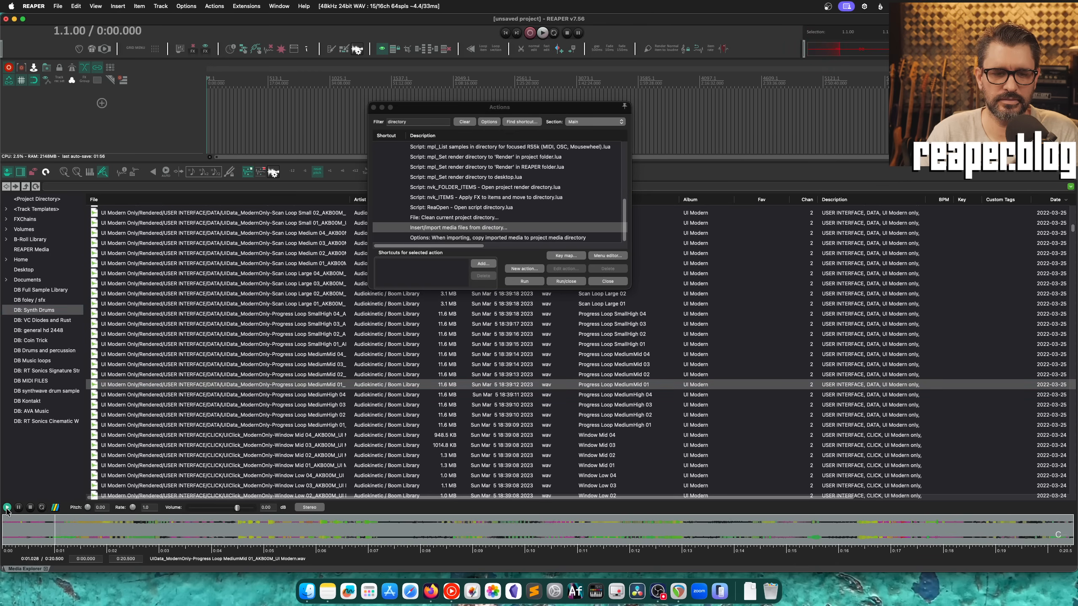
click(30, 507)
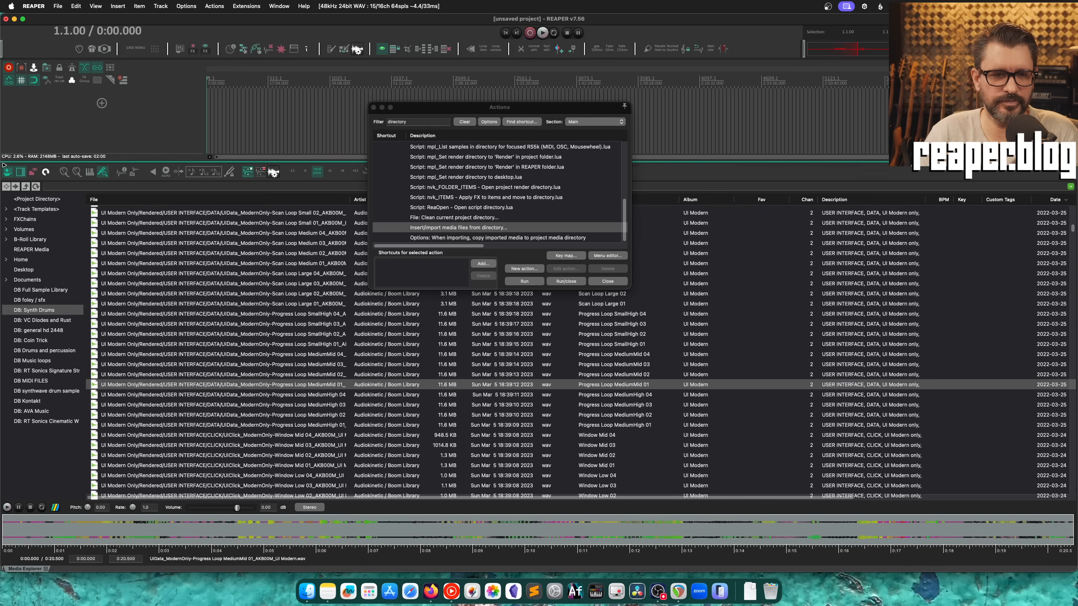
click(52, 310)
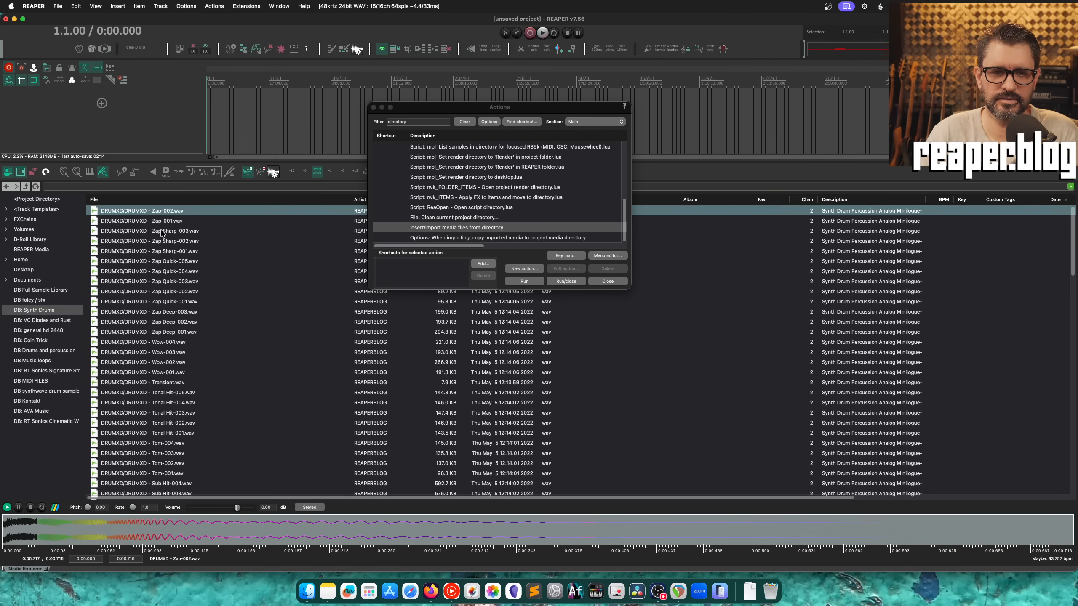
Step: Preview the Zap Sharp-003 and Zap Sharp-001 samples, and enable fade-in on play and fade-out on stop for Media Explorer previews
click(161, 232)
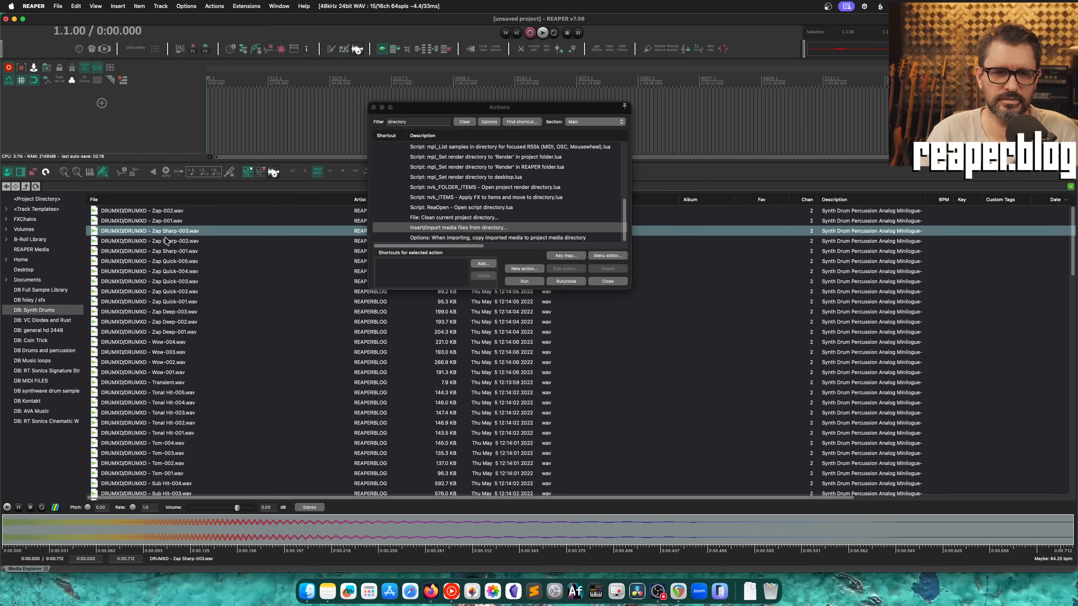
click(171, 253)
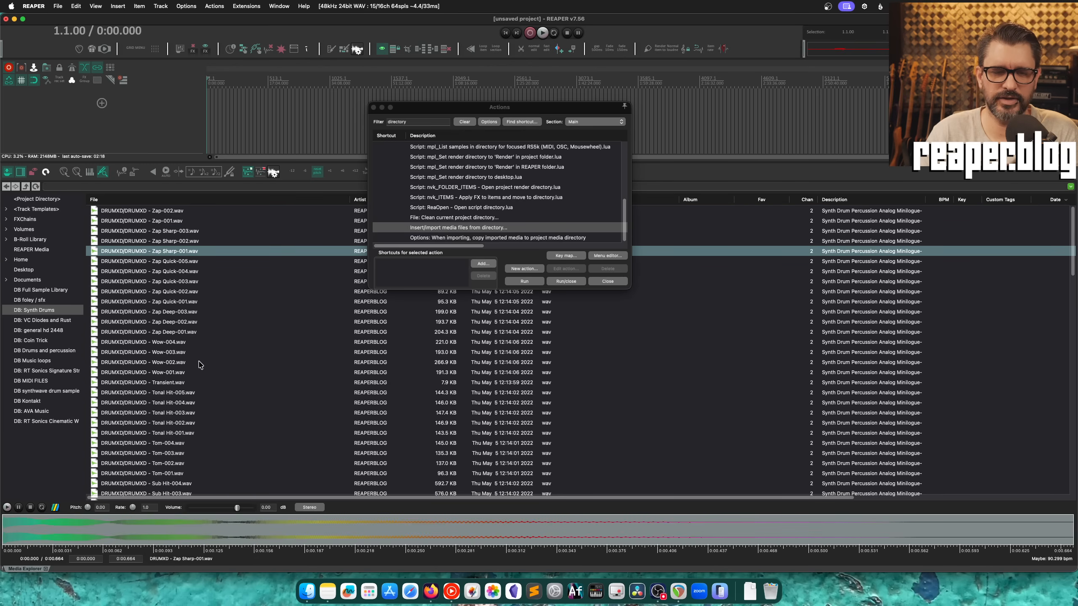
right_click(357, 511)
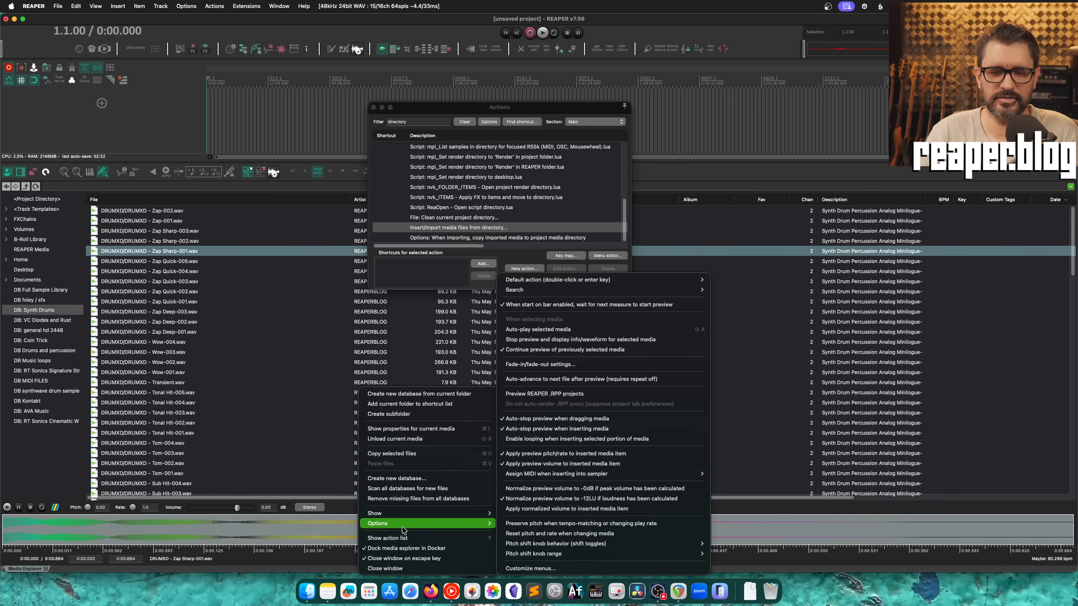
mouse_move(418, 526)
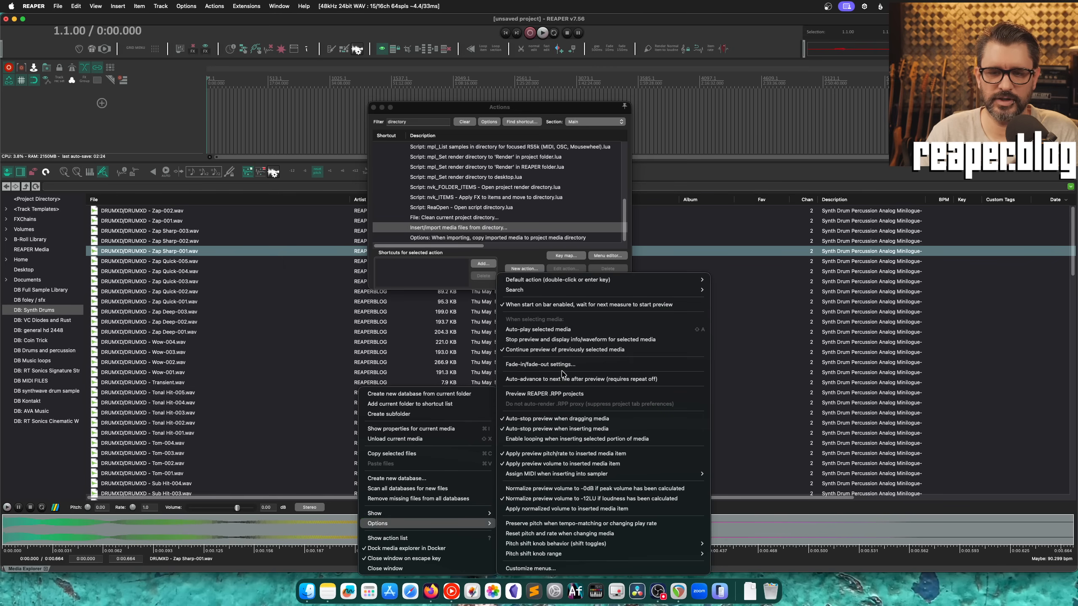
click(550, 365)
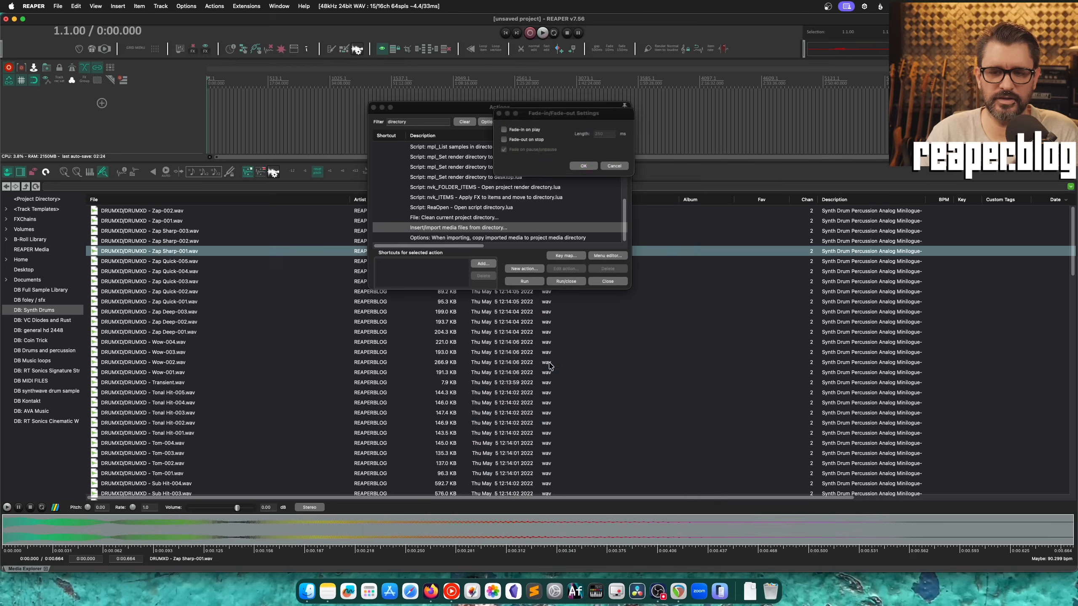
click(531, 129)
click(530, 140)
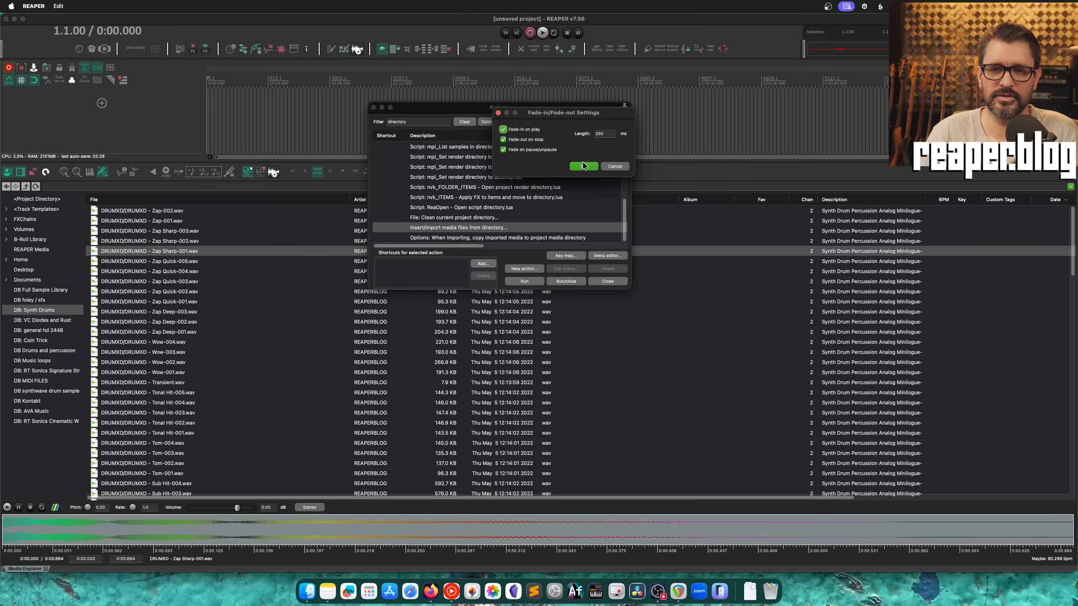
click(584, 166)
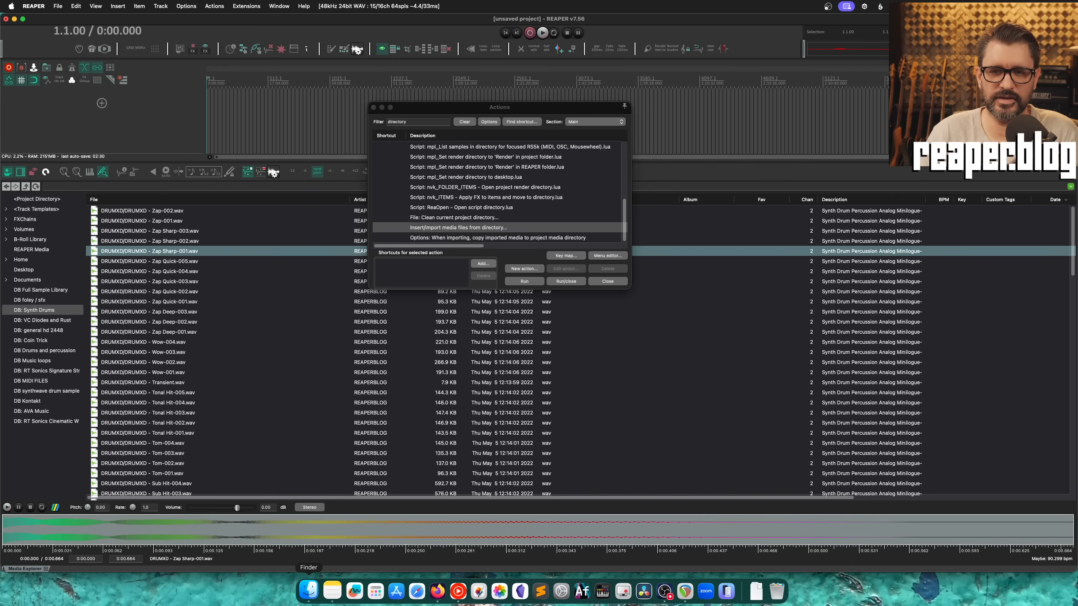
Step: Play the previews of Zap Sharp-001, Zap-002 and Zap Sharp-003 to hear the fades on short samples
click(352, 512)
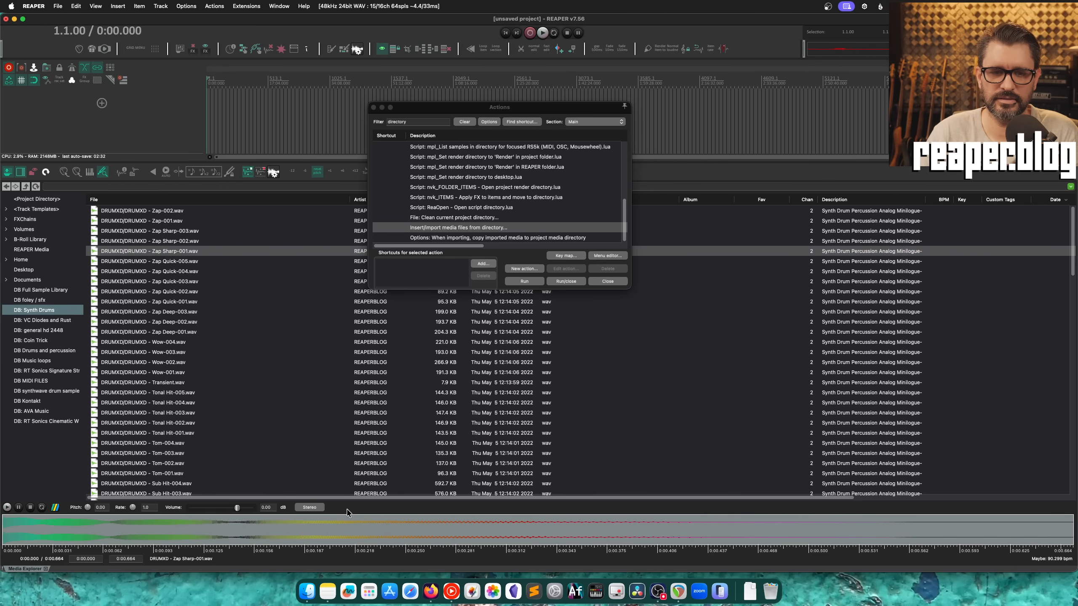
click(7, 507)
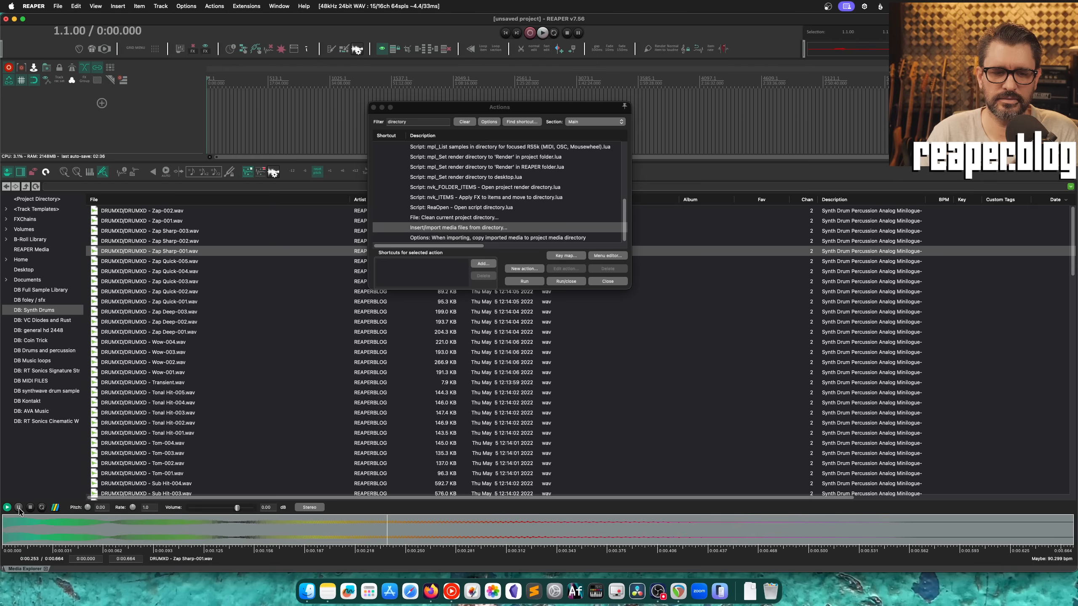
click(162, 211)
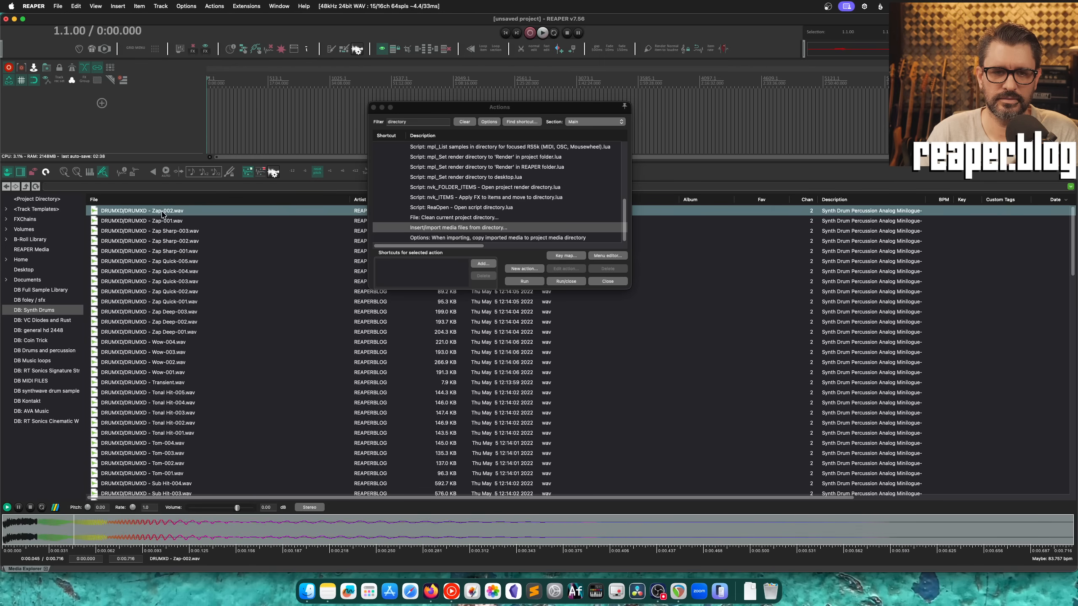
click(169, 232)
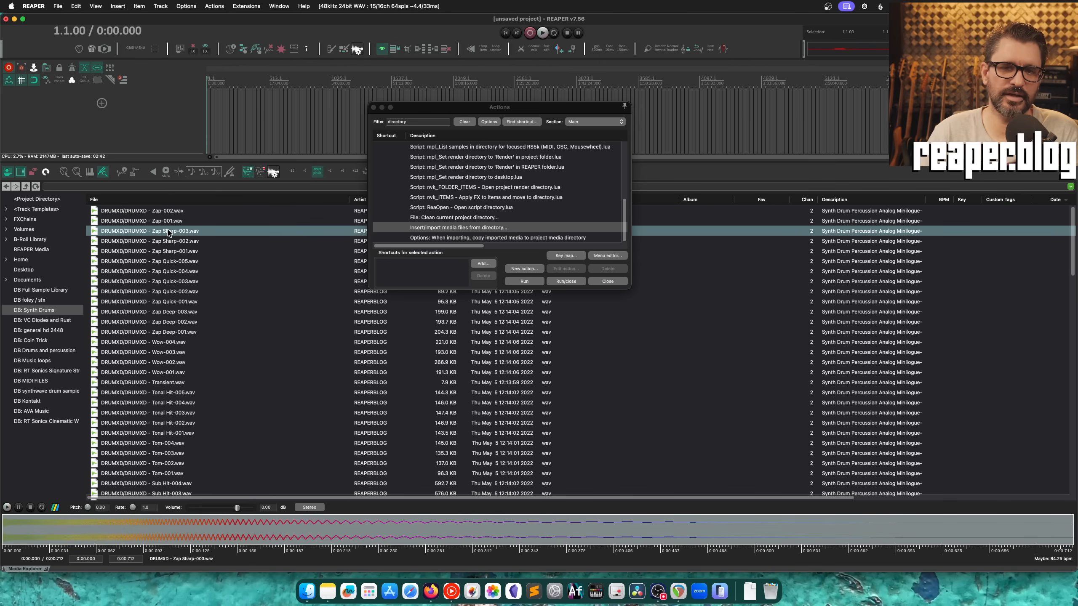
Step: Set the preview fade length to 20 ms and audition the Zap-001 and Zap-002 samples
right_click(346, 508)
mouse_move(407, 524)
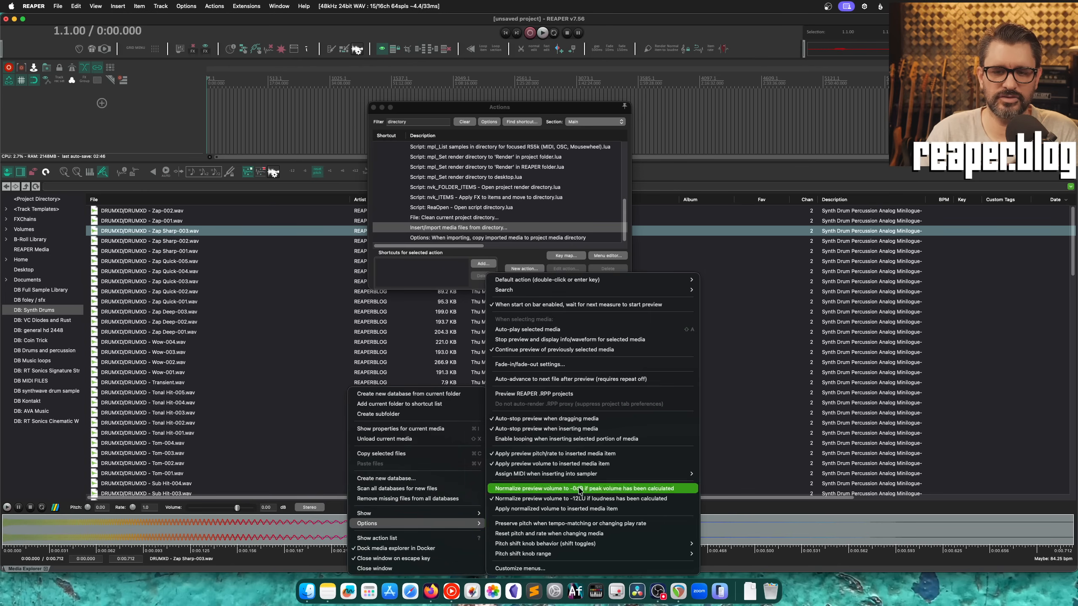
click(556, 365)
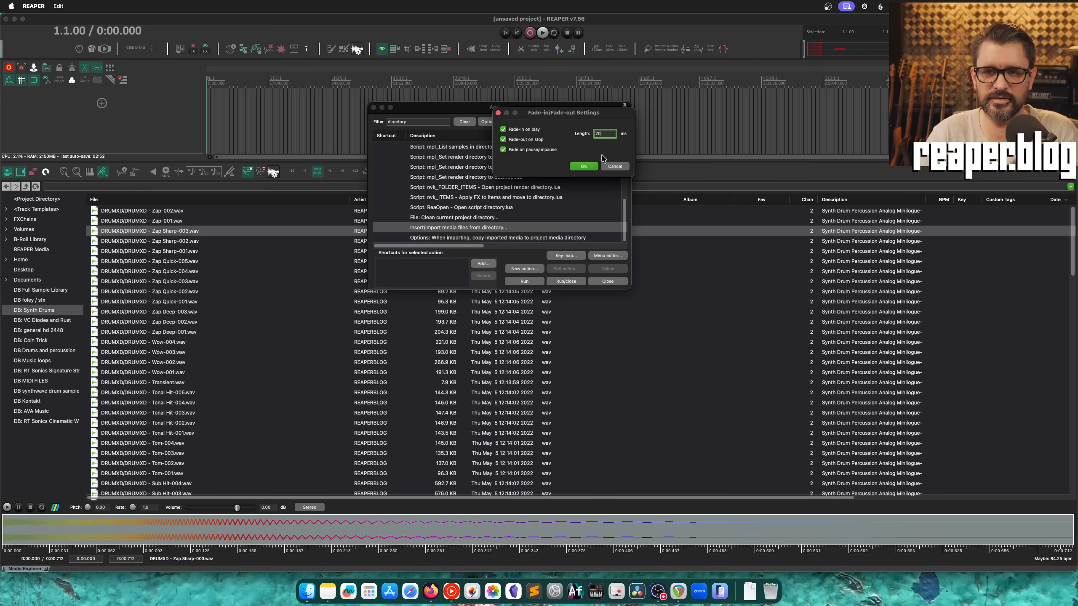
click(591, 166)
click(194, 219)
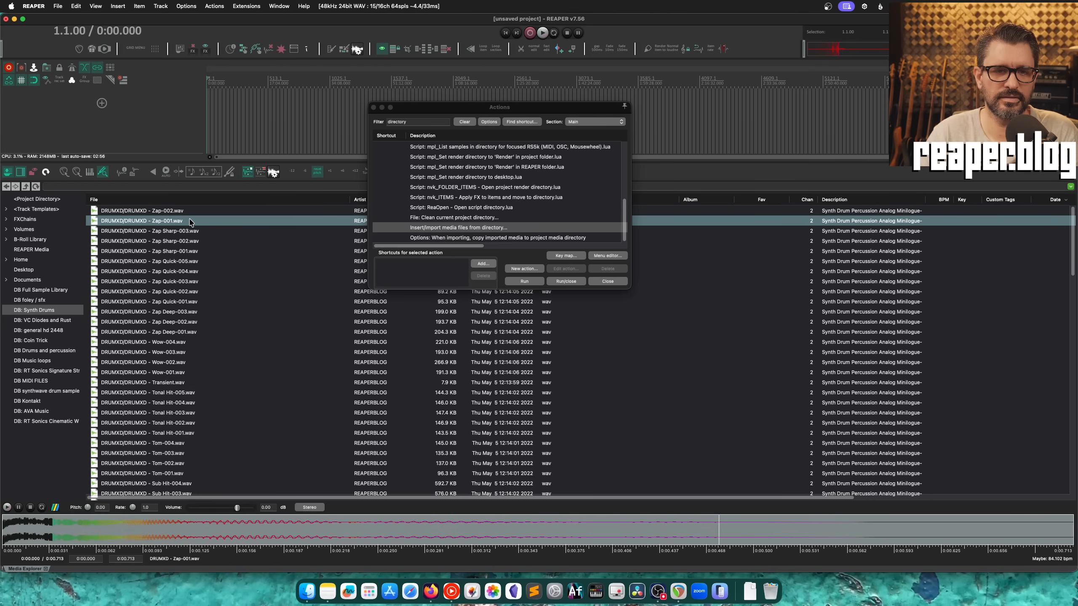
click(194, 213)
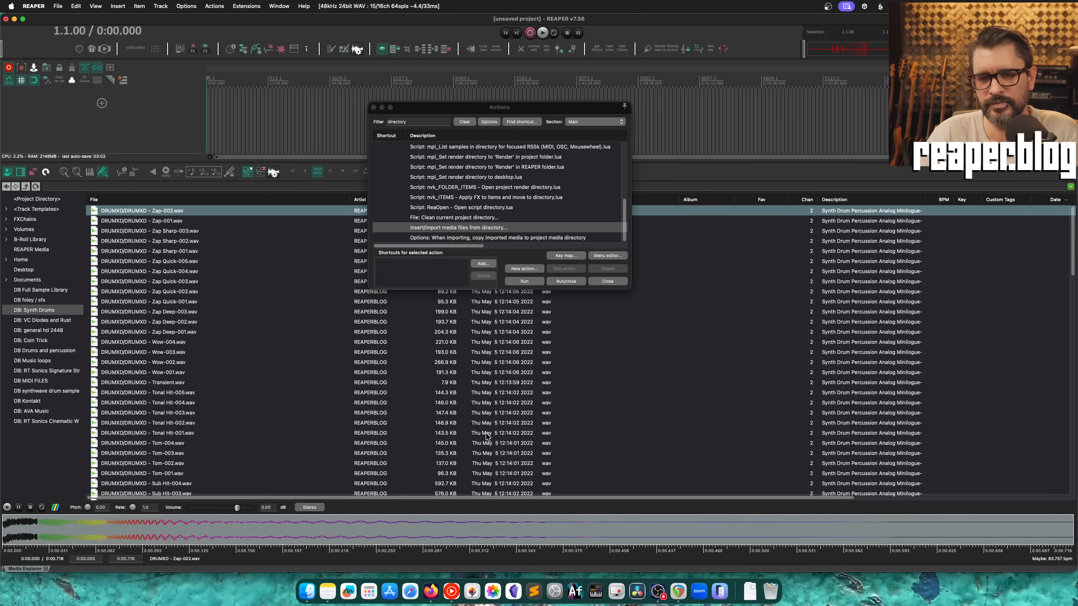
Step: Open the Media Explorer section of the action list, filter it by "fade" and select all matching actions
click(337, 509)
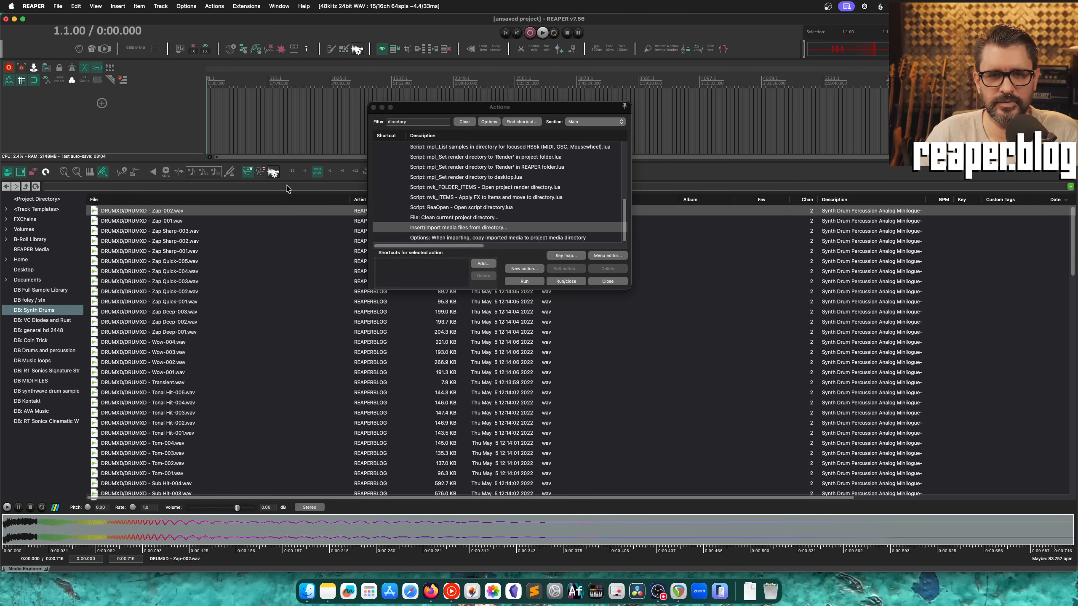
drag(410, 107, 498, 214)
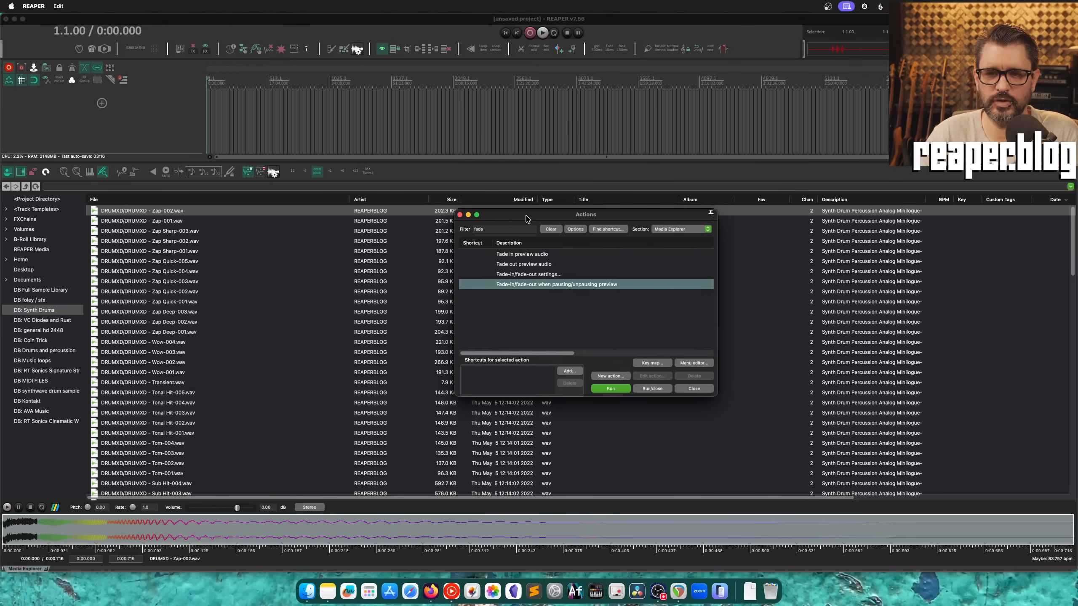
drag(530, 215, 552, 116)
click(549, 202)
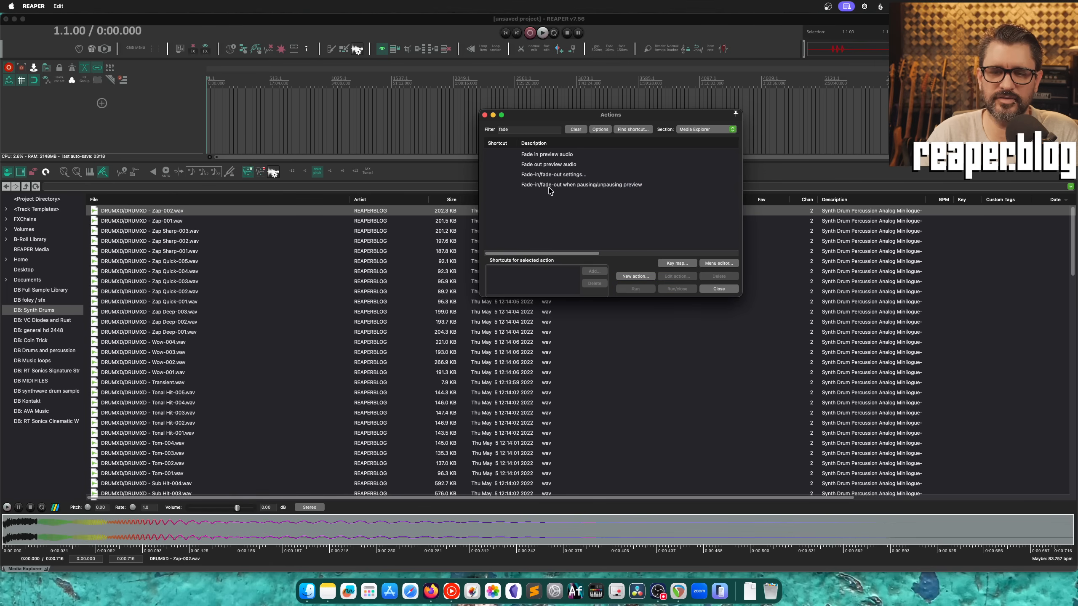
click(548, 188)
key(super+a)
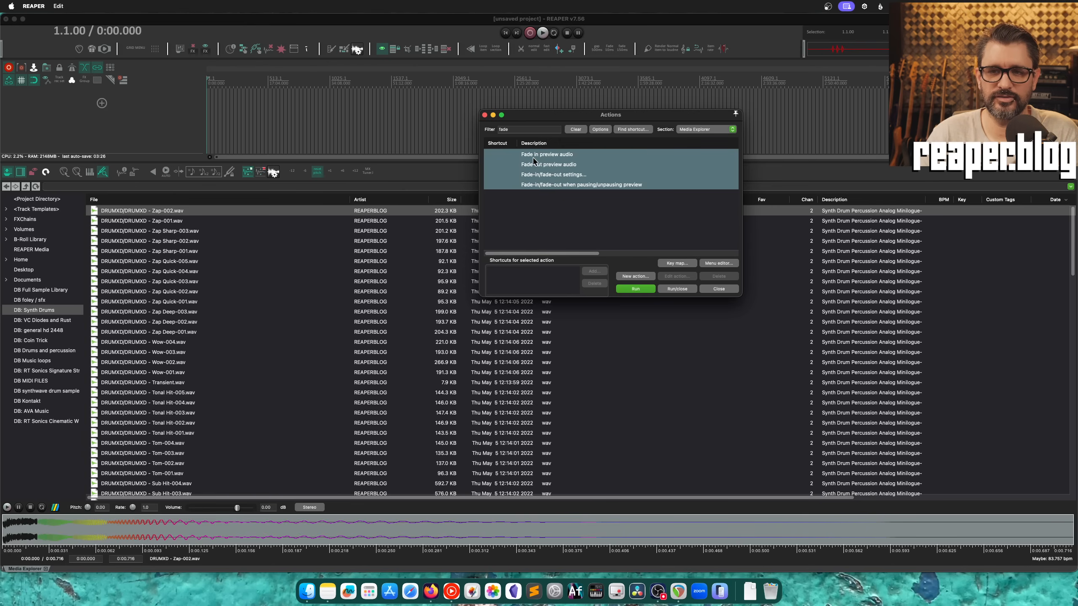
Step: Customize the Media Explorer toolbar by adding the Fade in preview audio action to it
right_click(442, 173)
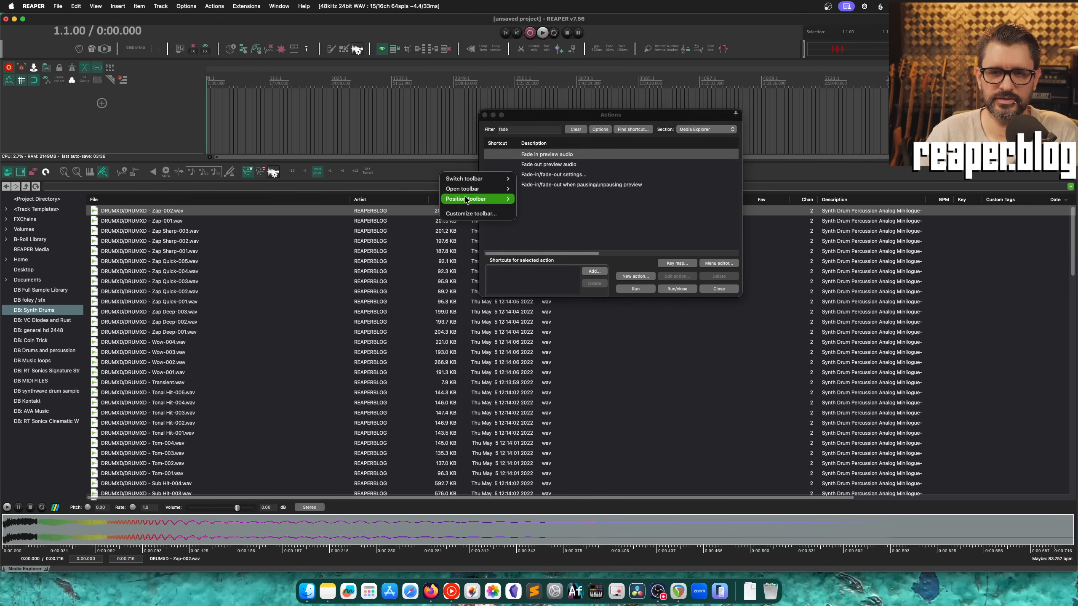
click(471, 214)
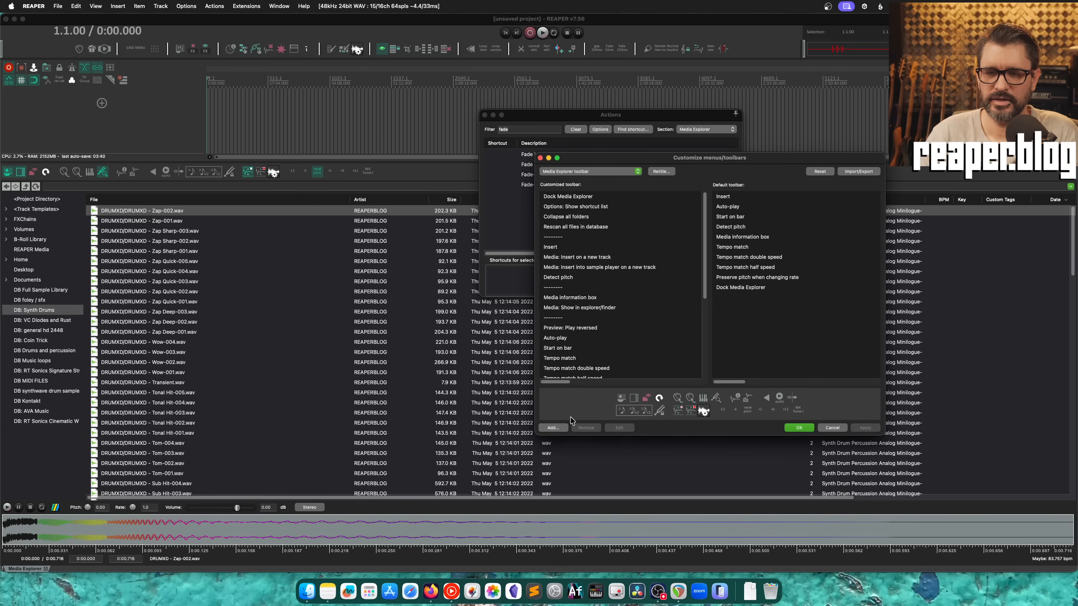
drag(560, 117, 430, 125)
click(428, 162)
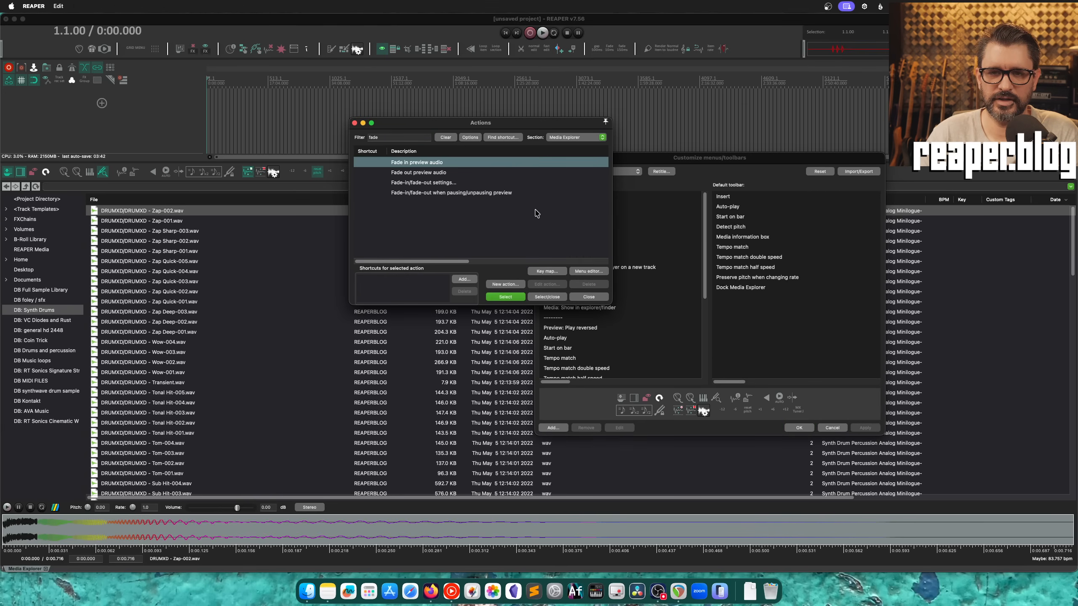
click(547, 297)
Step: Give the Fade in preview audio toolbar entry a fade icon and apply the customized toolbar
scroll(617, 326, down, 5)
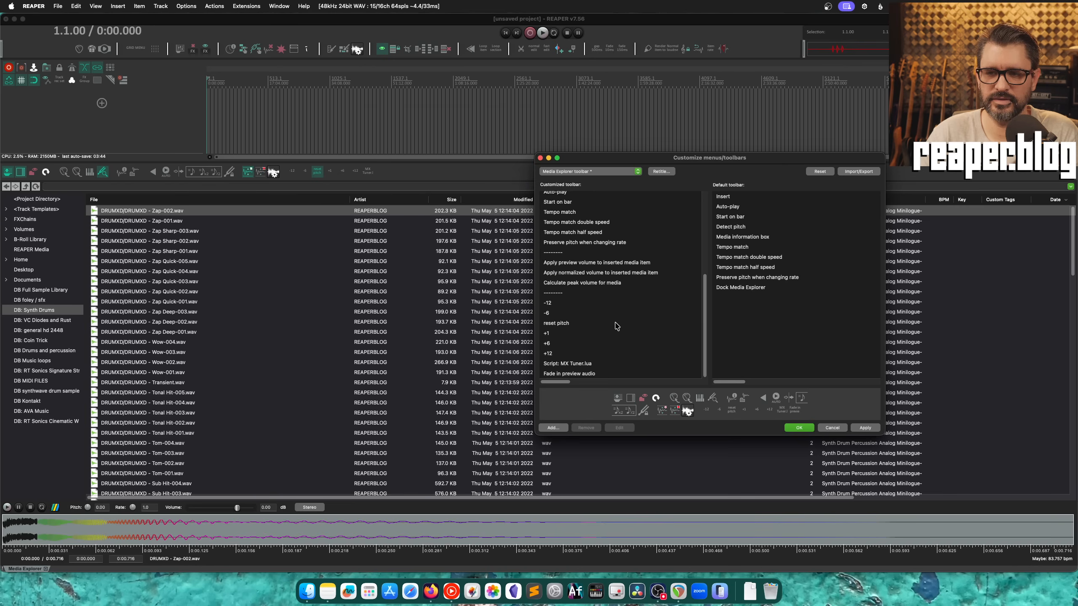
click(579, 374)
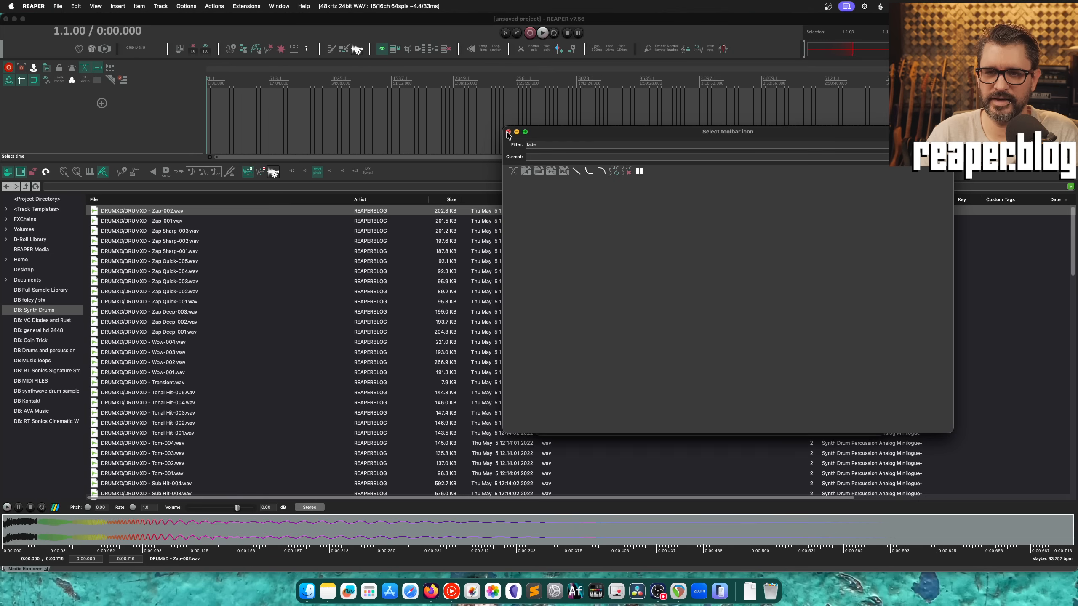
click(507, 132)
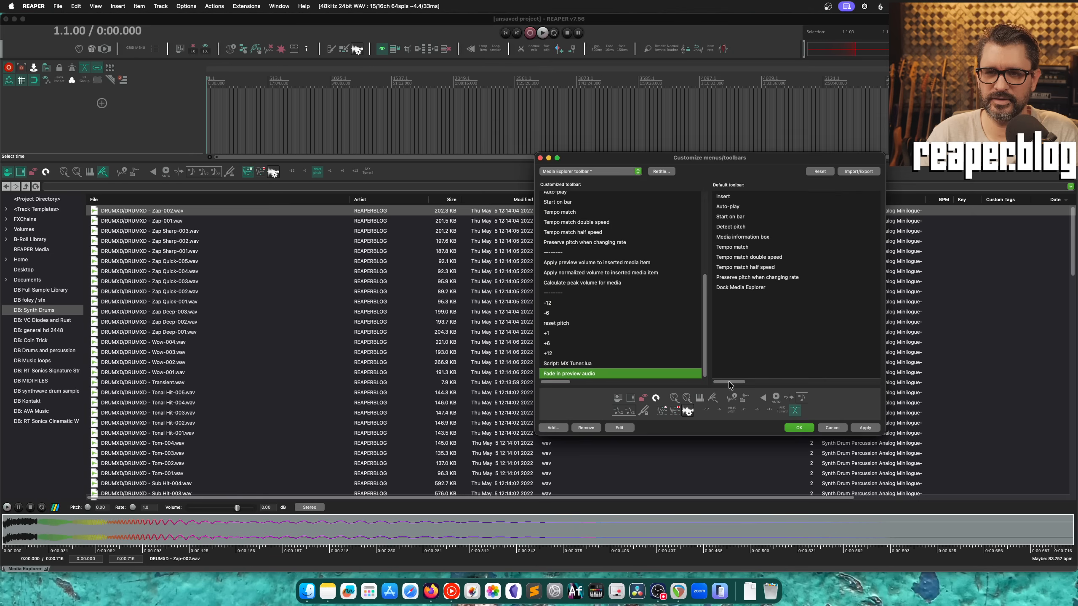
click(865, 427)
click(798, 427)
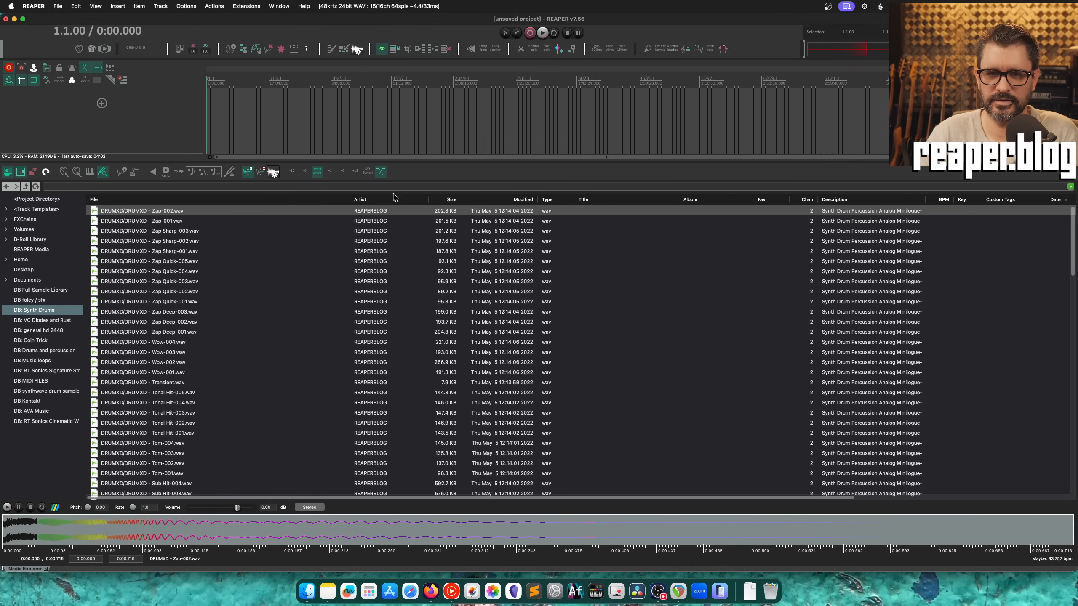
Step: Preview Zap-002 with fade-in on and off, toggling it with the new Media Explorer toolbar command
click(159, 212)
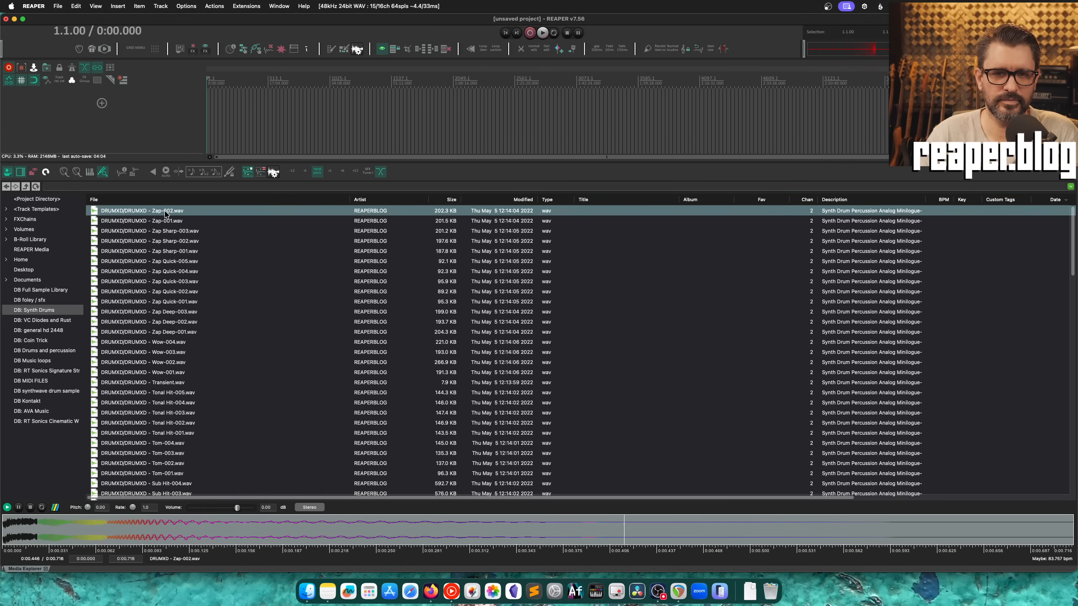
click(382, 173)
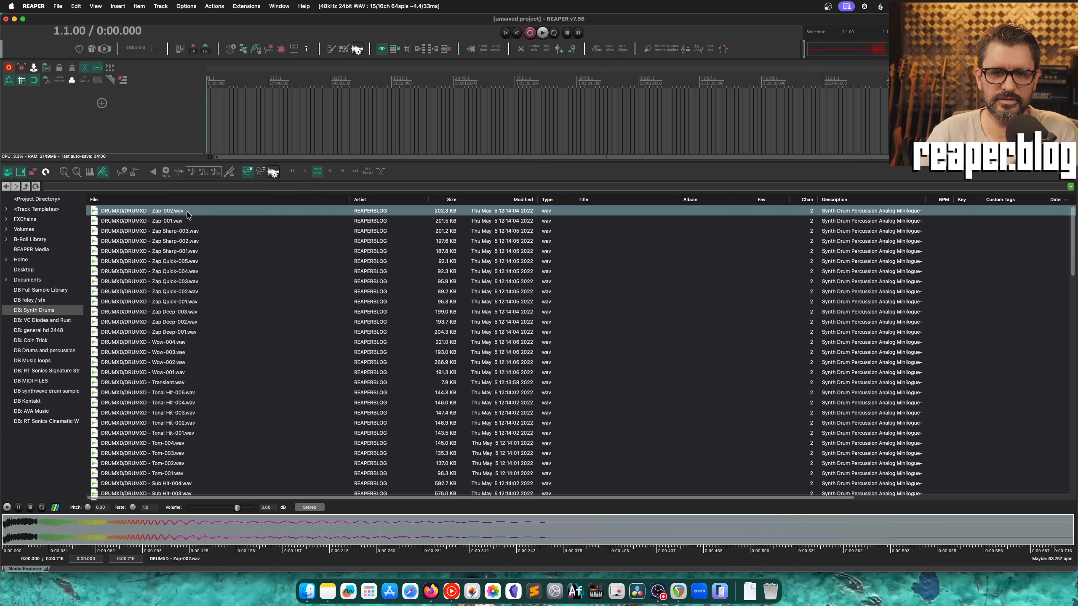
click(173, 214)
click(174, 214)
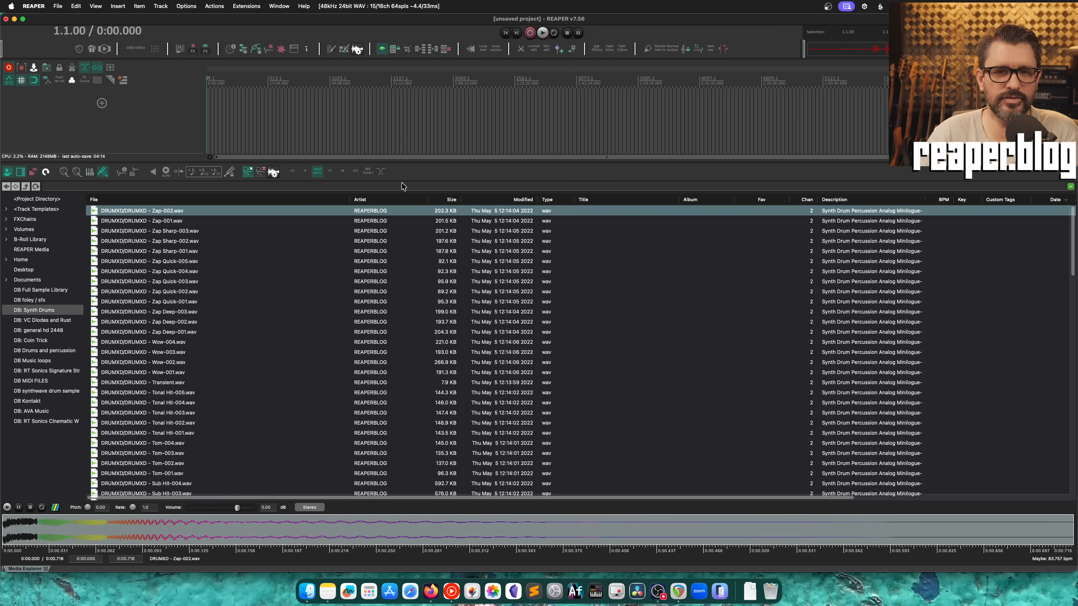
click(381, 176)
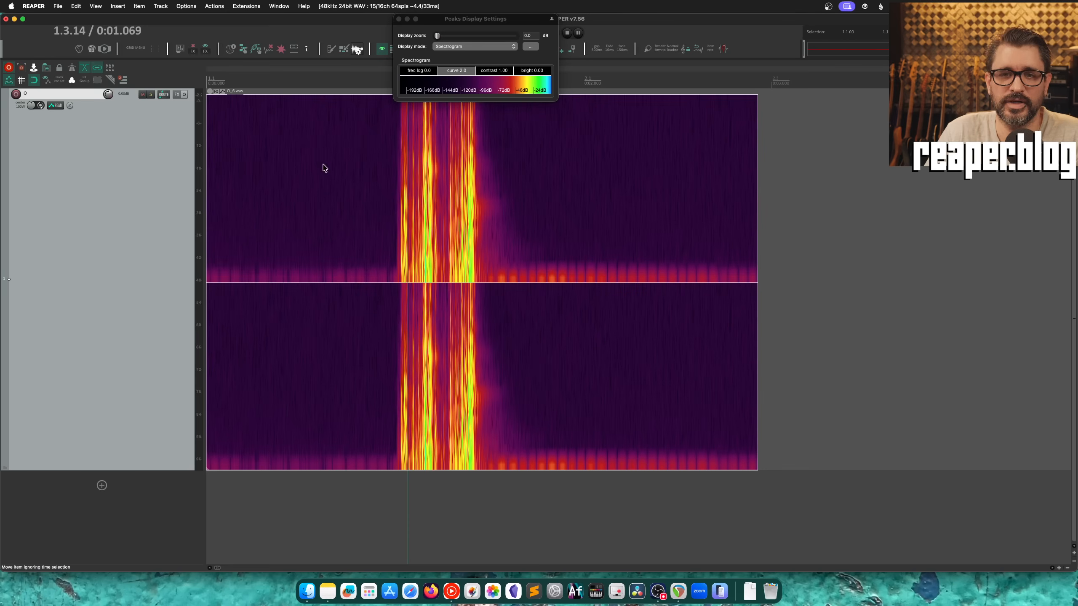
Step: Play the spectrogram item briefly from about 0.6 s, and place the edit cursor just before the loud burst
click(320, 165)
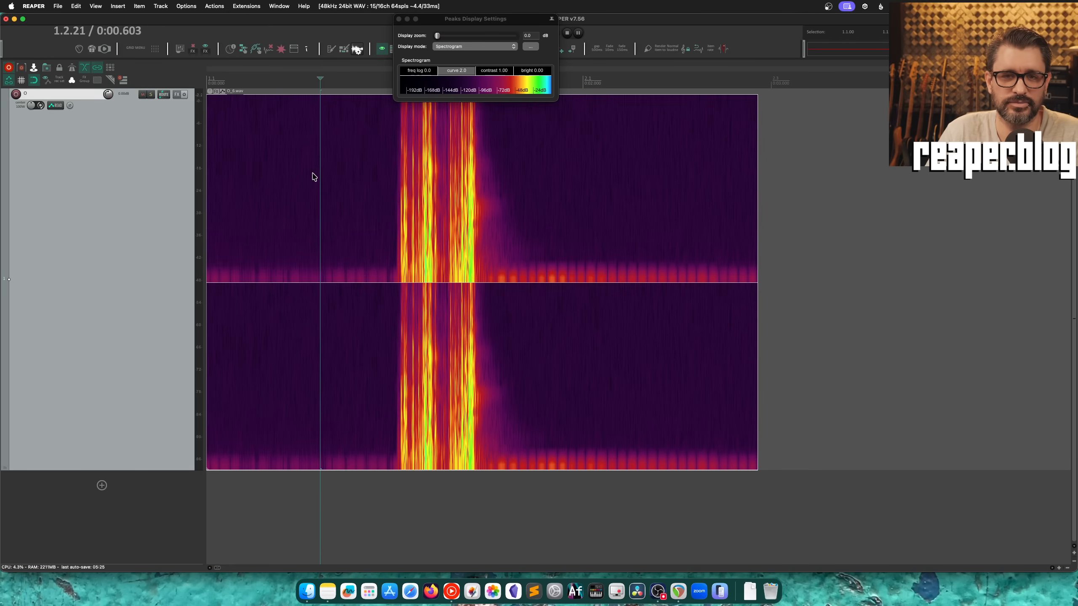
key(space)
key(space)
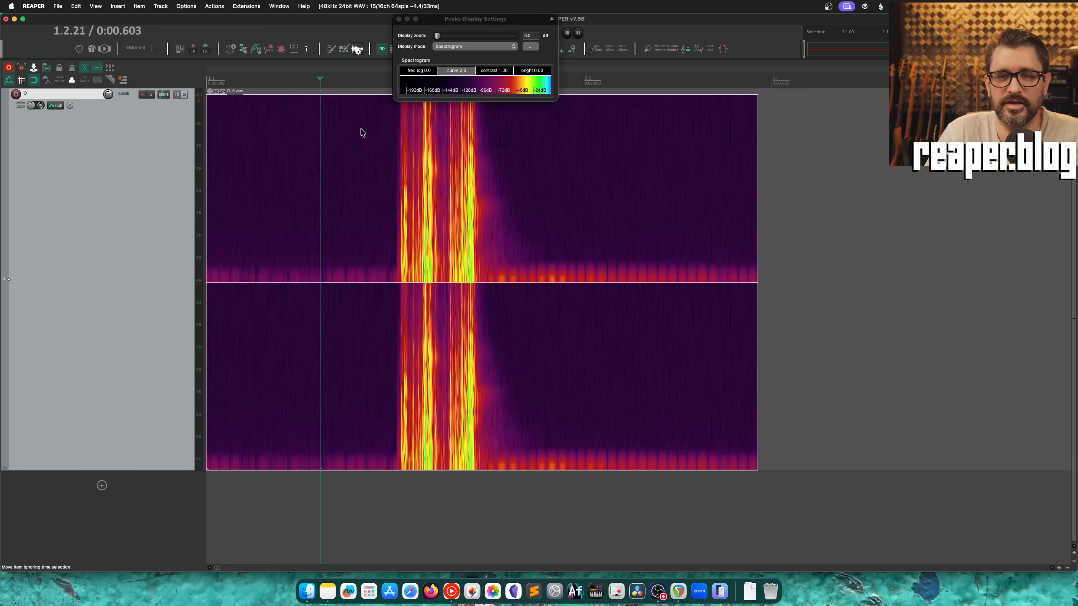
click(391, 204)
Step: Check the available peaks display modes, keep Spectrogram, and enable showing the high resolution spectrogram when zoomed-in
click(457, 47)
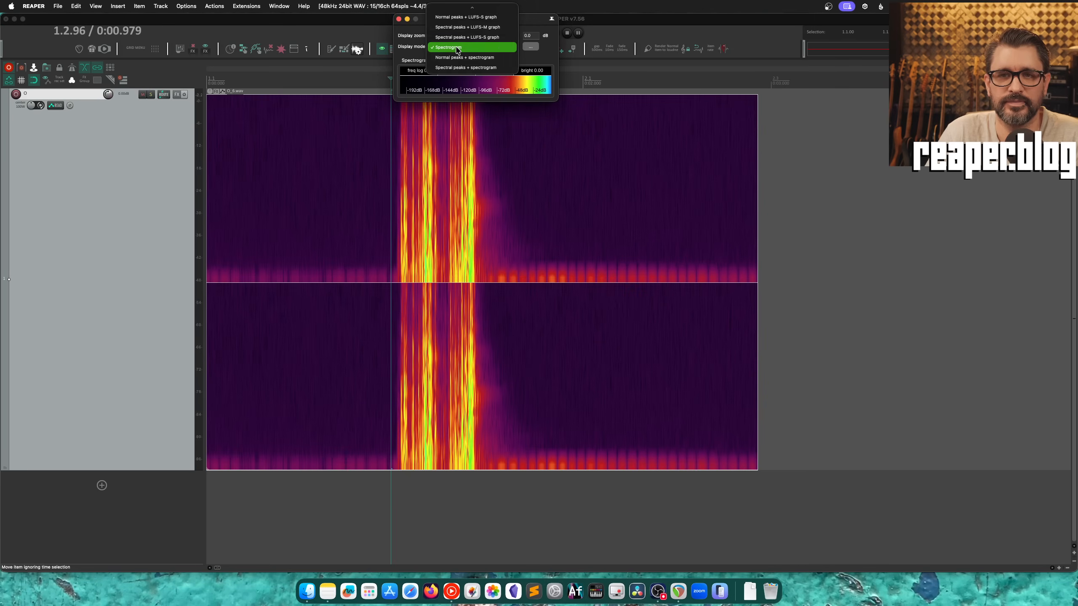
mouse_move(498, 6)
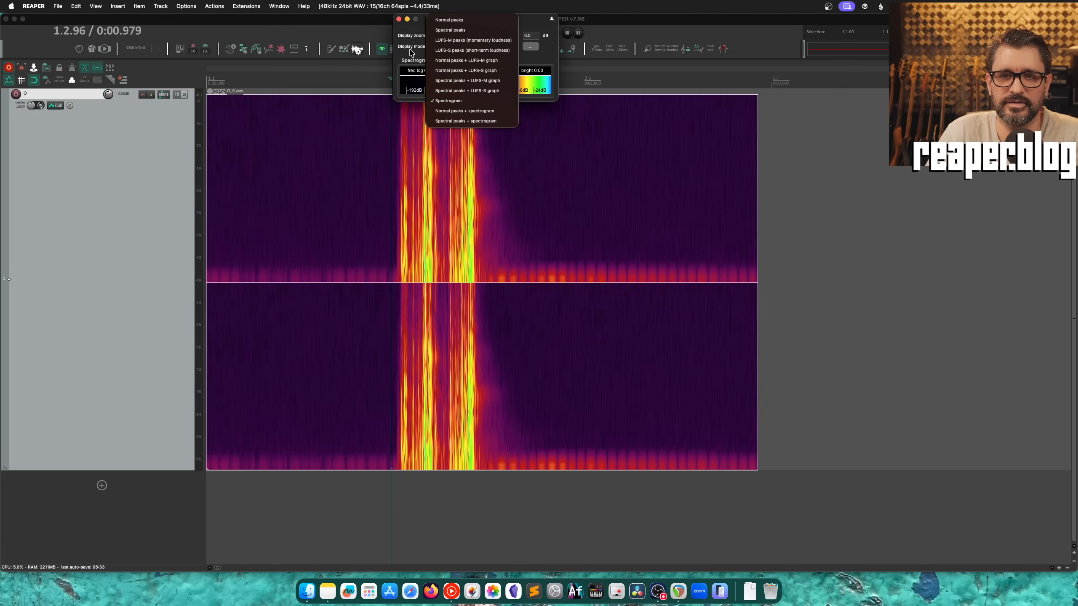
click(414, 29)
click(531, 46)
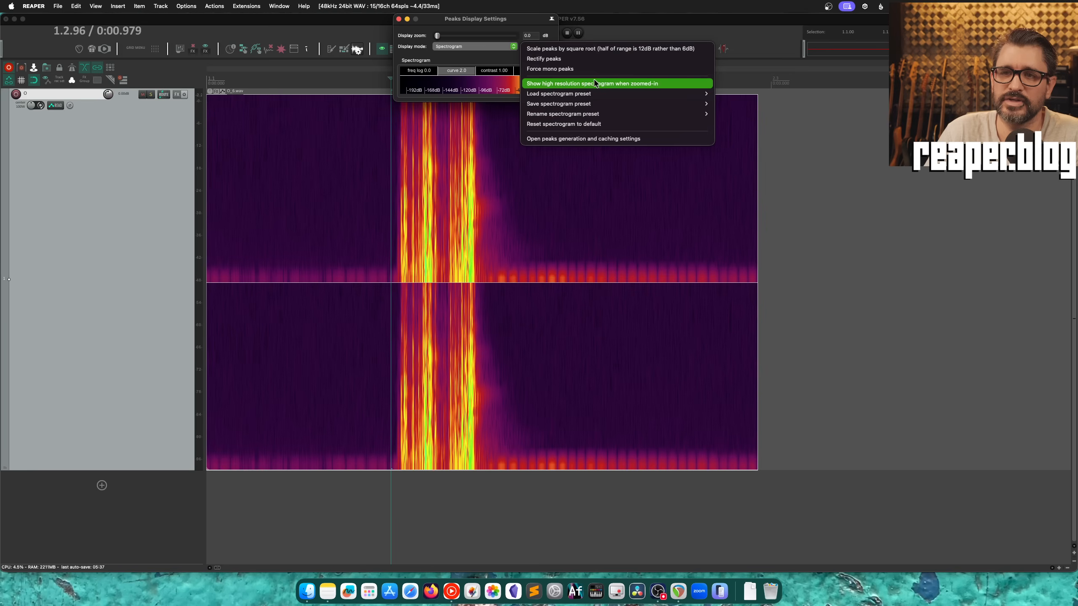
click(551, 85)
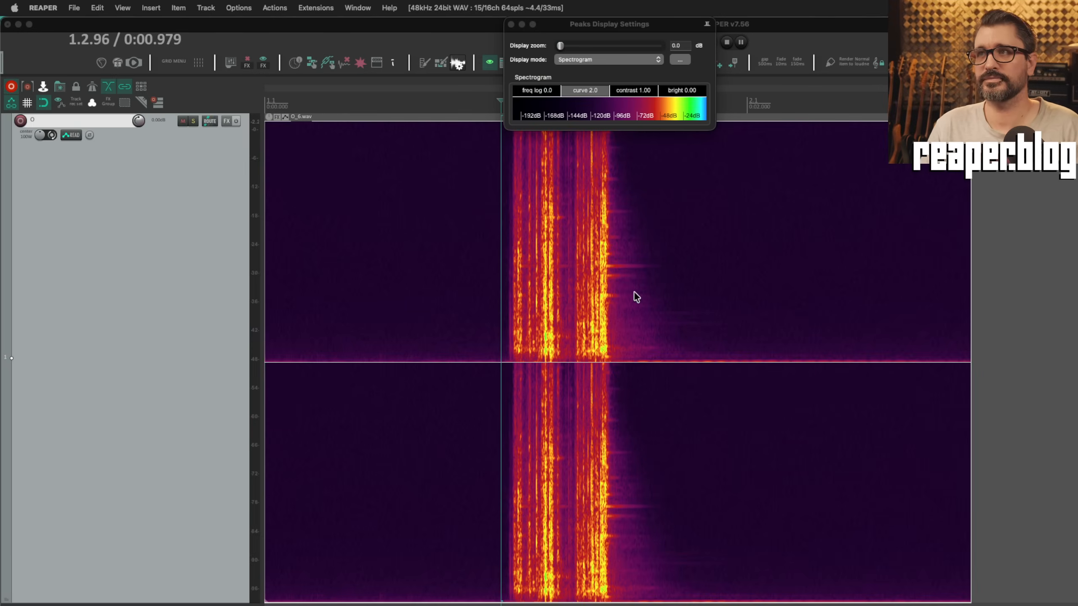
click(567, 220)
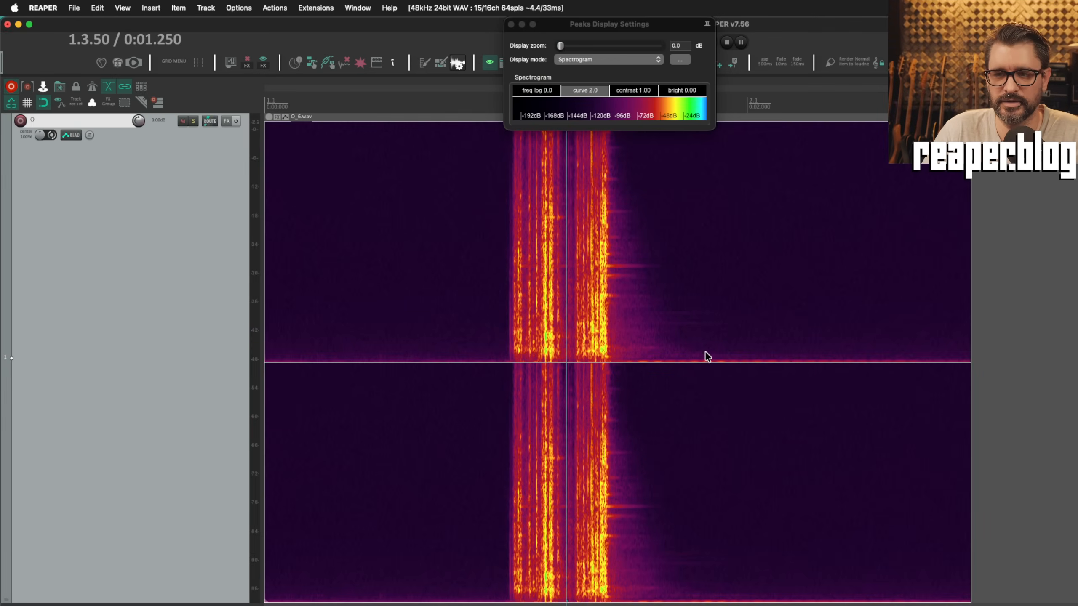
Step: Shift the spectrogram's color gradient to a teal, blue and magenta scheme and set its frequency log scaling to 3.1
drag(537, 92, 519, 104)
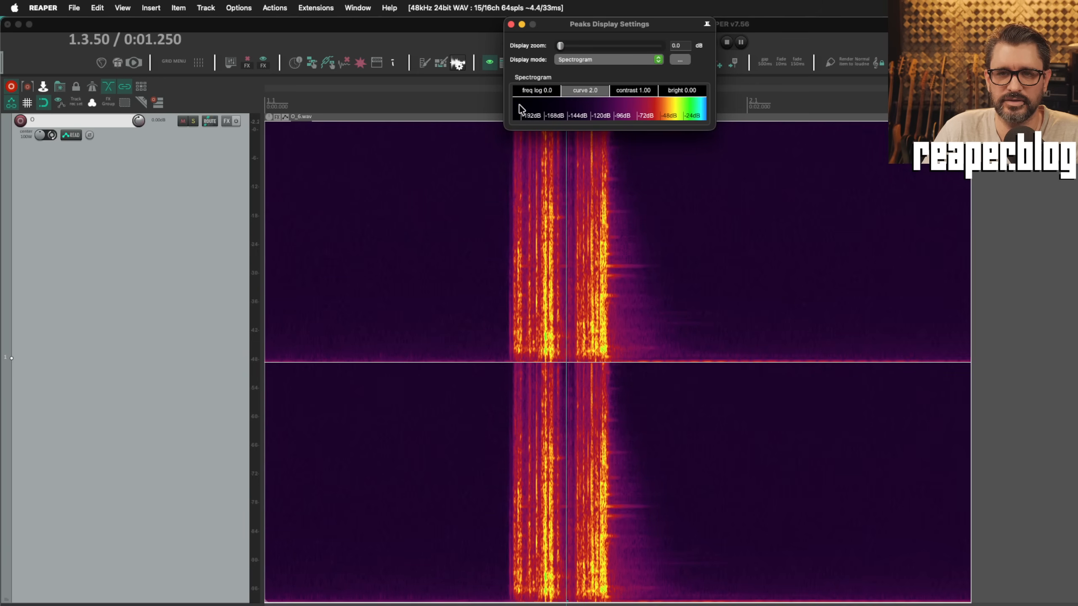
click(603, 116)
mouse_move(611, 117)
mouse_down()
mouse_move(568, 120)
mouse_move(715, 132)
mouse_move(607, 130)
mouse_move(622, 130)
mouse_up()
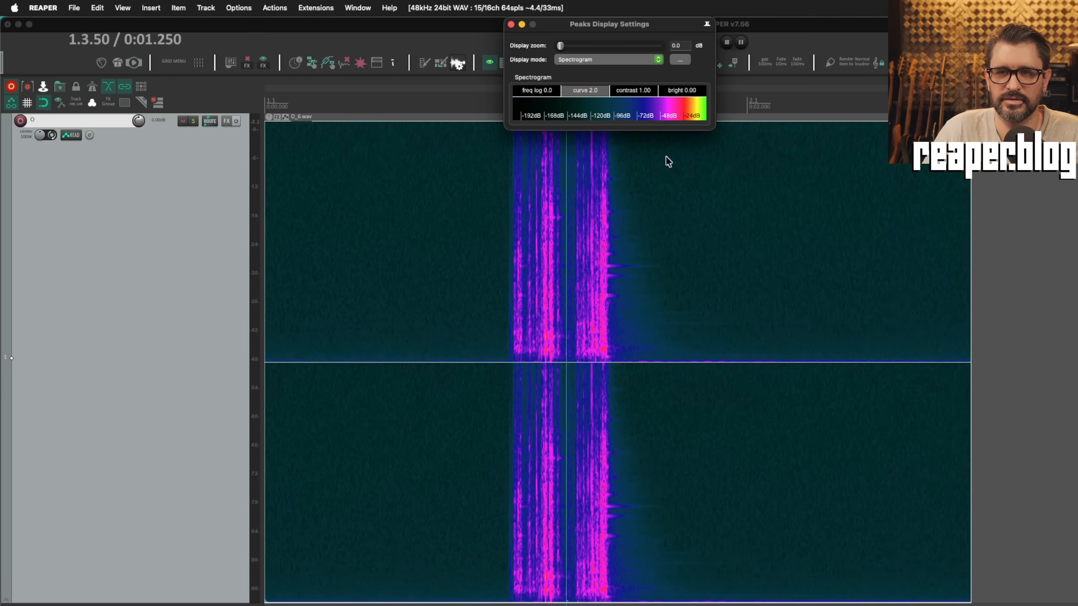
click(690, 348)
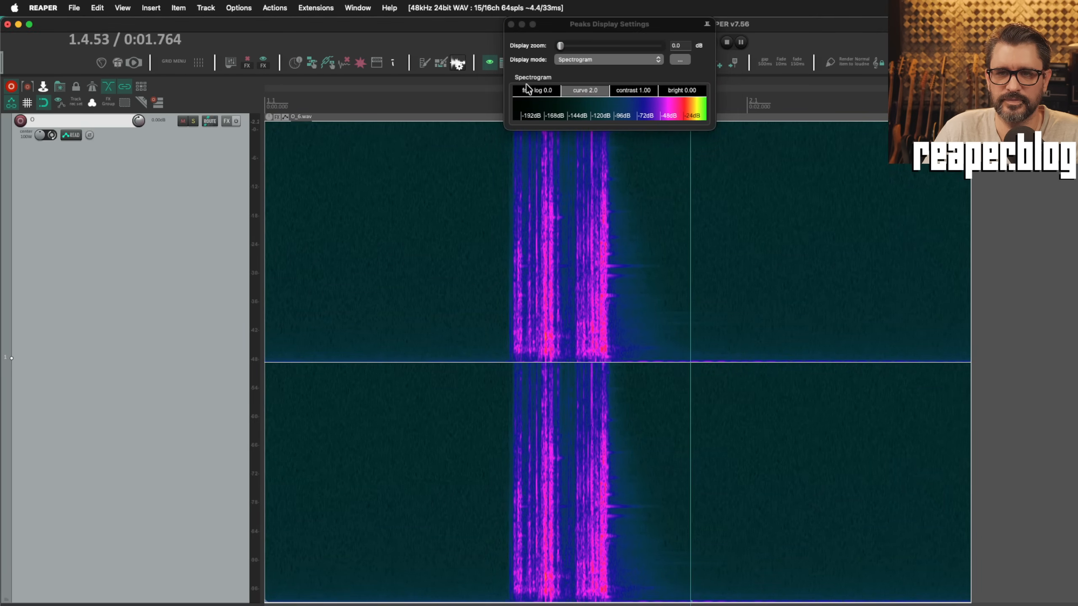
drag(526, 87, 553, 94)
click(647, 288)
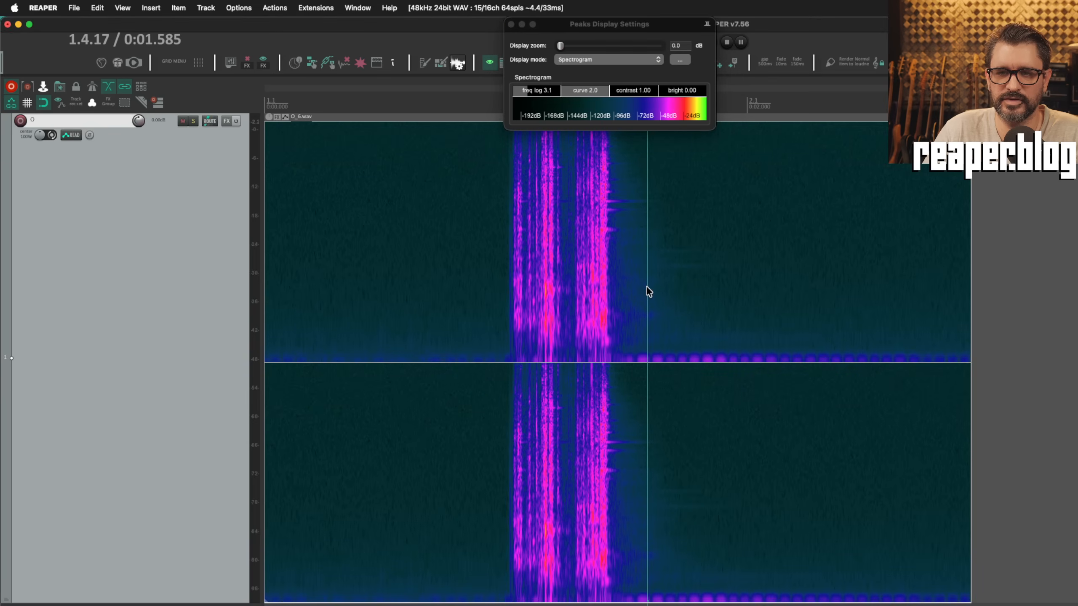
Step: Add a spectral edit to the item over the time selection from about 1.54 s to the item's end
key(space)
key(space)
right_click(667, 210)
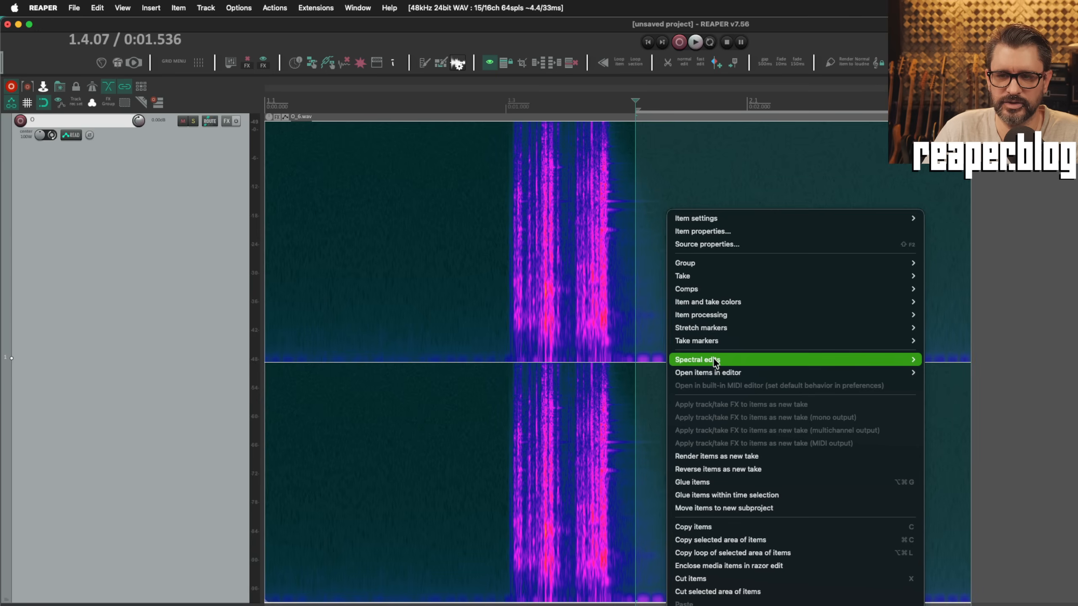
mouse_move(717, 358)
click(1001, 370)
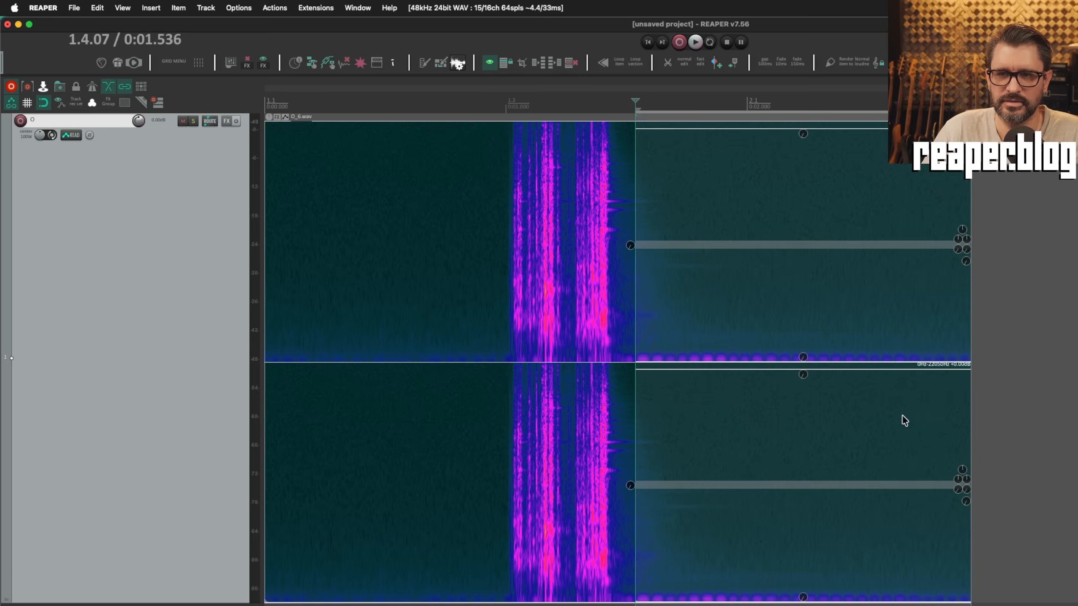
click(756, 317)
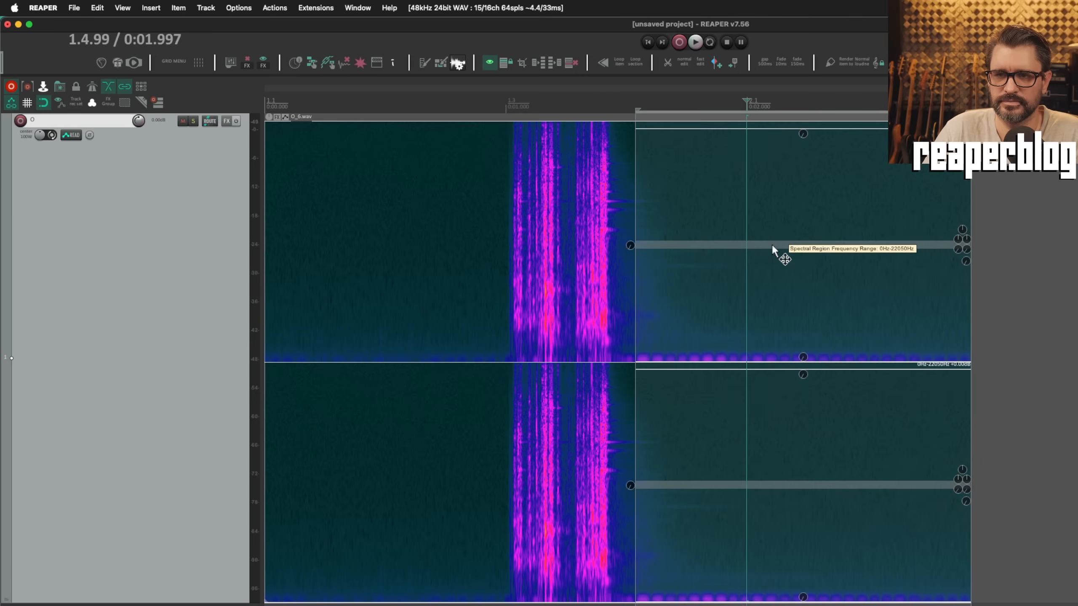
Step: Limit the spectral region to 0–2756 Hz, lower its gain to -26.50 dB, and set its high frequency fade to about 77%
drag(796, 129, 802, 312)
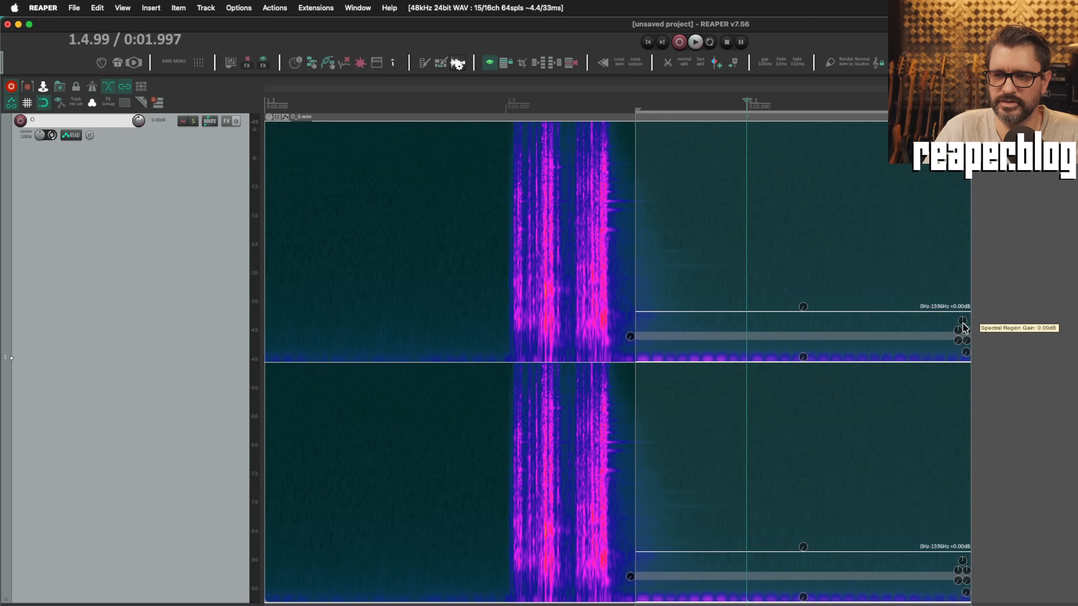
drag(964, 324, 966, 379)
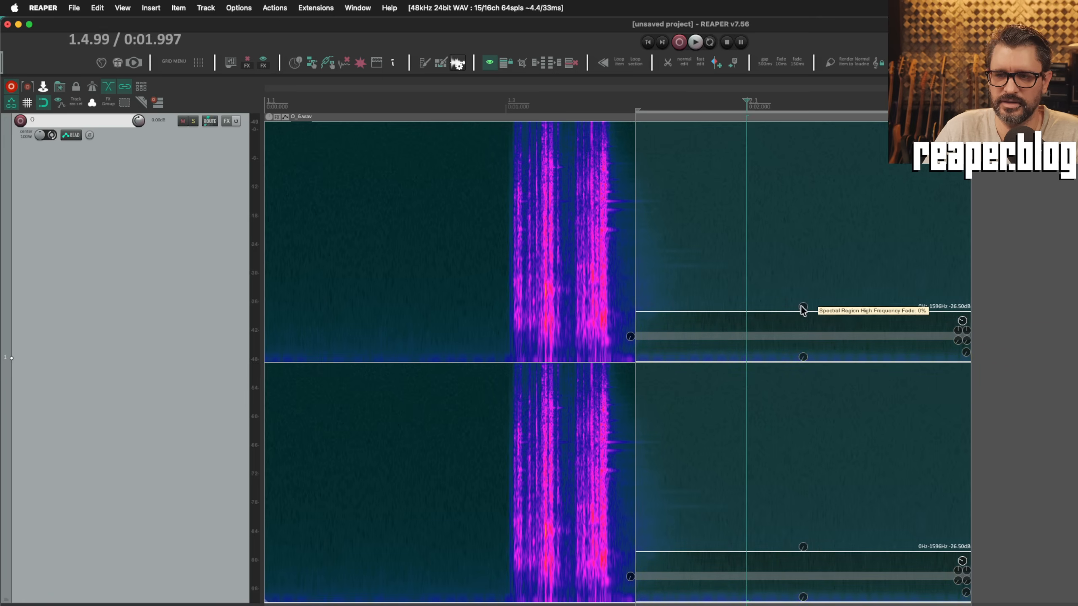
drag(802, 307, 810, 187)
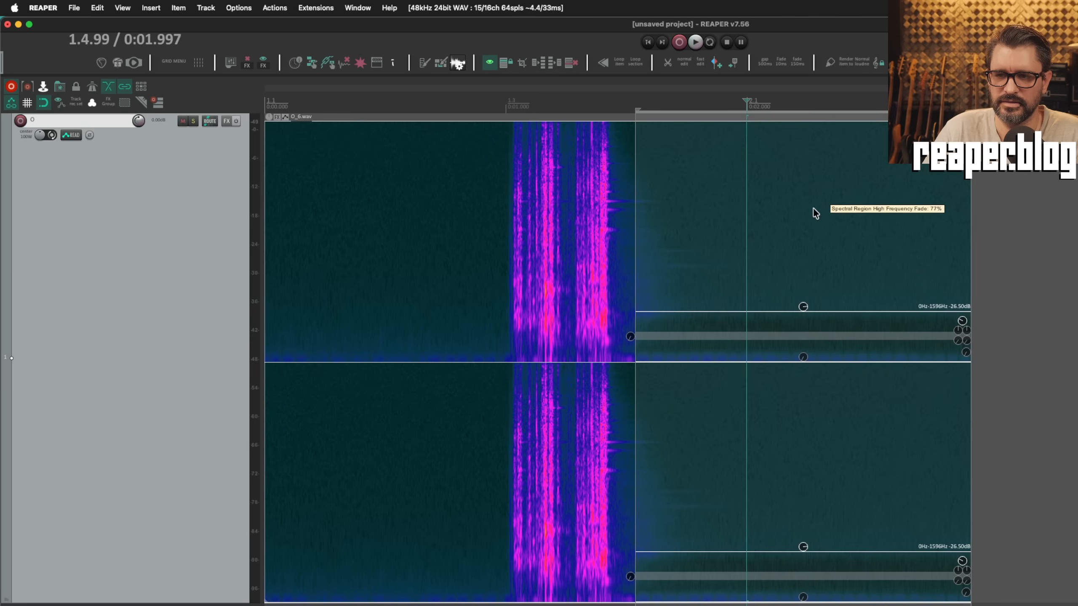
drag(772, 311, 773, 280)
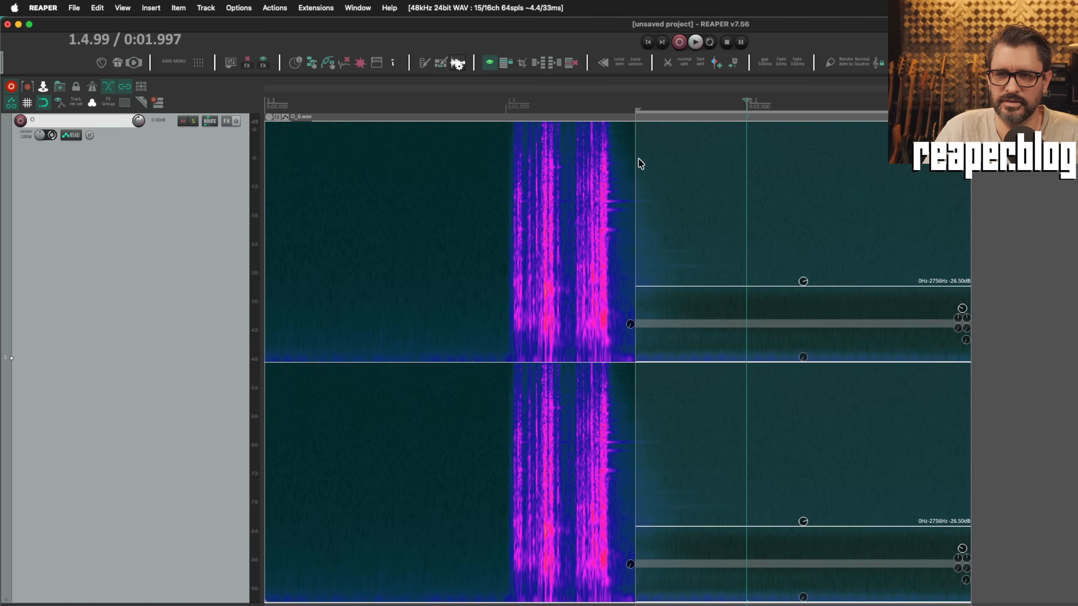
Step: Add a fade at the start of the spectral region and extend its start back to the end of the loud burst
drag(632, 328, 653, 282)
click(648, 284)
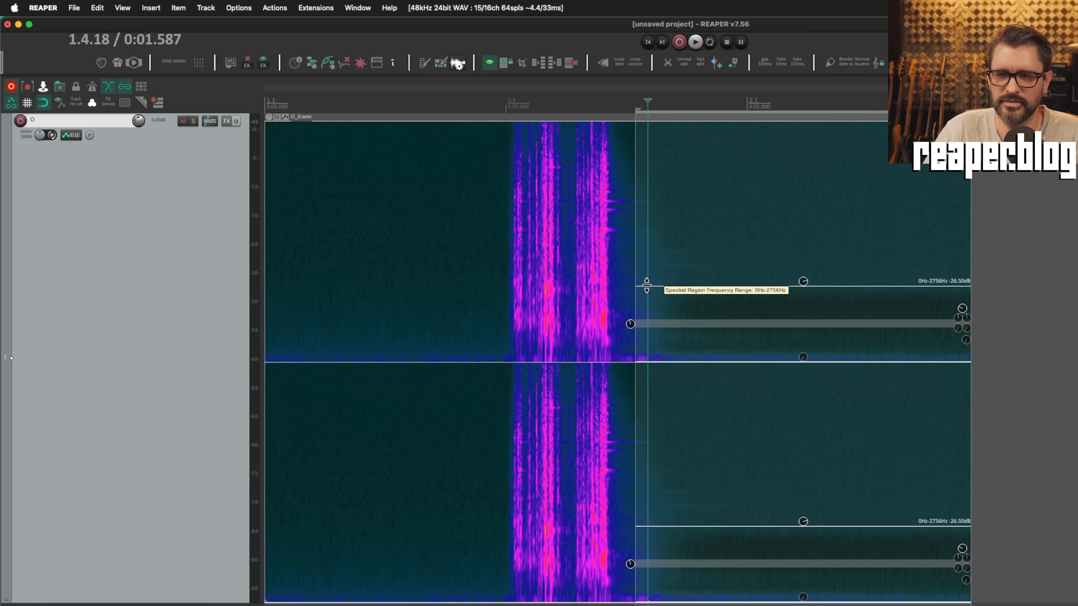
drag(635, 329, 613, 331)
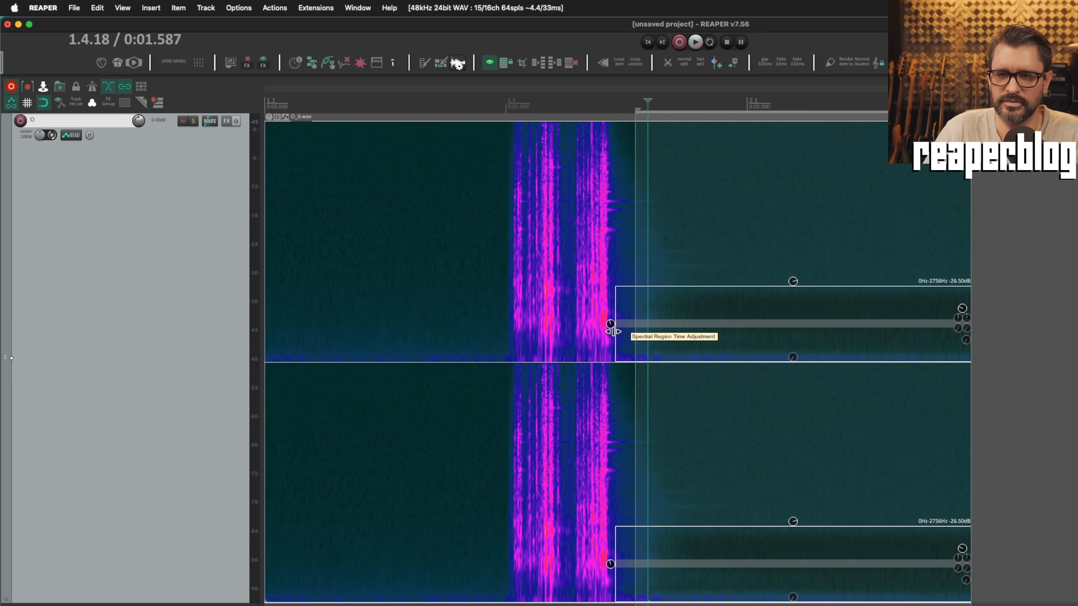
Step: Audition the spectral edit from about 1.02 s and raise the region's upper frequency to 5366 Hz
click(510, 99)
key(space)
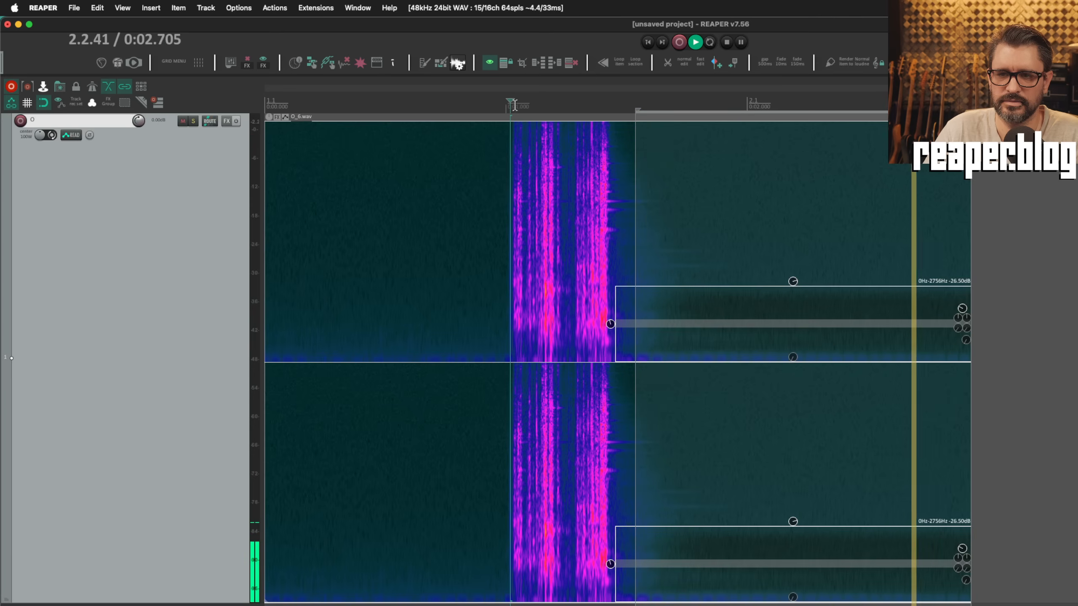
key(space)
drag(642, 286, 681, 245)
key(space)
key(space)
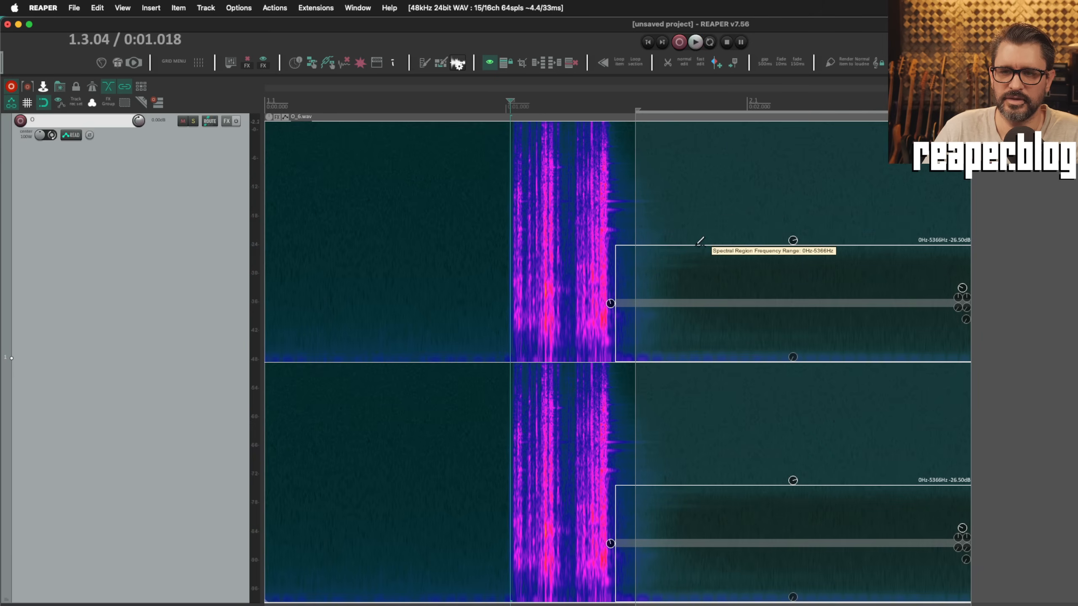
Step: Redraw the spectral region's upper boundary as a freehand curve rising to 24000 Hz at the item's end, and play it back
drag(699, 242, 622, 285)
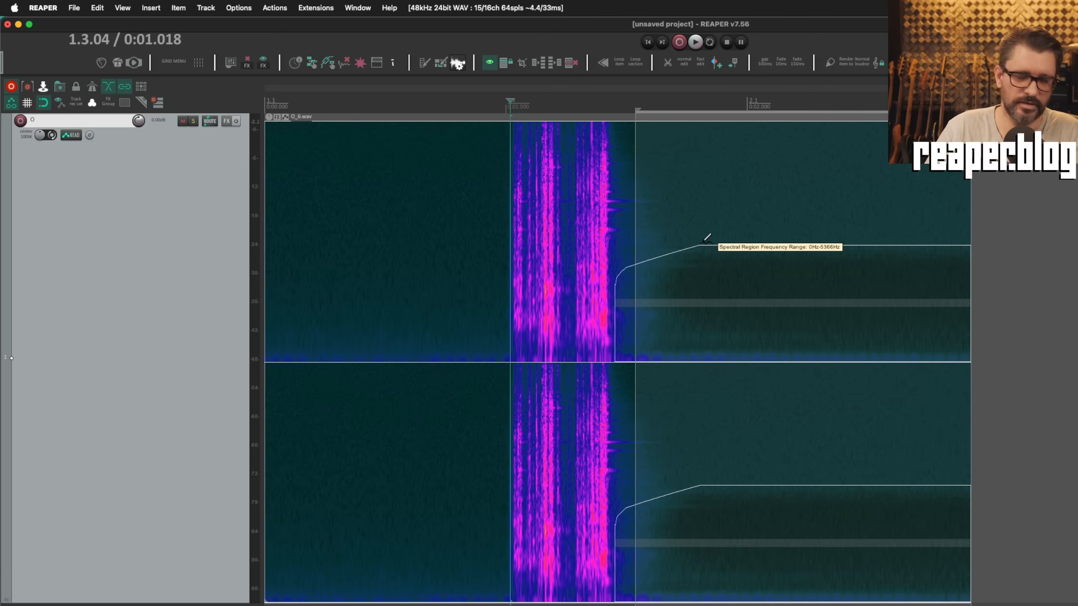
drag(703, 243, 970, 123)
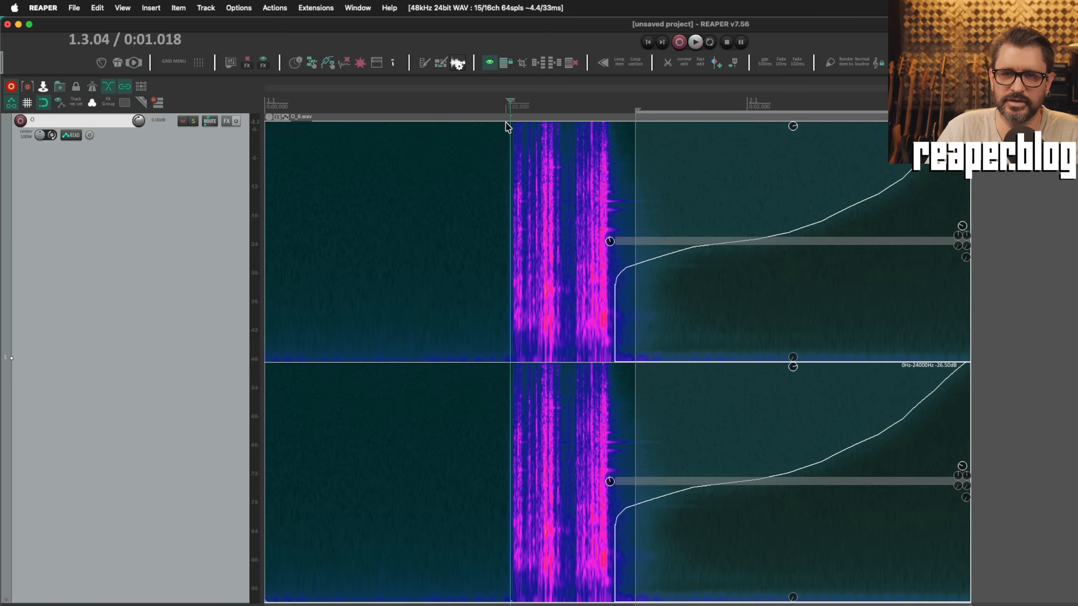
key(space)
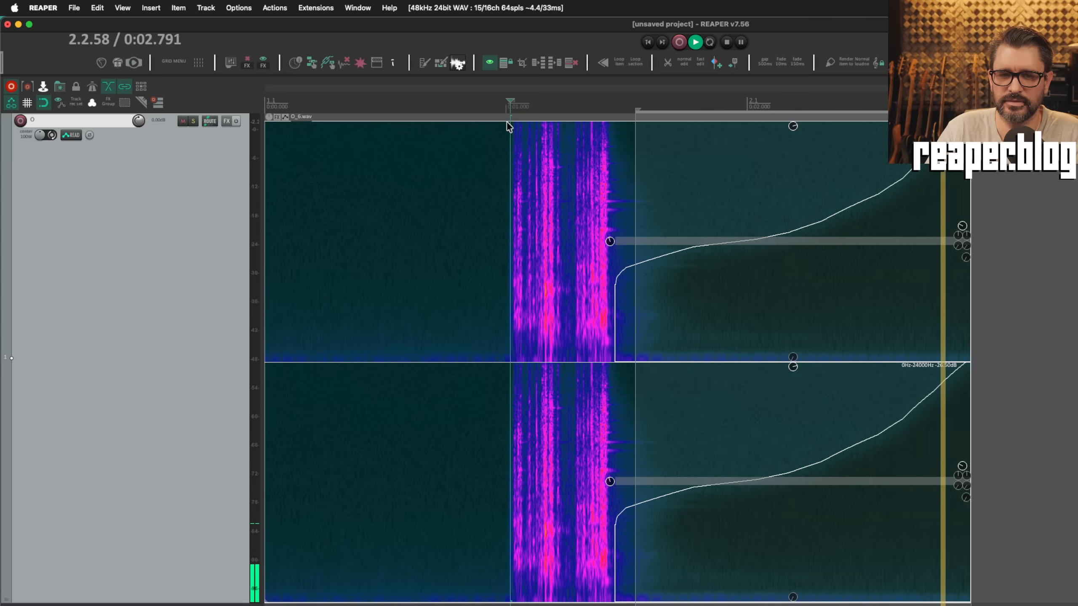
key(space)
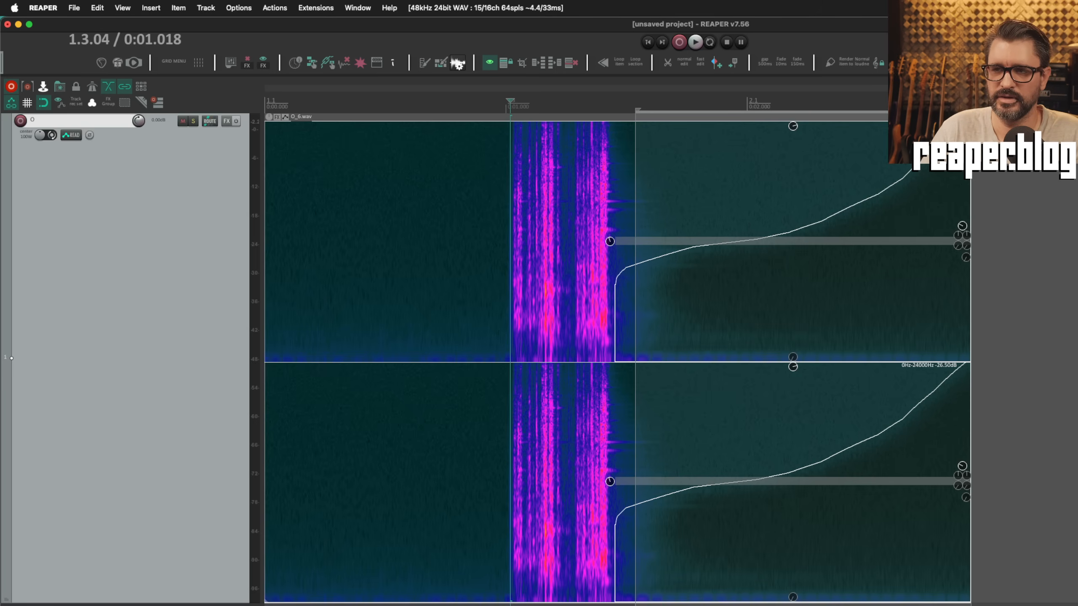
Step: Try a long fade-out over about the last second of the item and play it back
drag(967, 124, 713, 156)
key(space)
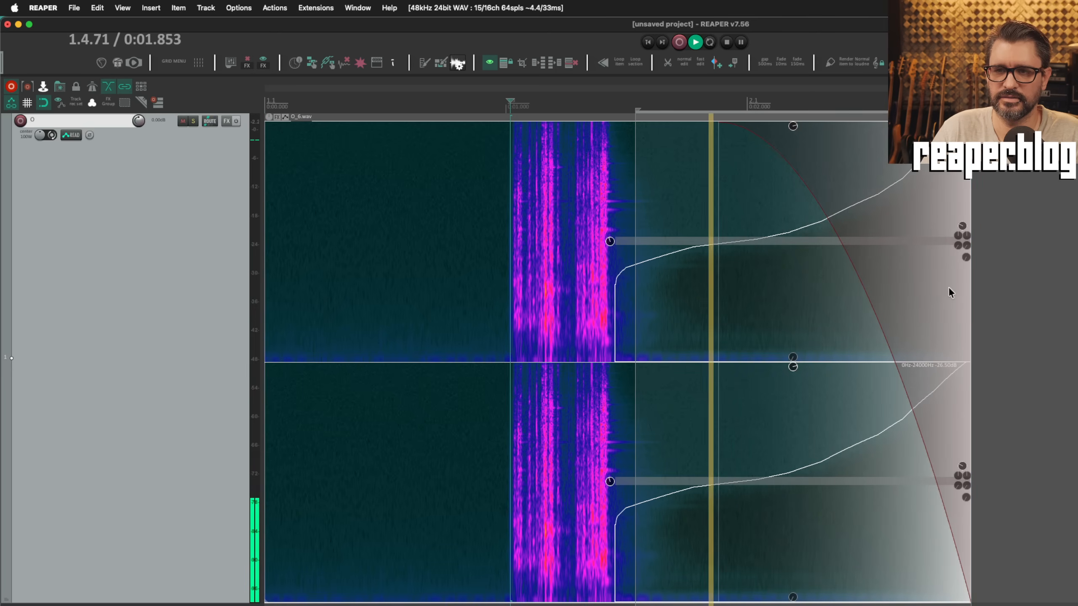
key(space)
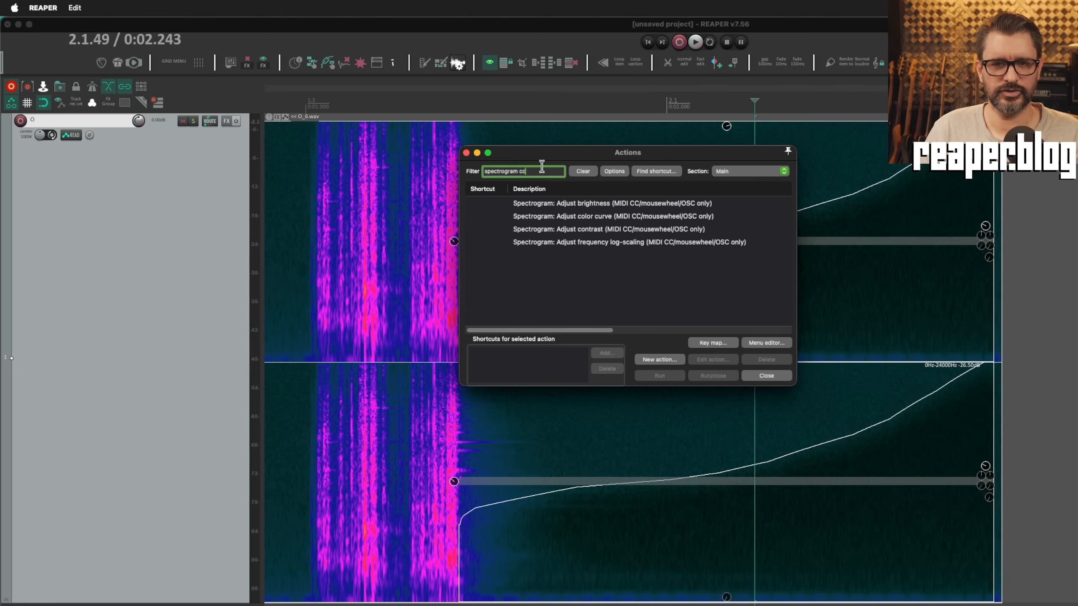
Step: Examine the spectrogram CC actions for adjusting brightness, color curve, contrast and frequency log-scaling
drag(543, 152, 614, 216)
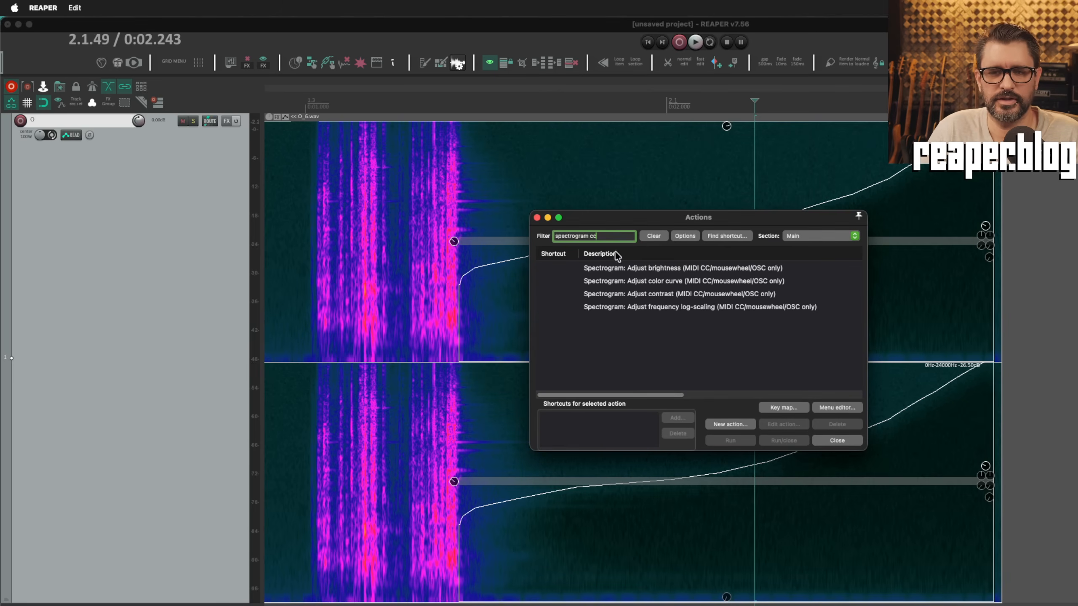
click(617, 268)
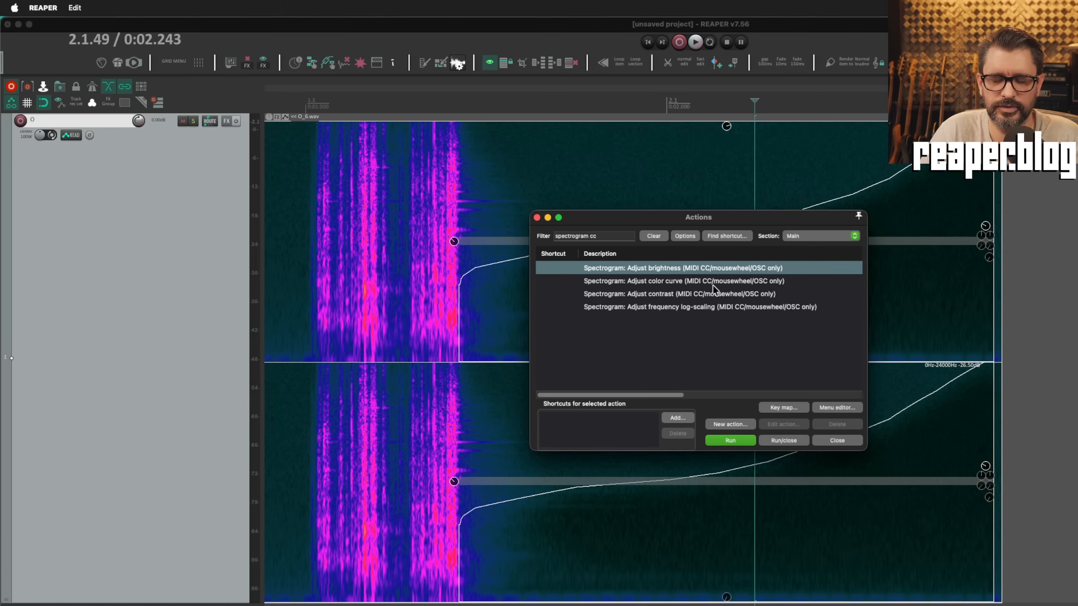
click(684, 282)
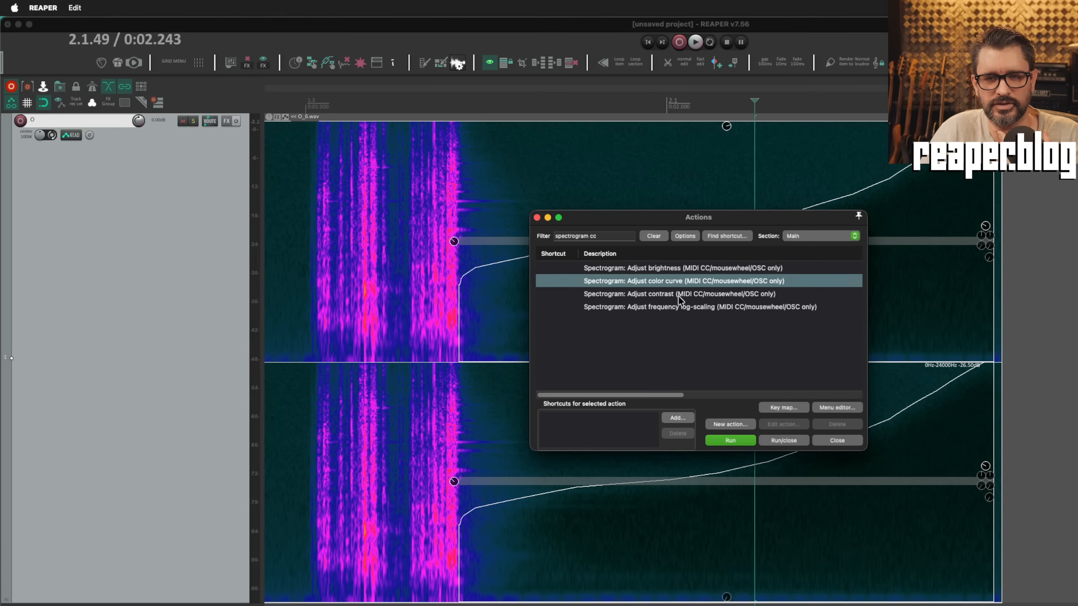
click(680, 297)
click(682, 309)
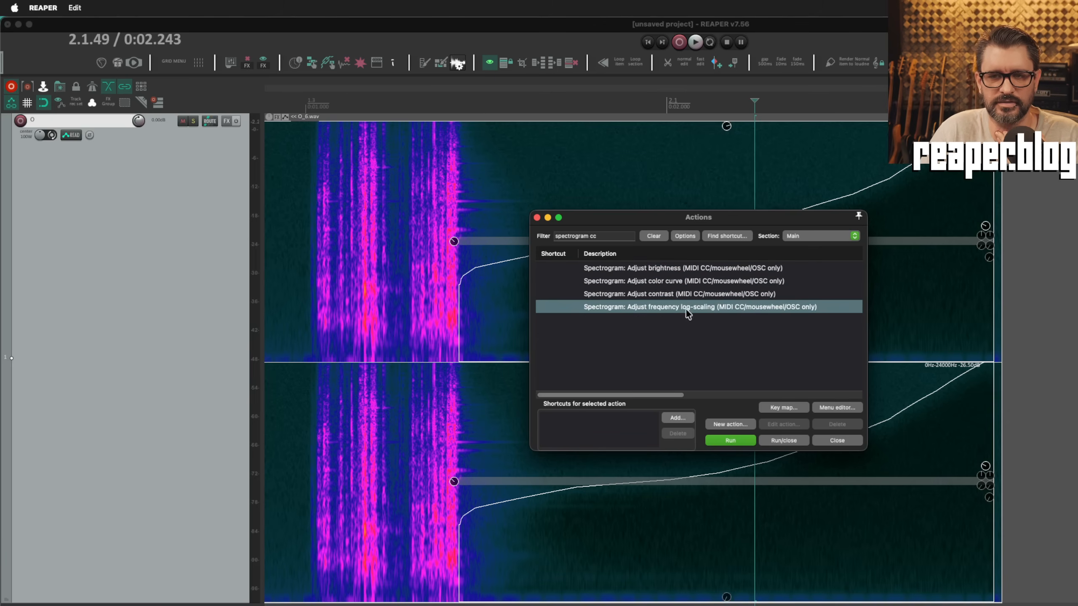
Step: Assign MIDI Chan 1 CC 28 in Relative 1 mode as the shortcut for the spectrogram's Adjust brightness action
click(675, 272)
click(682, 420)
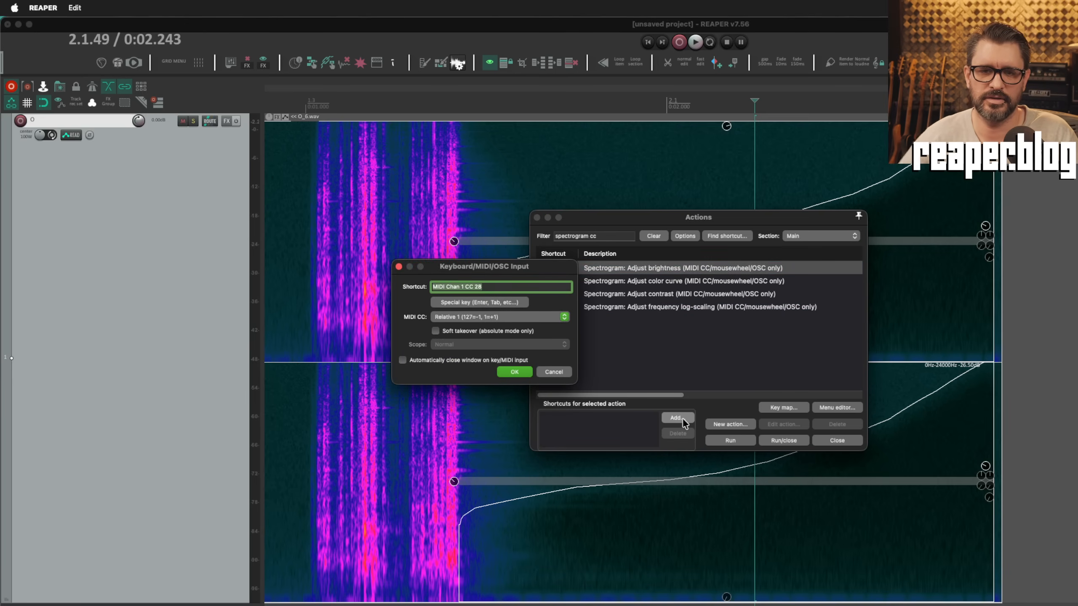
click(515, 372)
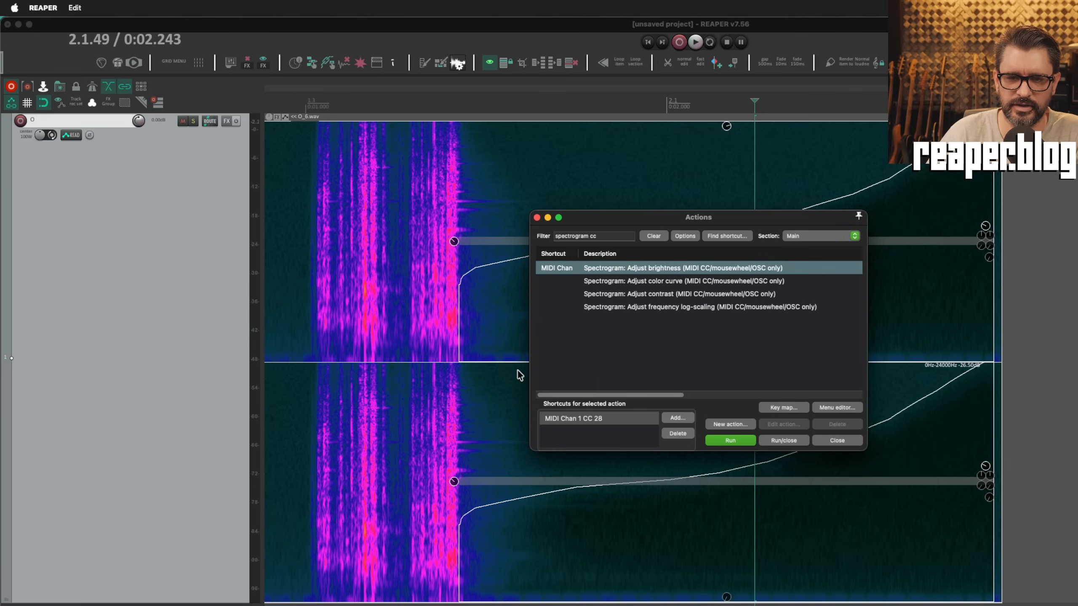
click(517, 371)
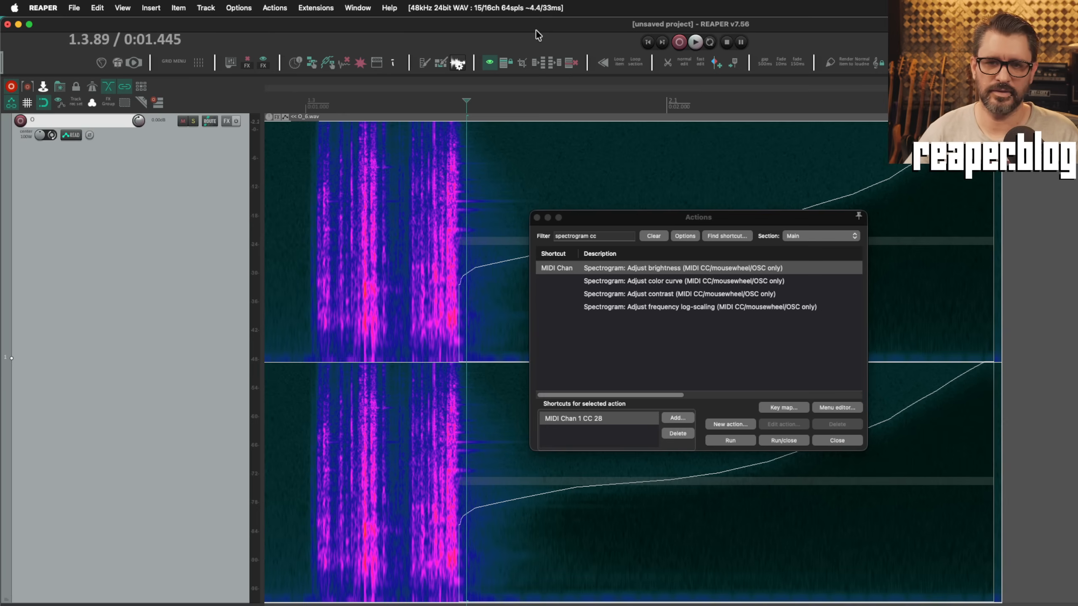
Step: Show the peaks display settings to watch the spectrogram's brightness while it is adjusted
click(278, 8)
click(248, 8)
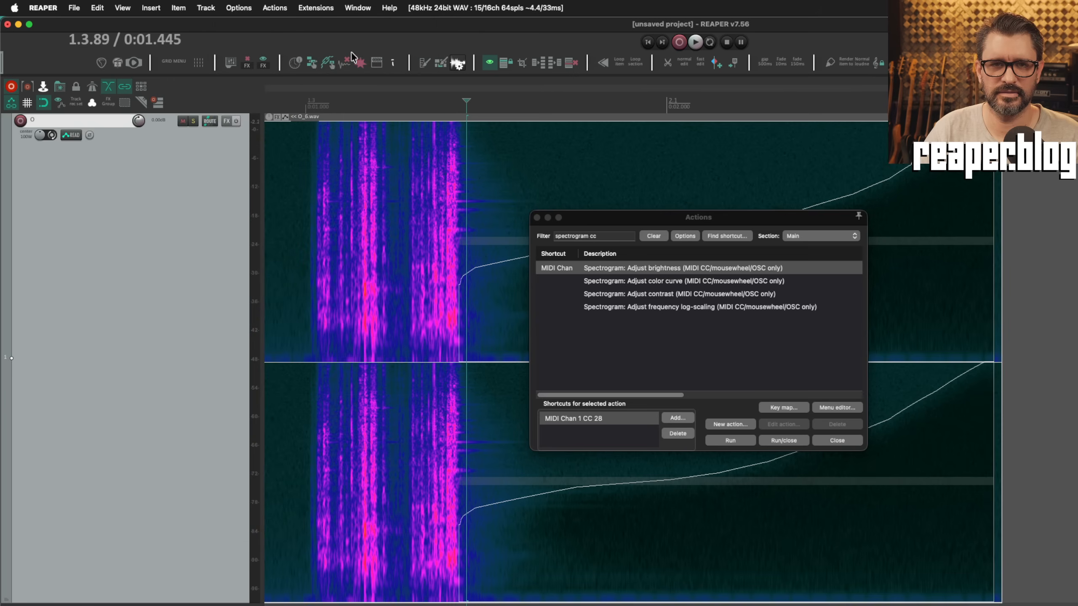
click(459, 63)
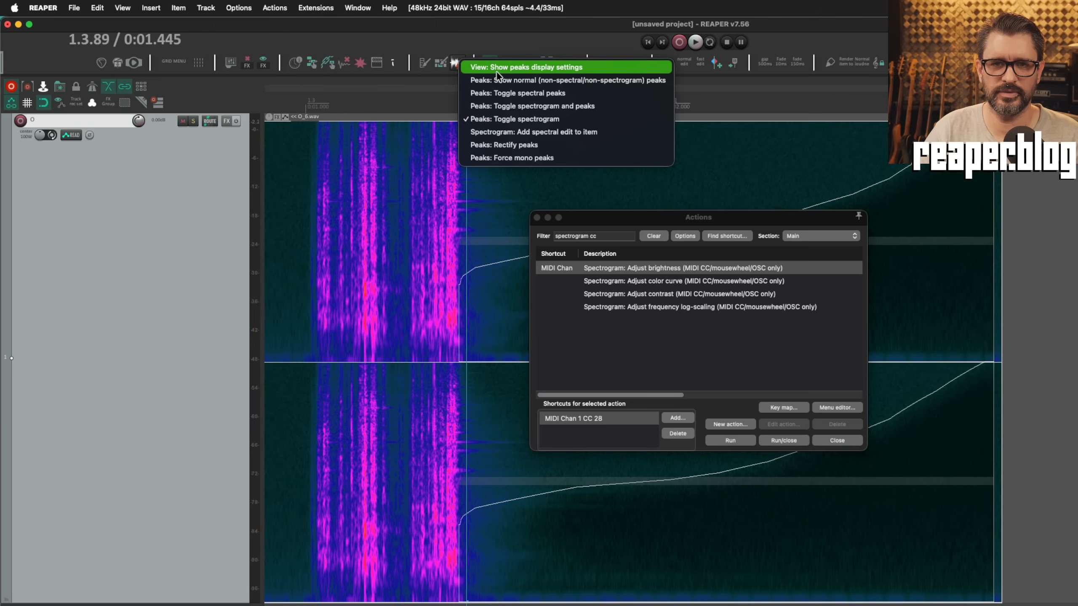
click(496, 67)
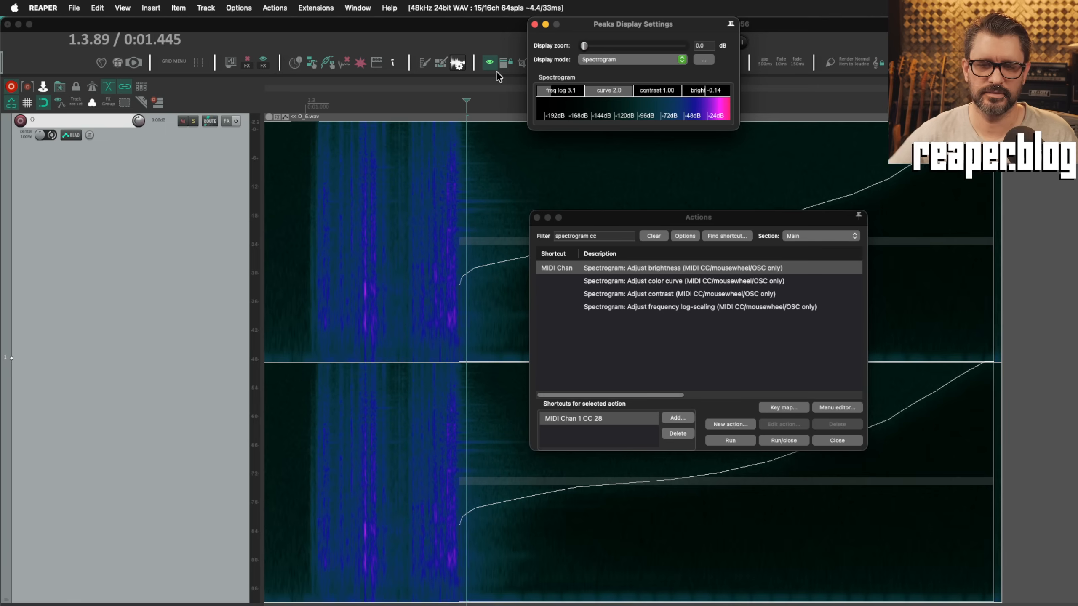
Step: Remove the MIDI Chan 1 CC 28 shortcut from the spectrogram's Adjust color curve action
double_click(619, 421)
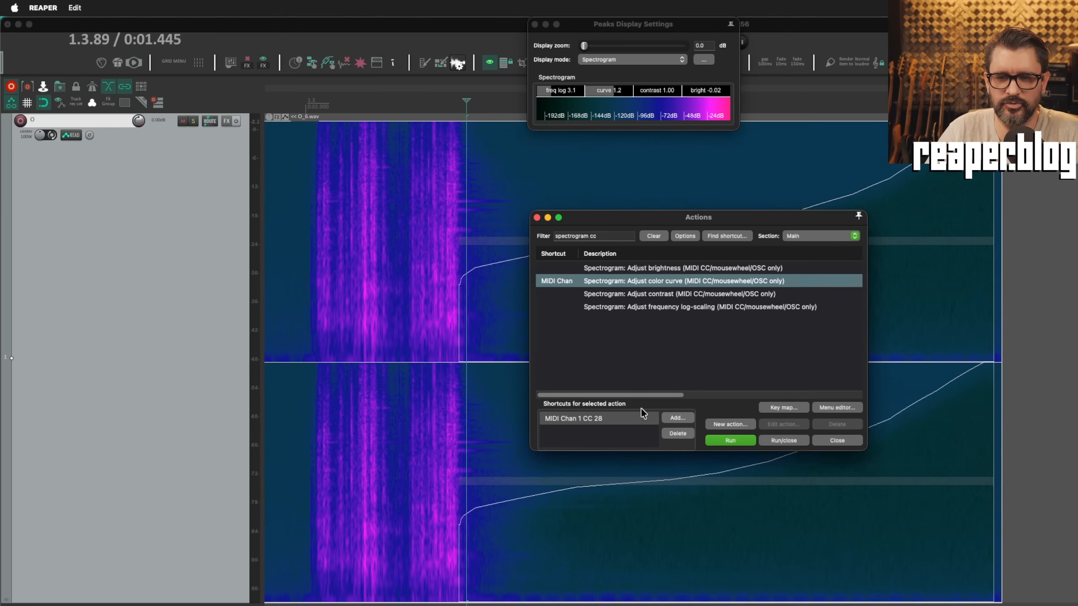
click(638, 423)
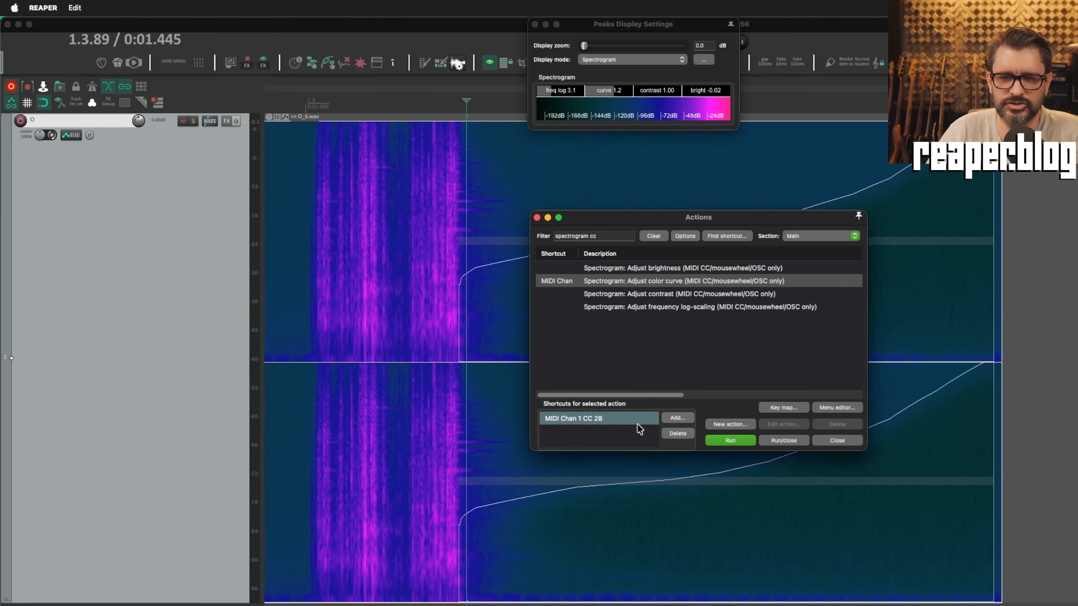
click(679, 434)
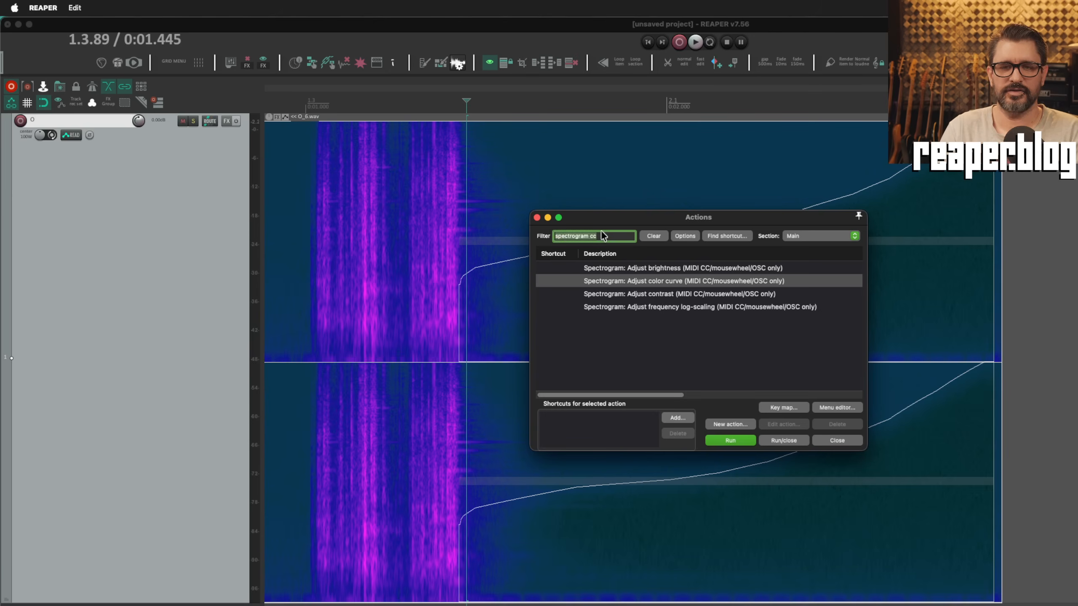
Step: Filter the action list for "spectral edit" and look through the Spectrogram actions
text(spectral edit)
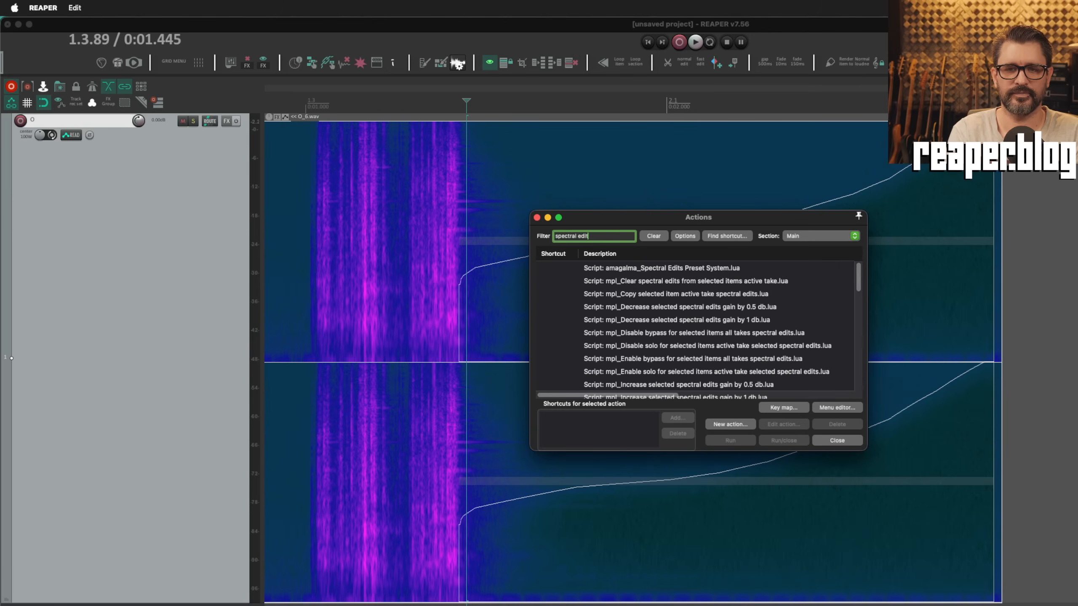
scroll(643, 321, down, 5)
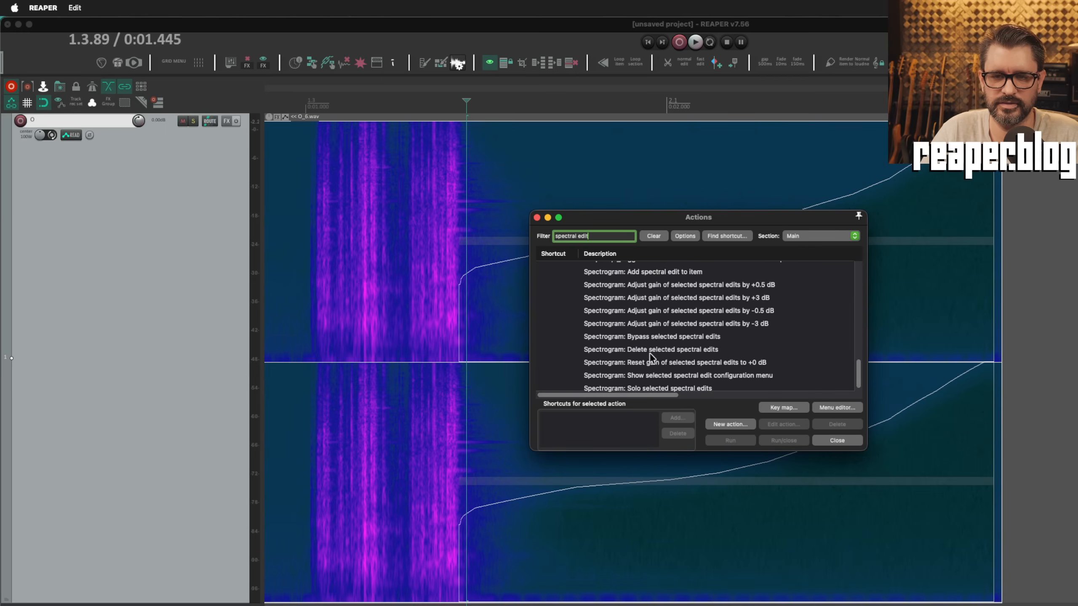
scroll(736, 359, up, 1)
scroll(736, 359, up, 1)
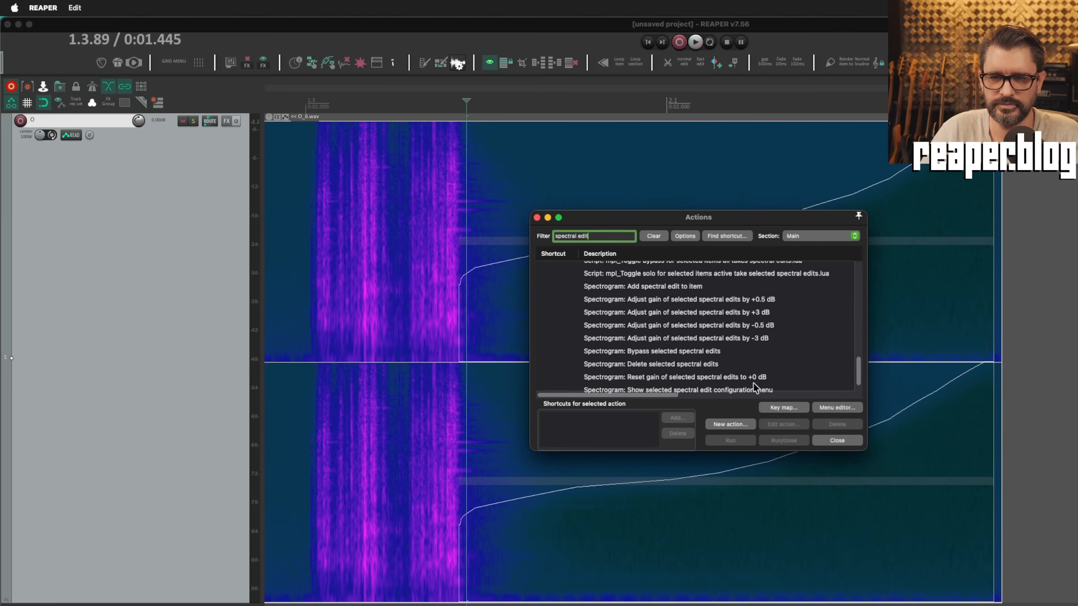
Step: Select the item's spectral edit and raise its gain to +10 dB by running the +0.5 dB and +3 dB gain actions
click(698, 304)
drag(745, 218, 395, 211)
click(686, 244)
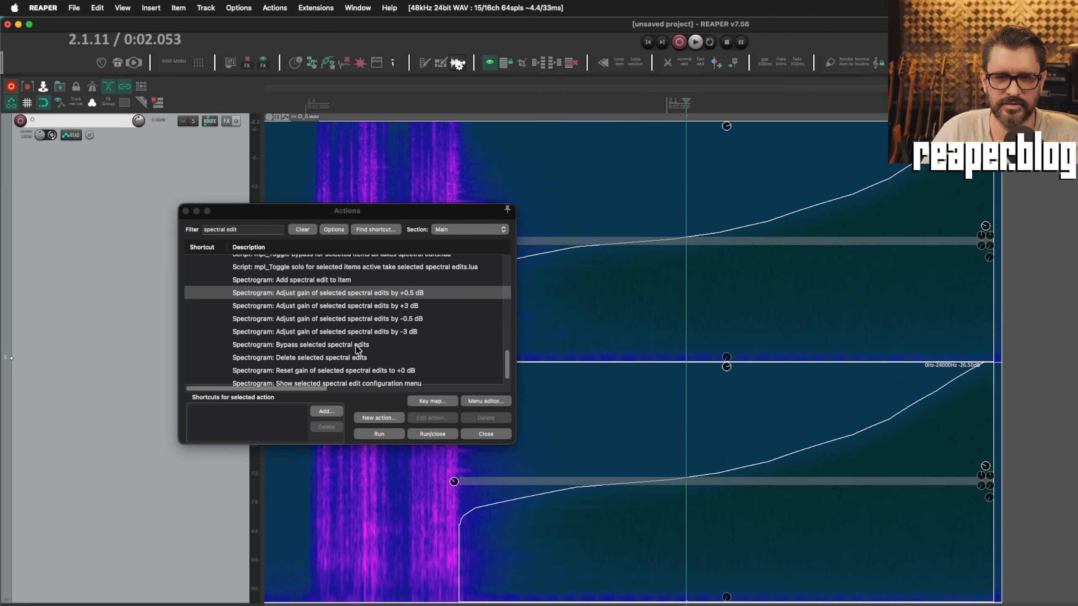
click(388, 433)
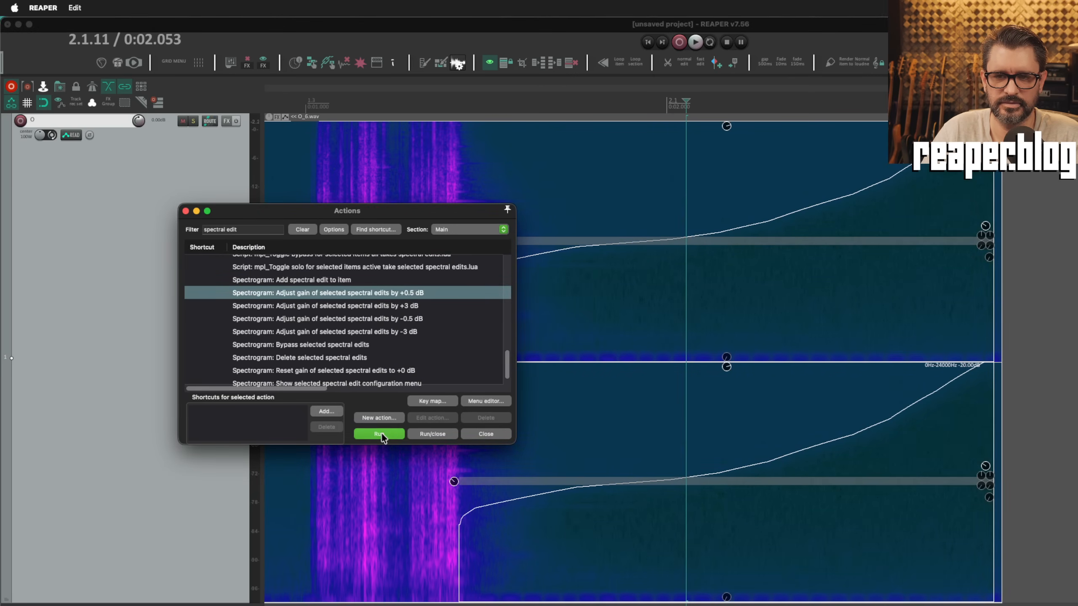
click(380, 433)
click(388, 435)
click(388, 435)
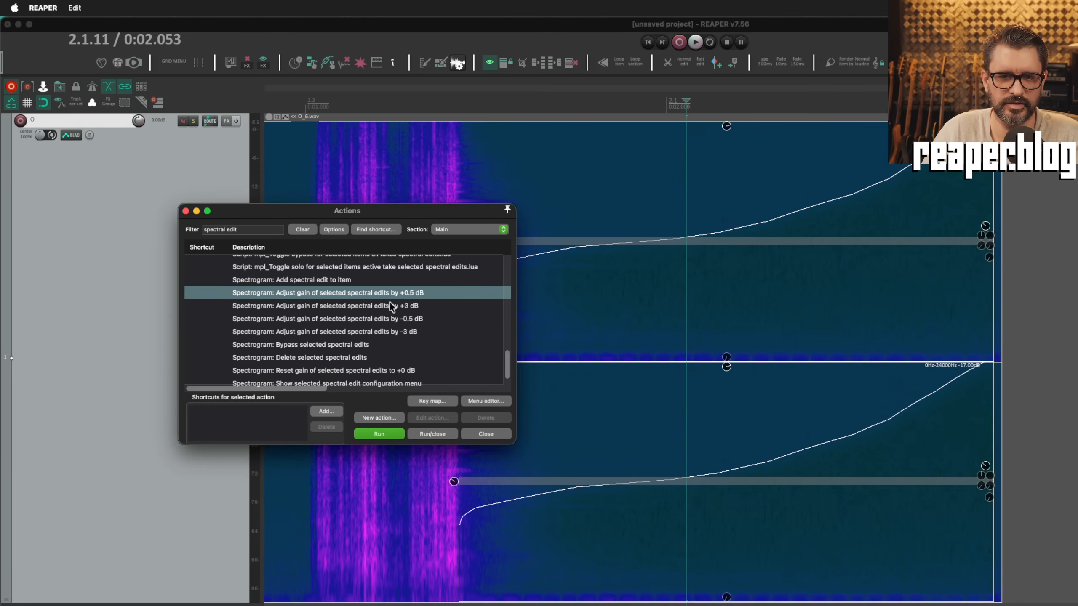
click(409, 307)
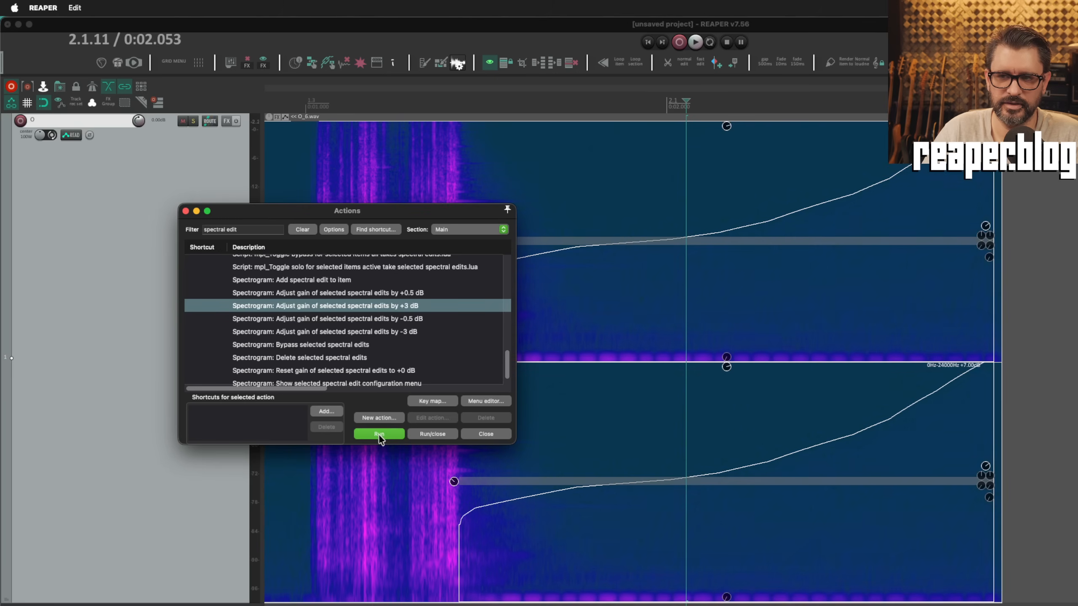
Step: Bypass the selected spectral edit and re-enable it with the Bypass selected spectral edits action
click(360, 349)
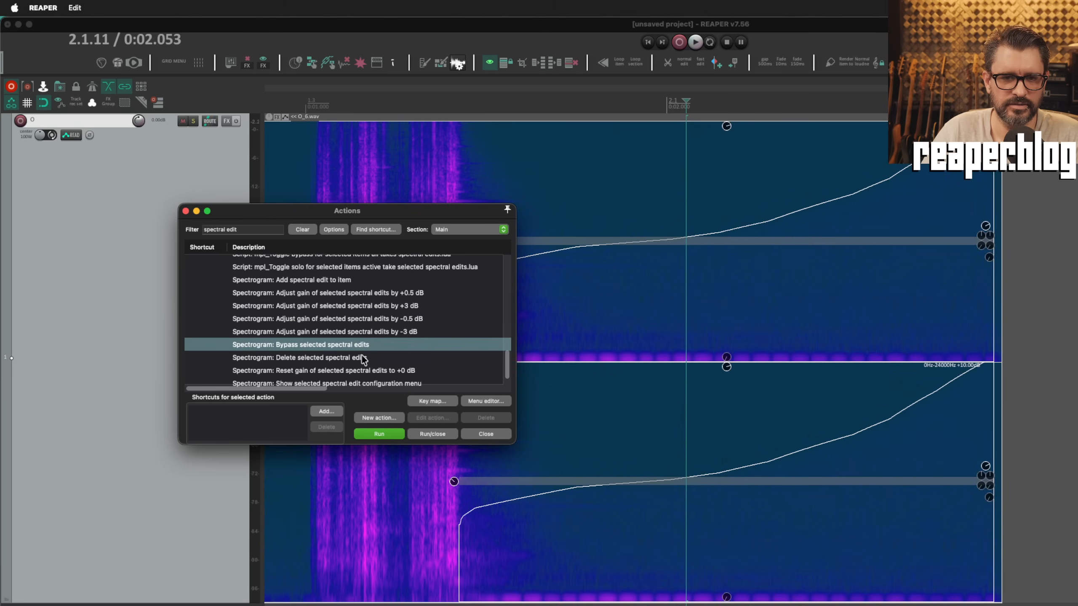
click(384, 432)
click(384, 433)
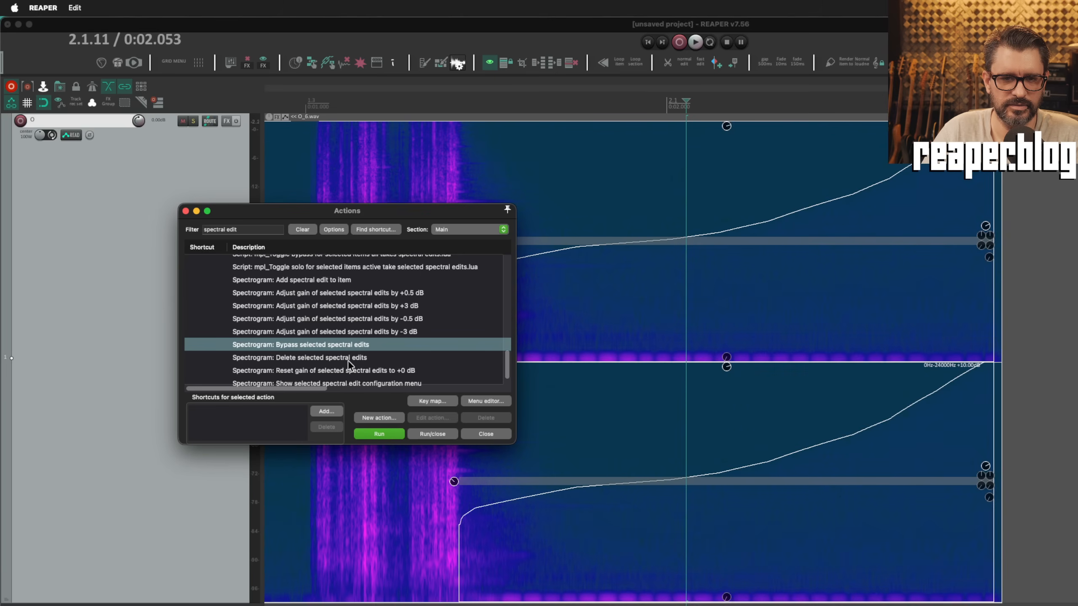
Step: Reset the selected spectral edit's gain to +0 dB with the matching Spectrogram action
click(348, 359)
scroll(404, 366, down, 1)
click(385, 360)
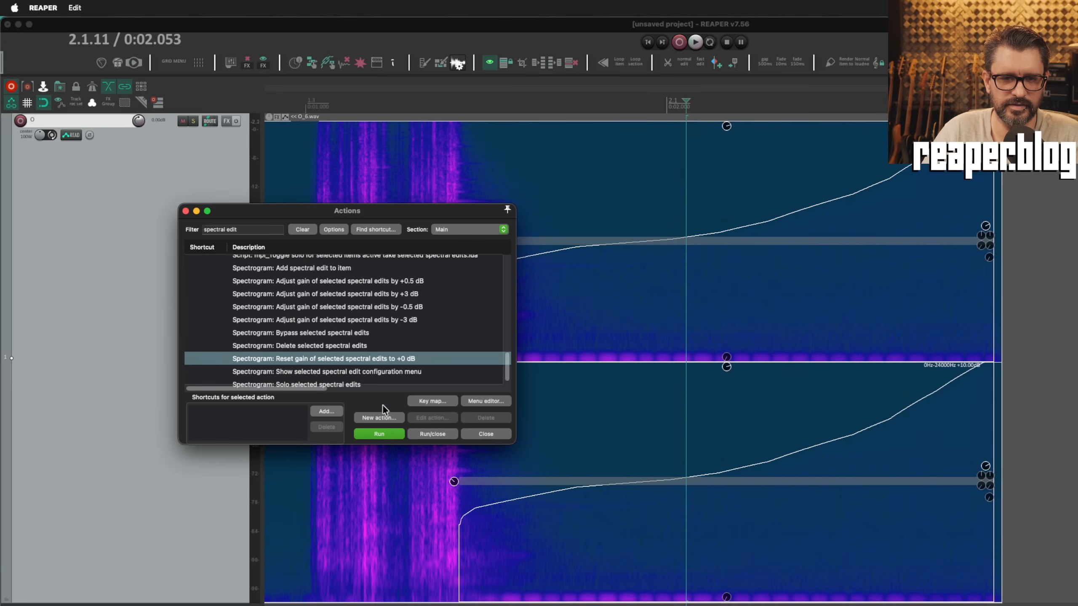
click(384, 432)
Step: Solo the selected spectral edit and unsolo it with the Solo selected spectral edits action
scroll(401, 354, down, 1)
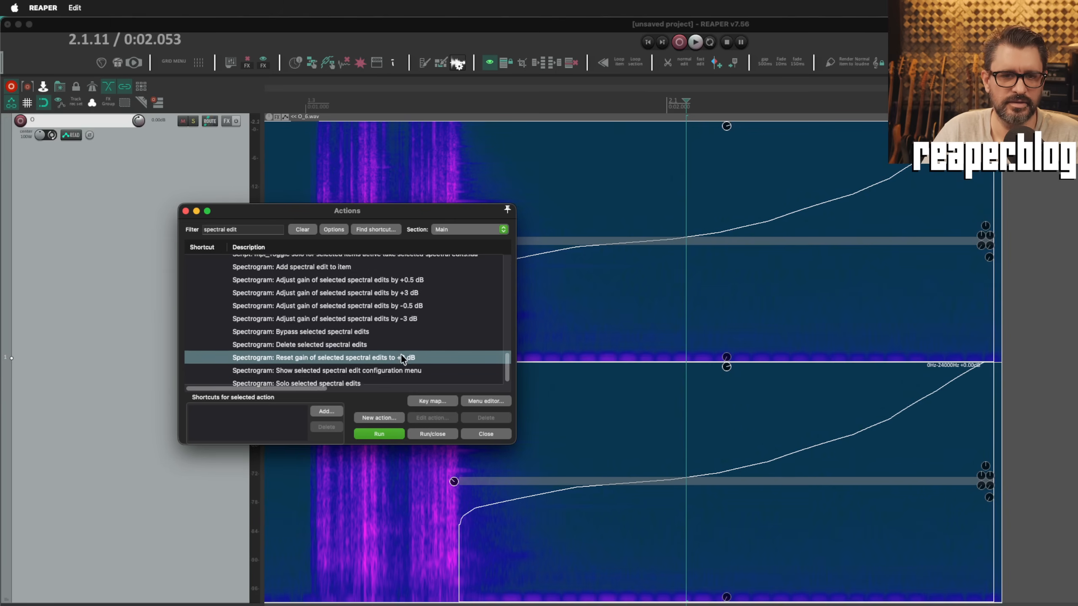
click(374, 366)
click(356, 379)
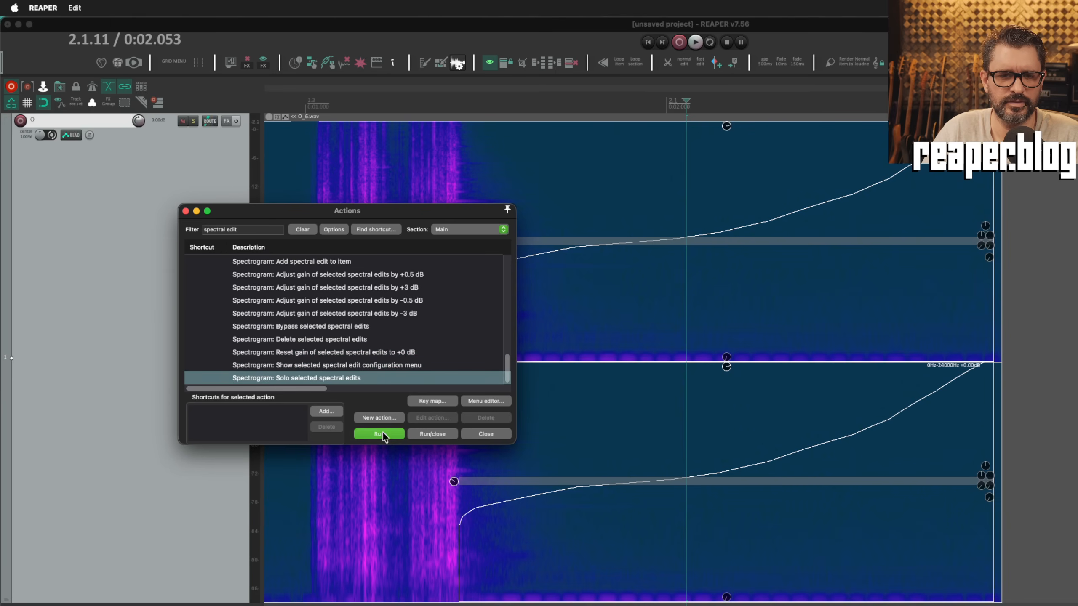
click(383, 433)
click(383, 433)
Step: Run Show selected spectral edit configuration menu, examine its options, and dismiss it without choosing any
click(403, 366)
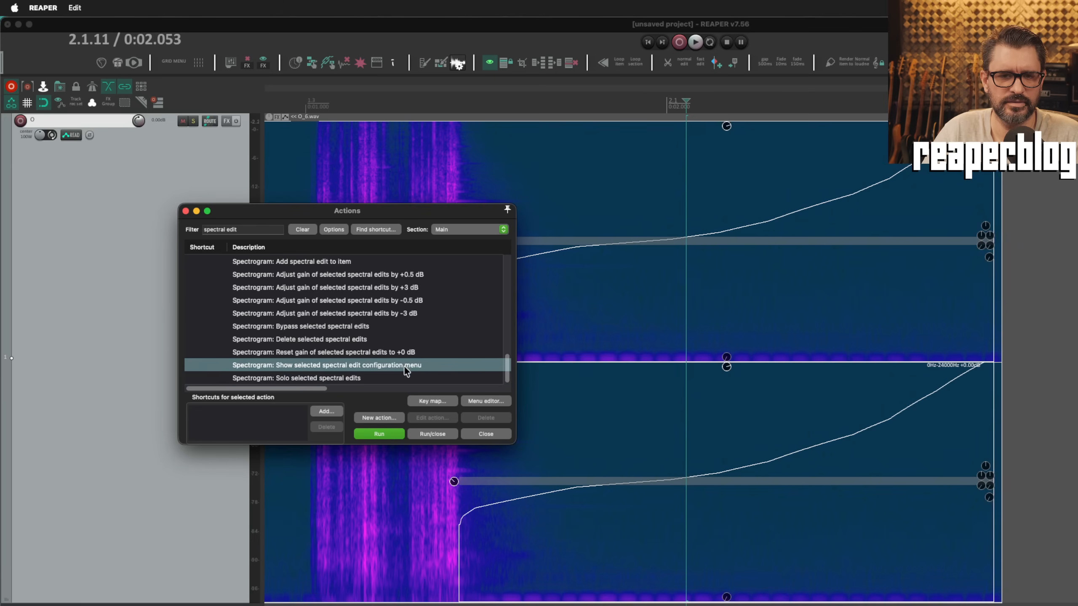
click(391, 434)
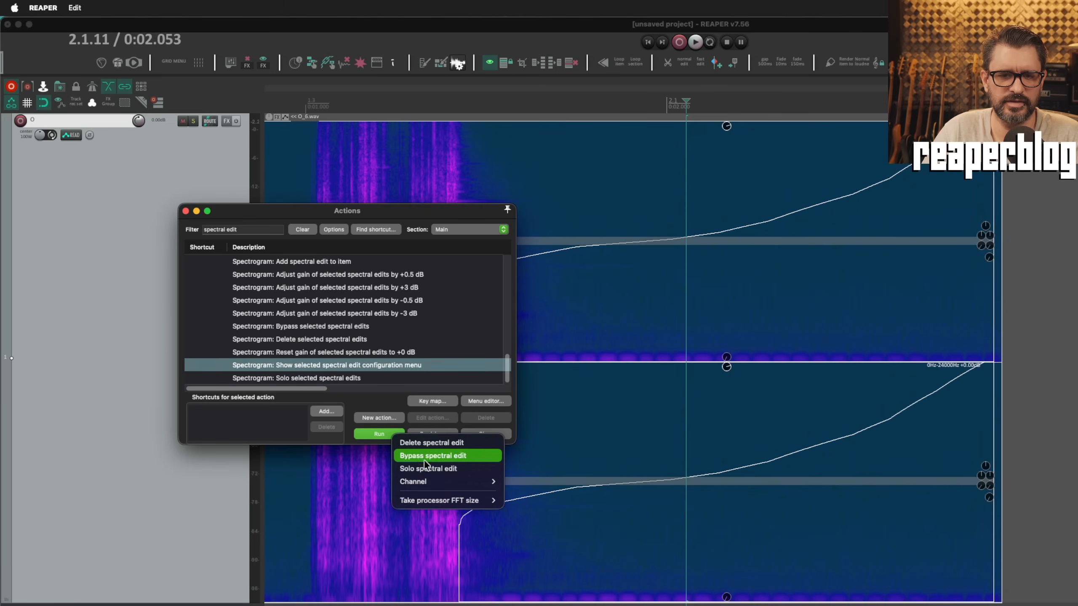
mouse_move(483, 502)
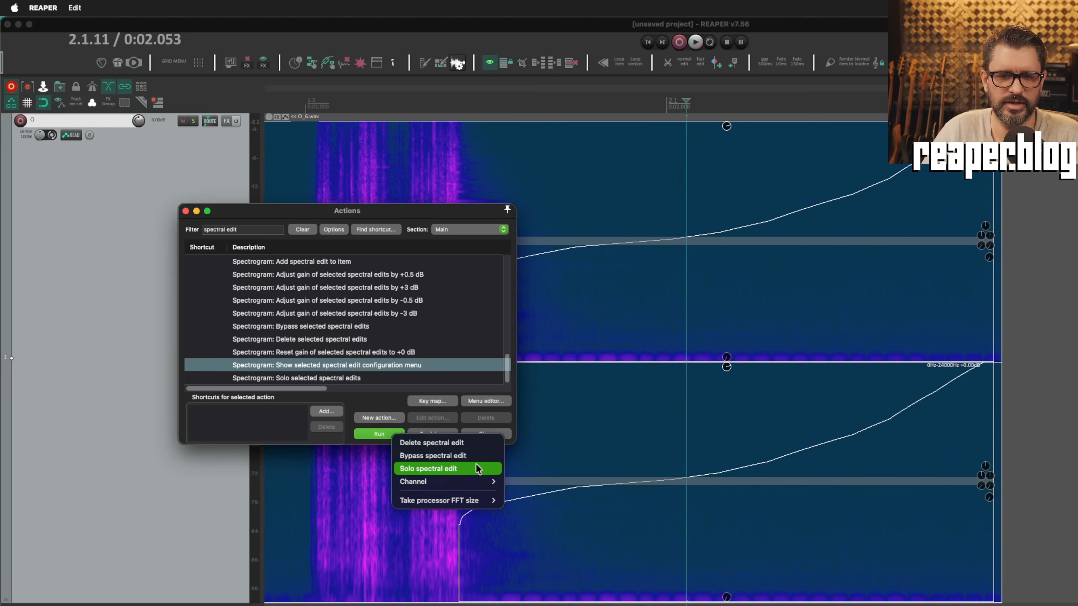
click(380, 401)
click(381, 326)
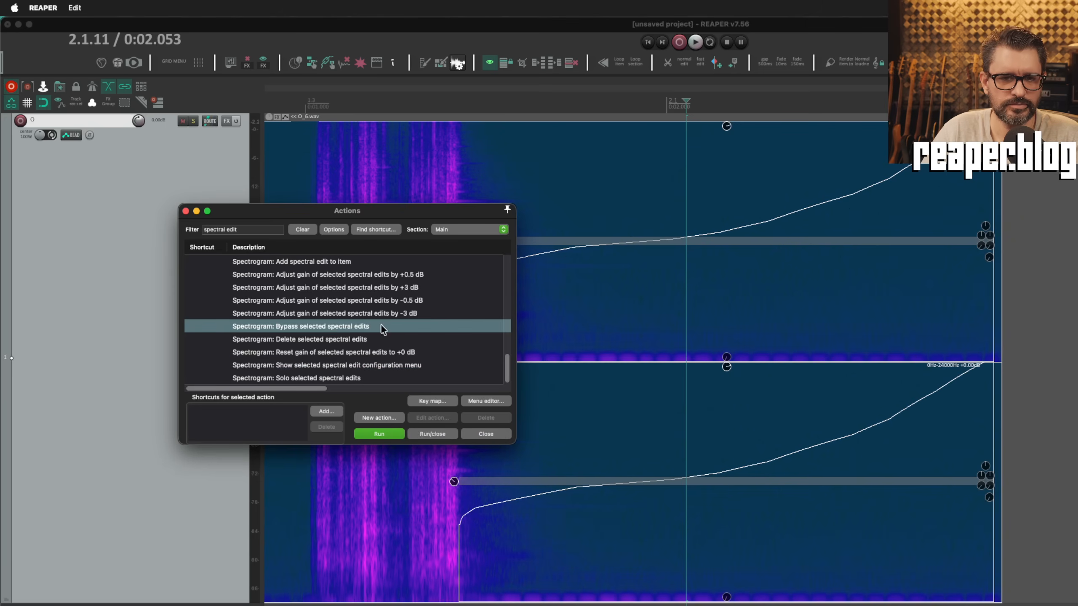
shift+click(367, 378)
click(391, 366)
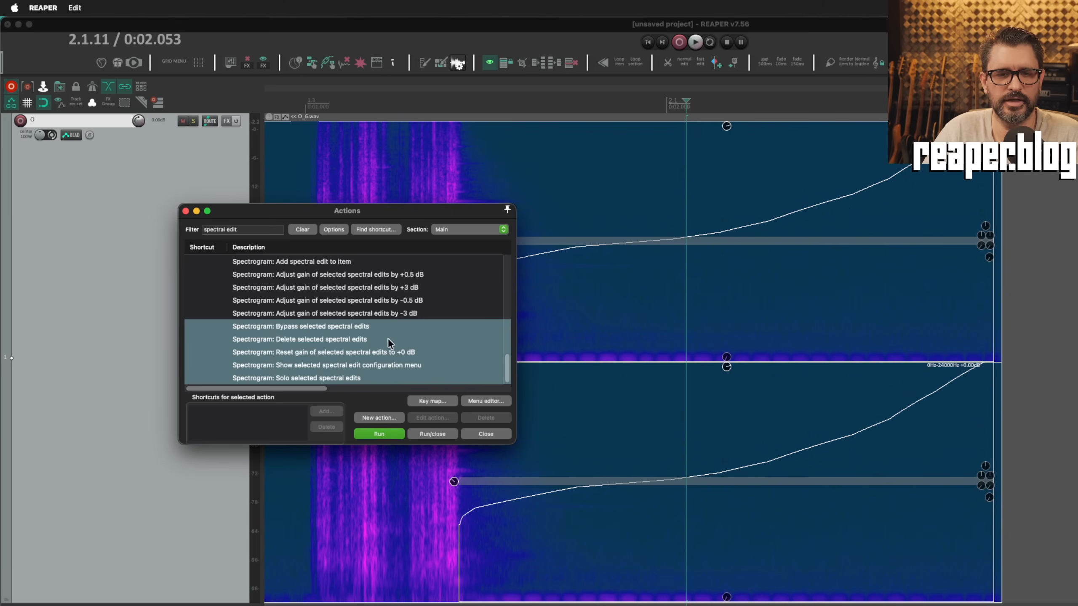
click(393, 338)
click(391, 325)
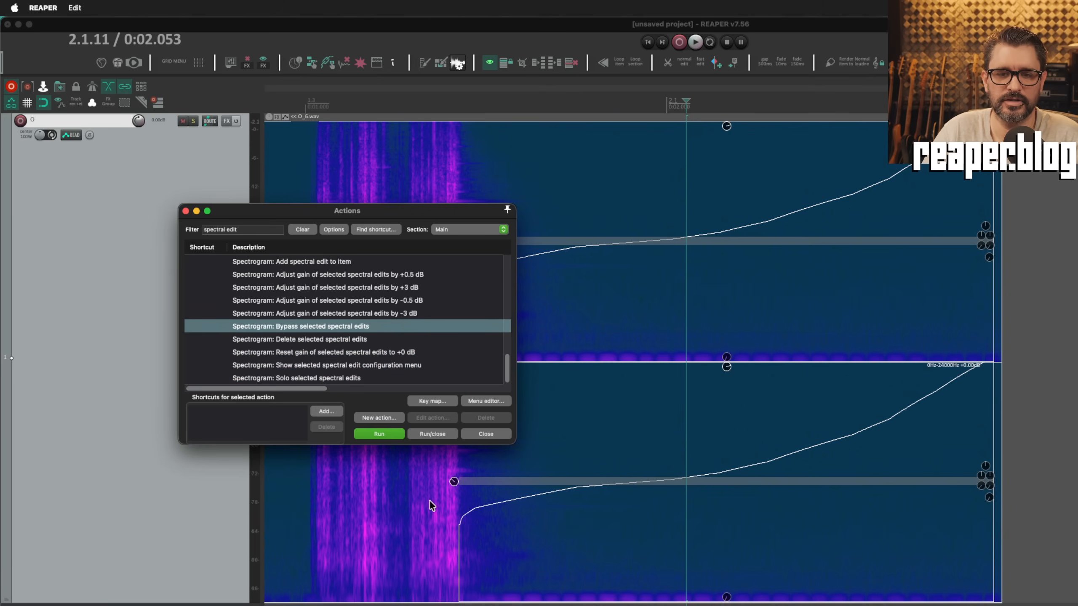
Step: Shorten the spectral edit by moving its start to just past the 2-second mark, and shift the region earlier
click(469, 479)
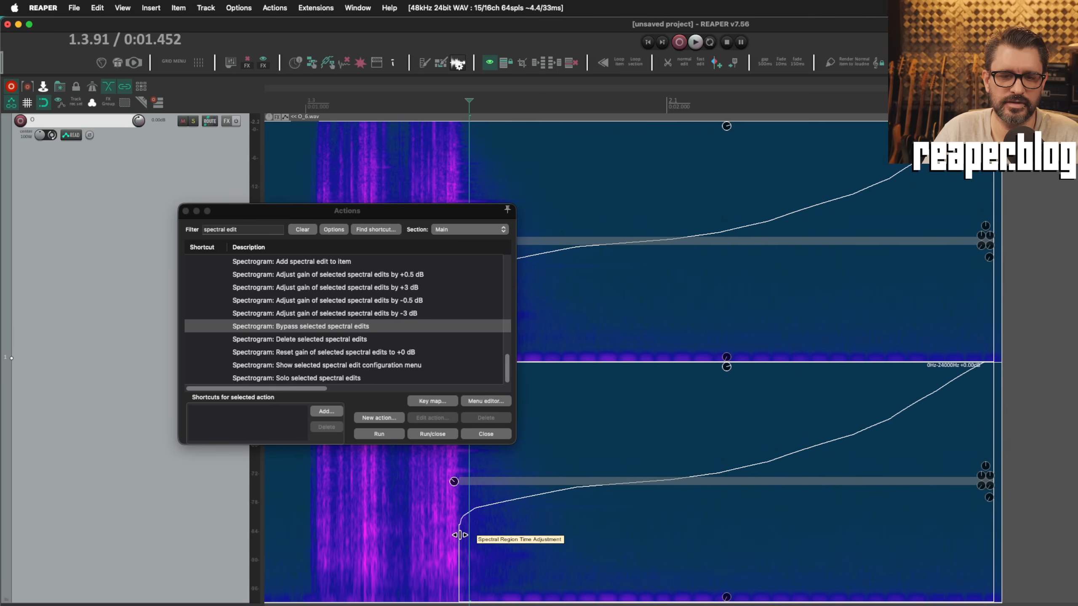
drag(484, 533, 704, 552)
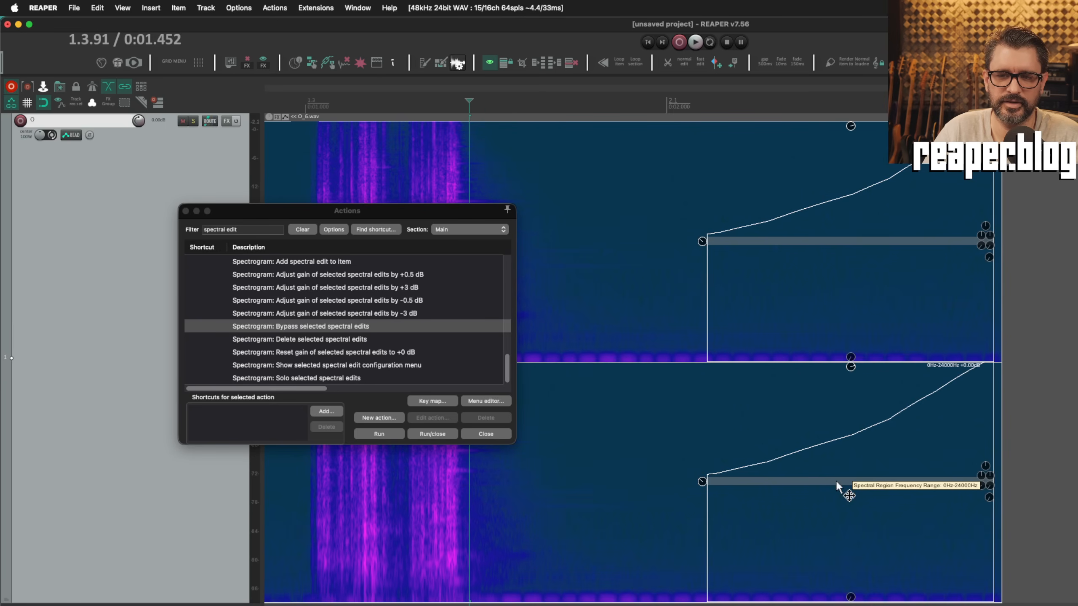
drag(835, 479, 641, 480)
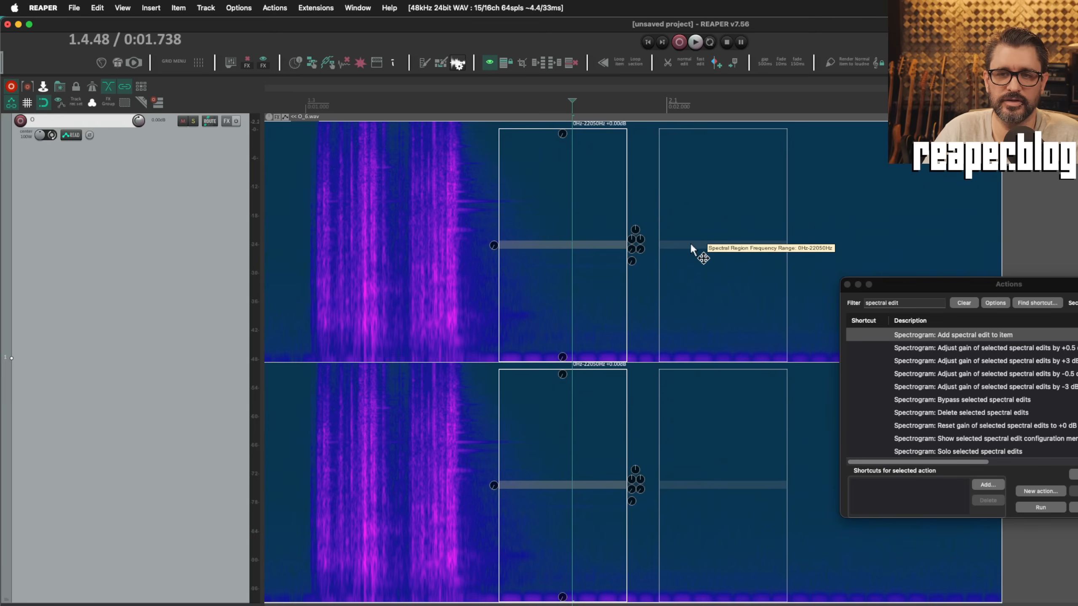
Step: Add the second spectral edit to the selection and lower both edits' gain to -6 dB with the gain adjustment actions
click(691, 245)
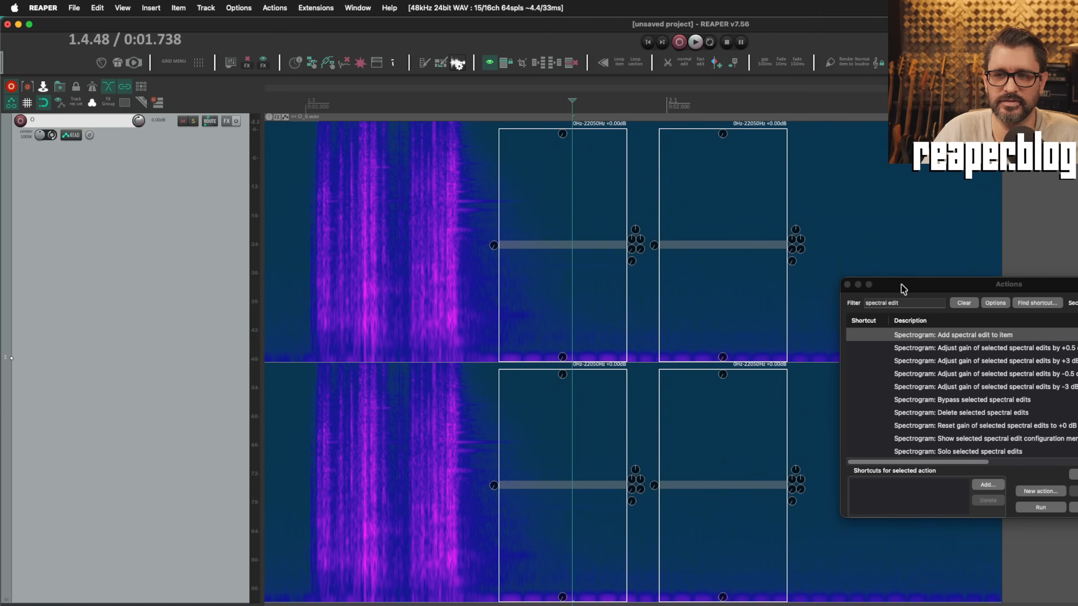
drag(902, 289, 817, 240)
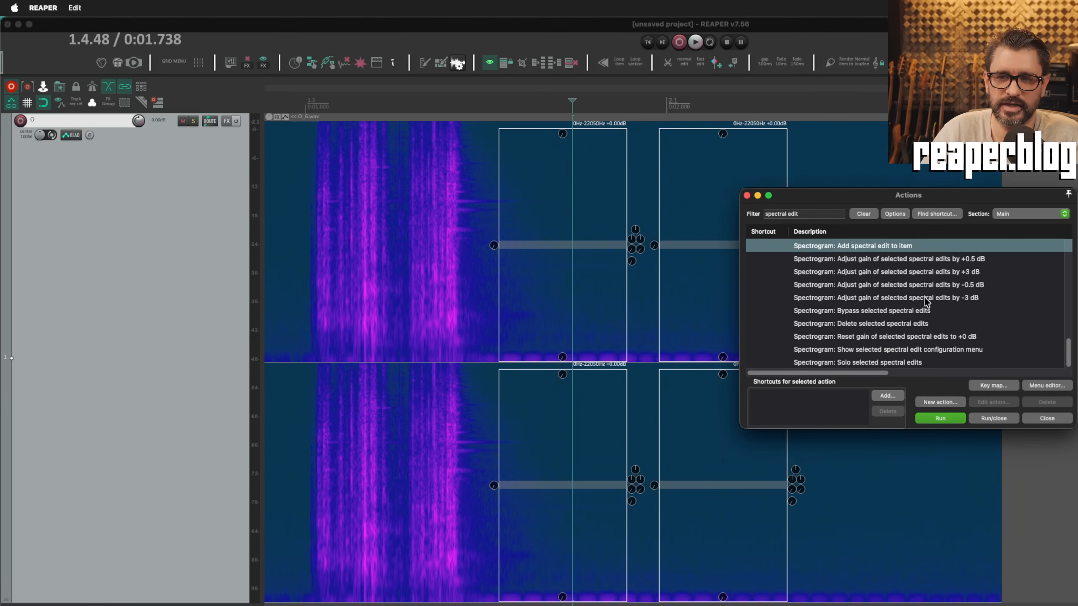
click(951, 273)
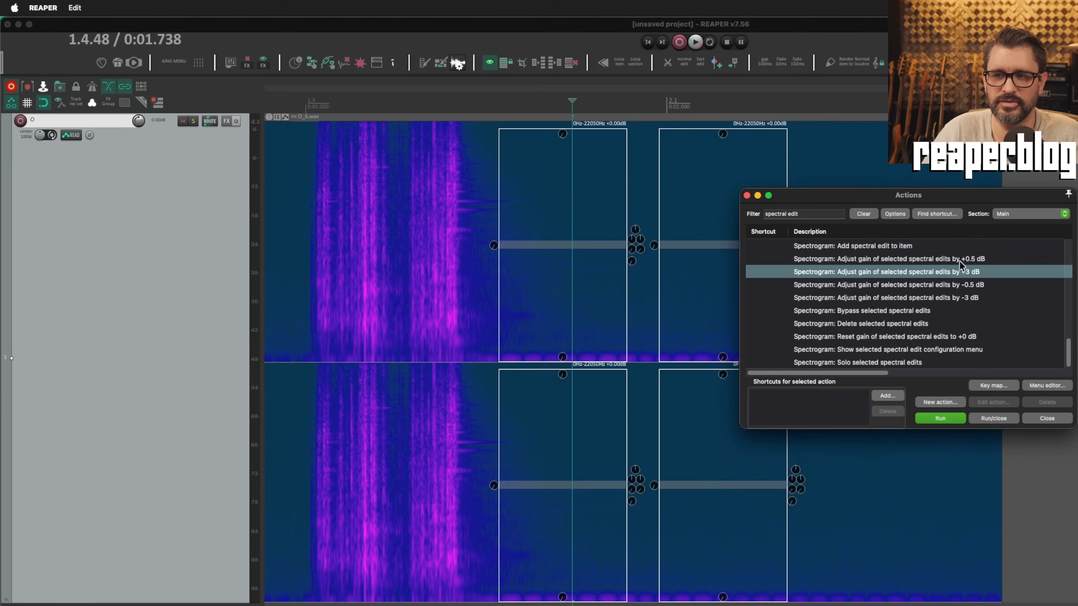
click(931, 259)
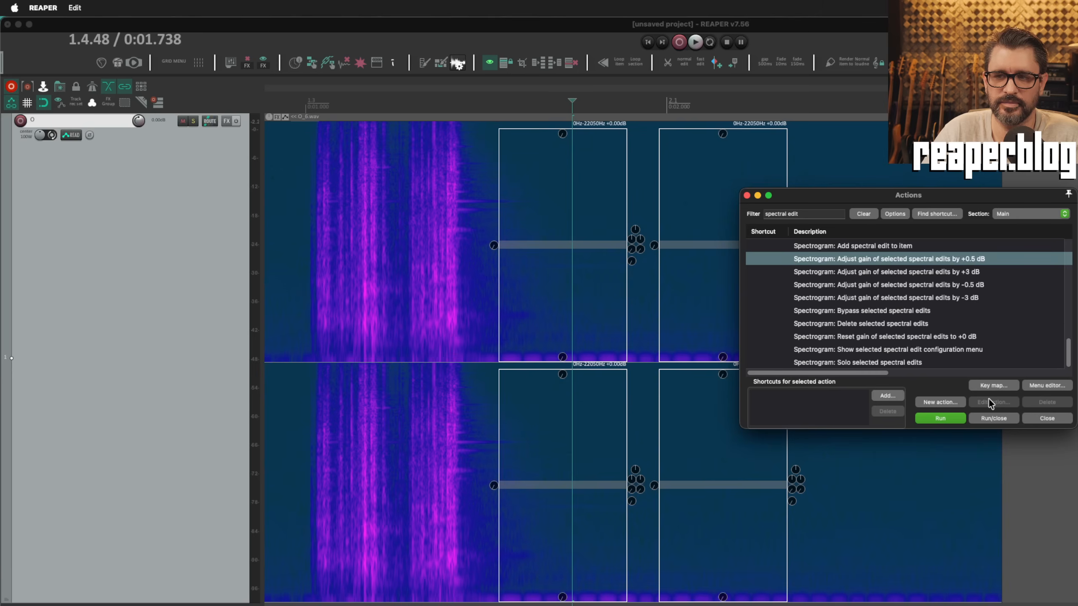
click(940, 418)
click(941, 418)
drag(862, 196, 952, 176)
Step: Bypass both selected spectral edits together and re-enable them
click(972, 292)
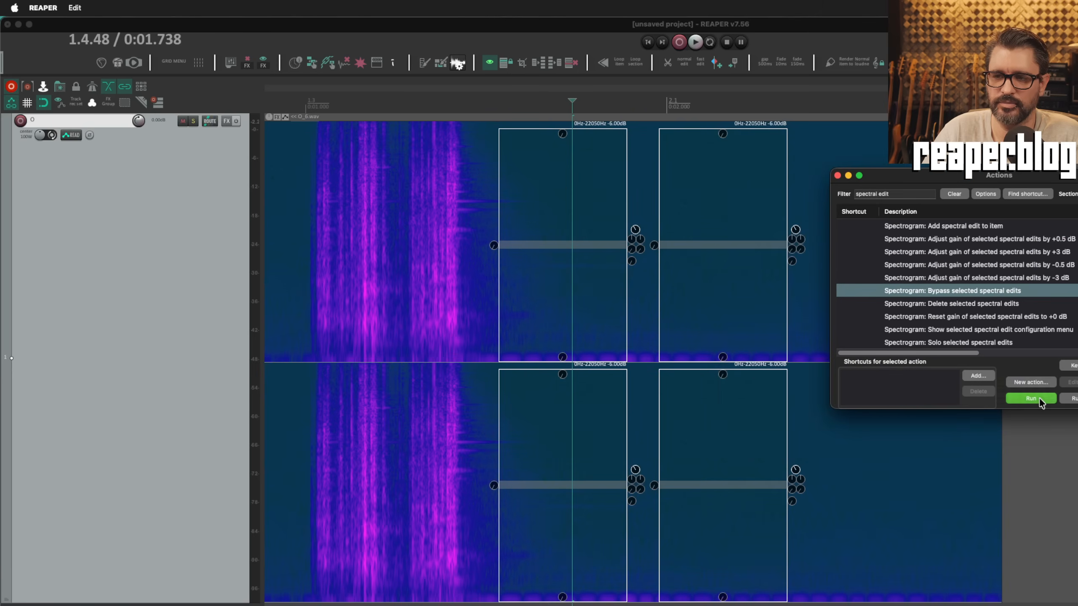
click(1039, 399)
click(1039, 400)
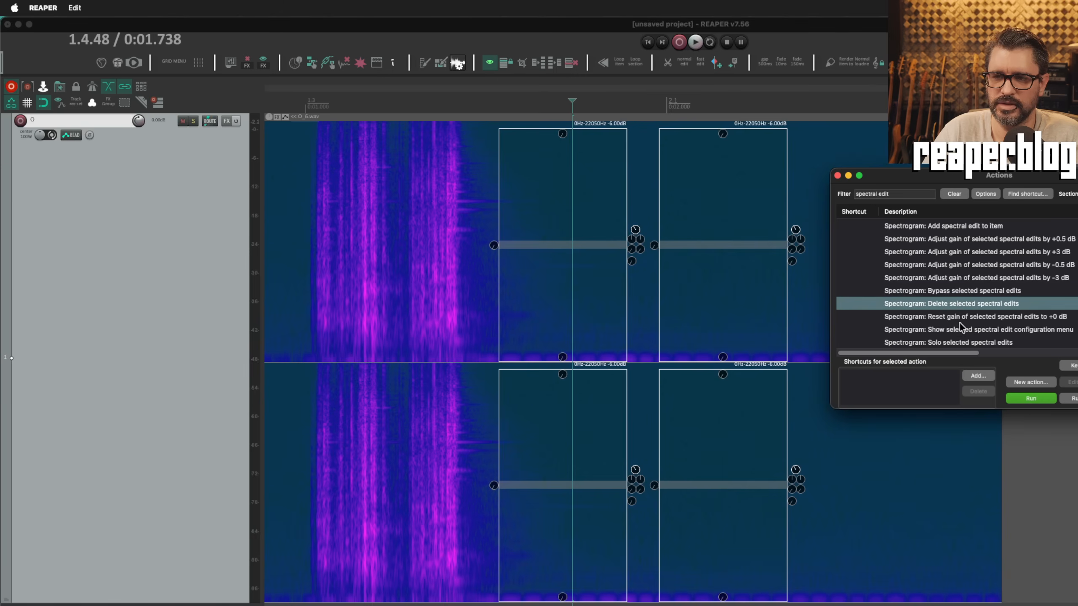
Step: Reset the gain of both selected spectral edits to +0 dB and solo them
click(983, 316)
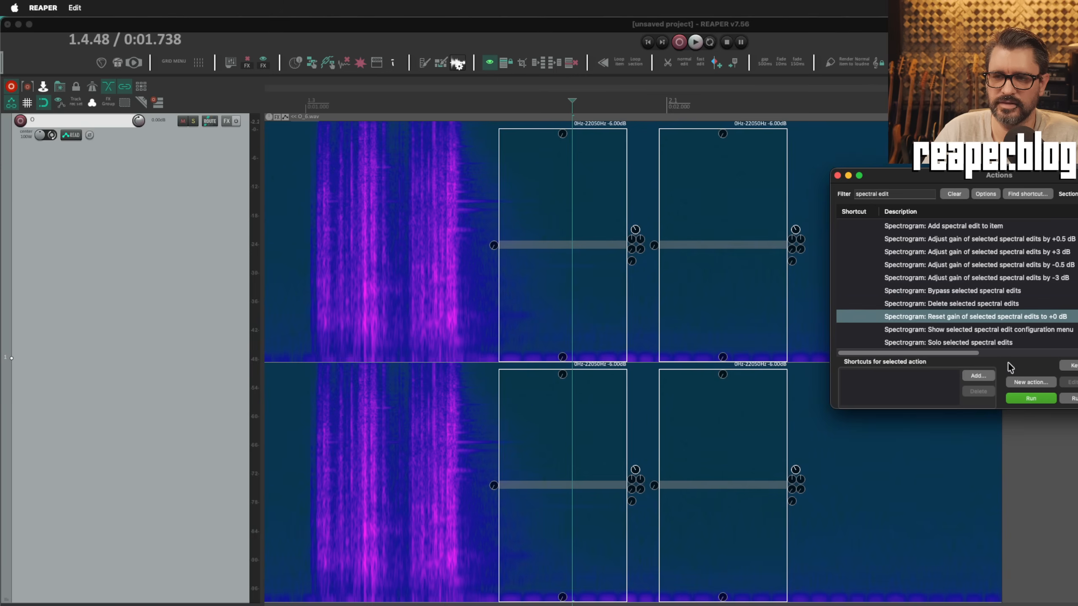
click(1037, 399)
click(962, 344)
click(1028, 400)
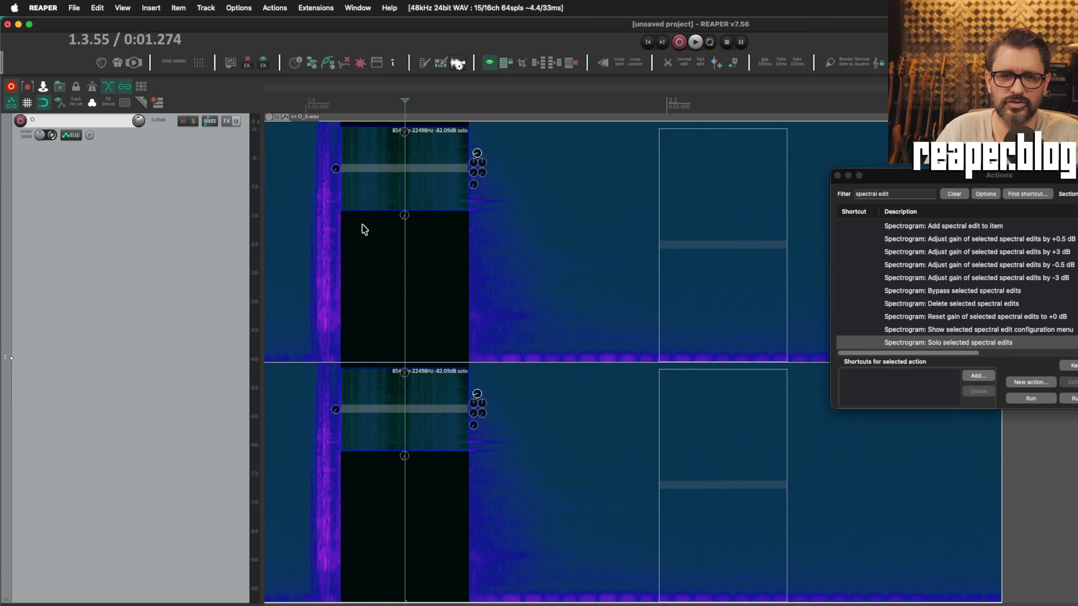
Step: Play the soloed spectral edit from just before its start, move it down to the low frequencies, and play it again
click(299, 104)
key(space)
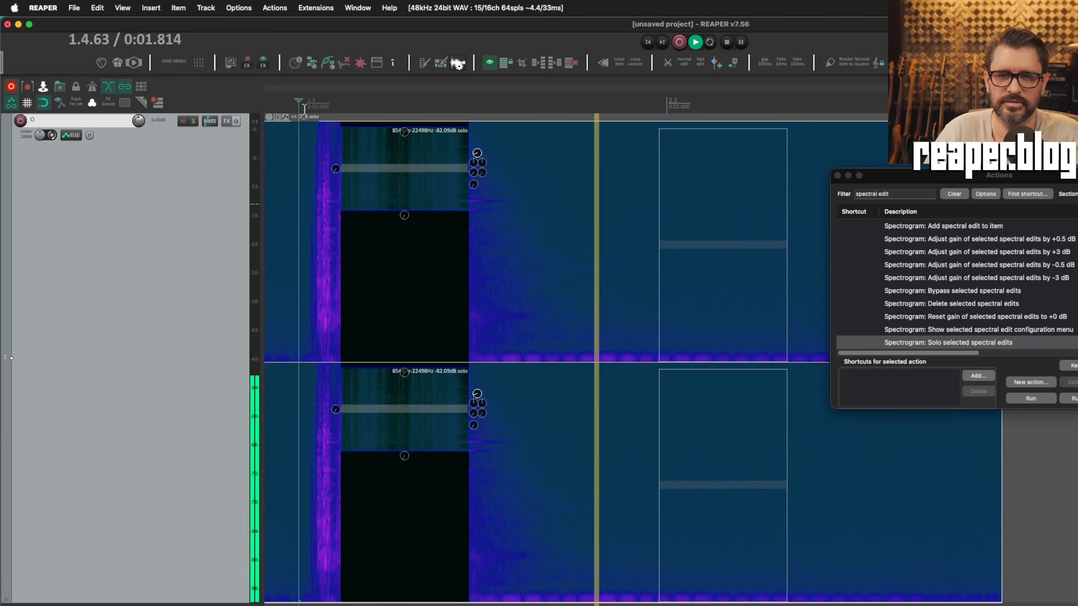
key(space)
drag(406, 169, 401, 257)
key(space)
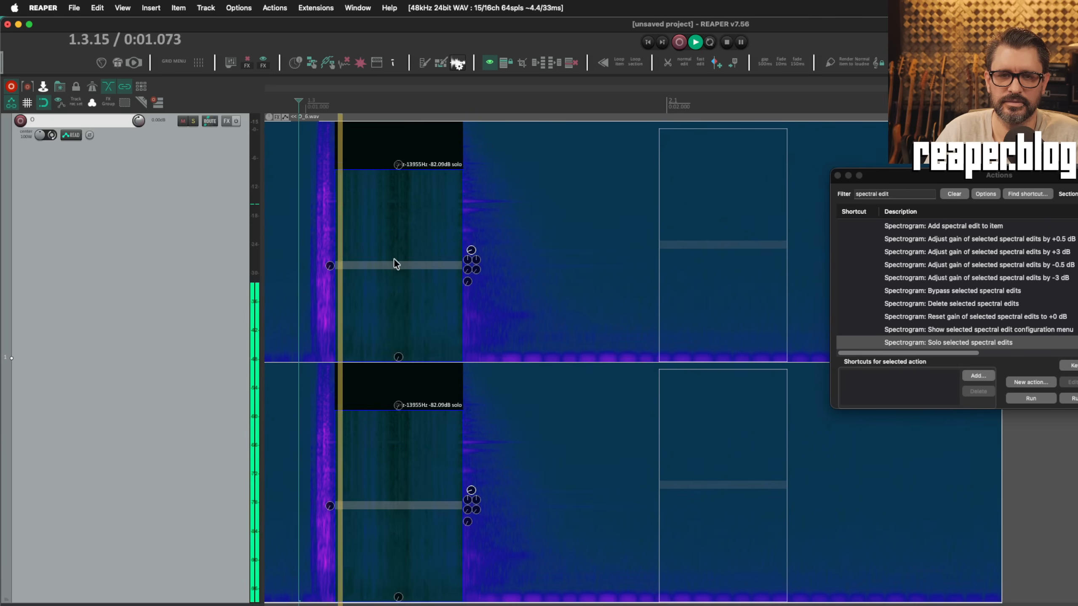
key(space)
Step: Narrow the soloed spectral edit to 0–4103 Hz, audition it, and move the band up to higher frequencies
drag(394, 169, 392, 261)
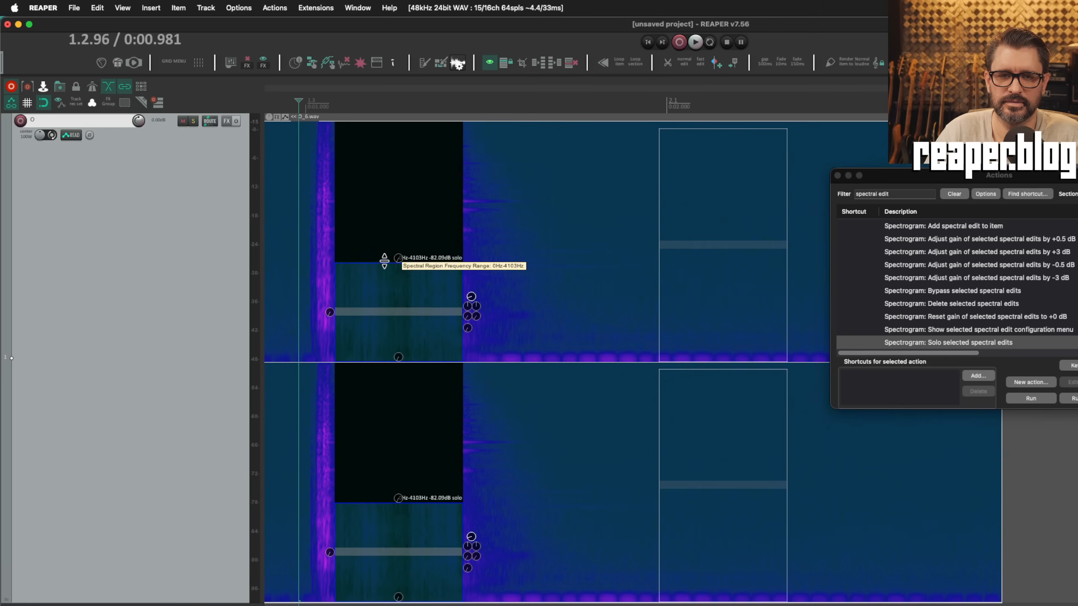
key(space)
key(space)
drag(394, 313, 399, 197)
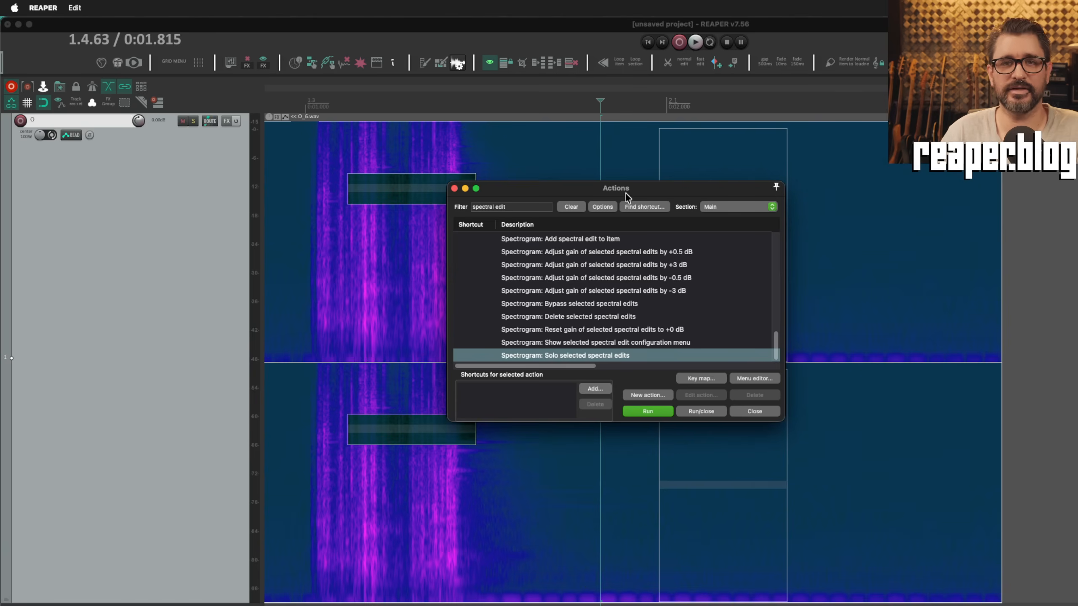
Step: Set the defaults for new spectral edits to 25% fade-in, 25% fade-out, 10% low frequency fade and 50% high frequency fade
key(super+Tab)
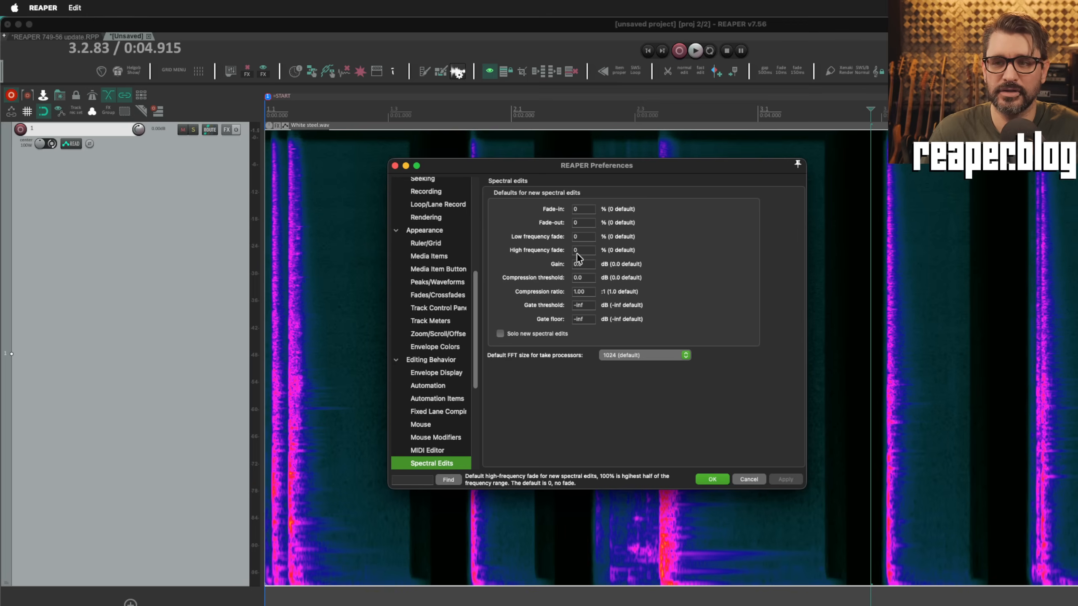
click(585, 209)
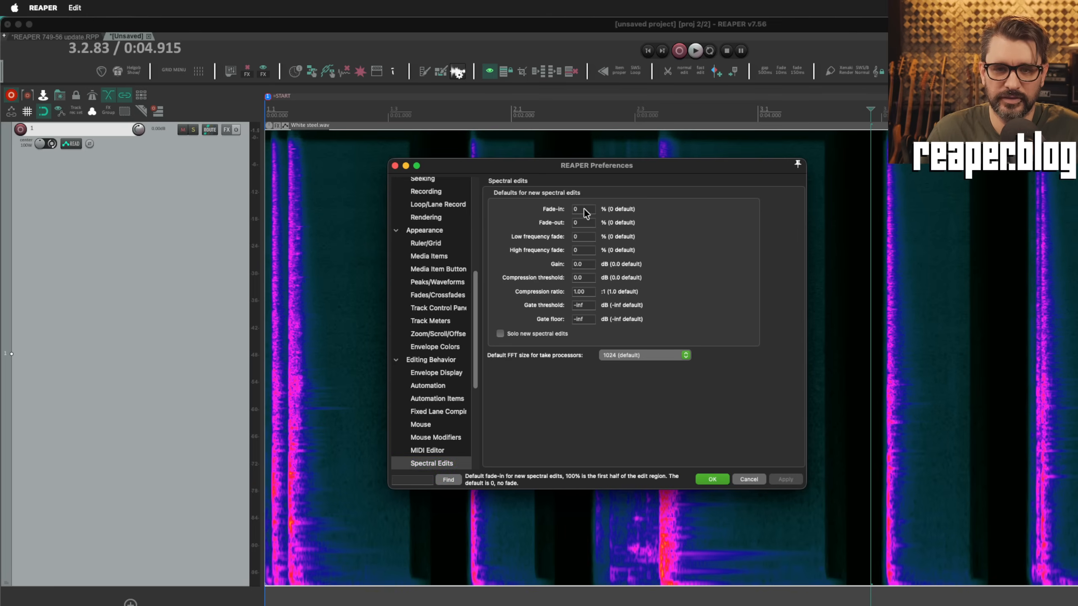
text(25)
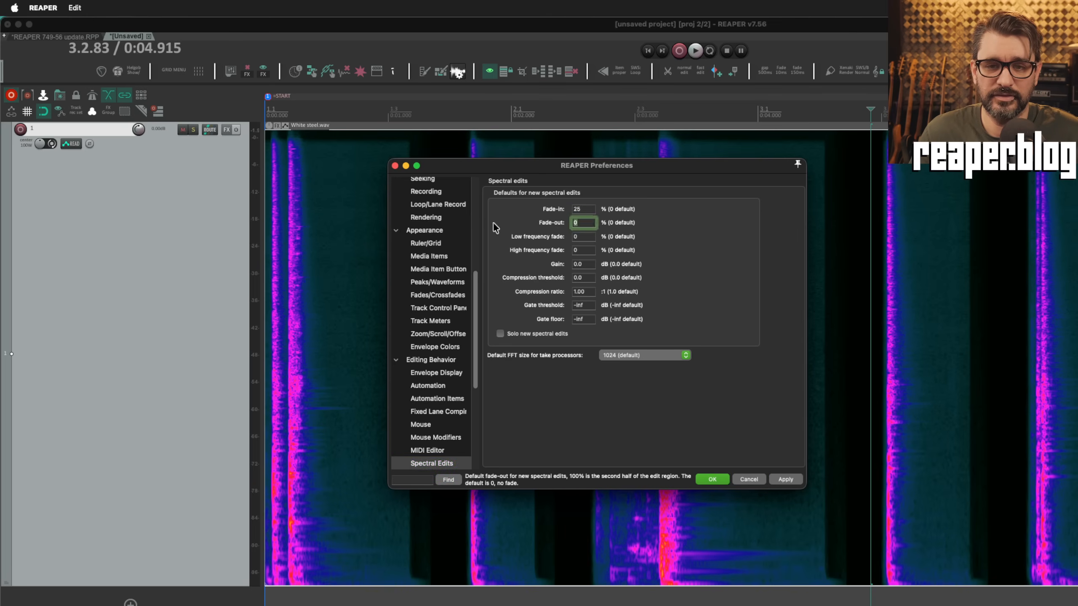
key(Tab)
text(25)
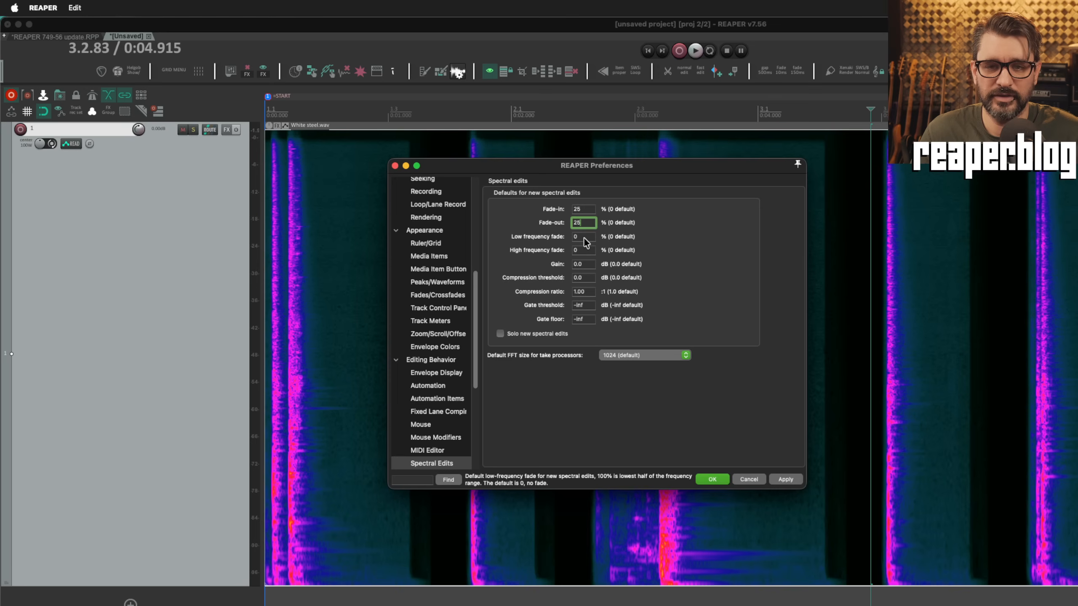
key(Tab)
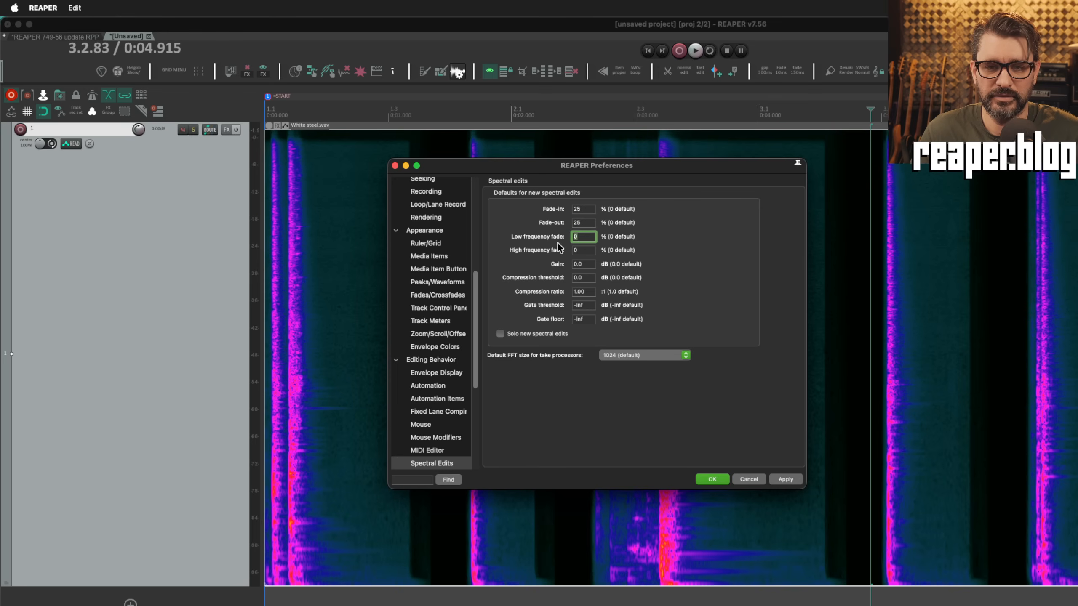
text(10)
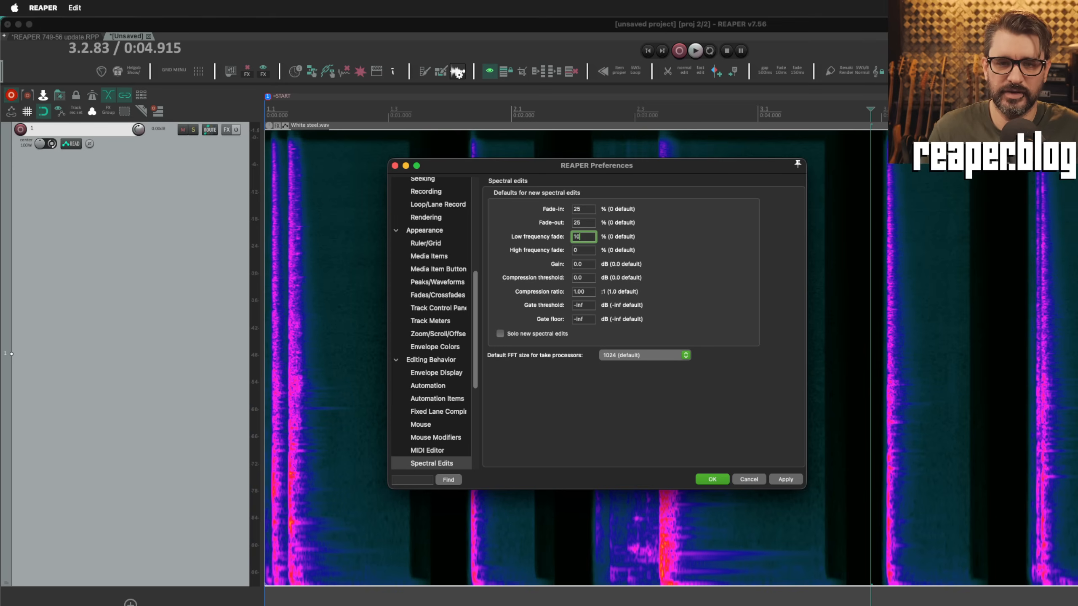
click(582, 251)
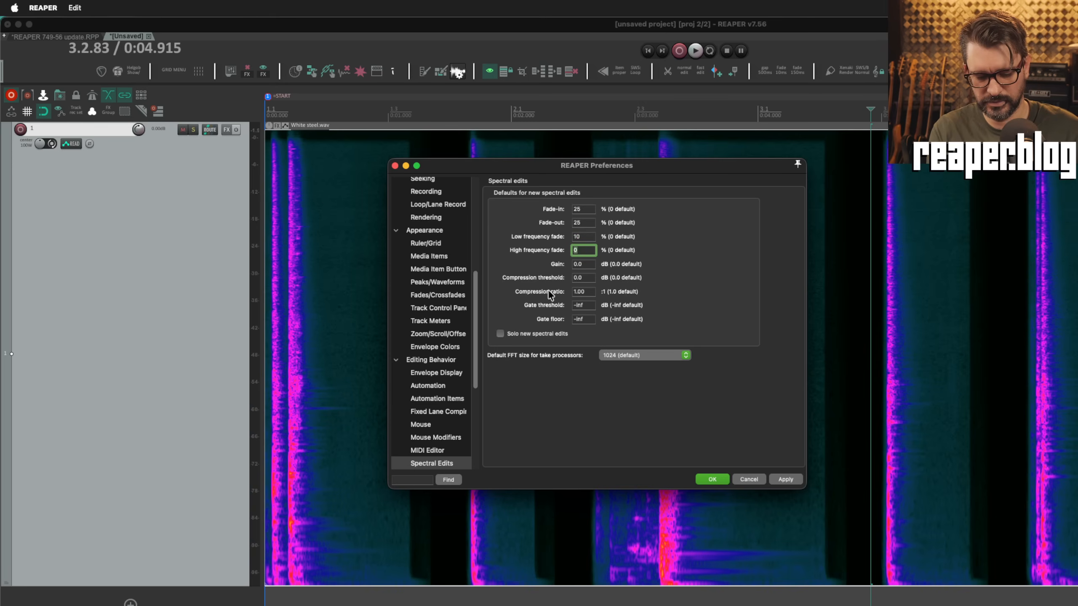
text(50)
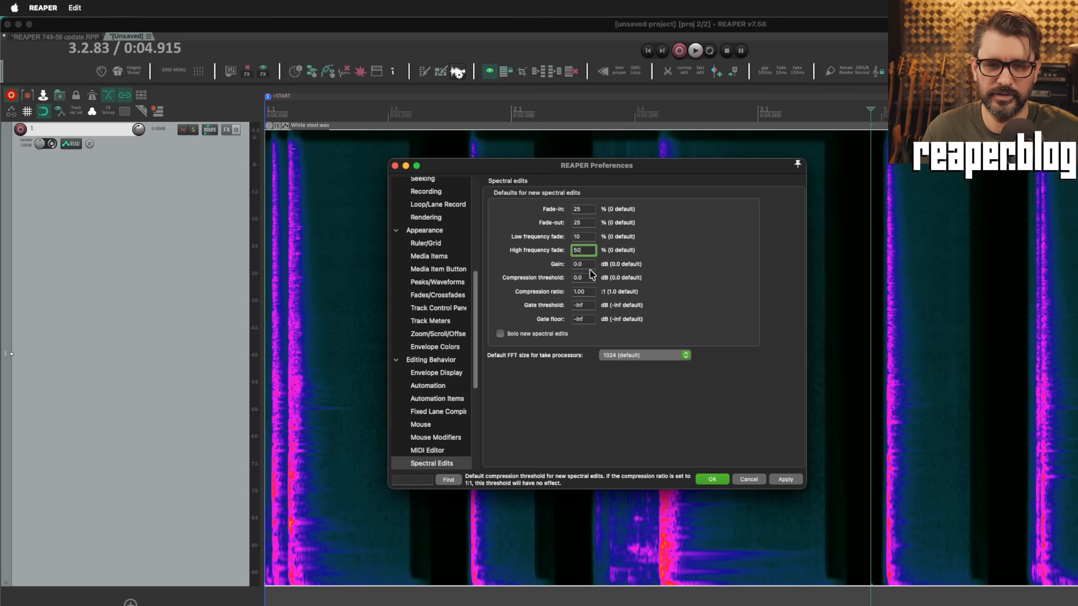
Step: Set the default spectral edit gain to -15 dB, keep the default FFT size at 1024, and accept the preferences
click(586, 264)
text(-)
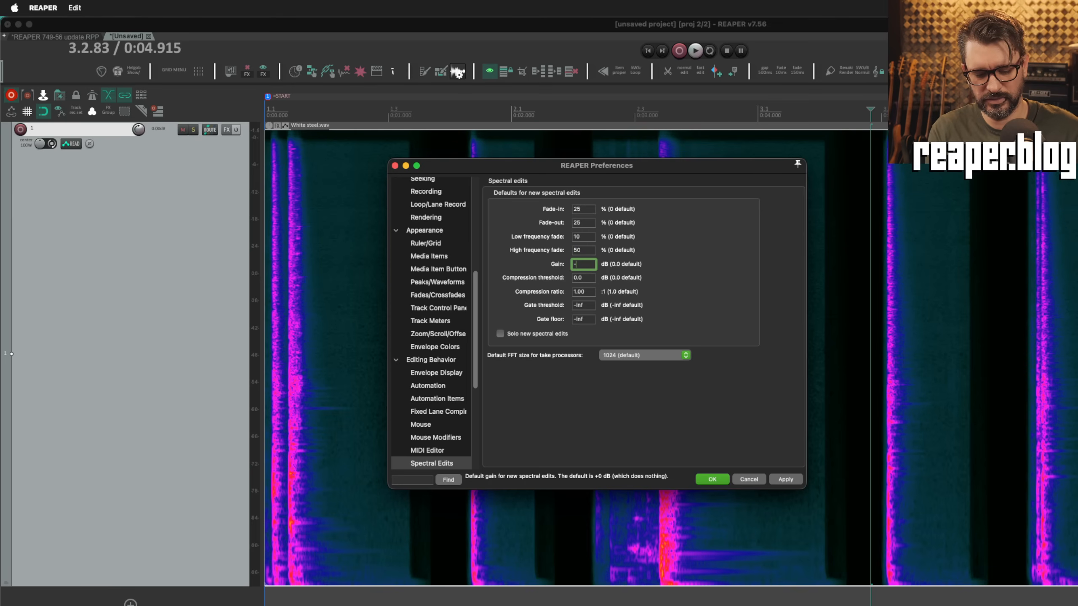
text(15)
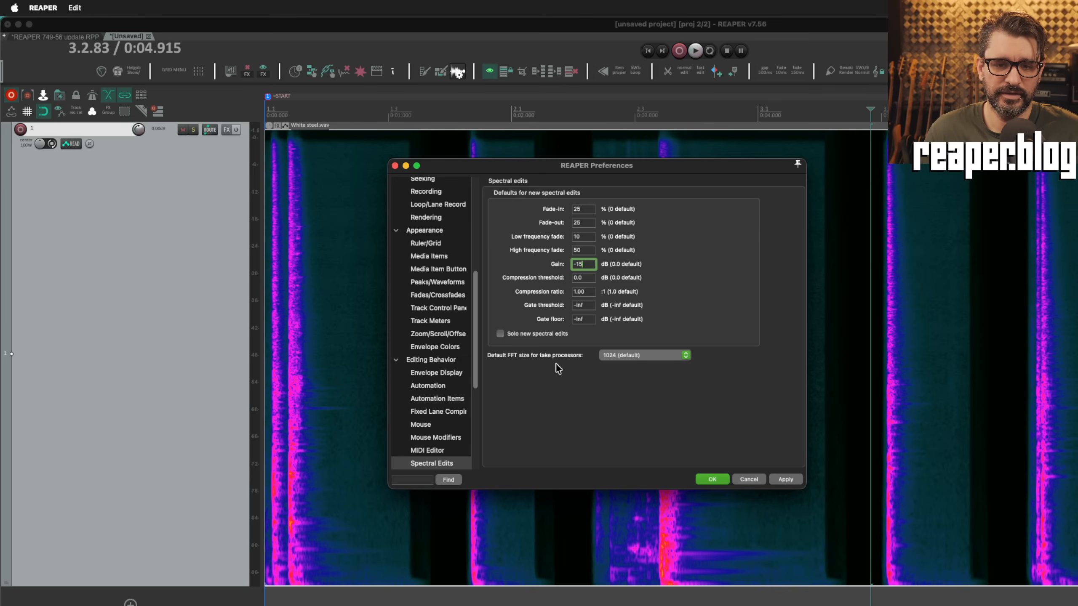
click(662, 356)
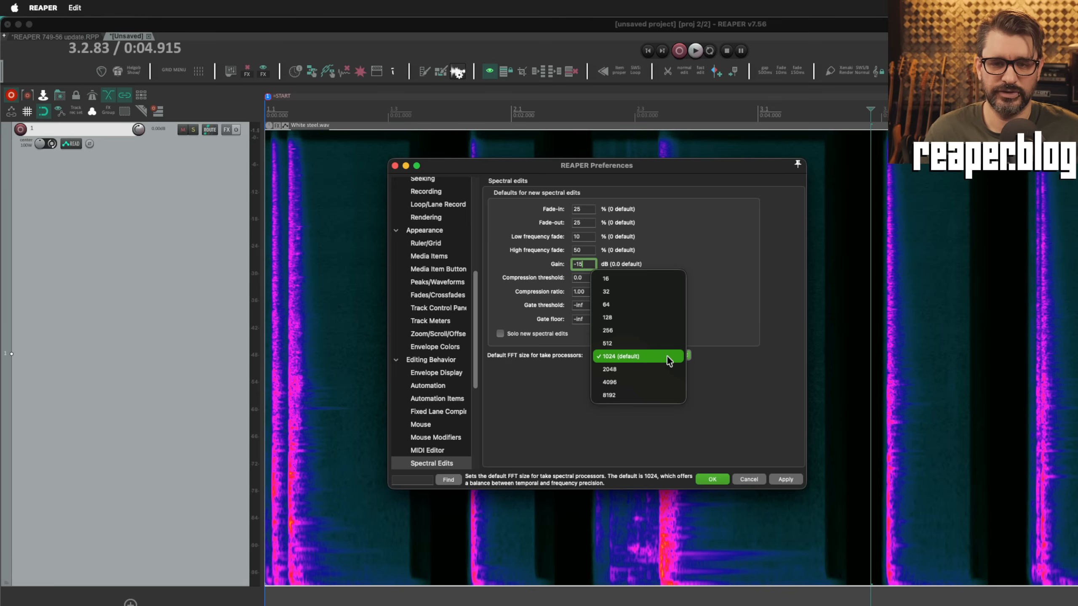
click(667, 357)
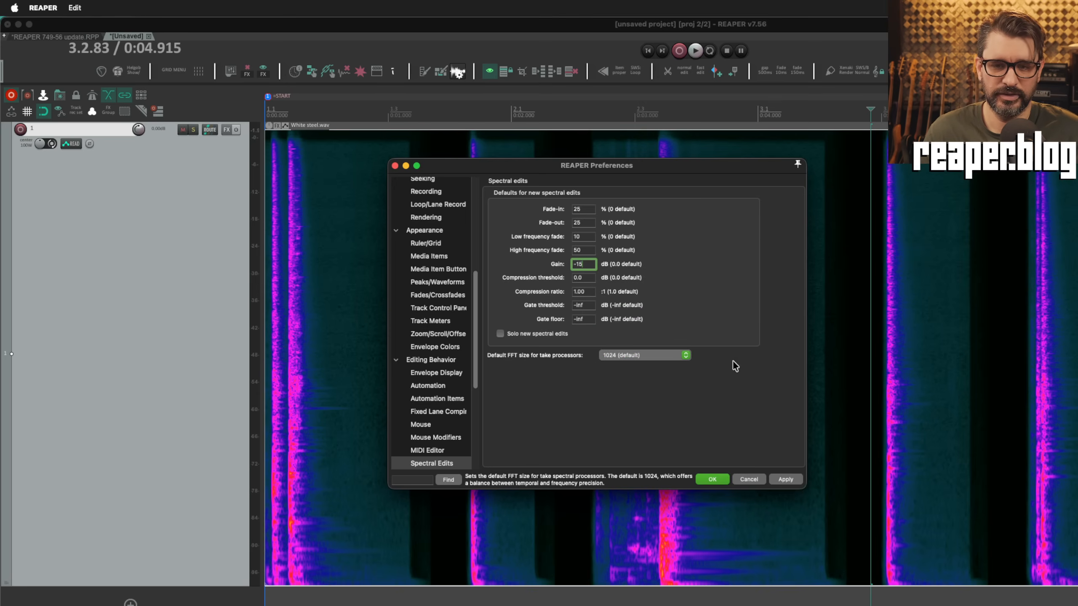
click(715, 479)
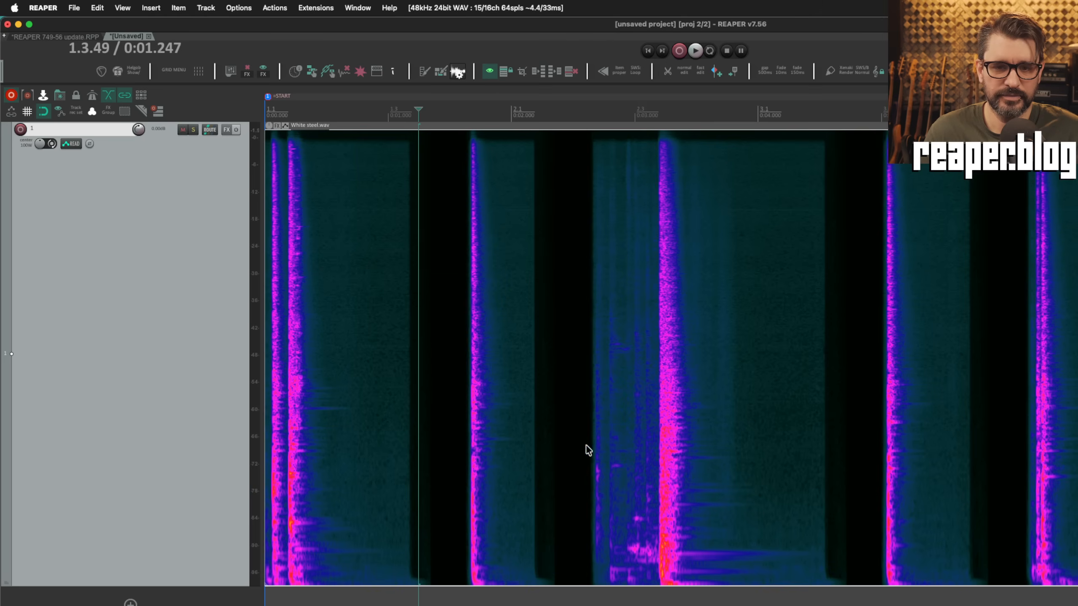
Step: Add a spectral edit over about 2.6 to 3.2 seconds and lower its upper frequency limit to cover only the low range
drag(584, 545, 654, 560)
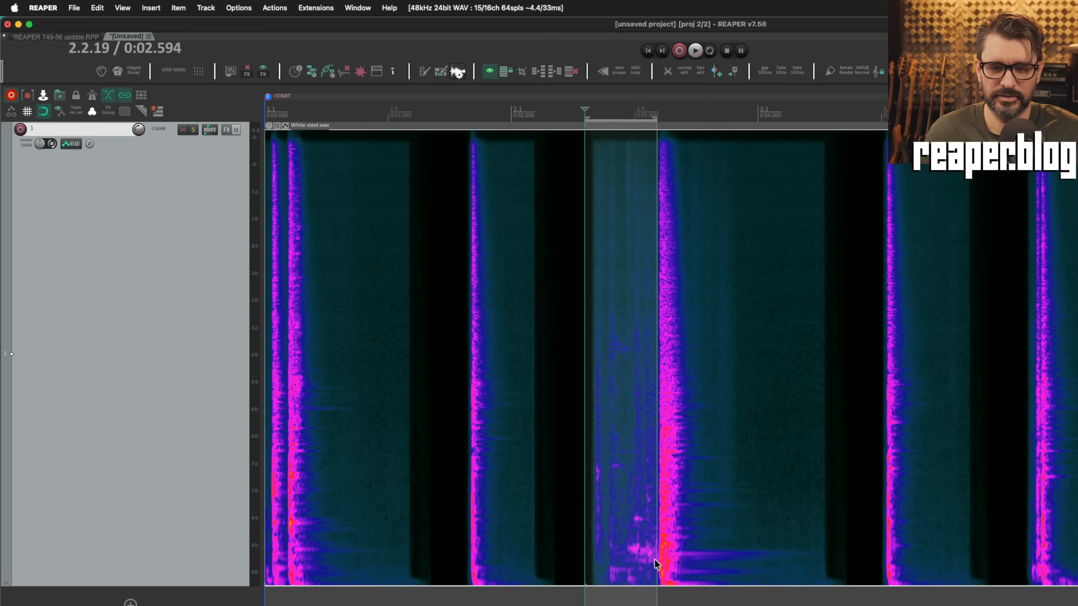
right_click(612, 431)
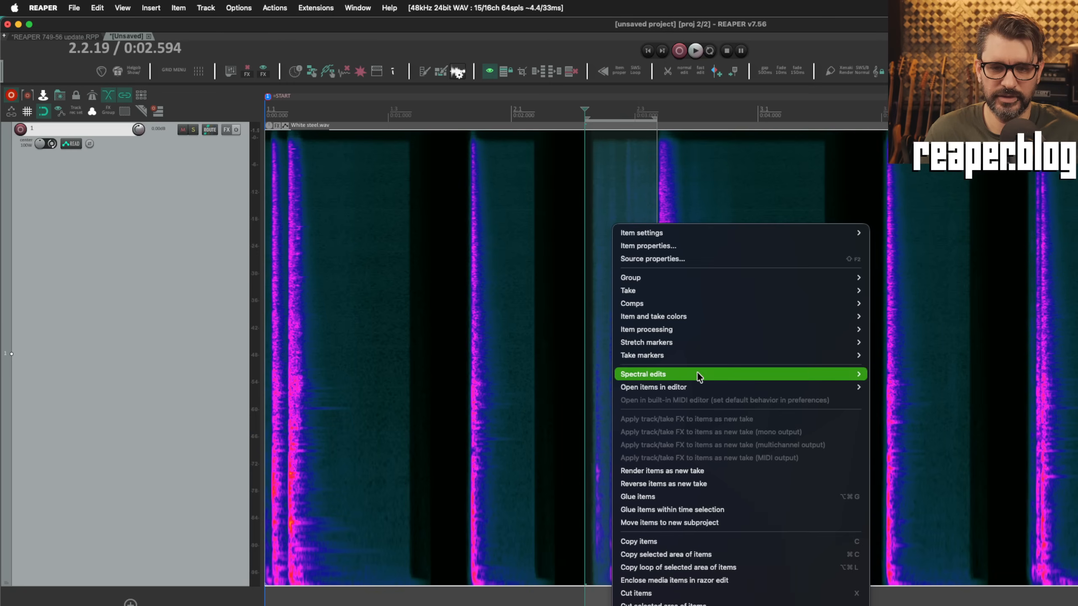
mouse_move(698, 374)
click(913, 387)
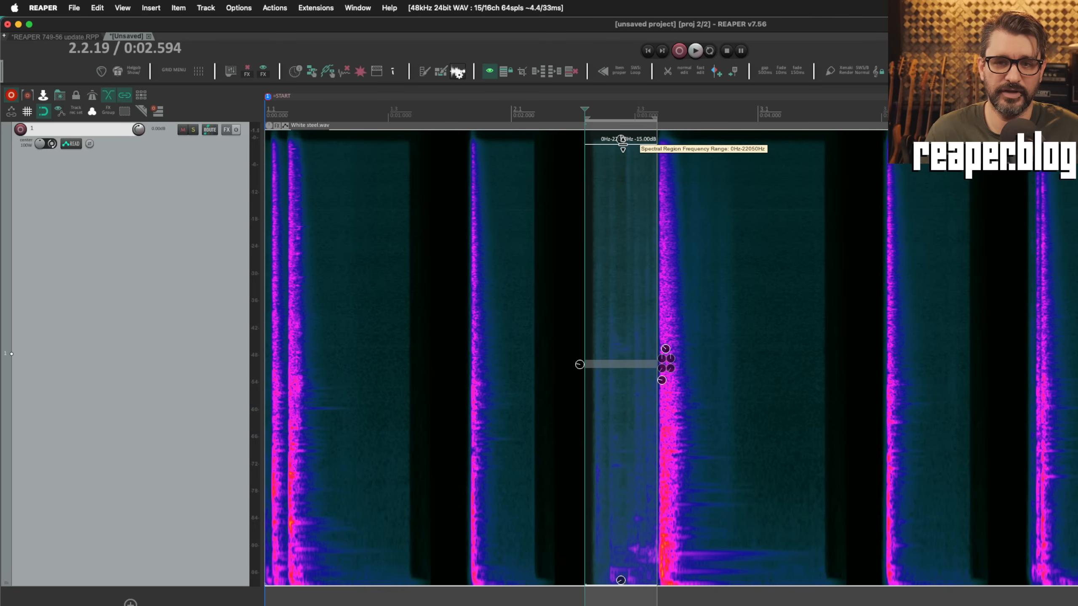
drag(621, 144, 621, 441)
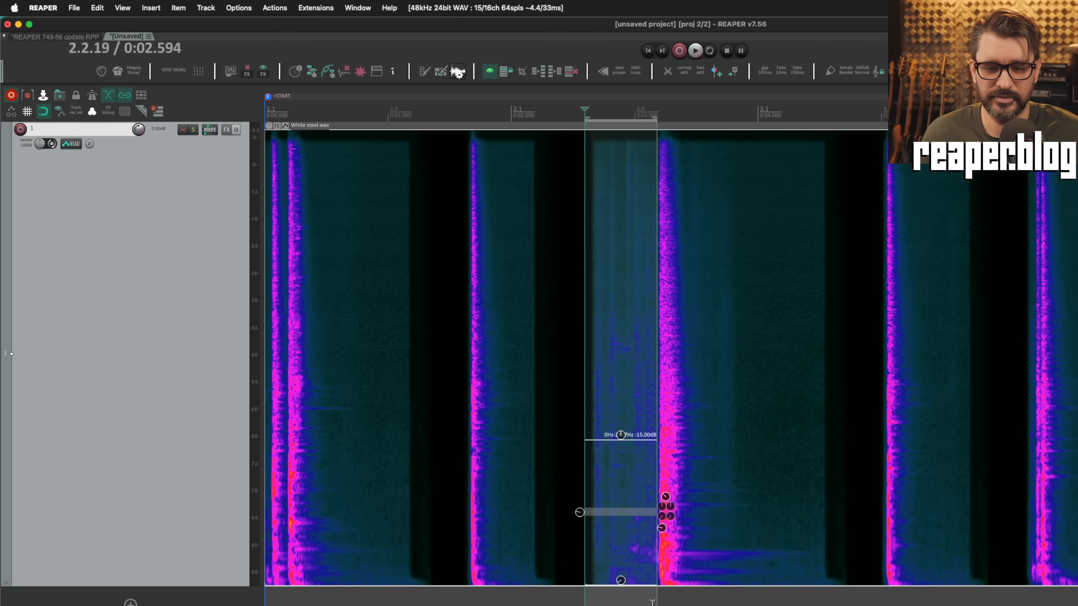
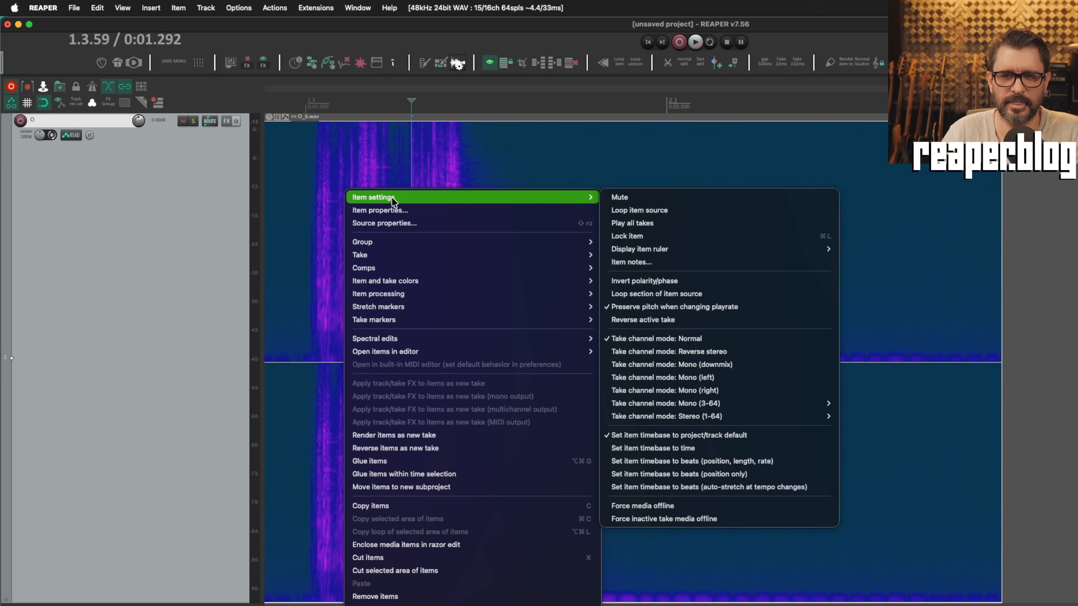
Step: Add the item note "shotgun pump" to the O_6.wav item
click(681, 262)
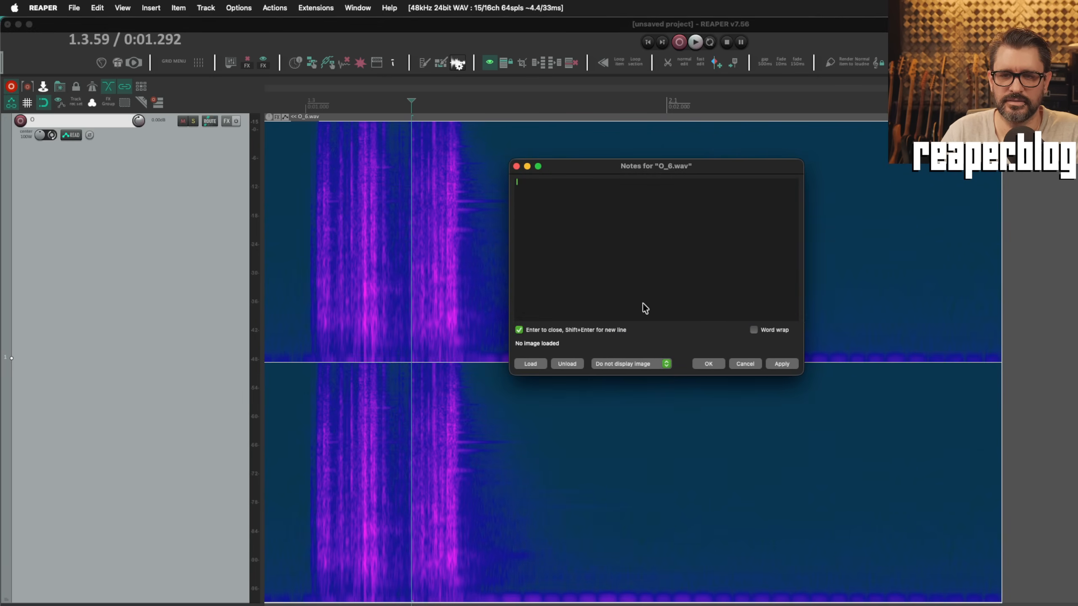
text(shotgun pump)
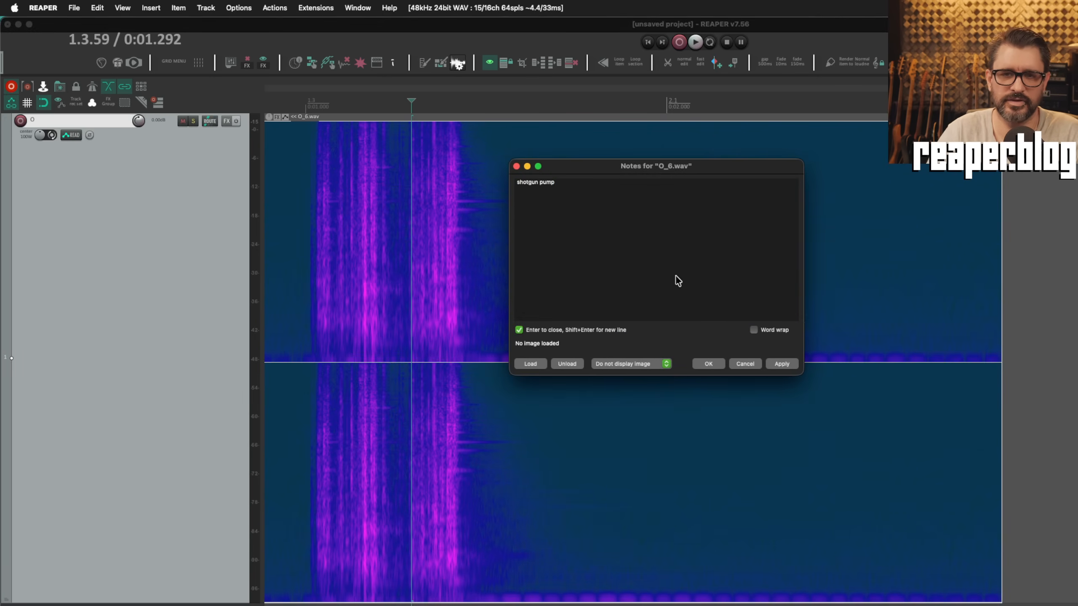
click(782, 365)
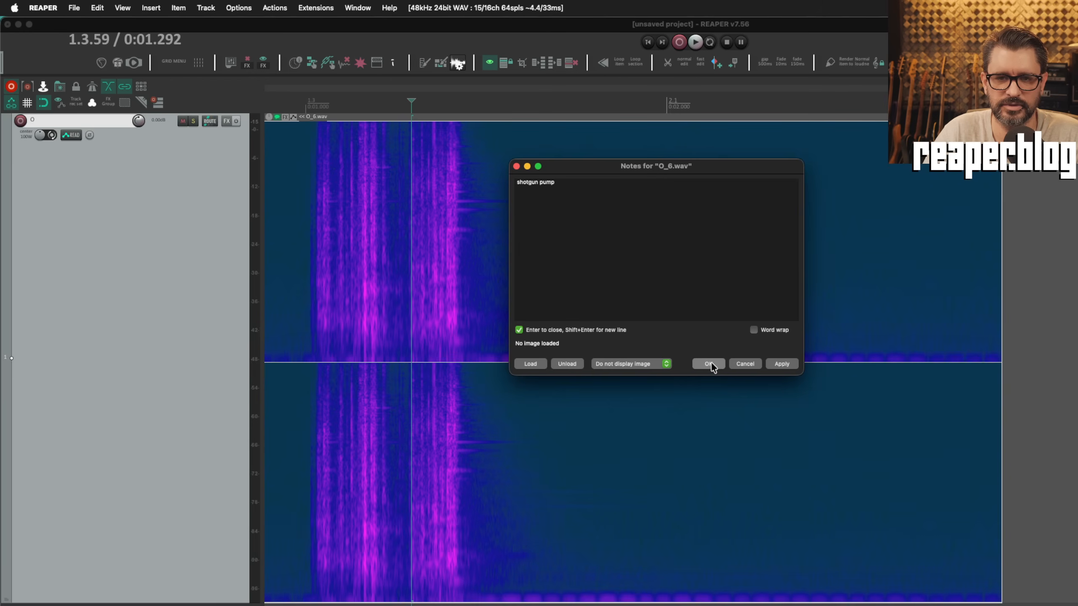
click(709, 364)
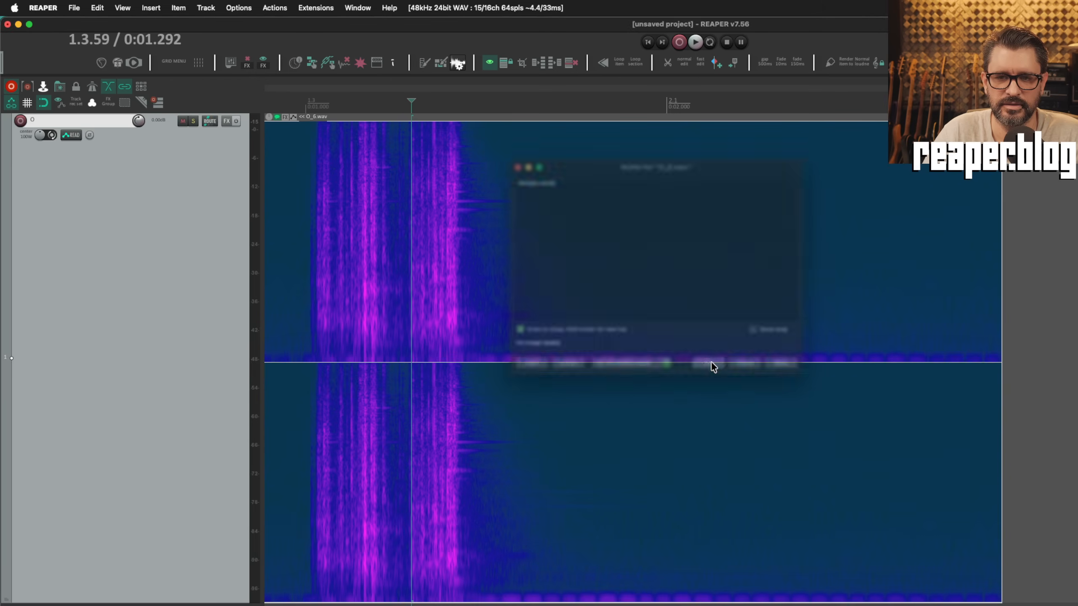
Step: Open the render settings for the project and set the render source to selected media items
click(495, 269)
click(73, 8)
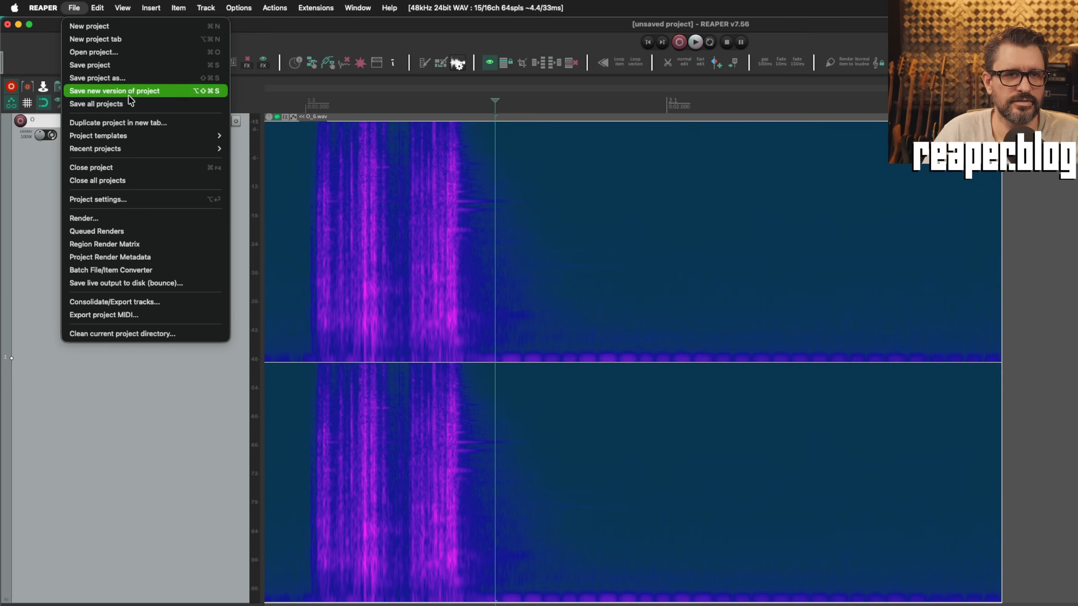
click(140, 216)
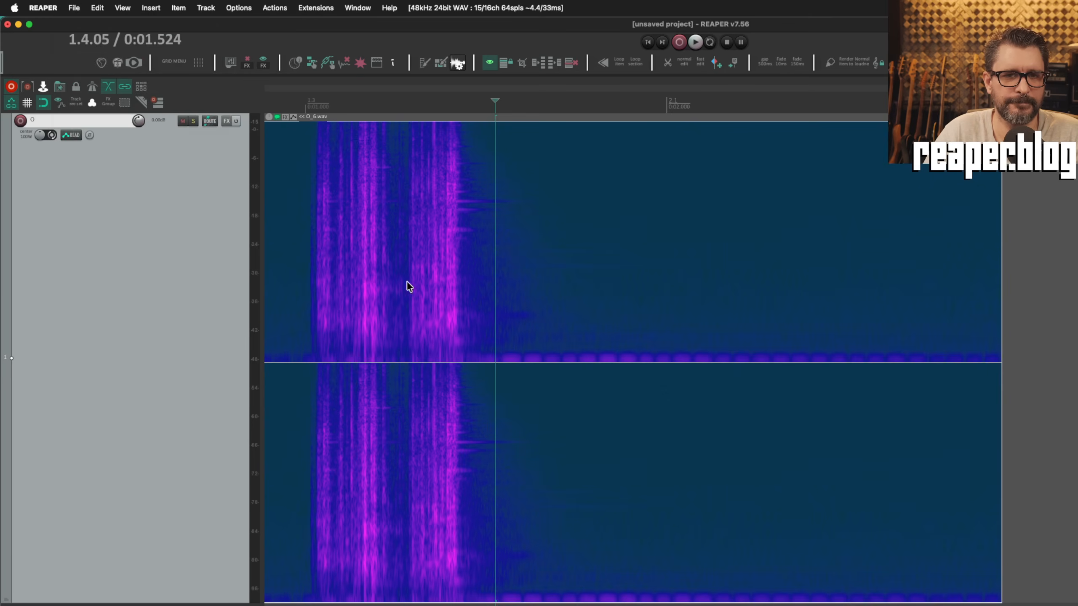
click(255, 136)
click(260, 216)
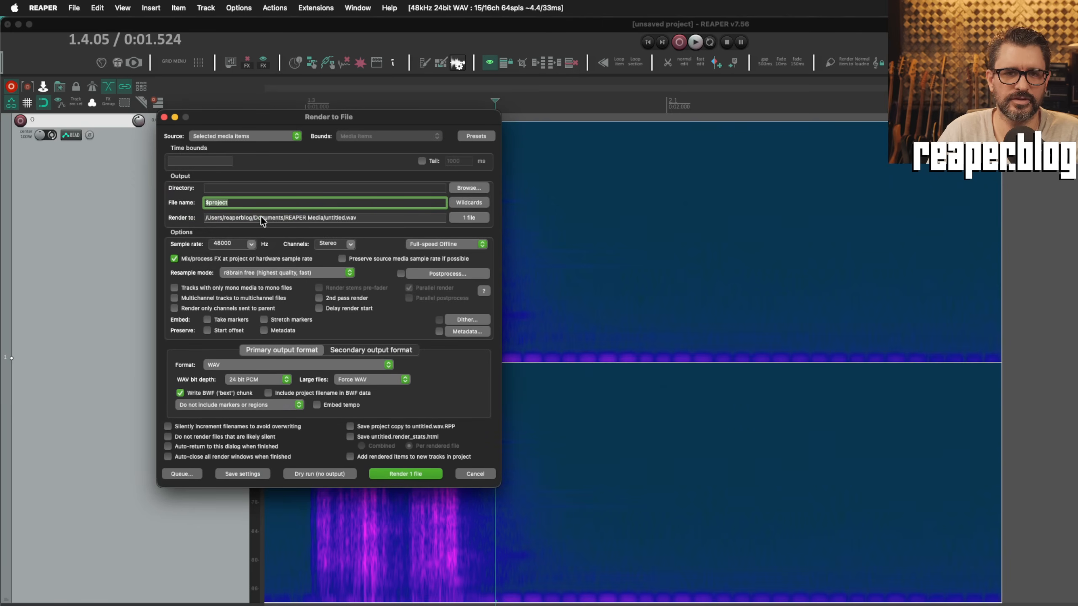
drag(268, 116, 554, 145)
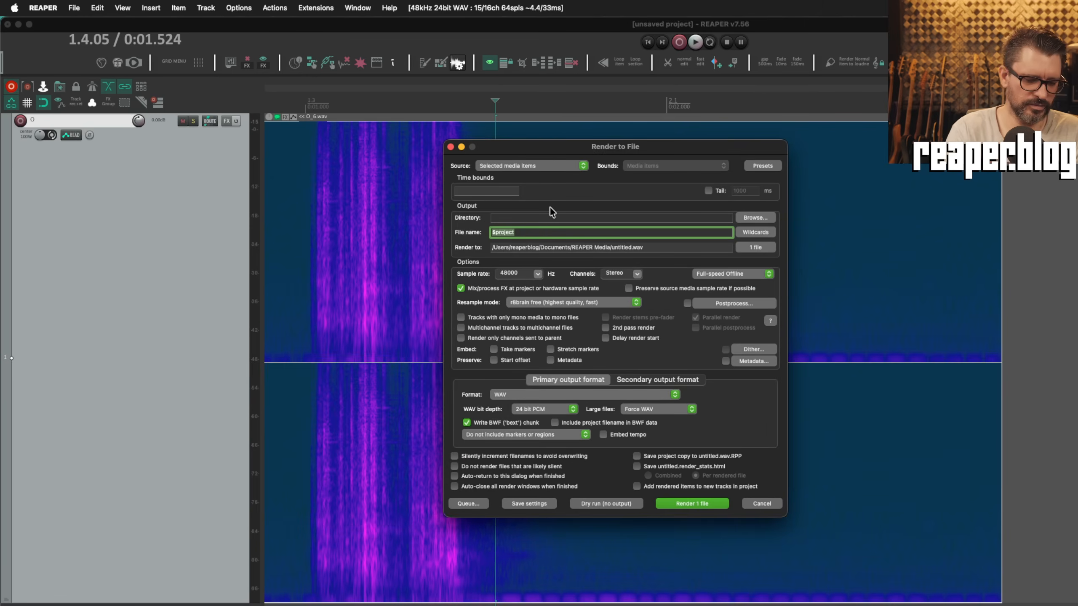
Step: Set the render file name to the wildcards $itemnotes_$chid
text($itemn)
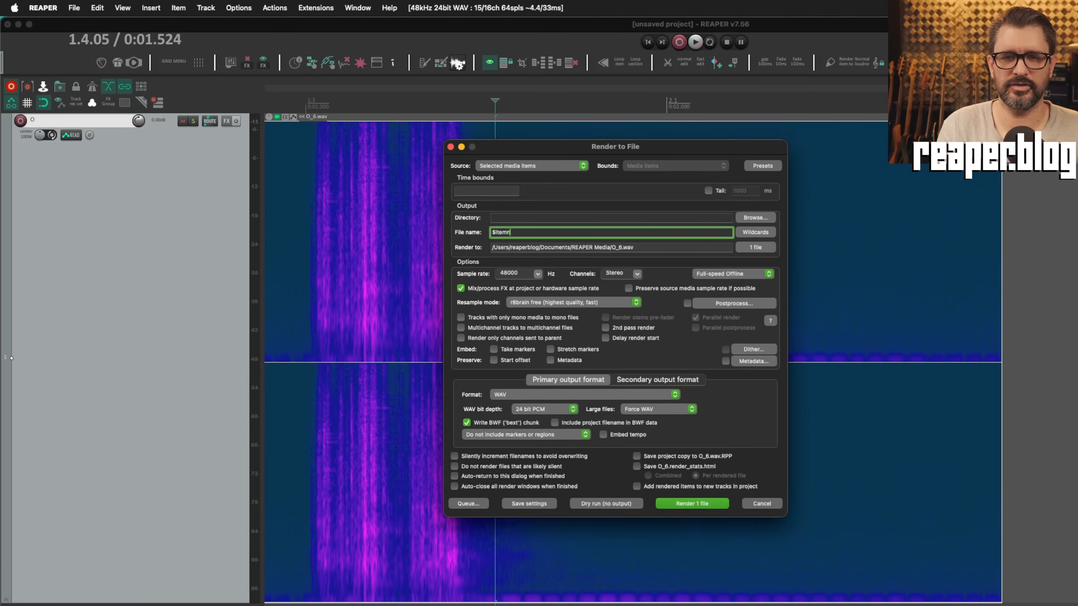
text(otes)
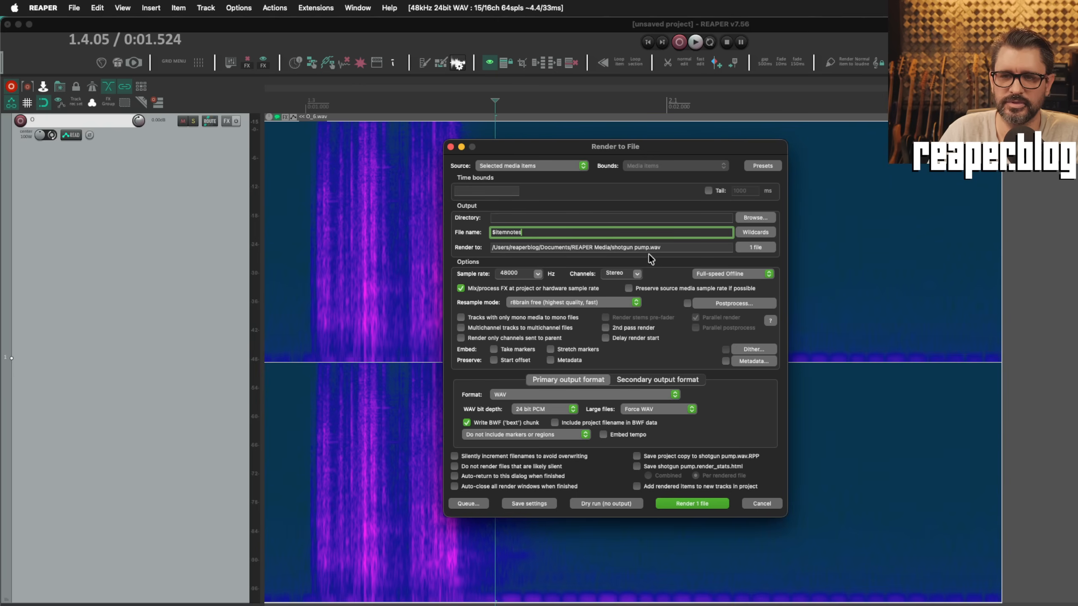
text(_)
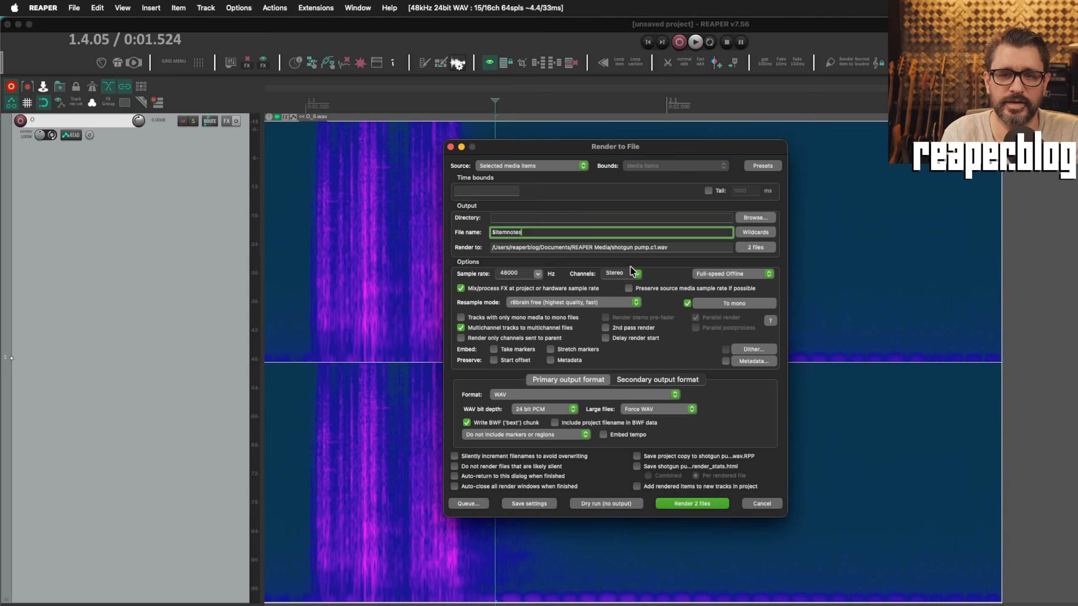
text($)
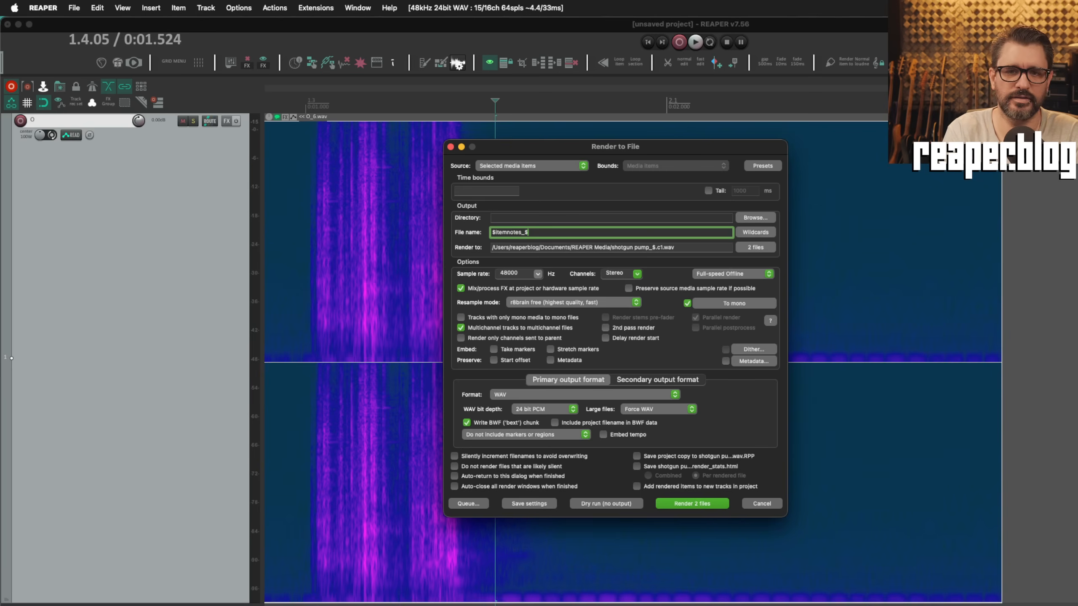
text(chld)
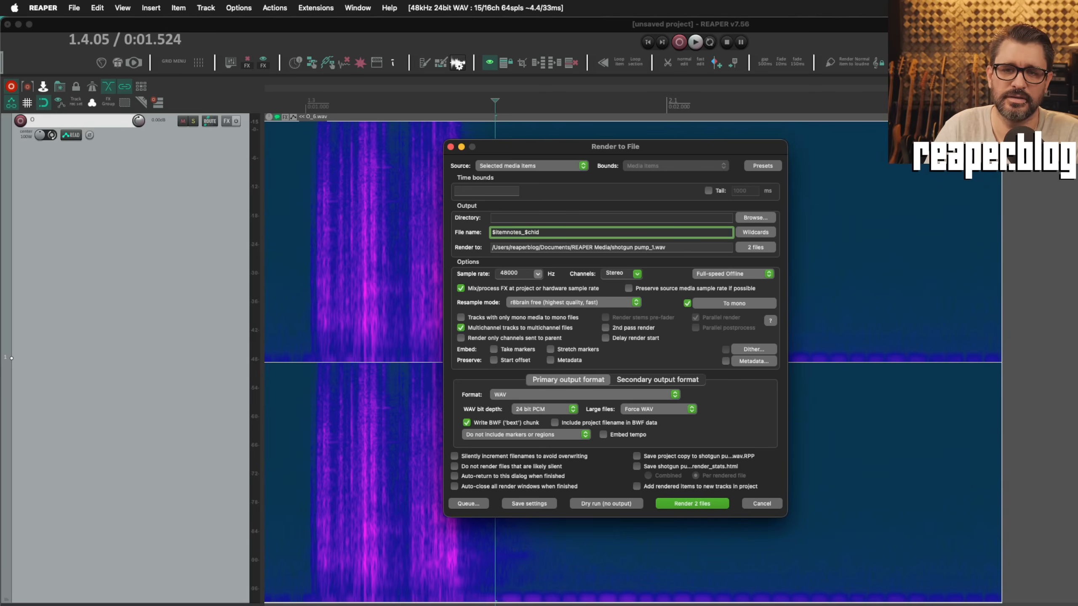
Step: Review the postprocessing option that renders each channel to a separate mono file, and inspect the list of files the render will produce
click(735, 304)
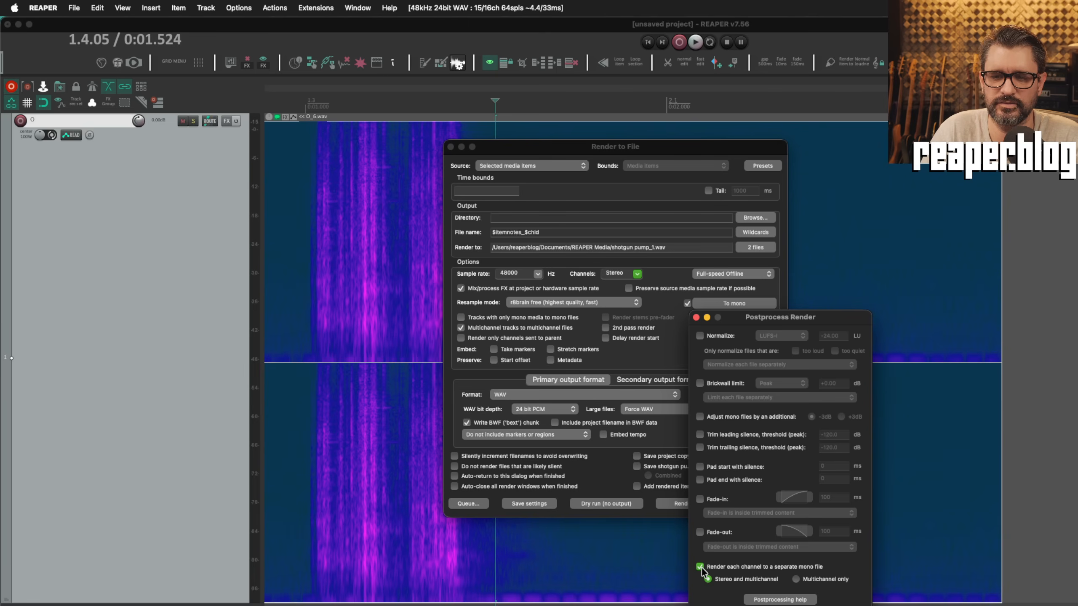
click(764, 568)
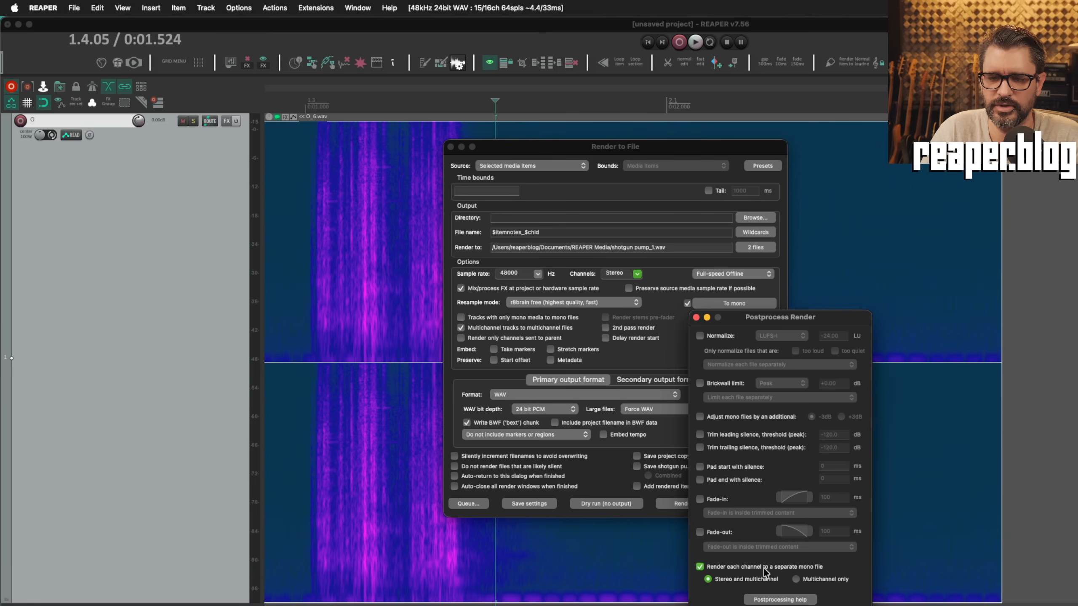
click(740, 569)
click(740, 569)
click(740, 569)
click(696, 317)
click(766, 248)
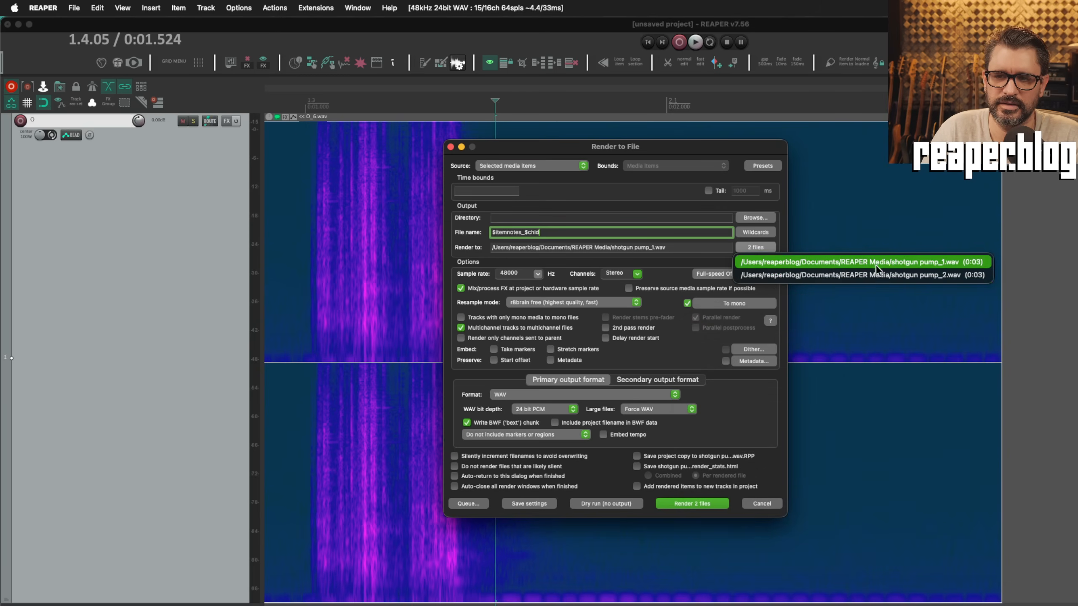
click(709, 262)
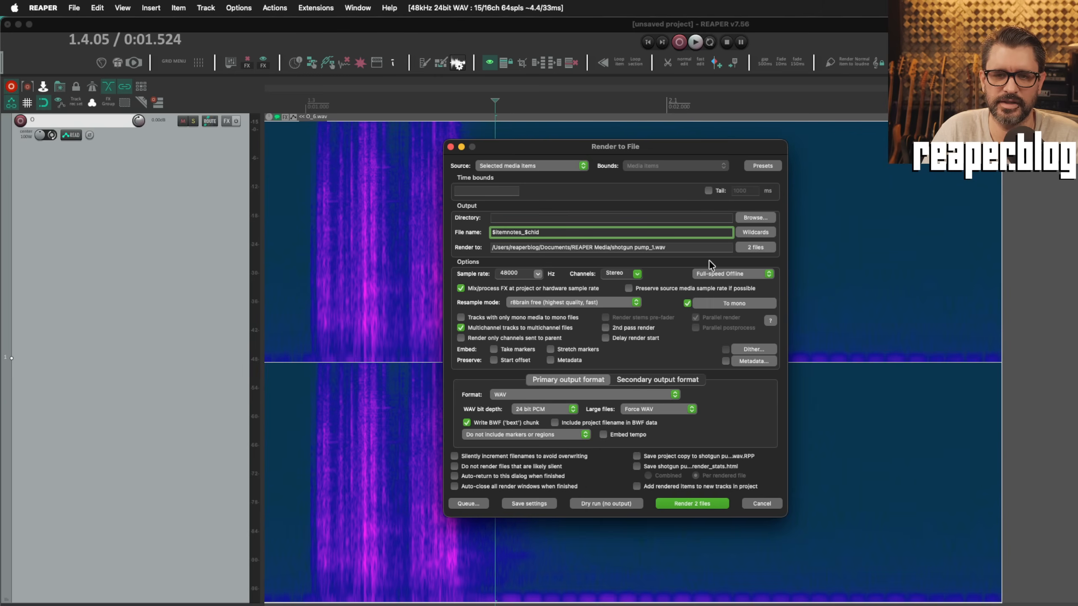
Step: Disable multichannel tracks to multichannel files and separate mono file rendering, and inspect the list of output files
click(568, 330)
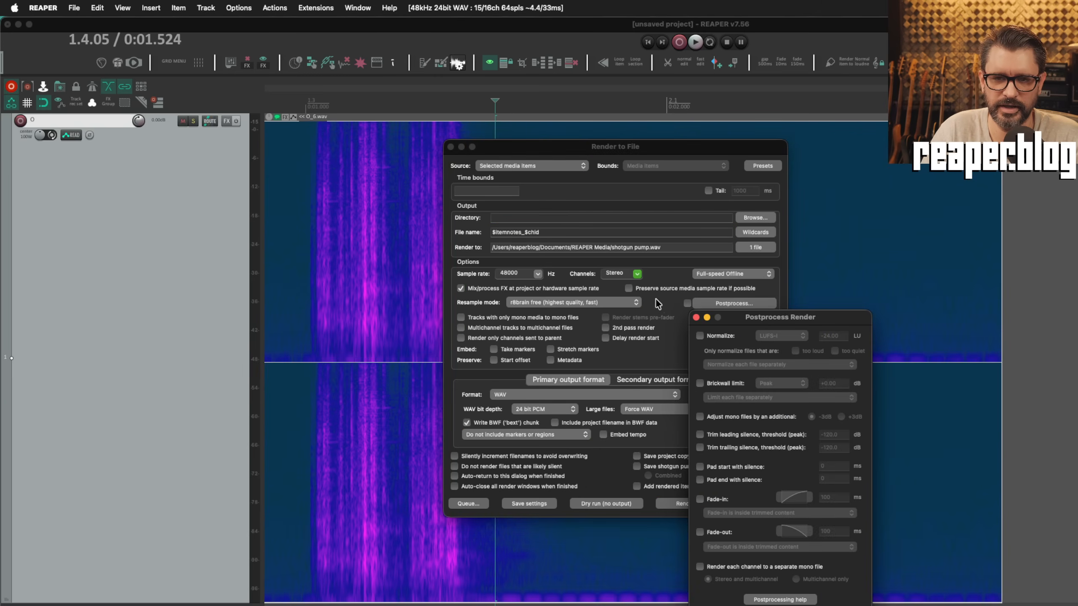
key(Escape)
click(766, 248)
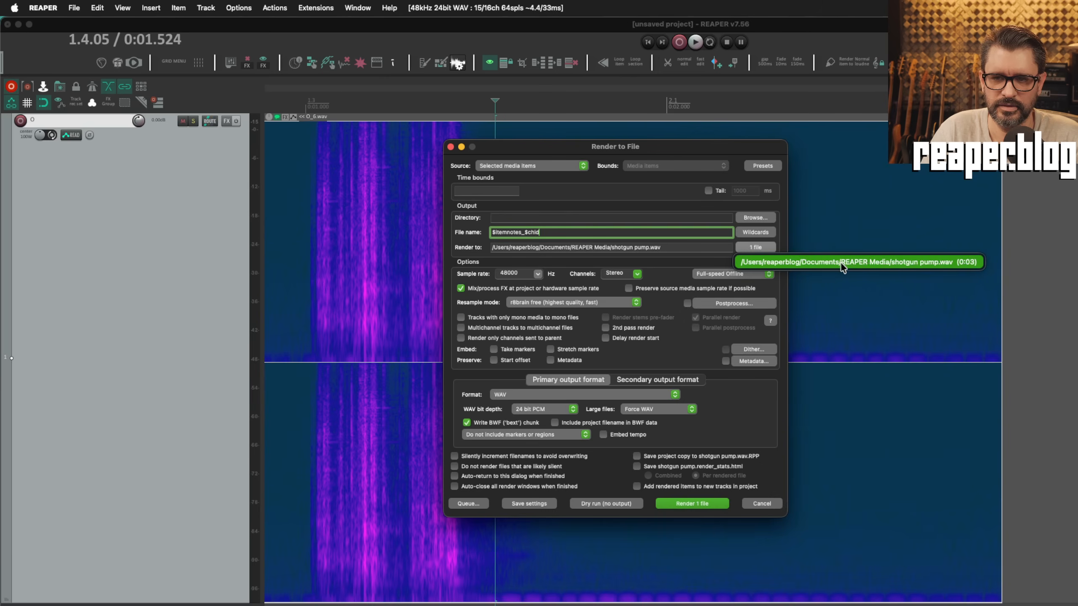
Step: Switch the render channels between Mono and Stereo, ending on Mono
click(635, 279)
click(637, 275)
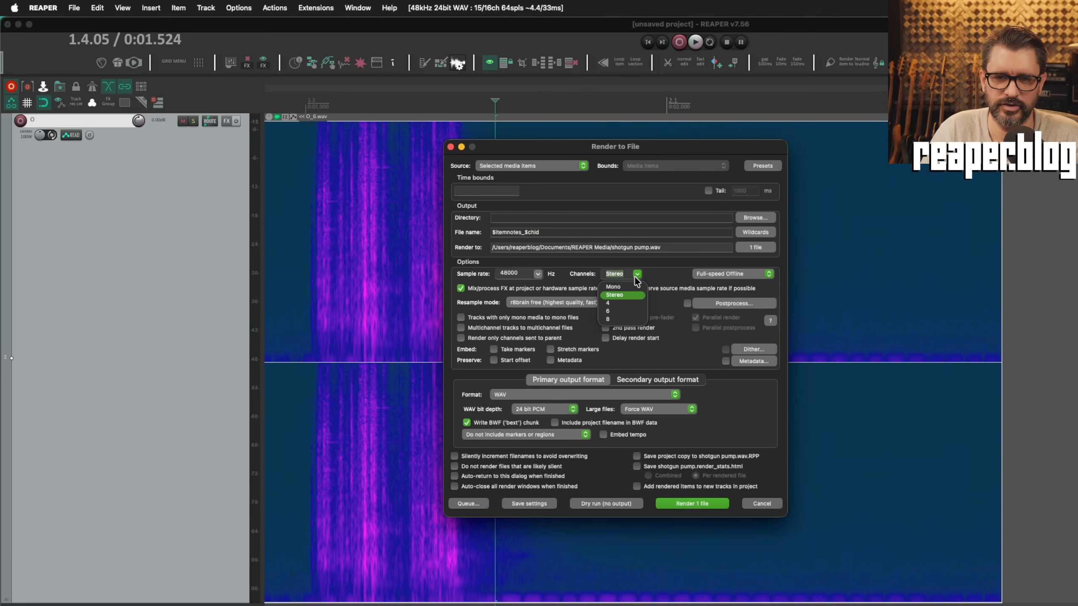
click(632, 288)
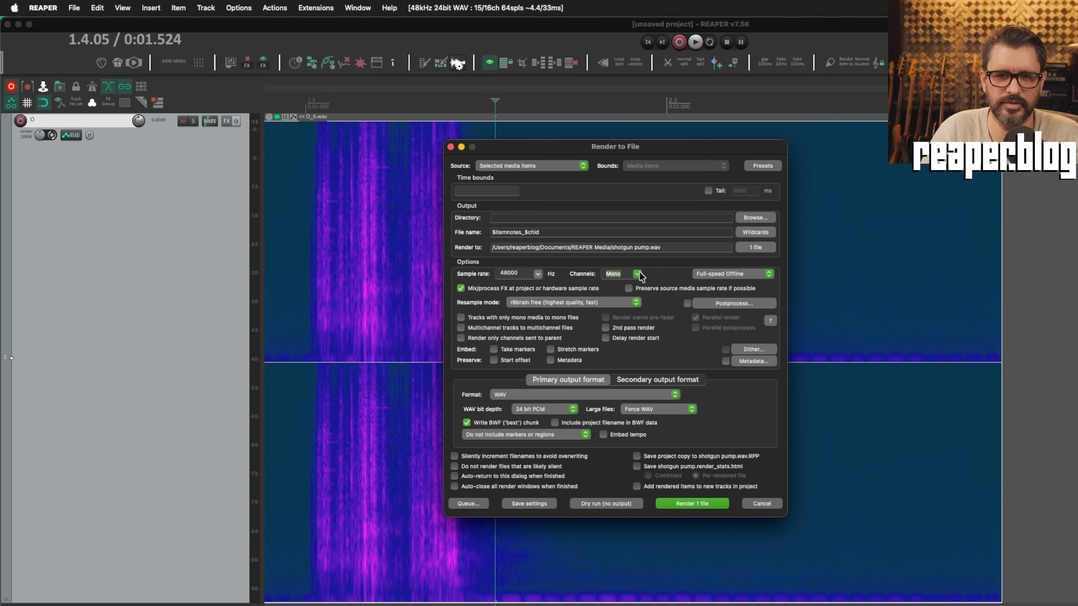
click(638, 275)
click(635, 297)
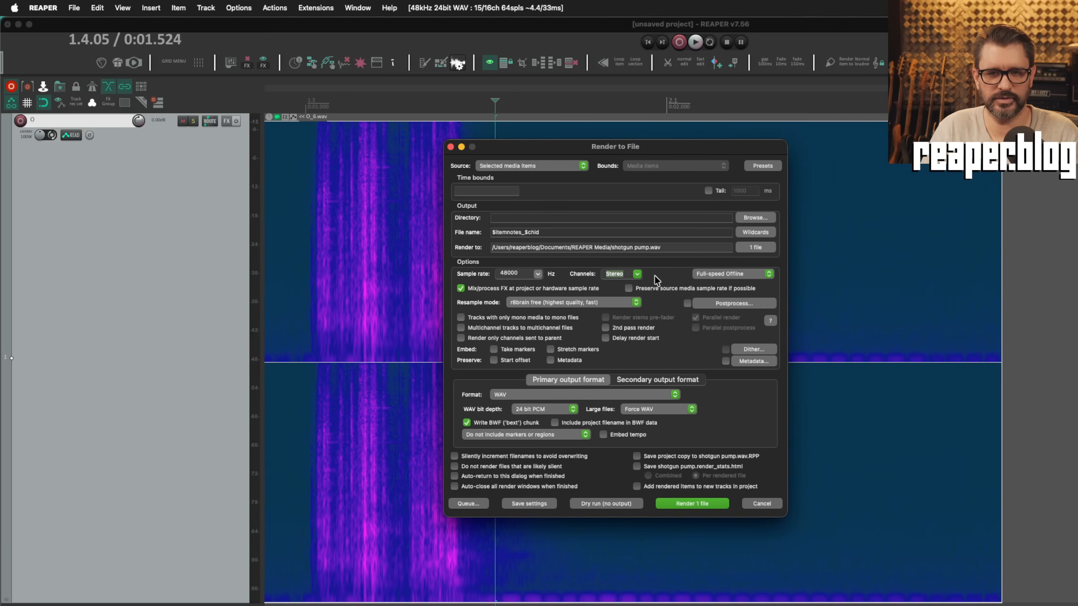
click(640, 276)
click(619, 288)
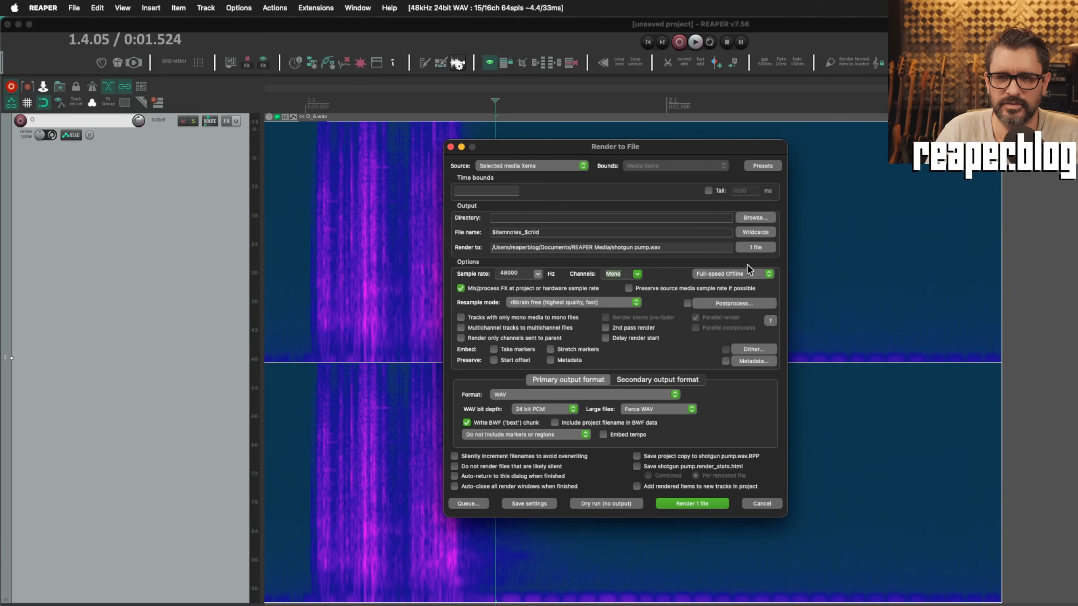
Step: Enable rendering each channel to a separate mono file in postprocessing and set the render channels to Stereo
click(699, 304)
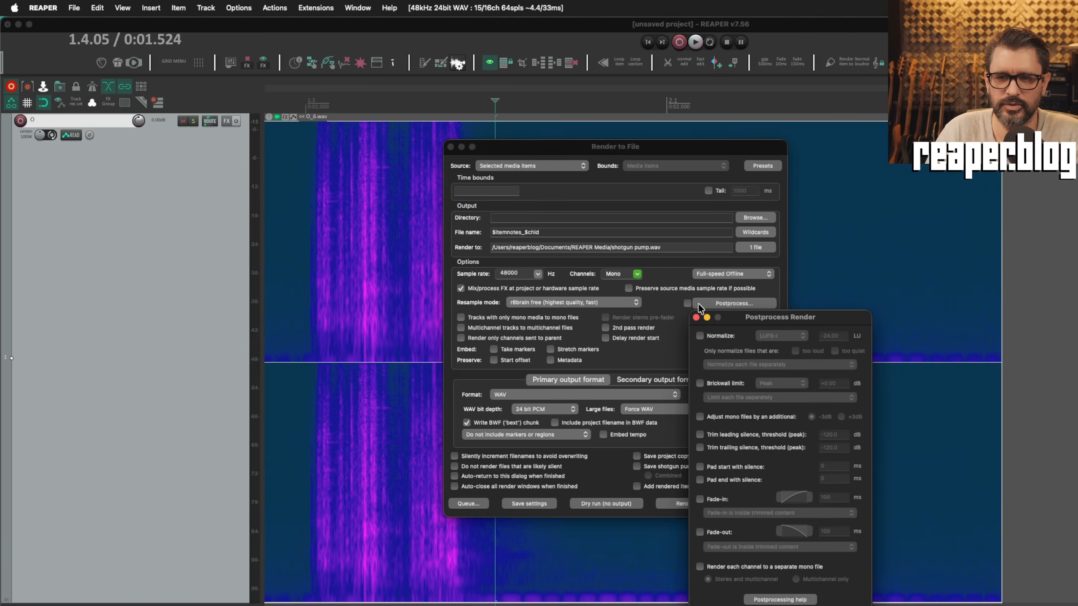
click(700, 567)
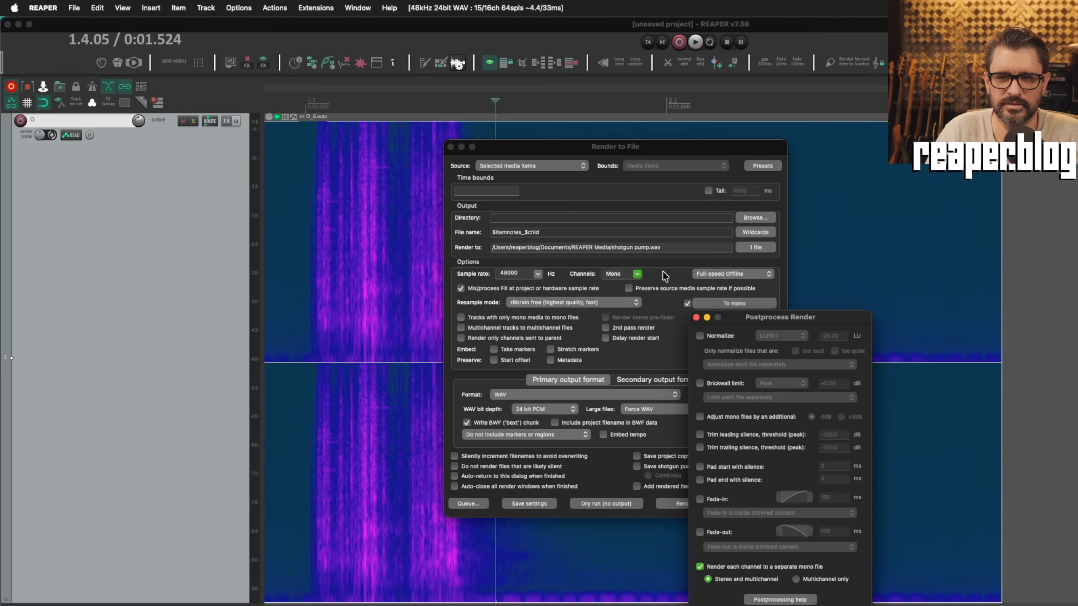
click(637, 274)
click(623, 296)
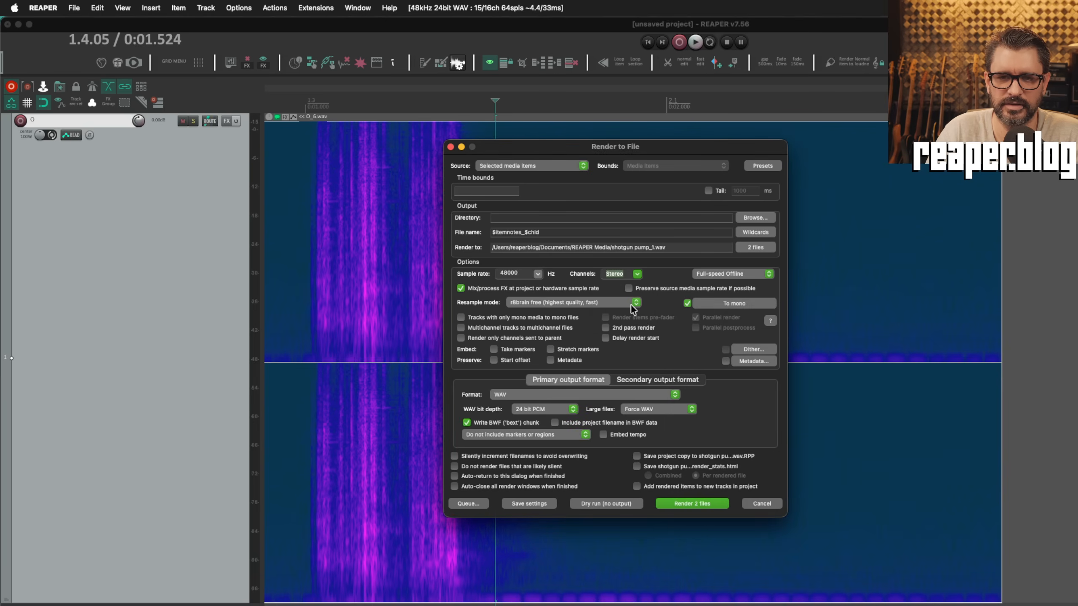
click(641, 275)
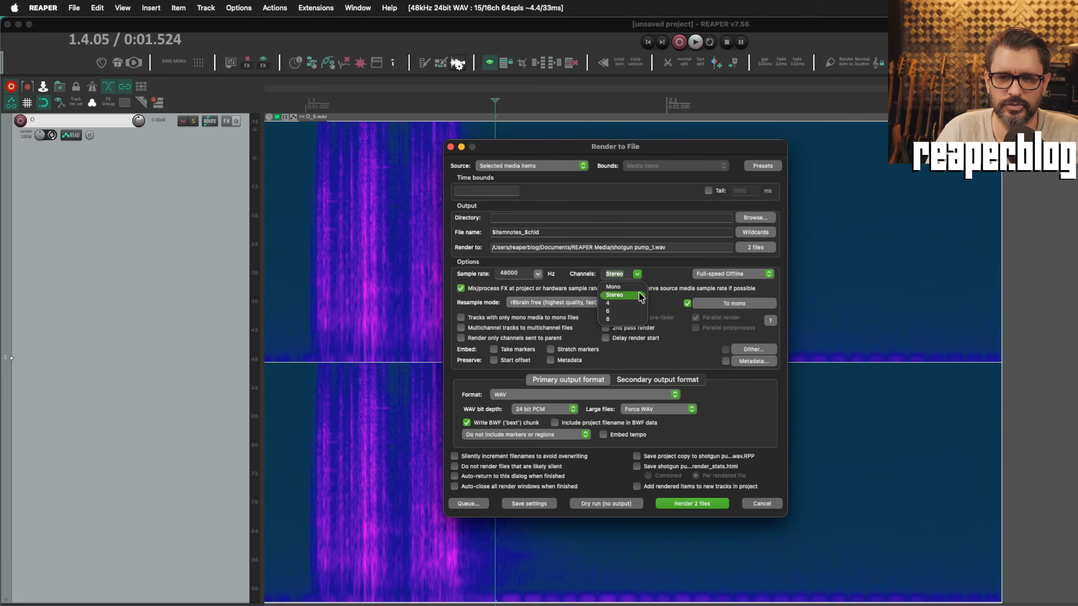
click(660, 285)
Step: Set the render file name to $itemnotes_$chid{N}(Left,Right) and inspect the list of output files
click(535, 233)
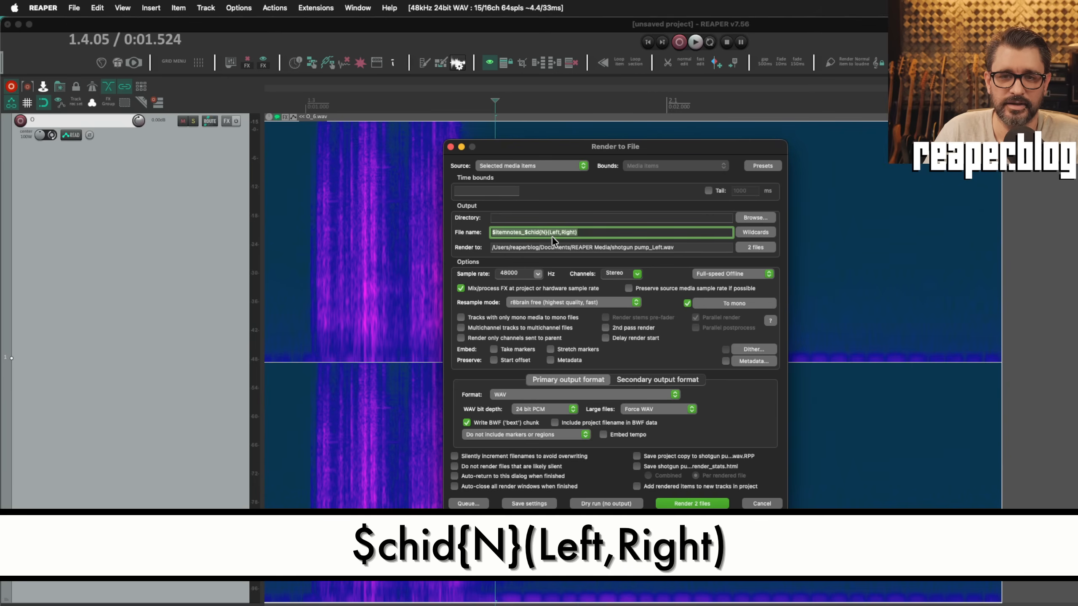
click(589, 236)
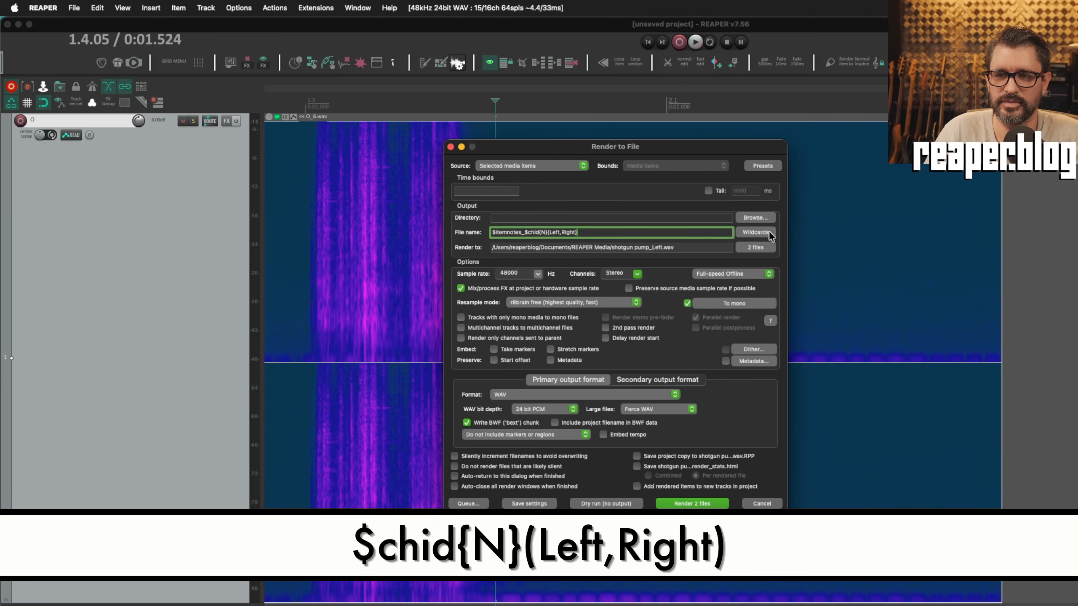
click(766, 247)
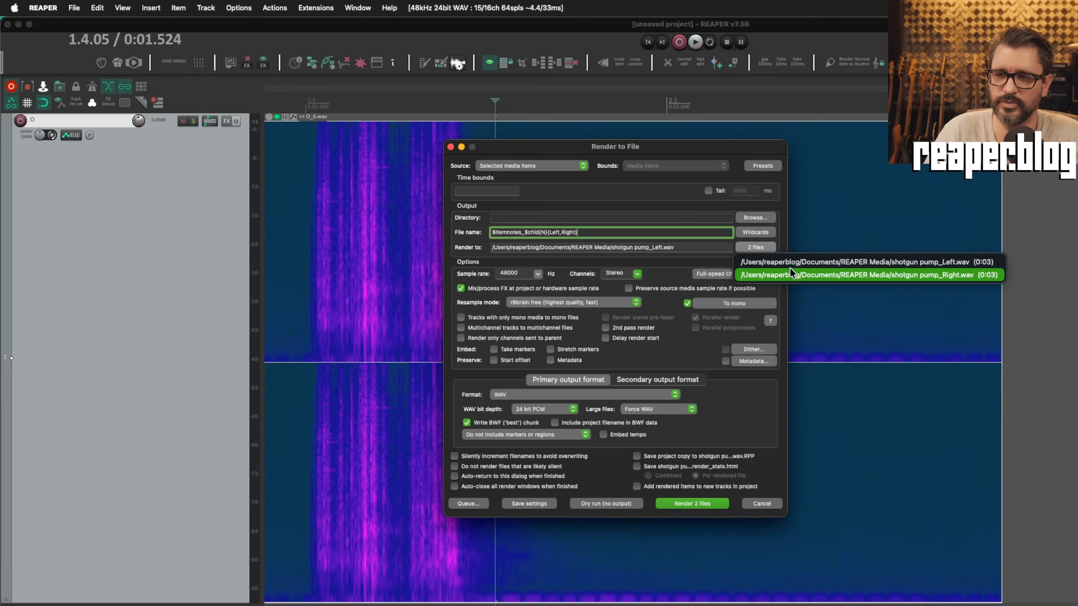
click(676, 264)
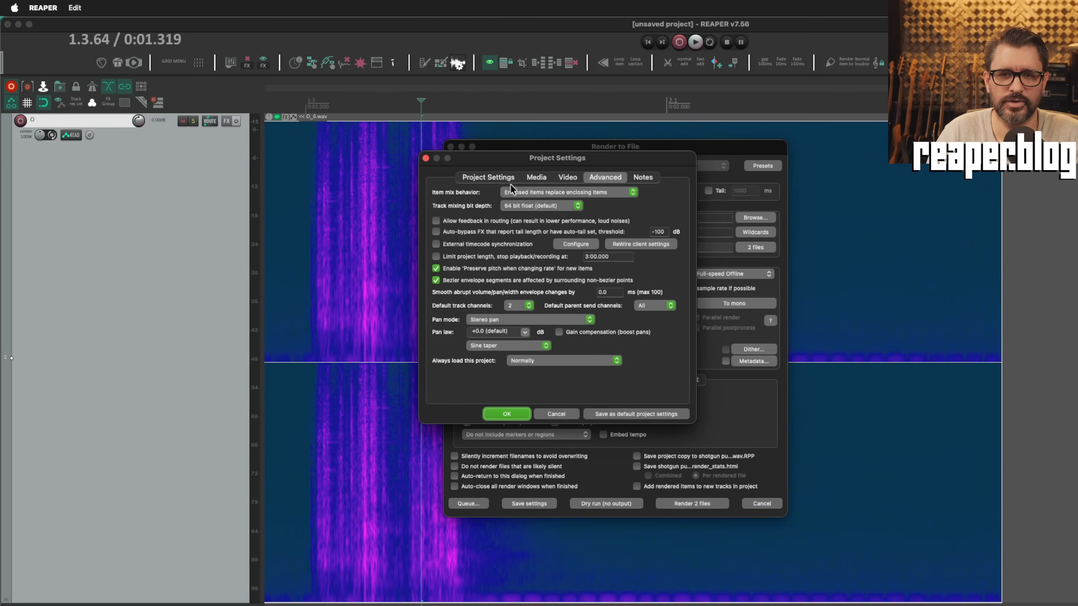
Step: In the project settings notes, set the title to "gun sounds" and the author to "REAPER.blog"
click(507, 178)
click(643, 180)
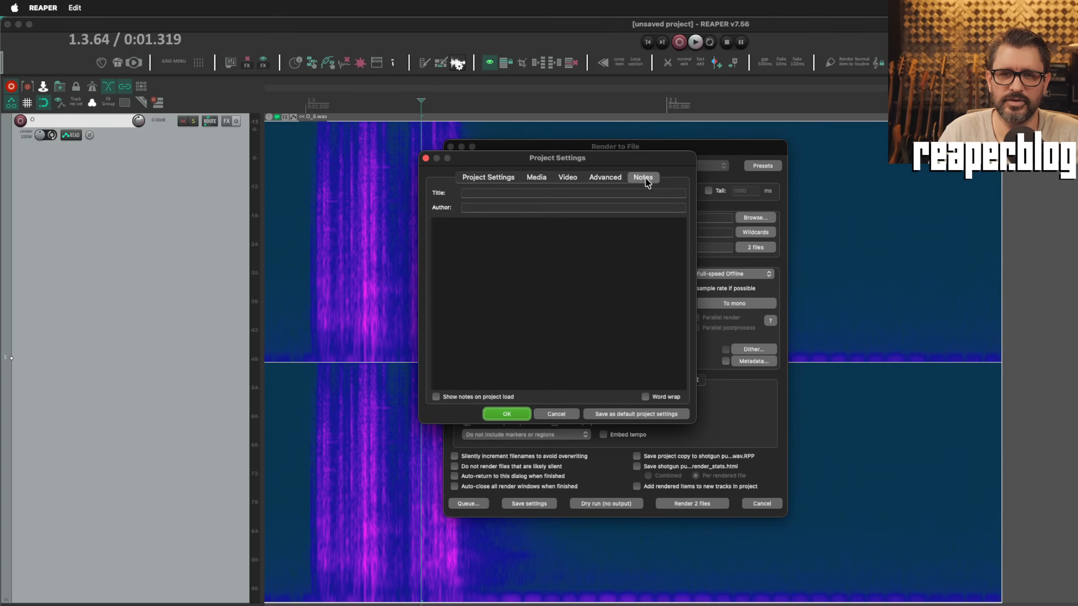
click(477, 193)
click(509, 208)
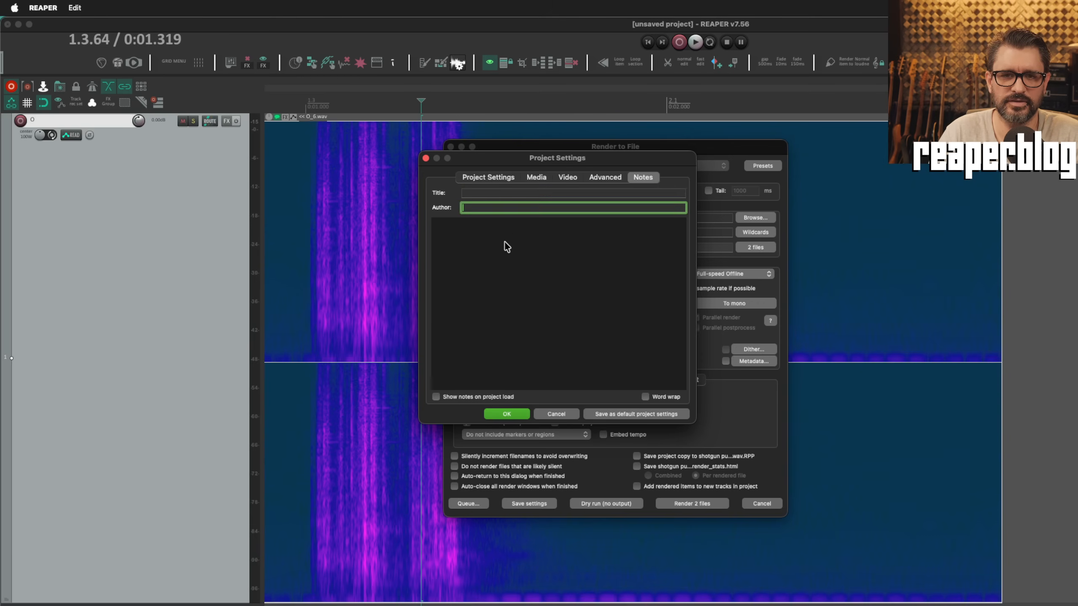
click(512, 255)
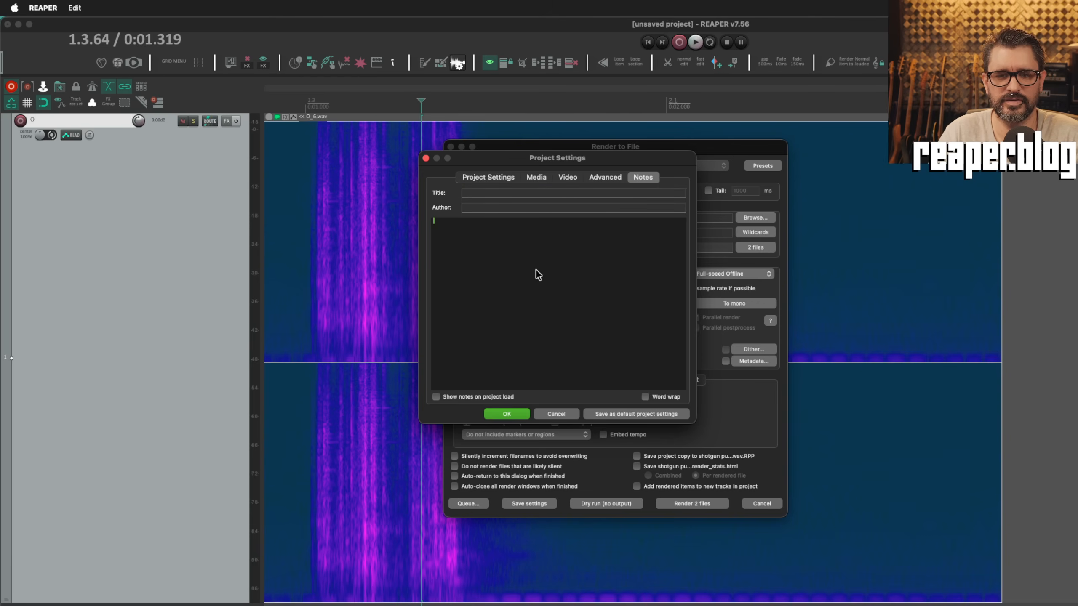
click(534, 195)
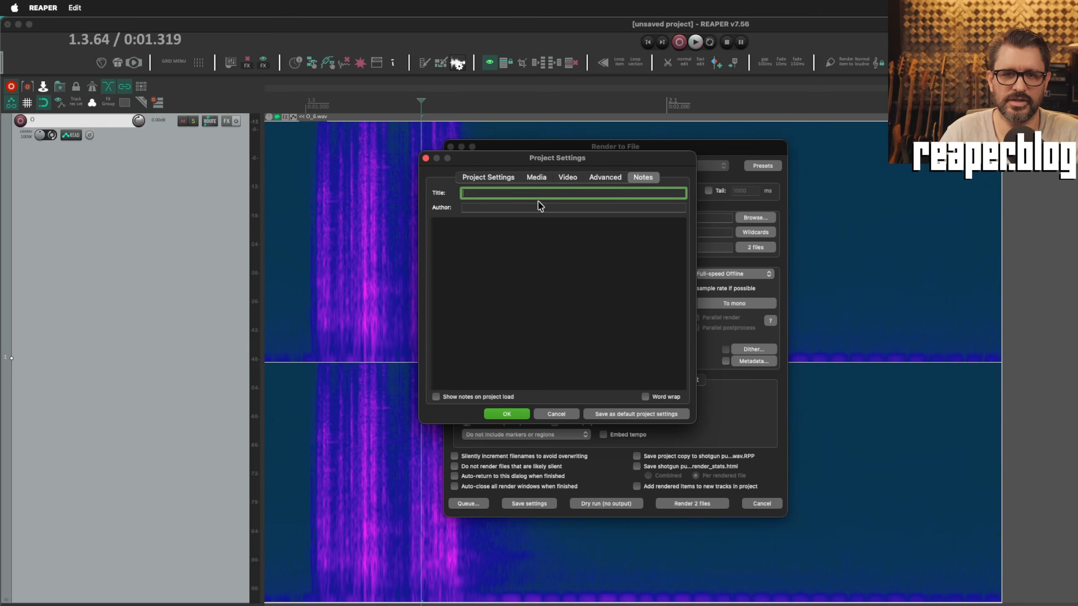
text(gun sounds)
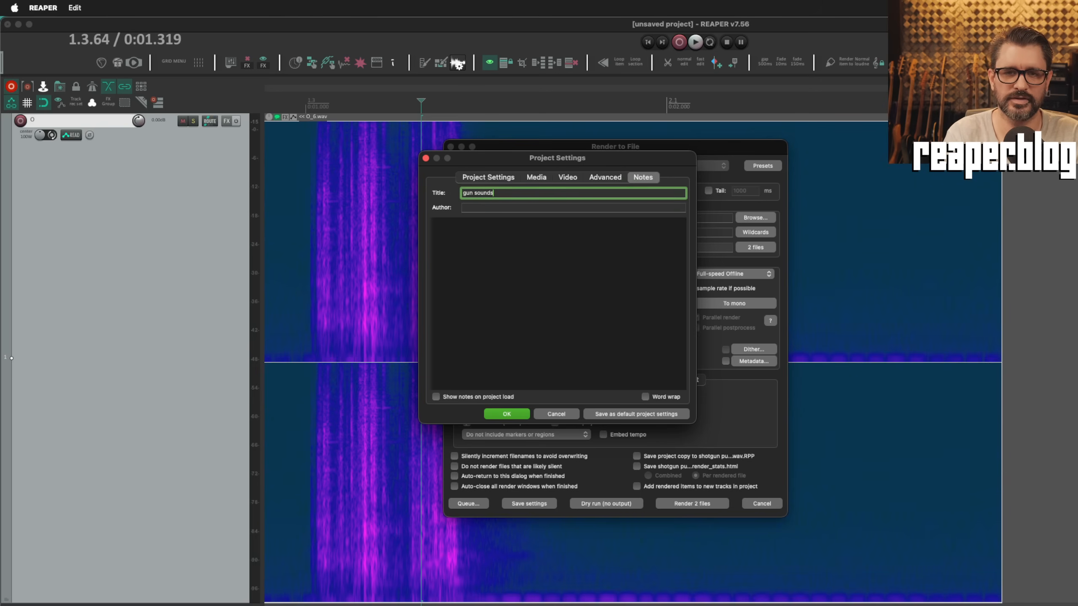
key(Tab)
text(rea)
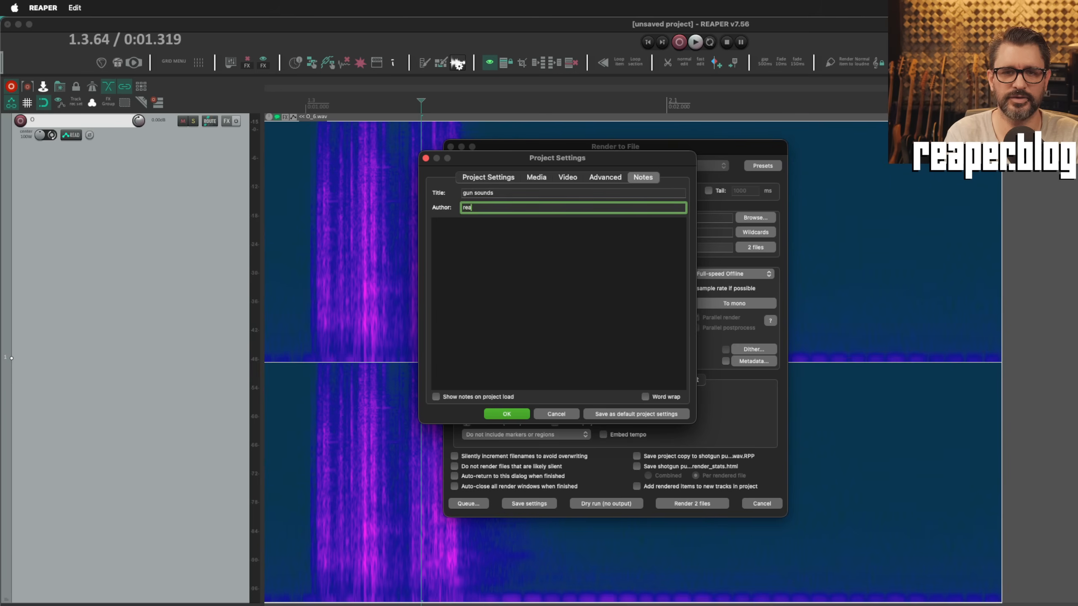
text(per.bl)
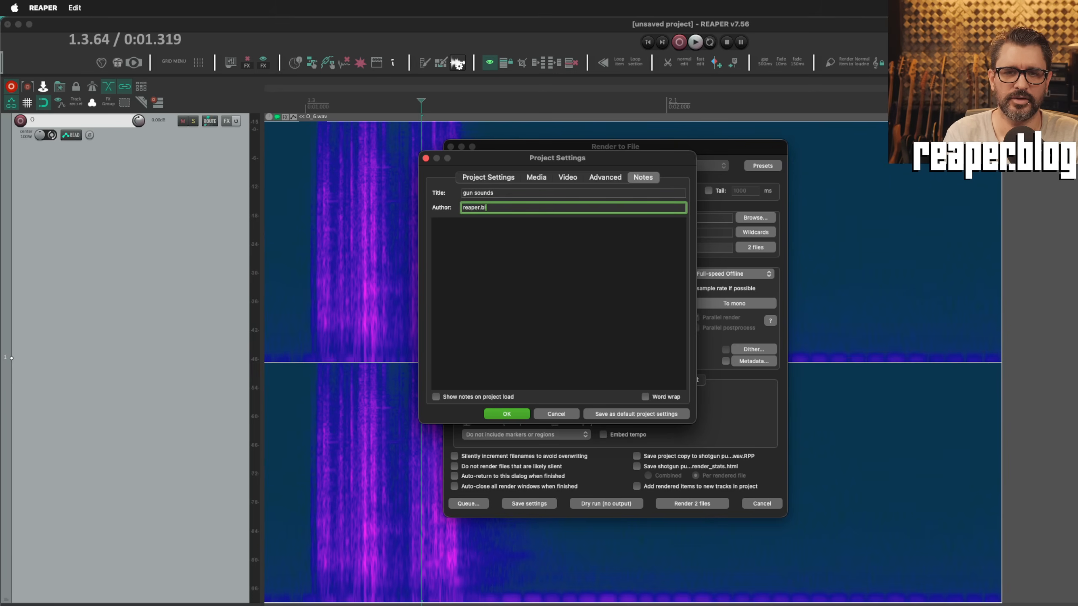
text(og)
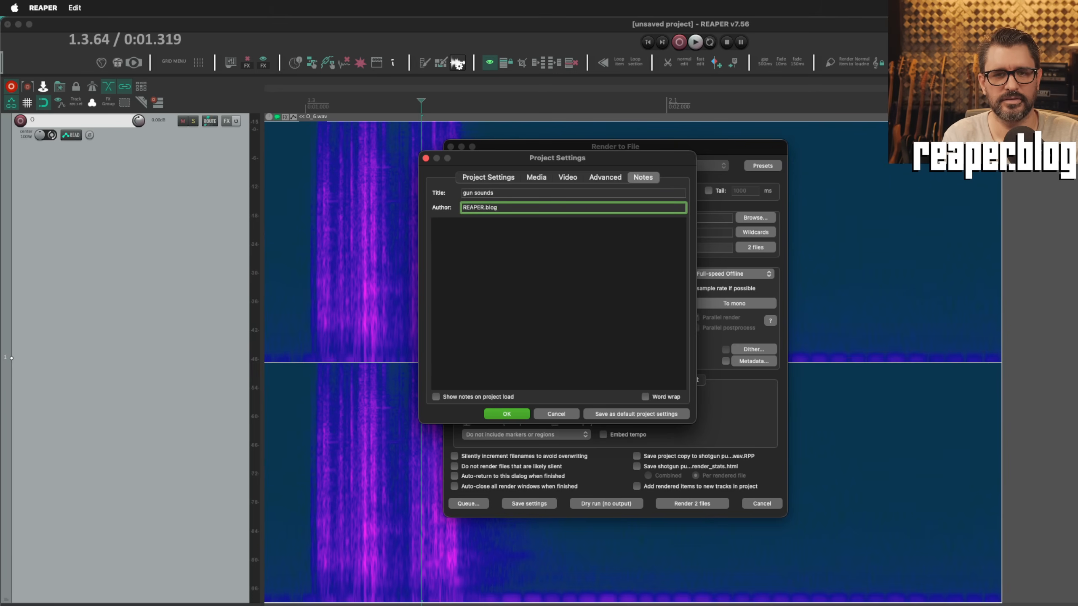
Step: Write "this is project notes" as the project notes and apply the project settings
key(Tab)
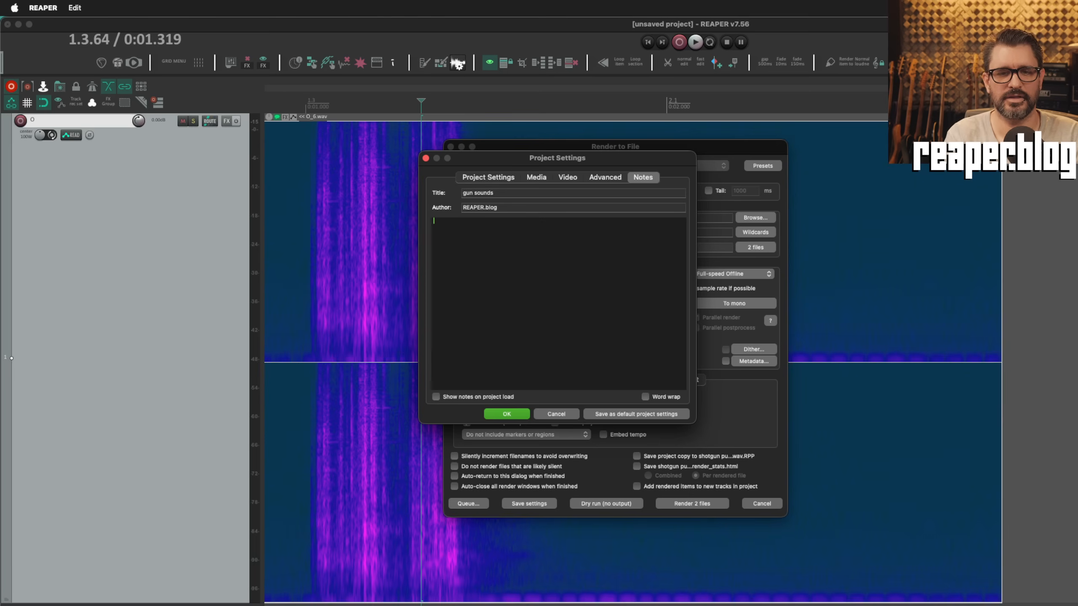
text(this is project)
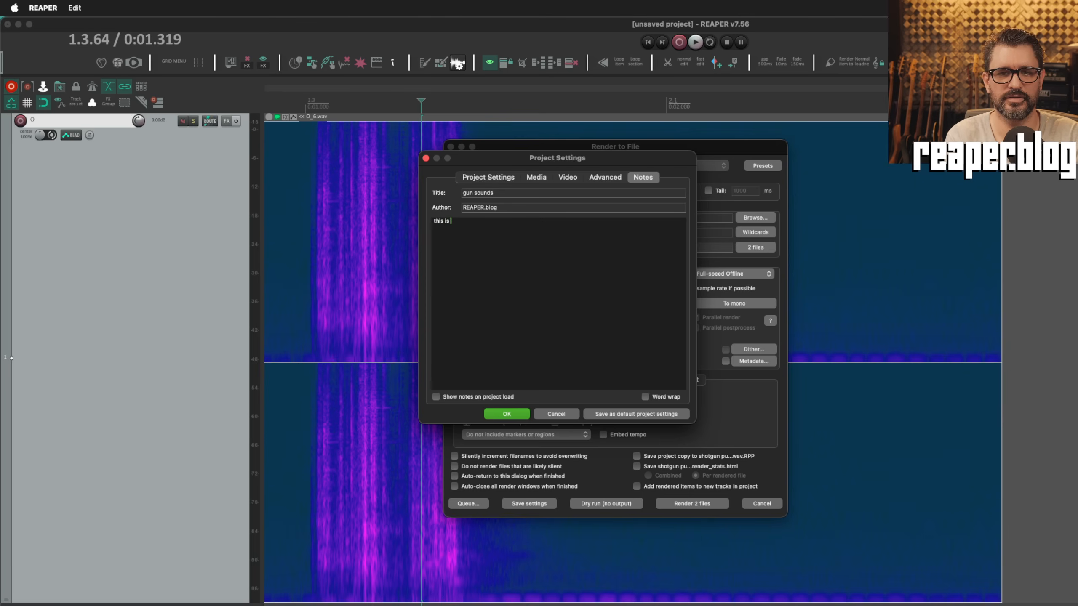
text( notes)
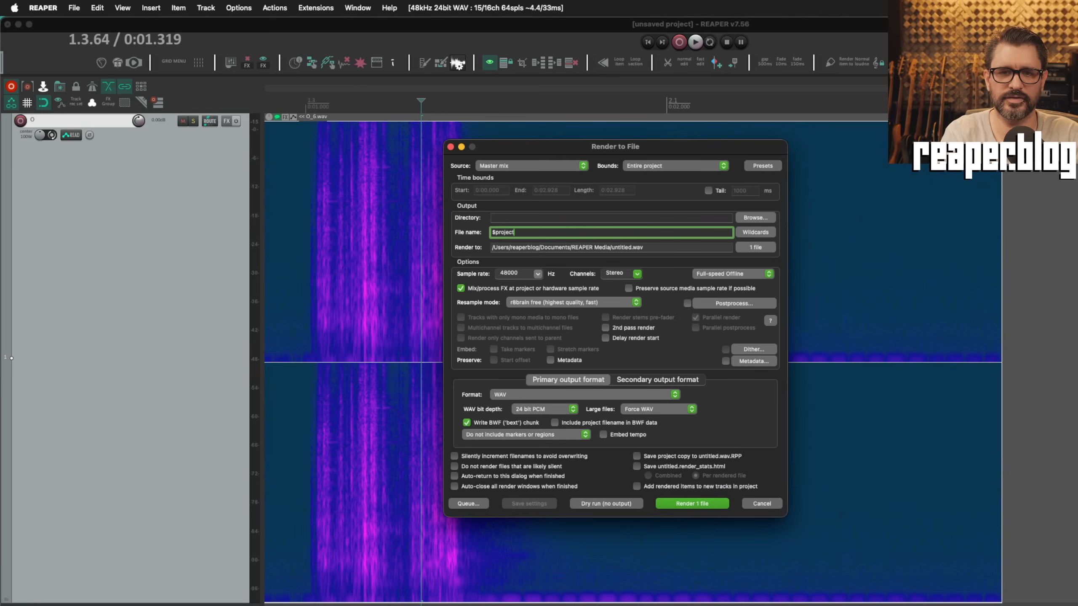
Step: Set the render file name to the wildcard $projectnotes
text(notes)
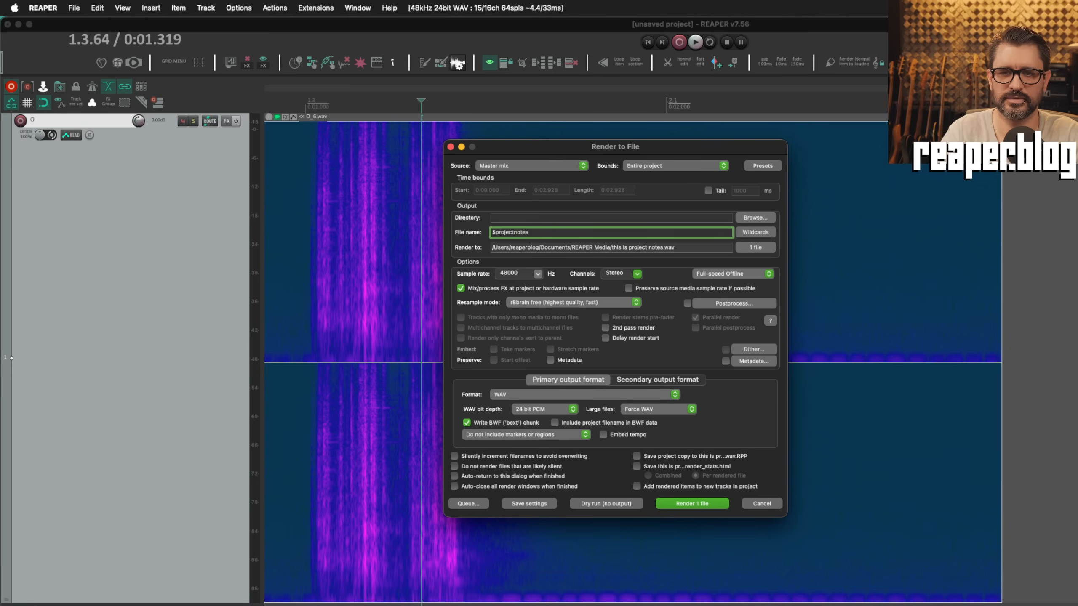
key(super+a)
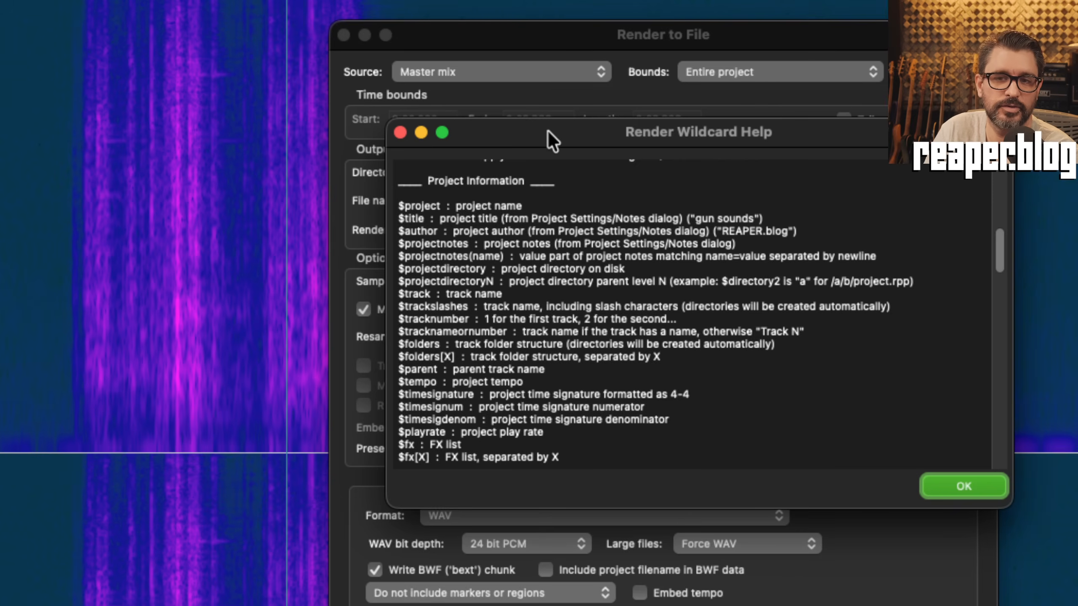
Step: Move the wildcard help off the render settings and remove "(name)" from the file name, leaving $projectnotes
drag(547, 132, 960, 172)
click(585, 203)
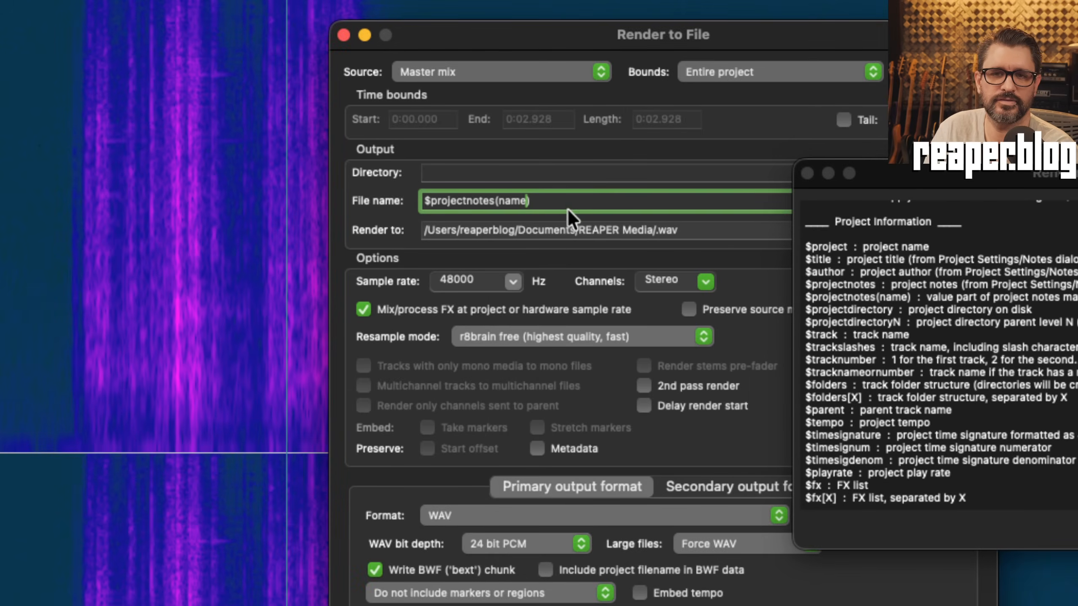
key(BackSpace)
key(BackSpace)
key(BackSpace)
key(BackSpace)
key(BackSpace)
key(BackSpace)
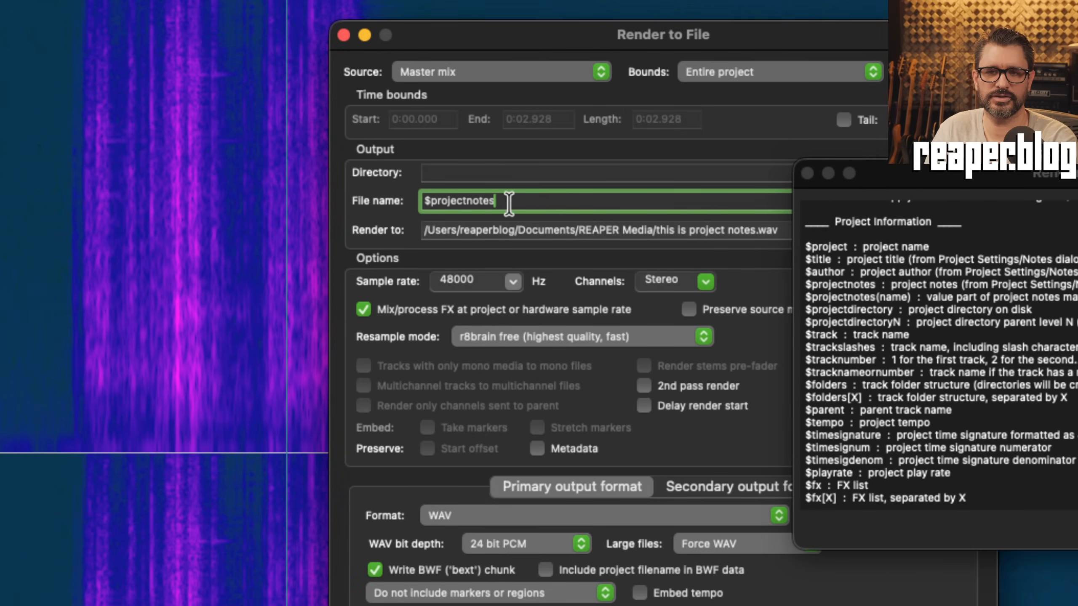
Step: Bring the wildcard help back beside the file name and read the example for $projectnotes with name=value pairs
drag(944, 176, 739, 162)
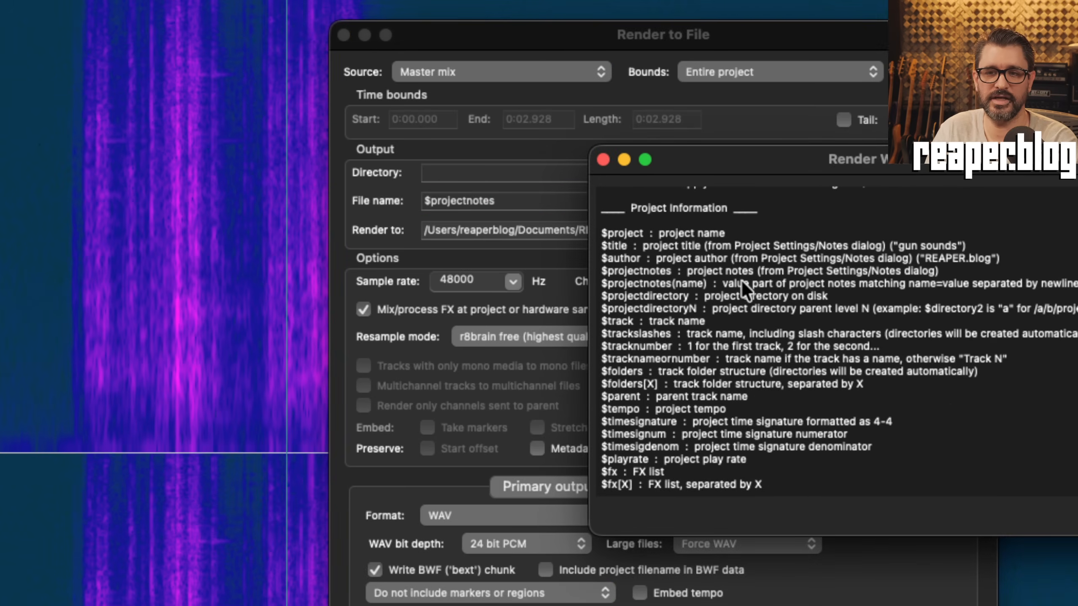
scroll(837, 286, up, 5)
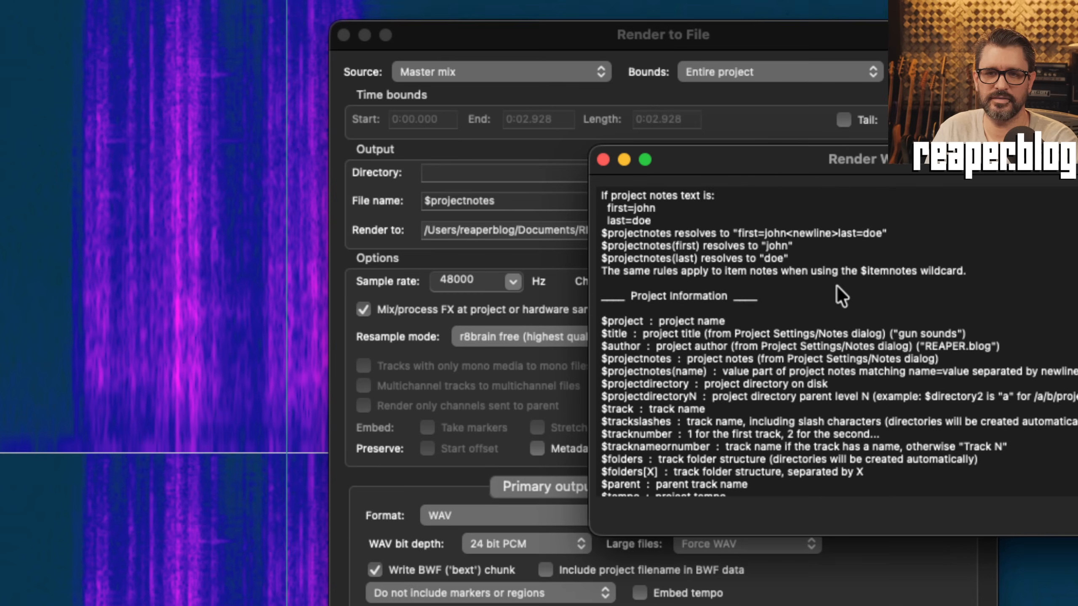
Step: Read the wildcard help example for project notes written as name=value lines, including the first=john line, and close the help
scroll(838, 287, up, 3)
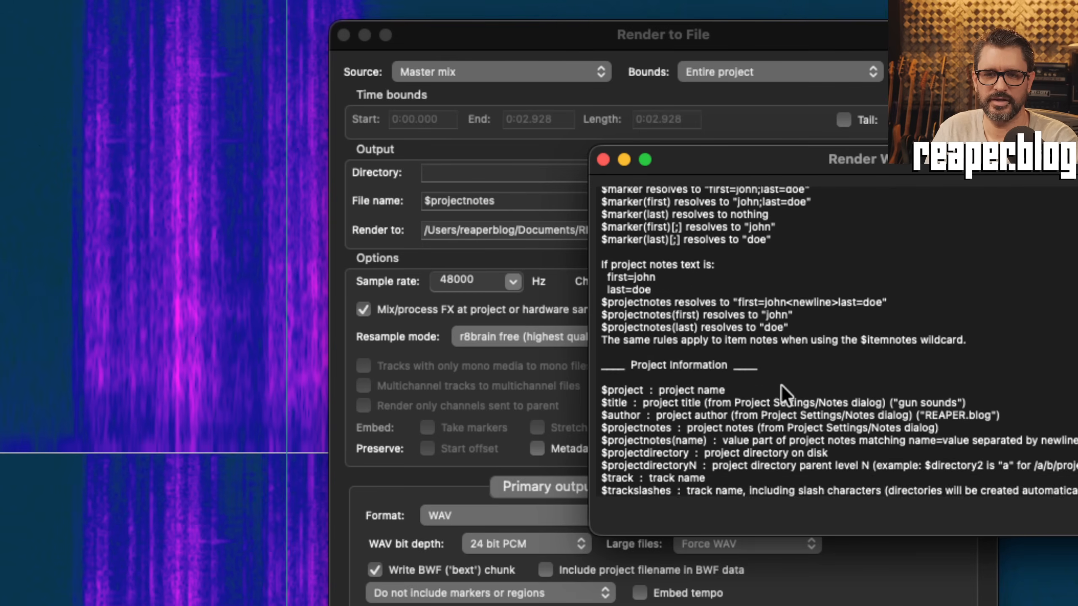
scroll(780, 367, up, 1)
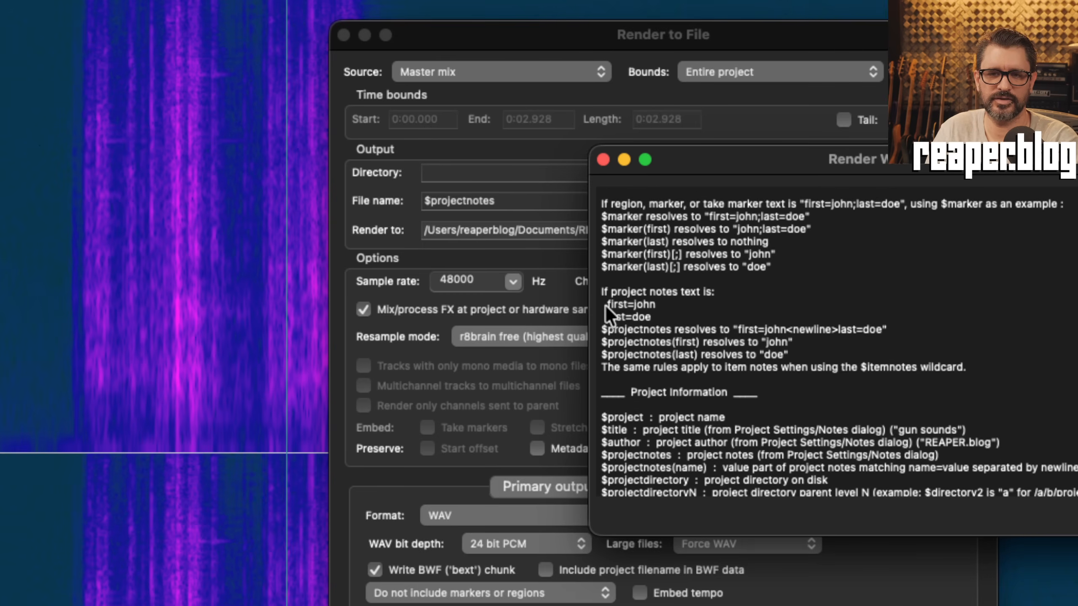
drag(606, 305, 636, 304)
click(655, 309)
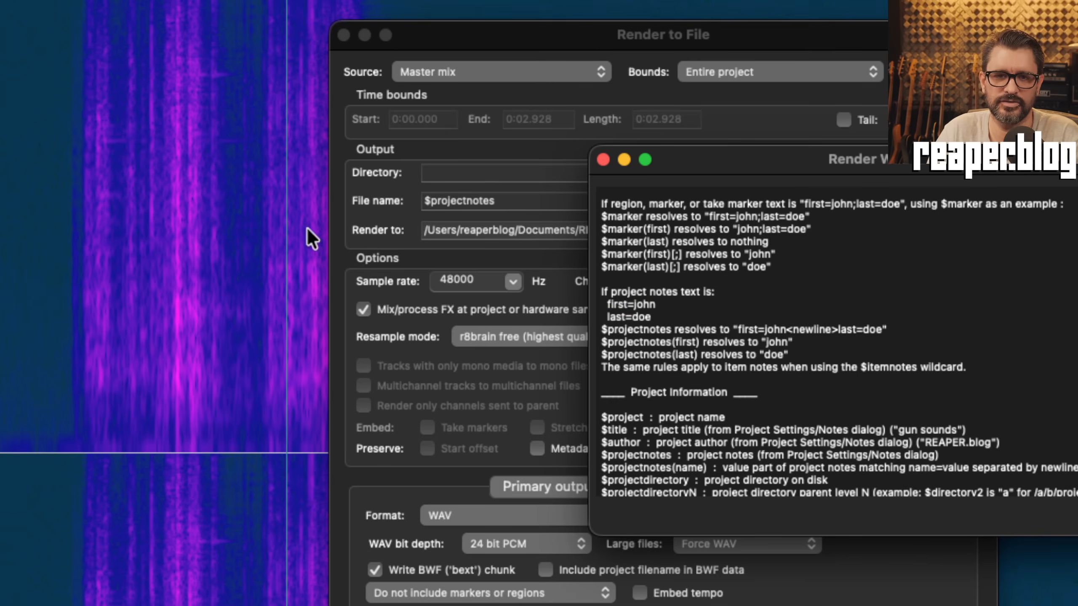
key(Escape)
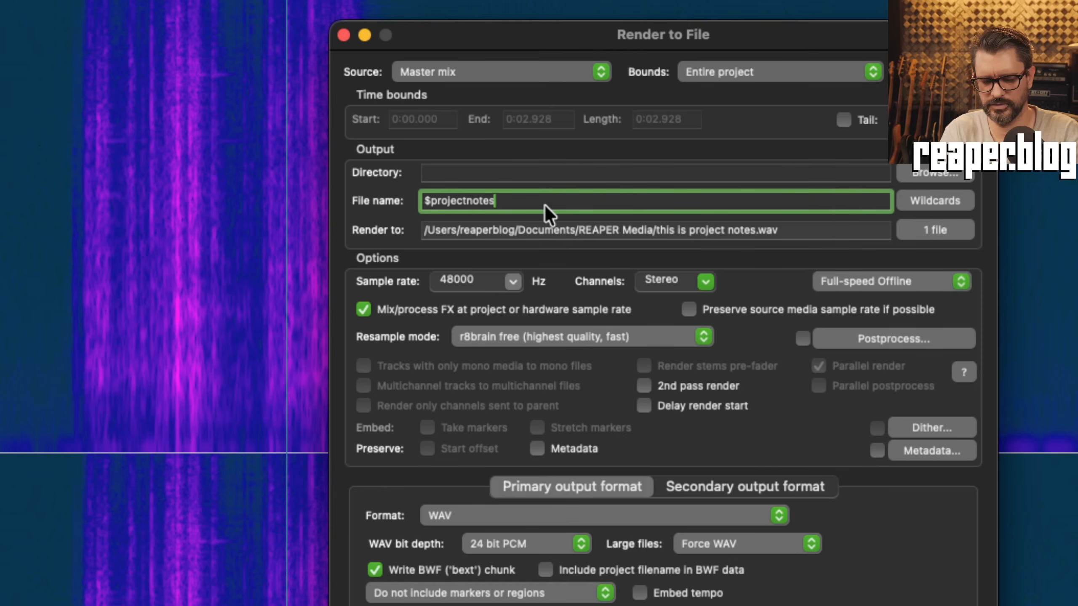
Step: Set the render file name to $projectnotes(coffee) and save the render settings
text((coffee)
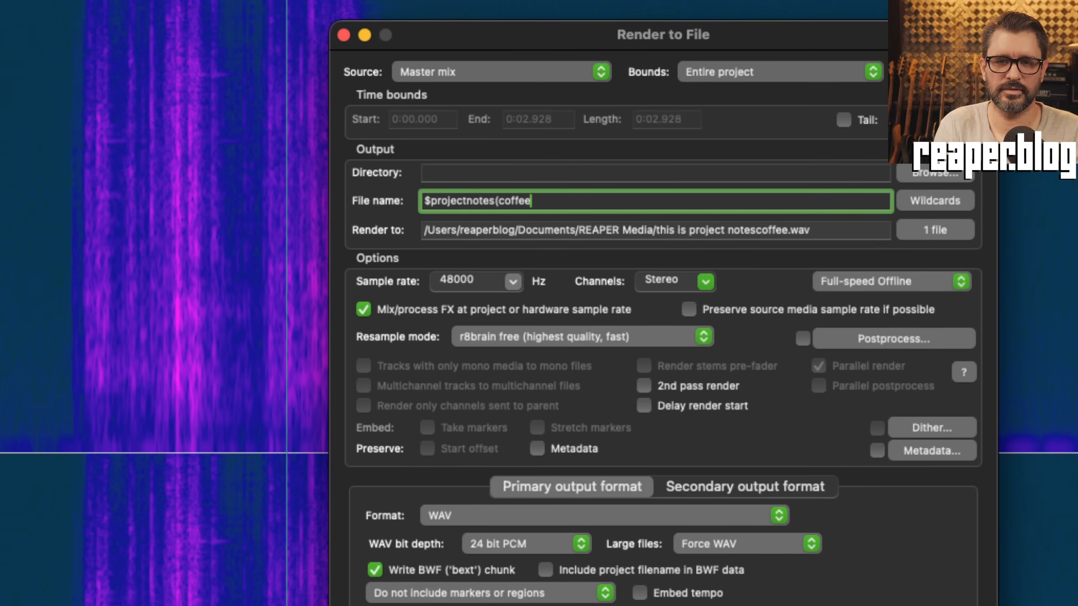
text())
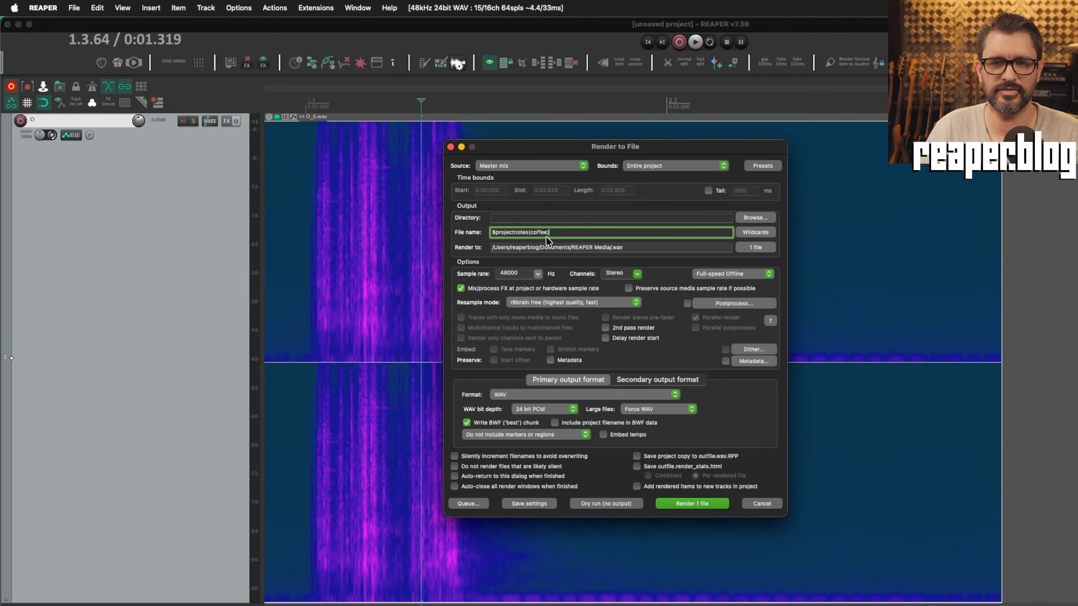
click(422, 226)
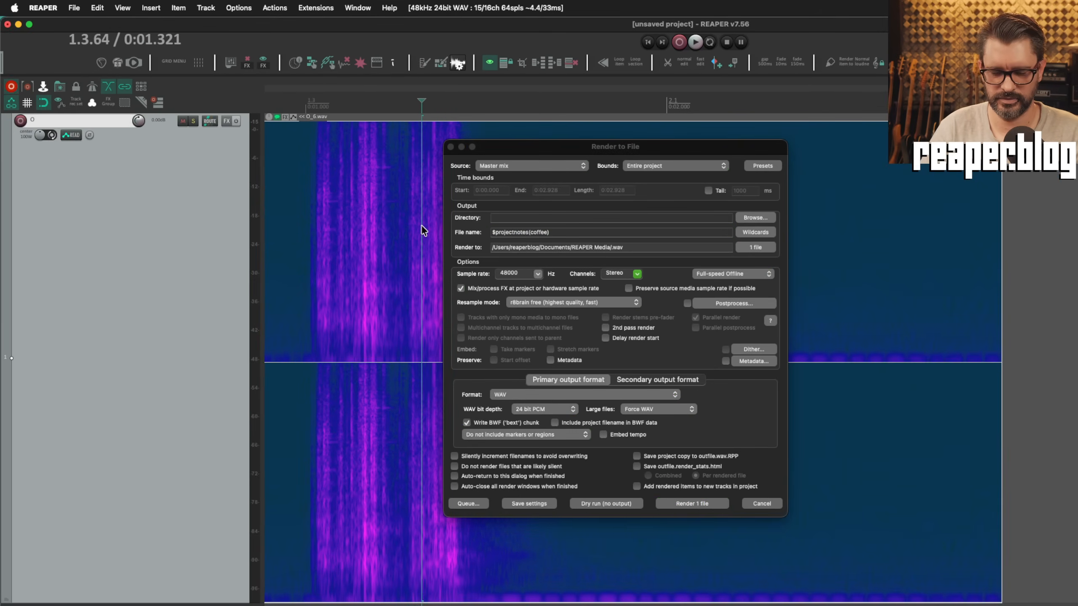
click(531, 503)
click(416, 304)
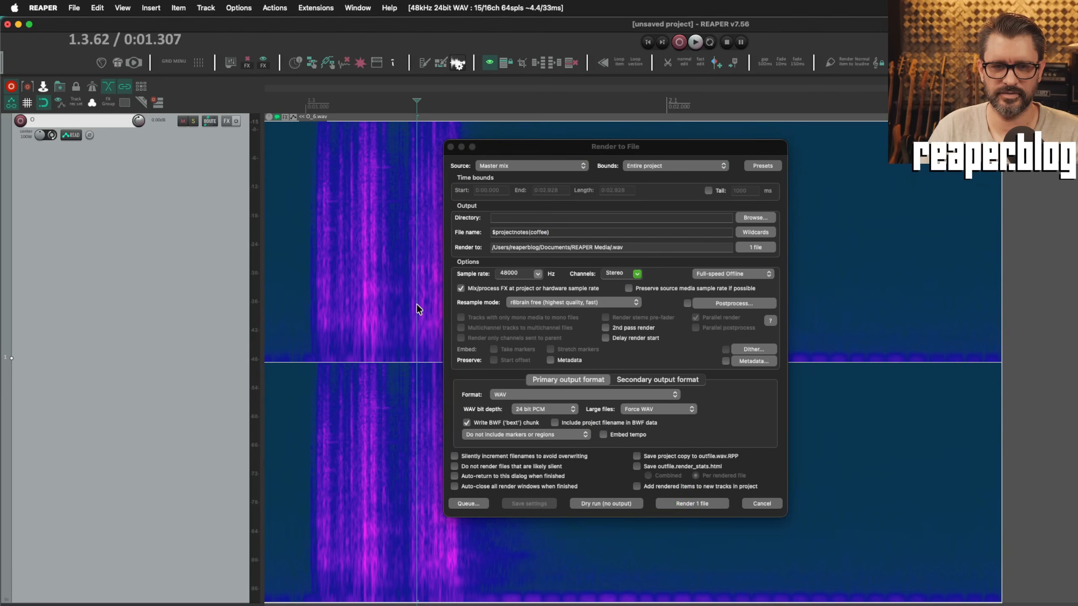
Step: Add the lines "coffee=great" and "tea=almost as good" below the existing project notes and apply the project settings
key(alt+Return)
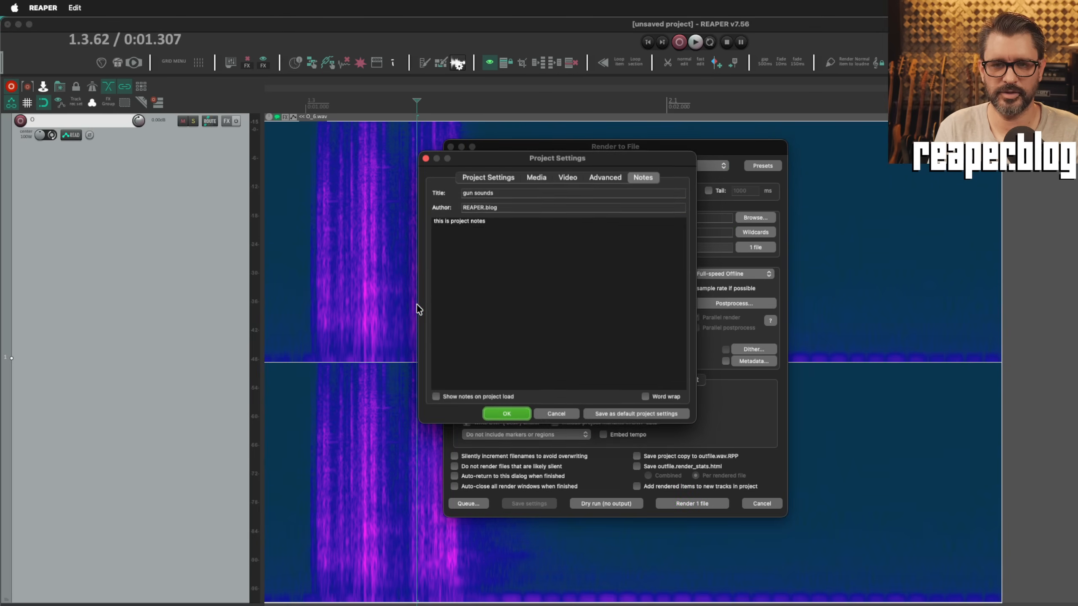
triple_click(502, 241)
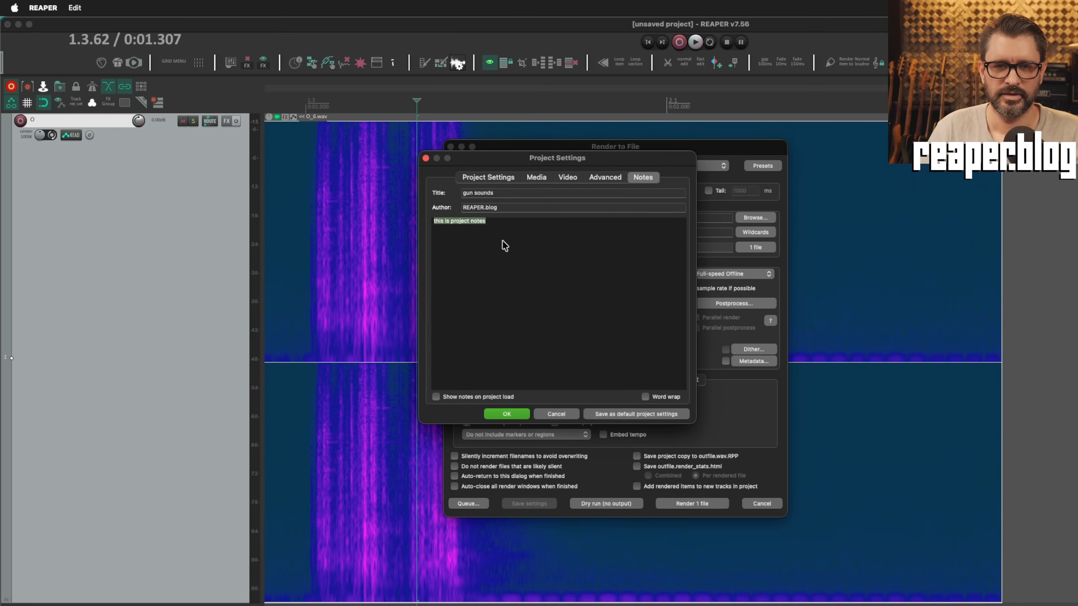
click(513, 251)
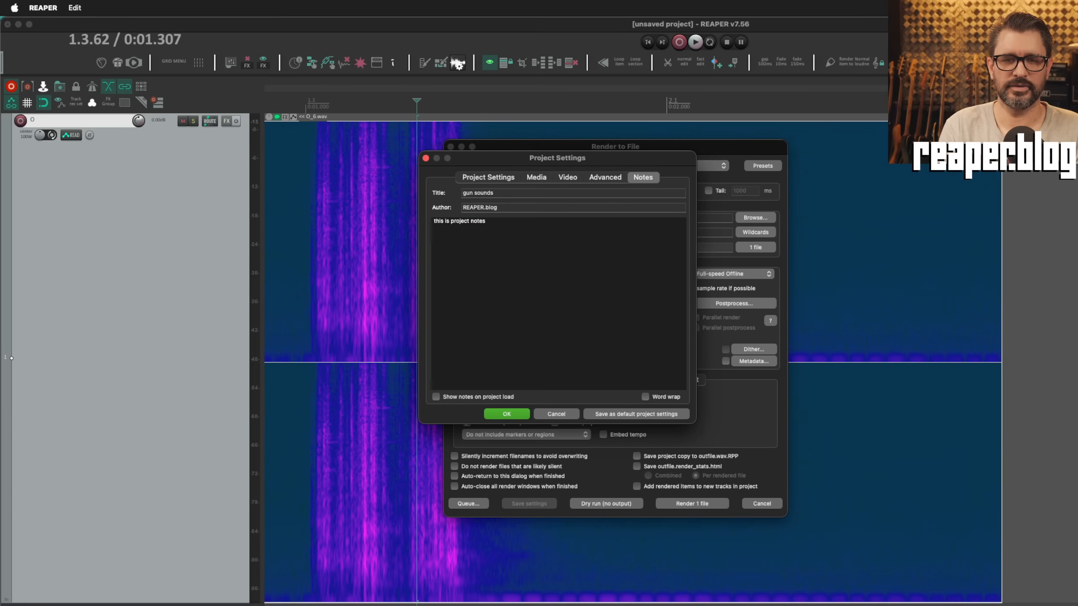
key(Return)
key(Return)
text(coffee)
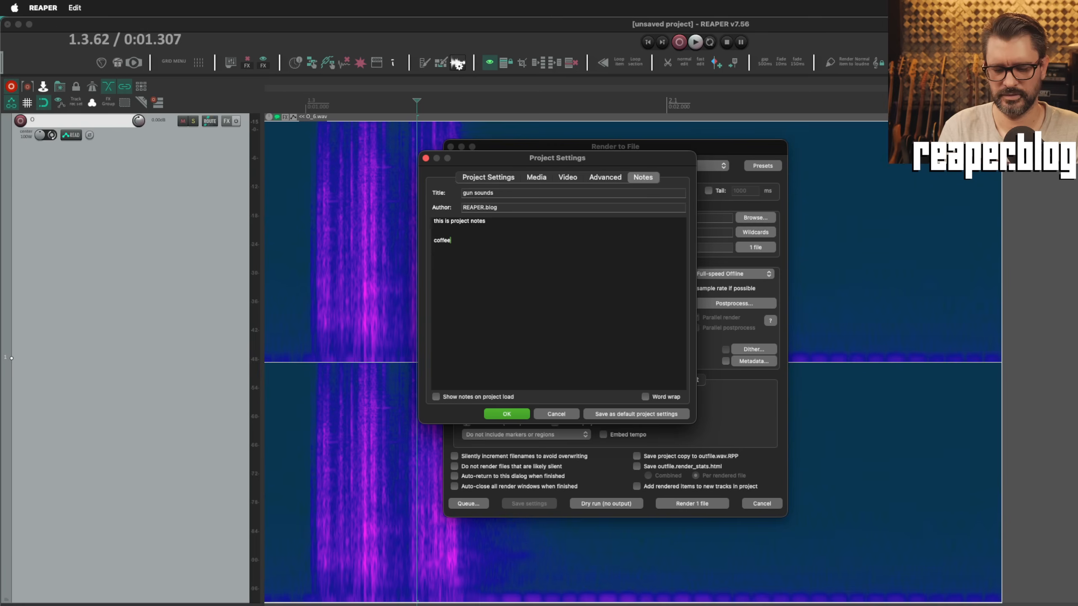
text(=great)
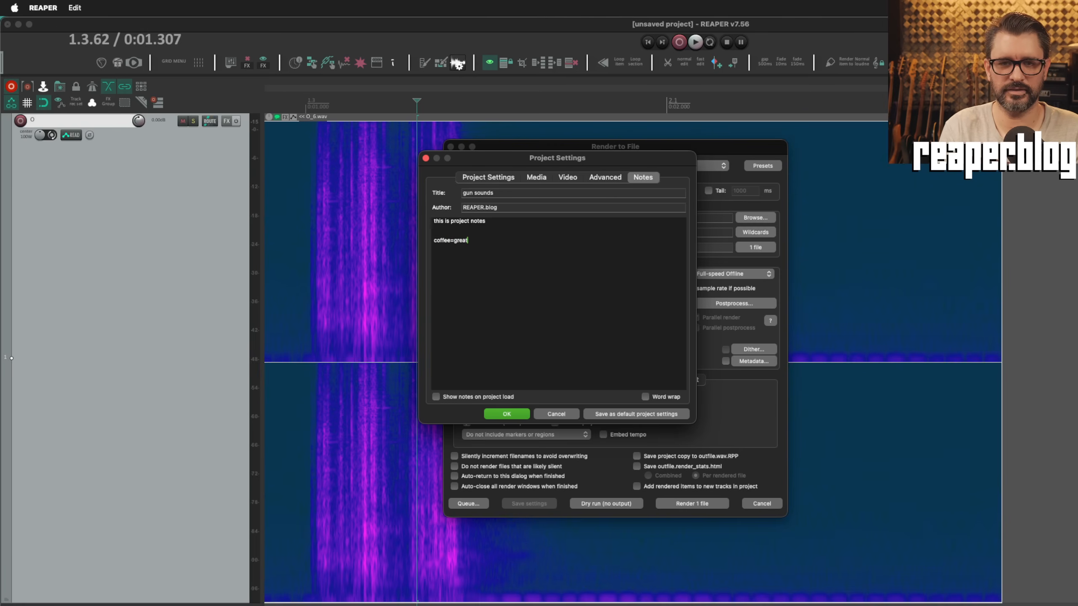
text(tee)
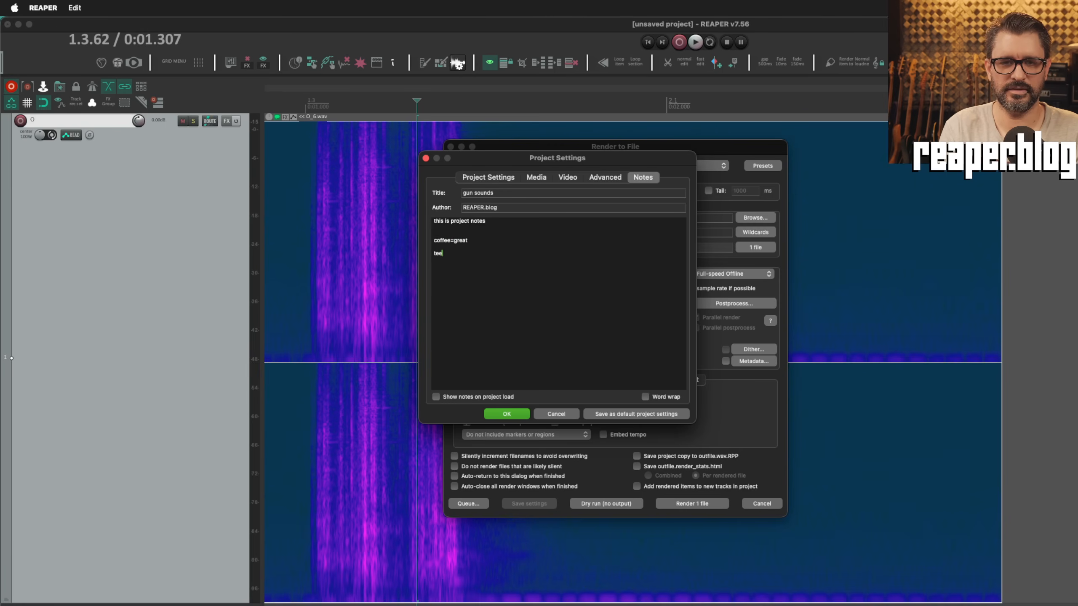
text(=)
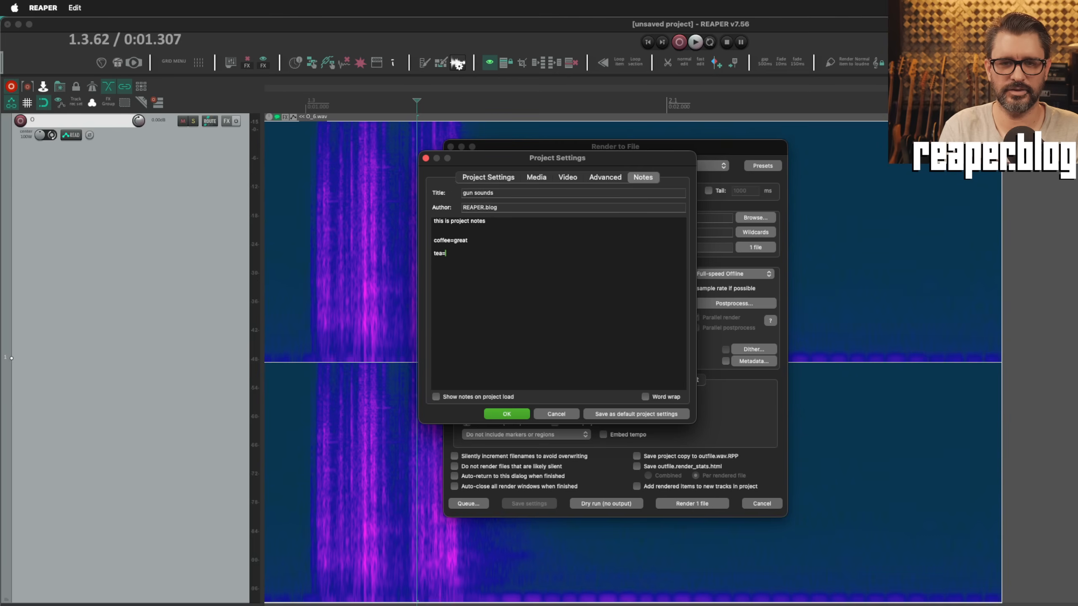
text(almost a)
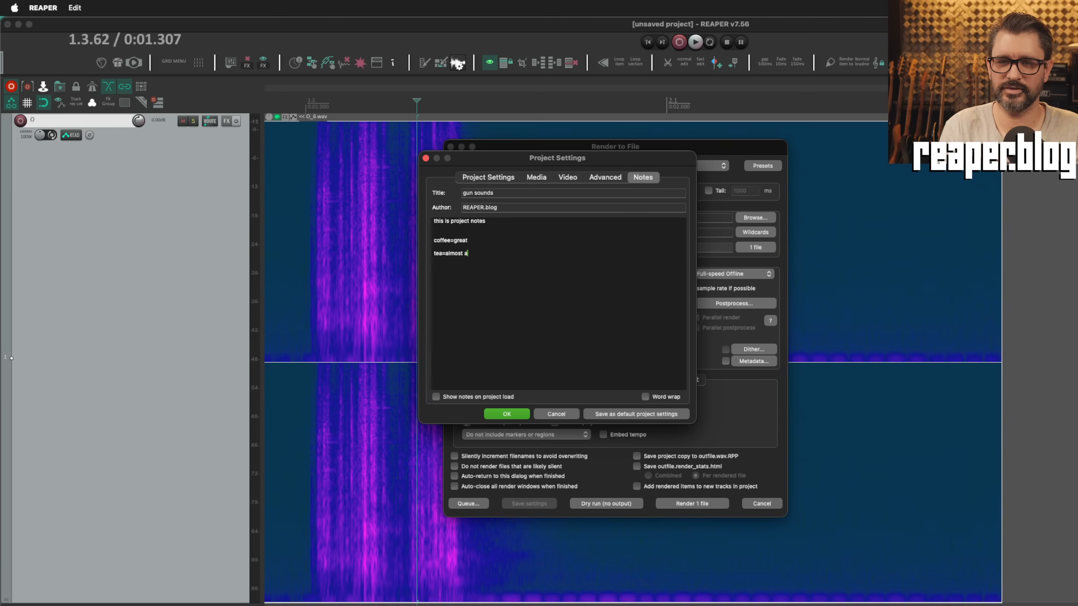
text(s good)
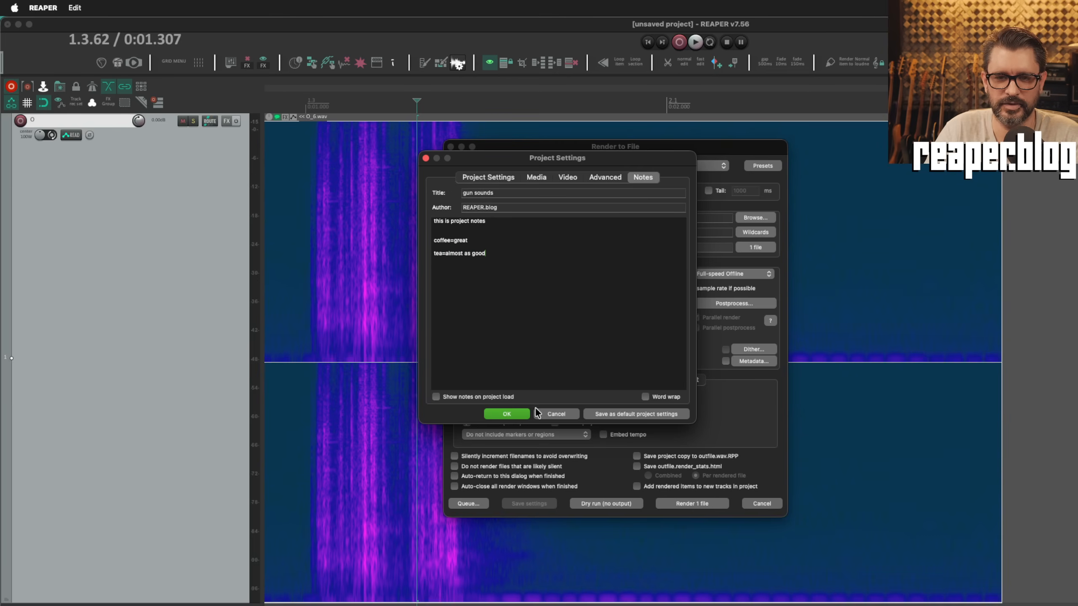
click(514, 415)
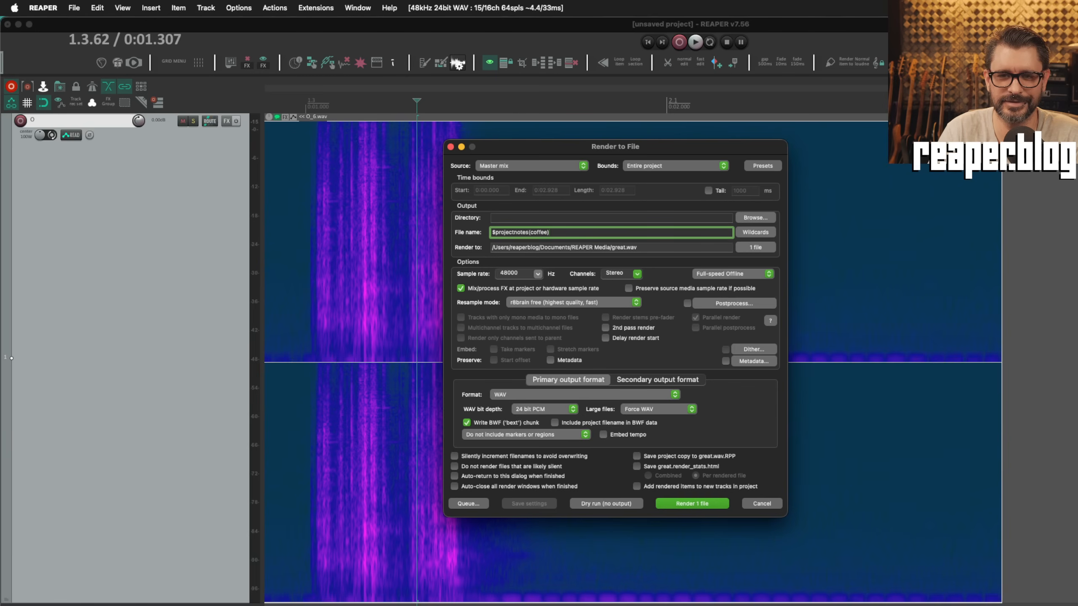
Step: Extend the render file name with a comma and the tea wildcard so it reads $projectnotes(coffee), $projectnotes(tea)
text(, )
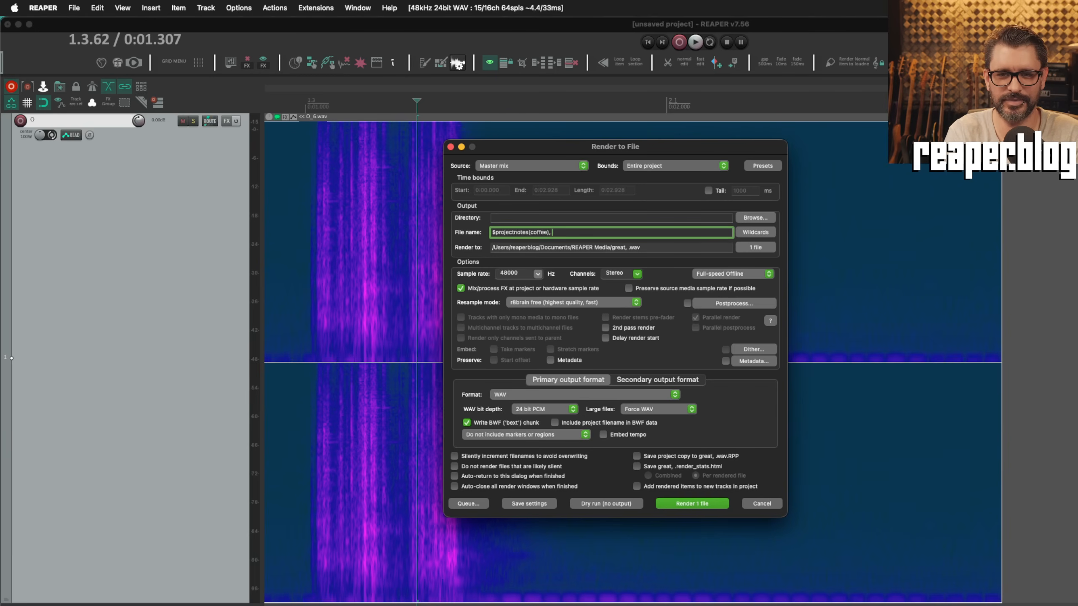
text($proje)
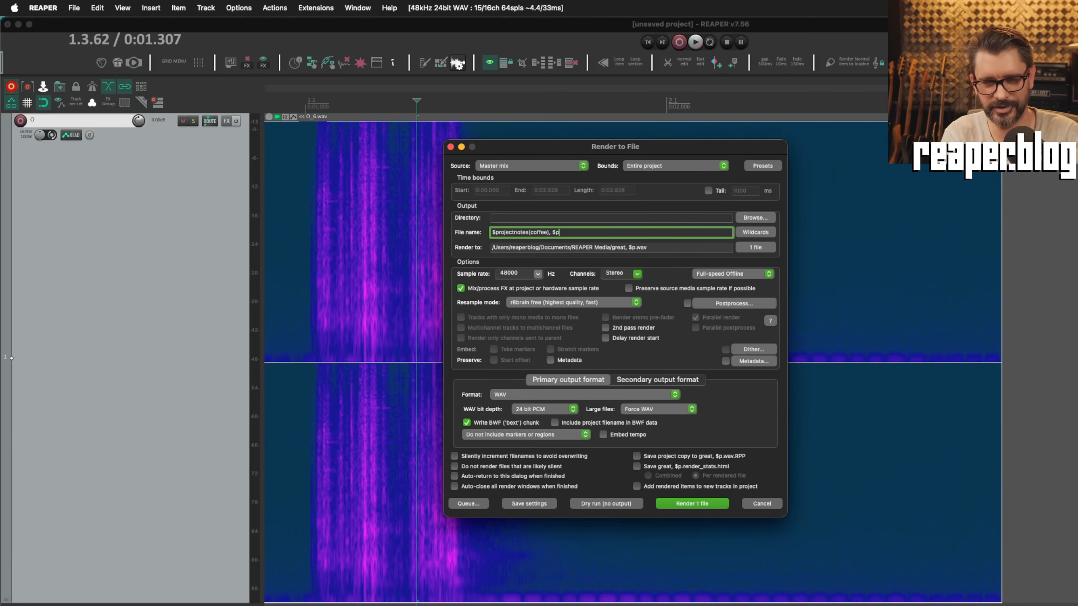
text(ctnotes(name))
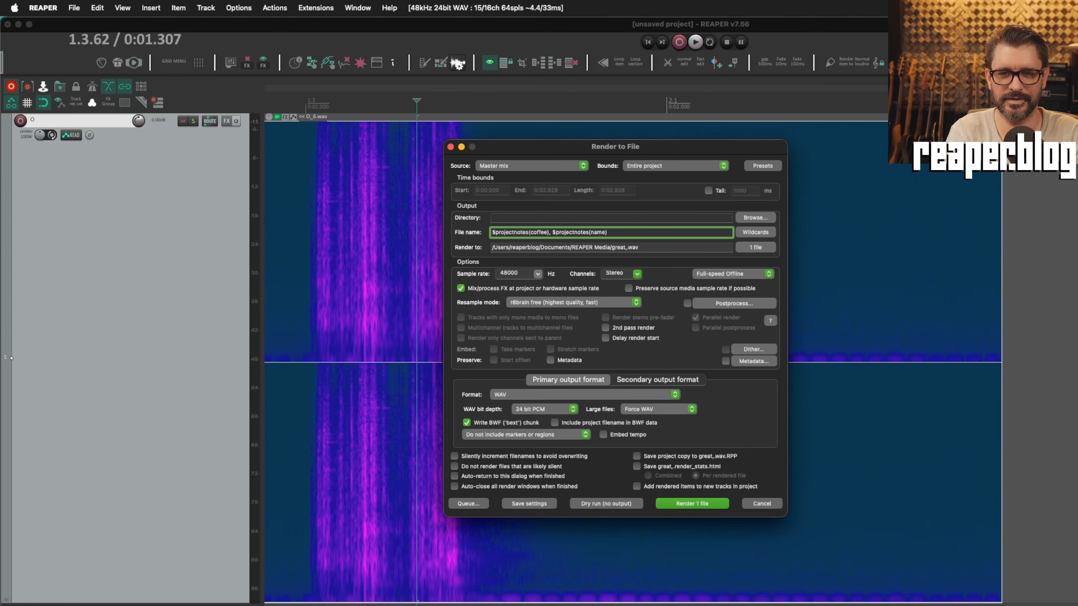
key(BackSpace)
key(BackSpace)
key(BackSpace)
key(BackSpace)
key(BackSpace)
text(tea))
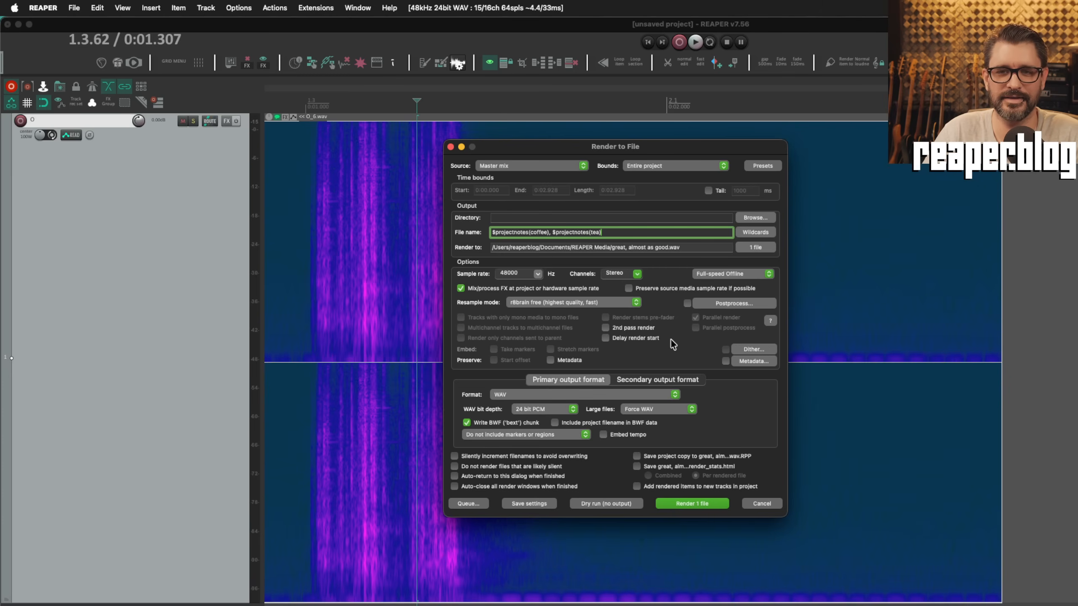
Step: Open the wildcard help from the render settings, enlarge its window and look through the list of wildcards
click(748, 233)
click(783, 408)
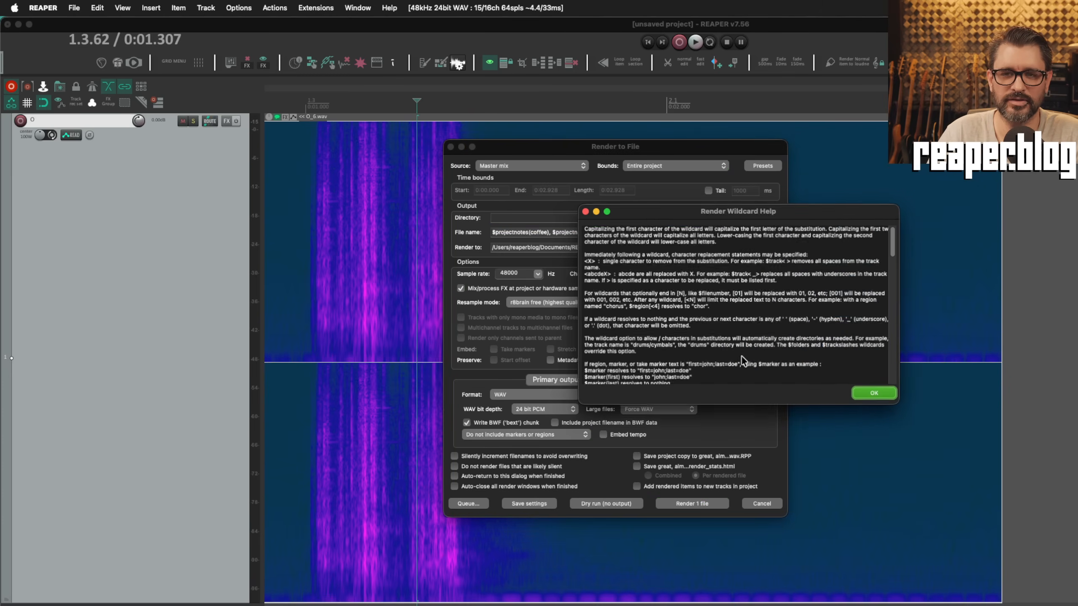
scroll(641, 204, down, 3)
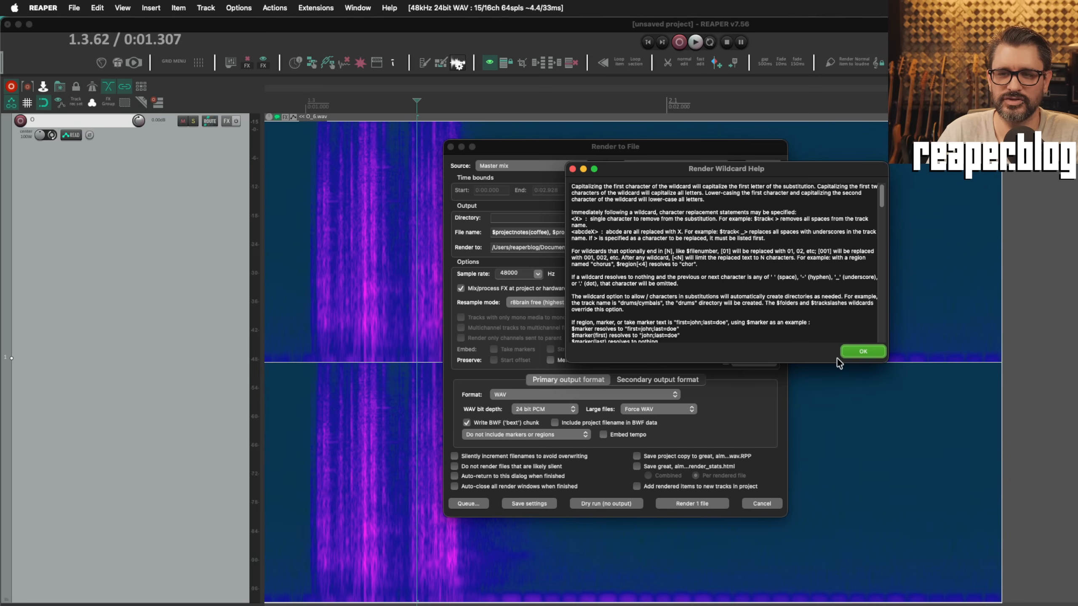
drag(836, 363, 854, 522)
scroll(828, 406, down, 20)
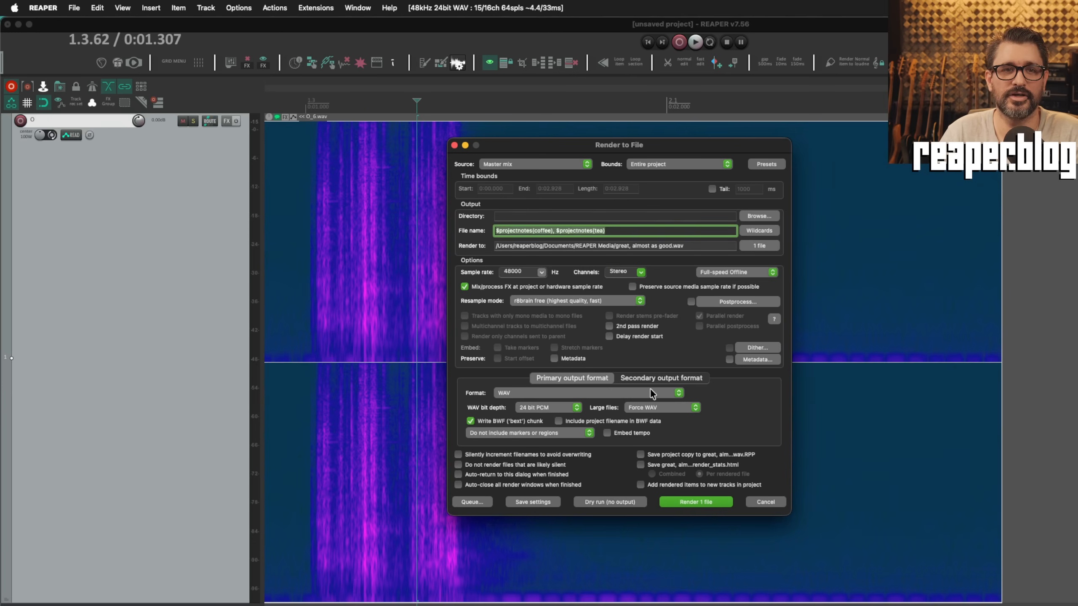
key(super+Tab)
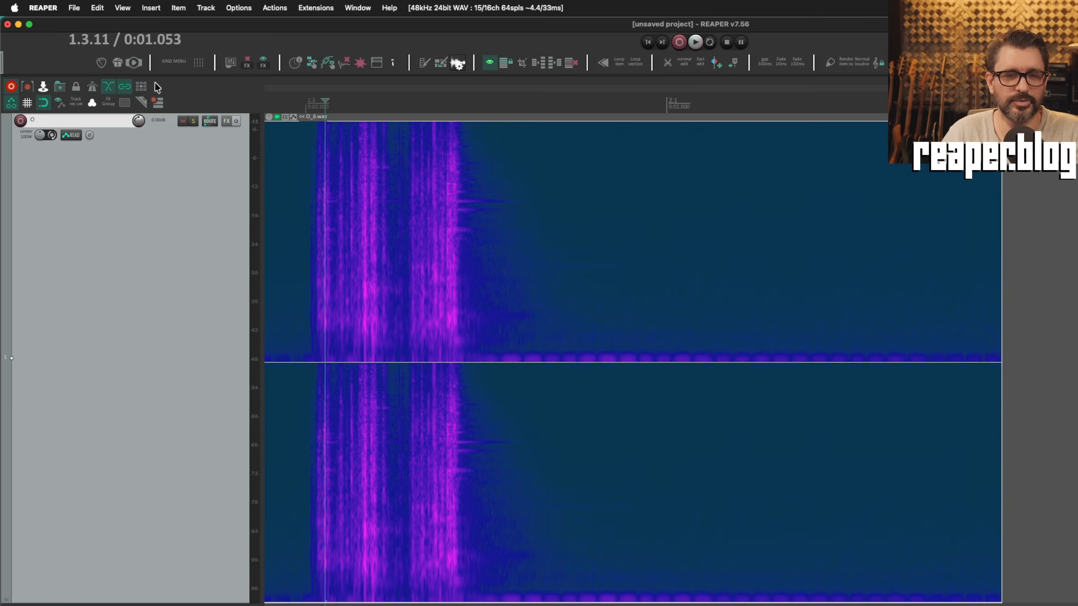
Step: Show the Big Clock Plus and place its extended display settings near the timeline
click(120, 6)
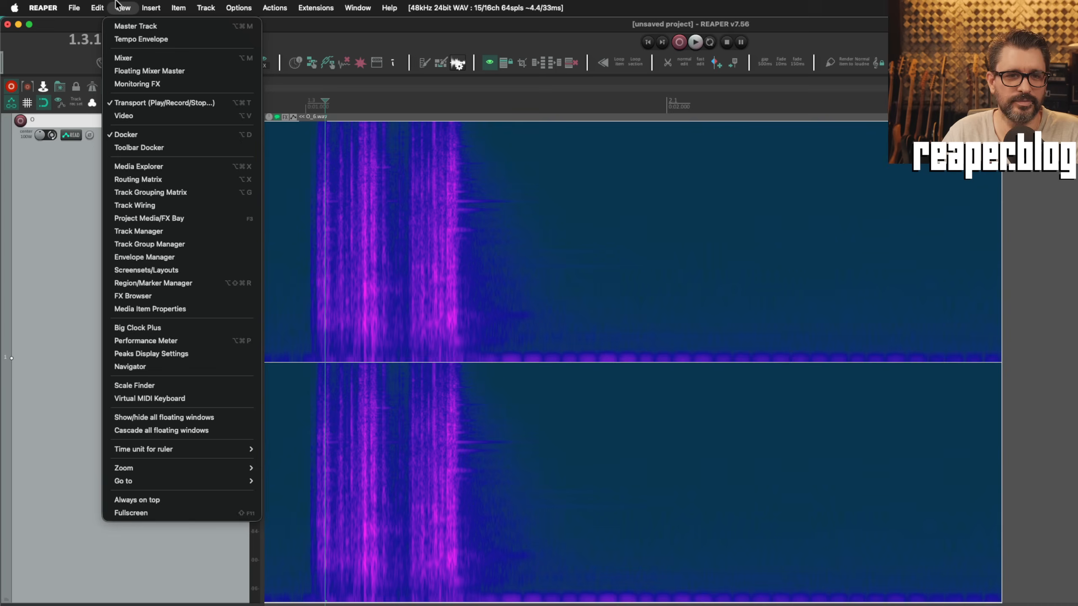
click(177, 329)
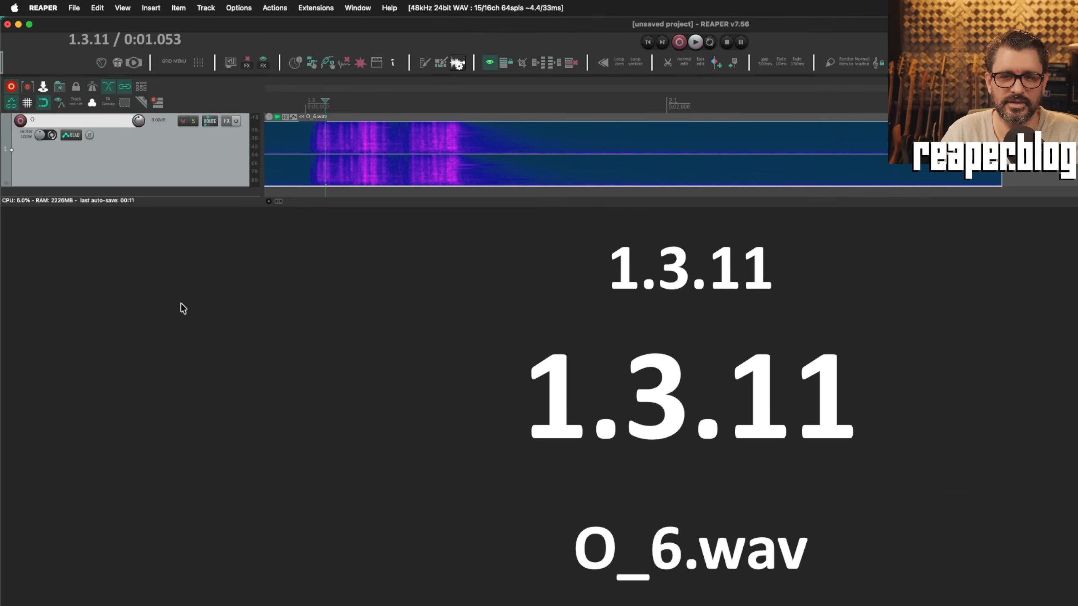
drag(851, 317, 354, 142)
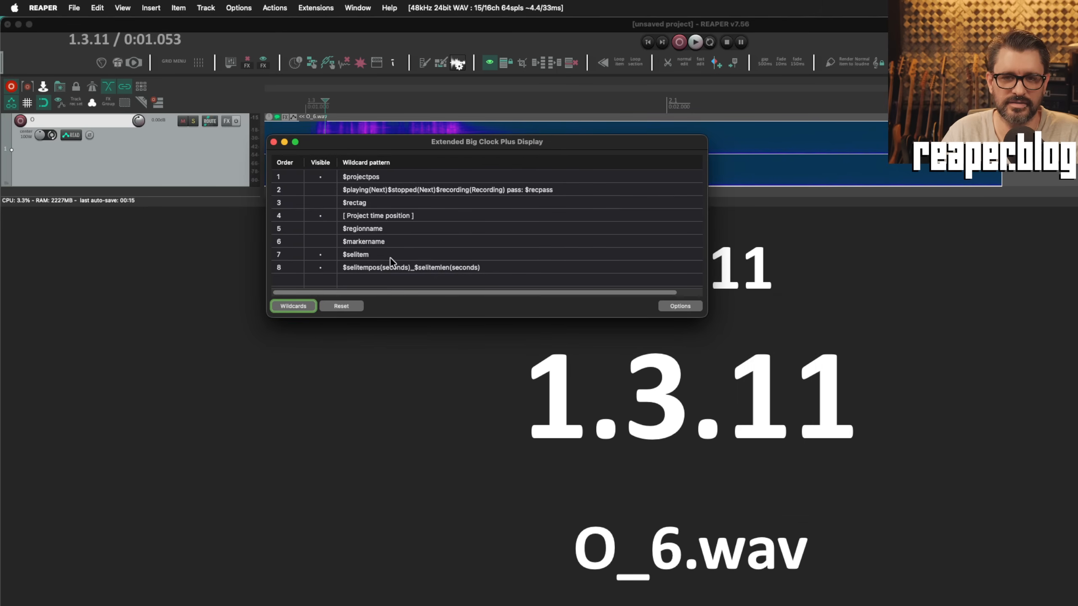
Step: Change the first Big Clock Plus wildcard pattern to $projectpos(time) and move the settings window to uncover the clock's first row
double_click(406, 175)
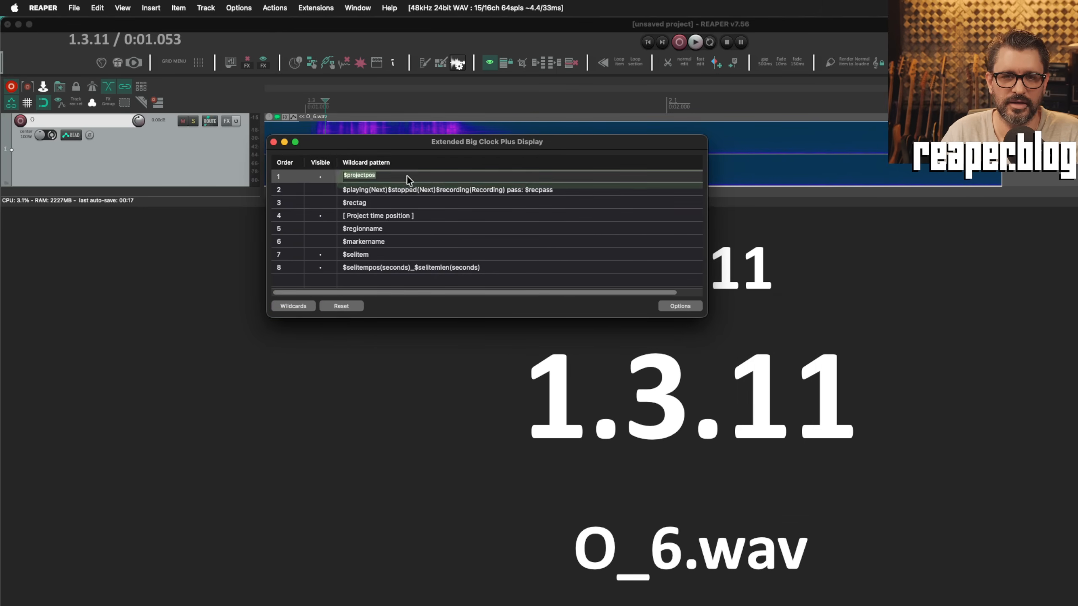
drag(419, 144, 415, 167)
click(401, 201)
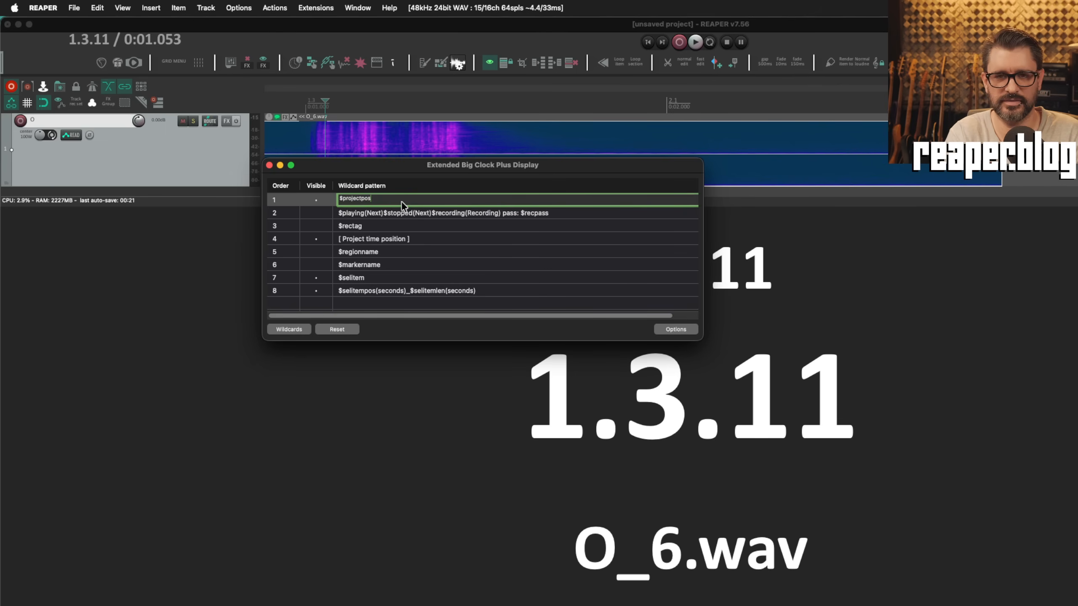
text(()
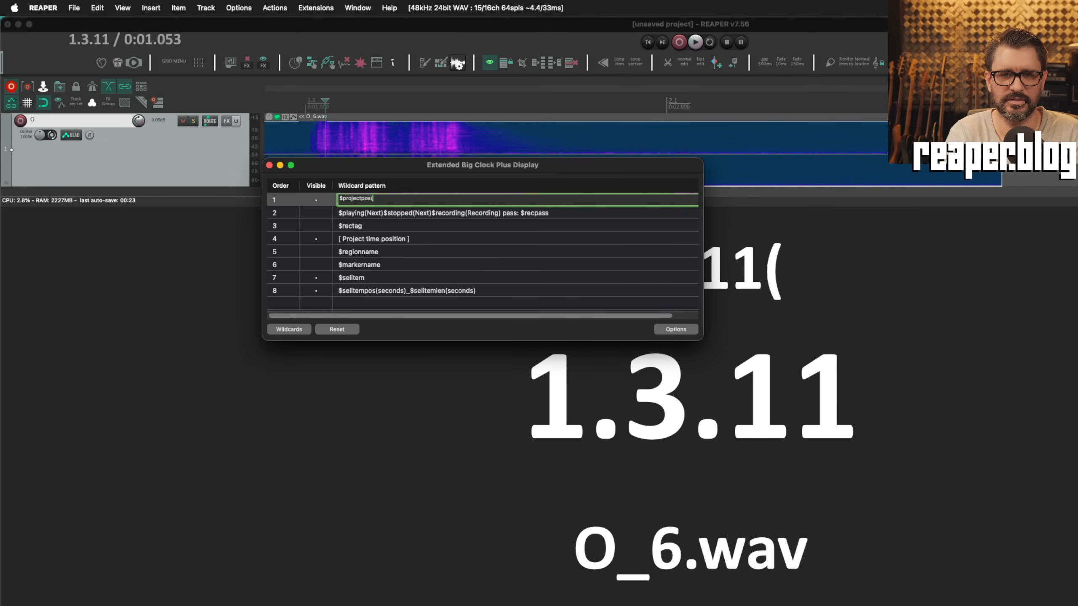
text(time))
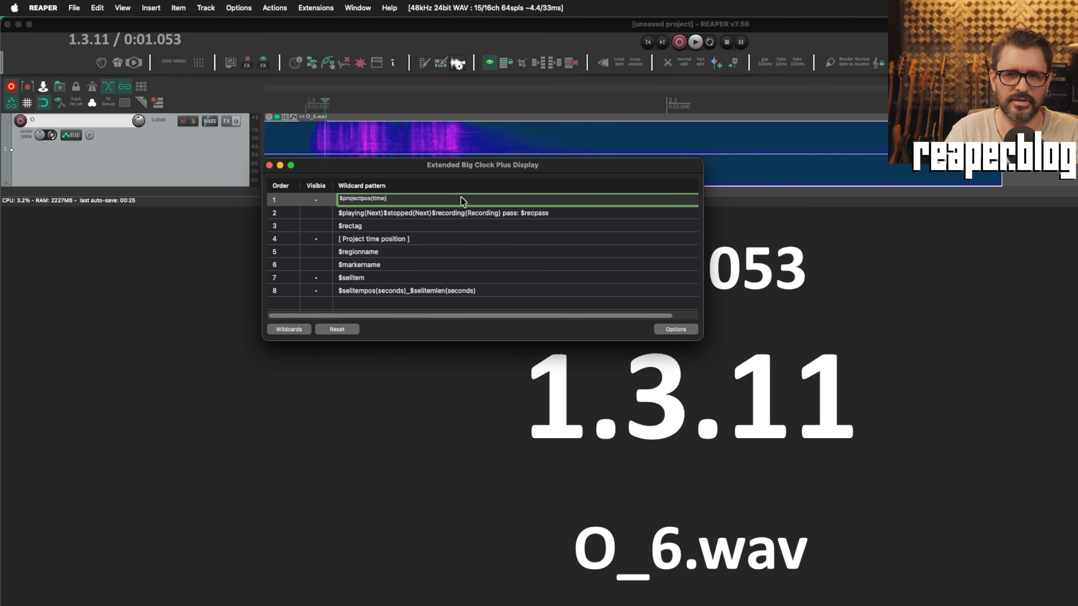
drag(479, 166, 480, 331)
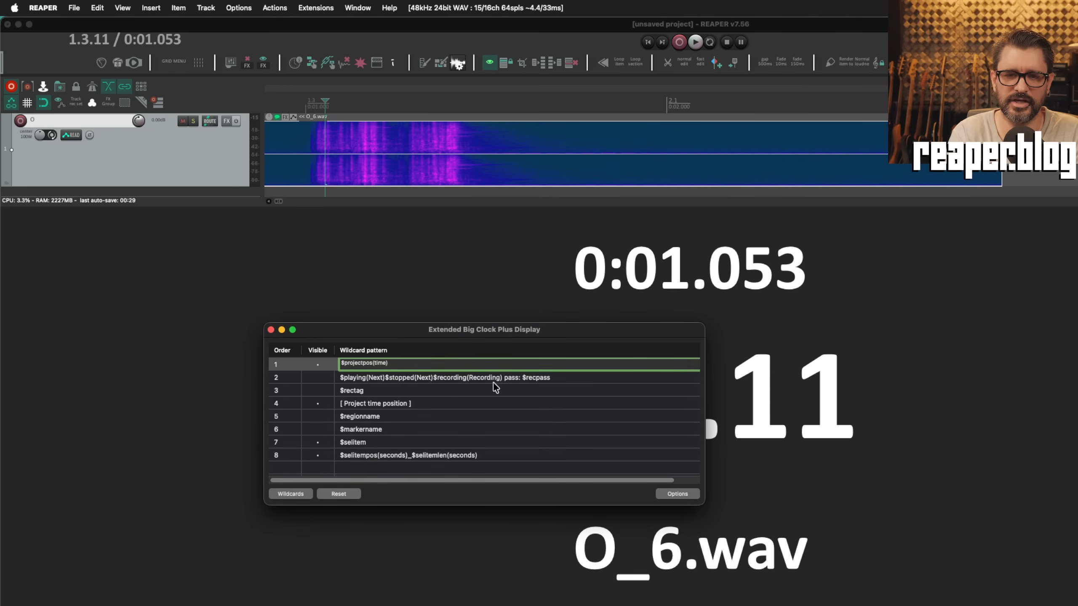
Step: Replace the time format in the first Big Clock Plus pattern with beats, giving $projectpos(beats)
key(BackSpace)
key(BackSpace)
key(BackSpace)
key(BackSpace)
text(beats)
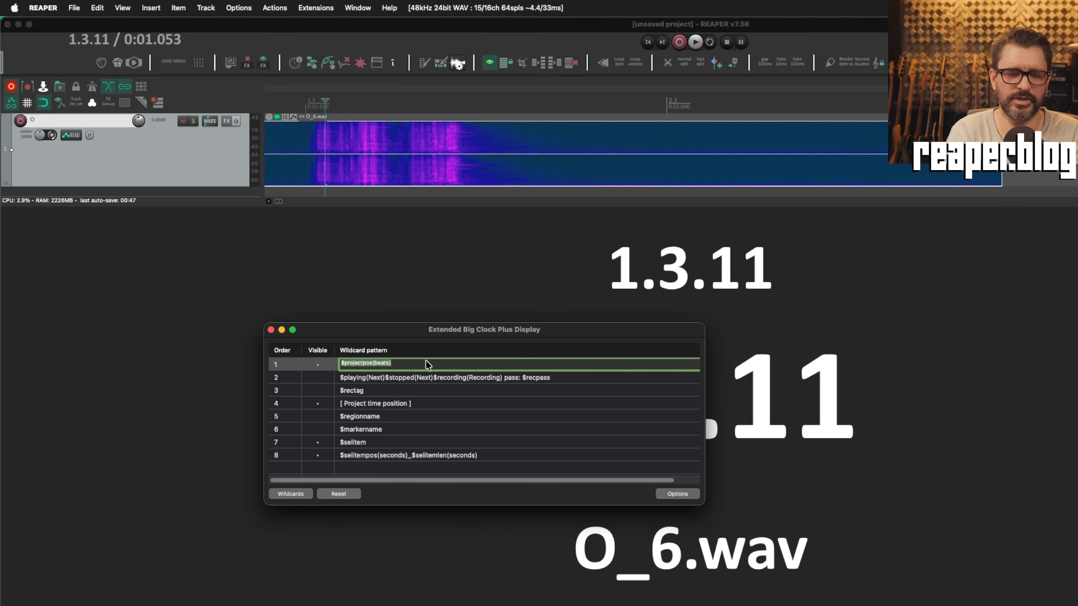
Step: Try $parentpos as the first Big Clock Plus wildcard pattern and move the settings window clear of the clock's first row
text($parent)
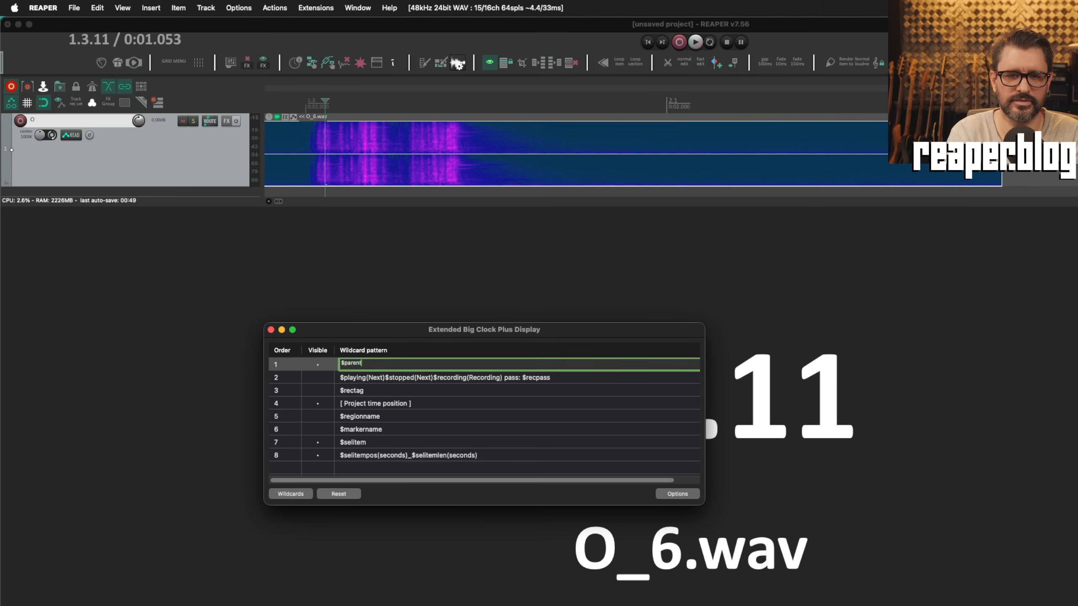
text(pos)
key(Return)
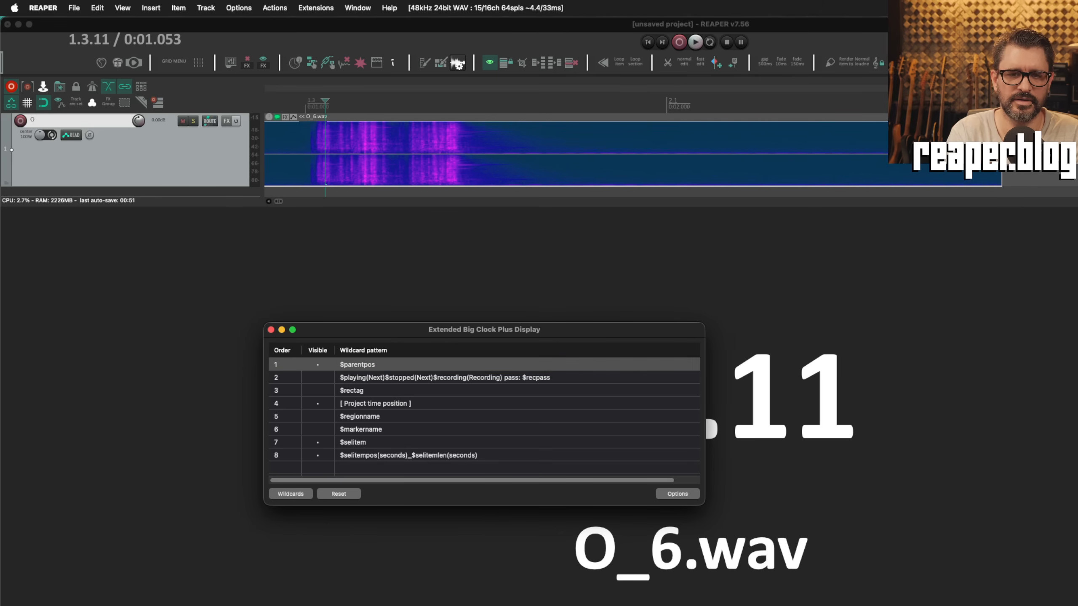
drag(446, 331, 462, 371)
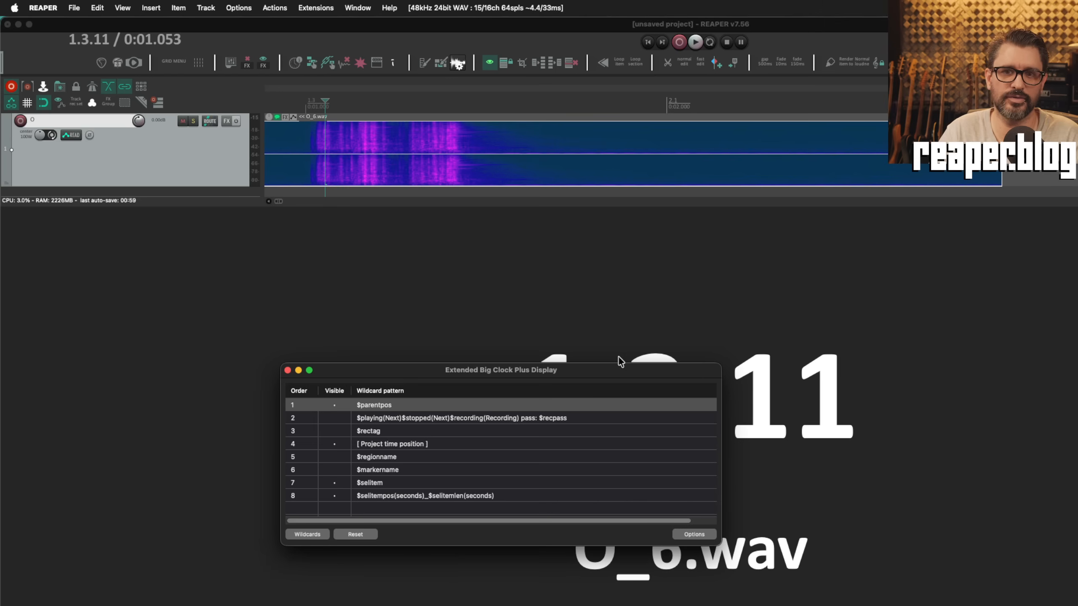
double_click(408, 405)
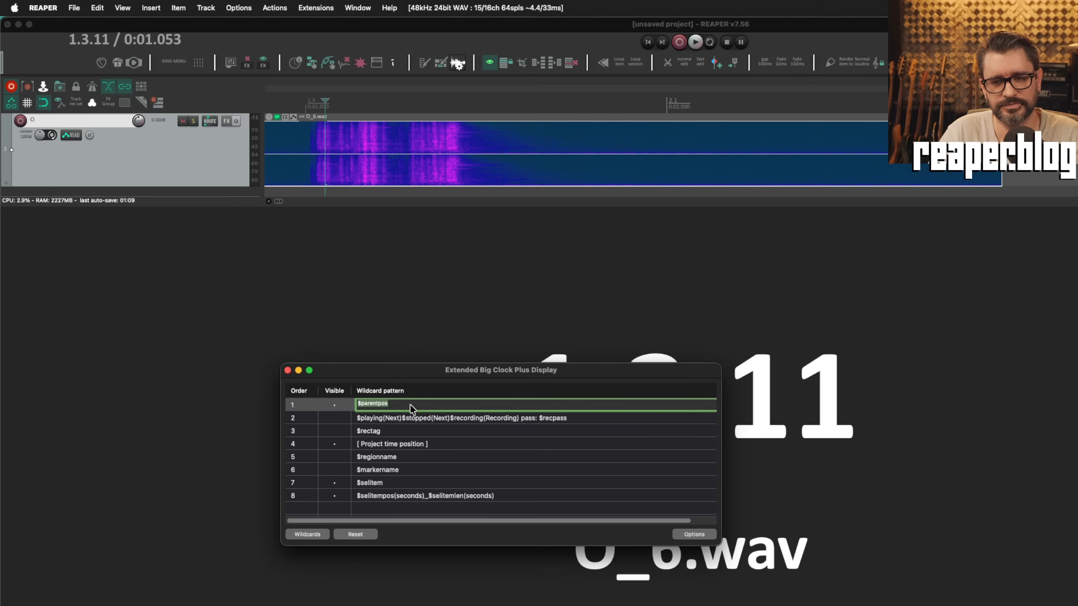
Step: Mark a region about 0.5 s long over the start of the sound and set the first wildcard pattern to $projectpos(time)
drag(319, 103, 499, 103)
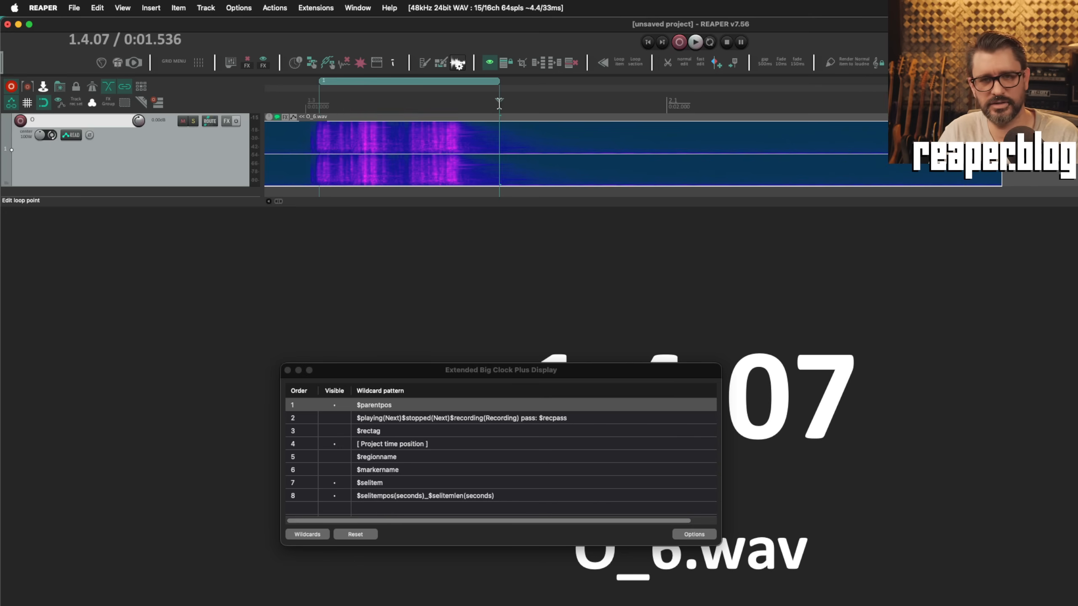
click(406, 405)
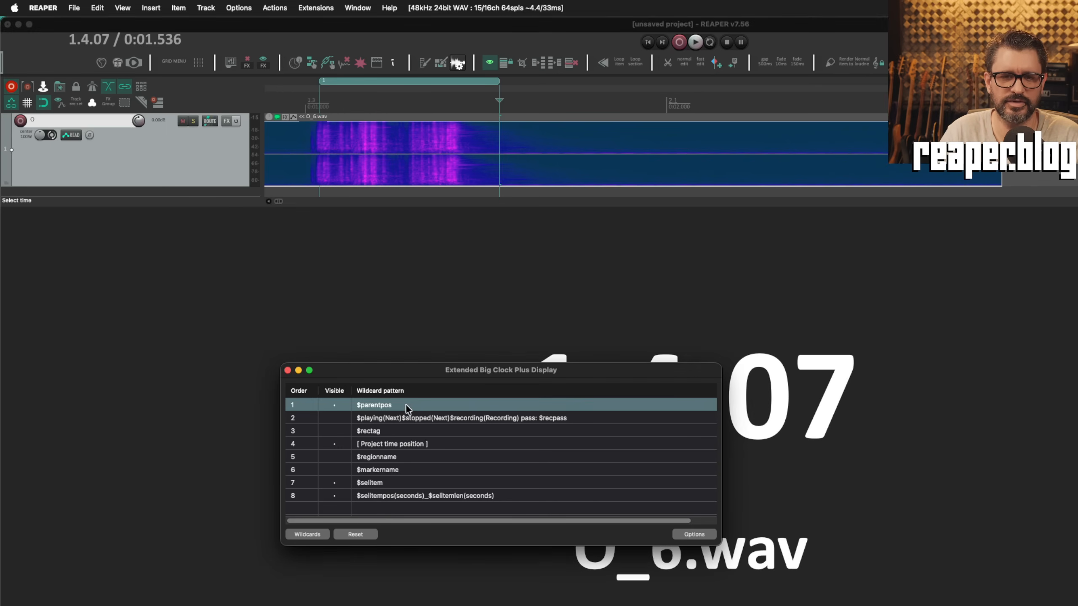
click(407, 405)
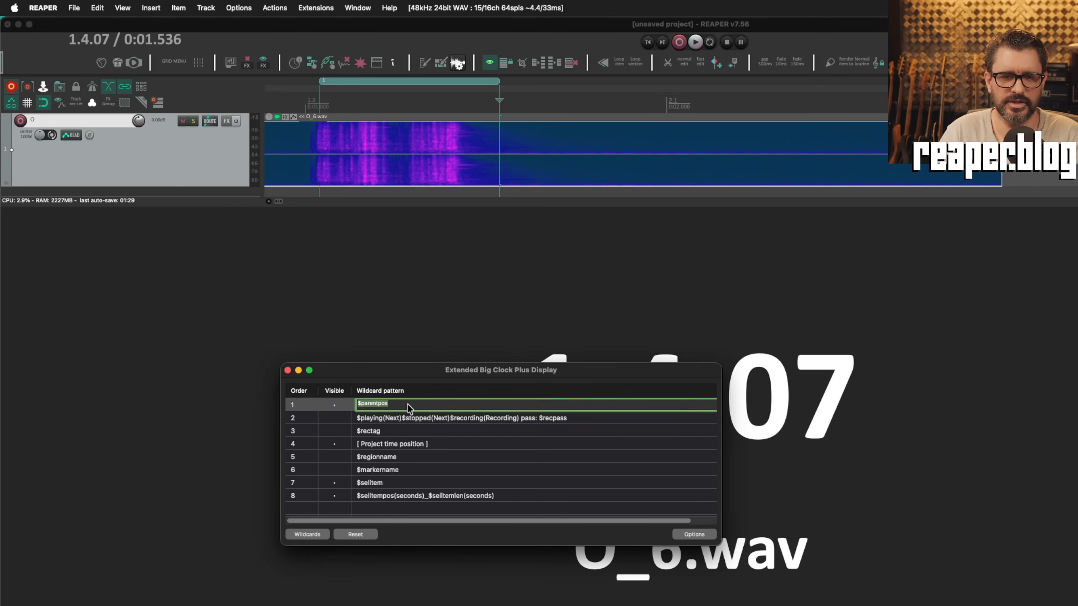
text($)
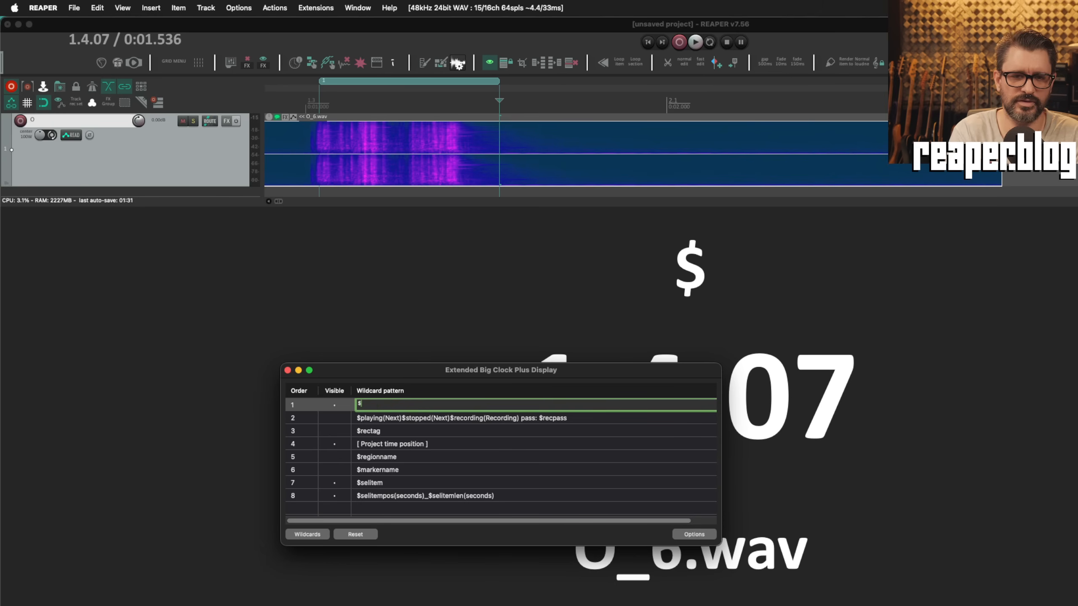
text(pro)
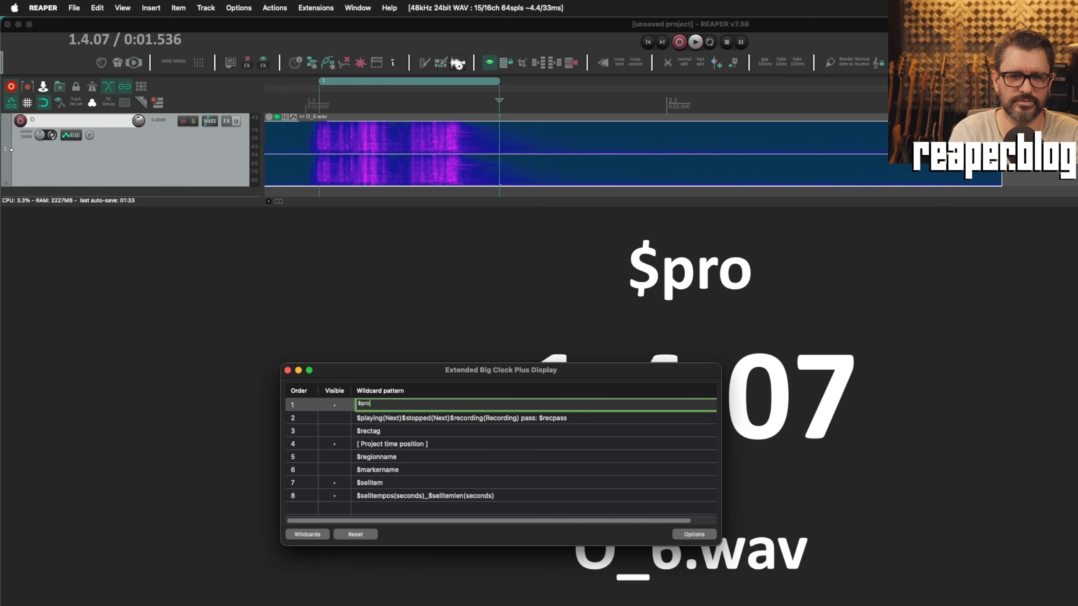
text(jectpos)
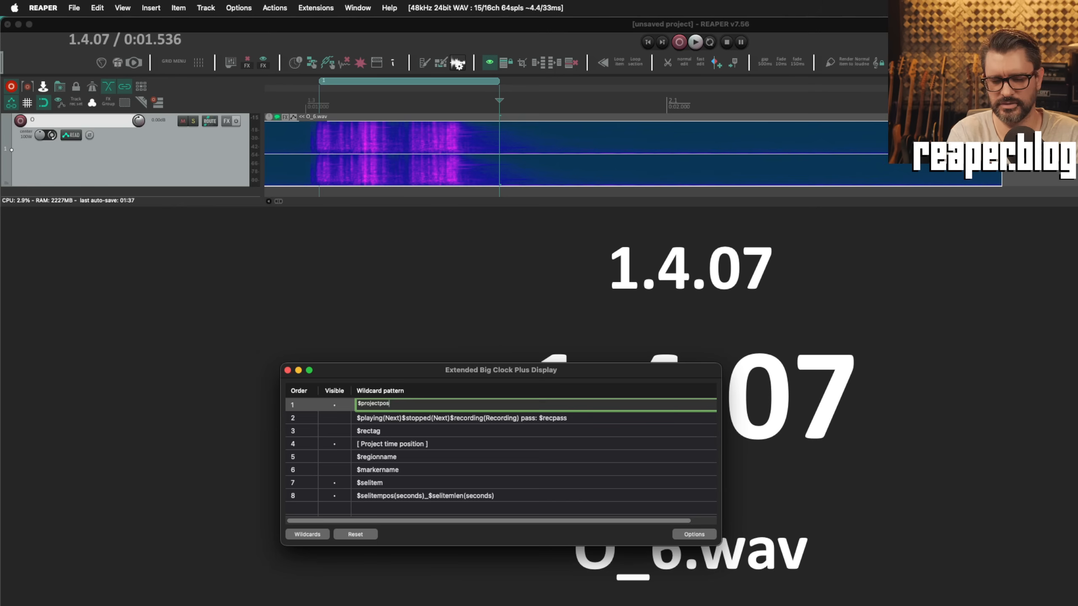
text((time))
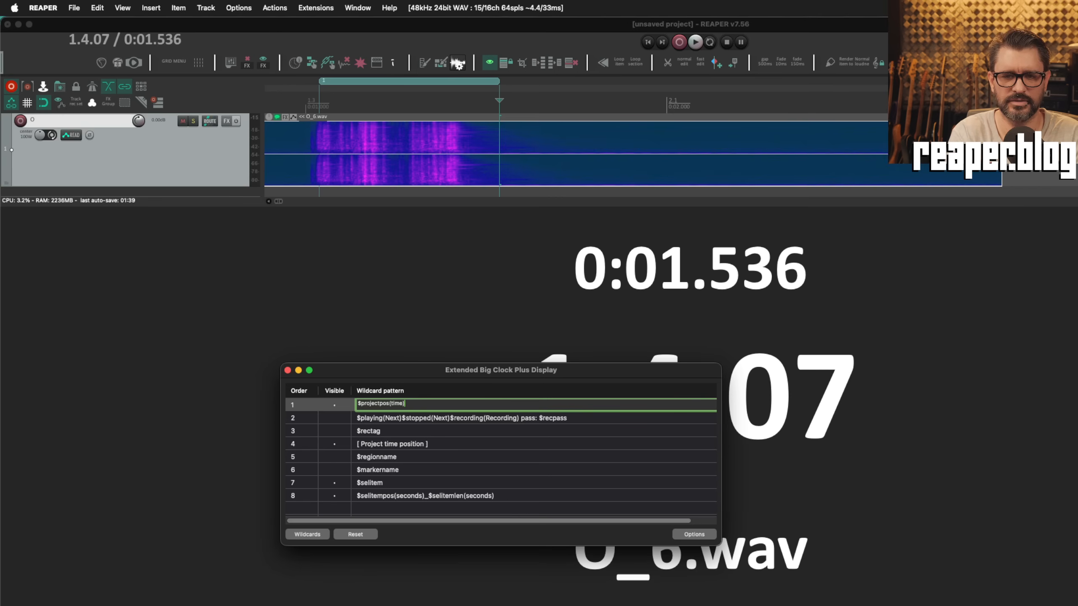
key(Return)
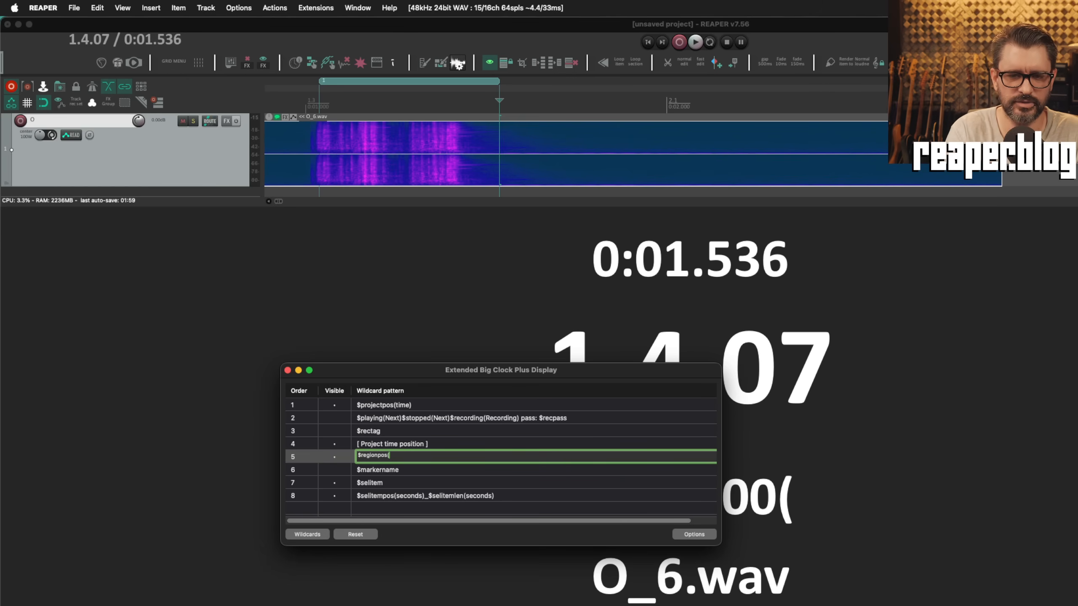
Step: Set the fifth wildcard pattern to $regionpos(time) and reorder it to second place, keeping the settings window clear of the clock
text(time))
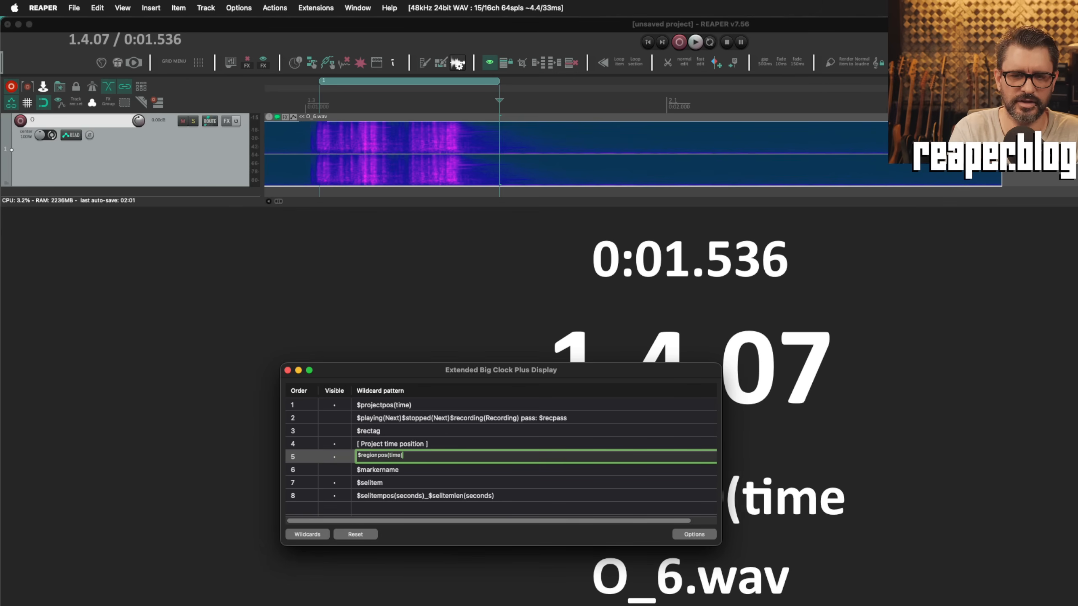
key(Return)
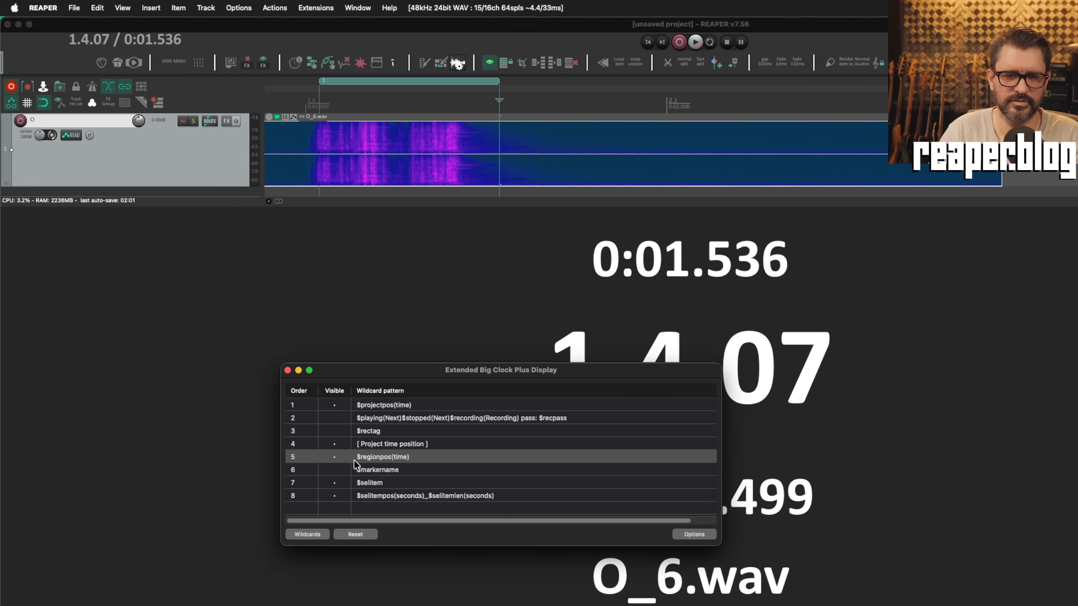
drag(353, 460, 349, 421)
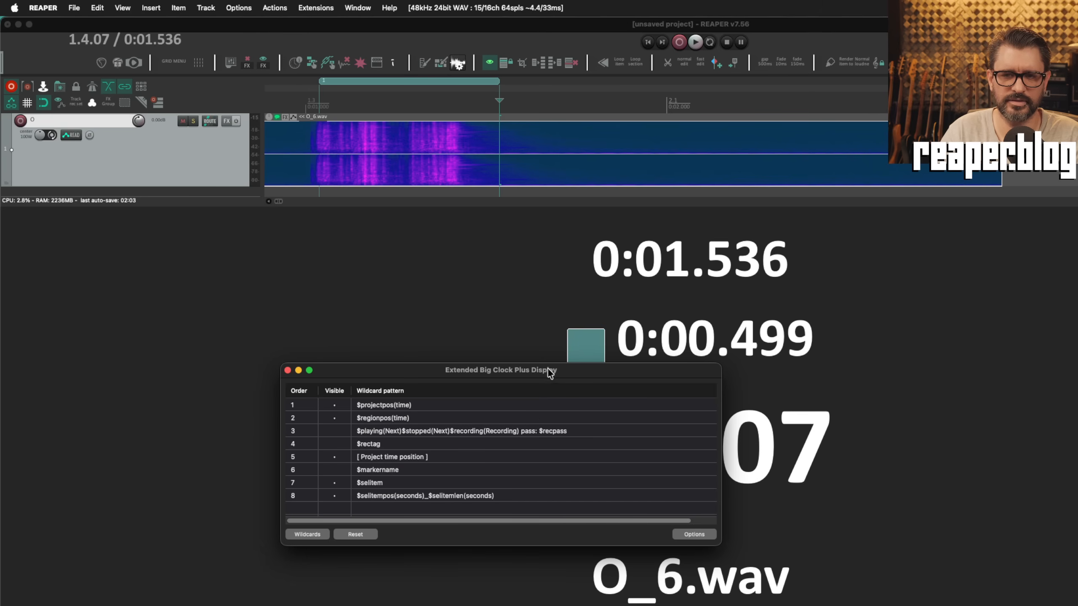
drag(550, 370, 372, 426)
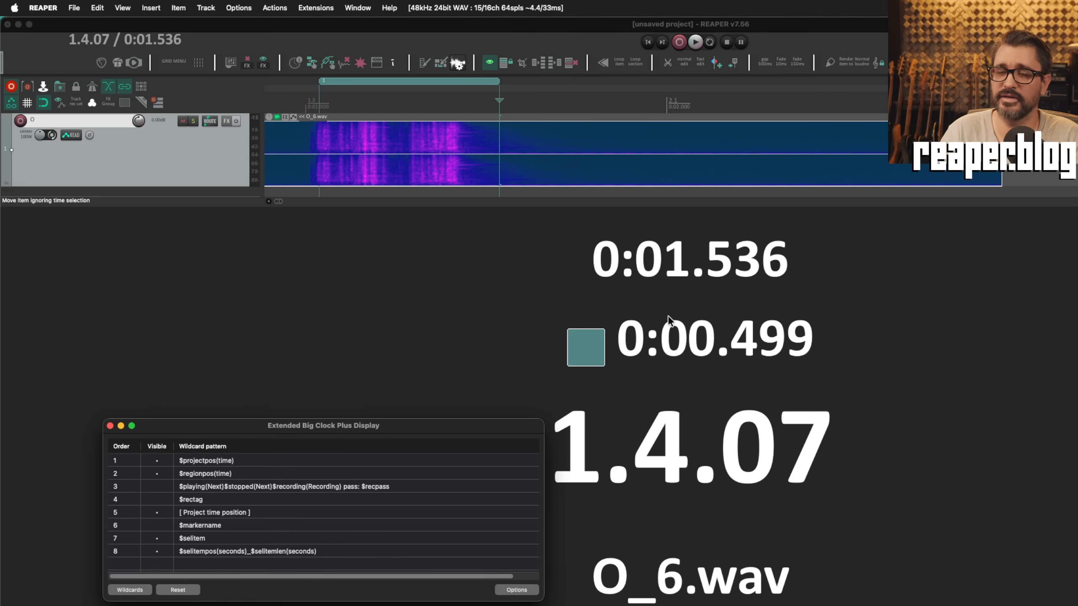
Step: Place the edit cursor inside the region and extend the region's end to slightly past 0:02.5
click(399, 100)
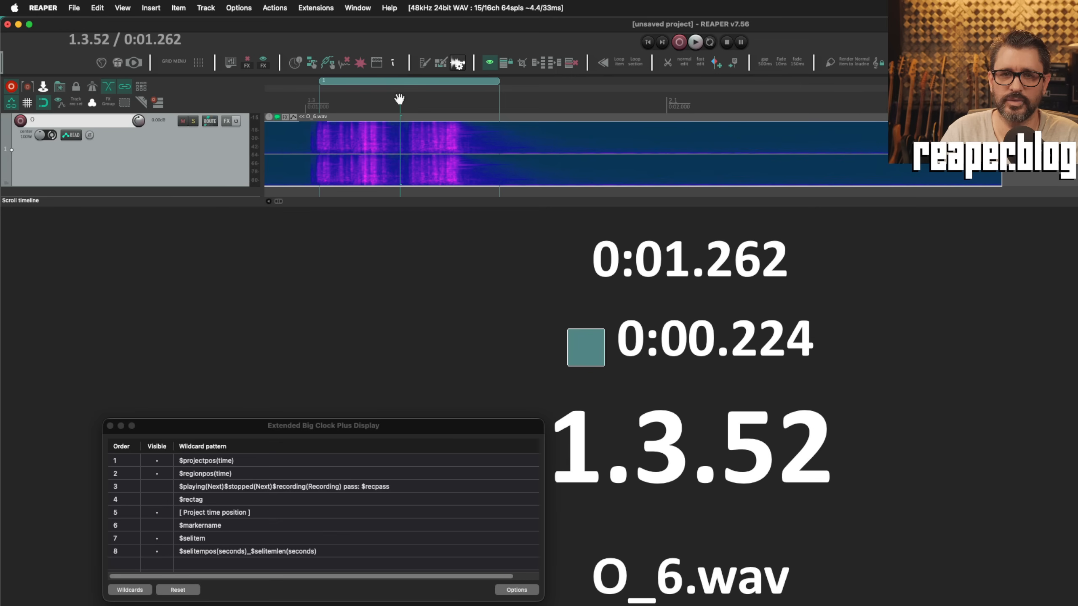
drag(499, 85, 851, 89)
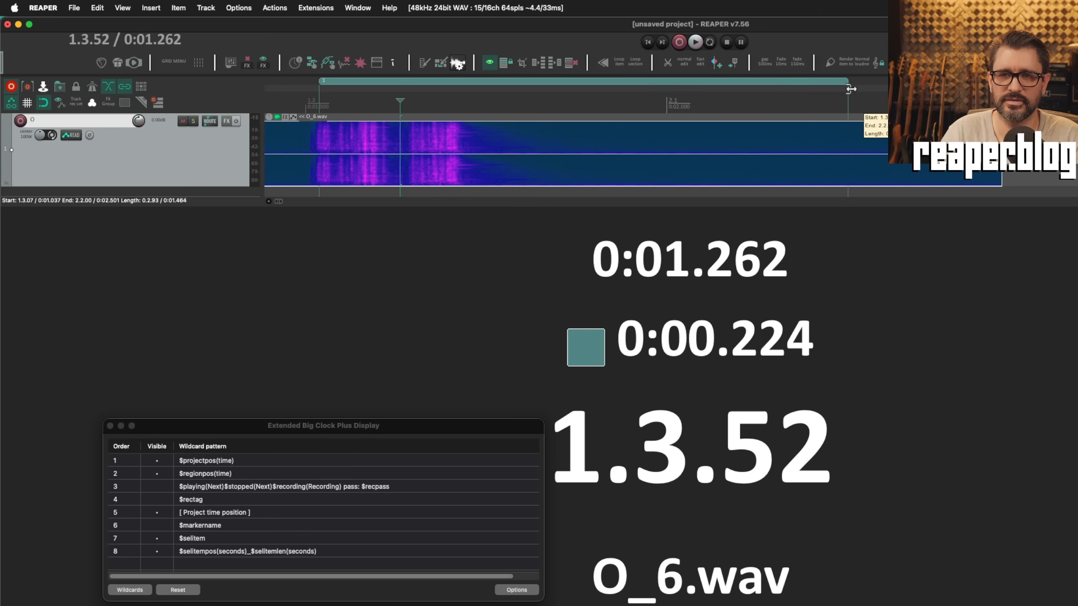
drag(851, 89, 880, 89)
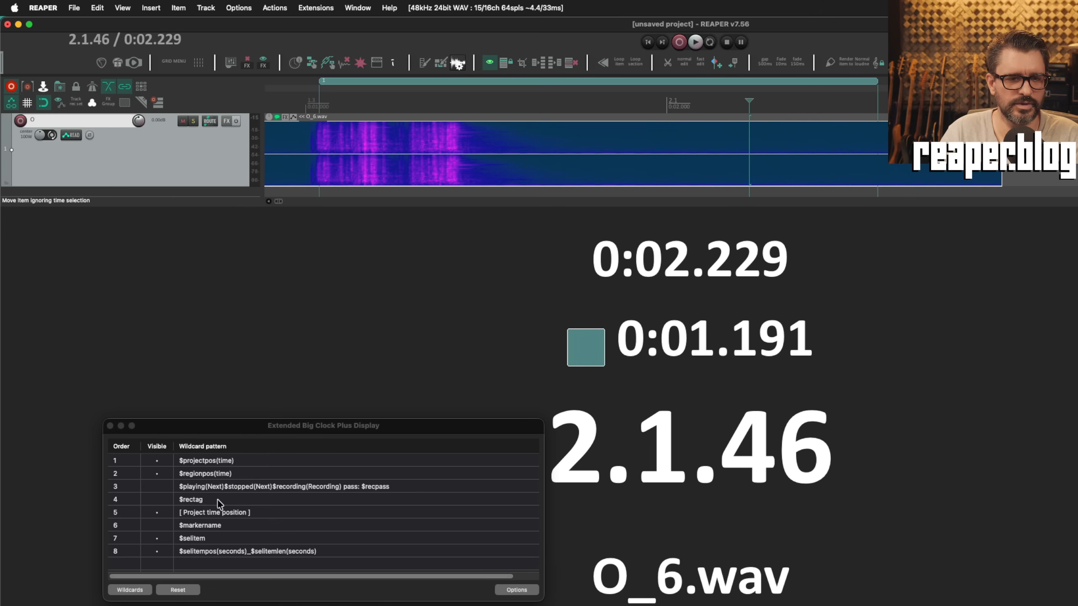
Step: Make the $markername pattern visible and reorder it to third place, directly below $regionpos(time)
click(220, 500)
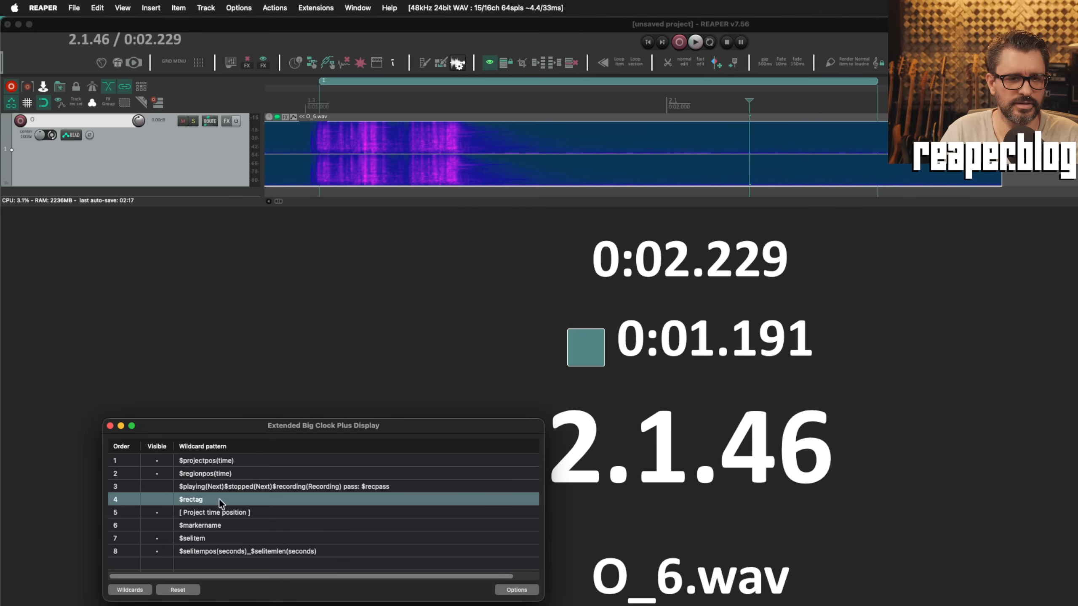
drag(224, 525, 219, 492)
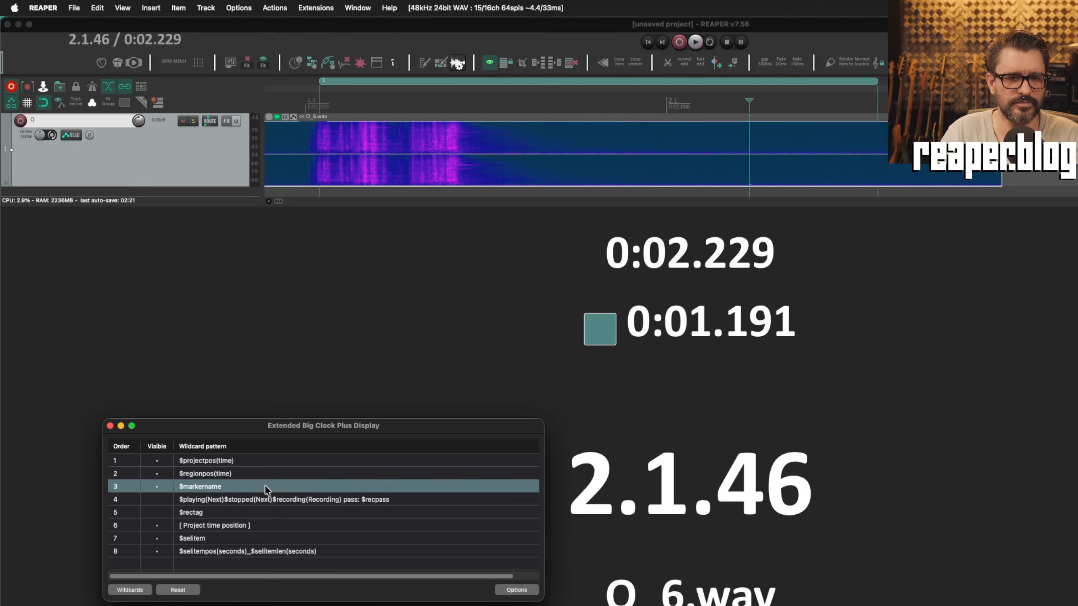
double_click(267, 489)
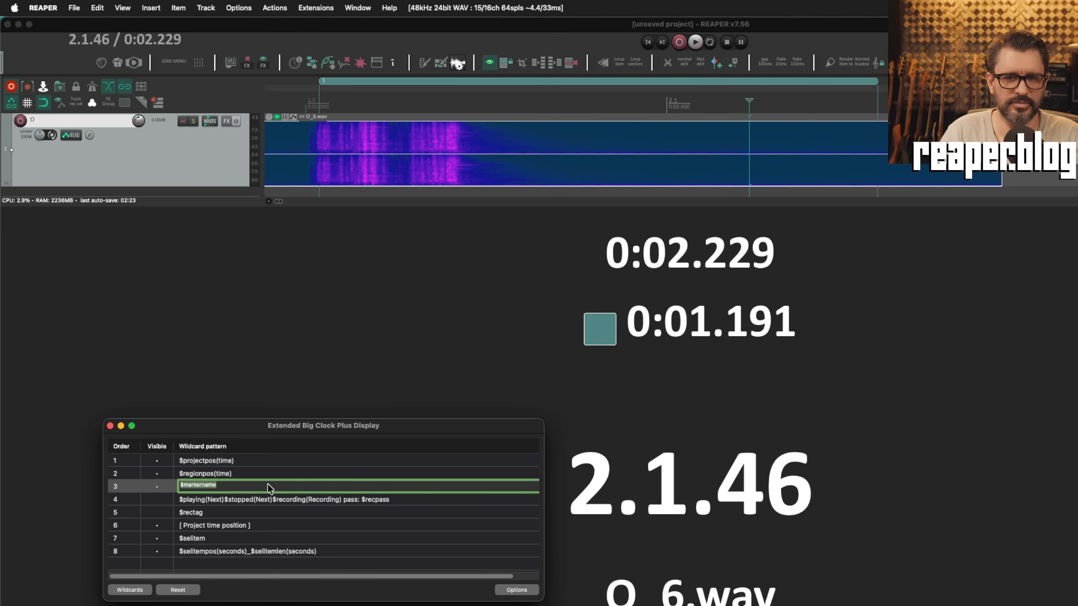
click(253, 488)
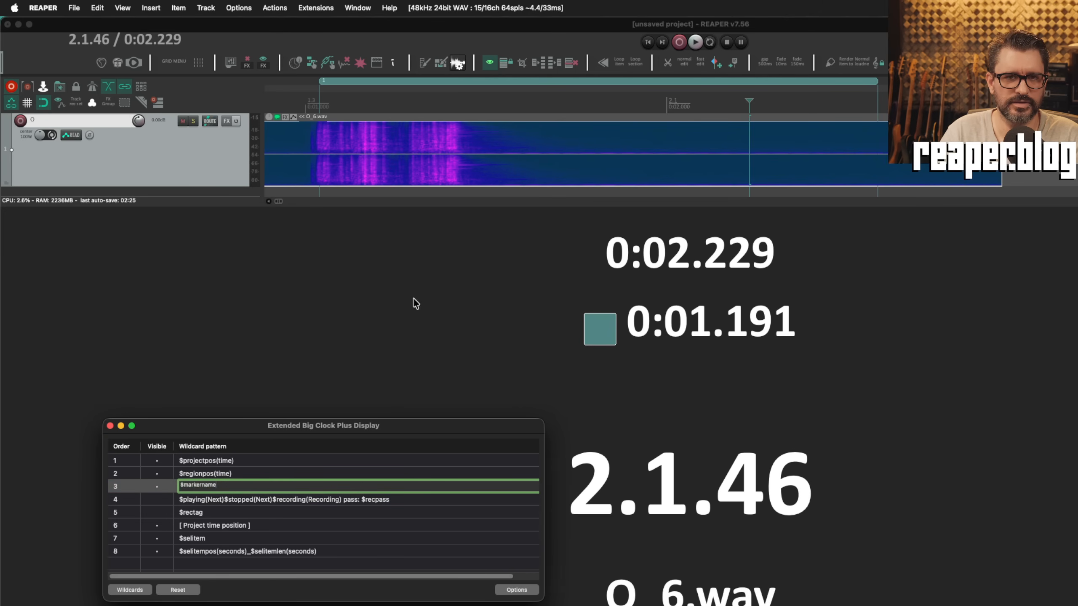
Step: Place the edit cursor before the region at about 0:00.743 and add an unnamed marker there
click(510, 105)
scroll(511, 106, down, 3)
click(380, 101)
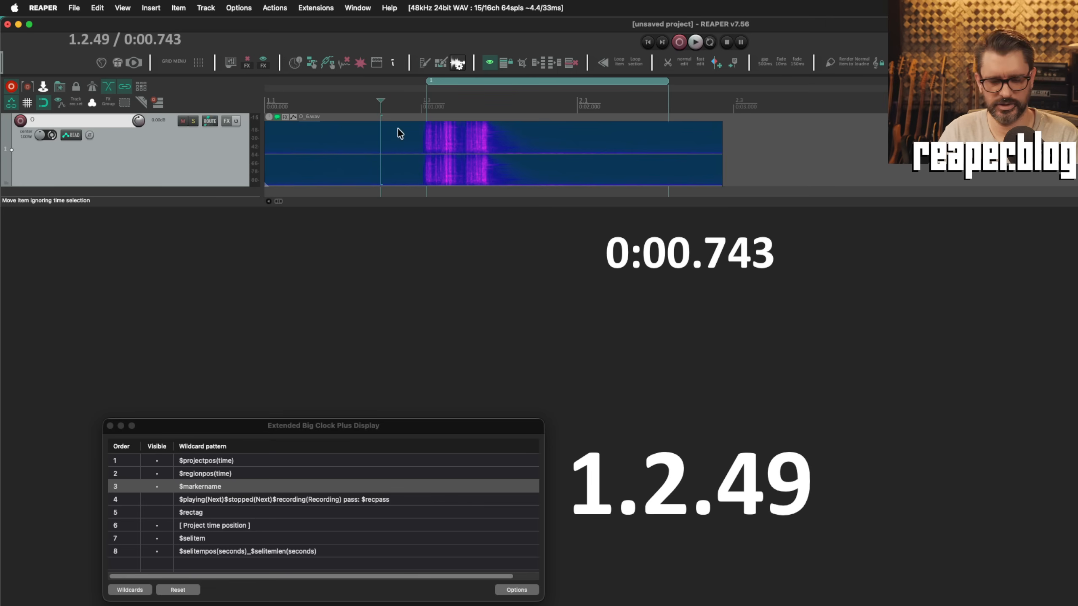
key(shift+m)
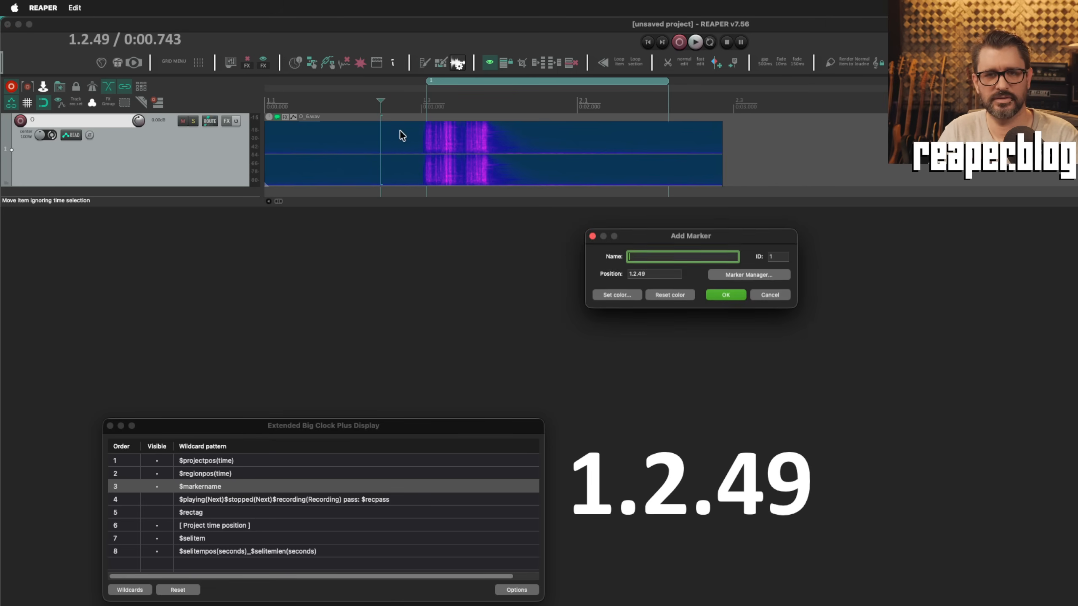
click(726, 296)
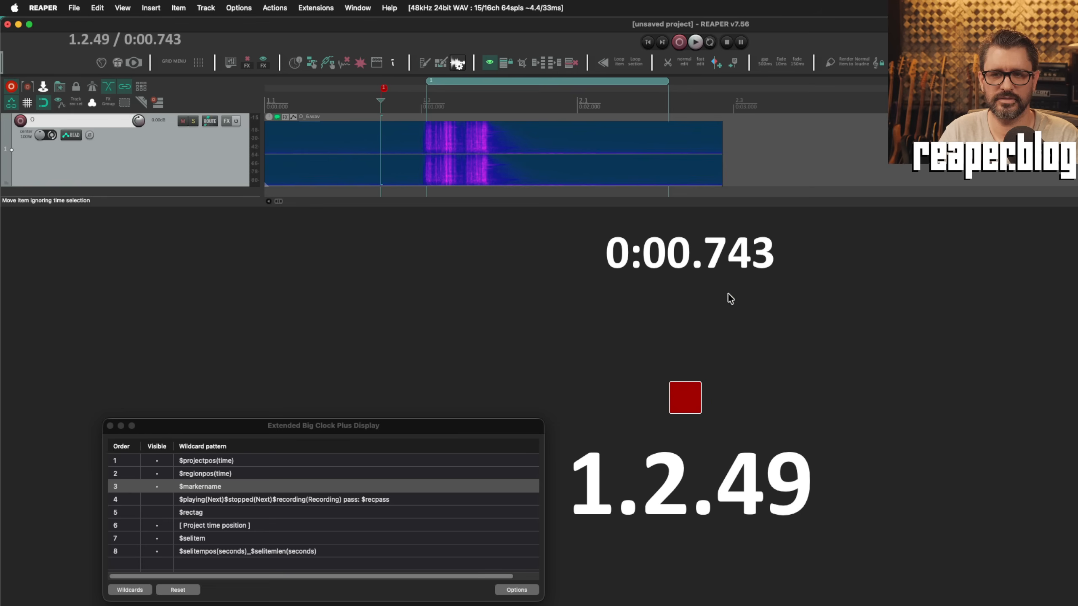
Step: Set the third wildcard pattern to $markerpos(time) and place the edit cursor inside the region to compare the clock positions
click(235, 484)
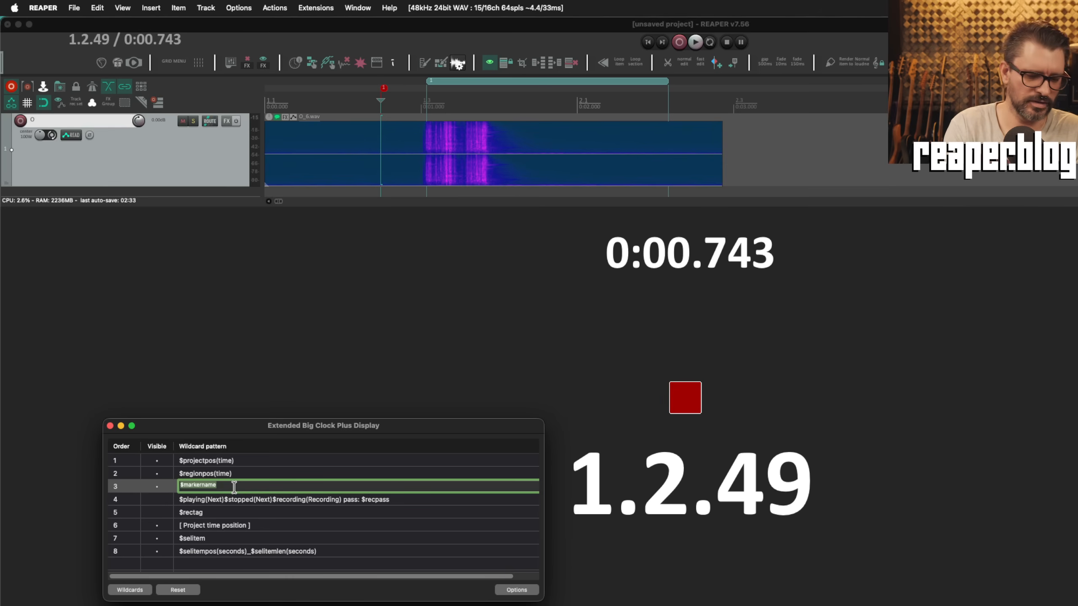
text($markerpos)
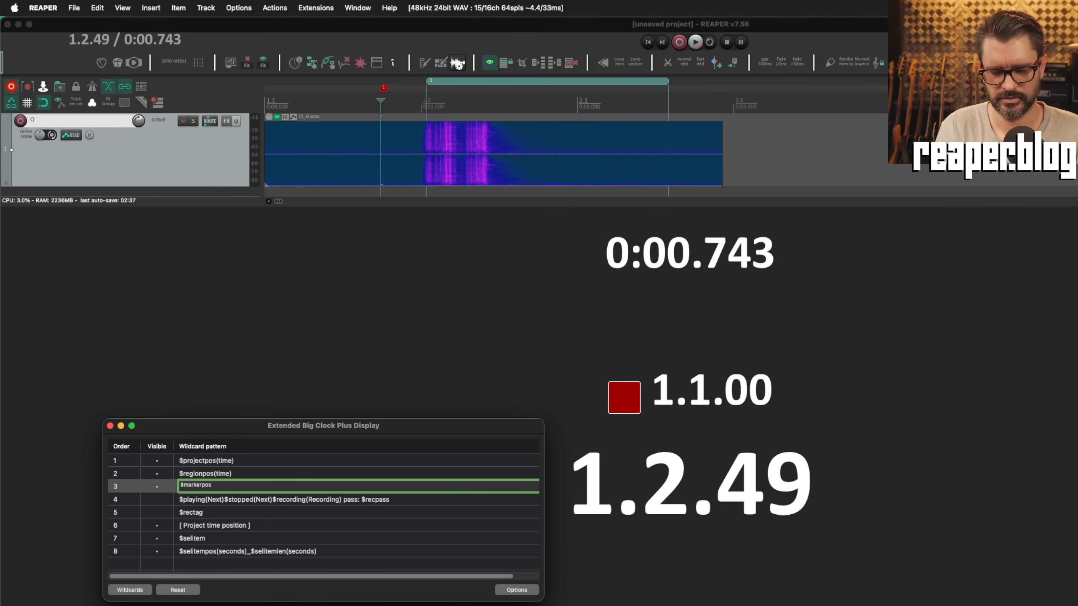
text((time))
key(Return)
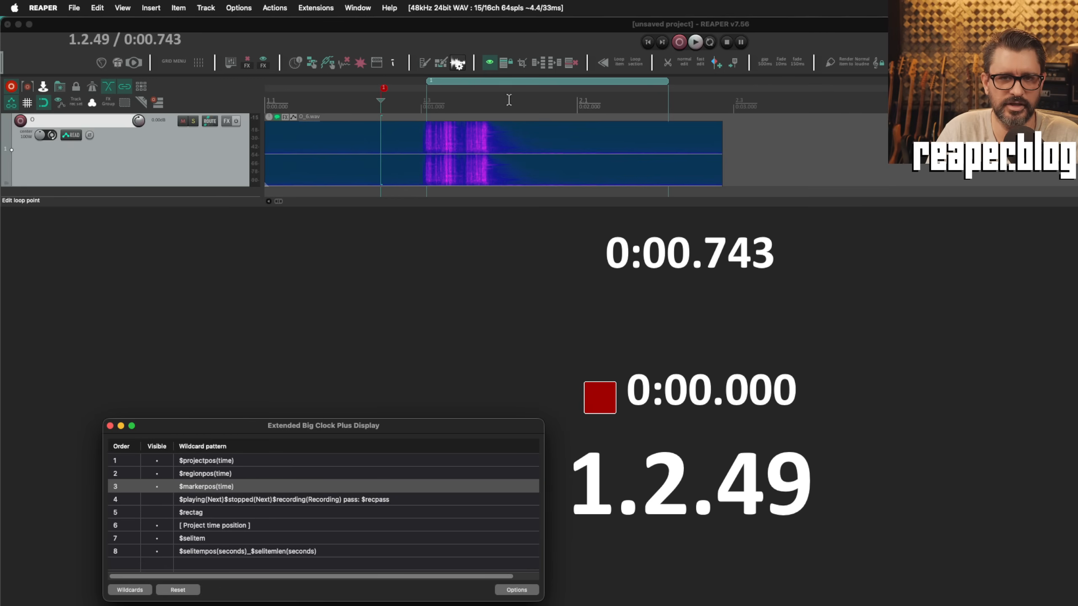
click(492, 104)
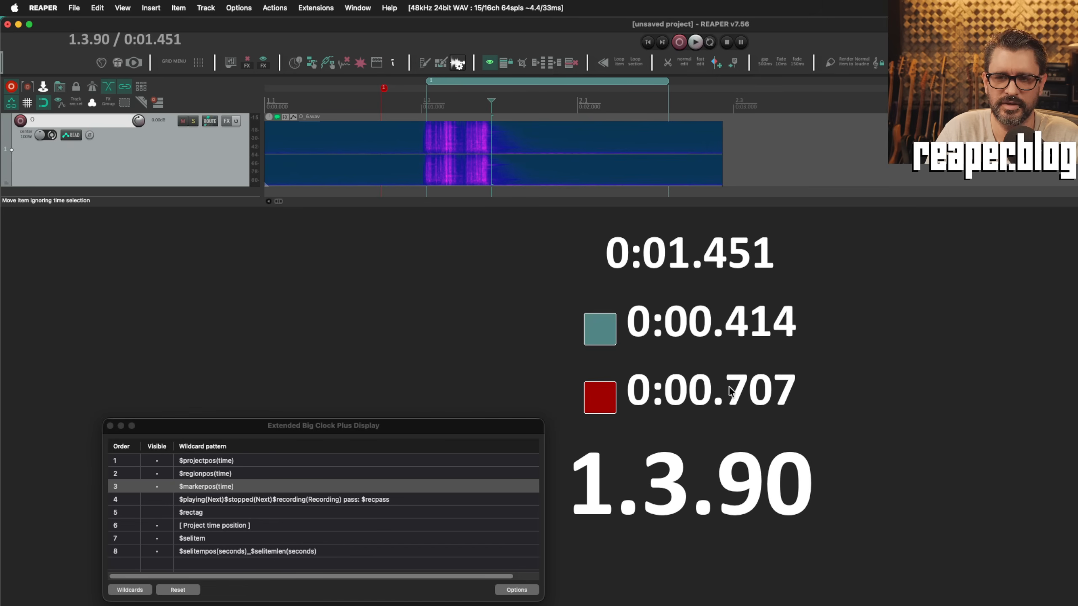
Step: Place the settings window beside the clock rows and view the custom time formats in the Big Clock Wildcard Help
drag(471, 426, 416, 287)
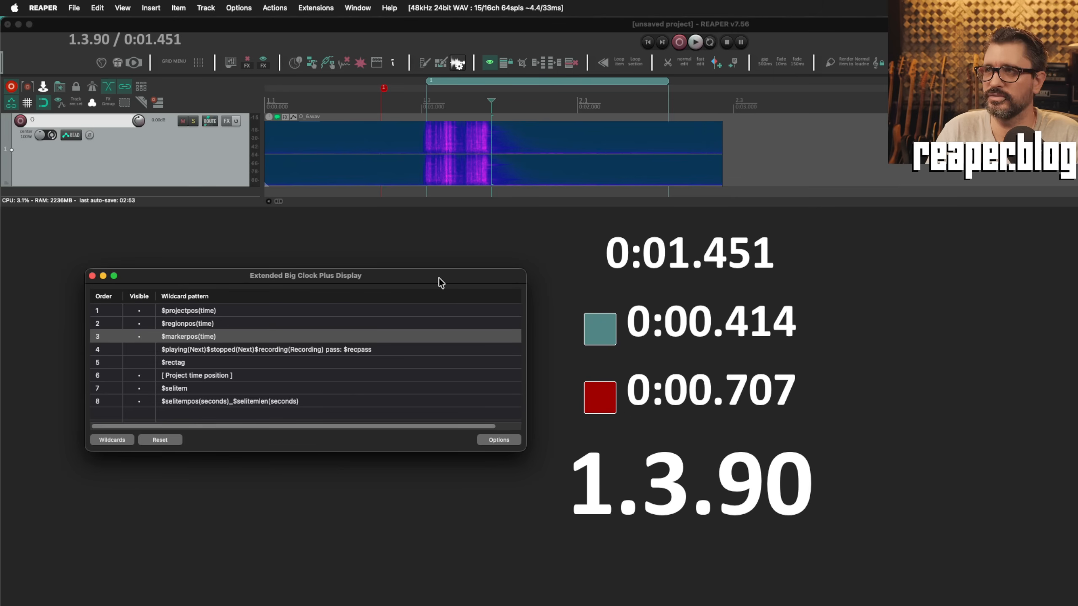
drag(429, 269, 450, 259)
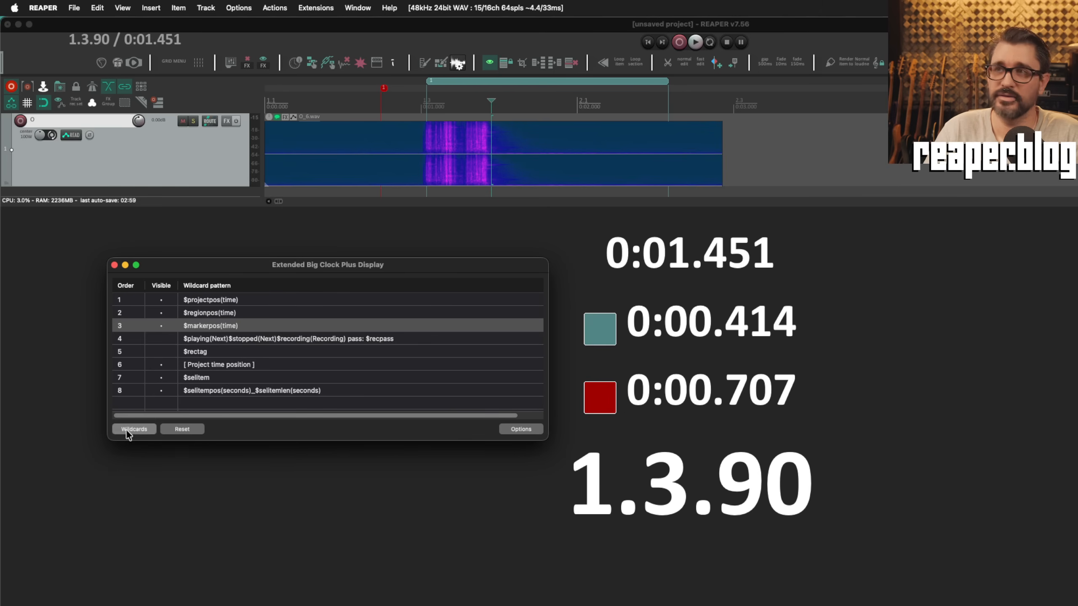
click(127, 430)
click(188, 557)
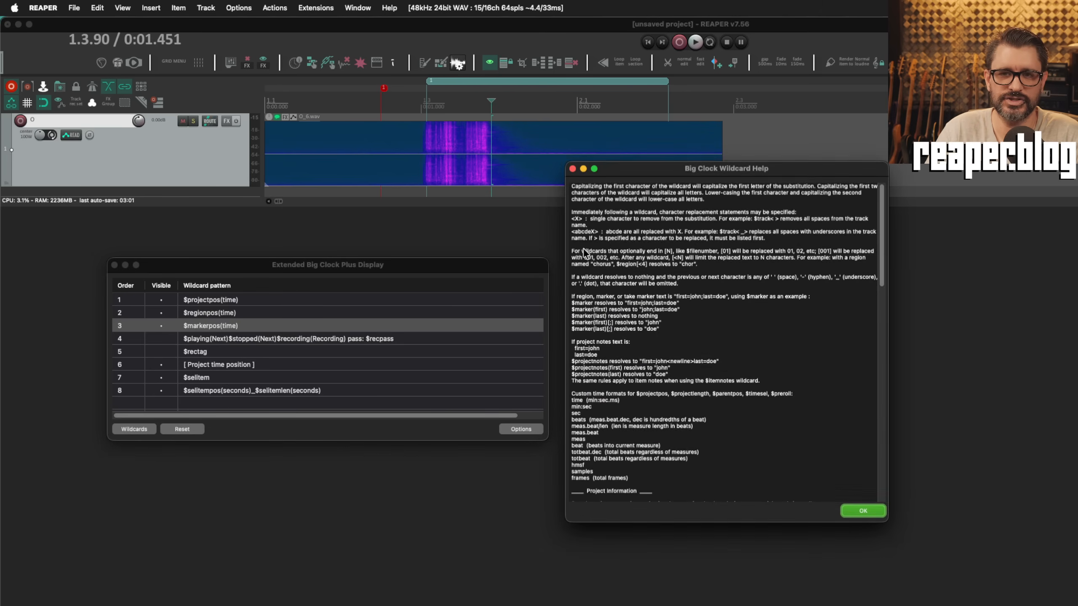
click(573, 169)
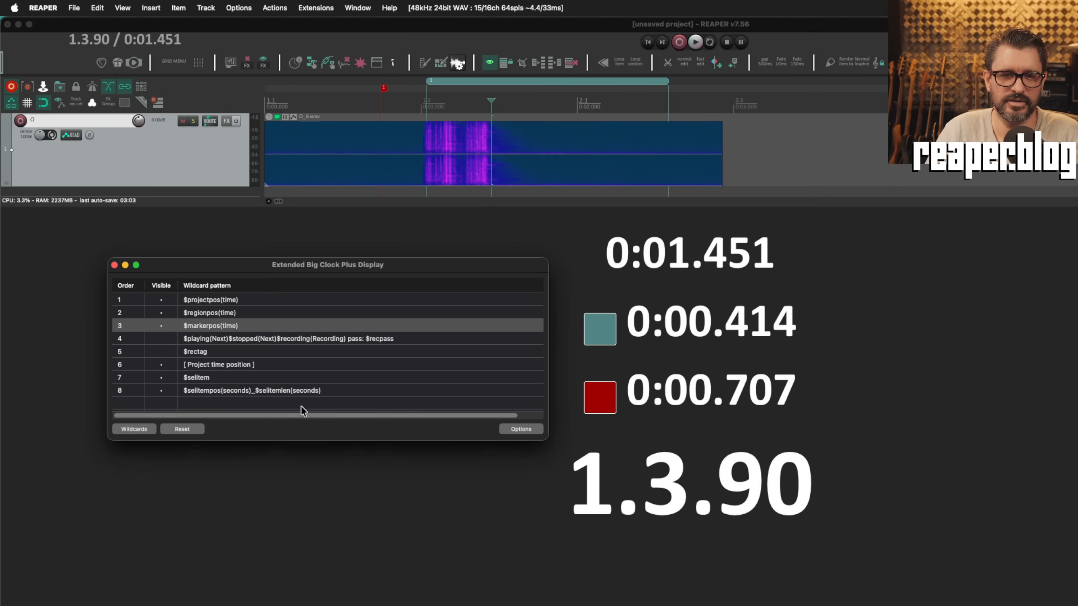
drag(111, 267, 119, 240)
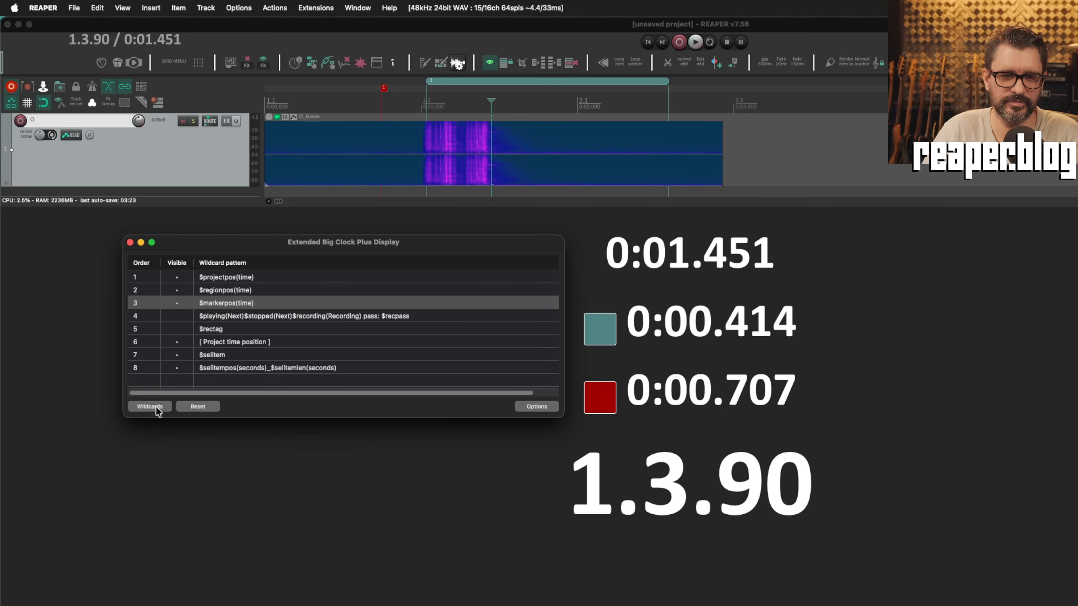
drag(171, 243, 188, 230)
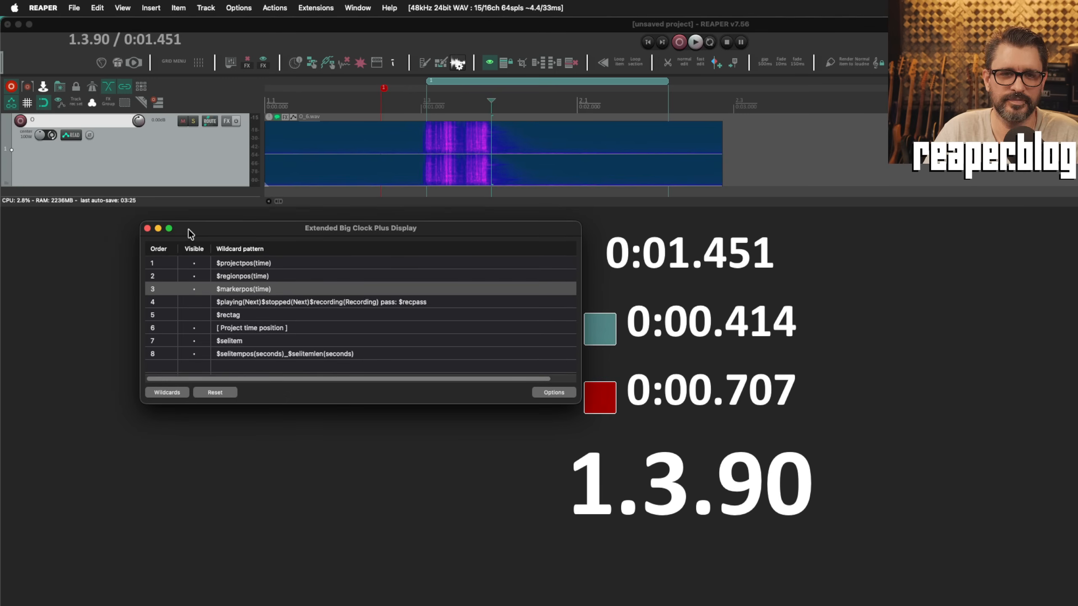
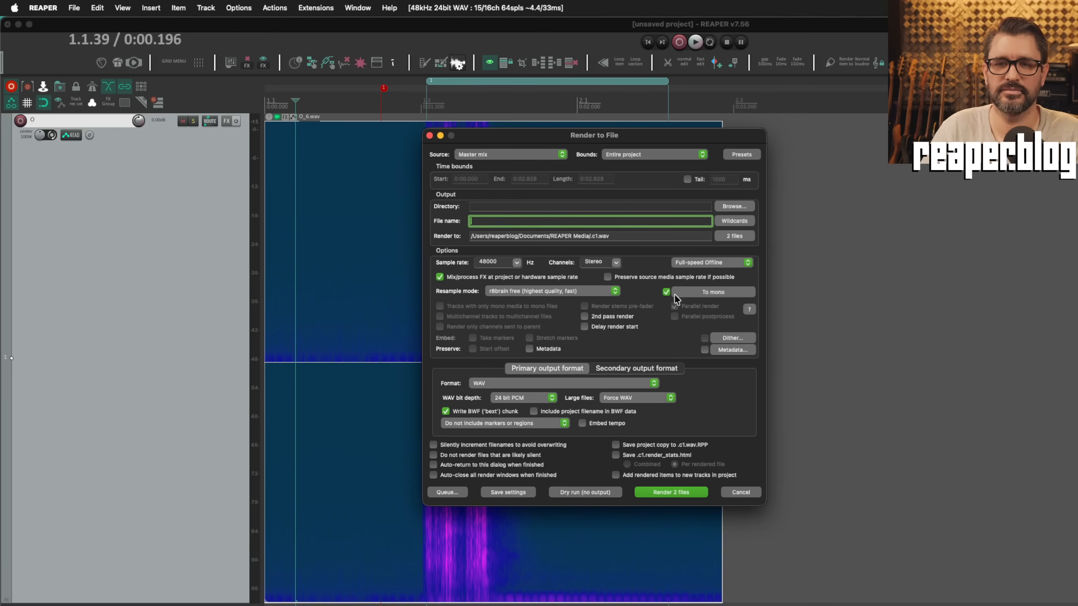
Step: Set the render source to Selected tracks (stems), keeping the r8brain free resample mode
click(611, 294)
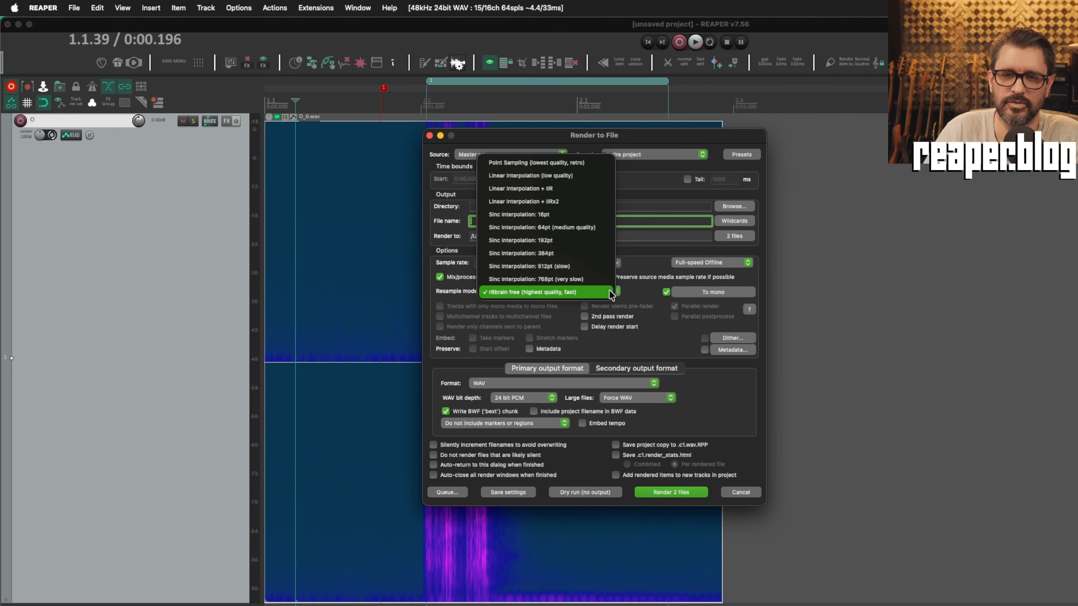
click(628, 294)
click(537, 155)
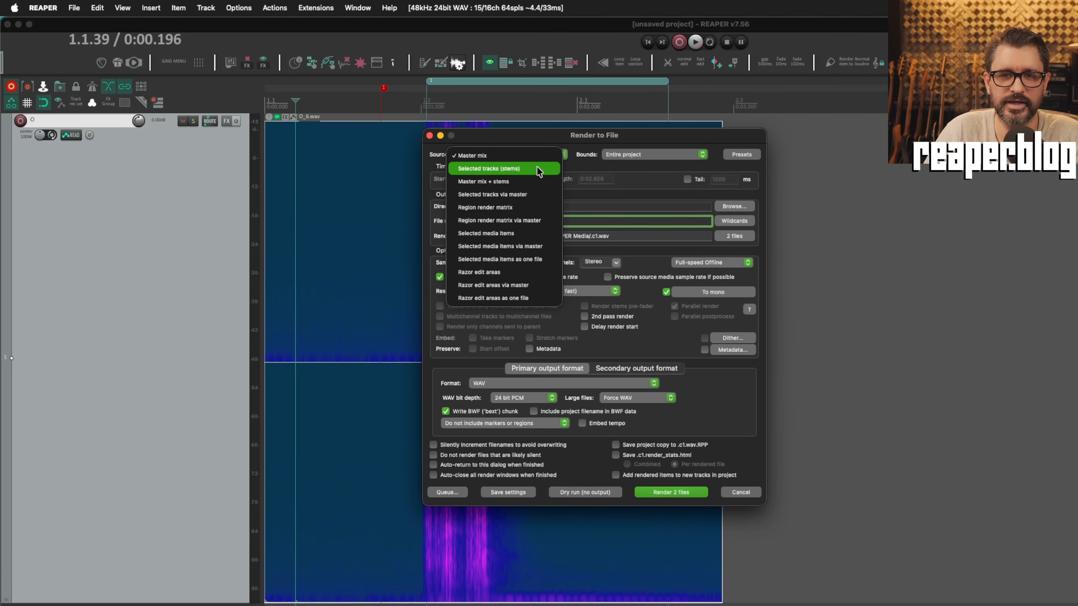
click(538, 169)
Step: Add seven new empty tracks below the existing audio track
click(202, 283)
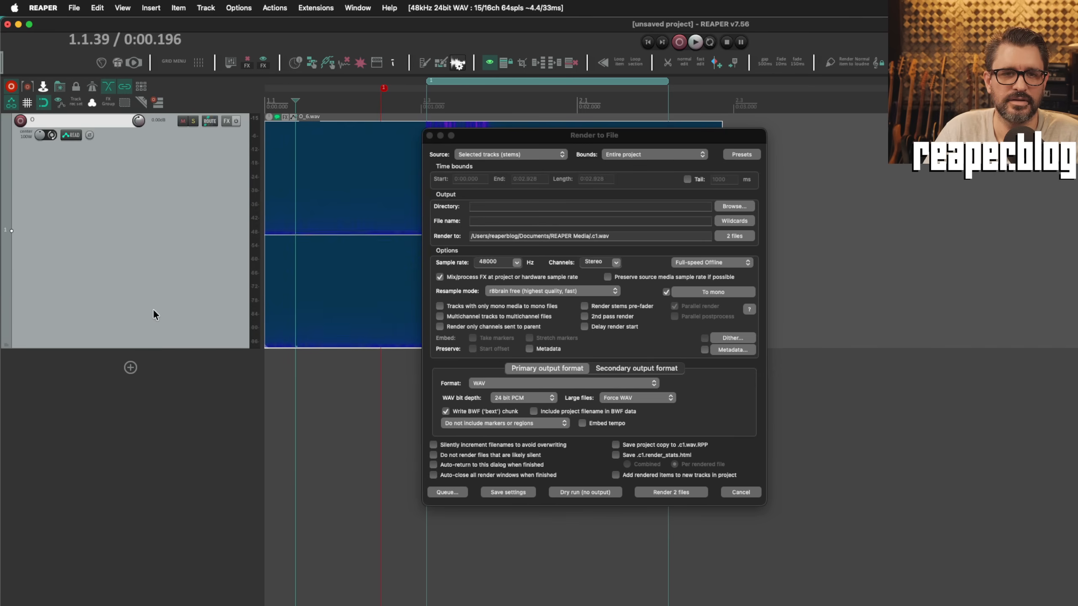
key(super+t)
key(super+t)
key(super+t)
key(super+t)
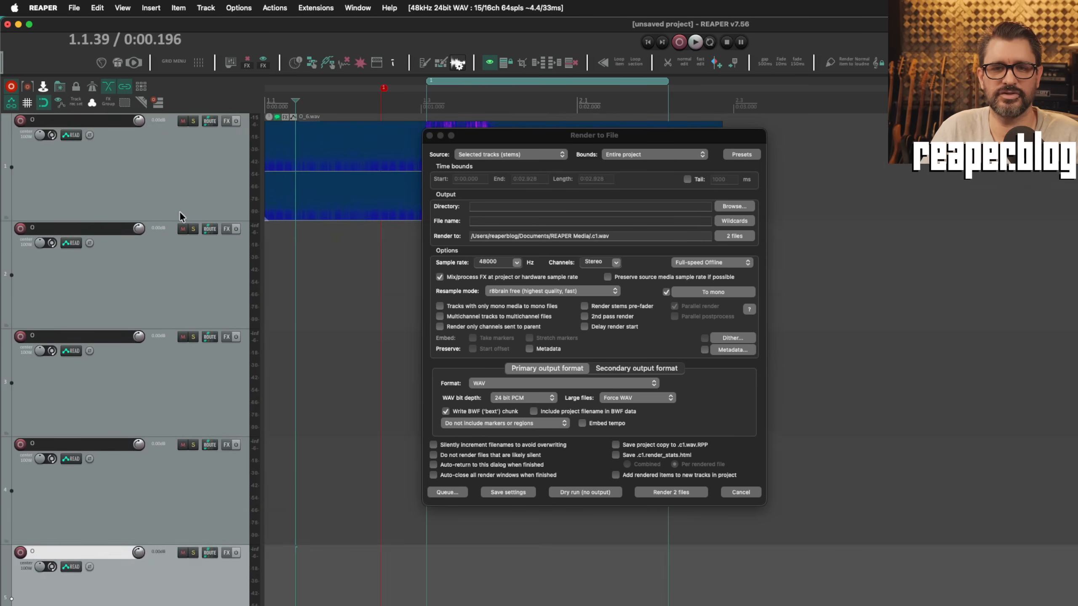
key(super+t)
key(super+t)
key(super+t)
scroll(281, 317, down, 5)
scroll(281, 318, up, 1)
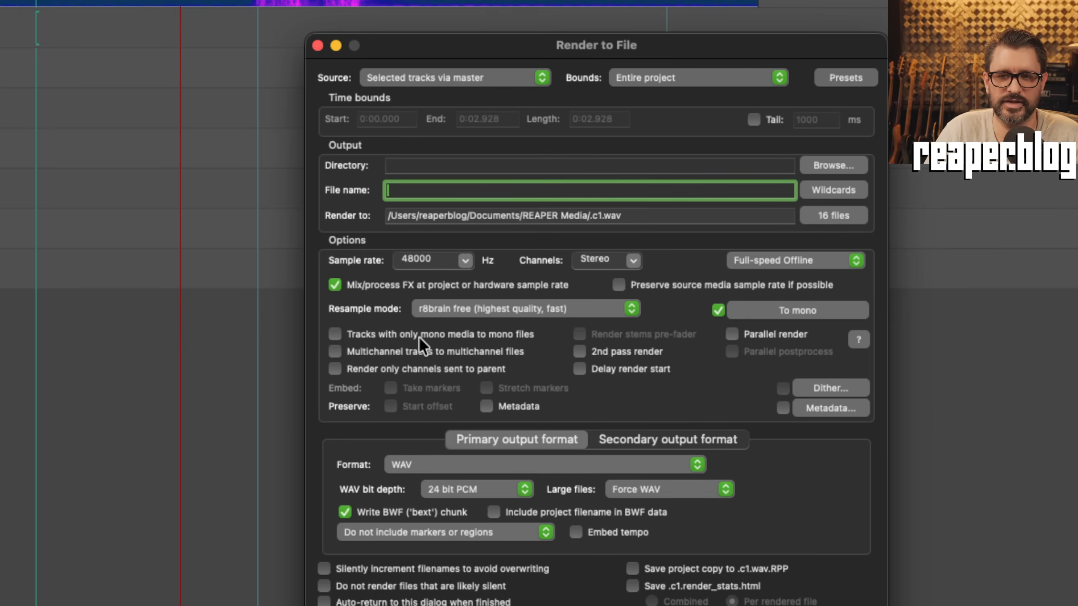
Step: Toggle Parallel render for the Selected tracks via master source and read the Parallel Render Help
click(732, 335)
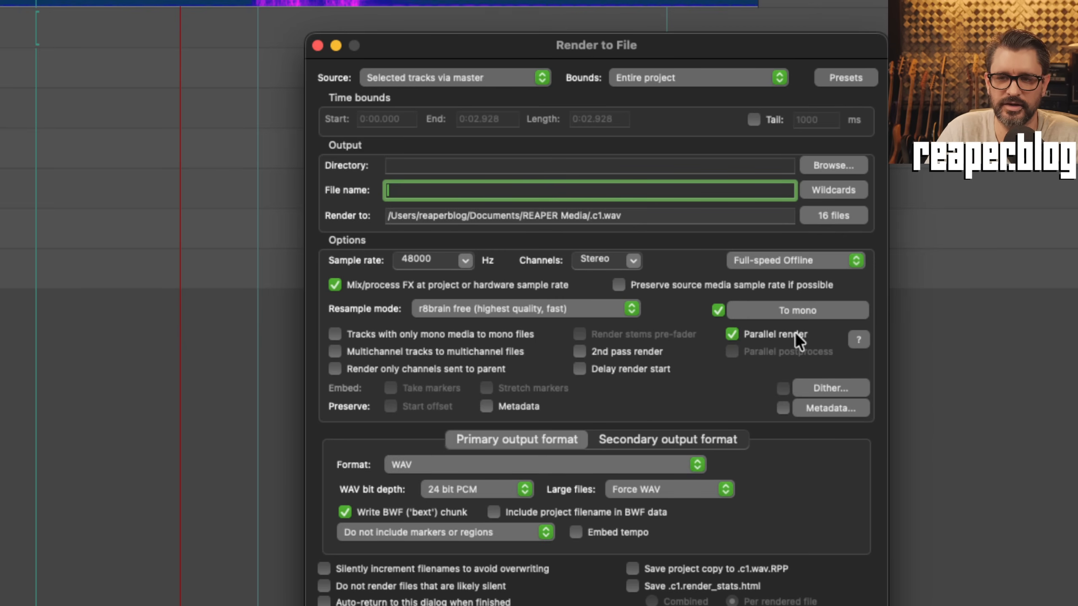
click(795, 334)
click(795, 334)
click(855, 339)
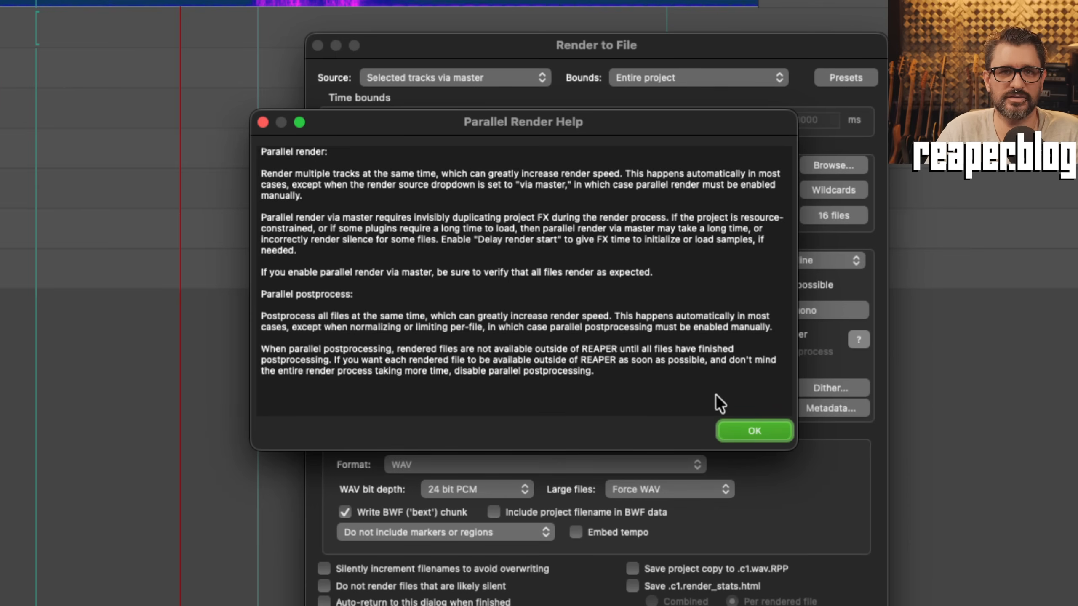
click(751, 431)
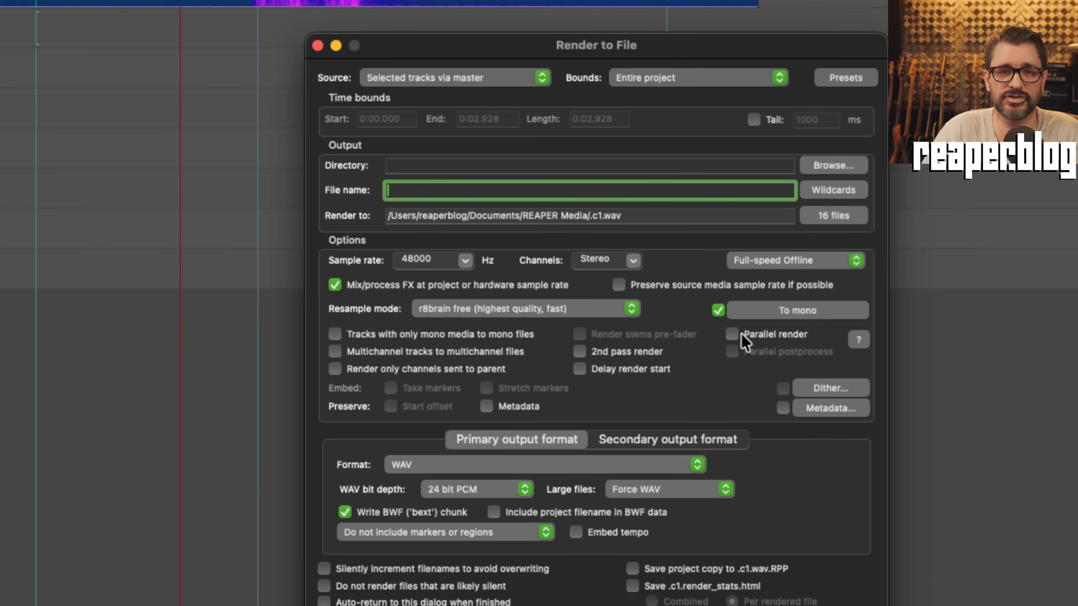
Step: Switch the render source through Master mix, Region render matrix and Razor edit areas to compare the Parallel render option
click(526, 81)
click(513, 13)
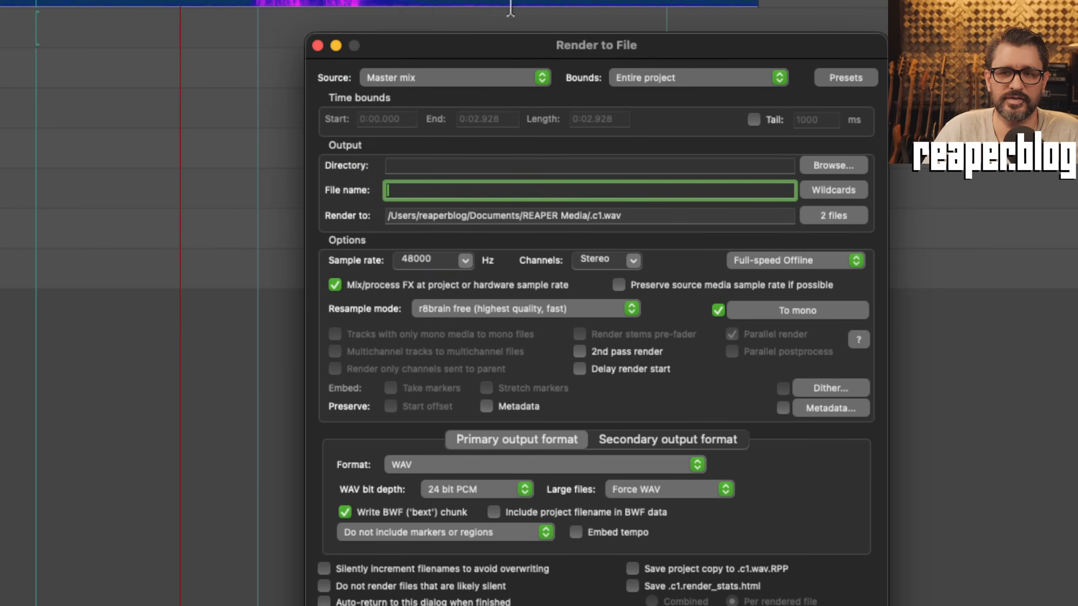
click(406, 79)
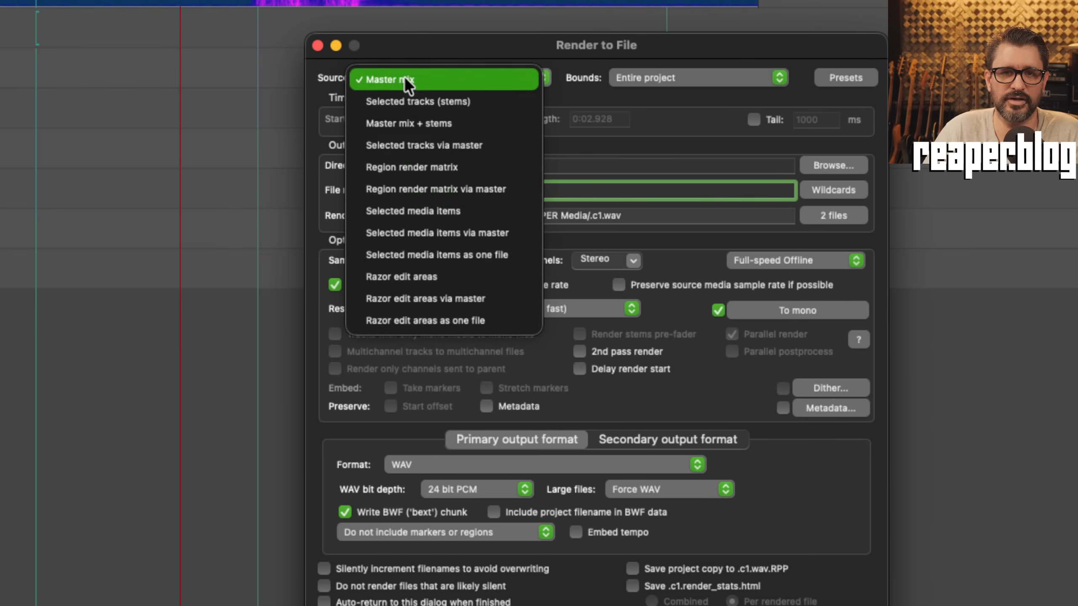
click(506, 171)
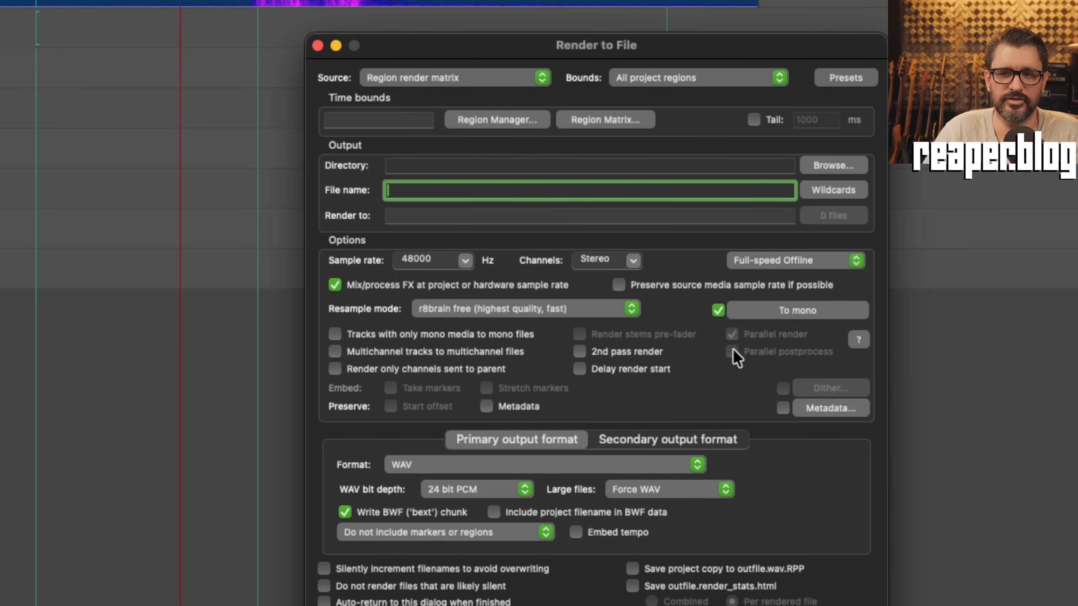
click(421, 83)
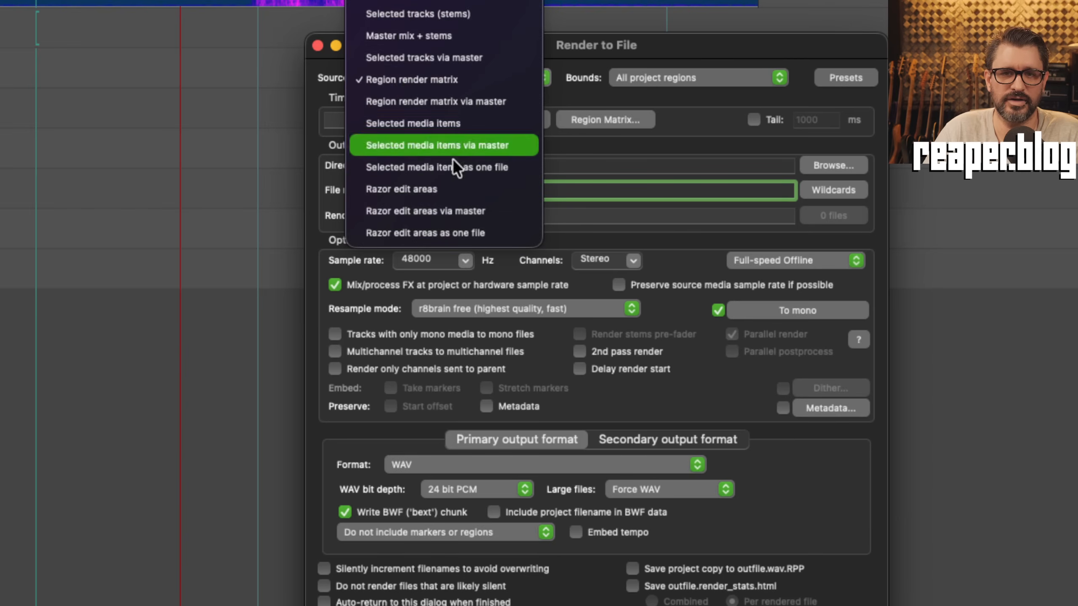
click(465, 189)
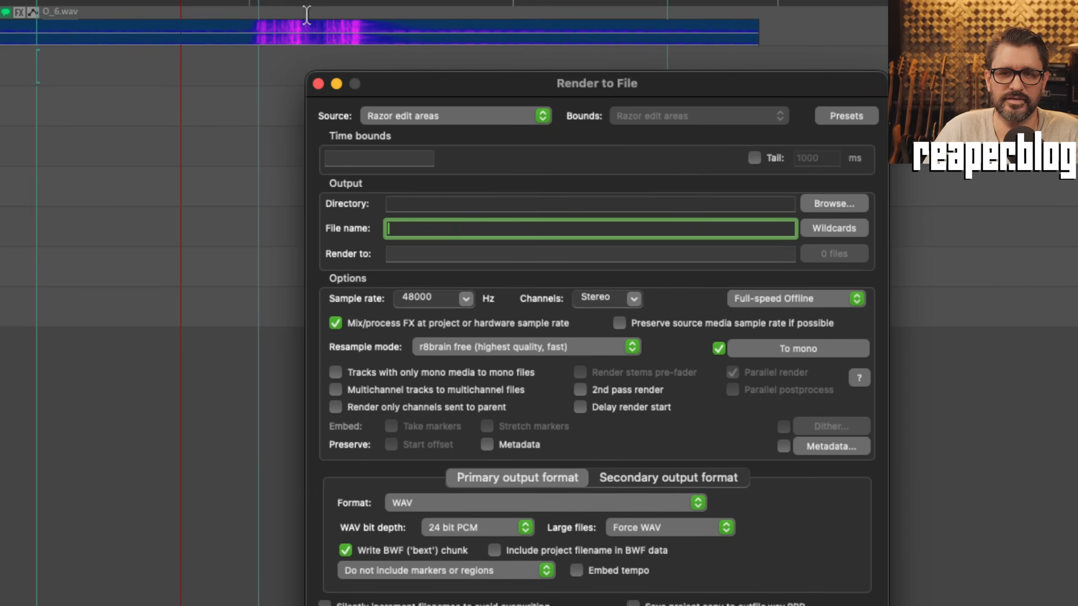
Step: Set the render source back to Selected tracks via master and enable Parallel render
click(410, 78)
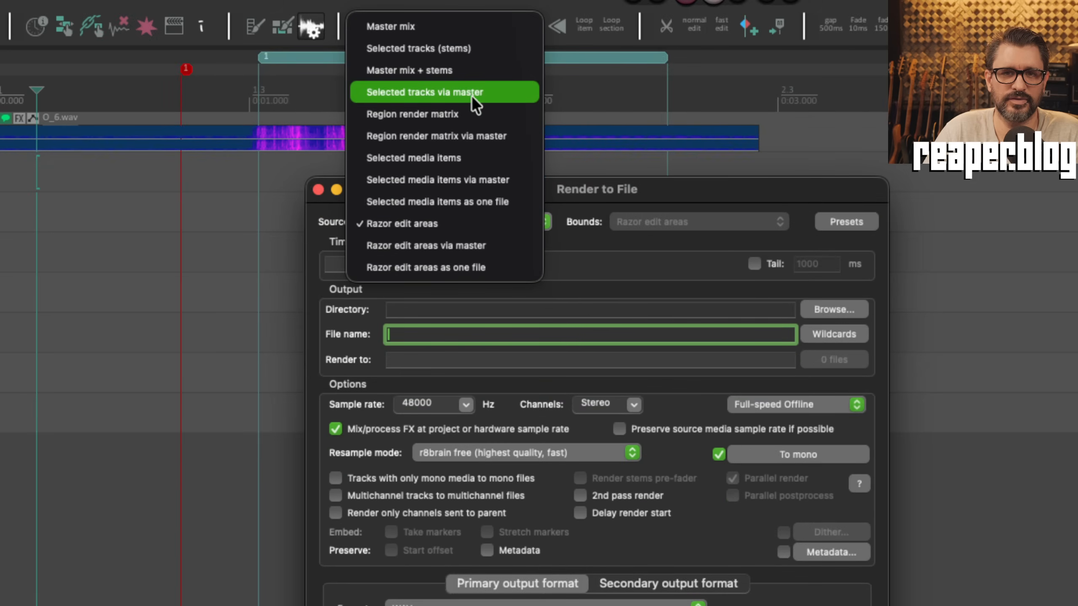
click(492, 93)
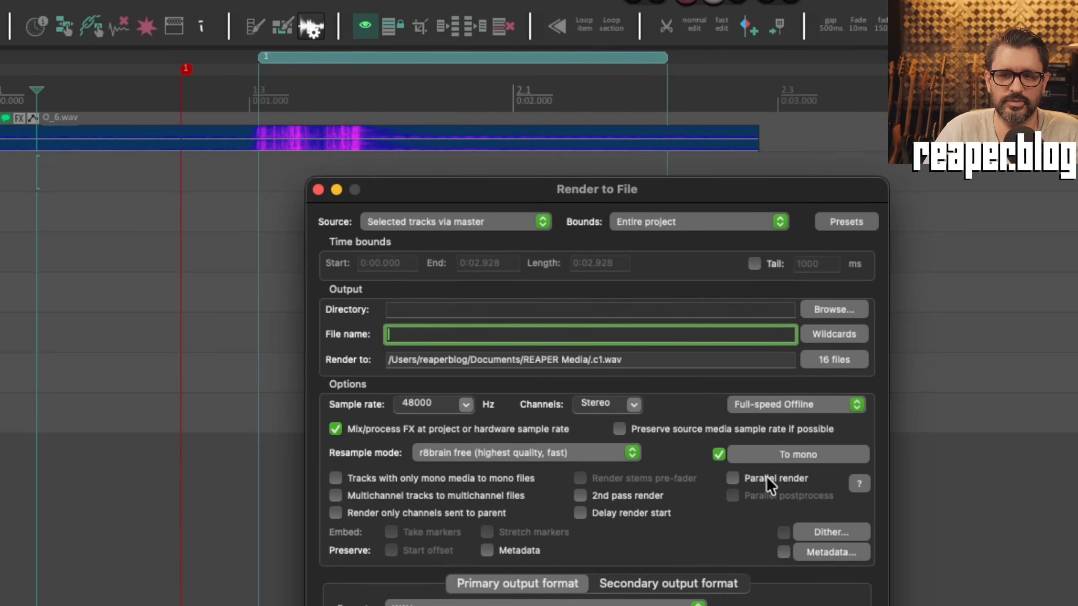
click(767, 476)
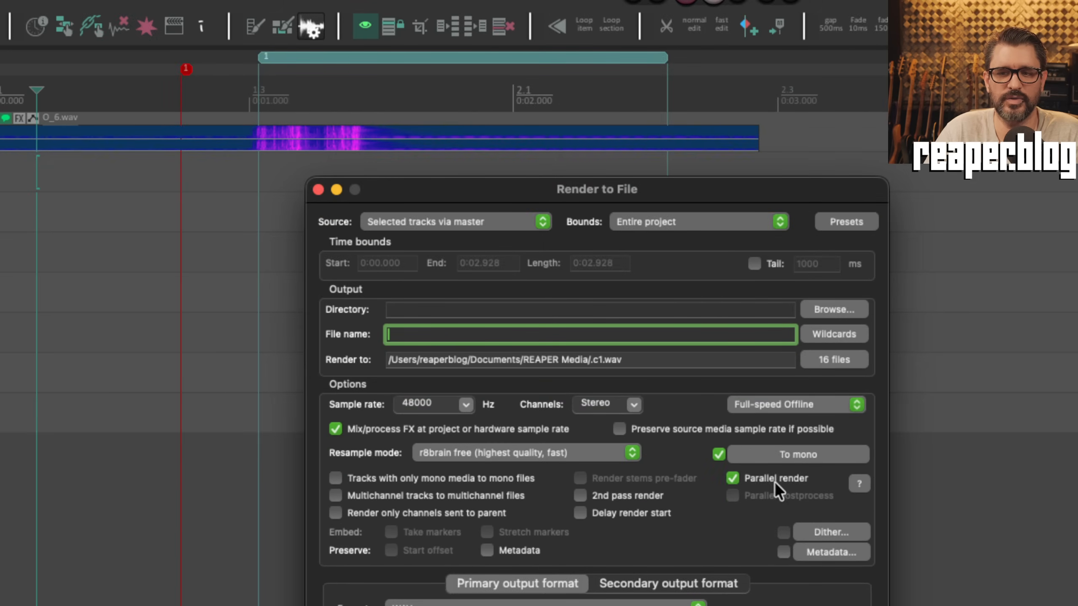
Step: Review the parallel postprocess explanation in the help and try the Delay render start option, leaving it disabled
click(858, 483)
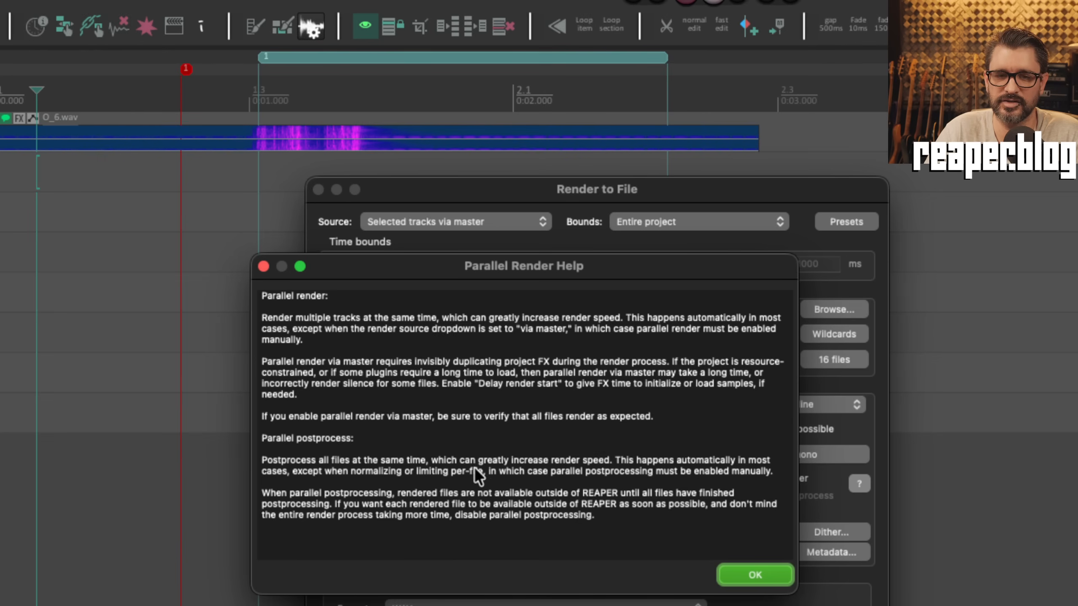
click(749, 569)
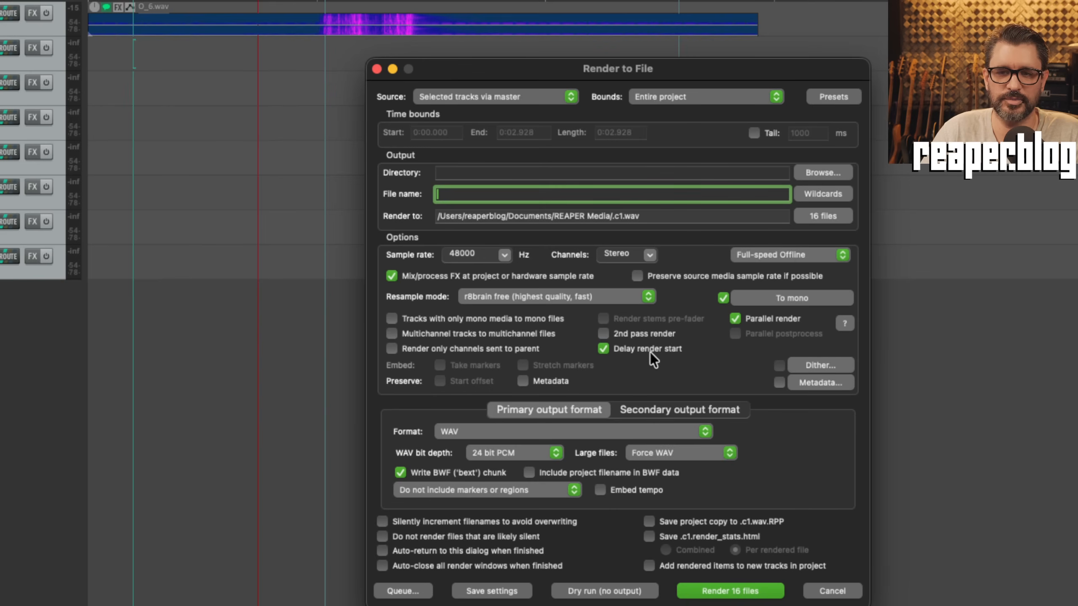
click(665, 350)
click(666, 351)
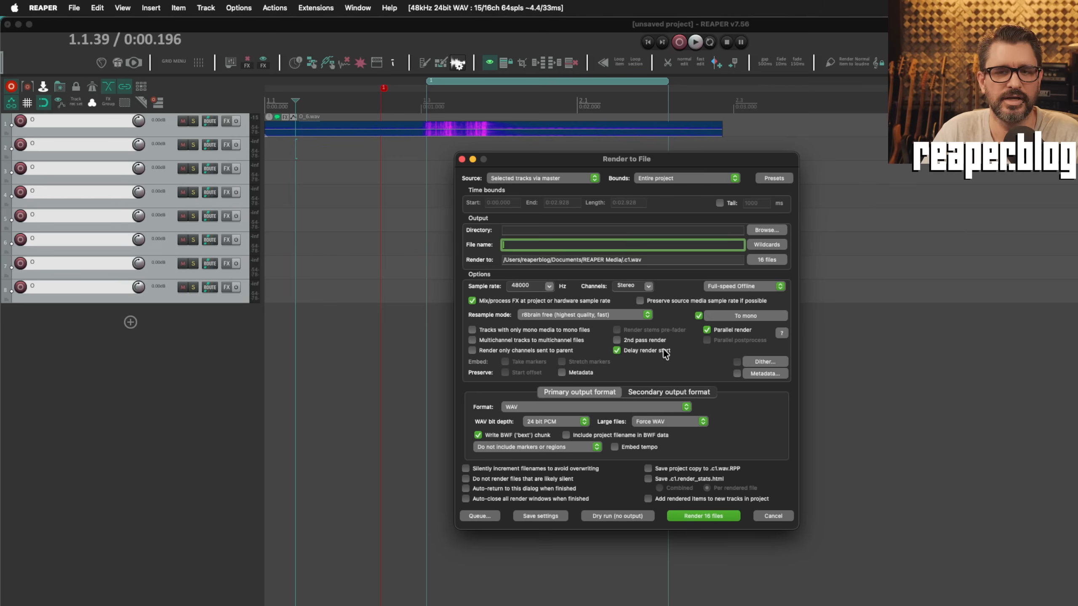
click(665, 352)
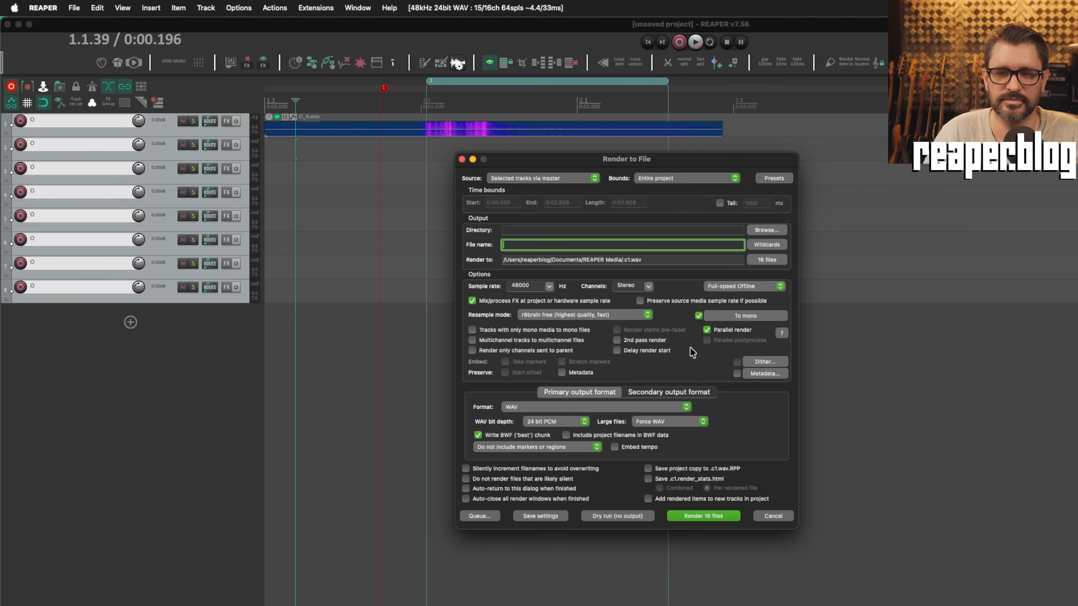
Step: Close the Render to File dialog and place the edit cursor inside the region at about 0:01.225
key(super+Tab)
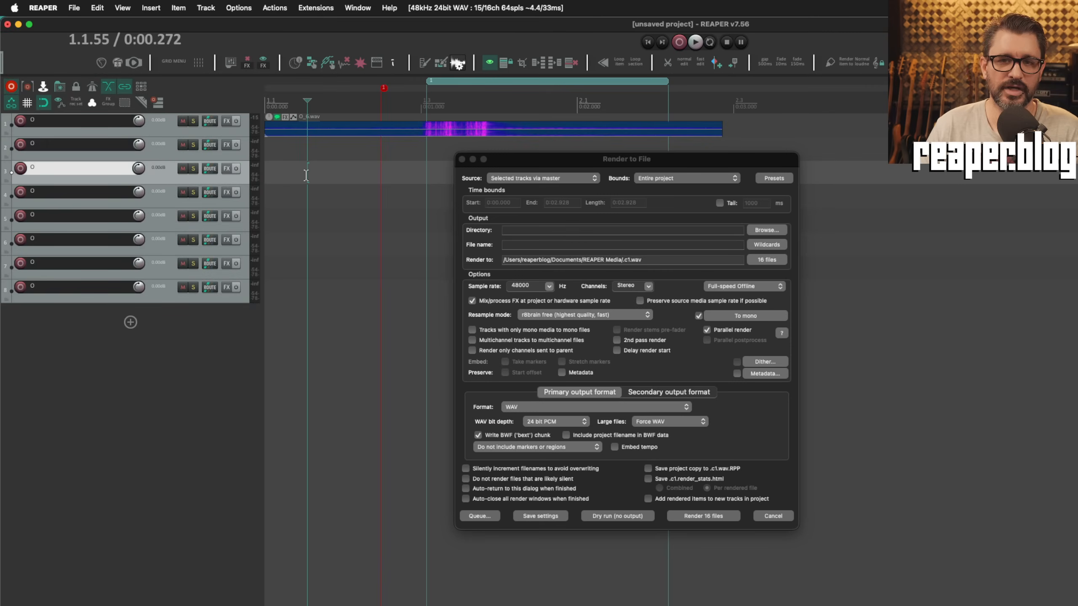
click(463, 159)
click(459, 166)
Step: View the Console1 Mk III mode for a new control surface in the Control/OSC/web preferences, cancel it and close the preferences
key(super+comma)
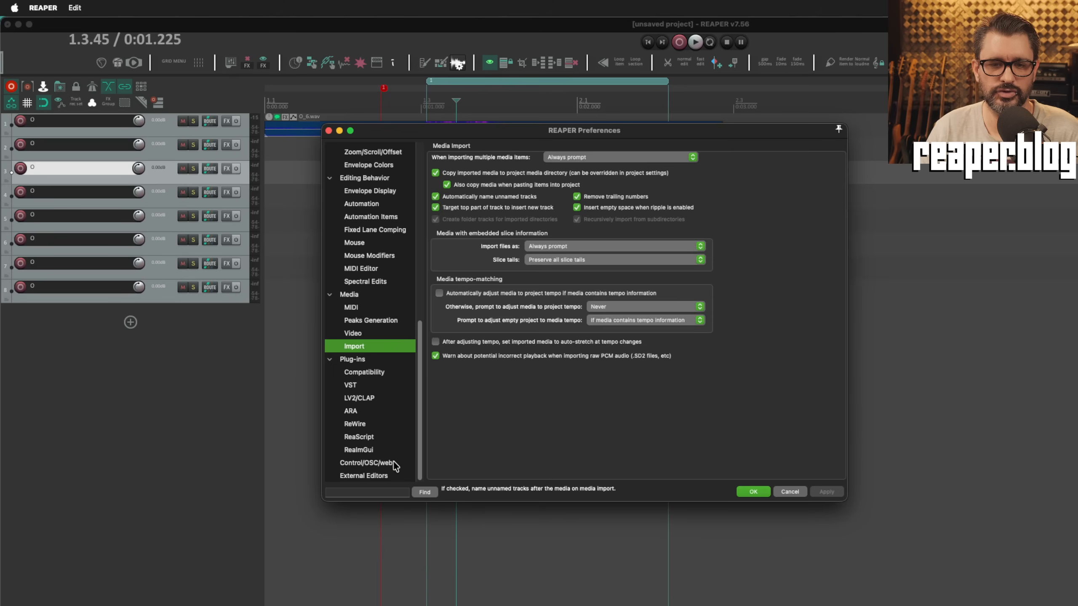
click(394, 463)
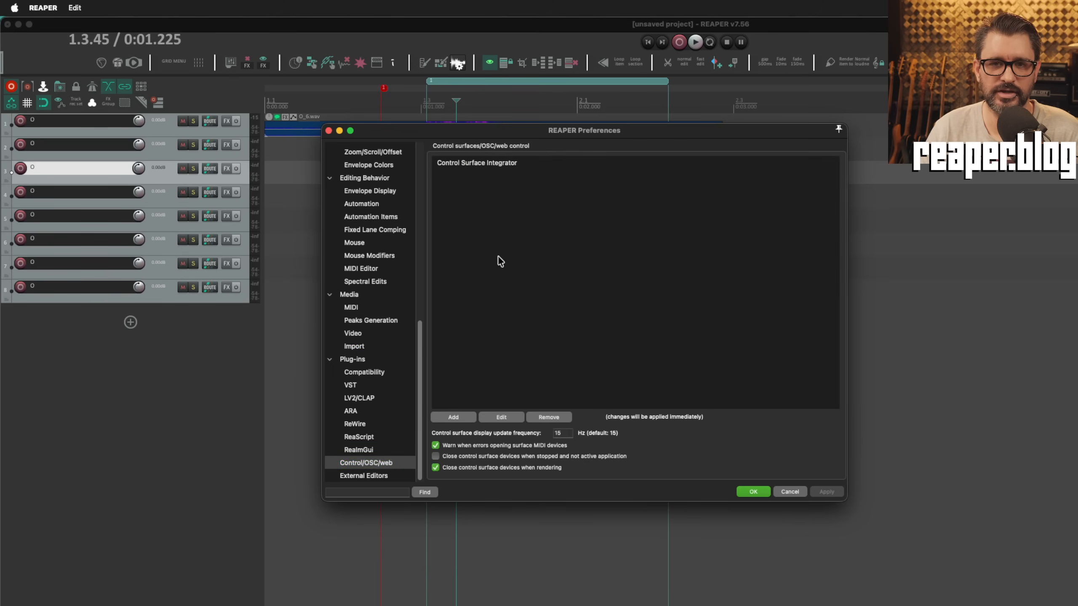
click(458, 416)
click(449, 179)
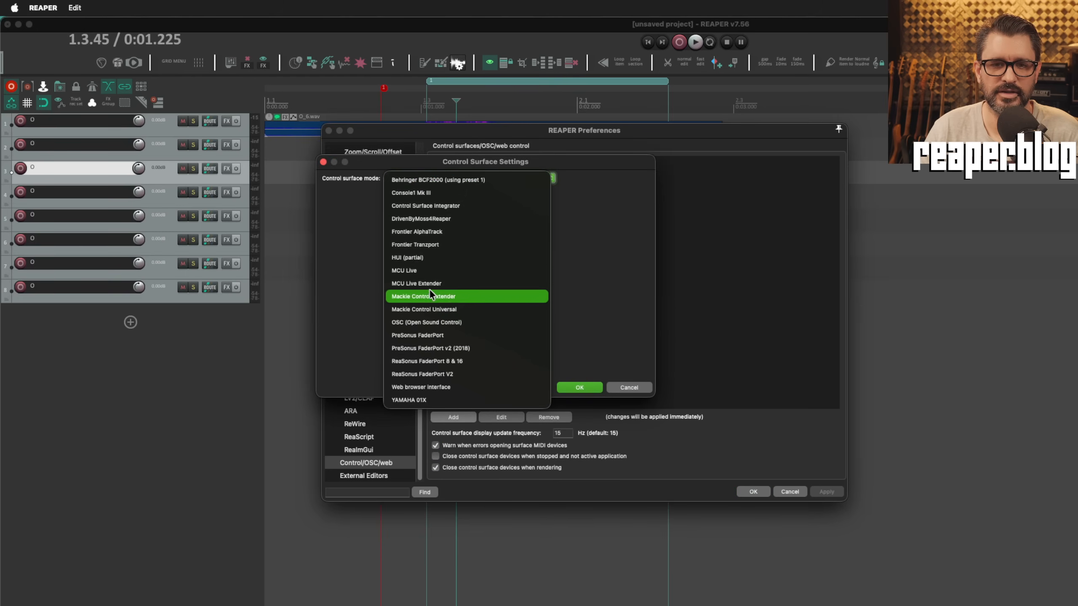
click(452, 194)
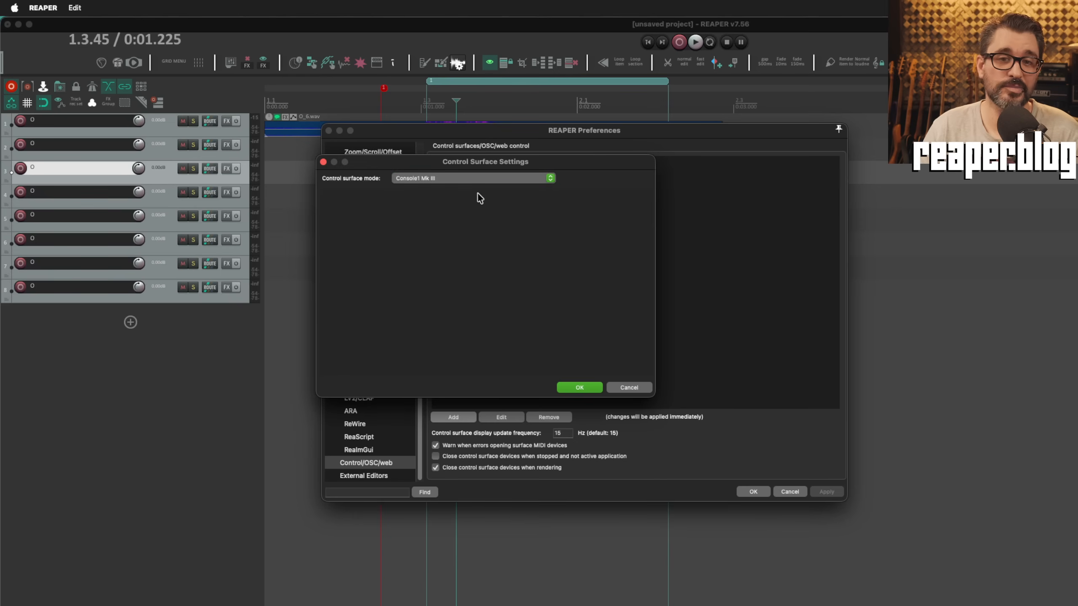
click(638, 387)
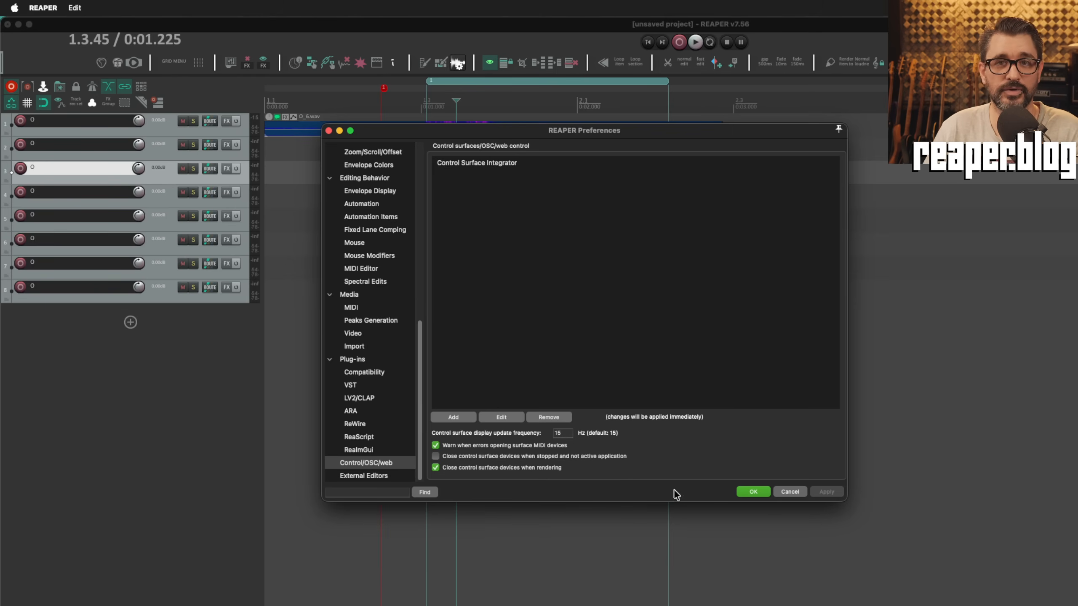
click(753, 492)
click(532, 241)
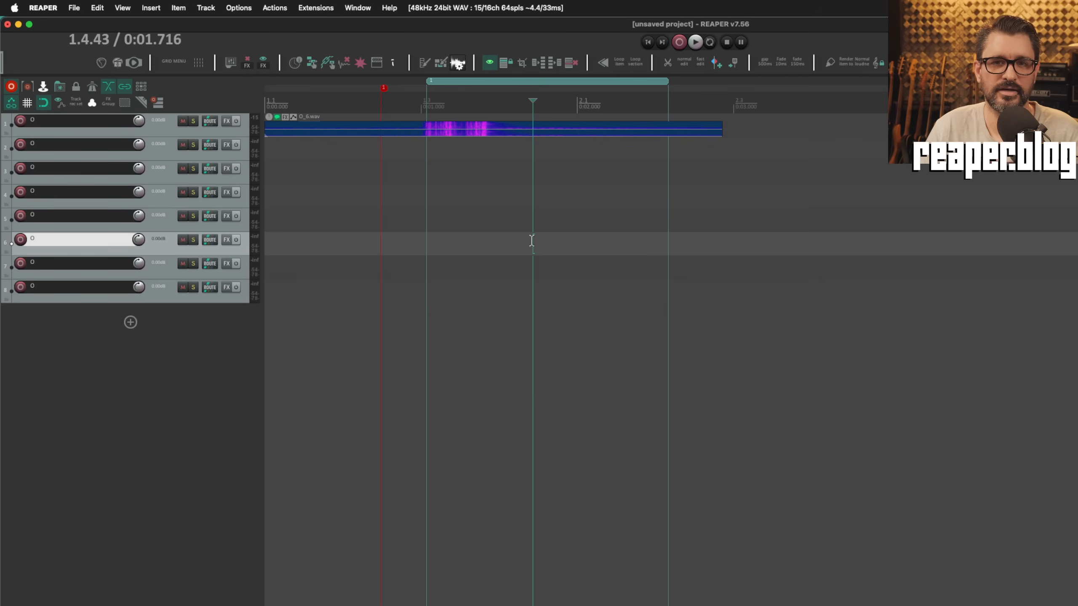
Step: Switch to Firefox to examine the forum post with the Python transcription marker script, and return to REAPER
key(super+Tab)
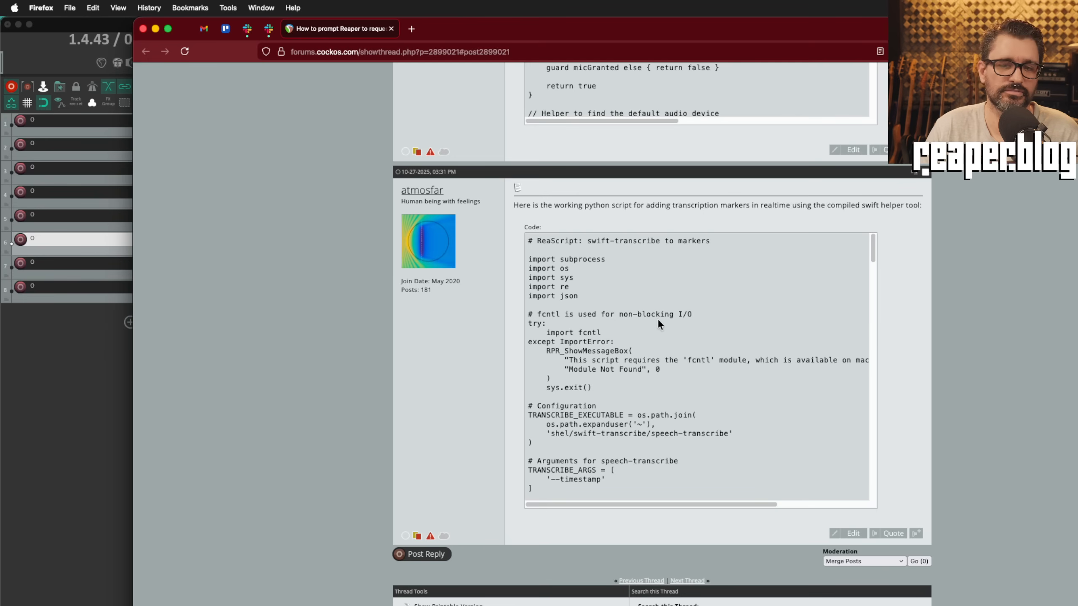
scroll(653, 320, down, 8)
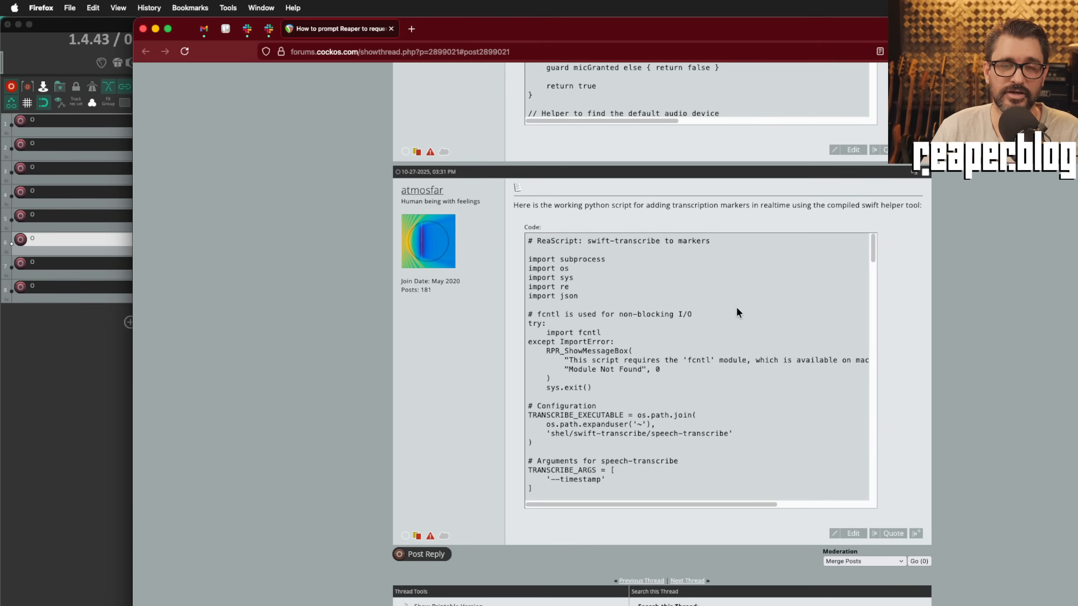
click(31, 373)
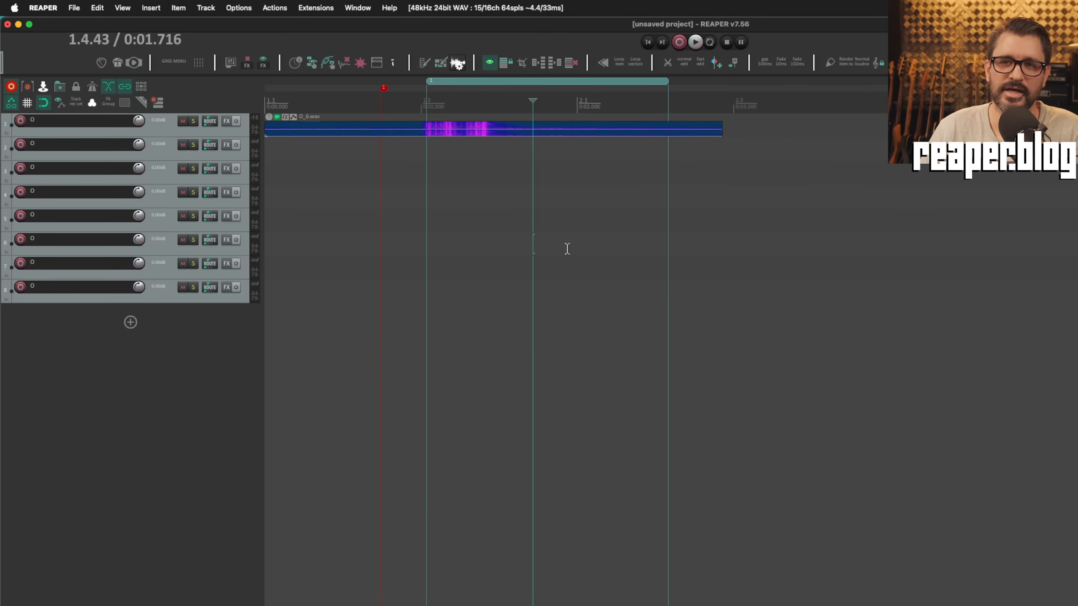
Step: Open the main project settings and toggle "Timebase beats (position only) affects automation item length", leaving it enabled
click(513, 233)
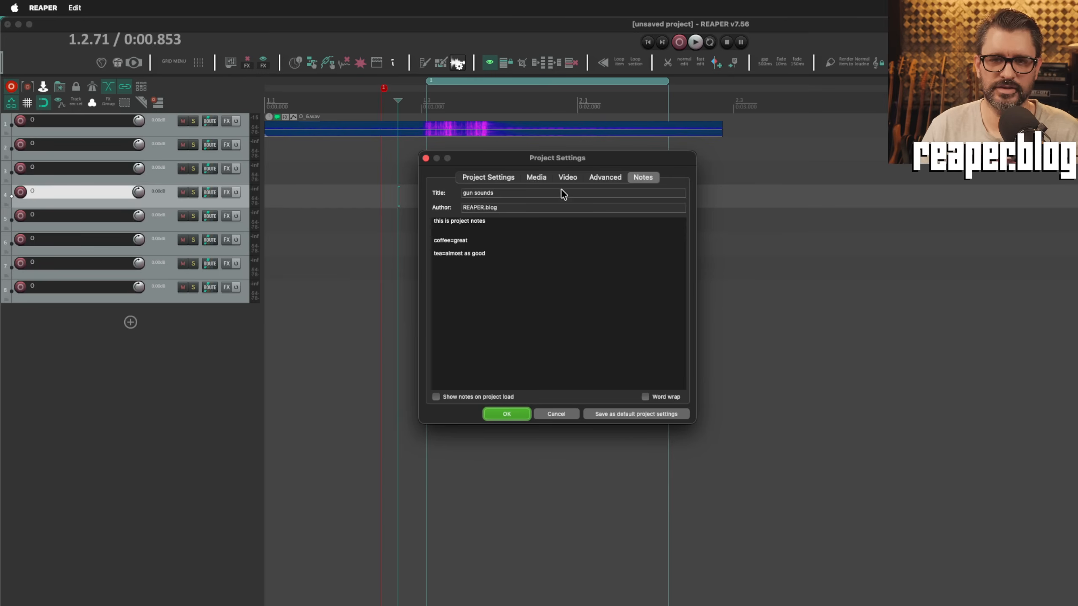
click(499, 176)
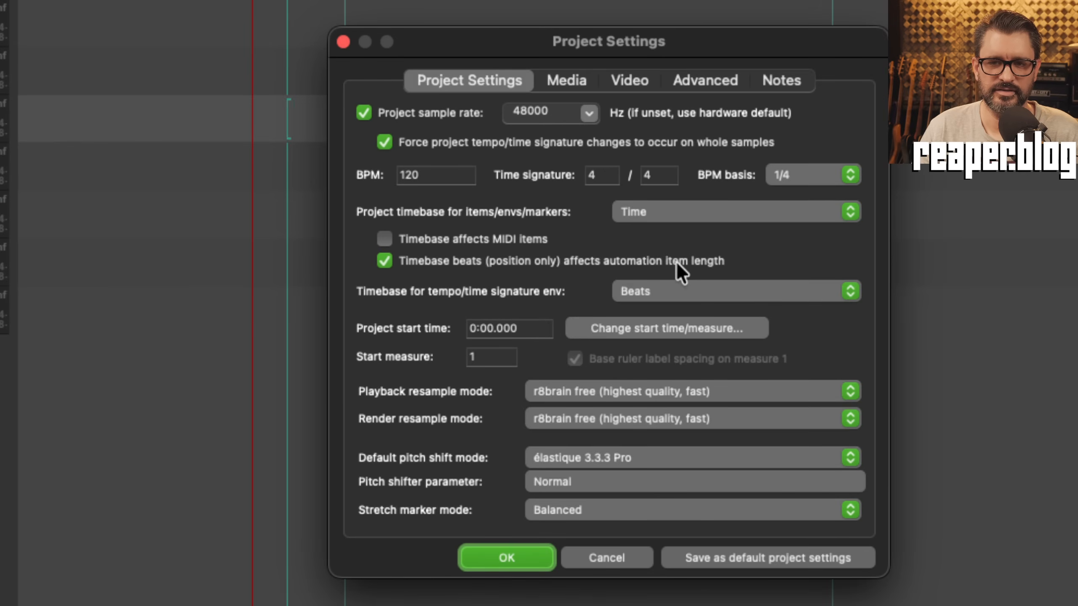
click(532, 258)
click(532, 259)
click(532, 259)
click(532, 258)
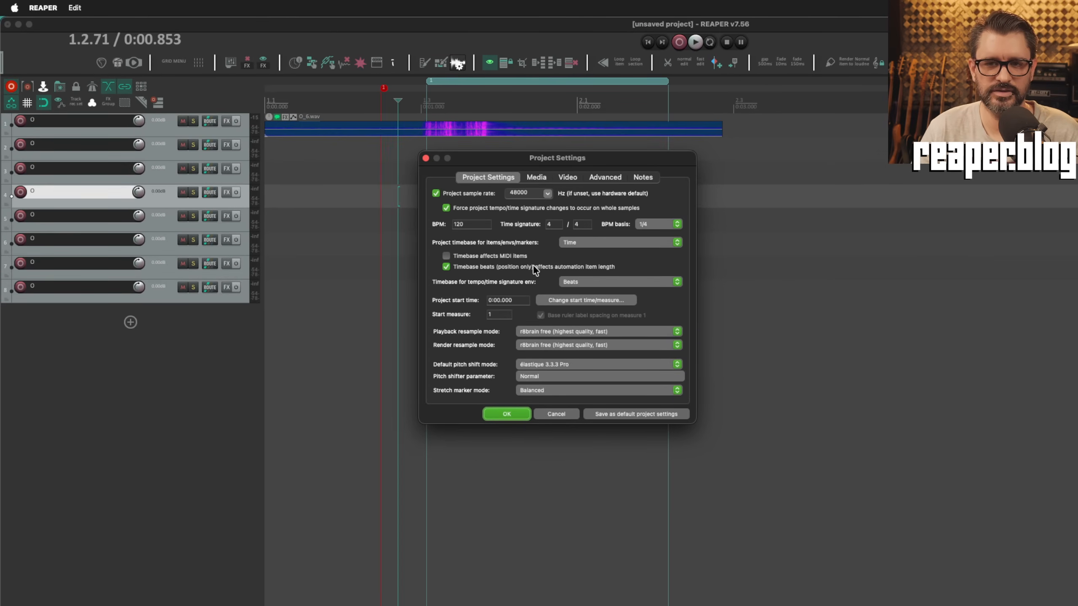
click(533, 267)
click(534, 266)
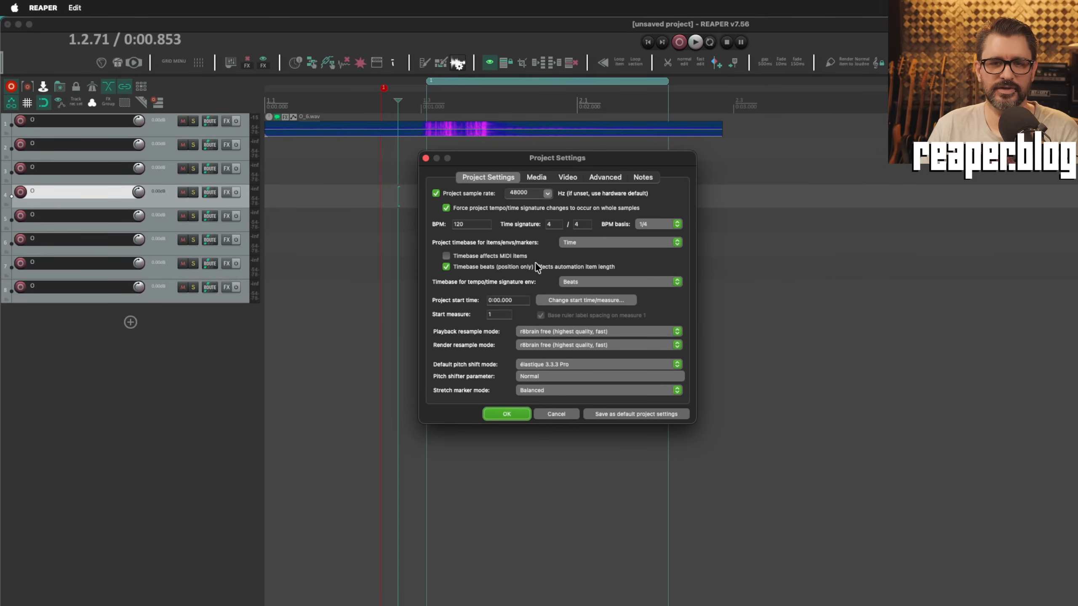
Step: Examine the project timebase choices for items, envelopes and markers, keep Time and accept the project settings
click(602, 239)
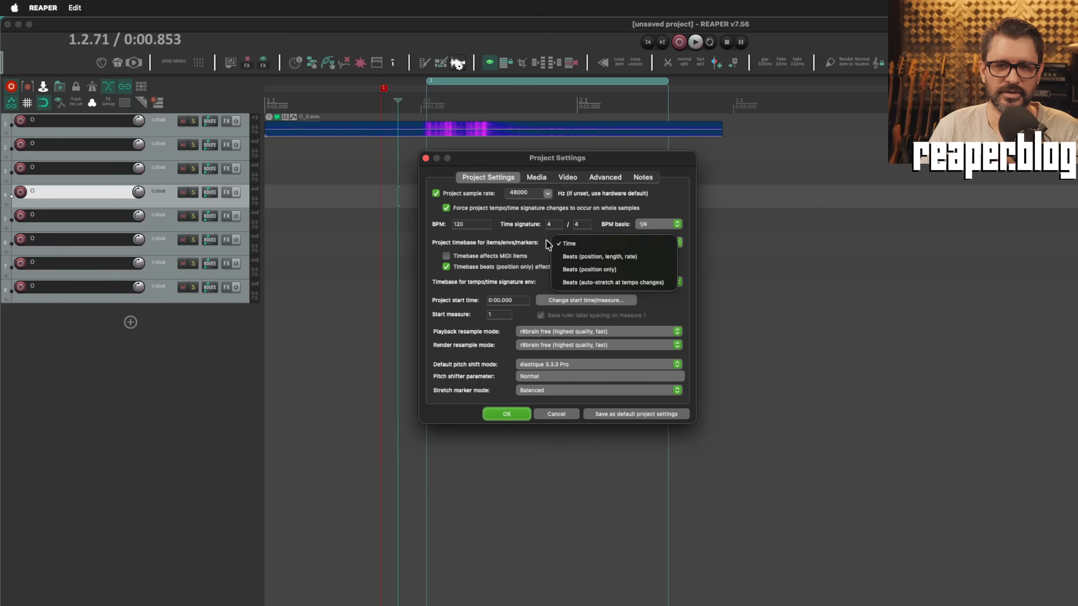
click(534, 256)
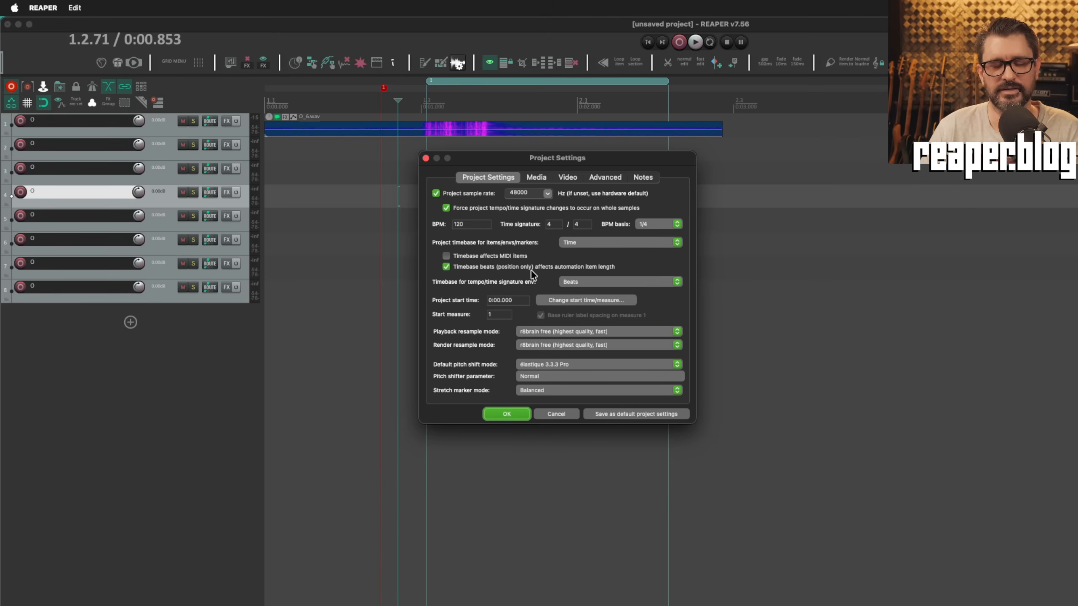
click(511, 413)
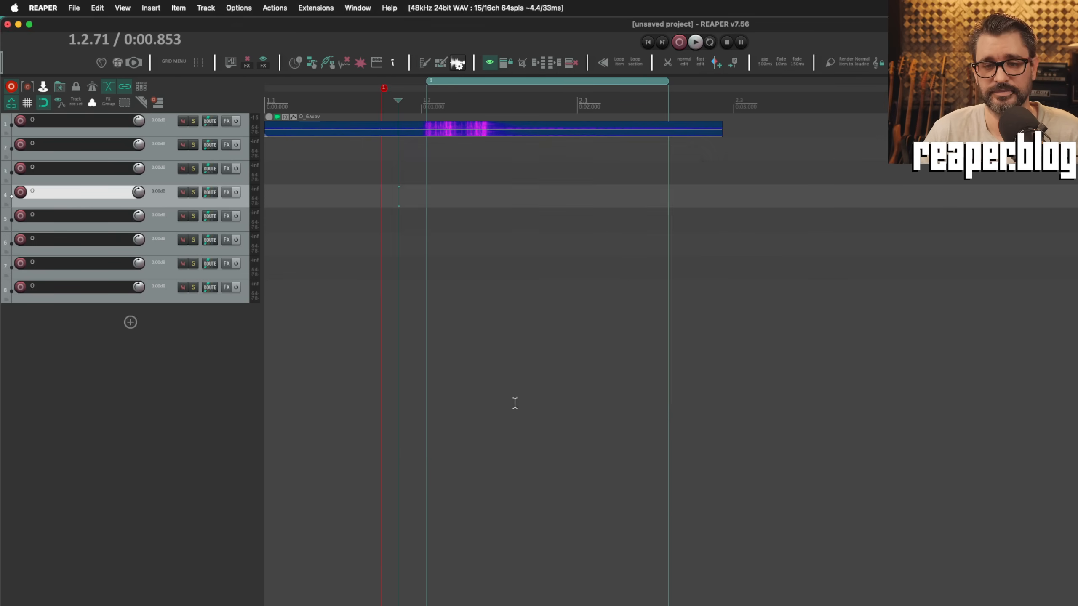